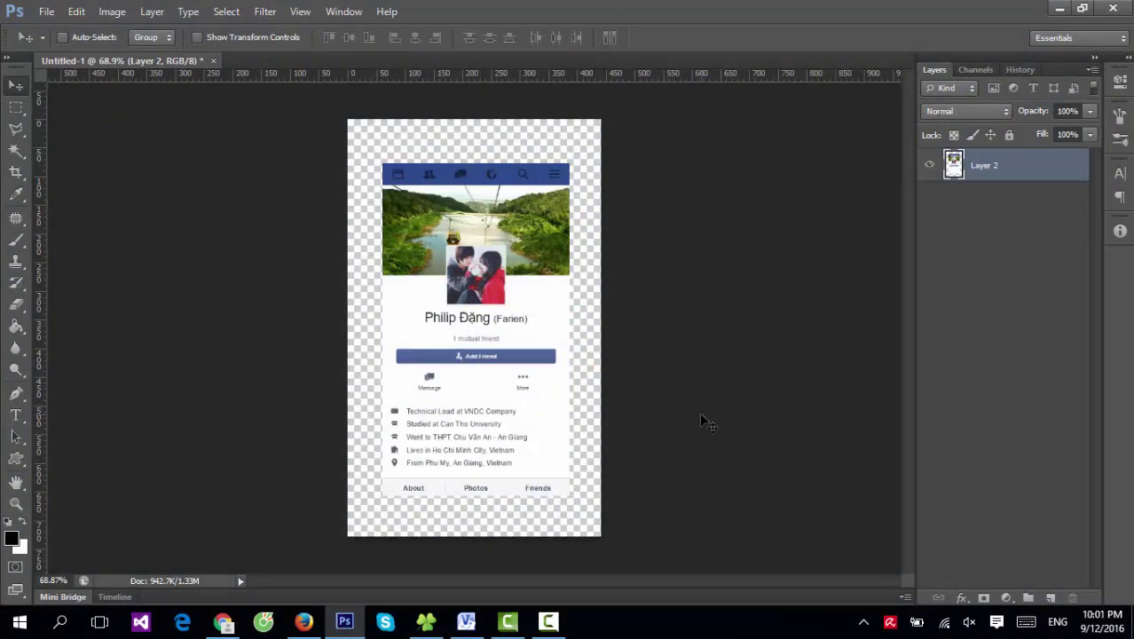
Step: Drag thông-minh-cảm-xúc-thế-kỷ-21.png from the Downloads folder into Photoshop
{"action": "left_click", "coordinate": [425, 621]}
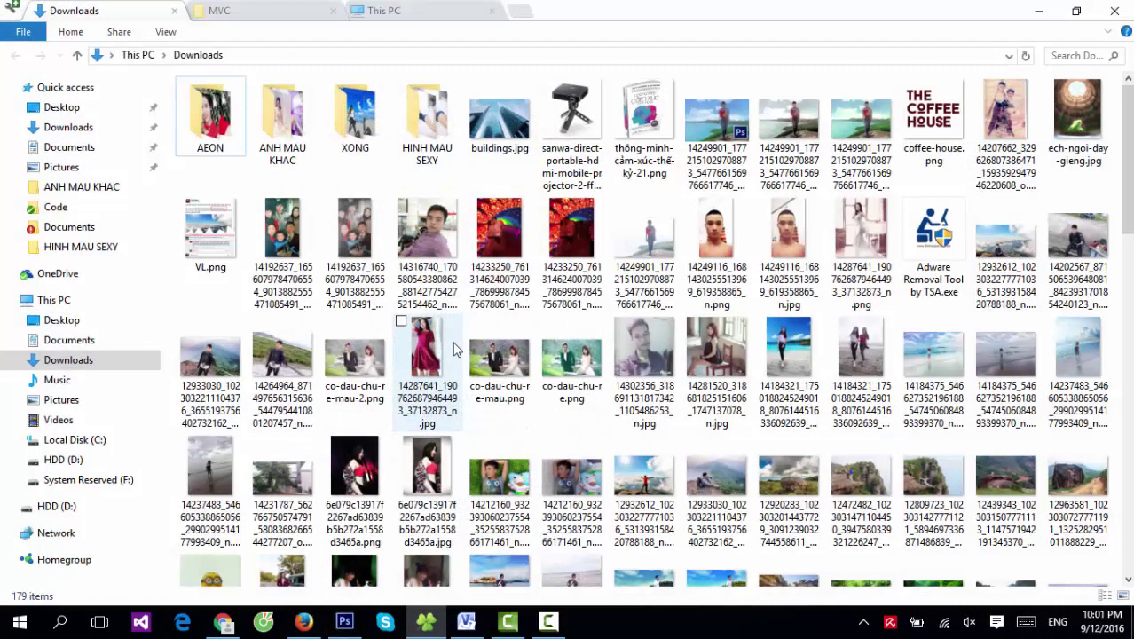
{"action": "scroll", "coordinate": [779, 542], "scroll_direction": "down", "scroll_amount": 5}
{"action": "scroll", "coordinate": [778, 541], "scroll_direction": "down", "scroll_amount": 5}
{"action": "scroll", "coordinate": [779, 541], "scroll_direction": "up", "scroll_amount": 3}
{"action": "scroll", "coordinate": [779, 542], "scroll_direction": "up", "scroll_amount": 10}
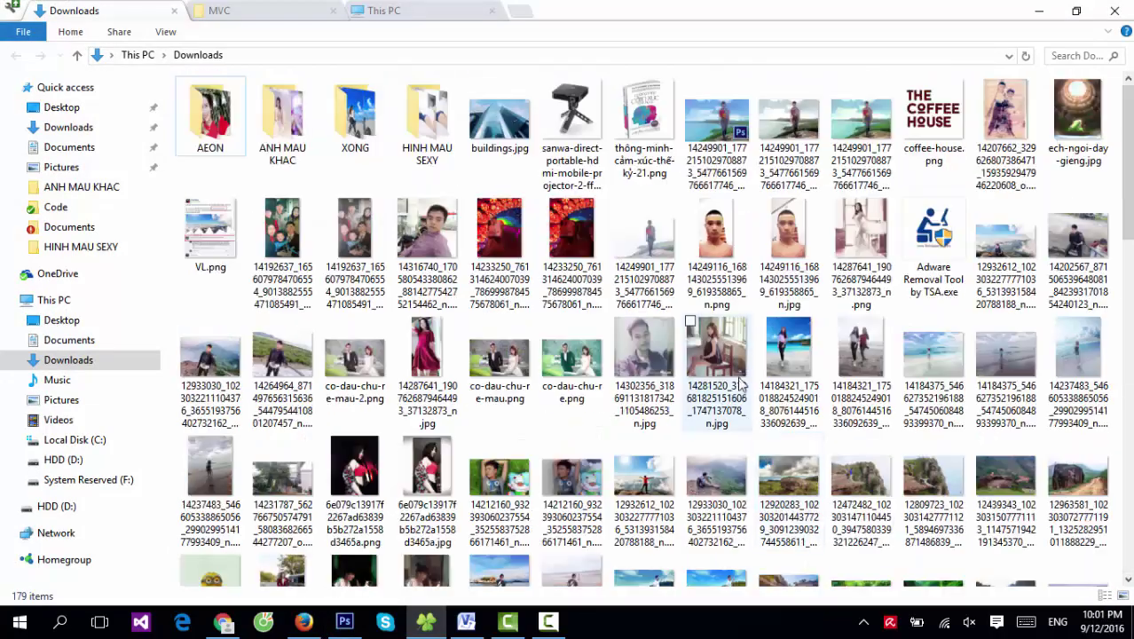
{"action": "mouse_move", "coordinate": [645, 133]}
{"action": "left_mouse_down"}
{"action": "mouse_move", "coordinate": [435, 558]}
{"action": "mouse_move", "coordinate": [541, 56]}
{"action": "left_mouse_up"}
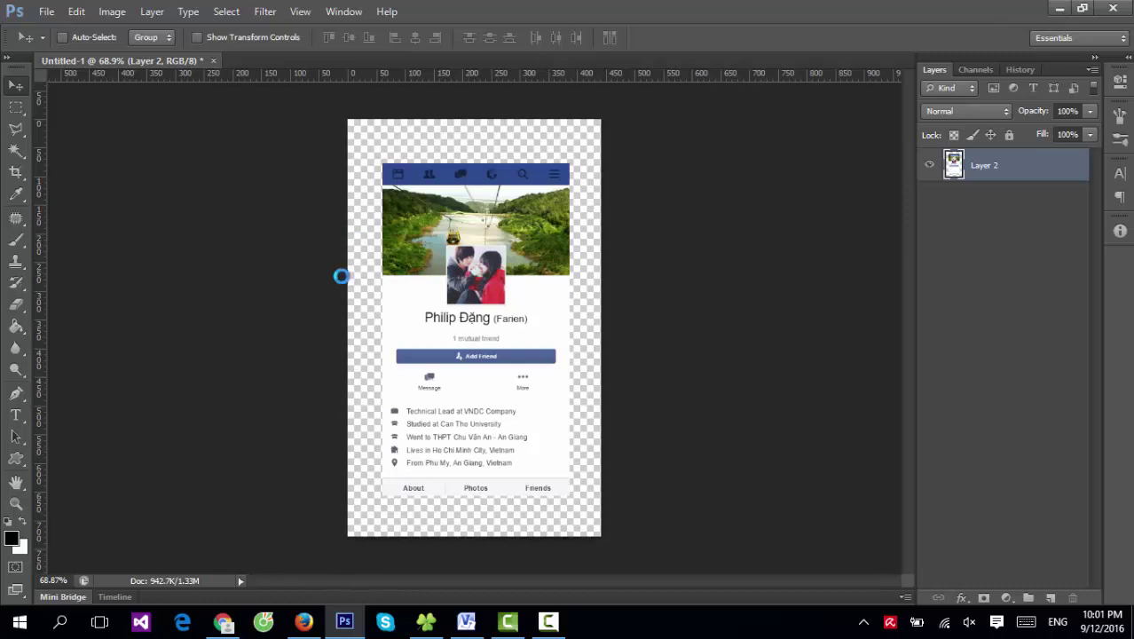
Step: Zoom in on the book cover's details, then back out to the whole book
{"action": "left_click", "coordinate": [15, 503]}
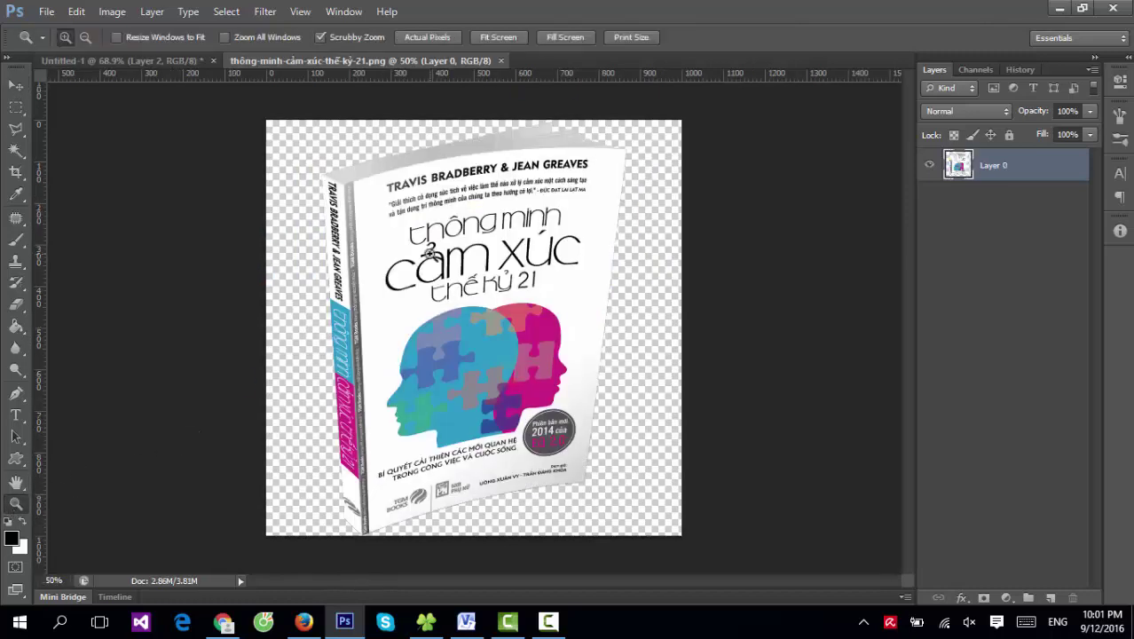
{"action": "left_click", "coordinate": [398, 286]}
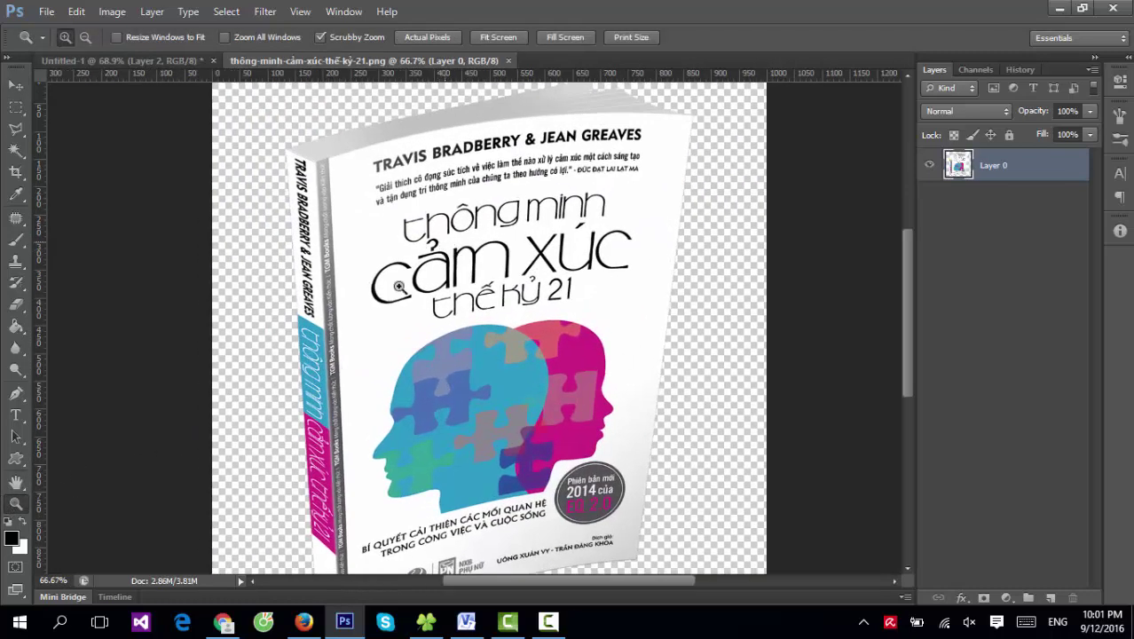
{"action": "left_click", "coordinate": [548, 352]}
{"action": "scroll", "coordinate": [515, 319], "scroll_direction": "down", "scroll_amount": 5}
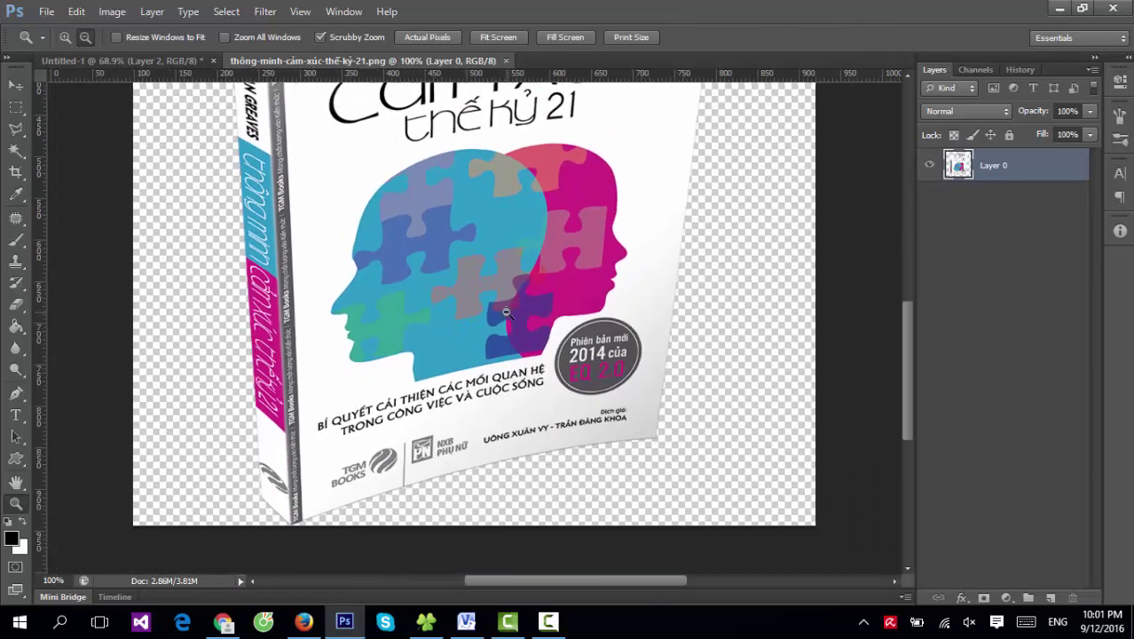
{"action": "left_click", "coordinate": [506, 312], "text": "alt"}
{"action": "left_click", "coordinate": [418, 233], "text": "alt"}
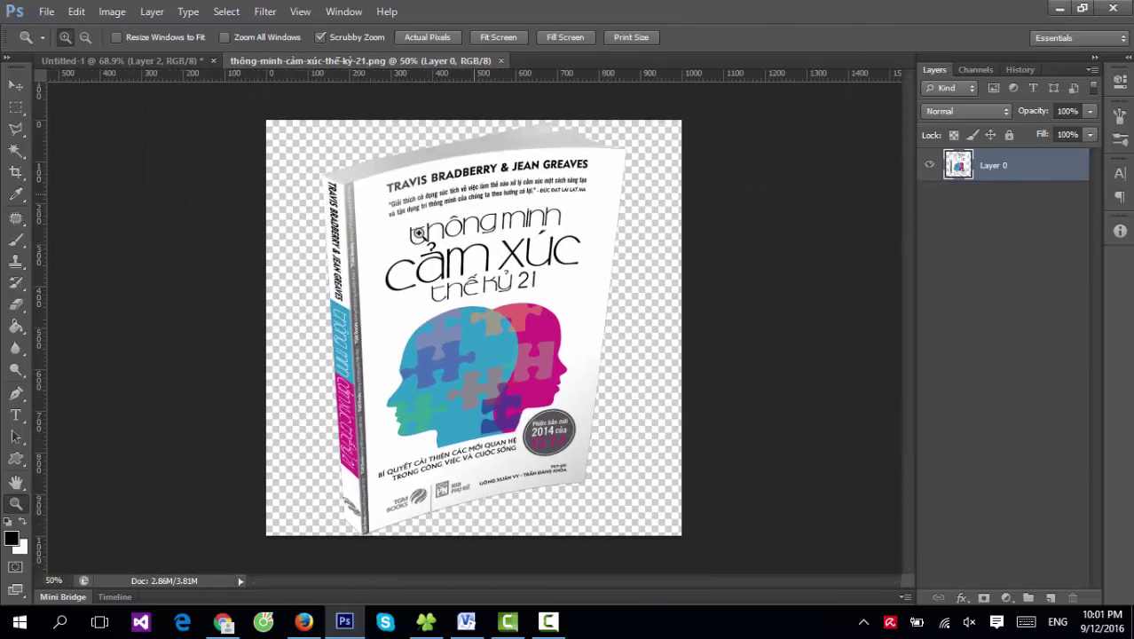
Step: Outline the front cover with the Polygonal Lasso, excluding the spine
{"action": "left_click", "coordinate": [14, 128]}
{"action": "scroll", "coordinate": [391, 202], "scroll_direction": "up", "scroll_amount": 2}
{"action": "scroll", "coordinate": [325, 182], "scroll_direction": "up", "scroll_amount": 2}
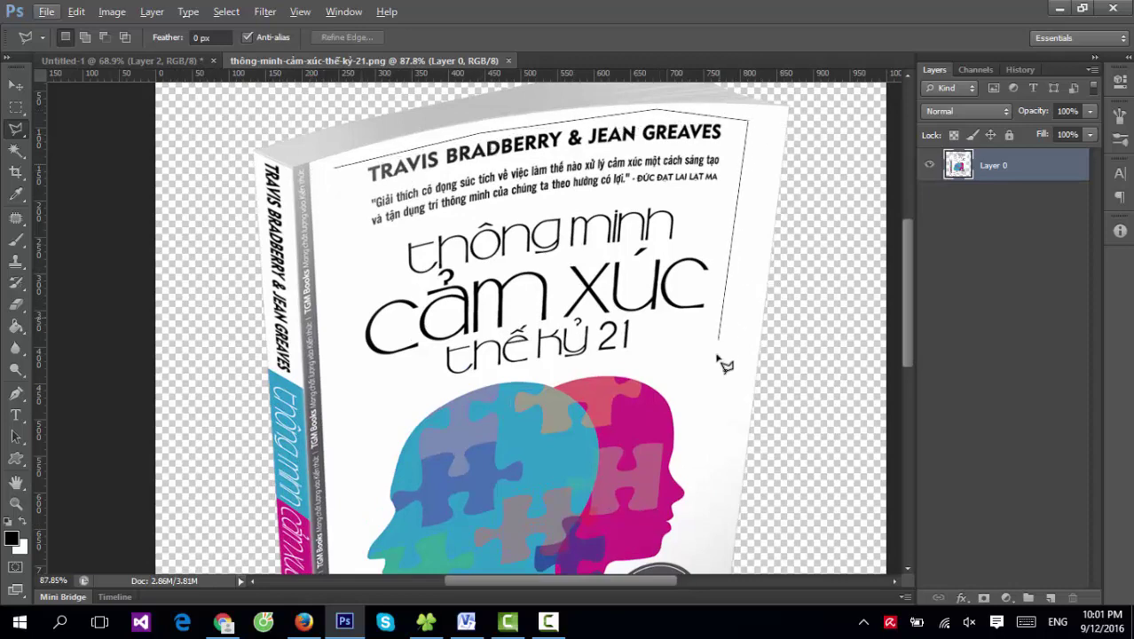
{"action": "left_click_drag", "start_coordinate": [650, 563], "coordinate": [677, 248]}
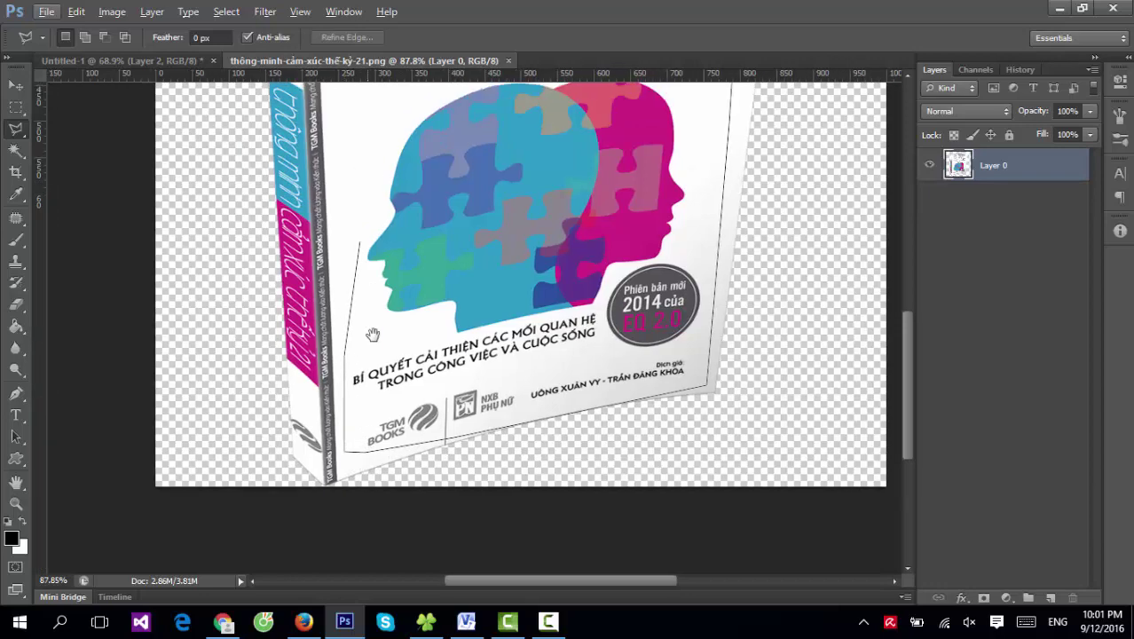
{"action": "scroll", "coordinate": [369, 322], "scroll_direction": "up", "scroll_amount": 5}
{"action": "scroll", "coordinate": [372, 157], "scroll_direction": "up", "scroll_amount": 3}
{"action": "scroll", "coordinate": [380, 302], "scroll_direction": "up", "scroll_amount": 2}
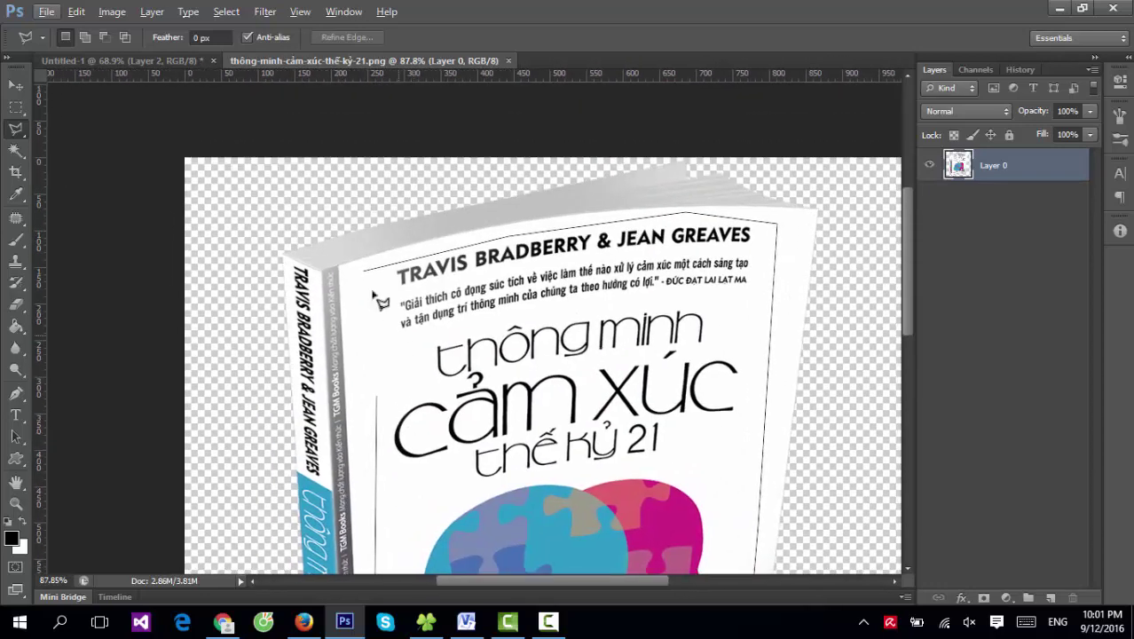
{"action": "double_click", "coordinate": [442, 296]}
{"action": "scroll", "coordinate": [471, 267], "scroll_direction": "down", "scroll_amount": 5}
{"action": "scroll", "coordinate": [502, 240], "scroll_direction": "right", "scroll_amount": 3}
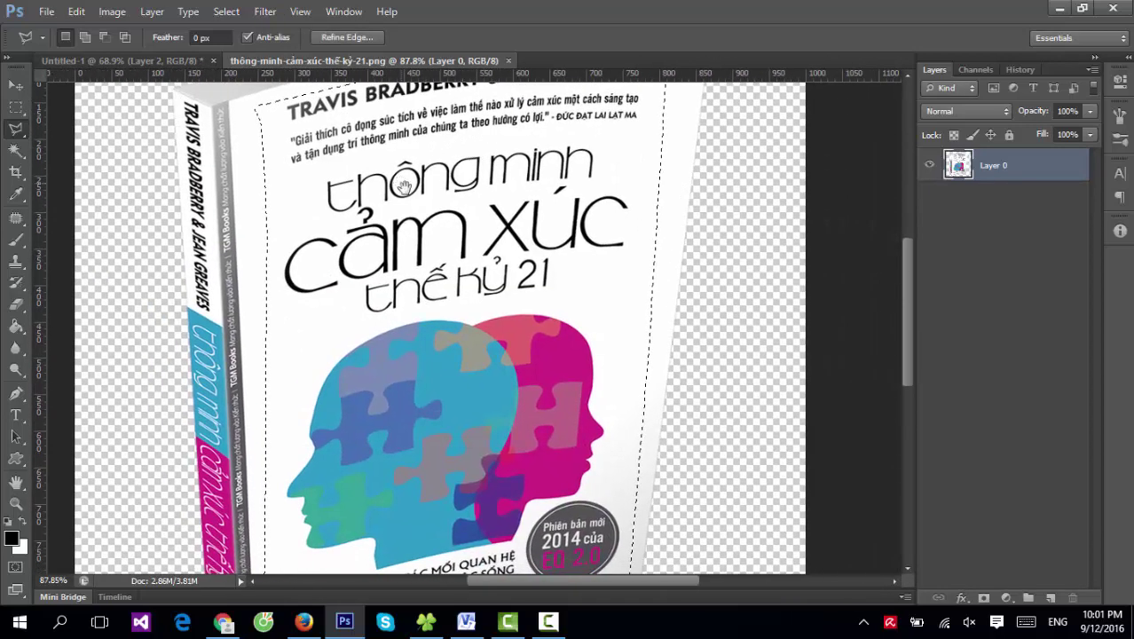
{"action": "scroll", "coordinate": [502, 240], "scroll_direction": "down", "scroll_amount": 1}
Step: Delete the front-cover artwork and Paint Bucket fill the selection with white
{"action": "left_click", "coordinate": [14, 87]}
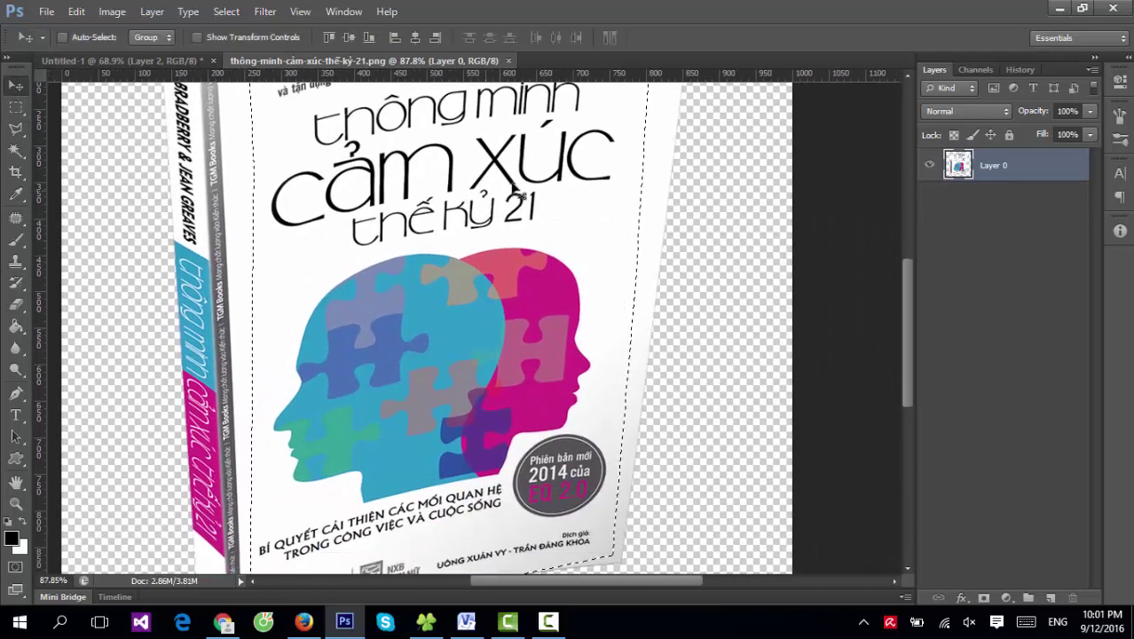
{"action": "key", "text": "Delete"}
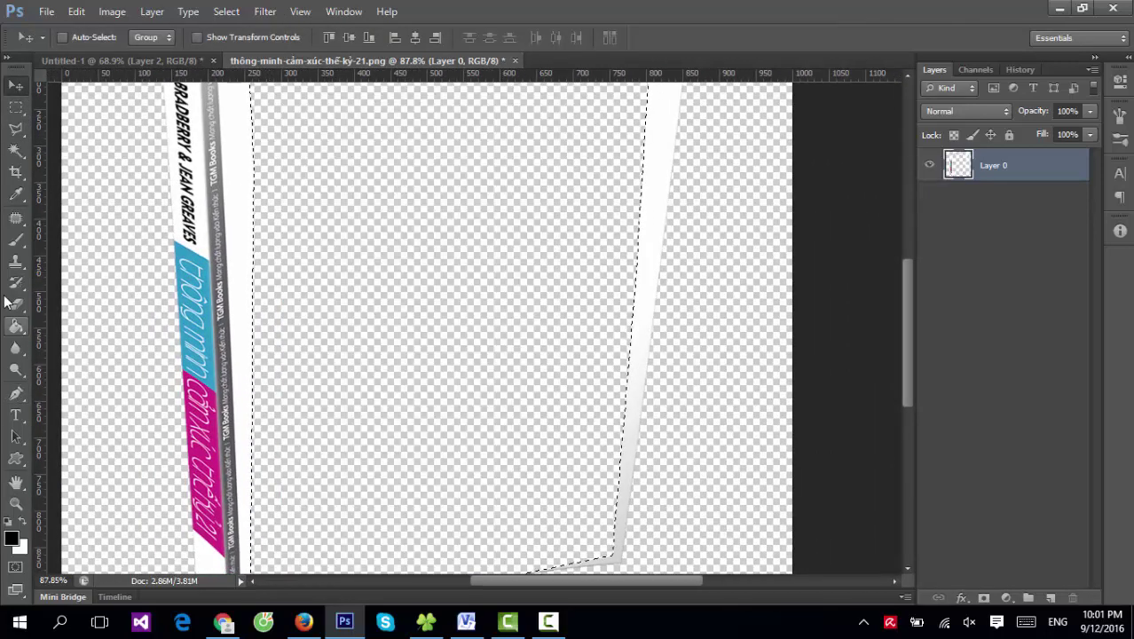
{"action": "left_click", "coordinate": [15, 326]}
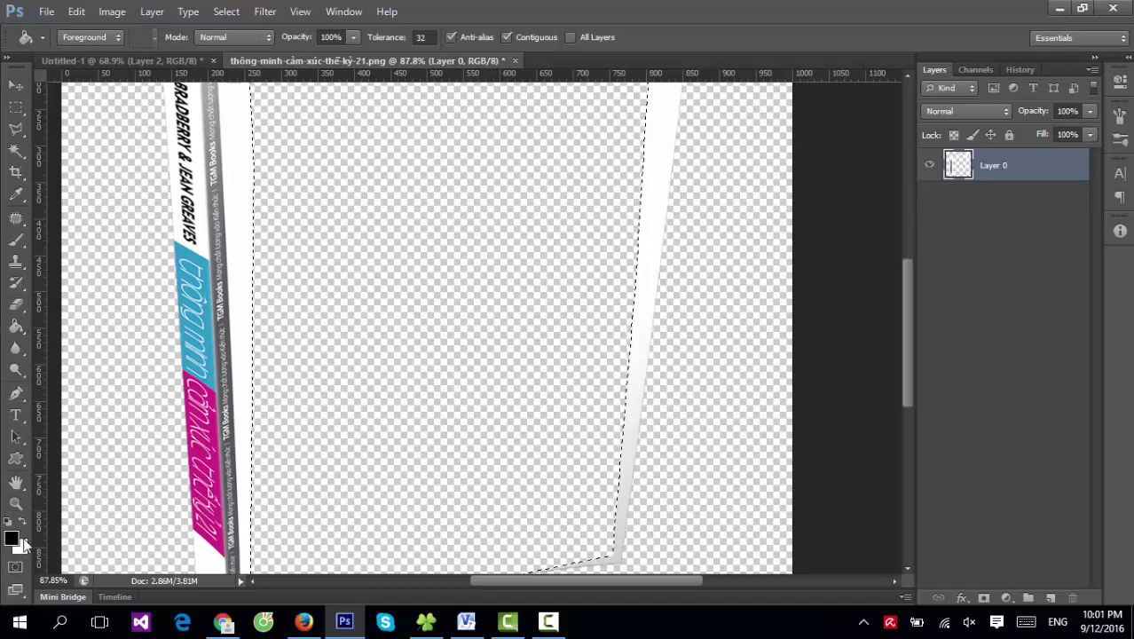
{"action": "left_click", "coordinate": [12, 537]}
{"action": "left_click", "coordinate": [674, 91]}
{"action": "key", "text": "Return"}
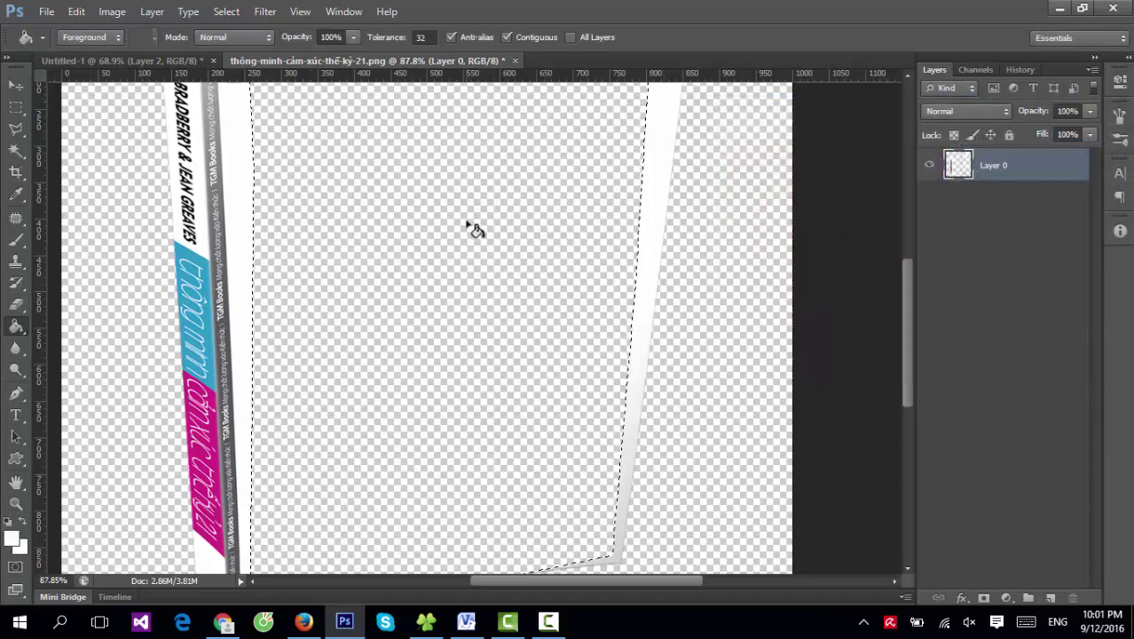
{"action": "left_click", "coordinate": [470, 224]}
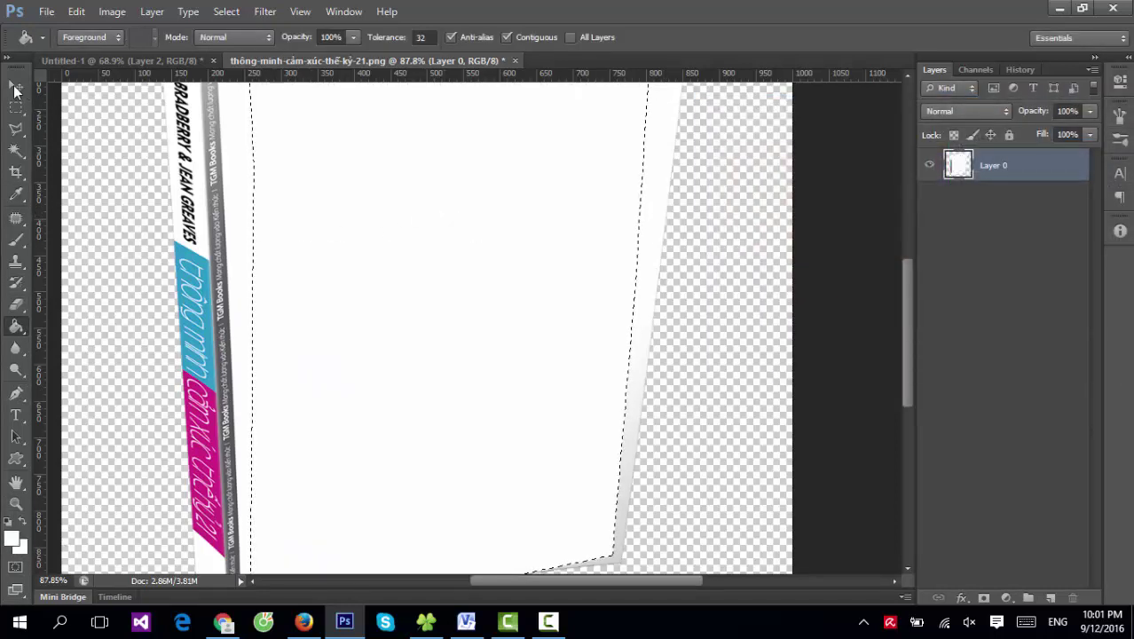
{"action": "left_click", "coordinate": [15, 86]}
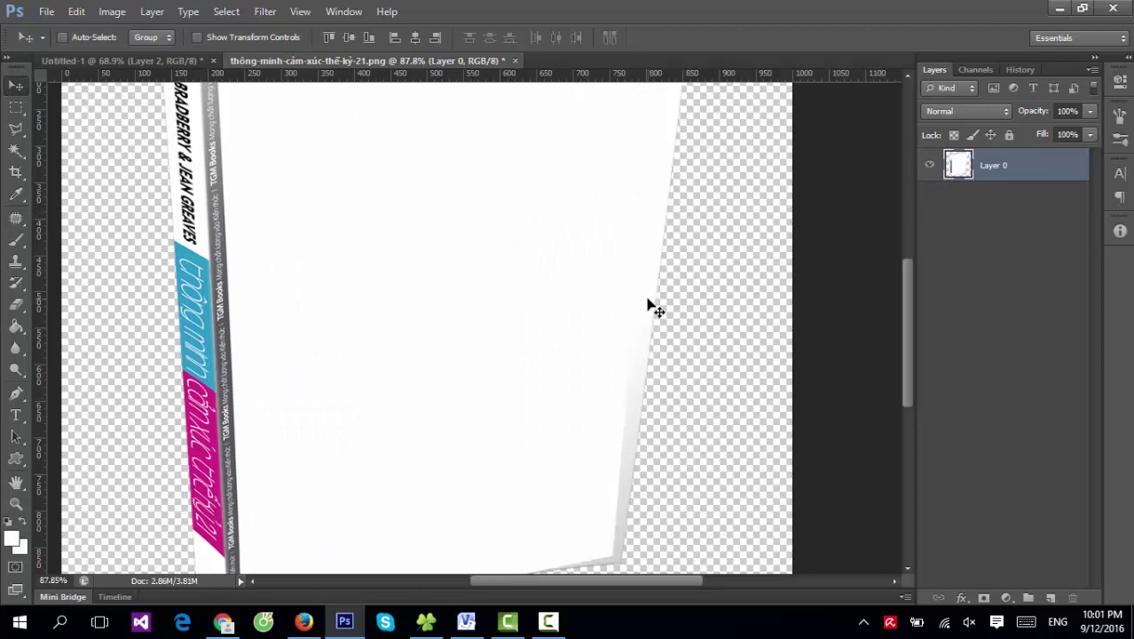
{"action": "scroll", "coordinate": [605, 372], "scroll_direction": "down", "scroll_amount": 5}
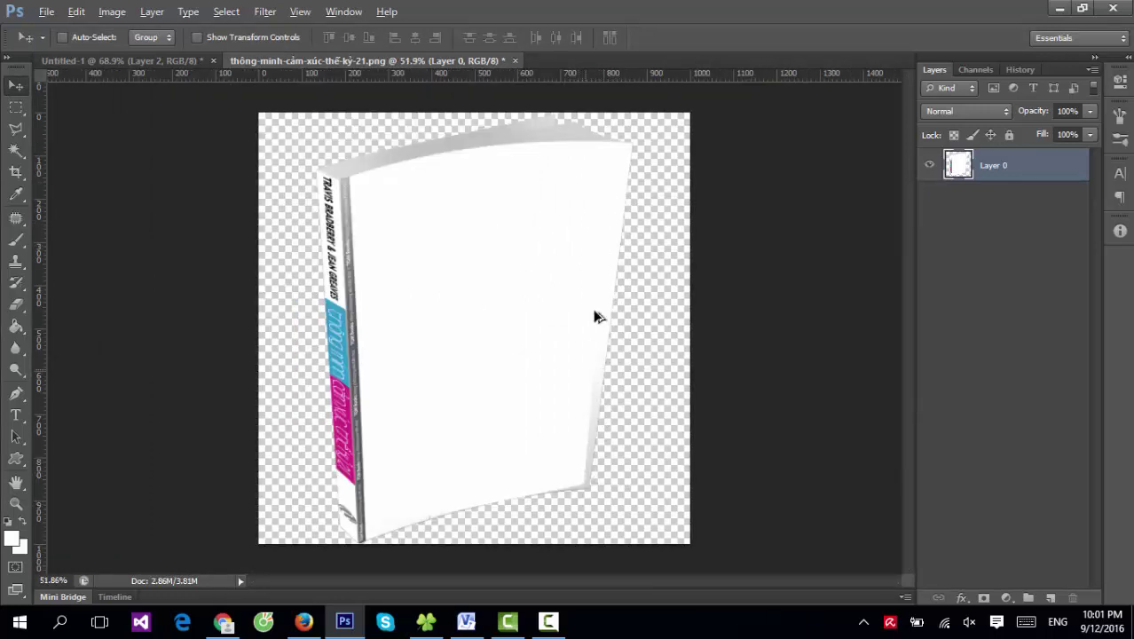
Step: Place Pen tool anchors along the cover's top edge, including a curved anchor
{"action": "scroll", "coordinate": [360, 233], "scroll_direction": "up", "scroll_amount": 4}
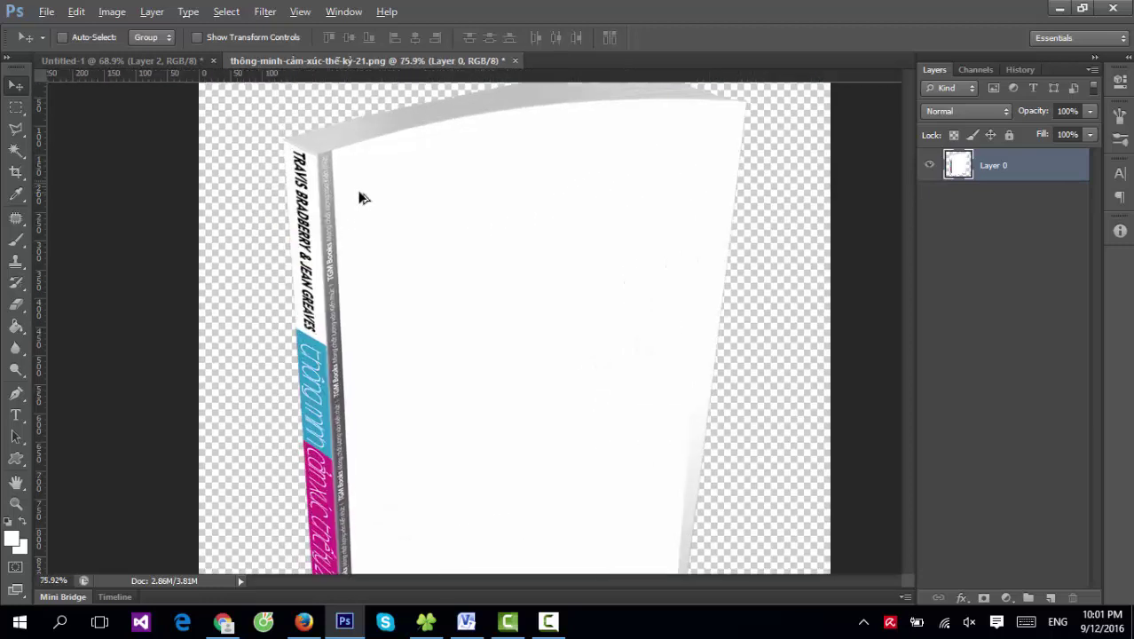
{"action": "scroll", "coordinate": [362, 195], "scroll_direction": "up", "scroll_amount": 4}
{"action": "scroll", "coordinate": [368, 155], "scroll_direction": "up", "scroll_amount": 4}
{"action": "scroll", "coordinate": [337, 142], "scroll_direction": "up", "scroll_amount": 4}
{"action": "scroll", "coordinate": [278, 144], "scroll_direction": "up", "scroll_amount": 2}
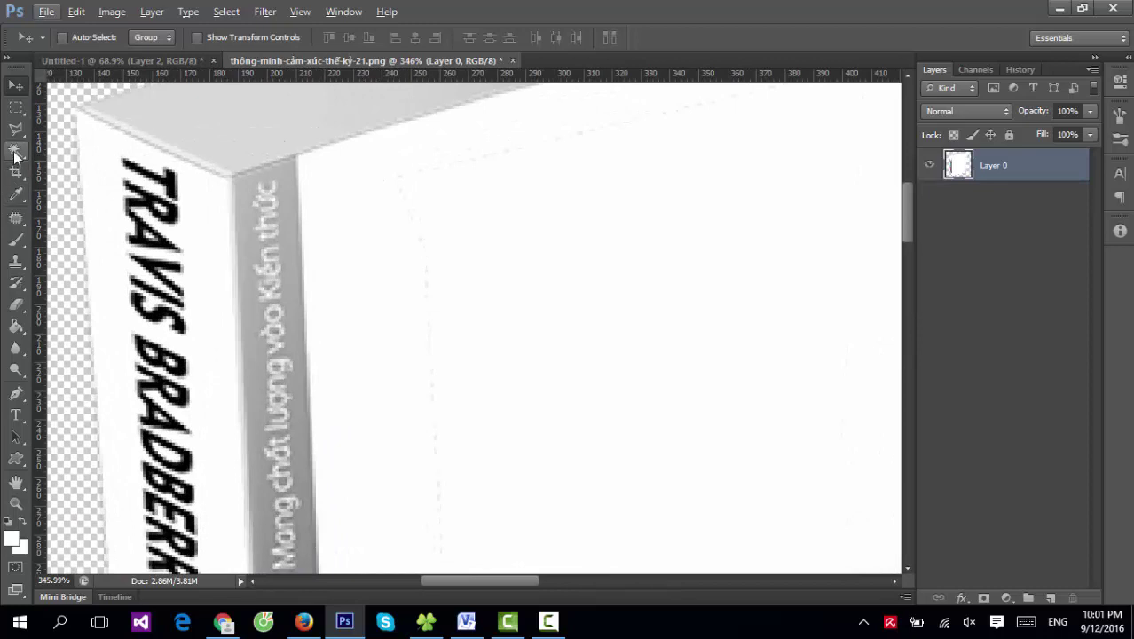
{"action": "left_click", "coordinate": [16, 393]}
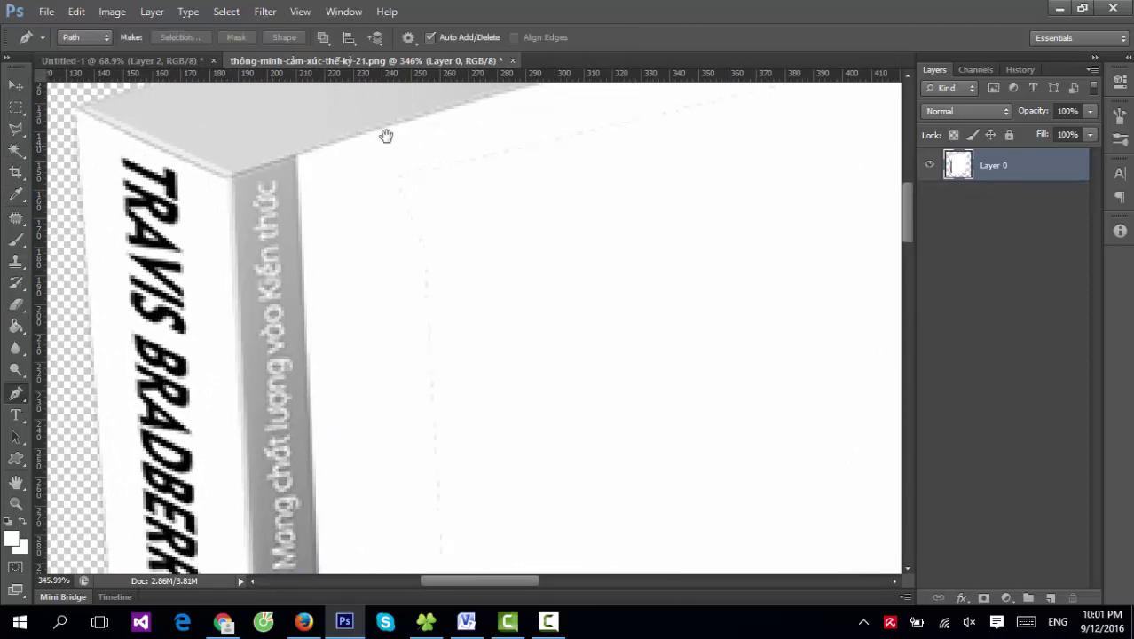
{"action": "left_click_drag", "start_coordinate": [385, 134], "coordinate": [339, 266]}
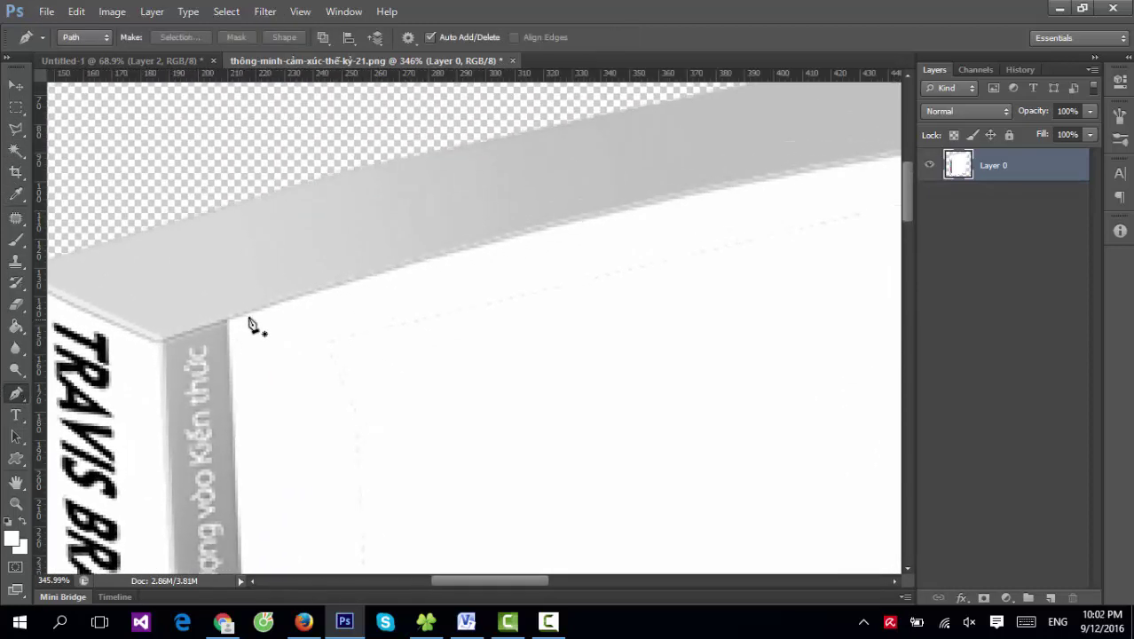
{"action": "scroll", "coordinate": [250, 325], "scroll_direction": "up", "scroll_amount": 1}
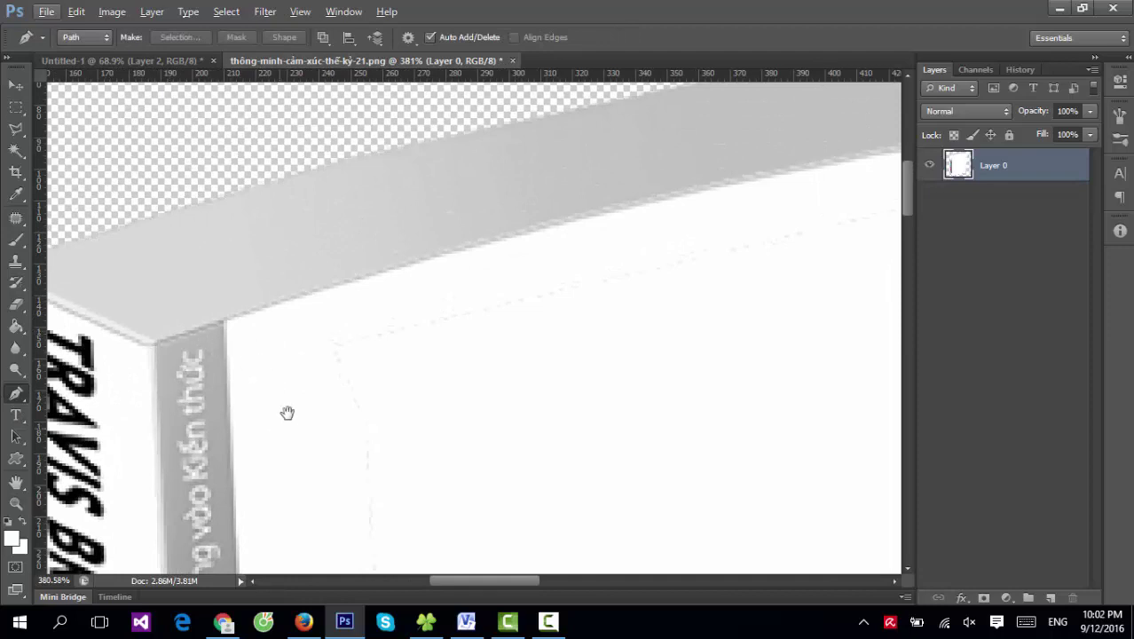
{"action": "mouse_move", "coordinate": [287, 413]}
{"action": "left_mouse_down"}
{"action": "mouse_move", "coordinate": [344, 185]}
{"action": "mouse_move", "coordinate": [299, 393]}
{"action": "left_mouse_up"}
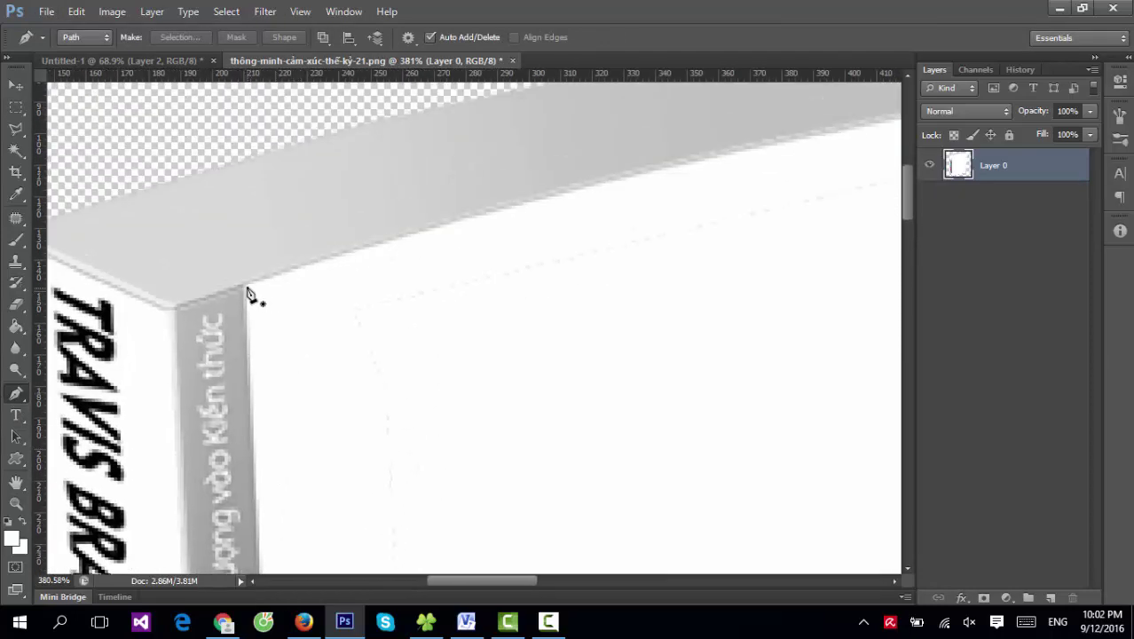
{"action": "left_click_drag", "start_coordinate": [674, 203], "coordinate": [568, 276]}
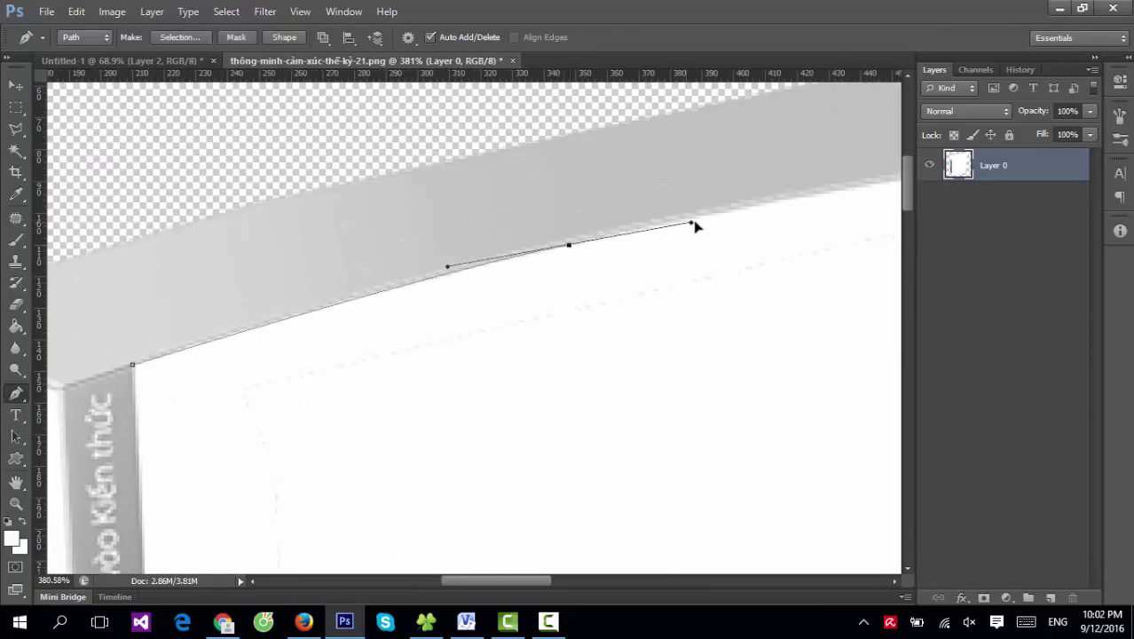
{"action": "left_click_drag", "start_coordinate": [695, 227], "coordinate": [351, 300]}
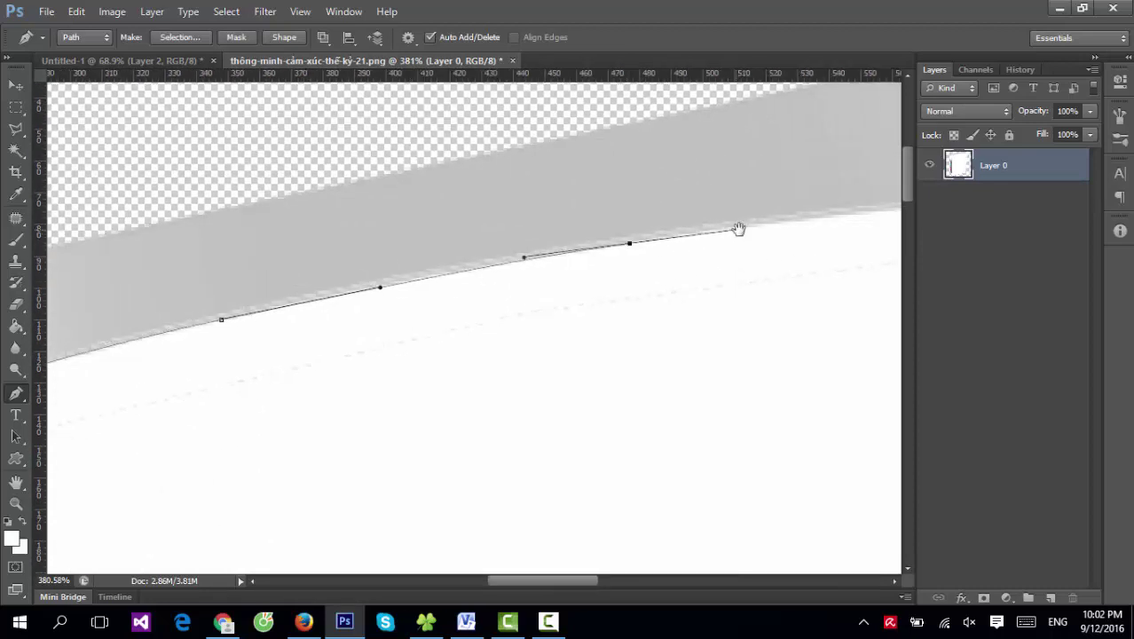
{"action": "mouse_move", "coordinate": [739, 229]}
{"action": "left_mouse_down"}
{"action": "mouse_move", "coordinate": [367, 266]}
{"action": "mouse_move", "coordinate": [861, 251]}
{"action": "mouse_move", "coordinate": [853, 241]}
{"action": "mouse_move", "coordinate": [846, 250]}
{"action": "mouse_move", "coordinate": [899, 238]}
{"action": "left_mouse_up"}
{"action": "left_click_drag", "start_coordinate": [566, 337], "coordinate": [350, 342]}
Step: Continue the Pen path along the bottom edge, closing it at the starting corner
{"action": "scroll", "coordinate": [838, 304], "scroll_direction": "right", "scroll_amount": 3}
{"action": "scroll", "coordinate": [838, 303], "scroll_direction": "down", "scroll_amount": 2}
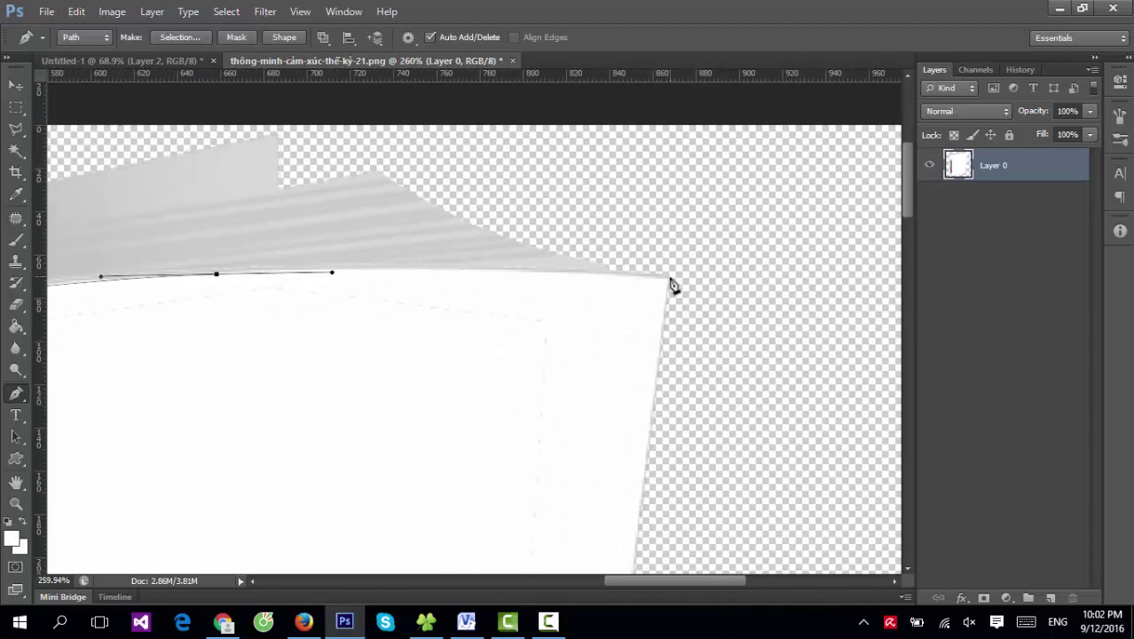
{"action": "left_click_drag", "start_coordinate": [226, 286], "coordinate": [599, 269]}
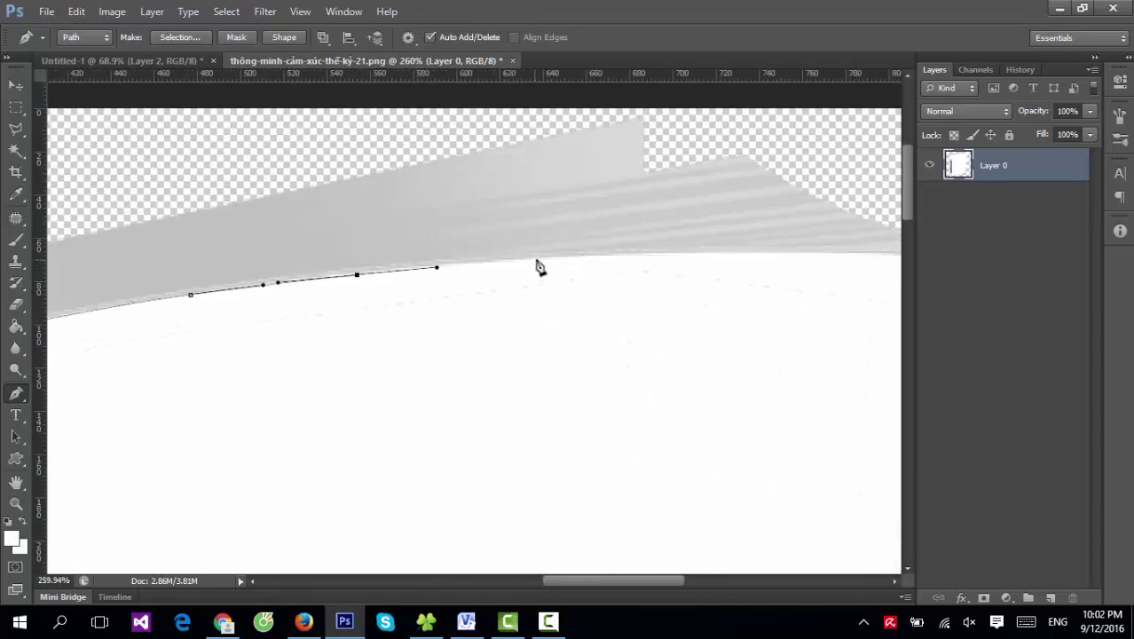
{"action": "left_click_drag", "start_coordinate": [575, 260], "coordinate": [344, 280]}
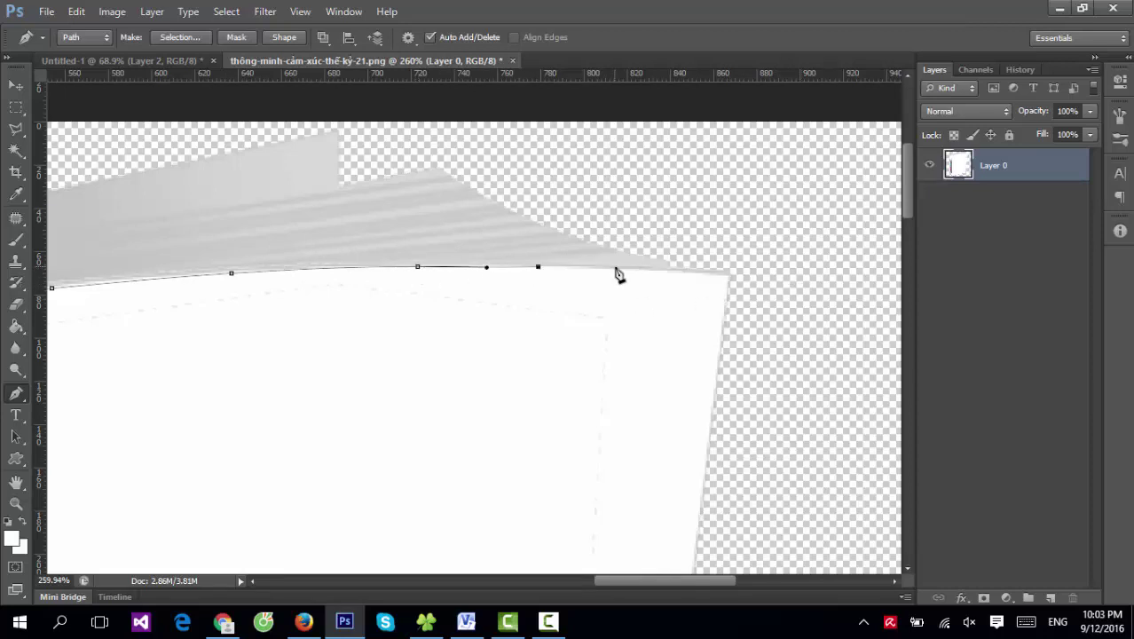
{"action": "left_click_drag", "start_coordinate": [726, 282], "coordinate": [701, 240]}
{"action": "mouse_move", "coordinate": [648, 511]}
{"action": "left_mouse_down"}
{"action": "mouse_move", "coordinate": [665, 294]}
{"action": "mouse_move", "coordinate": [840, 243]}
{"action": "left_mouse_up"}
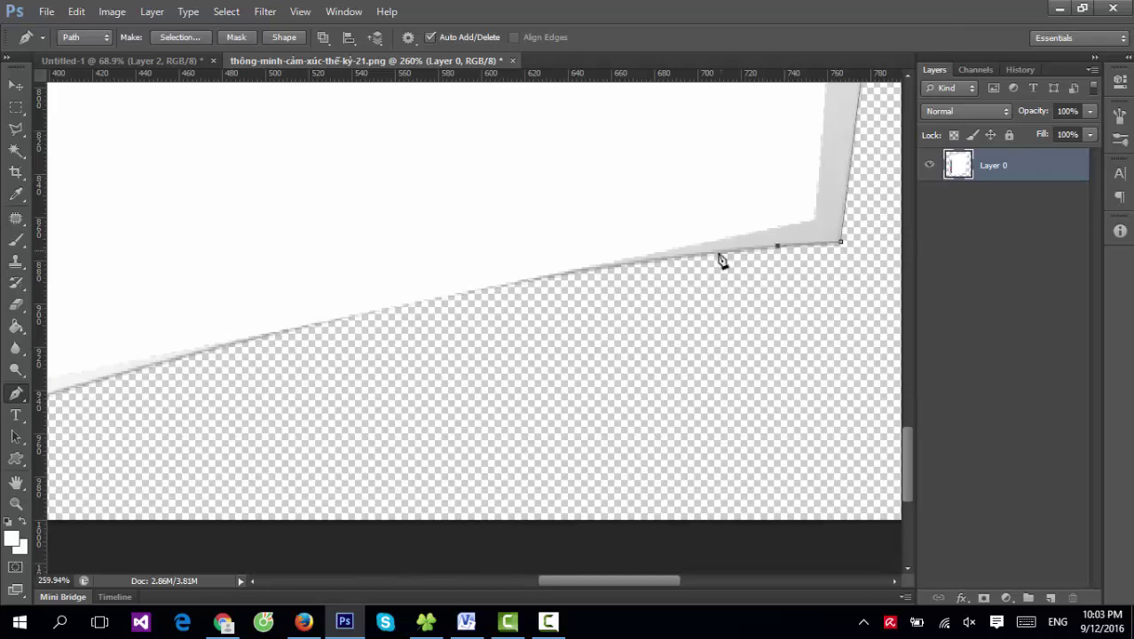
{"action": "left_click_drag", "start_coordinate": [427, 318], "coordinate": [618, 282]}
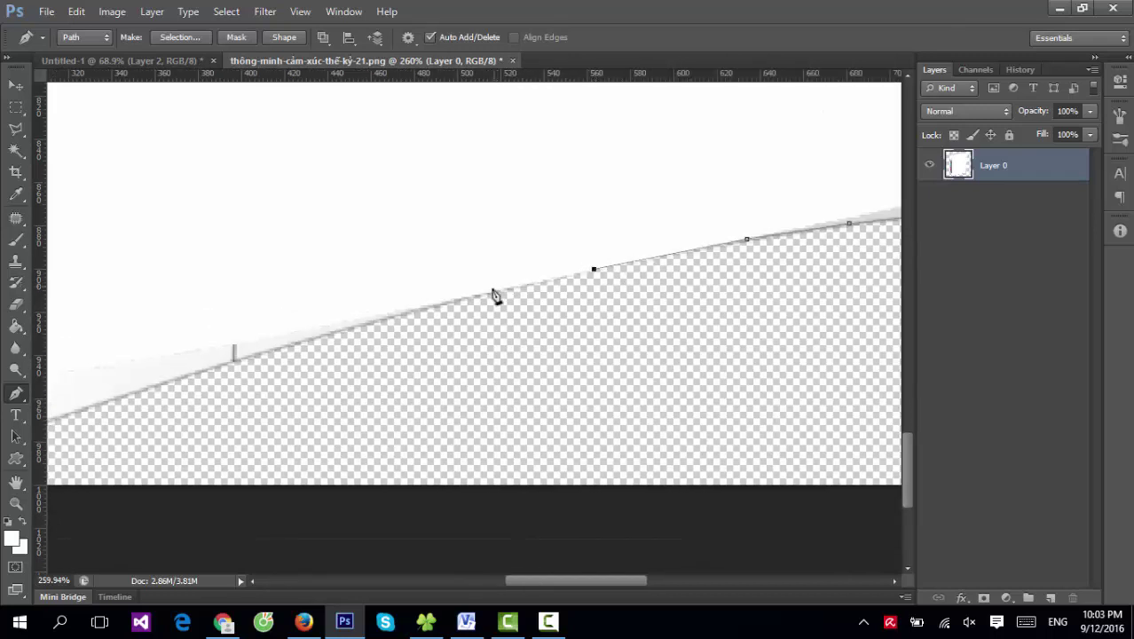
{"action": "left_click_drag", "start_coordinate": [349, 337], "coordinate": [627, 280]}
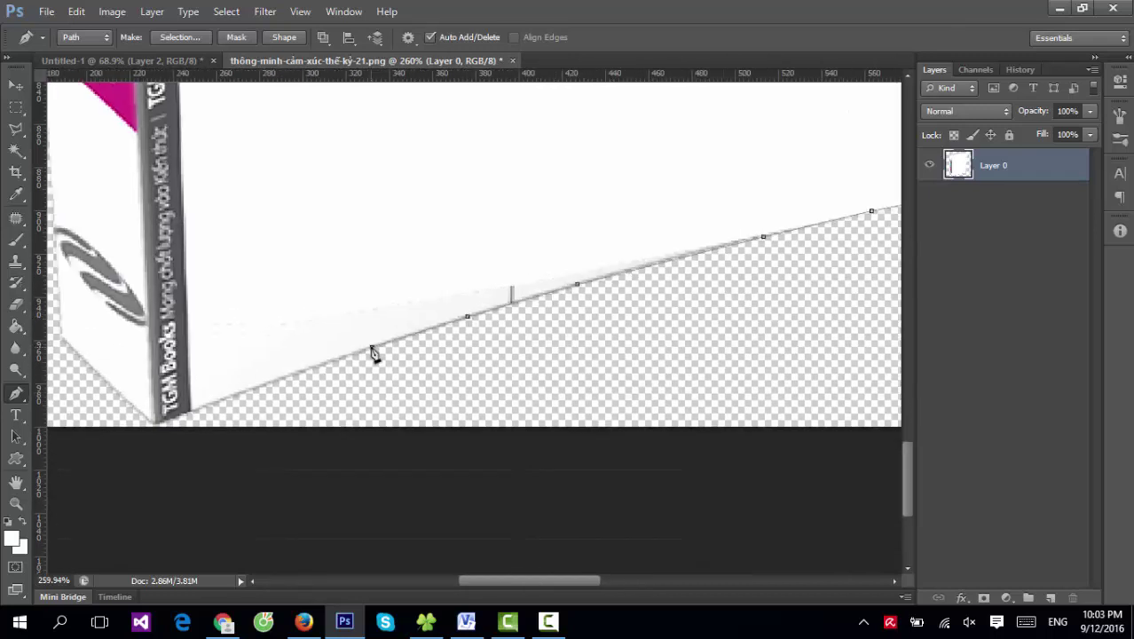
{"action": "left_click_drag", "start_coordinate": [269, 389], "coordinate": [495, 340]}
Step: Zoom out so the whole book fits in view
{"action": "scroll", "coordinate": [483, 201], "scroll_direction": "up", "scroll_amount": 5}
{"action": "scroll", "coordinate": [512, 222], "scroll_direction": "up", "scroll_amount": 5}
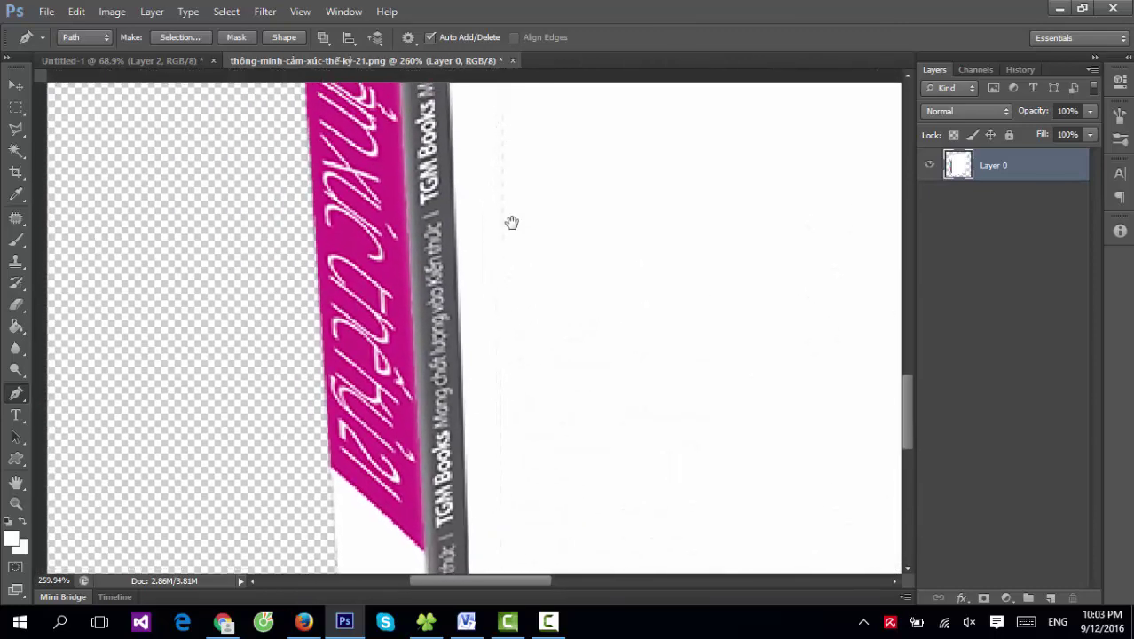
{"action": "scroll", "coordinate": [474, 263], "scroll_direction": "up", "scroll_amount": 5}
{"action": "scroll", "coordinate": [465, 148], "scroll_direction": "up", "scroll_amount": 5}
{"action": "scroll", "coordinate": [489, 469], "scroll_direction": "up", "scroll_amount": 5}
{"action": "scroll", "coordinate": [489, 252], "scroll_direction": "up", "scroll_amount": 5}
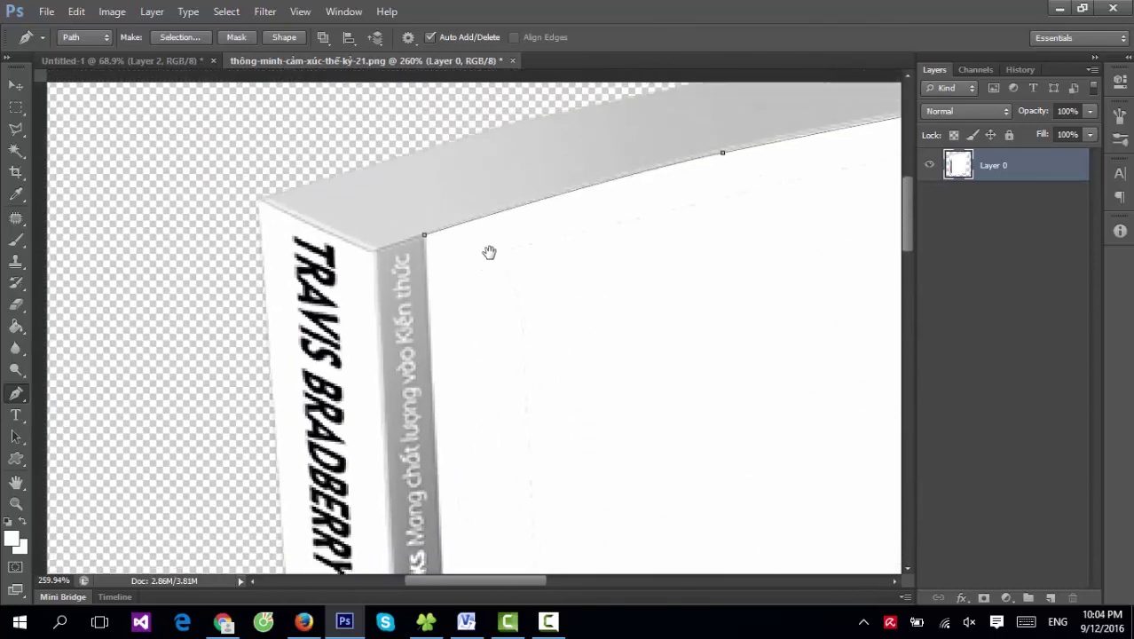
{"action": "scroll", "coordinate": [488, 189], "scroll_direction": "up", "scroll_amount": 5}
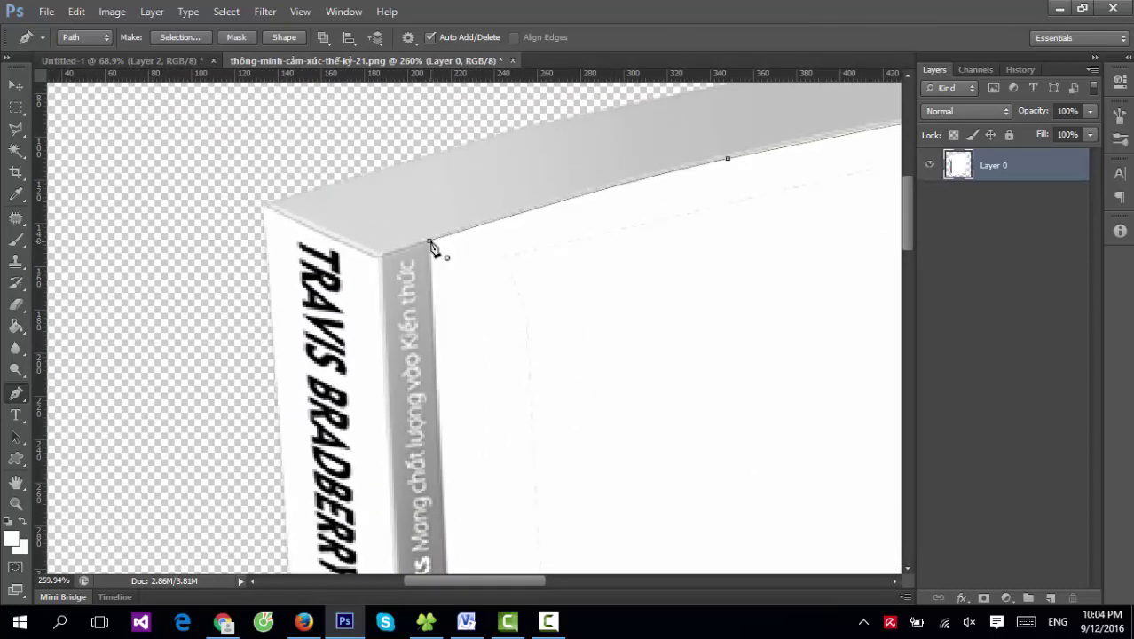
{"action": "scroll", "coordinate": [604, 280], "scroll_direction": "down", "scroll_amount": 3}
{"action": "scroll", "coordinate": [630, 307], "scroll_direction": "down", "scroll_amount": 3}
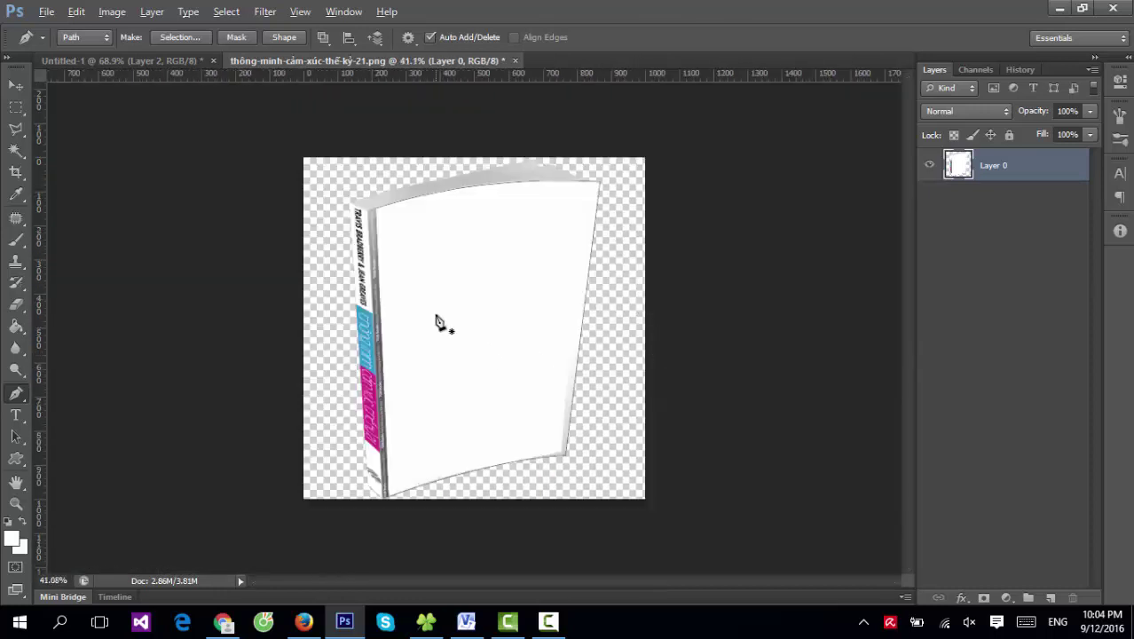
Step: Make a selection from the cover path and copy it to a new layer
{"action": "right_click", "coordinate": [484, 227]}
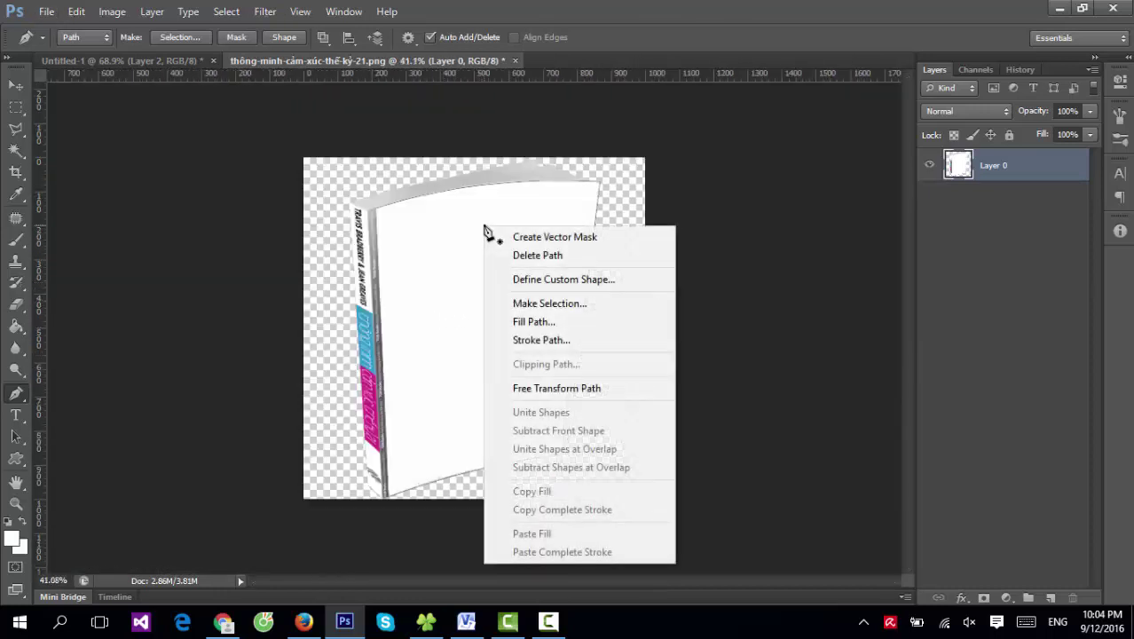
{"action": "left_click", "coordinate": [545, 306]}
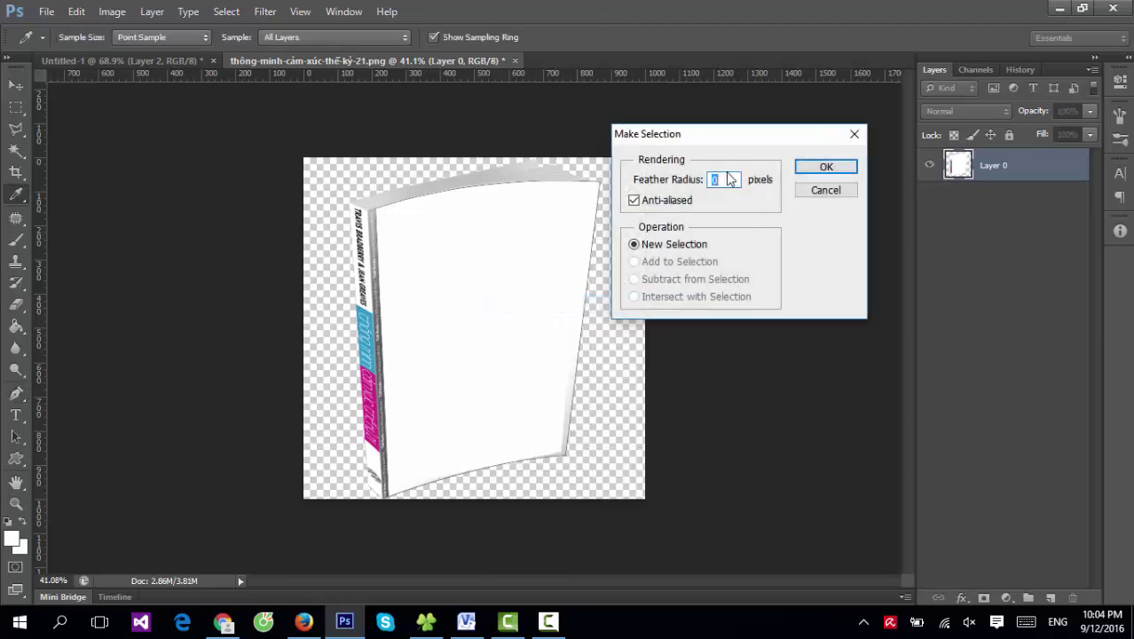
{"action": "key", "text": "Return"}
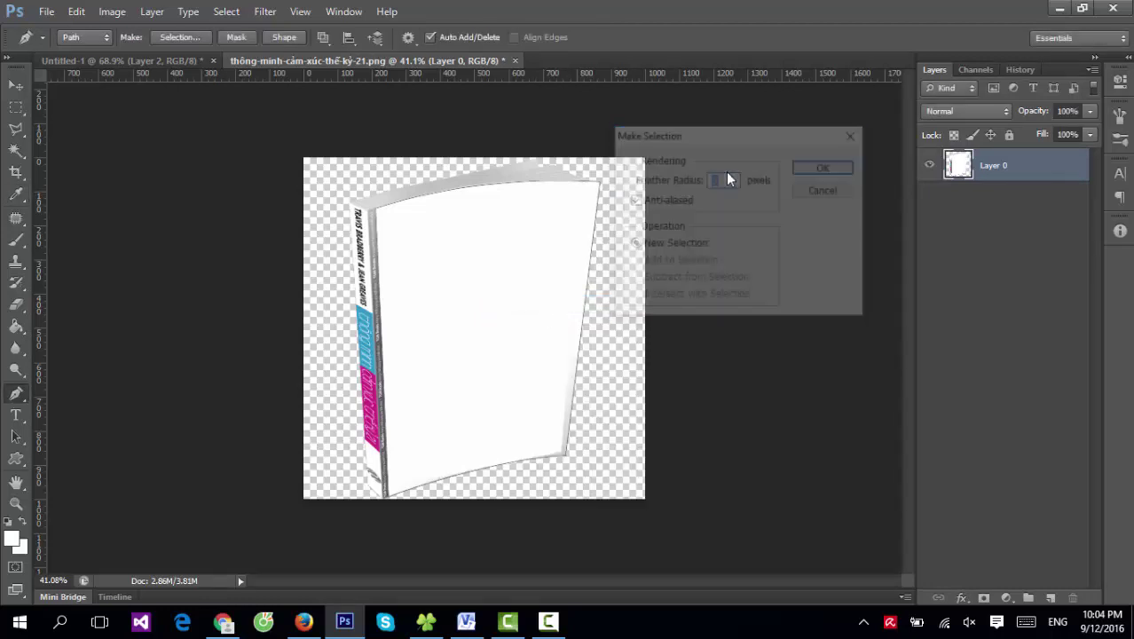
{"action": "left_click", "coordinate": [21, 91]}
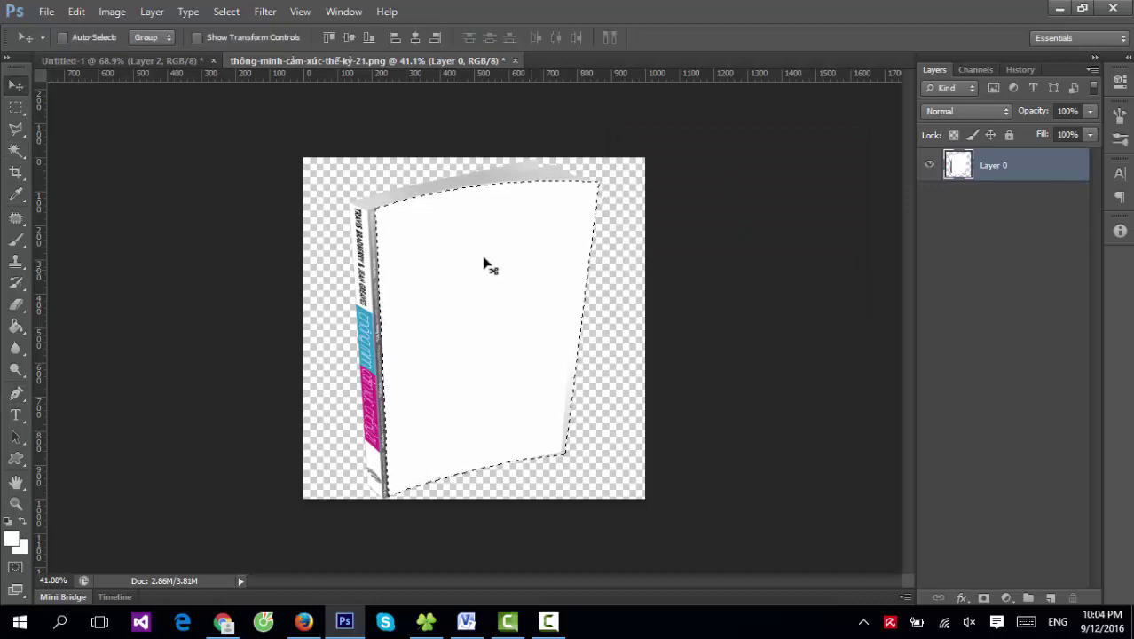
{"action": "left_click", "coordinate": [151, 12]}
{"action": "mouse_move", "coordinate": [161, 30]}
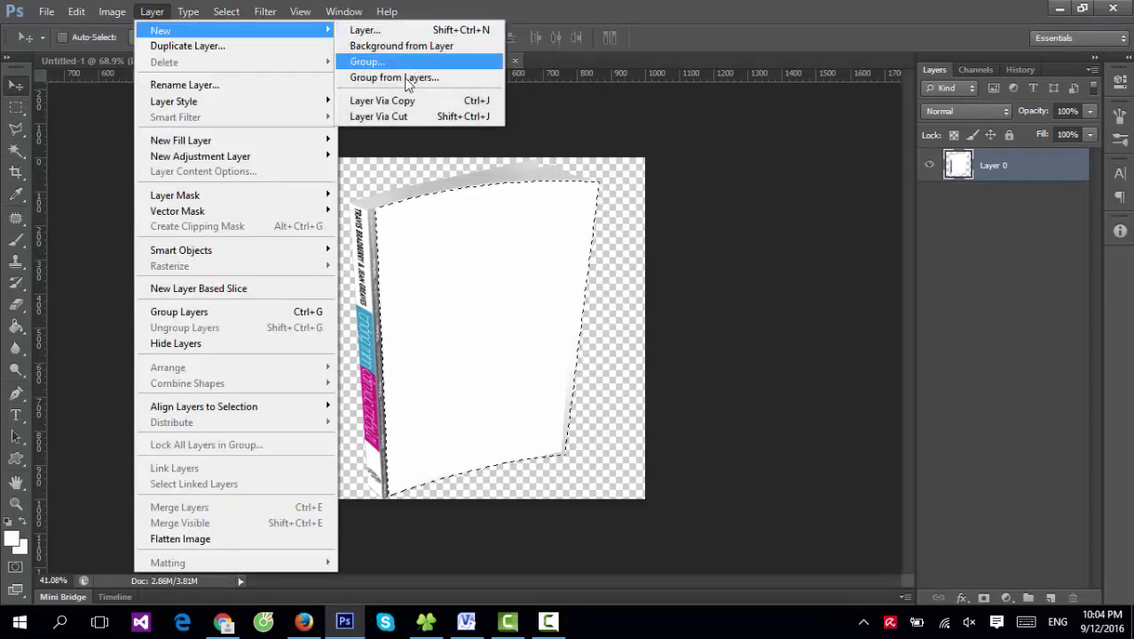
{"action": "left_click", "coordinate": [405, 109]}
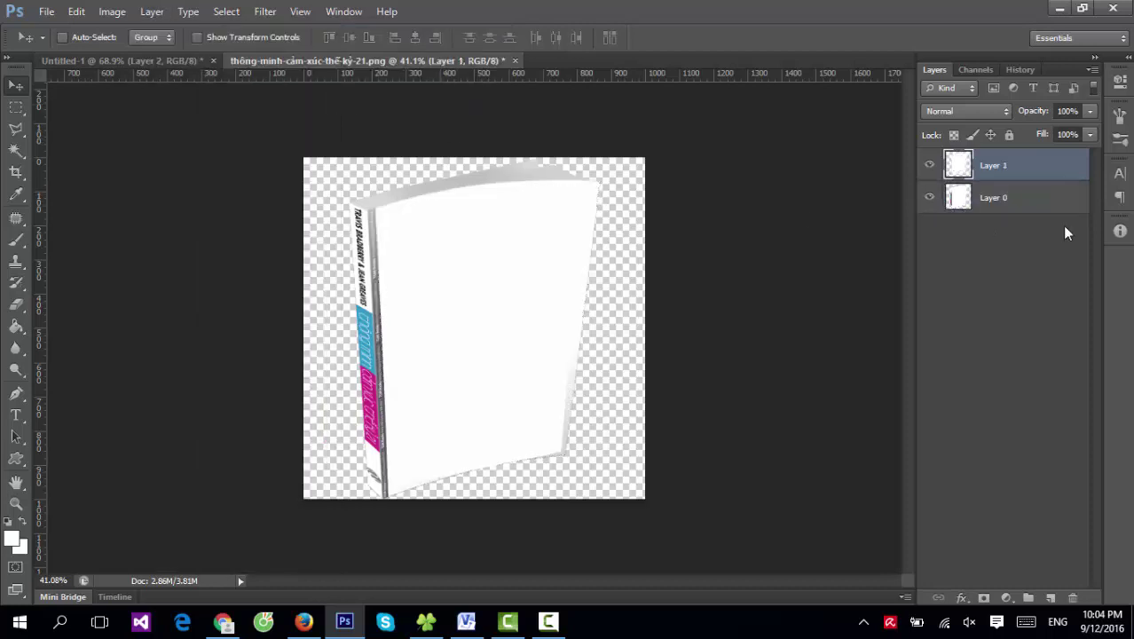
{"action": "left_click", "coordinate": [930, 198]}
{"action": "left_click", "coordinate": [930, 198]}
Step: Add a Gradient Overlay style to the cover layer with a 135° angle
{"action": "left_click", "coordinate": [151, 11]}
{"action": "mouse_move", "coordinate": [174, 102]}
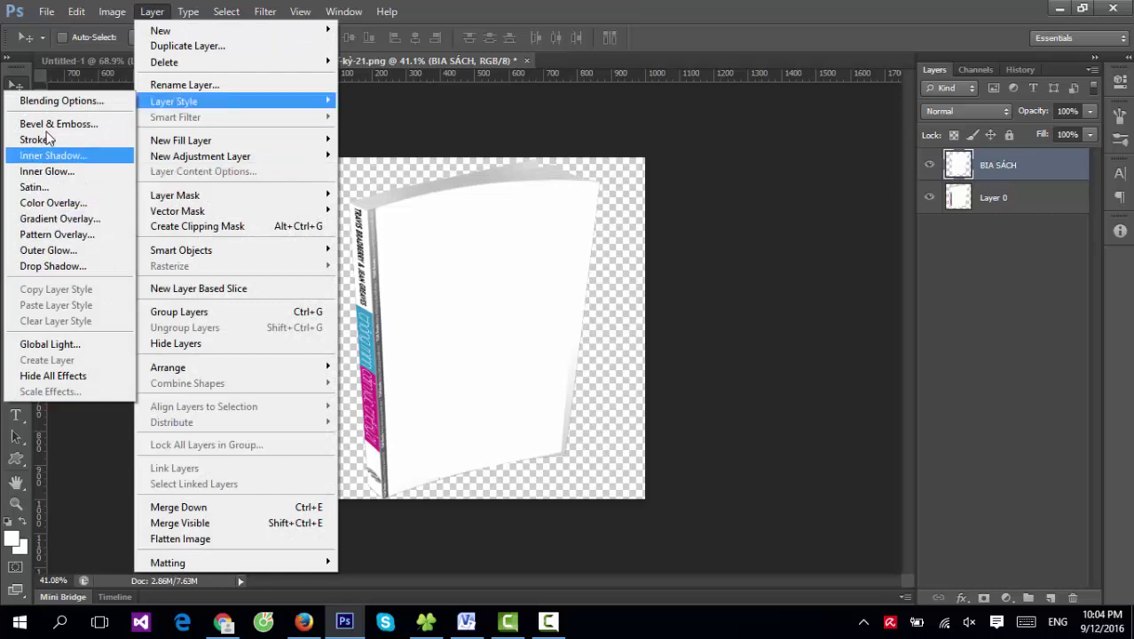
{"action": "left_click", "coordinate": [84, 219]}
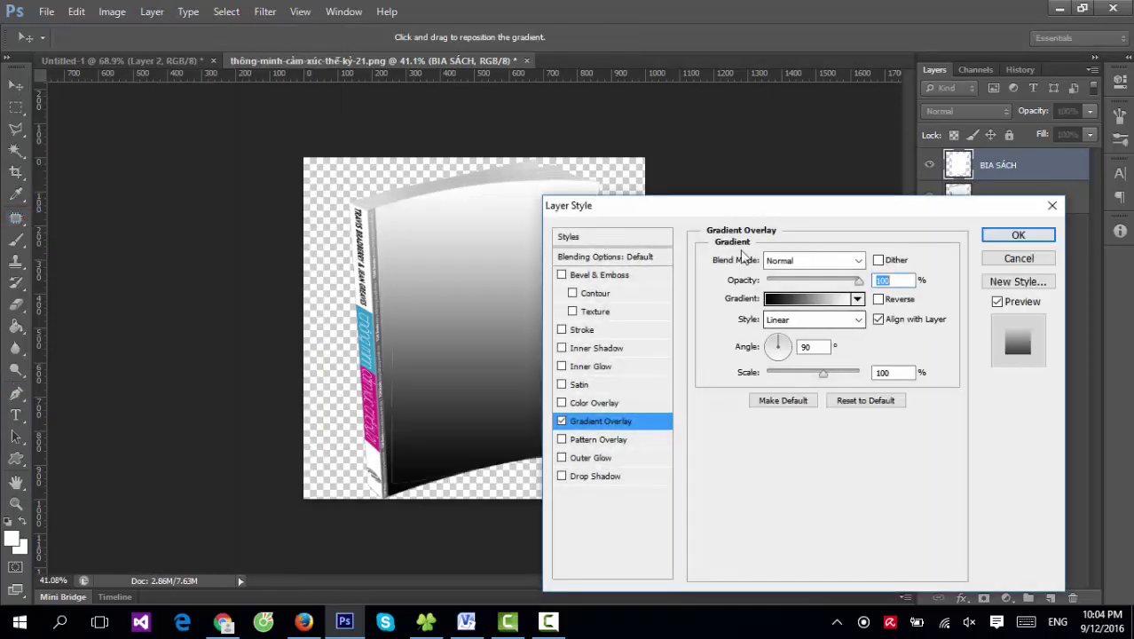
{"action": "left_click_drag", "start_coordinate": [675, 206], "coordinate": [828, 166]}
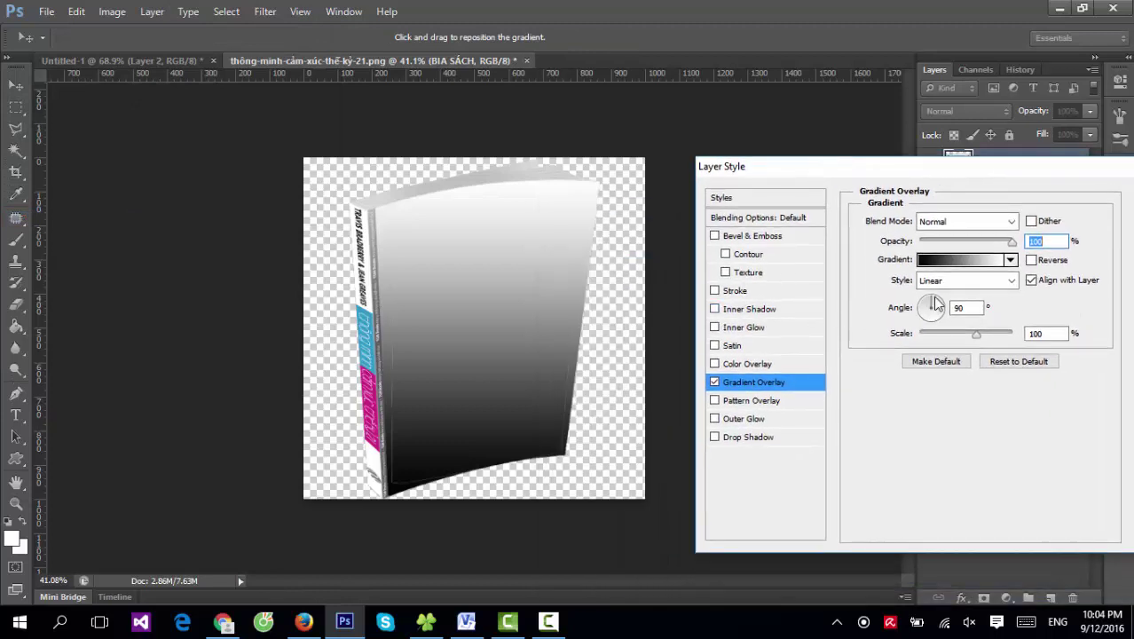
{"action": "left_click_drag", "start_coordinate": [935, 301], "coordinate": [925, 305]}
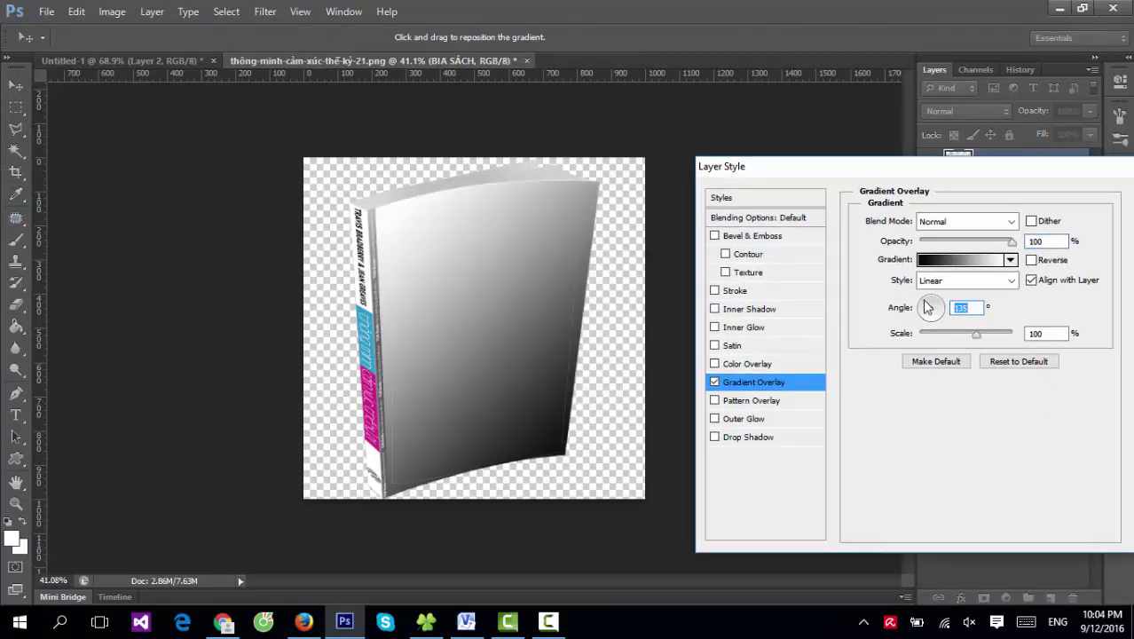
Step: Change the gradient's black stop to peach d8b59b and apply the overlay
{"action": "left_click", "coordinate": [937, 266]}
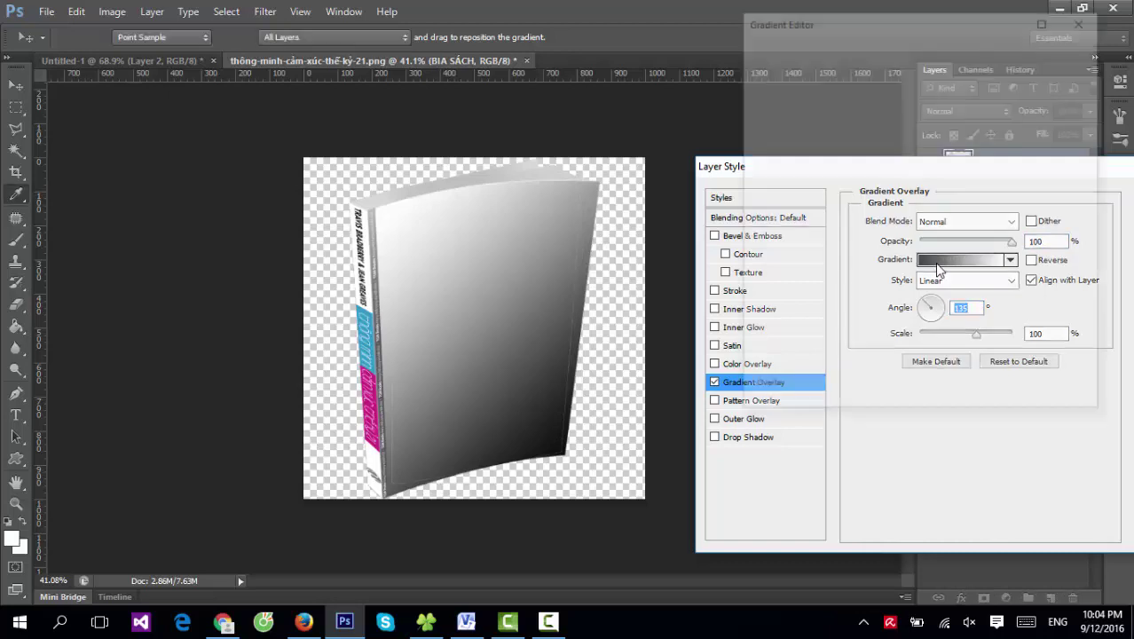
{"action": "left_click", "coordinate": [761, 304]}
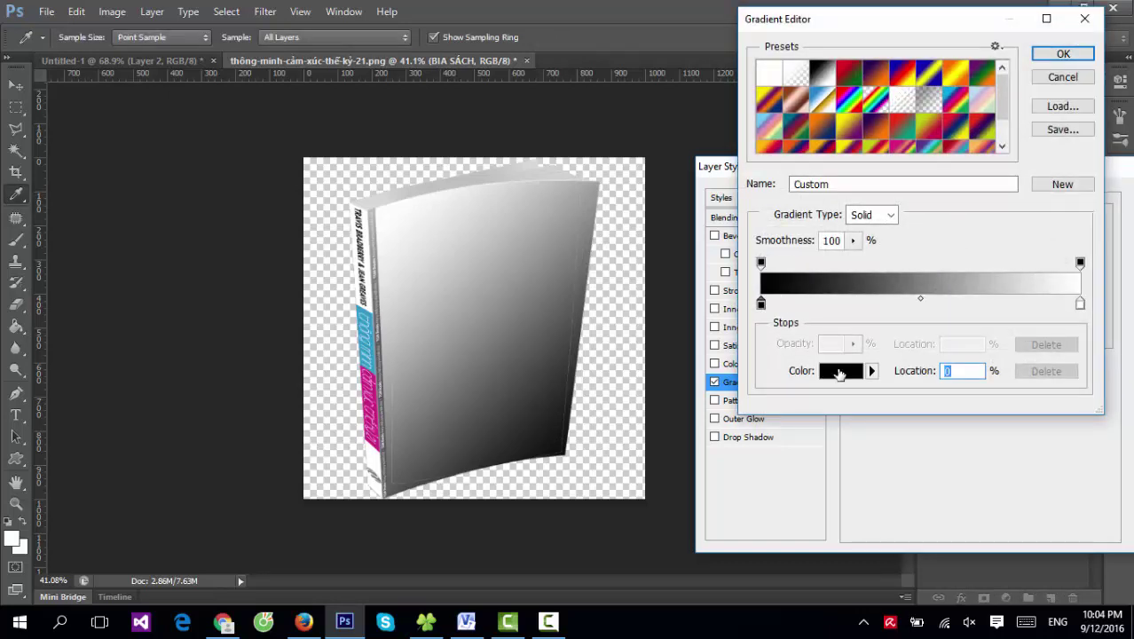
{"action": "left_click", "coordinate": [839, 374]}
{"action": "left_click_drag", "start_coordinate": [942, 233], "coordinate": [943, 332]}
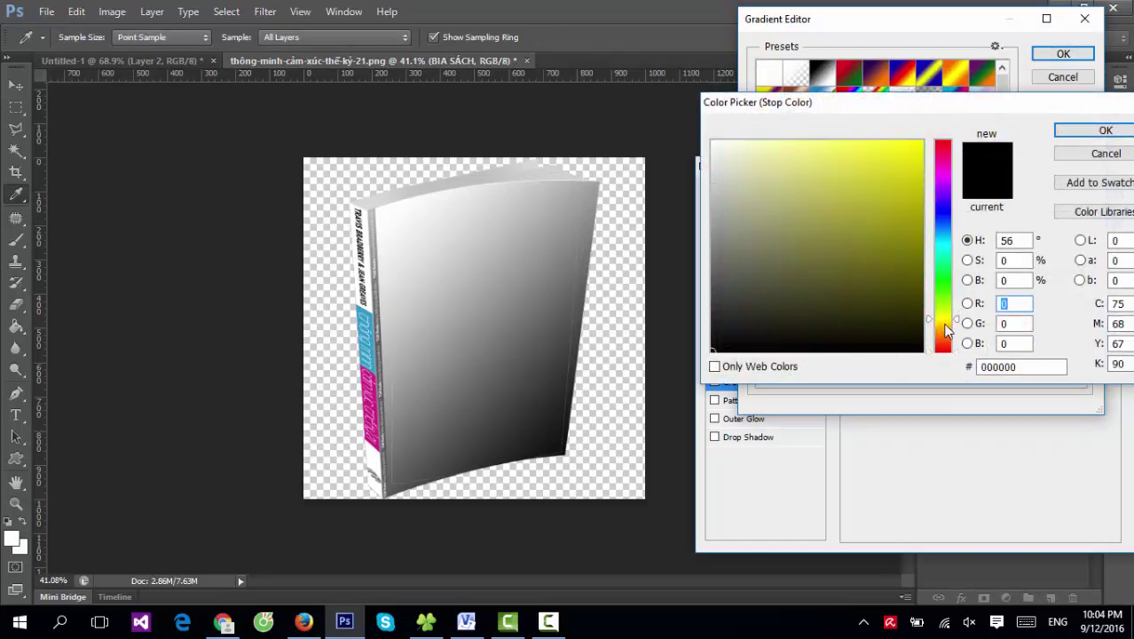
{"action": "left_click", "coordinate": [776, 141]}
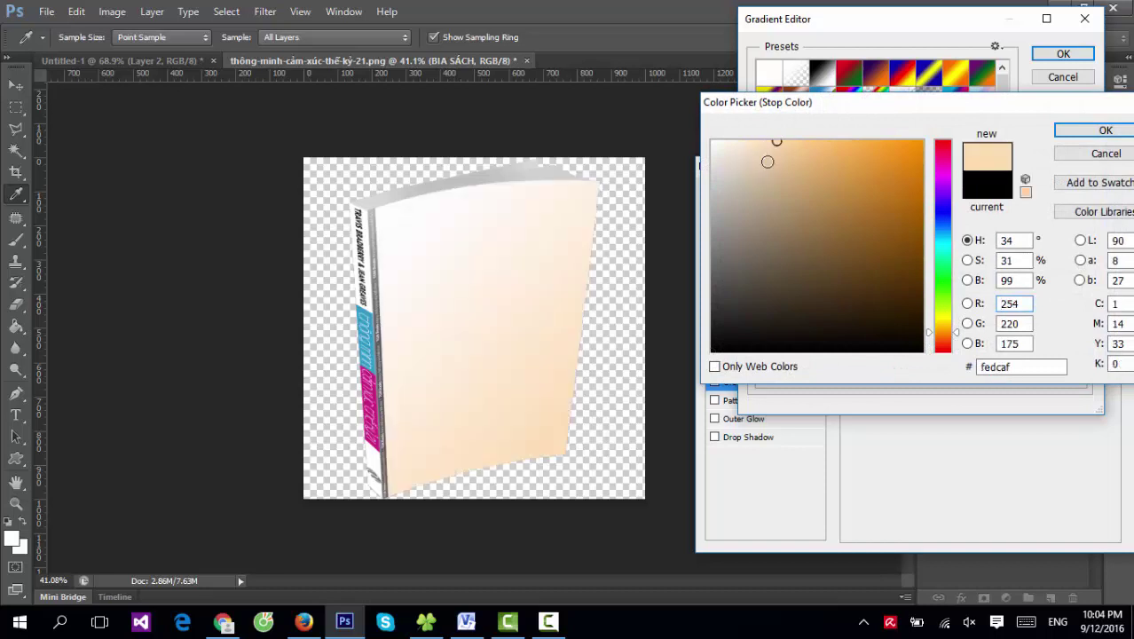
{"action": "left_click", "coordinate": [796, 223]}
{"action": "left_click", "coordinate": [777, 203]}
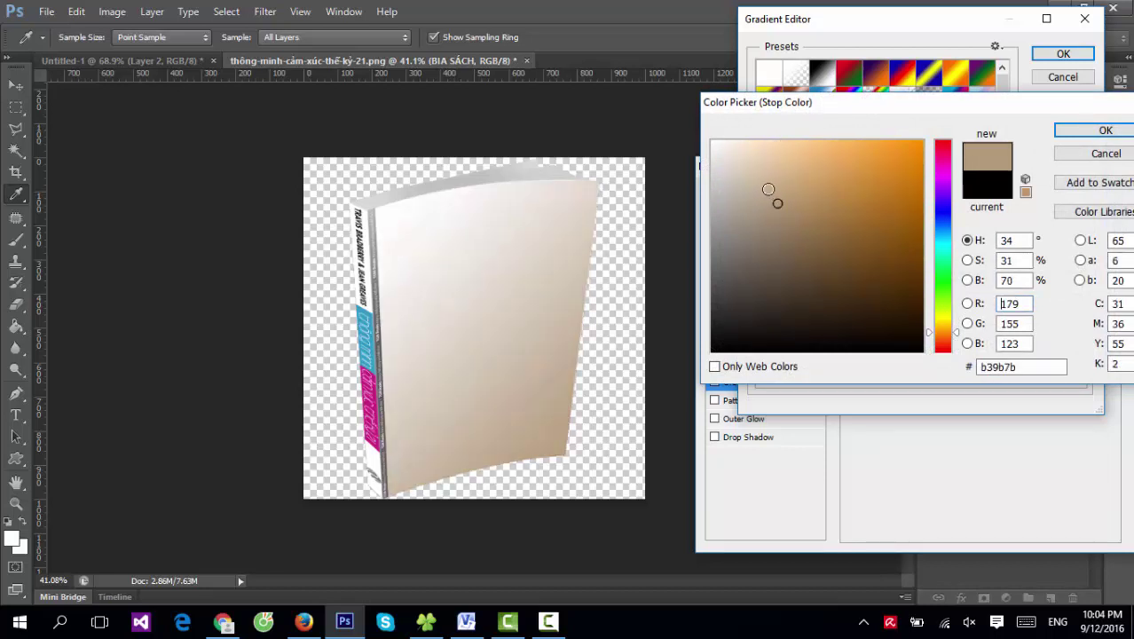
{"action": "left_click", "coordinate": [786, 171]}
{"action": "left_click", "coordinate": [758, 163]}
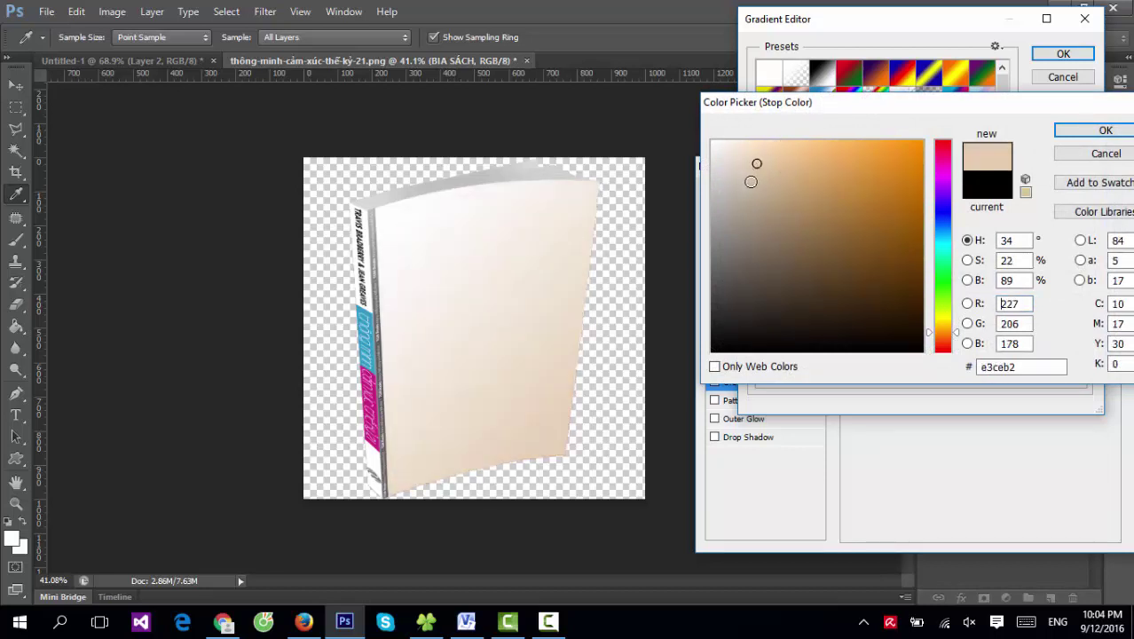
{"action": "left_click", "coordinate": [944, 338]}
{"action": "left_click", "coordinate": [768, 168]}
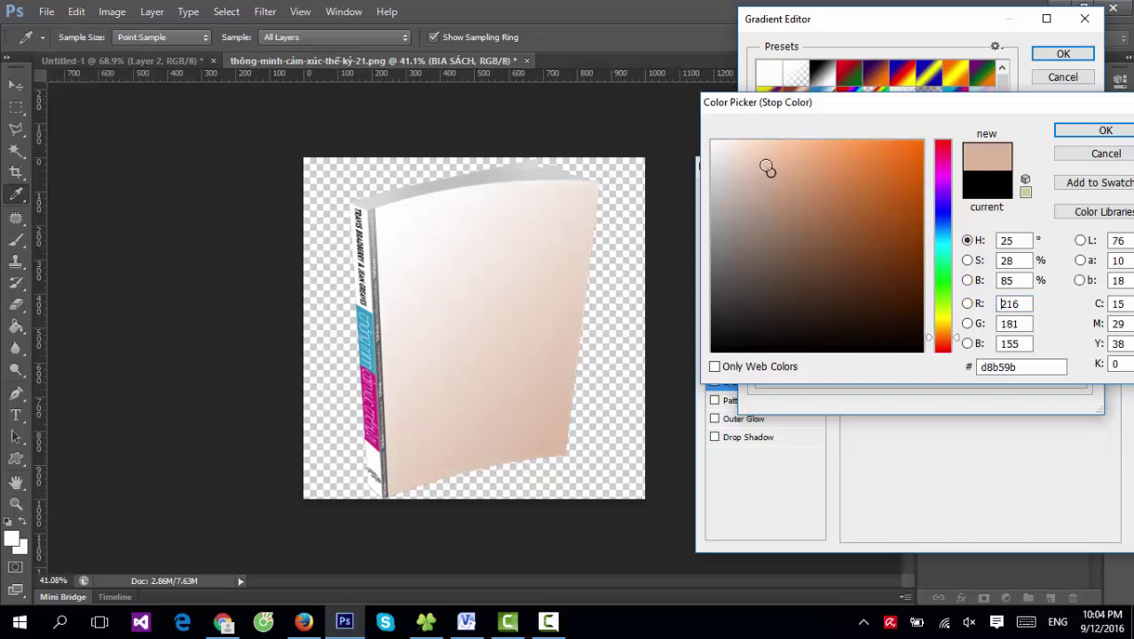
{"action": "left_click", "coordinate": [1058, 131]}
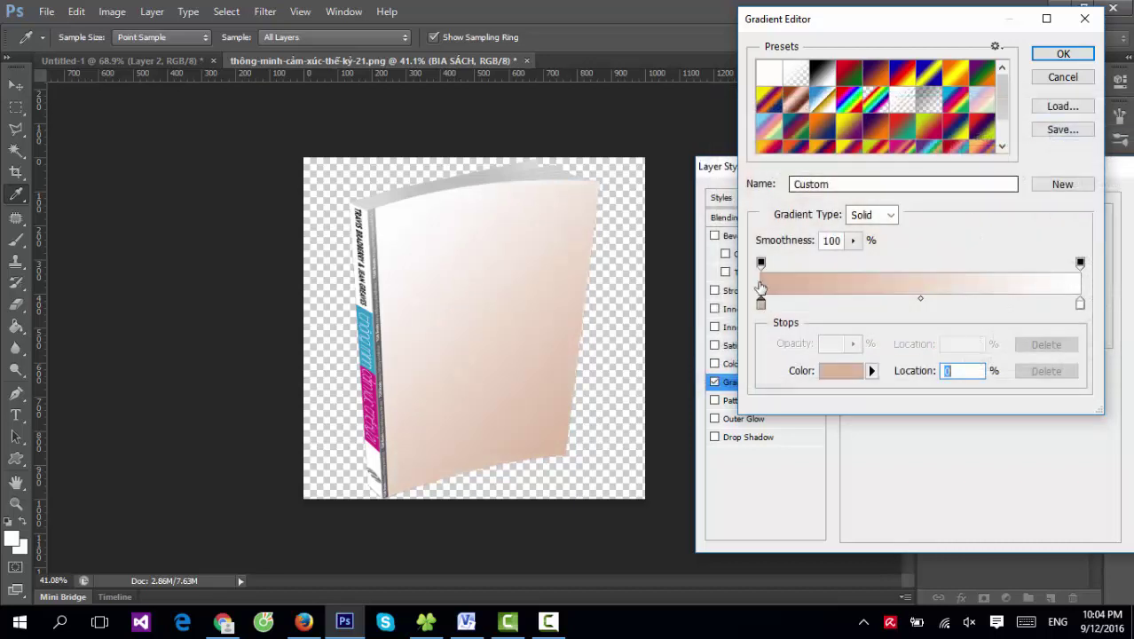
{"action": "left_click", "coordinate": [1059, 55]}
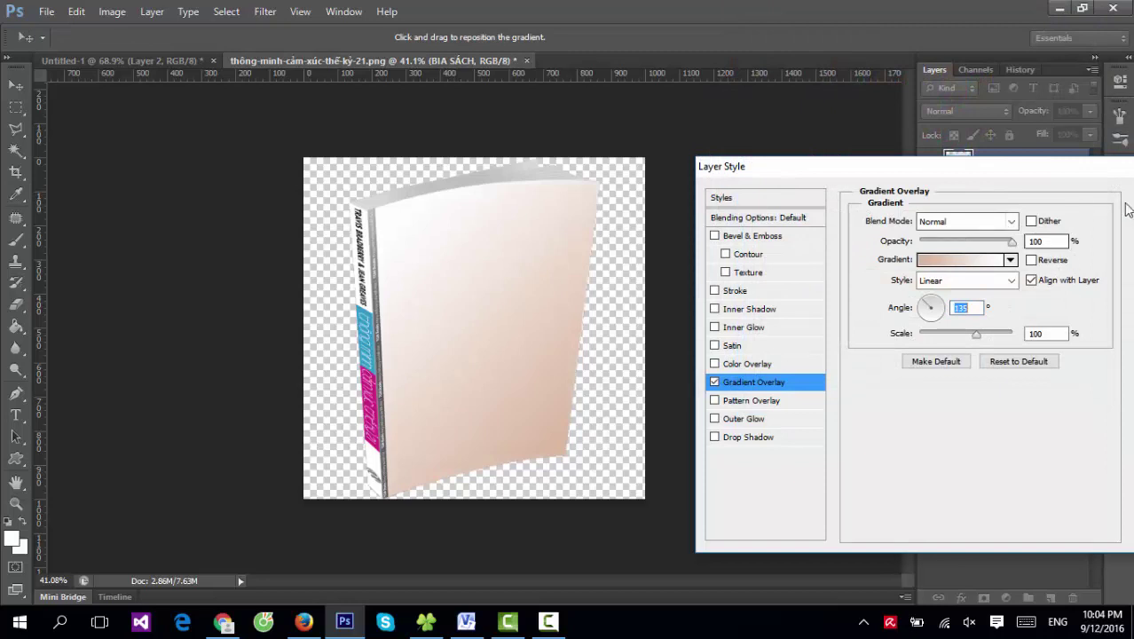
{"action": "left_click_drag", "start_coordinate": [924, 166], "coordinate": [423, 160]}
{"action": "left_click", "coordinate": [671, 191]}
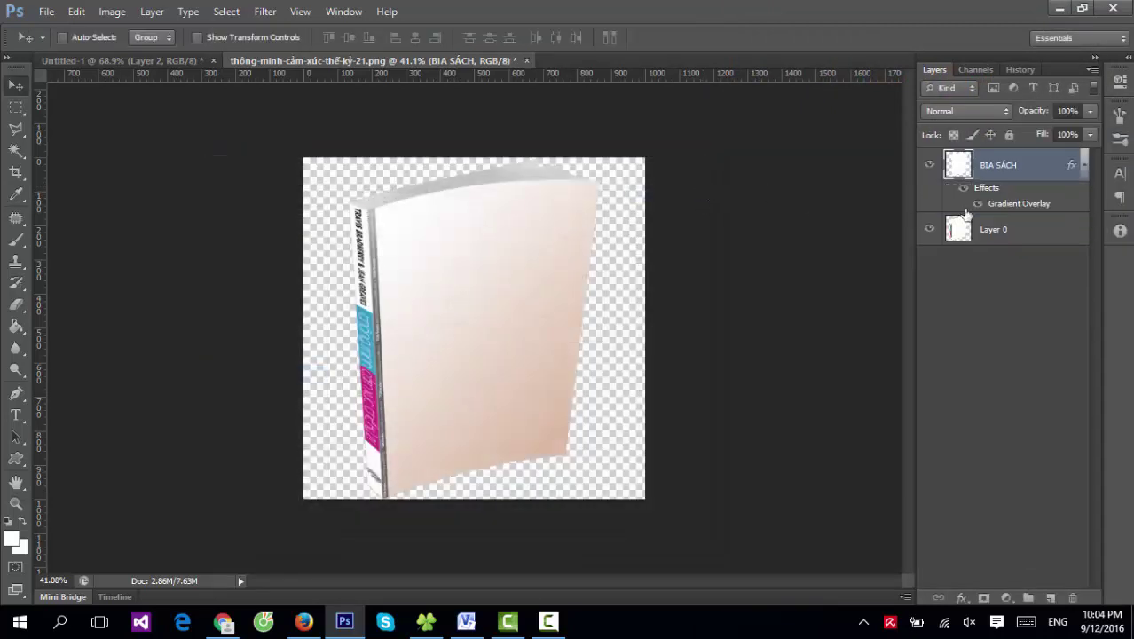
Step: Drag Layer 2's profile screenshot from Untitled-1 into the book document
{"action": "left_click", "coordinate": [1085, 166]}
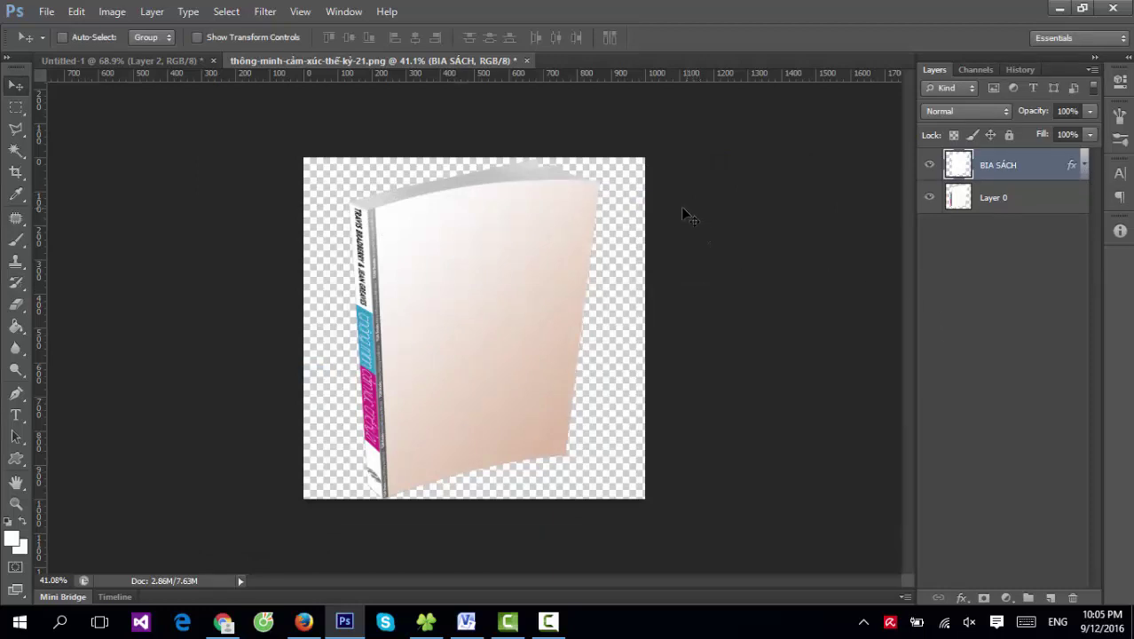
{"action": "left_click", "coordinate": [110, 60]}
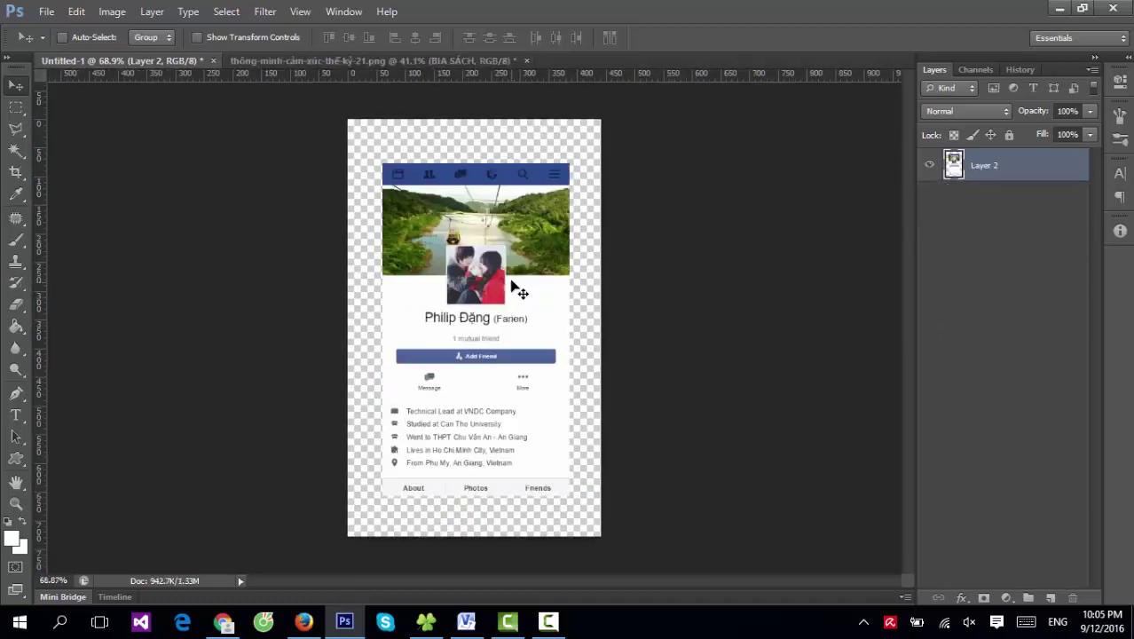
{"action": "left_click_drag", "start_coordinate": [512, 281], "coordinate": [487, 302]}
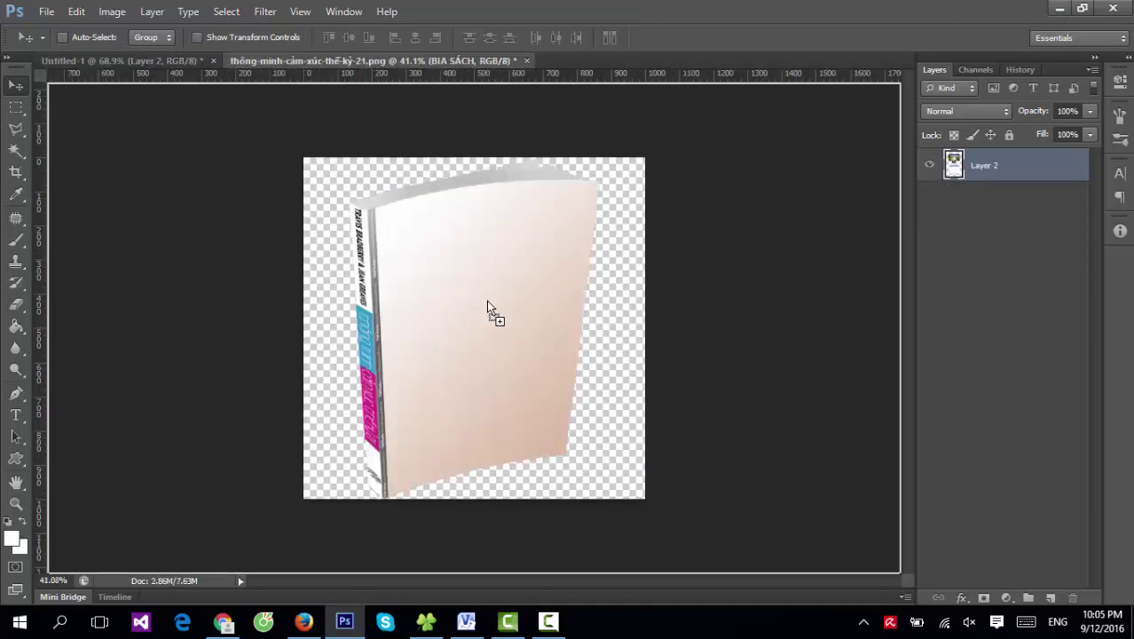
Step: Zoom in and move the screenshot left over the front cover
{"action": "left_click", "coordinate": [16, 503]}
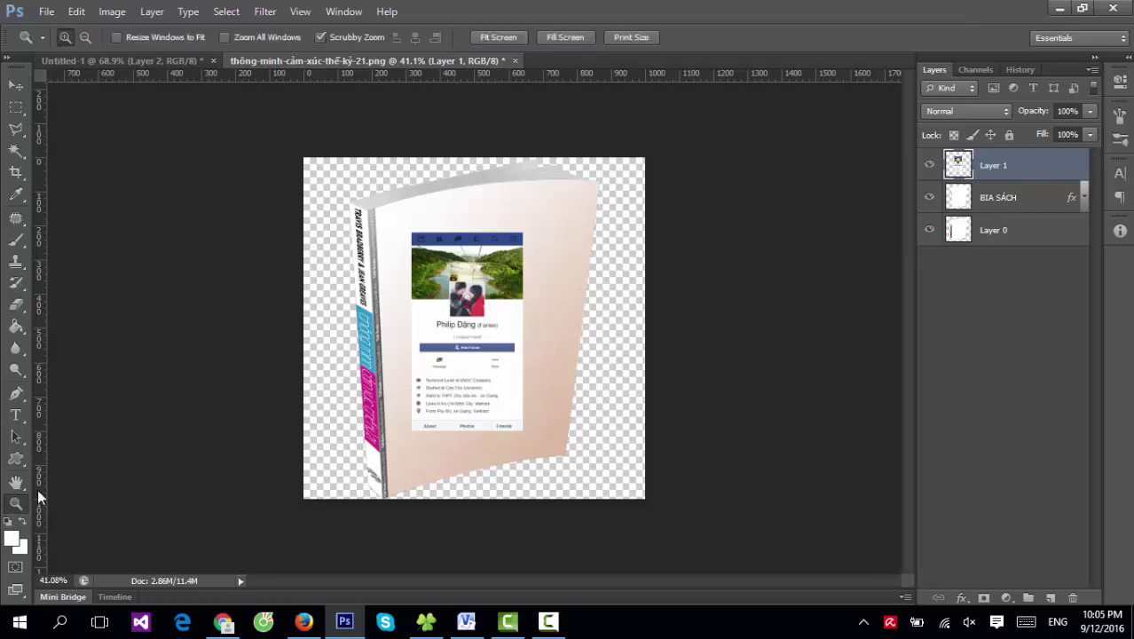
{"action": "left_click", "coordinate": [482, 282]}
{"action": "left_click", "coordinate": [546, 276]}
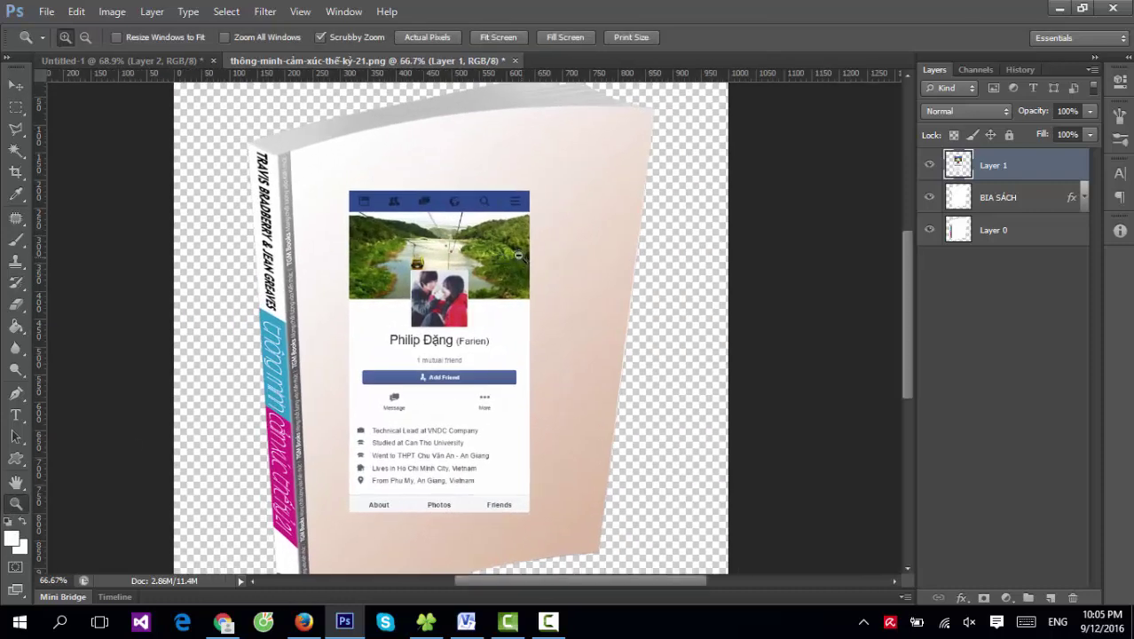
{"action": "left_click", "coordinate": [519, 256], "text": "alt"}
{"action": "left_click", "coordinate": [448, 253]}
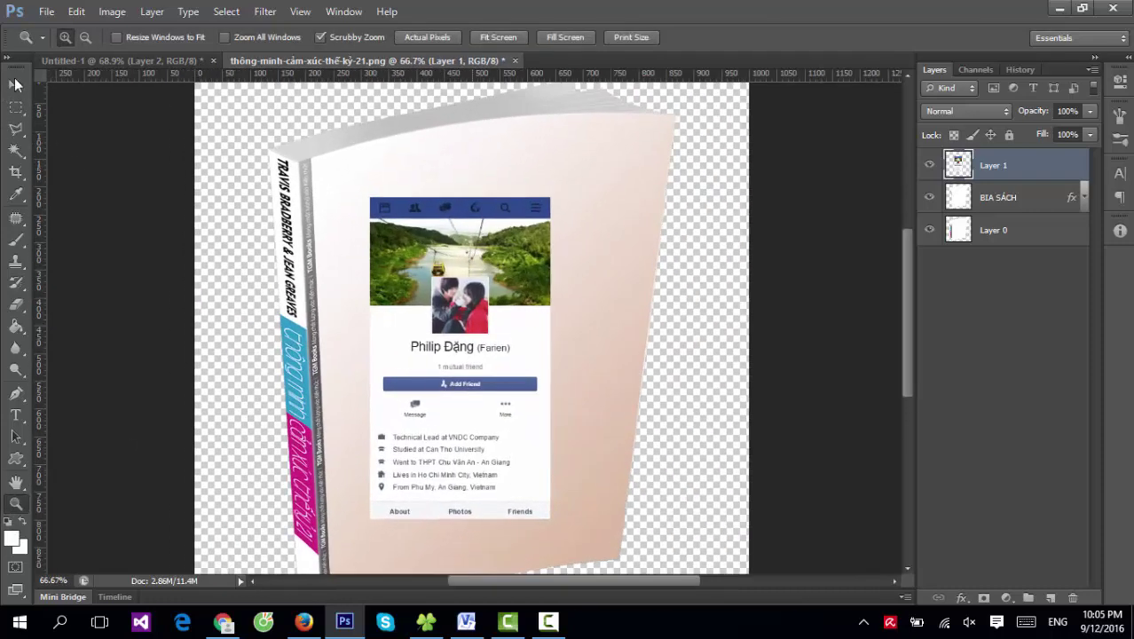
{"action": "left_click", "coordinate": [16, 85]}
{"action": "left_click_drag", "start_coordinate": [549, 262], "coordinate": [531, 218]}
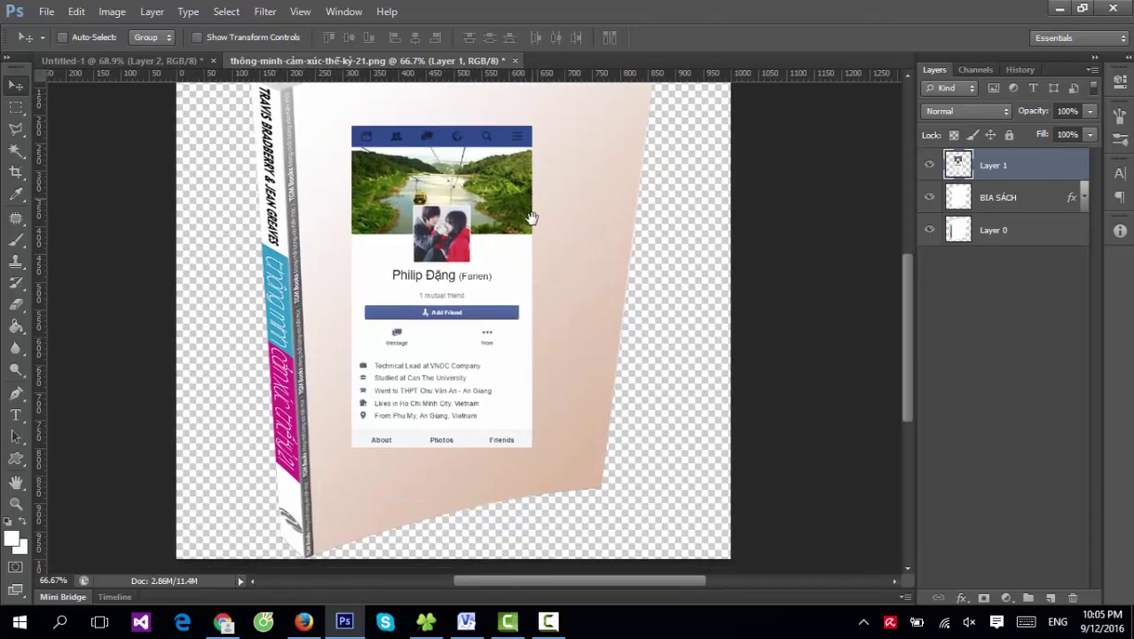
{"action": "mouse_move", "coordinate": [509, 278]}
{"action": "left_mouse_down"}
{"action": "mouse_move", "coordinate": [450, 241]}
{"action": "mouse_move", "coordinate": [429, 241]}
{"action": "left_mouse_up"}
Step: Rotate the profile card about -3° to follow the cover and commit it
{"action": "key", "text": "ctrl+t"}
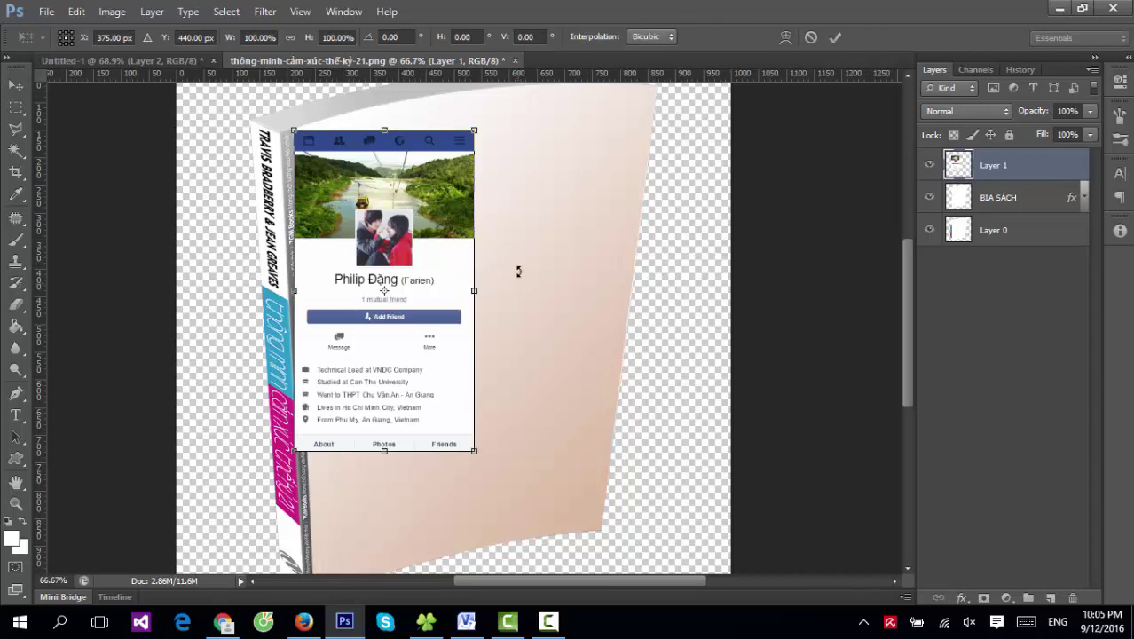
{"action": "left_click_drag", "start_coordinate": [518, 269], "coordinate": [526, 246]}
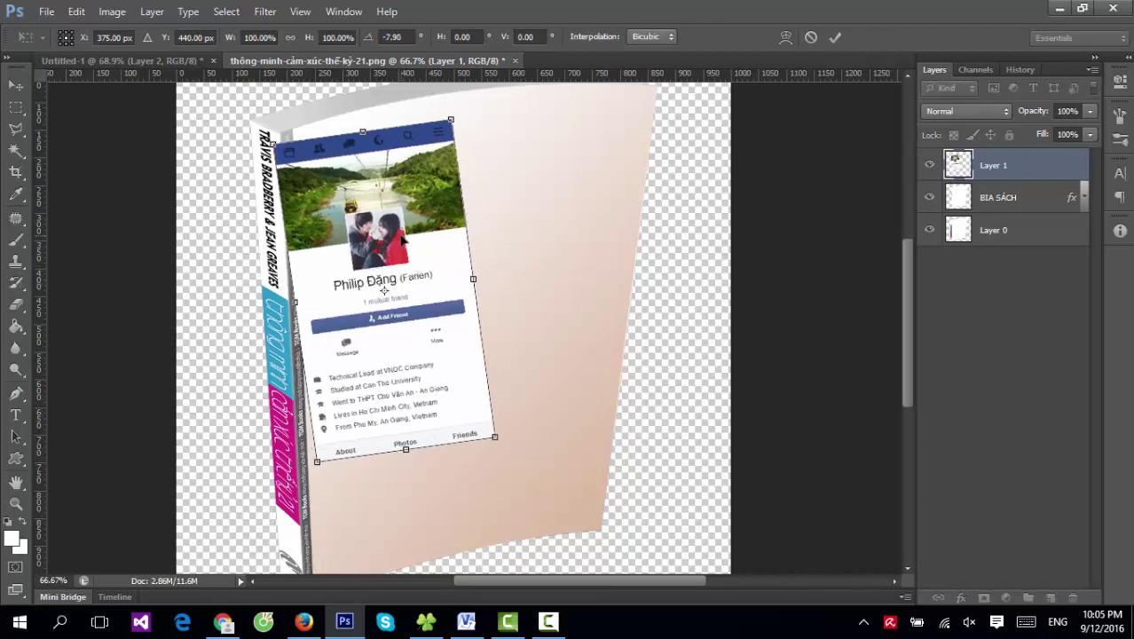
{"action": "left_click_drag", "start_coordinate": [405, 237], "coordinate": [429, 224]}
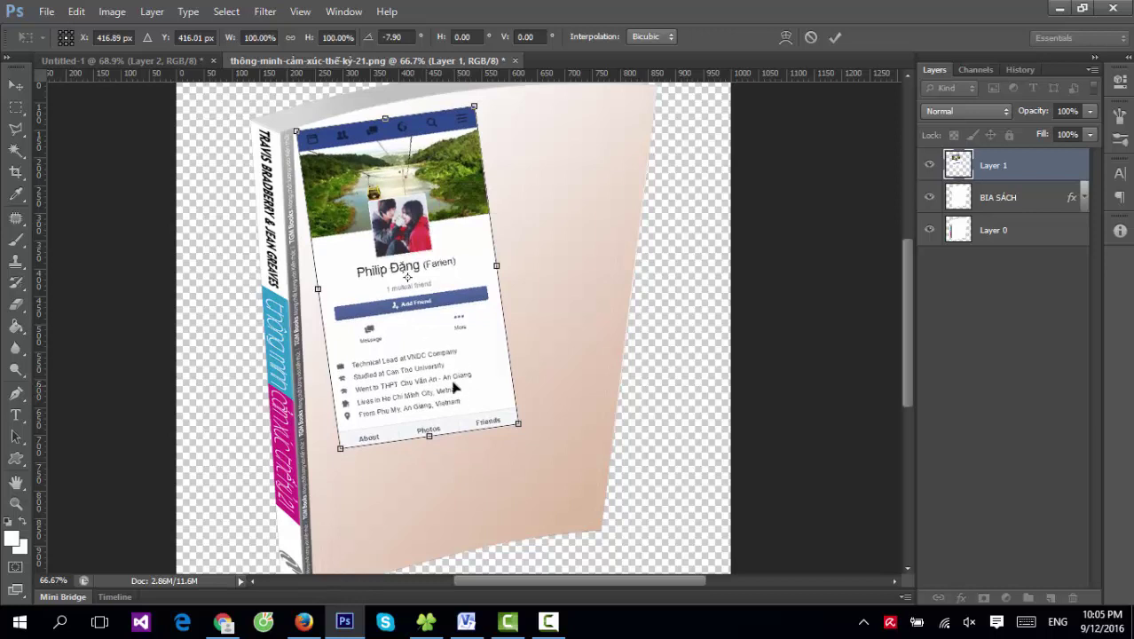
{"action": "left_click_drag", "start_coordinate": [502, 412], "coordinate": [550, 381]}
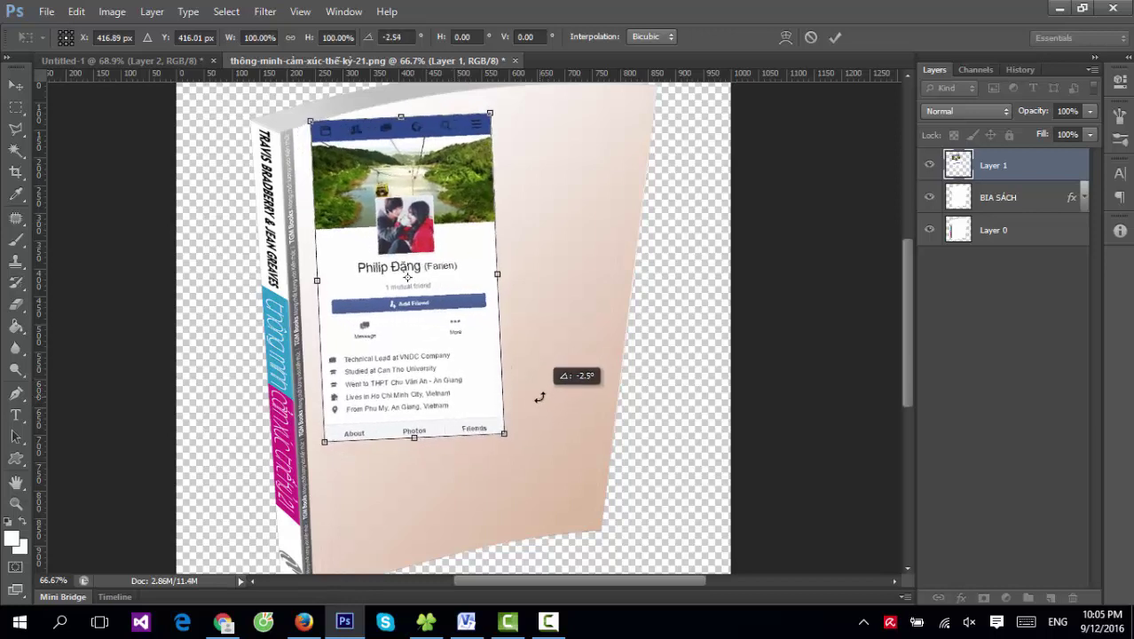
{"action": "left_click_drag", "start_coordinate": [454, 380], "coordinate": [438, 385]}
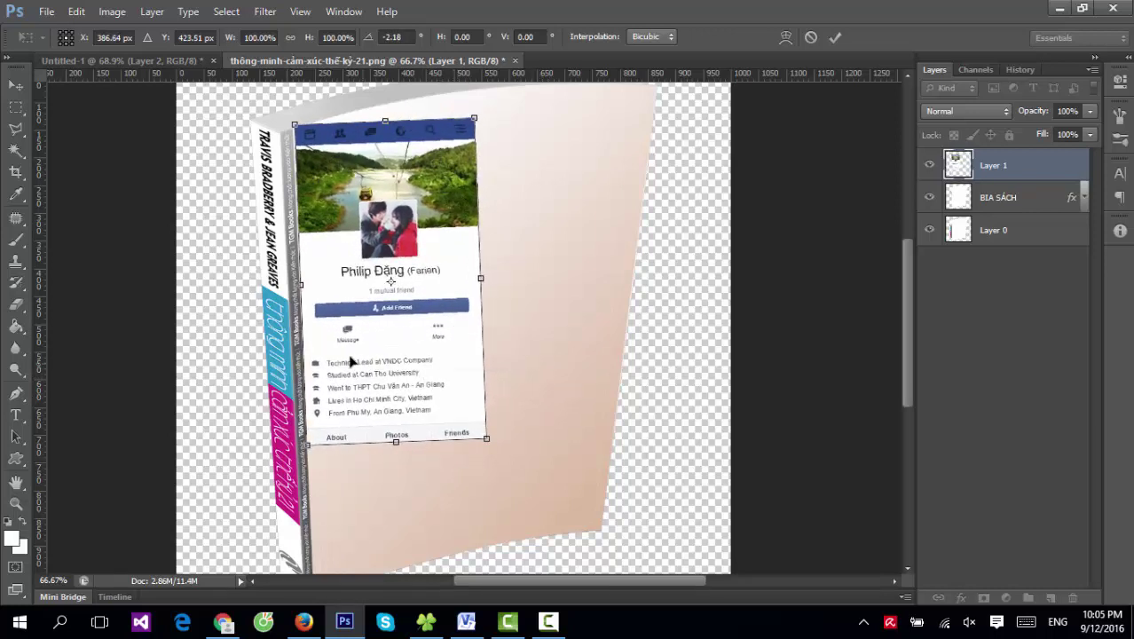
{"action": "key", "text": "super"}
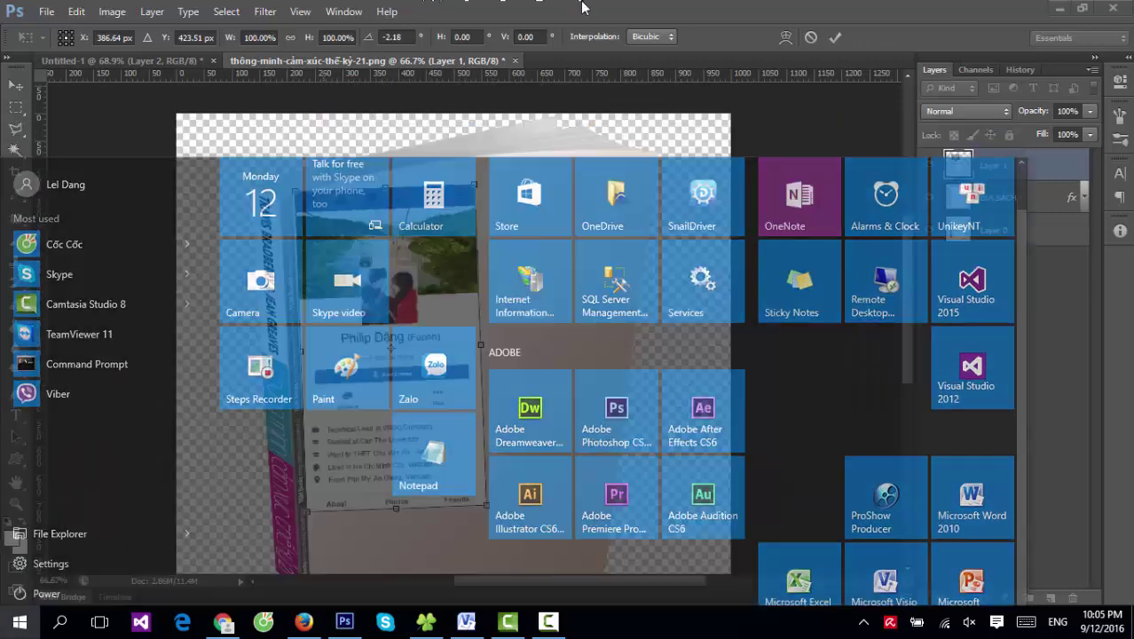
{"action": "left_click", "coordinate": [581, 7]}
{"action": "scroll", "coordinate": [364, 329], "scroll_direction": "up", "scroll_amount": 3}
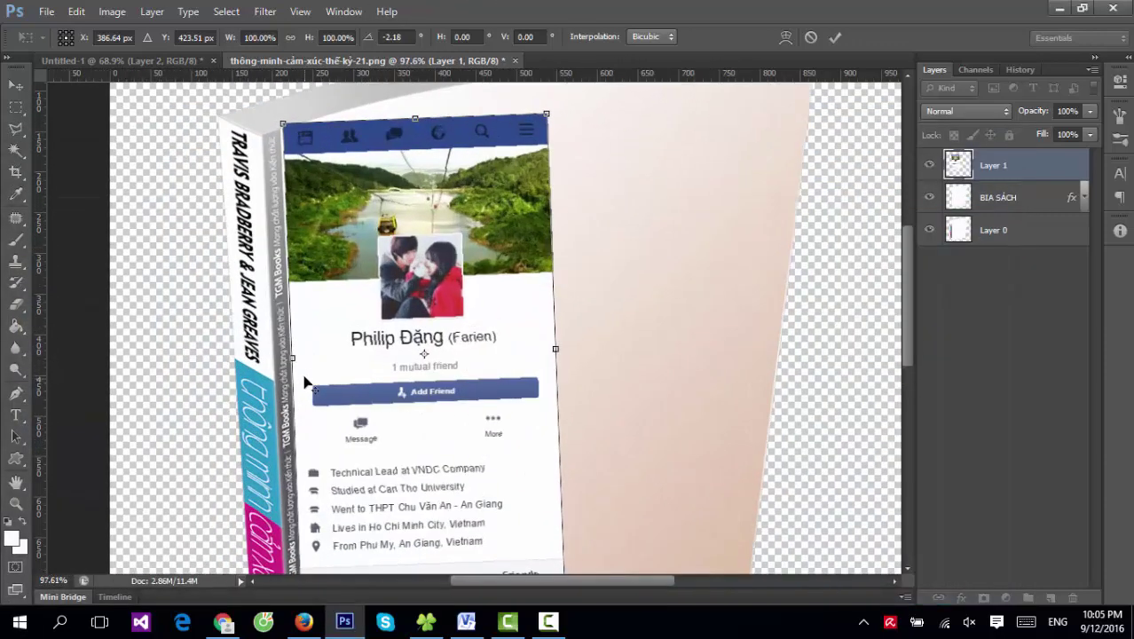
{"action": "left_click_drag", "start_coordinate": [683, 190], "coordinate": [683, 182]}
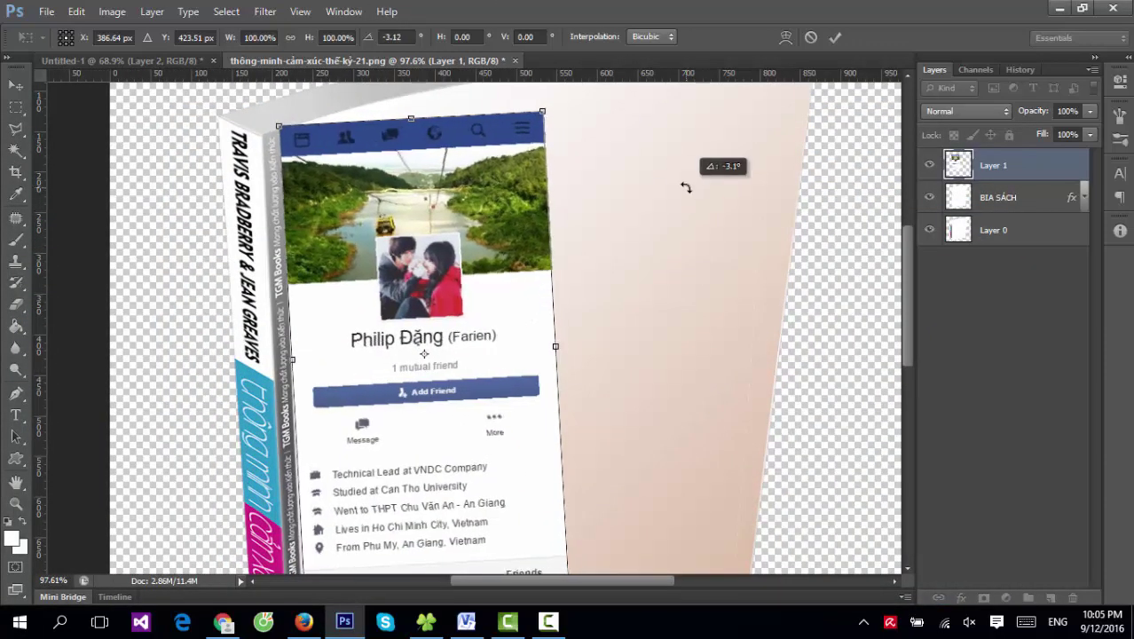
{"action": "left_click_drag", "start_coordinate": [484, 300], "coordinate": [486, 299]}
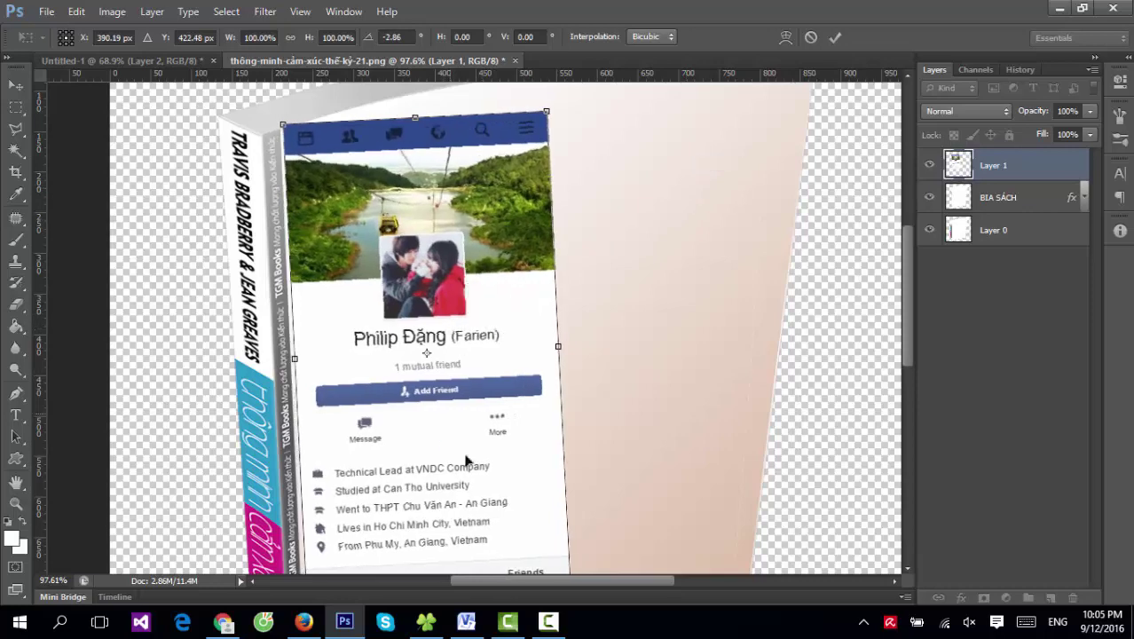
{"action": "scroll", "coordinate": [468, 461], "scroll_direction": "down", "scroll_amount": 3}
{"action": "key", "text": "Return"}
{"action": "scroll", "coordinate": [476, 363], "scroll_direction": "down", "scroll_amount": 3}
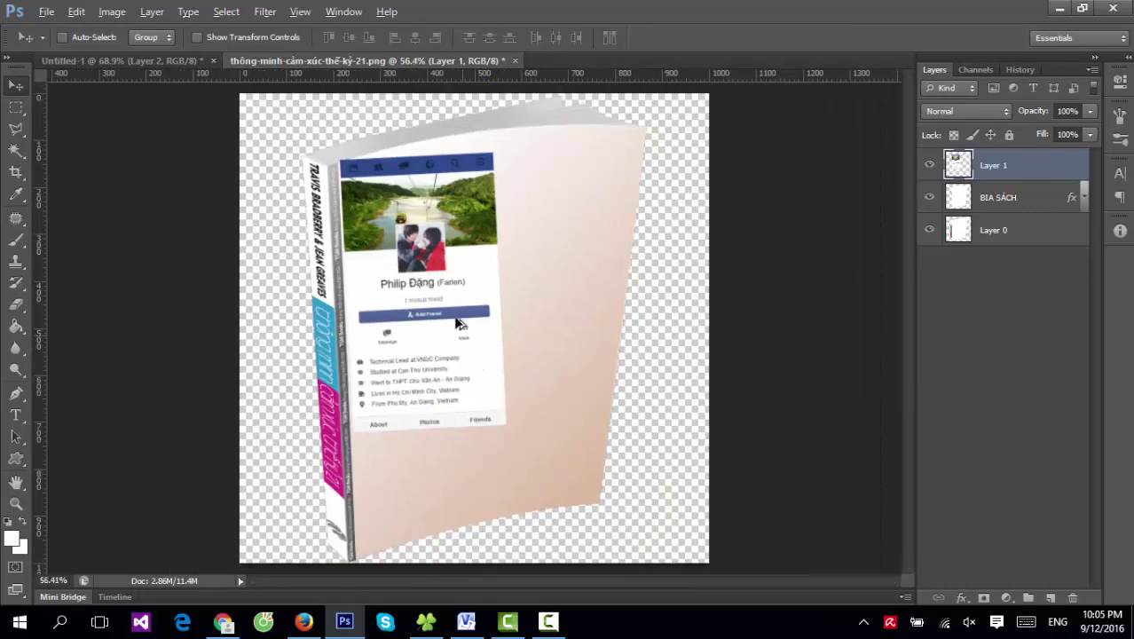
{"action": "mouse_move", "coordinate": [448, 318]}
{"action": "left_mouse_down"}
{"action": "mouse_move", "coordinate": [450, 328]}
{"action": "mouse_move", "coordinate": [449, 312]}
{"action": "left_mouse_up"}
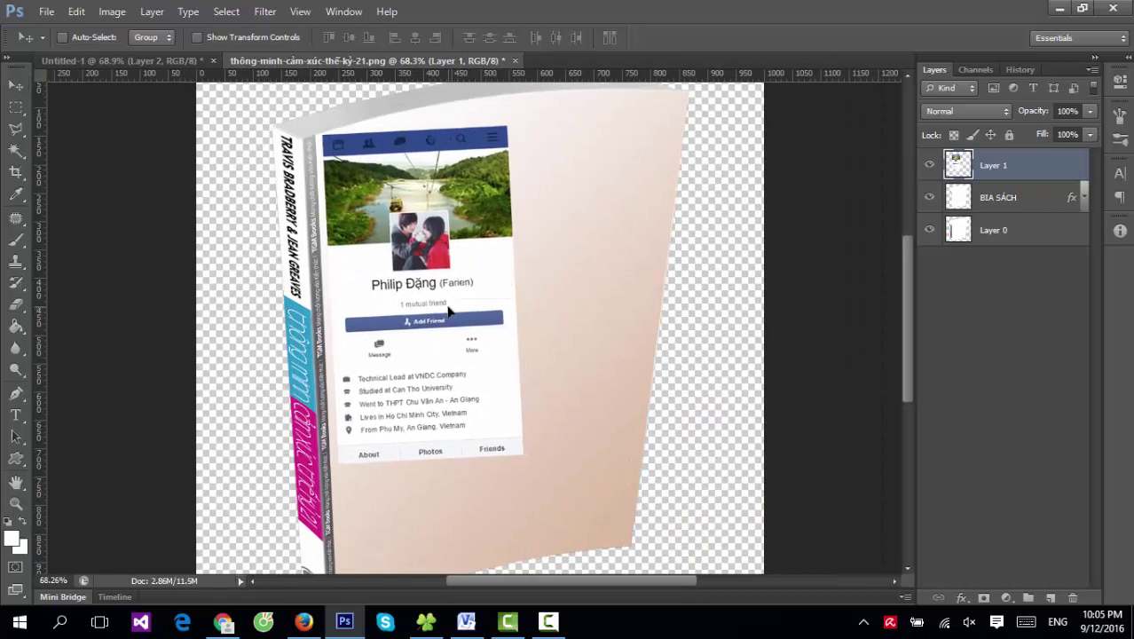
Step: Scale the profile card up to about 137% to cover the book's front
{"action": "key", "text": "ctrl+t"}
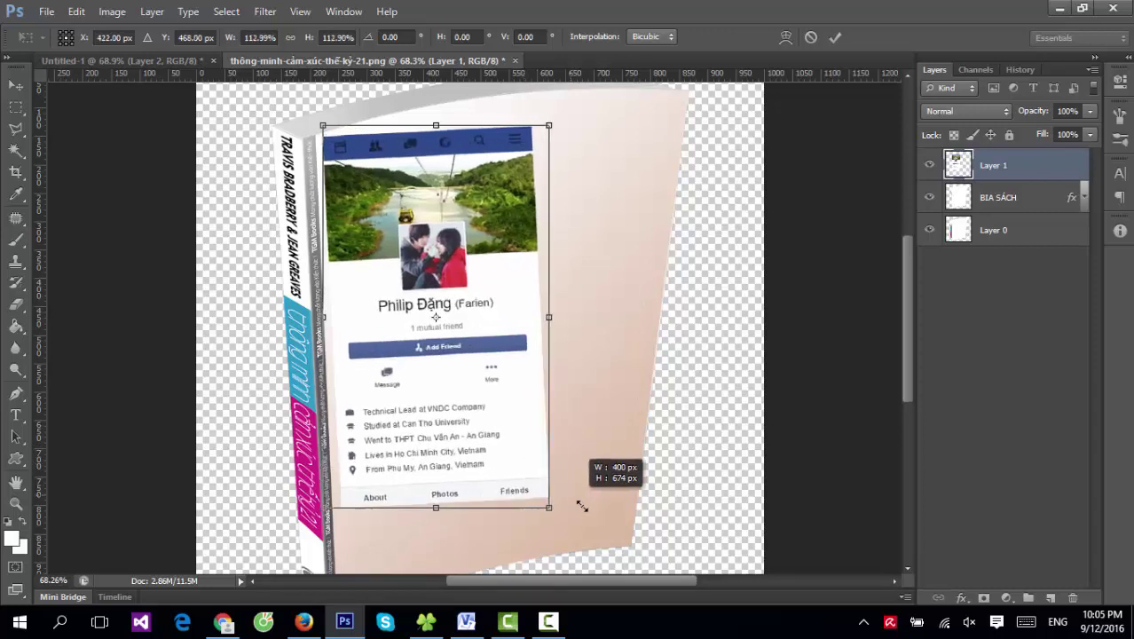
{"action": "left_click_drag", "start_coordinate": [529, 467], "coordinate": [581, 508]}
{"action": "scroll", "coordinate": [613, 484], "scroll_direction": "down", "scroll_amount": 3}
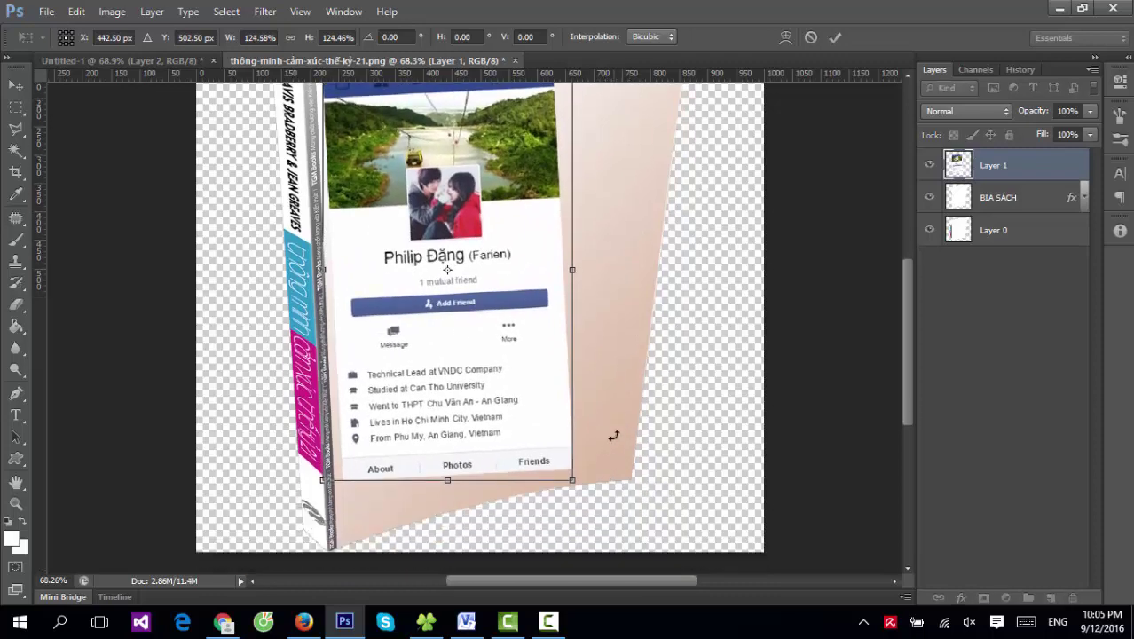
{"action": "left_click_drag", "start_coordinate": [573, 413], "coordinate": [609, 447]}
{"action": "scroll", "coordinate": [626, 325], "scroll_direction": "up", "scroll_amount": 3}
{"action": "scroll", "coordinate": [625, 325], "scroll_direction": "up", "scroll_amount": 3}
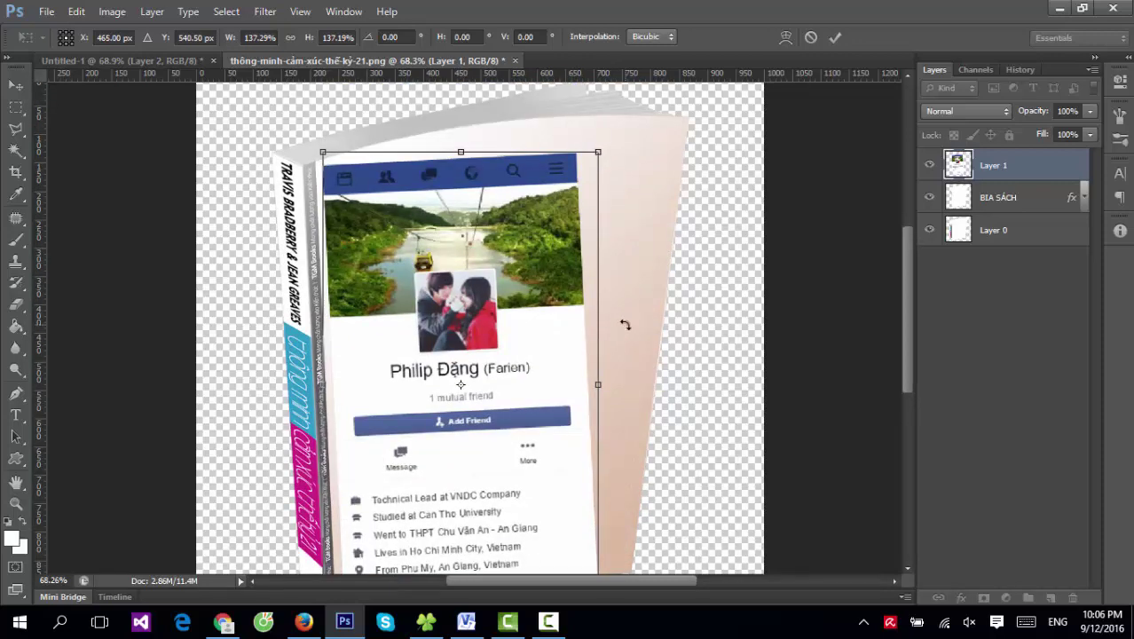
{"action": "scroll", "coordinate": [626, 325], "scroll_direction": "down", "scroll_amount": 3}
{"action": "scroll", "coordinate": [628, 330], "scroll_direction": "down", "scroll_amount": 3}
{"action": "scroll", "coordinate": [627, 330], "scroll_direction": "down", "scroll_amount": 3}
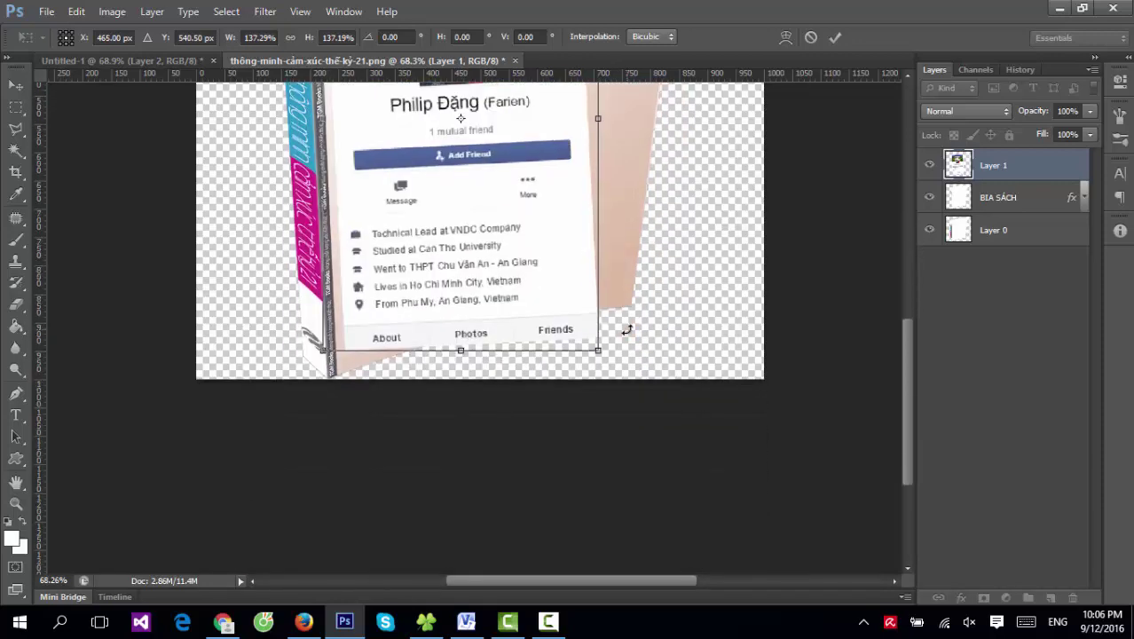
{"action": "scroll", "coordinate": [626, 325], "scroll_direction": "up", "scroll_amount": 2}
{"action": "scroll", "coordinate": [626, 325], "scroll_direction": "up", "scroll_amount": 5}
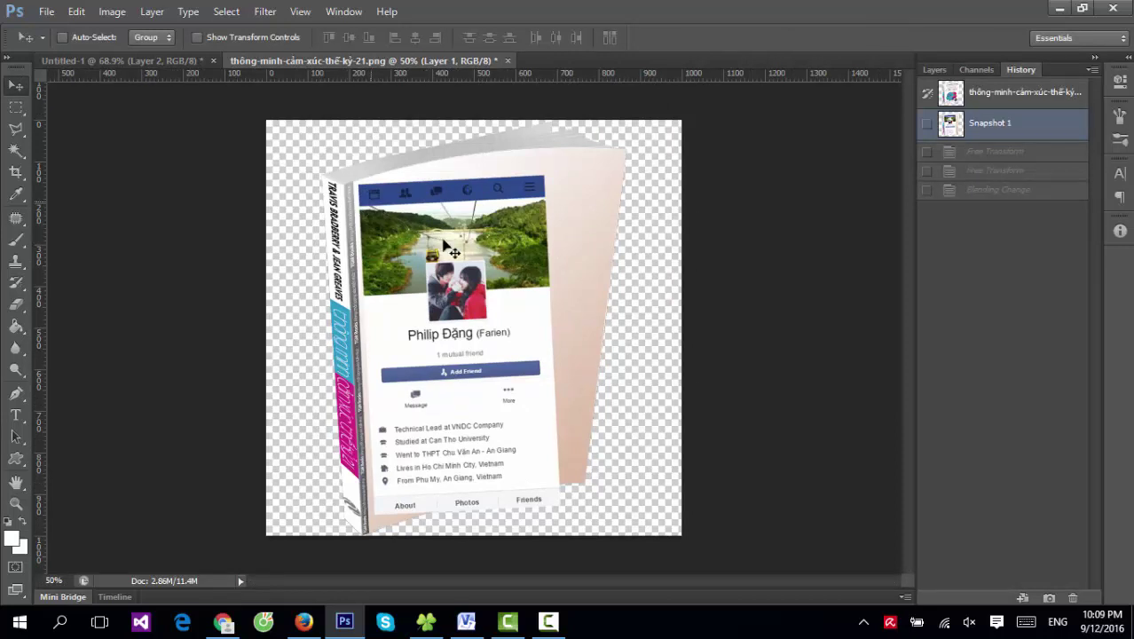
Step: Shift Layer 1's profile card up-left against the book spine, fine-tuning it pixel by pixel
{"action": "left_click", "coordinate": [934, 69]}
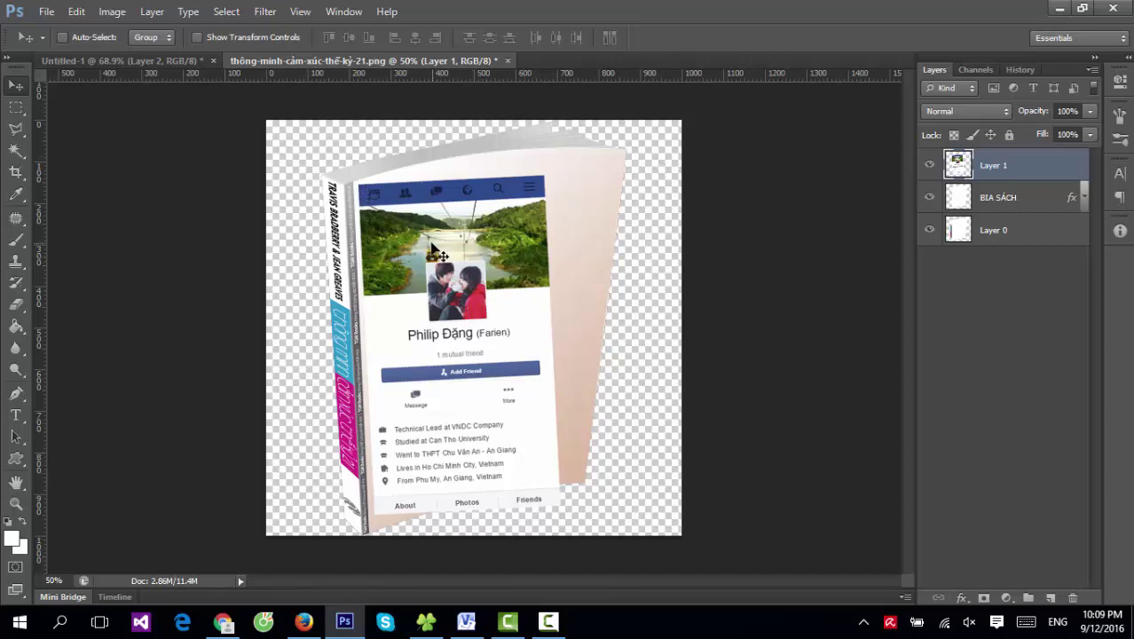
{"action": "scroll", "coordinate": [353, 188], "scroll_direction": "up", "scroll_amount": 5}
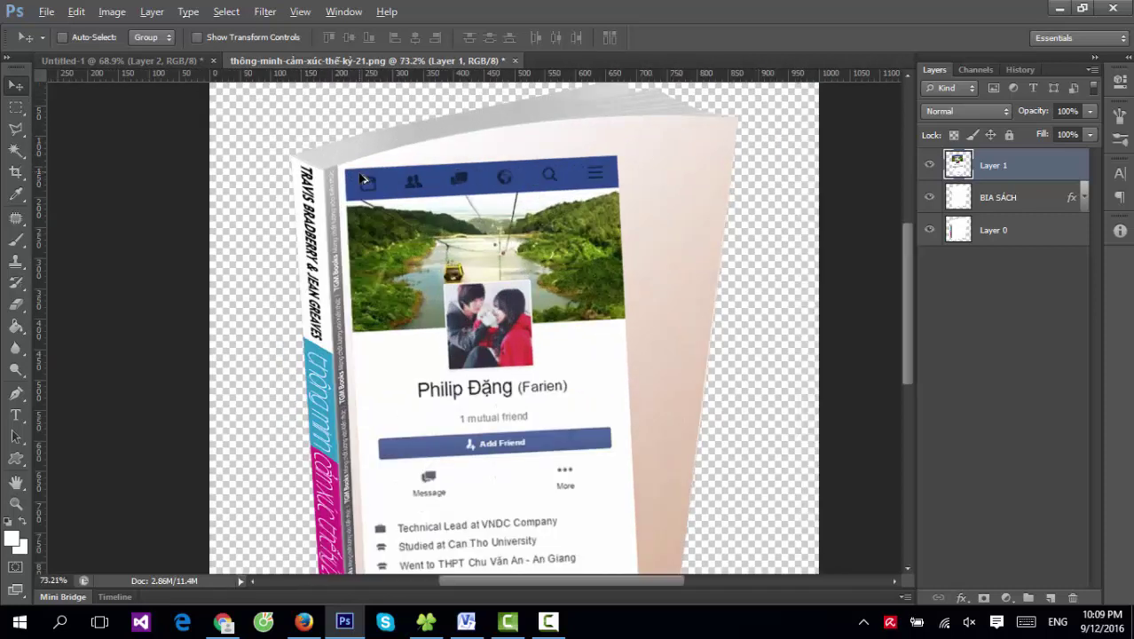
{"action": "left_click_drag", "start_coordinate": [351, 188], "coordinate": [338, 184]}
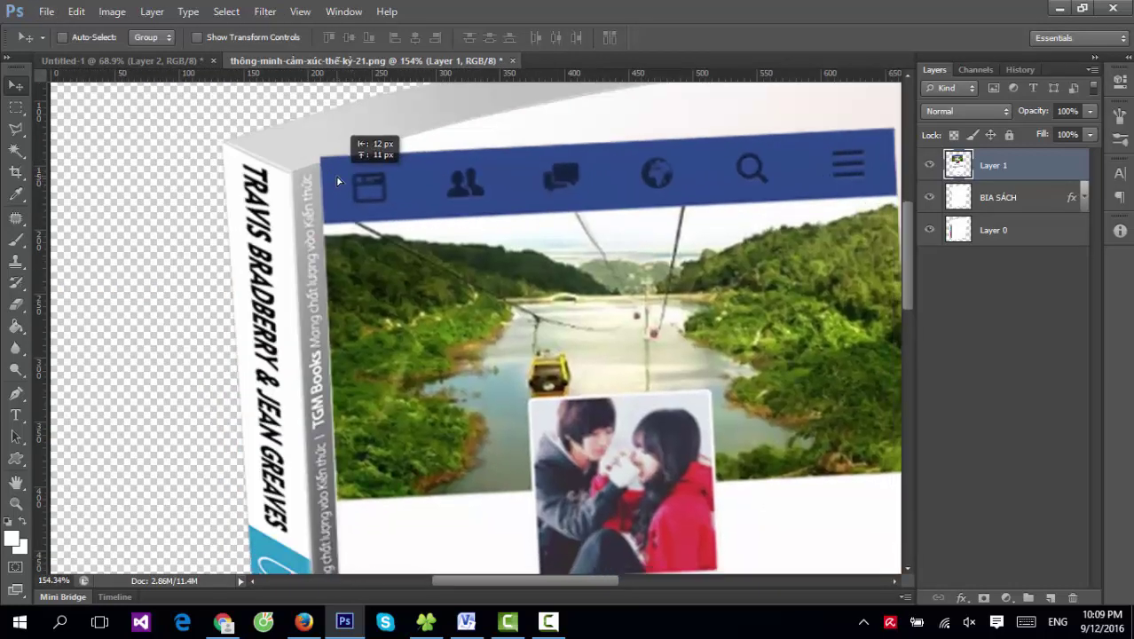
{"action": "key", "text": "Up"}
{"action": "key", "text": "Up"}
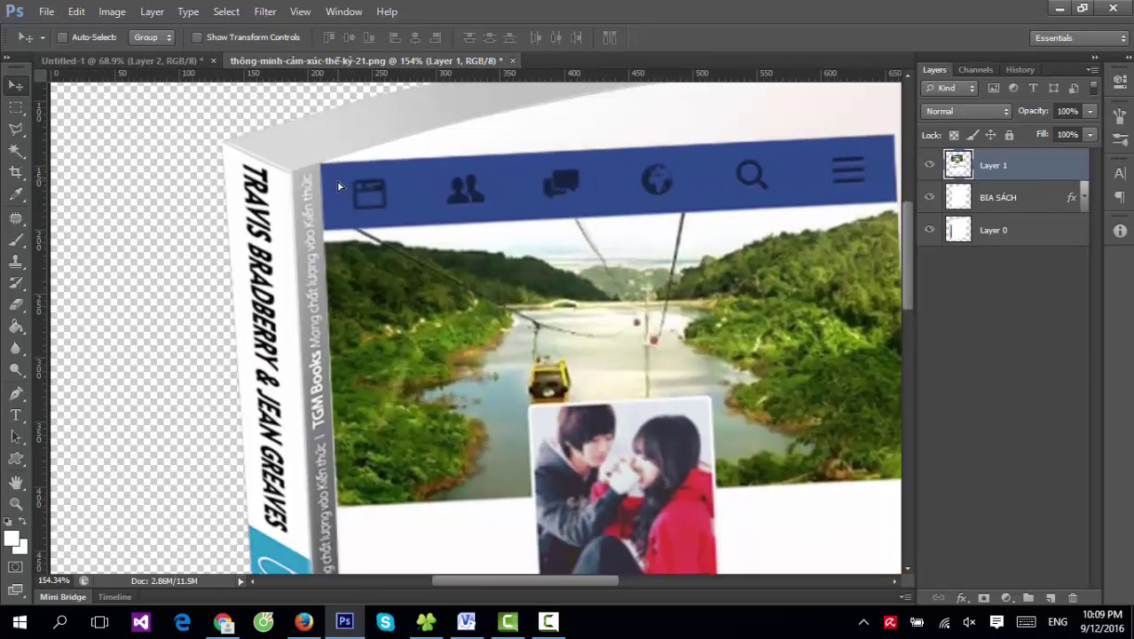
{"action": "key", "text": "Up"}
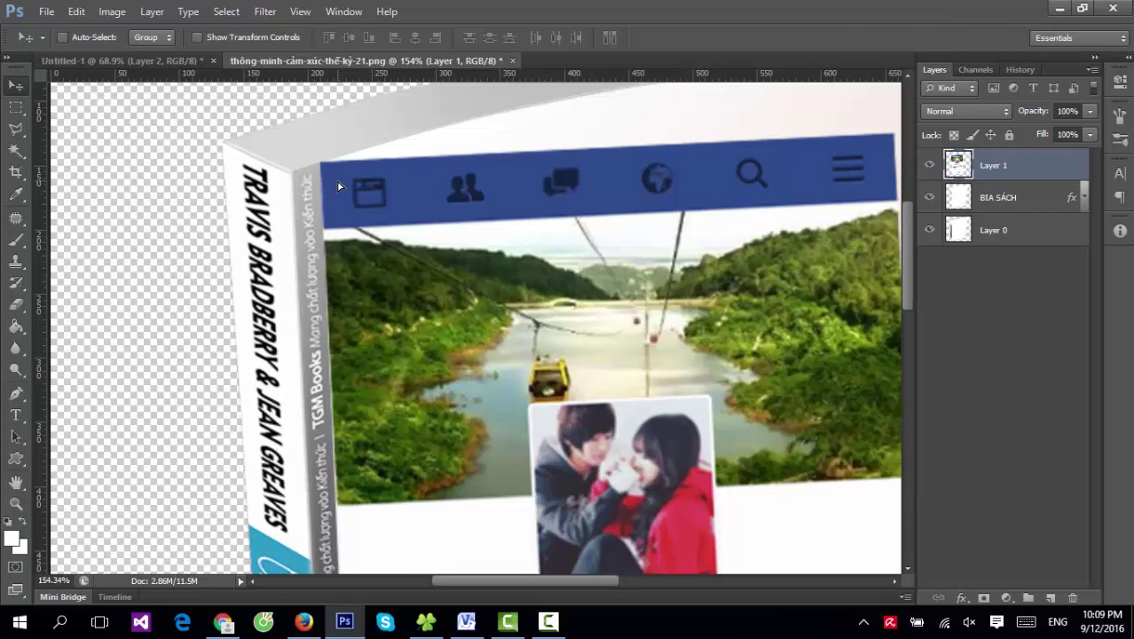
{"action": "key", "text": "Down"}
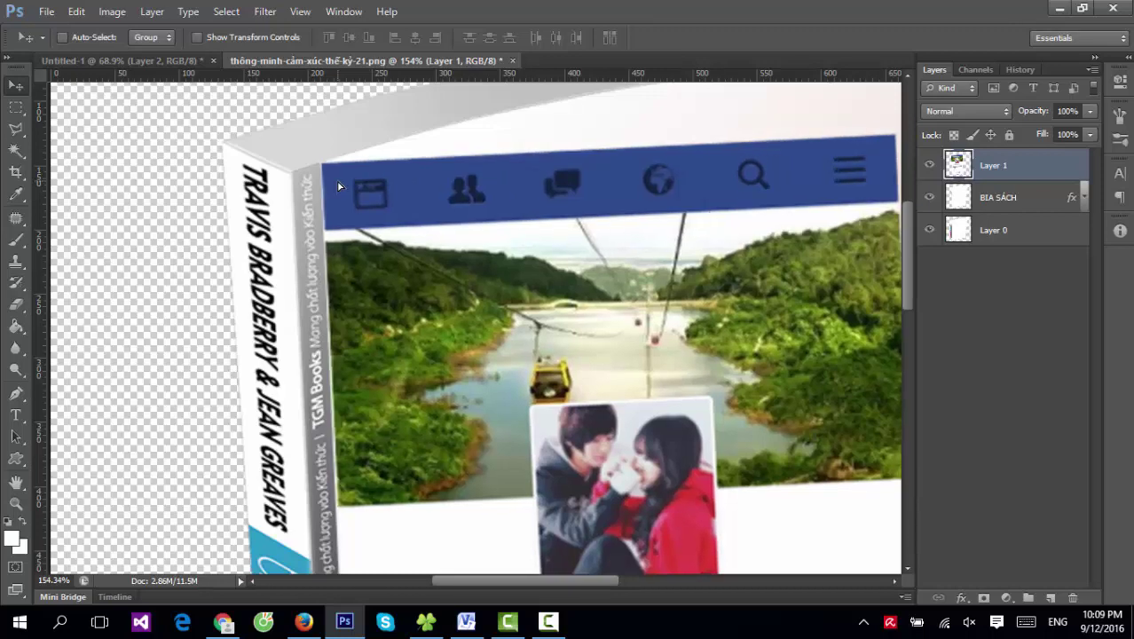
Step: Zoom back out and start a new free transform on the profile card
{"action": "scroll", "coordinate": [589, 314], "scroll_direction": "down", "scroll_amount": 1}
{"action": "scroll", "coordinate": [589, 314], "scroll_direction": "down", "scroll_amount": 2}
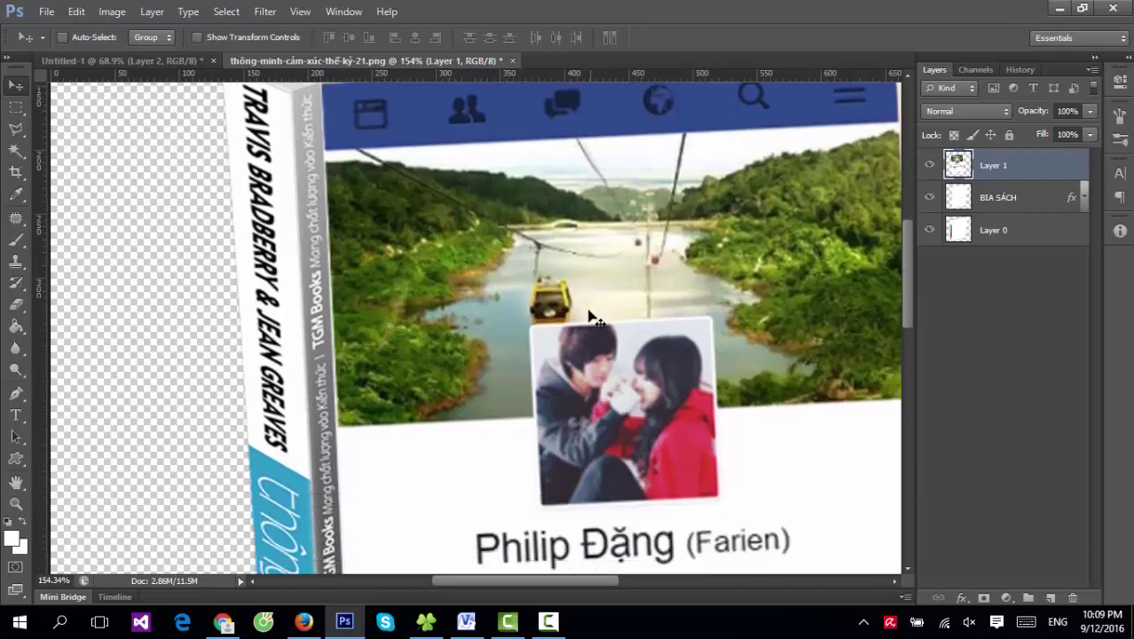
{"action": "scroll", "coordinate": [589, 313], "scroll_direction": "down", "scroll_amount": 3}
{"action": "scroll", "coordinate": [586, 315], "scroll_direction": "down", "scroll_amount": 4}
{"action": "scroll", "coordinate": [587, 315], "scroll_direction": "down", "scroll_amount": 3}
{"action": "scroll", "coordinate": [588, 315], "scroll_direction": "down", "scroll_amount": 2}
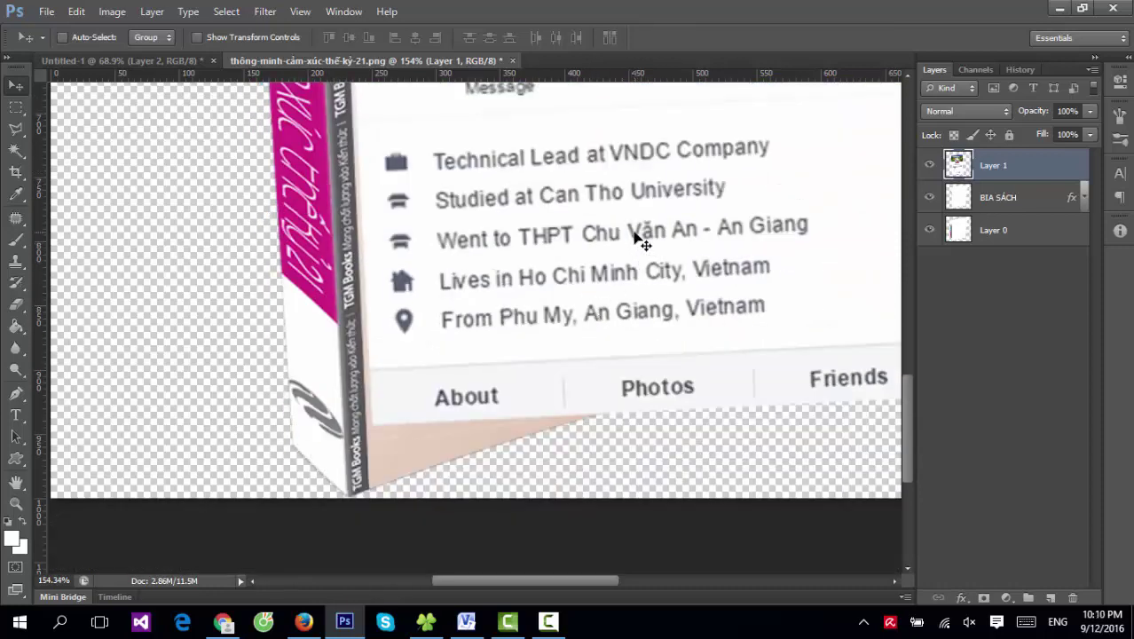
{"action": "key", "text": "ctrl+t"}
{"action": "scroll", "coordinate": [644, 266], "scroll_direction": "down", "scroll_amount": 3}
{"action": "scroll", "coordinate": [643, 263], "scroll_direction": "down", "scroll_amount": 3}
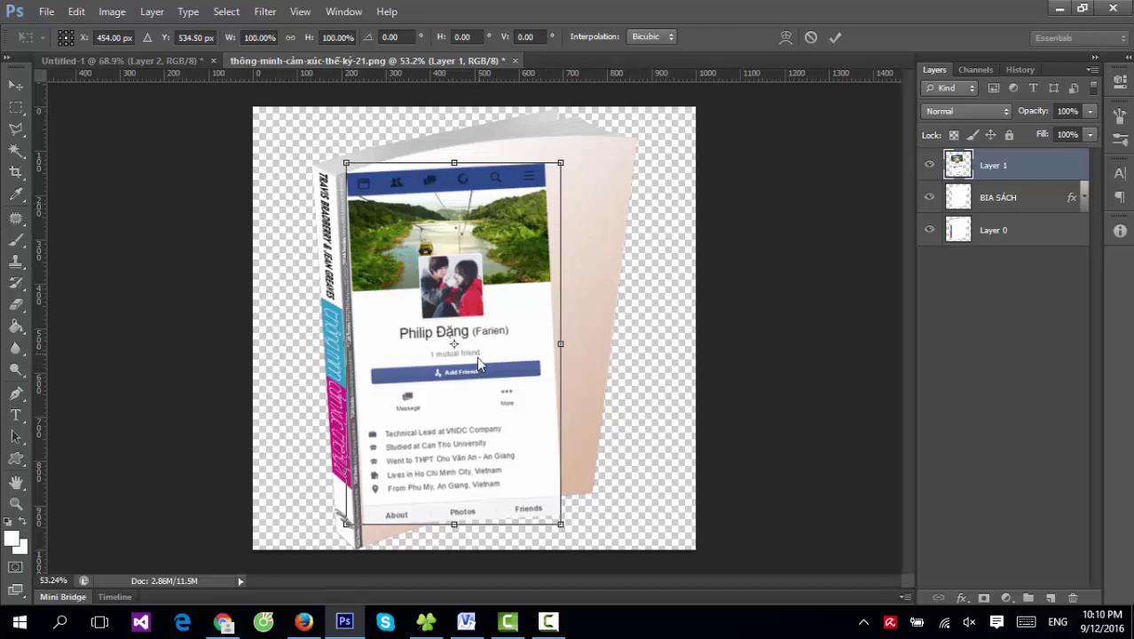
Step: Distort the card, pulling its top-right corner up and outward
{"action": "right_click", "coordinate": [516, 284]}
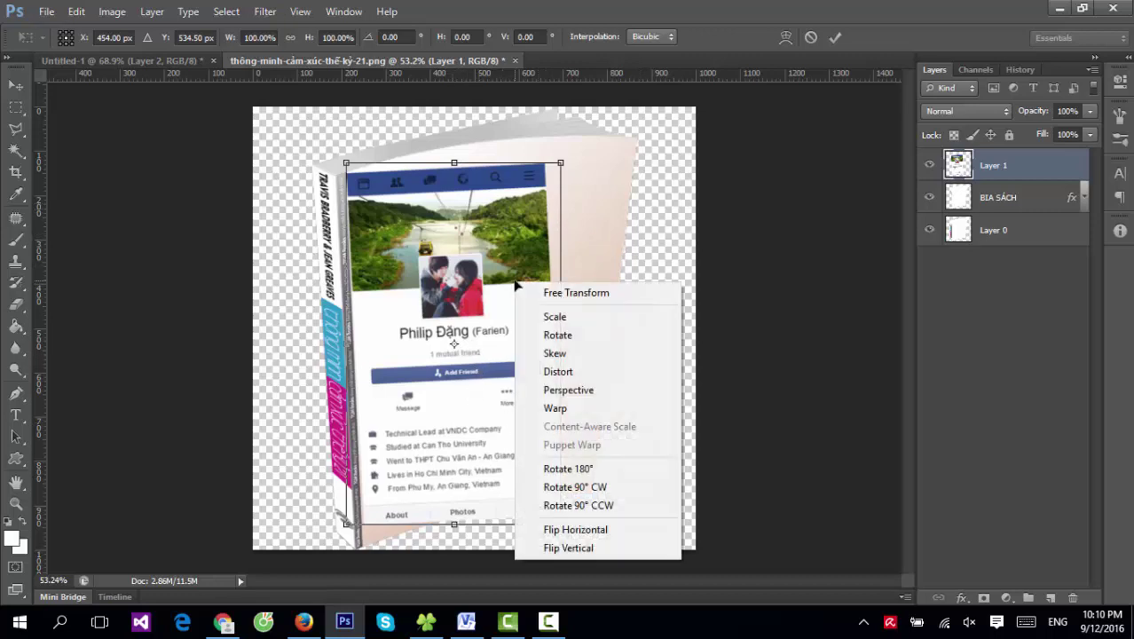
{"action": "left_click", "coordinate": [558, 371]}
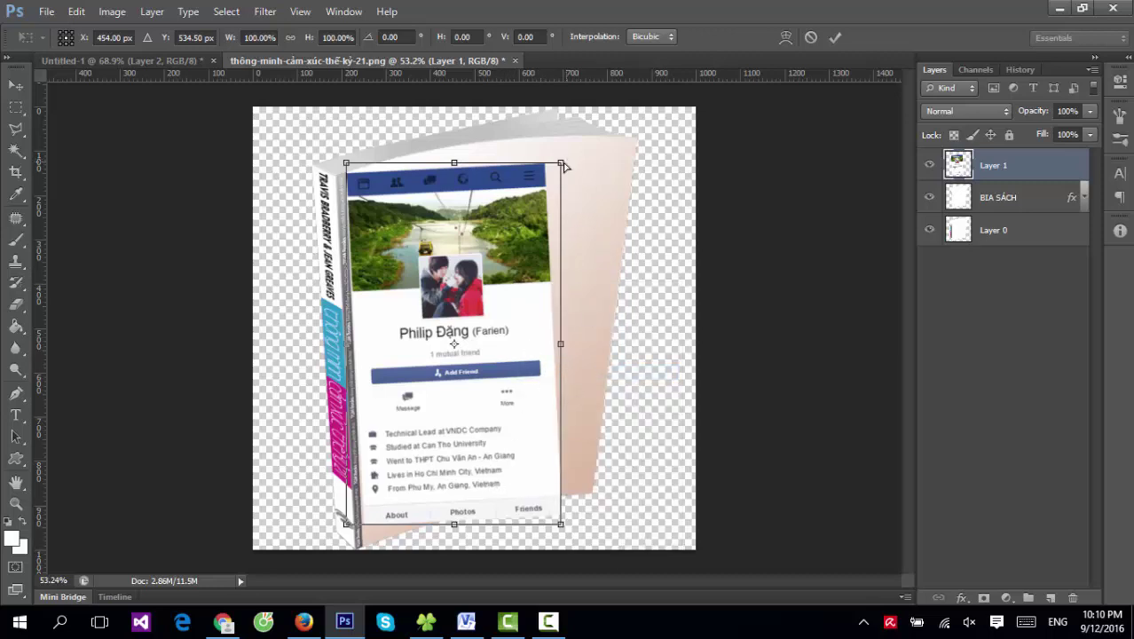
{"action": "left_click_drag", "start_coordinate": [565, 165], "coordinate": [628, 148]}
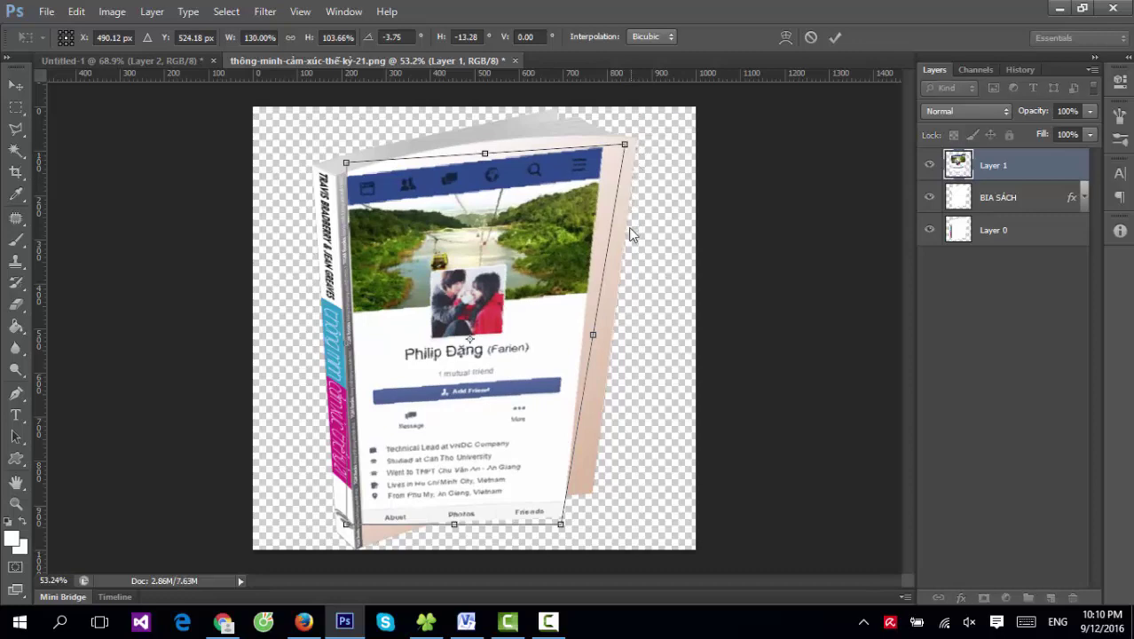
{"action": "scroll", "coordinate": [621, 286], "scroll_direction": "up", "scroll_amount": 2}
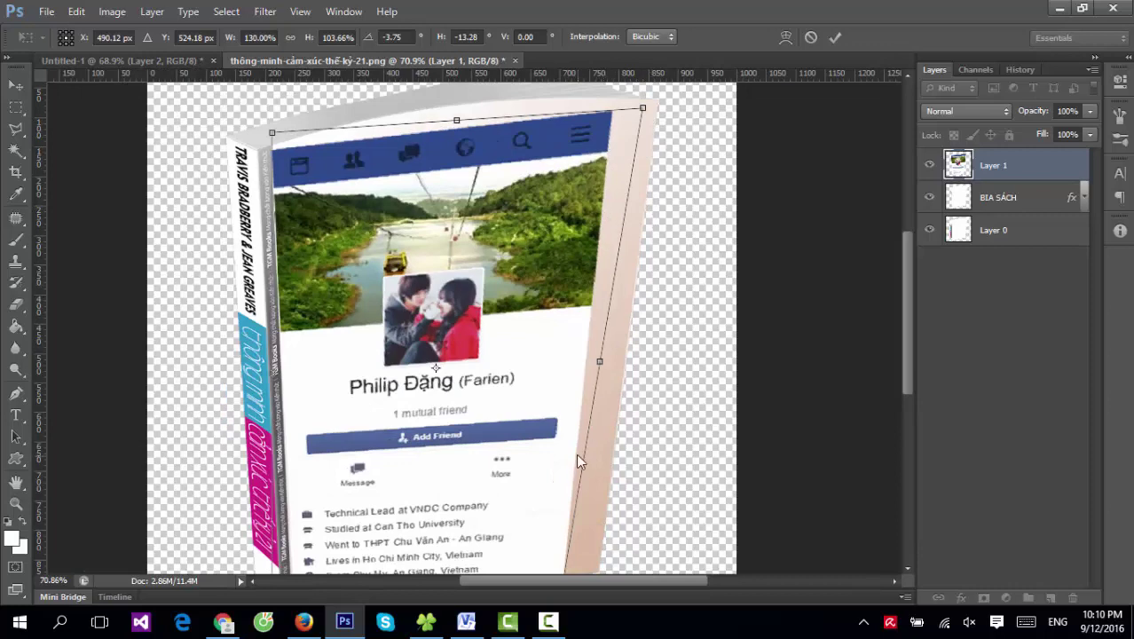
{"action": "scroll", "coordinate": [519, 360], "scroll_direction": "down", "scroll_amount": 3}
{"action": "scroll", "coordinate": [498, 337], "scroll_direction": "down", "scroll_amount": 2}
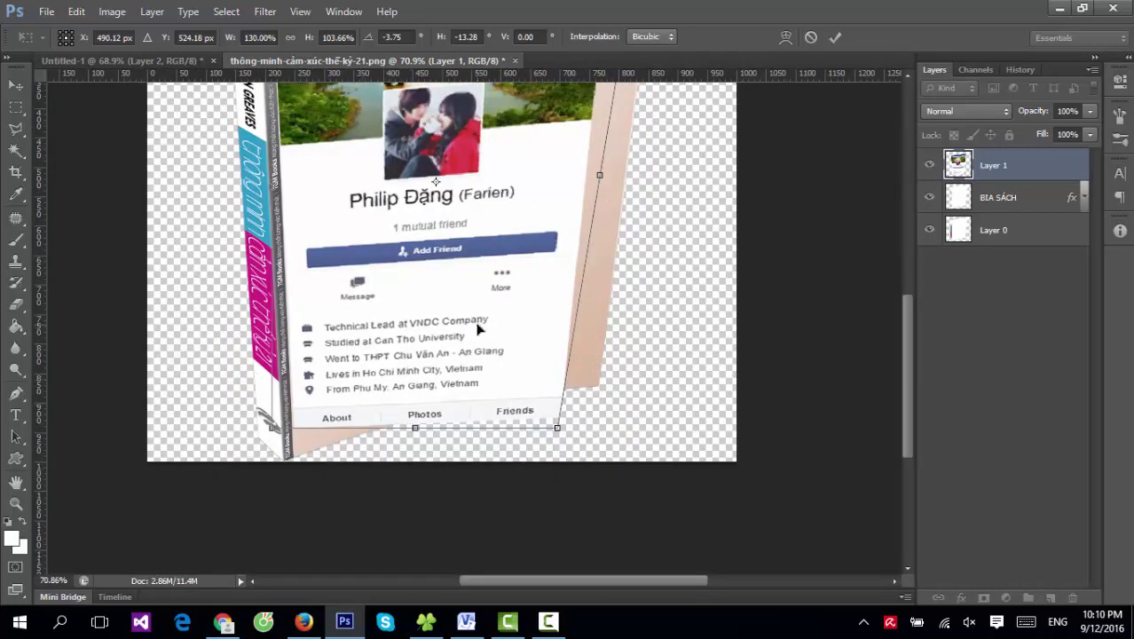
Step: Scale the card toward the lower right to 140.38% by 109.93%, checking its bottom edge
{"action": "right_click", "coordinate": [477, 328]}
{"action": "left_click", "coordinate": [510, 361]}
{"action": "scroll", "coordinate": [633, 256], "scroll_direction": "up", "scroll_amount": 1}
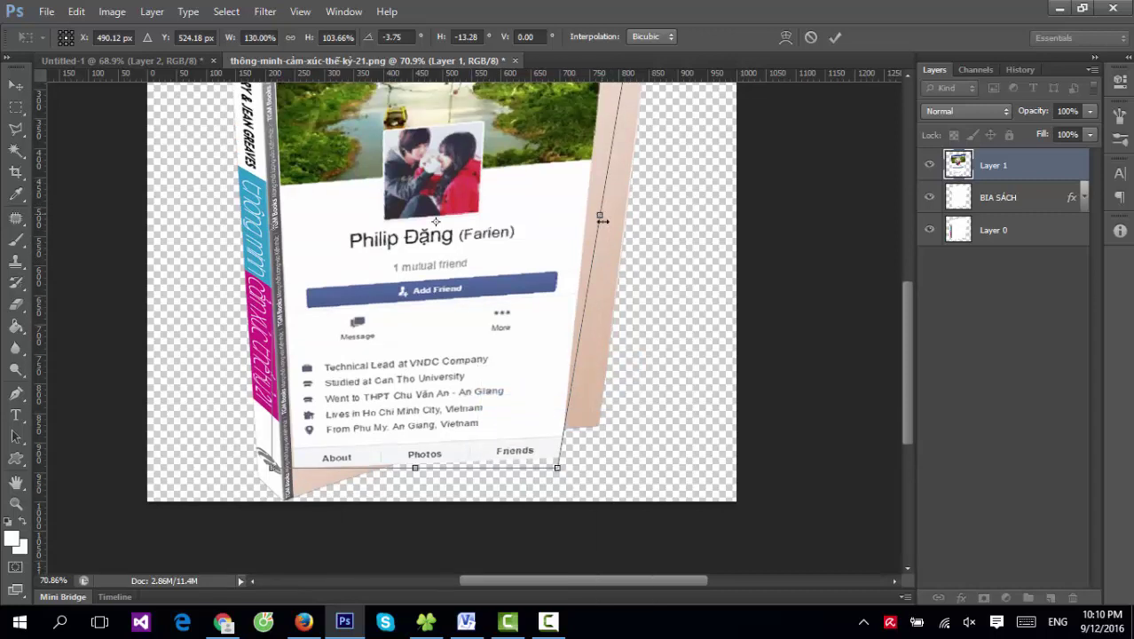
{"action": "left_click_drag", "start_coordinate": [560, 469], "coordinate": [581, 498]}
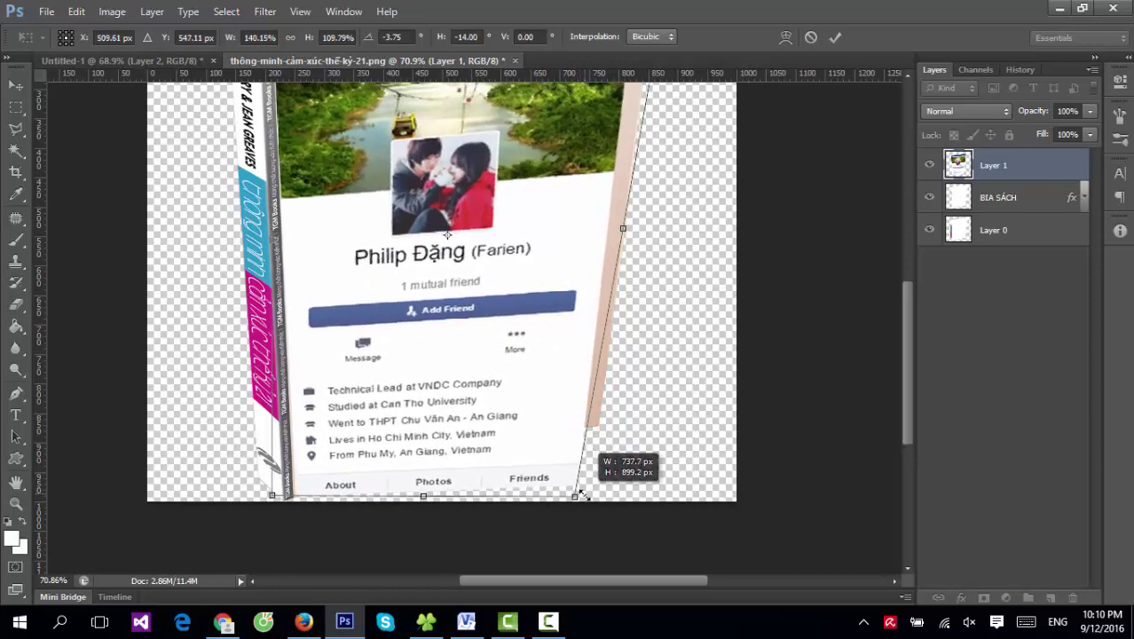
{"action": "scroll", "coordinate": [404, 450], "scroll_direction": "up", "scroll_amount": 6}
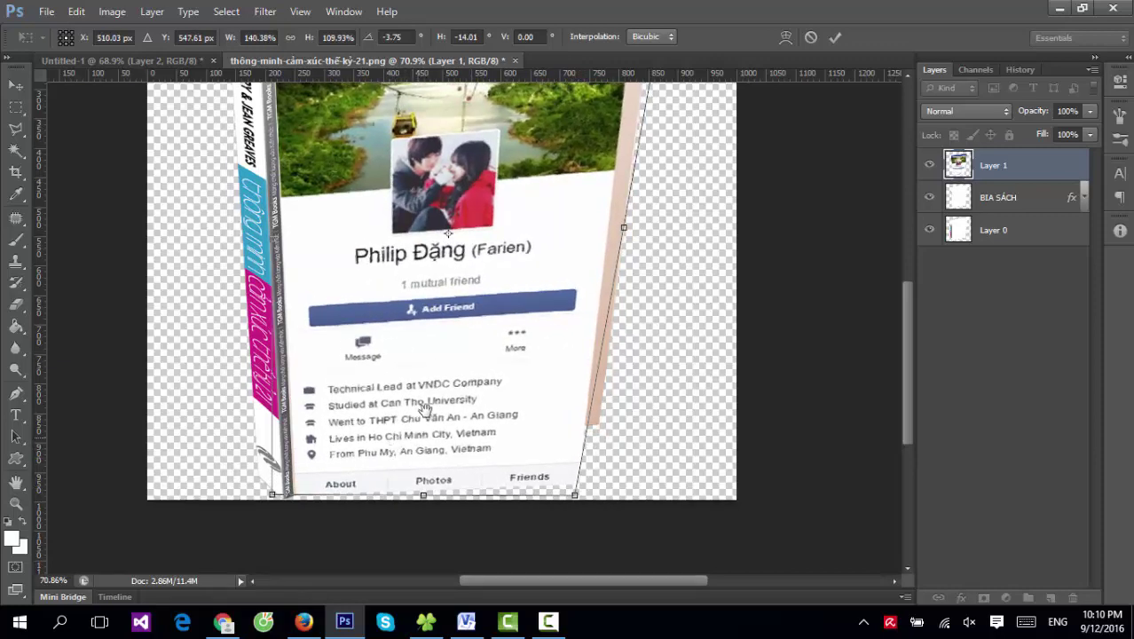
{"action": "scroll", "coordinate": [332, 406], "scroll_direction": "up", "scroll_amount": 2}
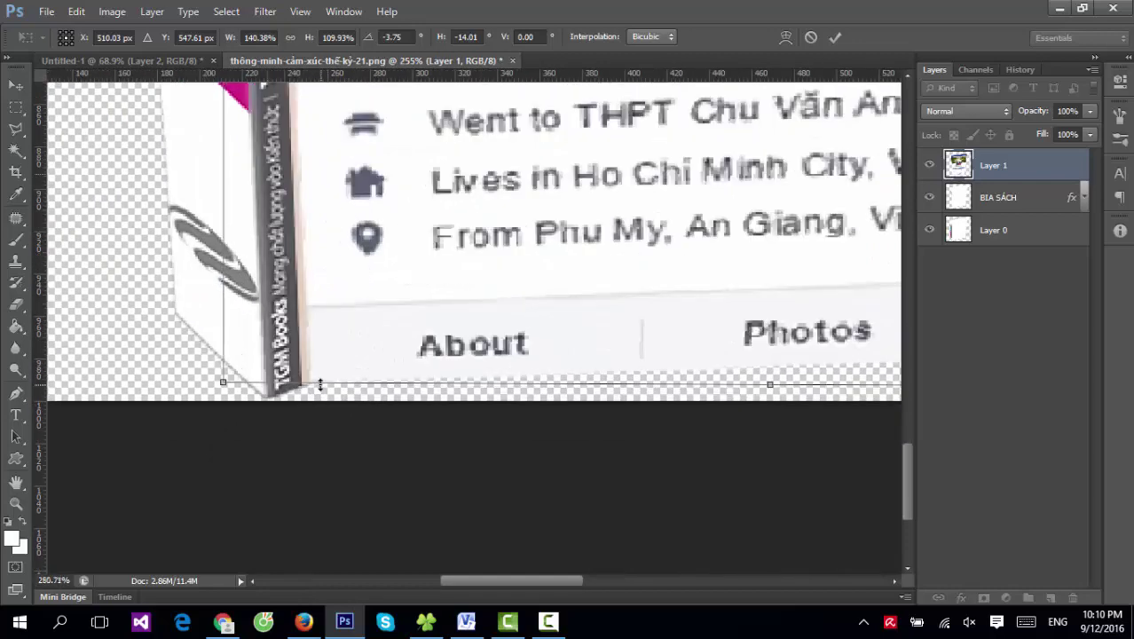
{"action": "scroll", "coordinate": [319, 391], "scroll_direction": "up", "scroll_amount": 1}
{"action": "key", "text": "alt+space"}
{"action": "left_click_drag", "start_coordinate": [614, 242], "coordinate": [293, 320]}
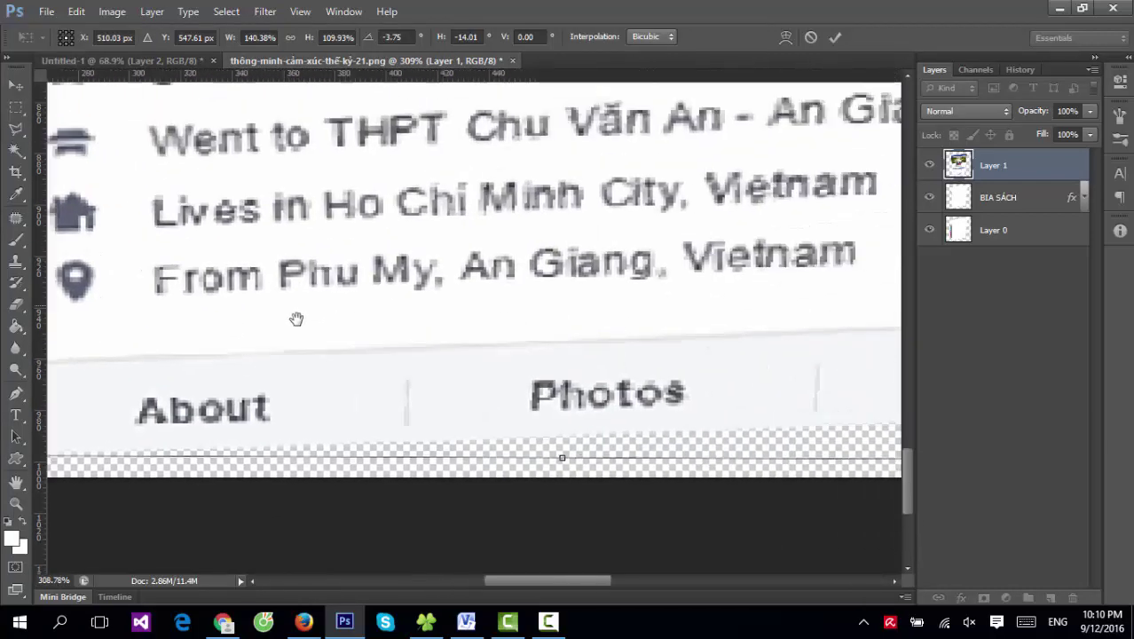
{"action": "scroll", "coordinate": [547, 289], "scroll_direction": "down", "scroll_amount": 2}
{"action": "scroll", "coordinate": [597, 299], "scroll_direction": "down", "scroll_amount": 2}
{"action": "scroll", "coordinate": [665, 277], "scroll_direction": "down", "scroll_amount": 1}
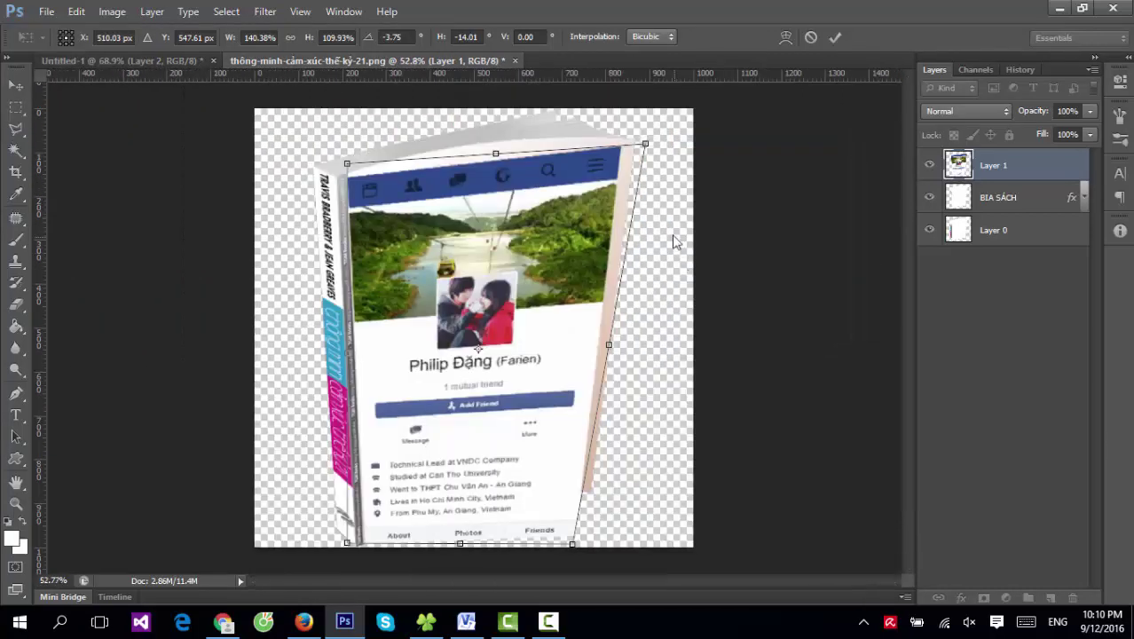
Step: Distort the card so its bottom-right corner sits on the cover's corner
{"action": "right_click", "coordinate": [531, 295]}
{"action": "left_click", "coordinate": [575, 385]}
{"action": "left_click_drag", "start_coordinate": [573, 545], "coordinate": [578, 503]}
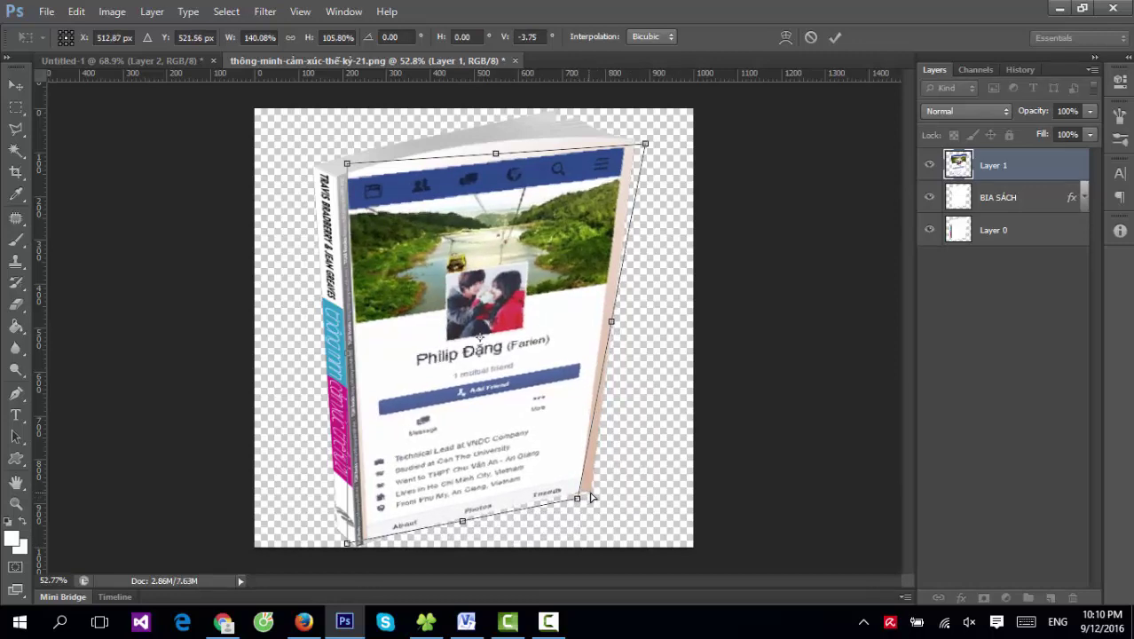
{"action": "scroll", "coordinate": [582, 502], "scroll_direction": "up", "scroll_amount": 2}
{"action": "scroll", "coordinate": [613, 502], "scroll_direction": "up", "scroll_amount": 4}
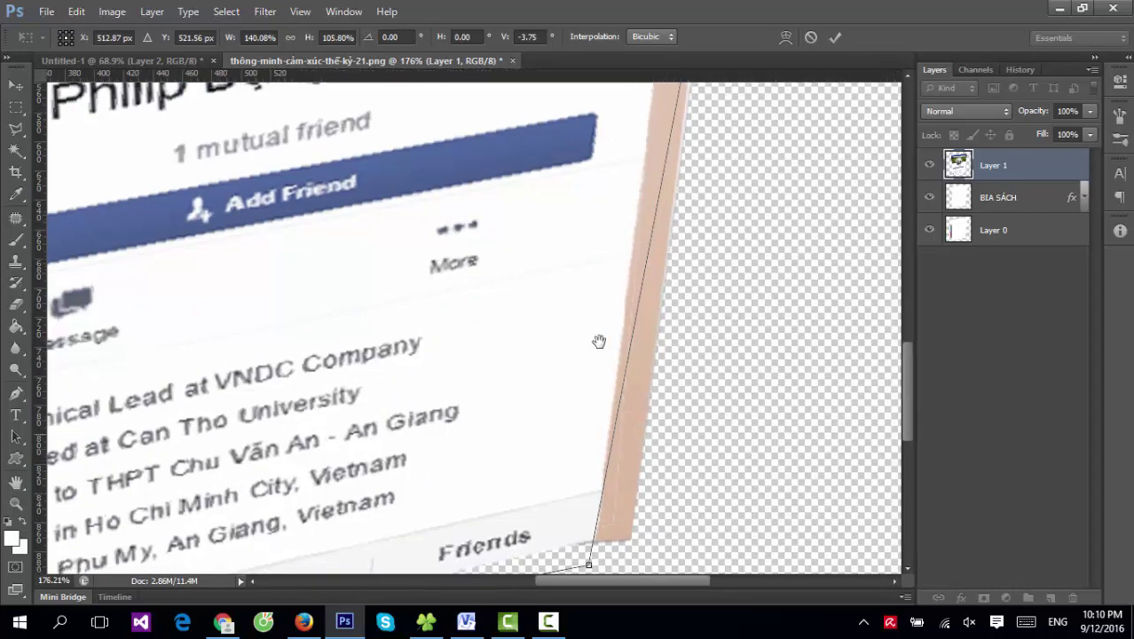
{"action": "left_click_drag", "start_coordinate": [643, 352], "coordinate": [587, 286]}
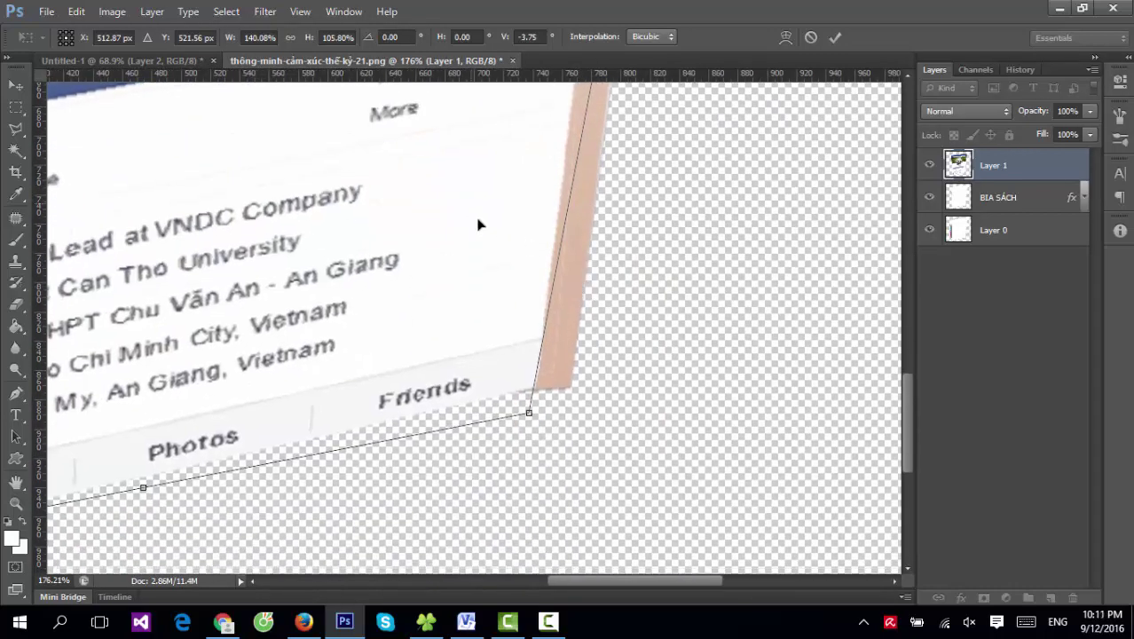
{"action": "left_click_drag", "start_coordinate": [532, 420], "coordinate": [529, 418]}
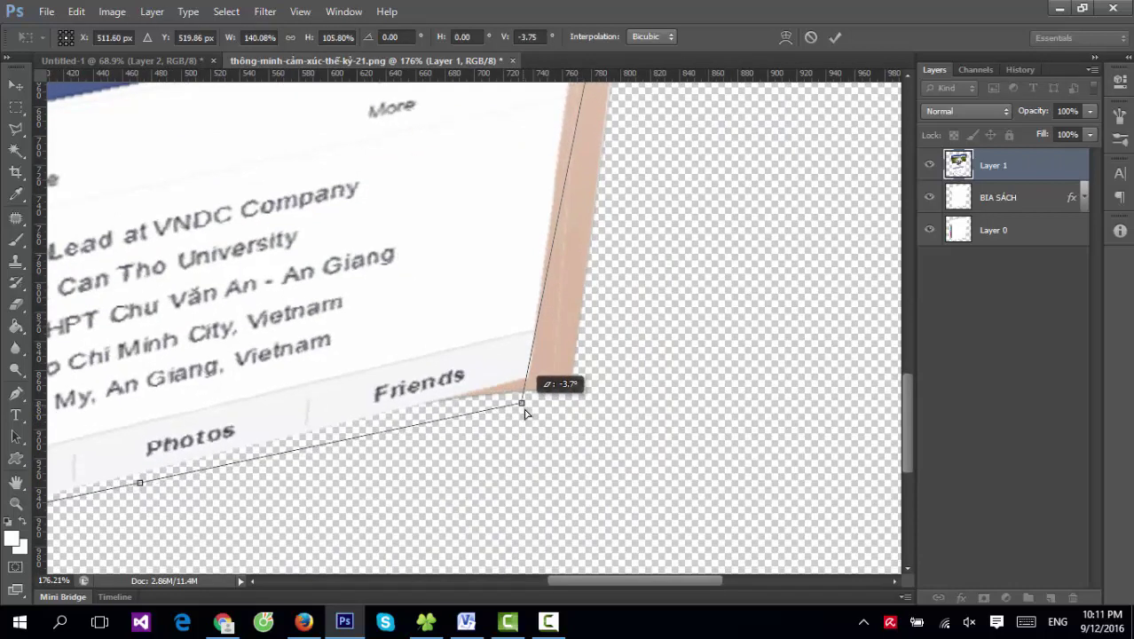
{"action": "key", "text": "ctrl+0"}
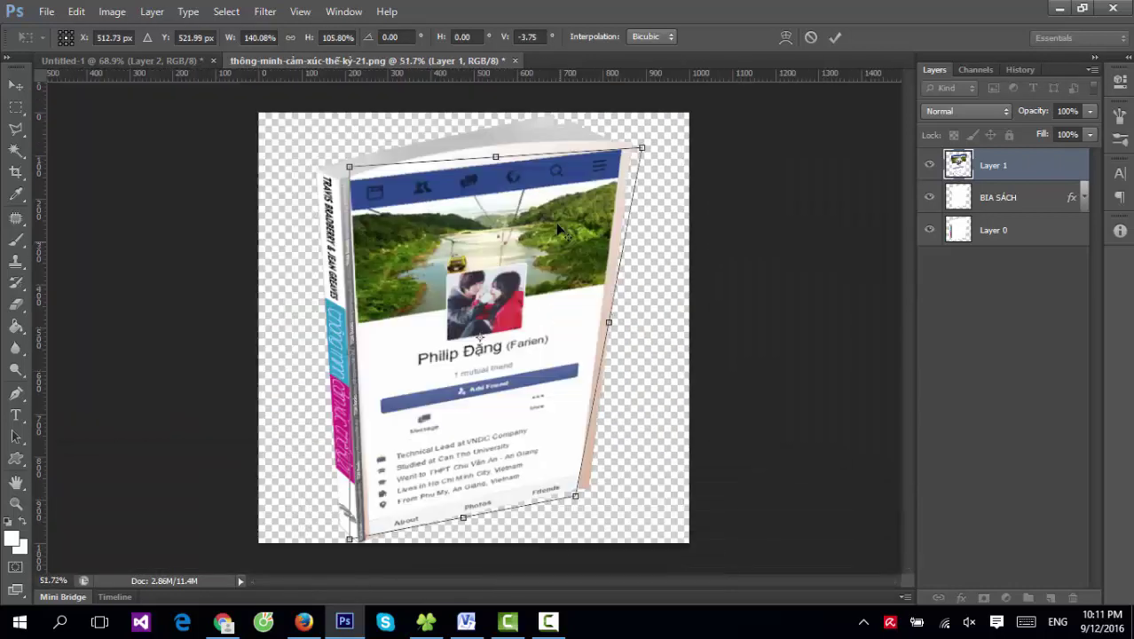
{"action": "scroll", "coordinate": [600, 146], "scroll_direction": "up", "scroll_amount": 2}
{"action": "scroll", "coordinate": [600, 146], "scroll_direction": "up", "scroll_amount": 2}
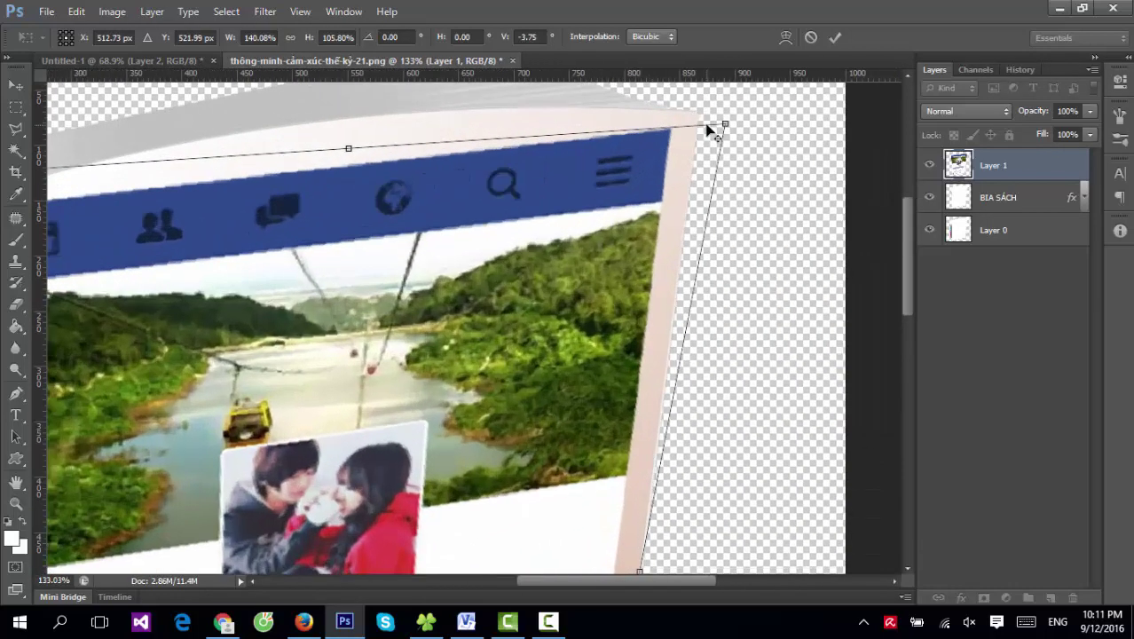
{"action": "scroll", "coordinate": [533, 137], "scroll_direction": "up", "scroll_amount": 2}
Step: Skew the top-right corner up to match the cover, giving −5.23° vertical skew
{"action": "right_click", "coordinate": [477, 204]}
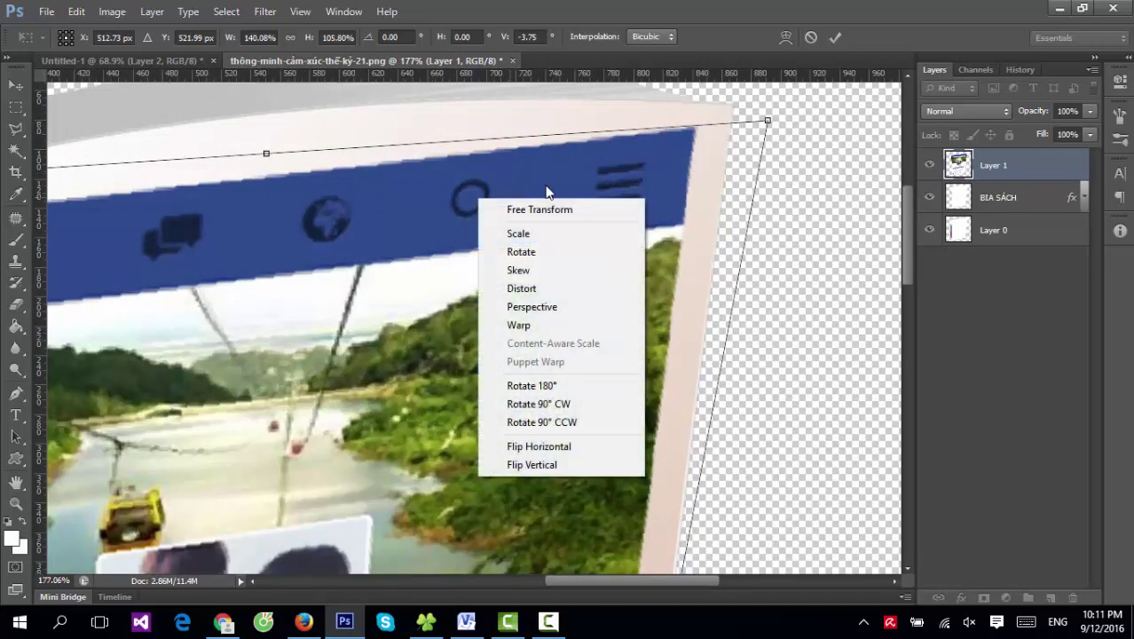
{"action": "left_click", "coordinate": [702, 128]}
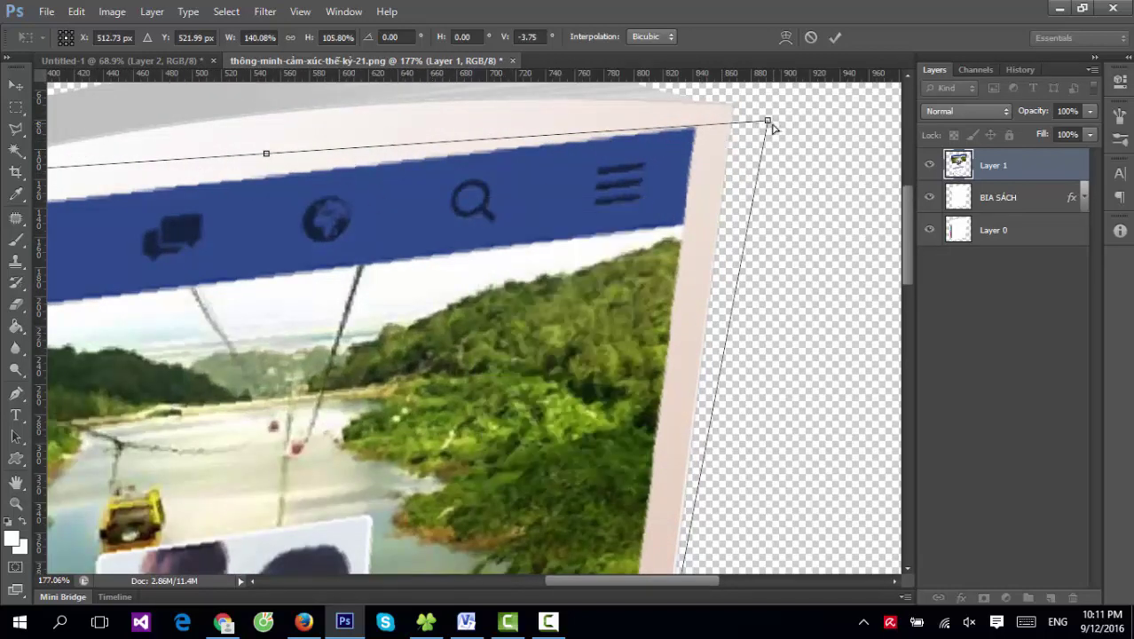
{"action": "left_click_drag", "start_coordinate": [770, 123], "coordinate": [772, 116]}
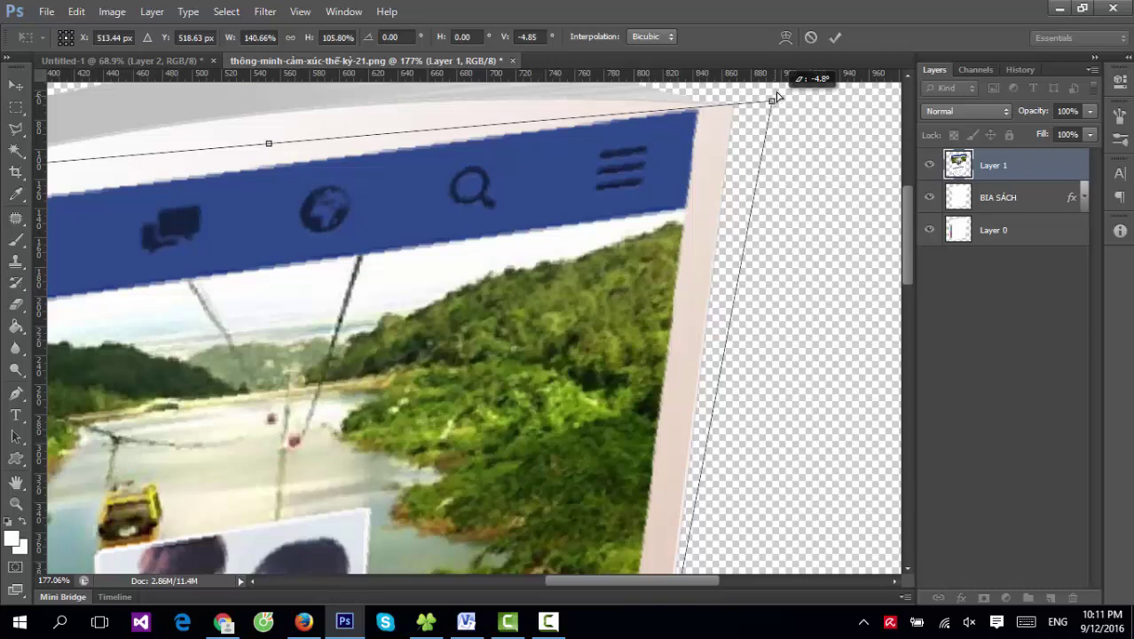
{"action": "left_click_drag", "start_coordinate": [777, 96], "coordinate": [775, 90]}
{"action": "scroll", "coordinate": [679, 305], "scroll_direction": "down", "scroll_amount": 3}
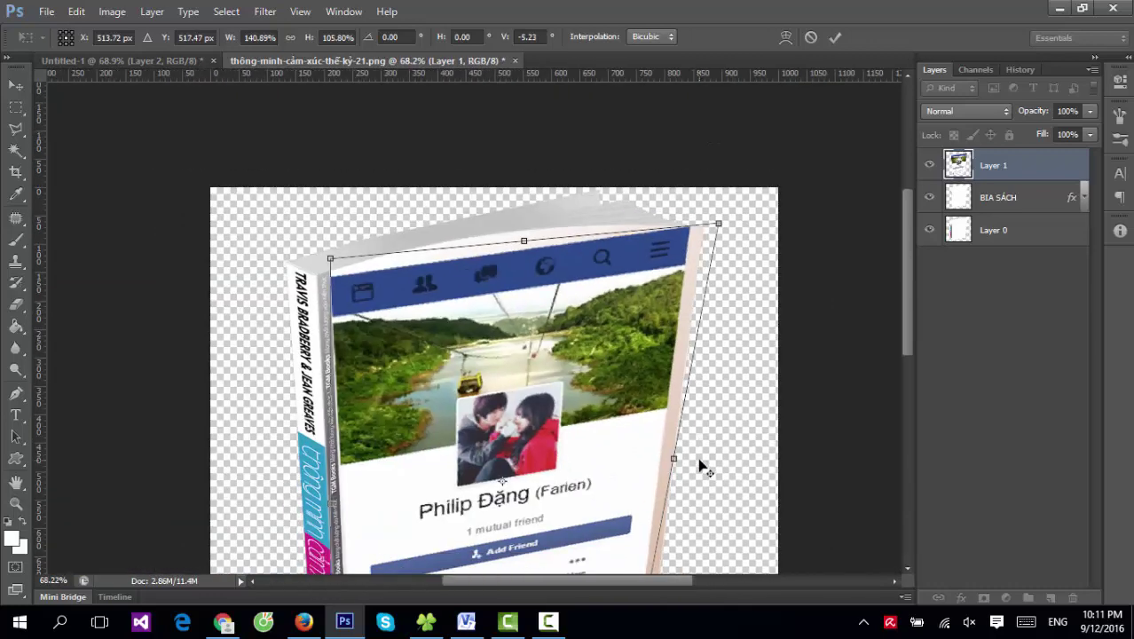
{"action": "scroll", "coordinate": [621, 399], "scroll_direction": "down", "scroll_amount": 2}
{"action": "scroll", "coordinate": [595, 372], "scroll_direction": "up", "scroll_amount": 1}
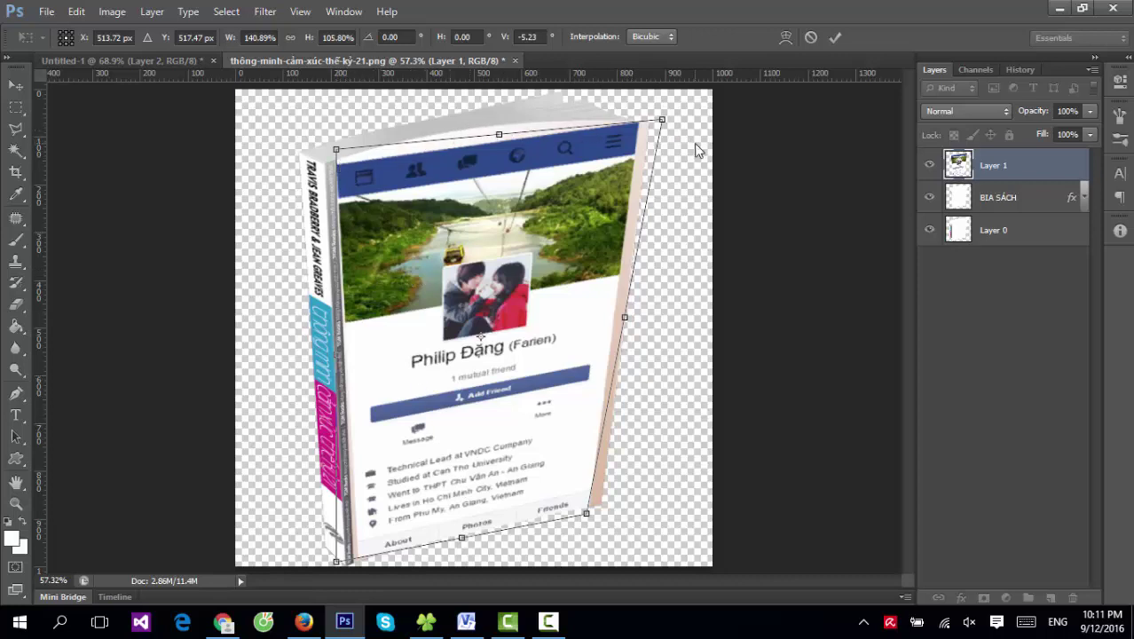
{"action": "right_click", "coordinate": [512, 198]}
{"action": "right_click", "coordinate": [447, 218]}
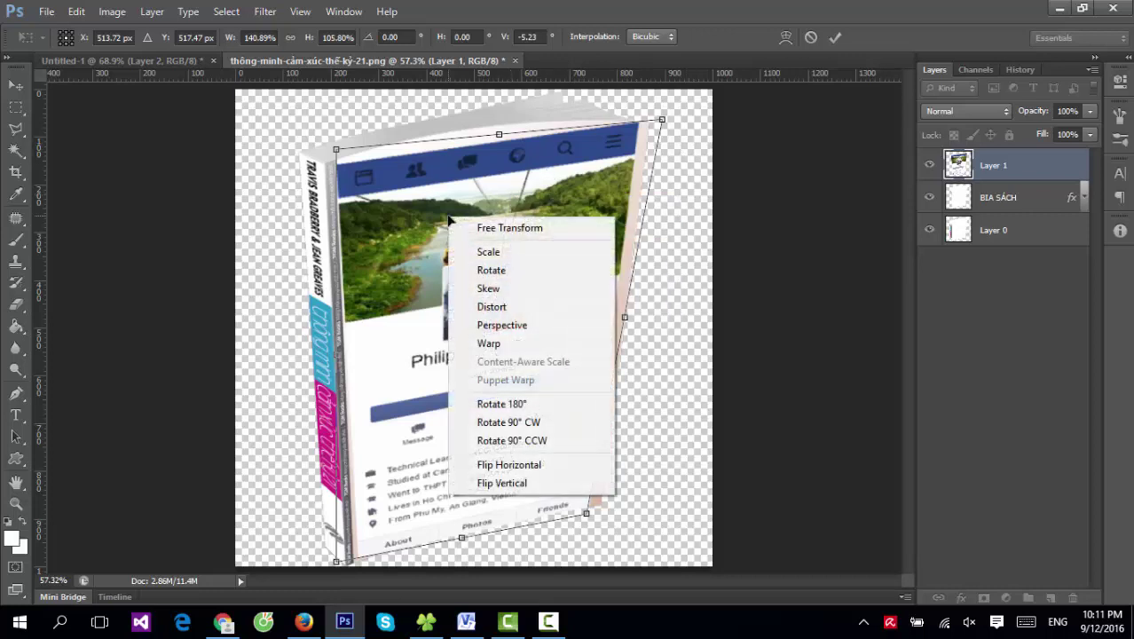
Step: Warp the card, pulling its top edge and top-left corner upward into a curve
{"action": "left_click", "coordinate": [488, 343]}
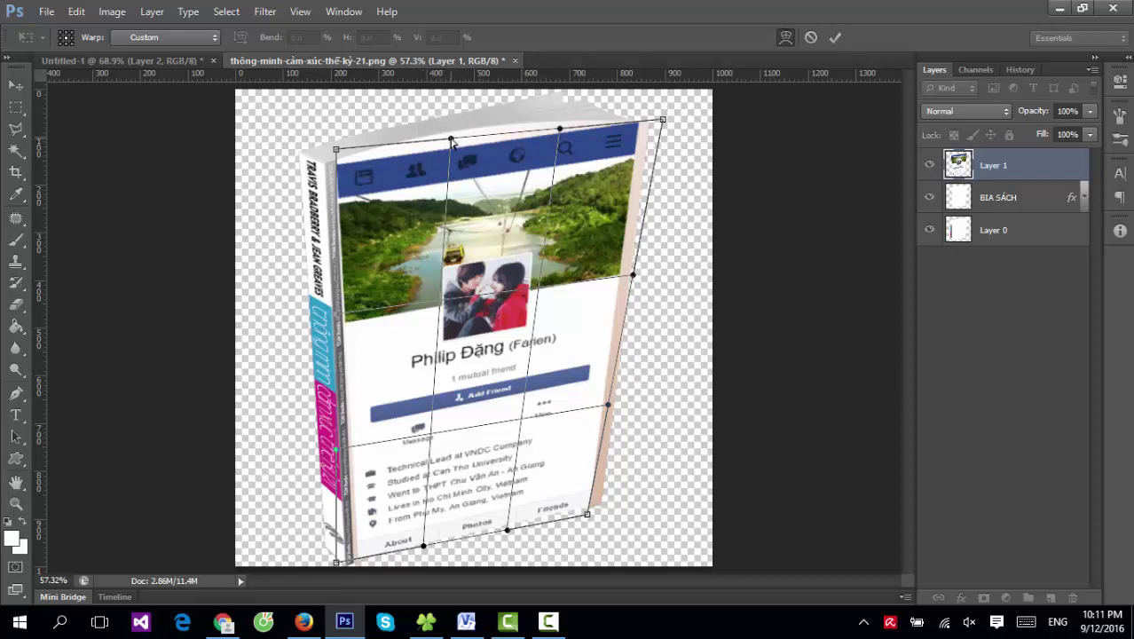
{"action": "left_click_drag", "start_coordinate": [452, 140], "coordinate": [451, 111]}
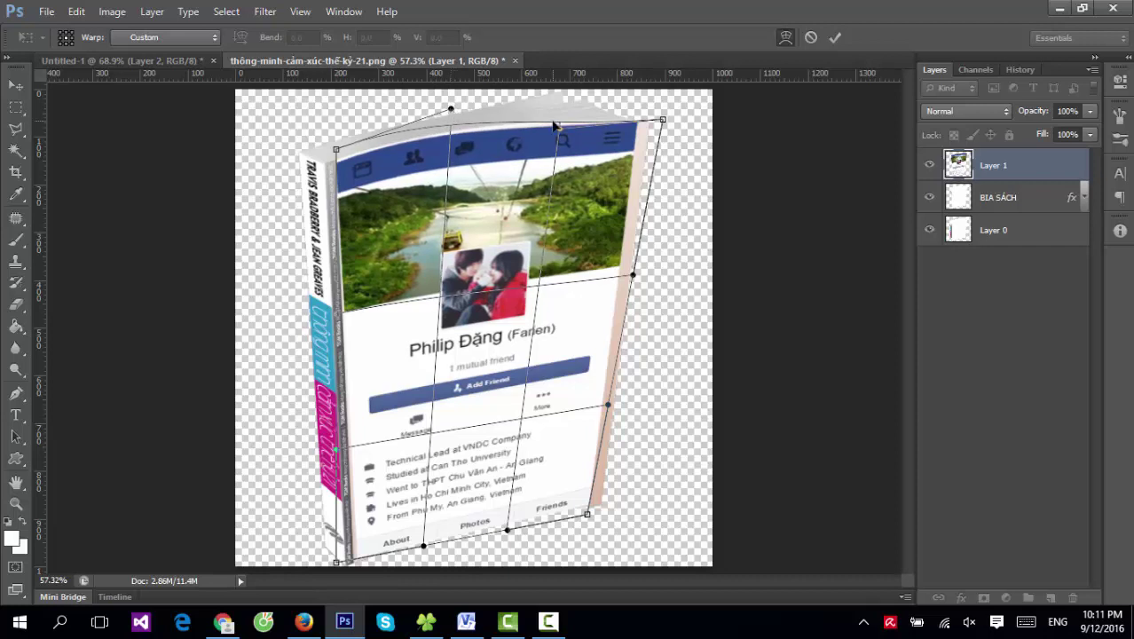
{"action": "left_click_drag", "start_coordinate": [559, 130], "coordinate": [559, 120]}
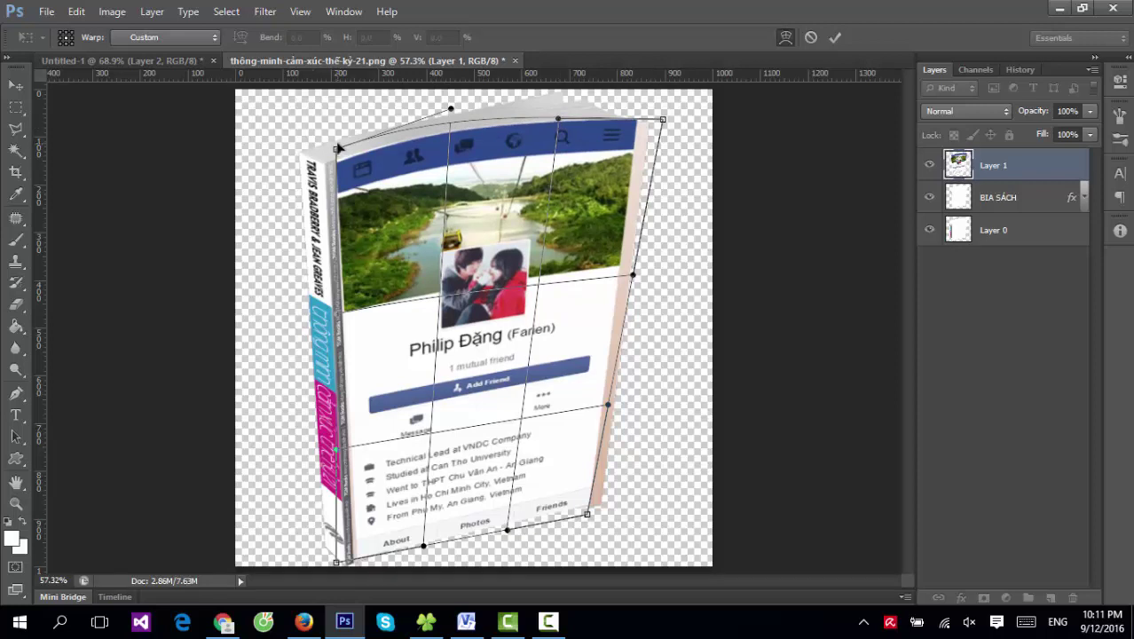
{"action": "left_click_drag", "start_coordinate": [338, 148], "coordinate": [337, 142]}
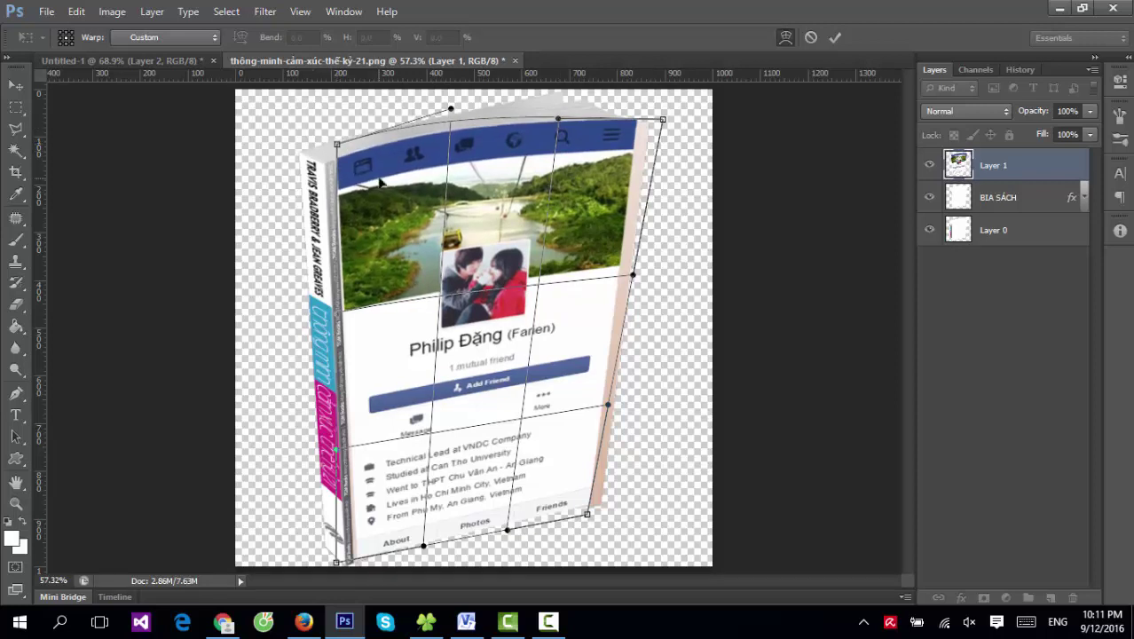
{"action": "scroll", "coordinate": [380, 181], "scroll_direction": "up", "scroll_amount": 5}
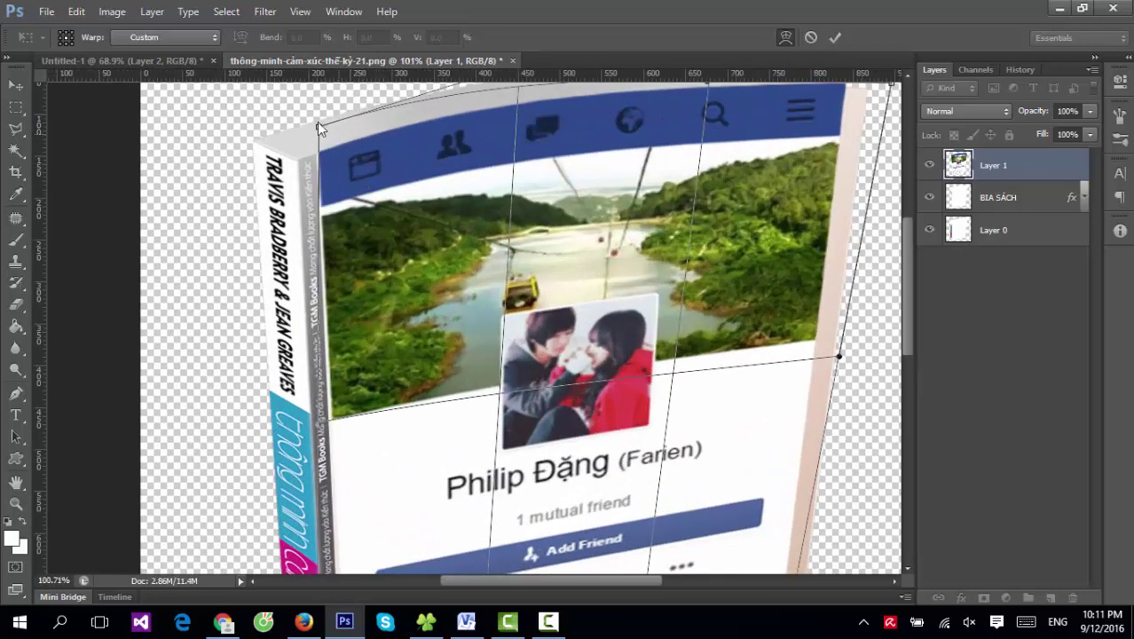
Step: Fine-tune the warp's top-left corner, top-right corner and mid top edge onto the cover
{"action": "left_click_drag", "start_coordinate": [319, 123], "coordinate": [320, 130]}
{"action": "scroll", "coordinate": [646, 144], "scroll_direction": "down", "scroll_amount": 2}
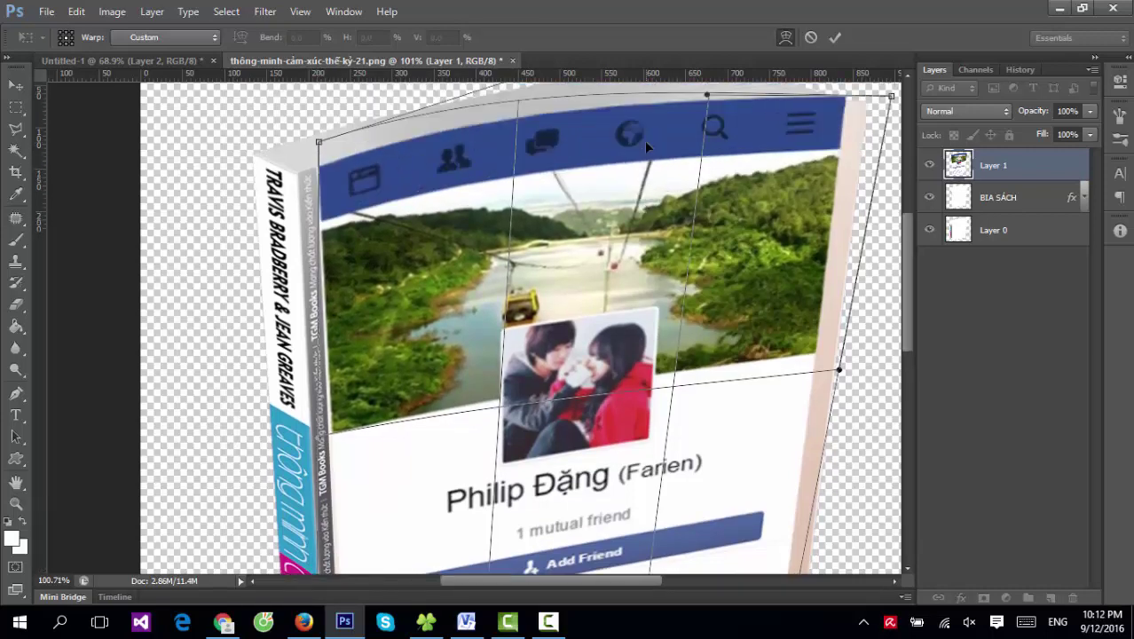
{"action": "scroll", "coordinate": [644, 140], "scroll_direction": "up", "scroll_amount": 3}
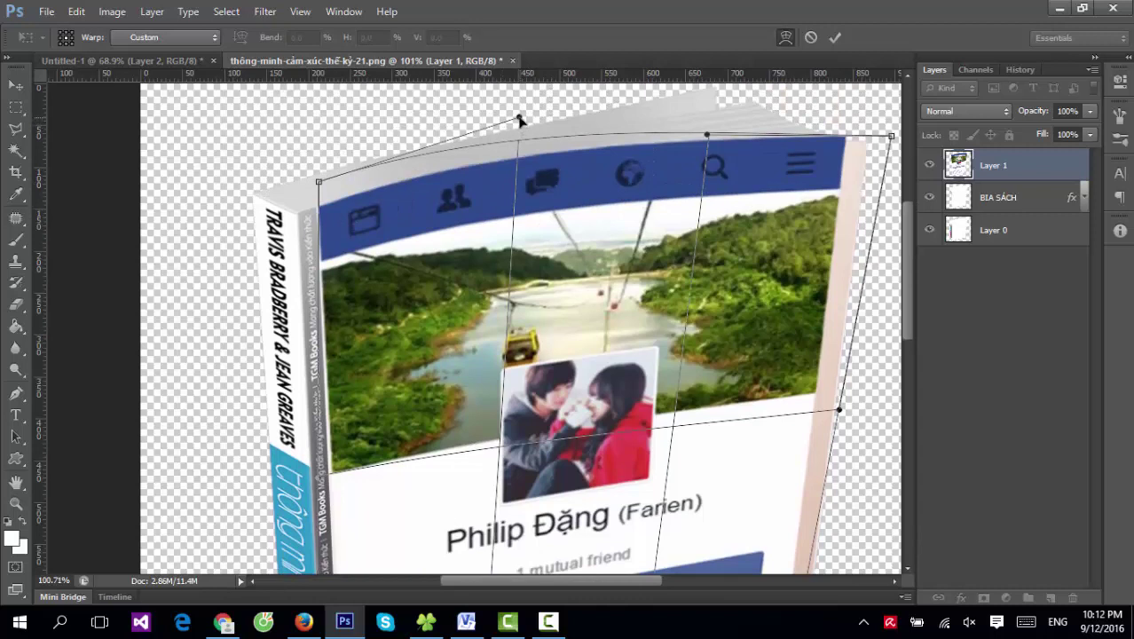
{"action": "left_click_drag", "start_coordinate": [519, 117], "coordinate": [521, 123]}
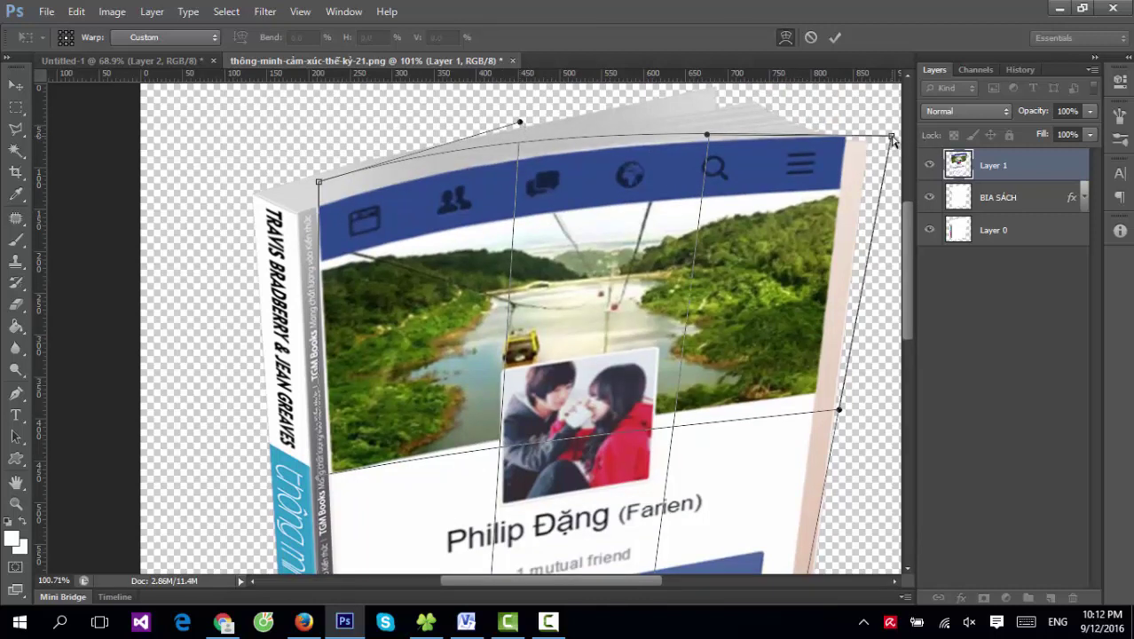
{"action": "left_click_drag", "start_coordinate": [892, 138], "coordinate": [893, 144]}
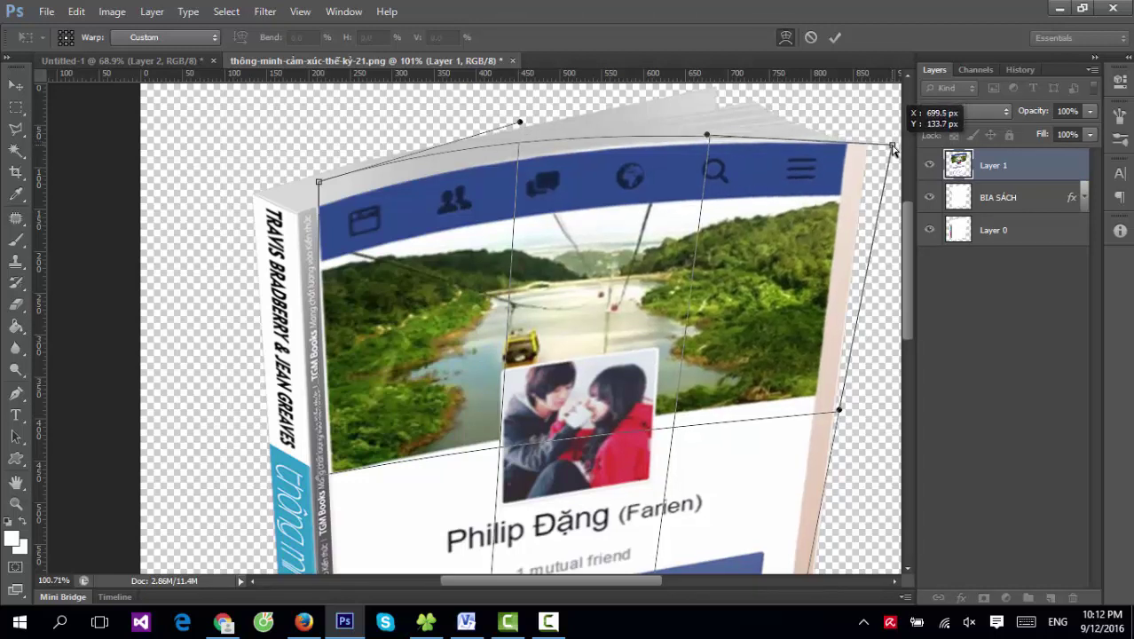
{"action": "left_click_drag", "start_coordinate": [893, 147], "coordinate": [892, 145]}
{"action": "left_click_drag", "start_coordinate": [708, 134], "coordinate": [709, 130]}
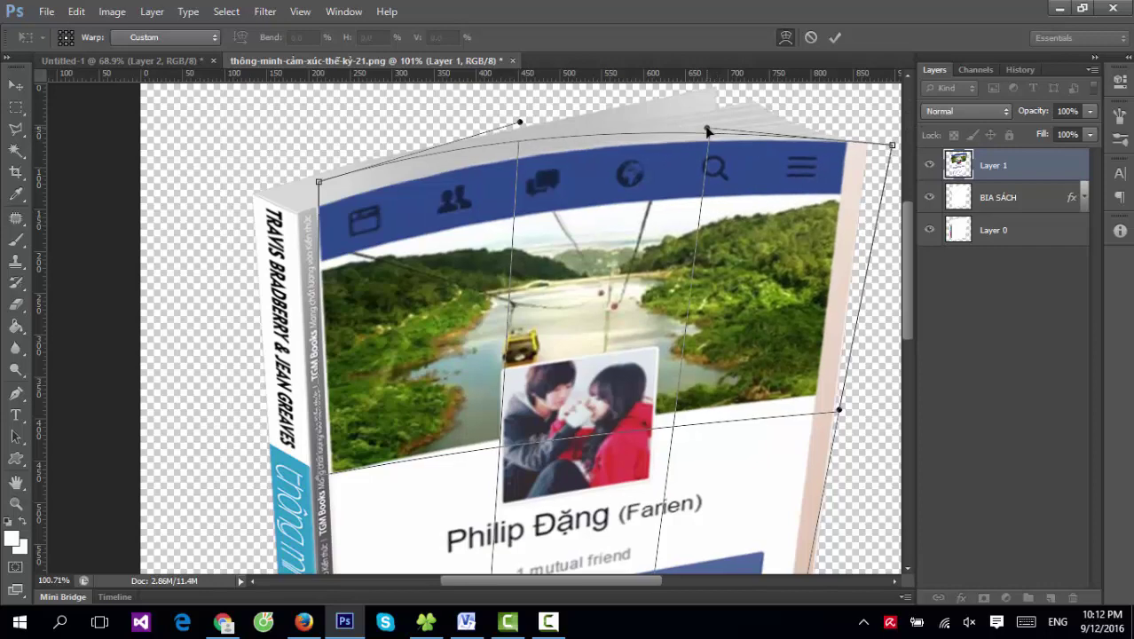
{"action": "scroll", "coordinate": [682, 236], "scroll_direction": "down", "scroll_amount": 3}
{"action": "scroll", "coordinate": [656, 266], "scroll_direction": "down", "scroll_amount": 3}
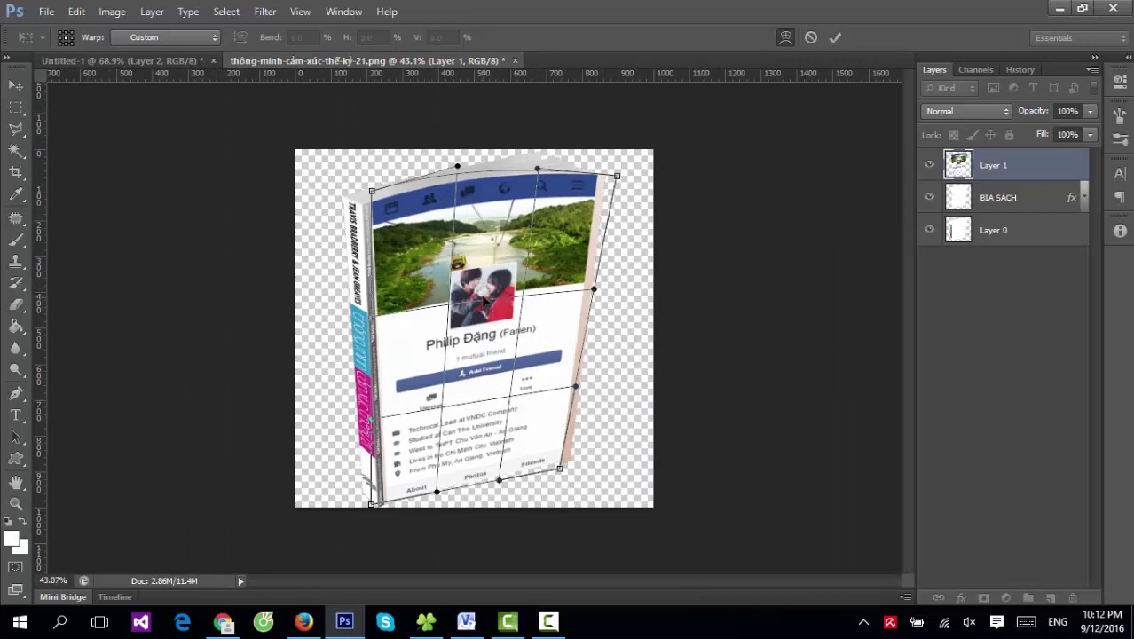
Step: Curve the card's middle and lower area upward and lift the bottom edge curve
{"action": "scroll", "coordinate": [484, 339], "scroll_direction": "up", "scroll_amount": 1}
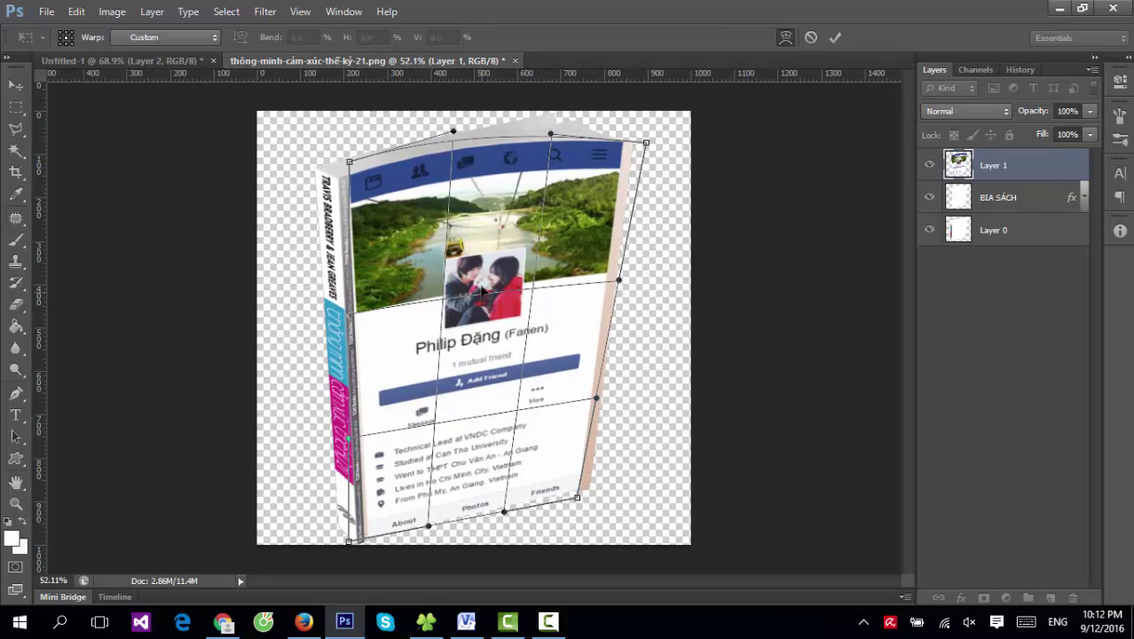
{"action": "left_click_drag", "start_coordinate": [486, 289], "coordinate": [483, 282]}
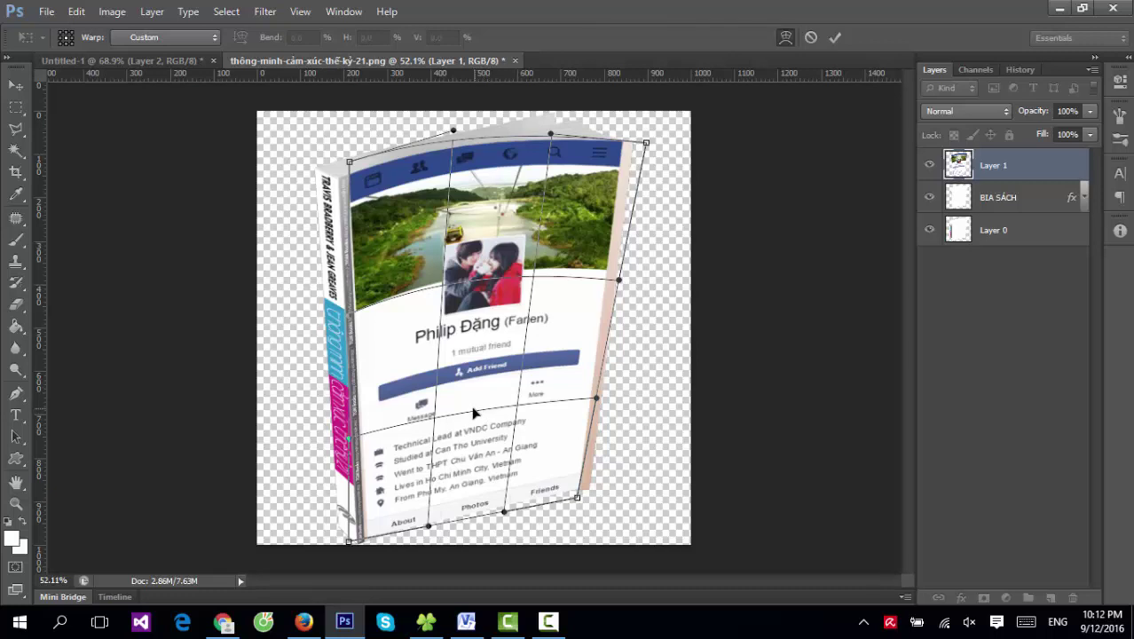
{"action": "left_click_drag", "start_coordinate": [478, 414], "coordinate": [475, 394]}
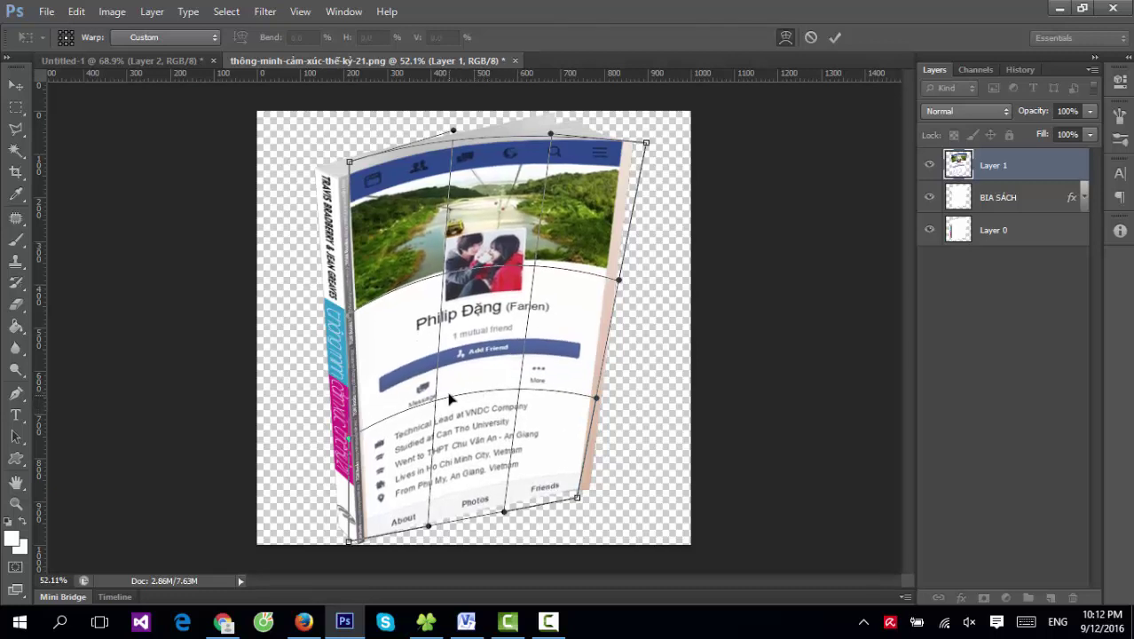
{"action": "scroll", "coordinate": [486, 544], "scroll_direction": "up", "scroll_amount": 3}
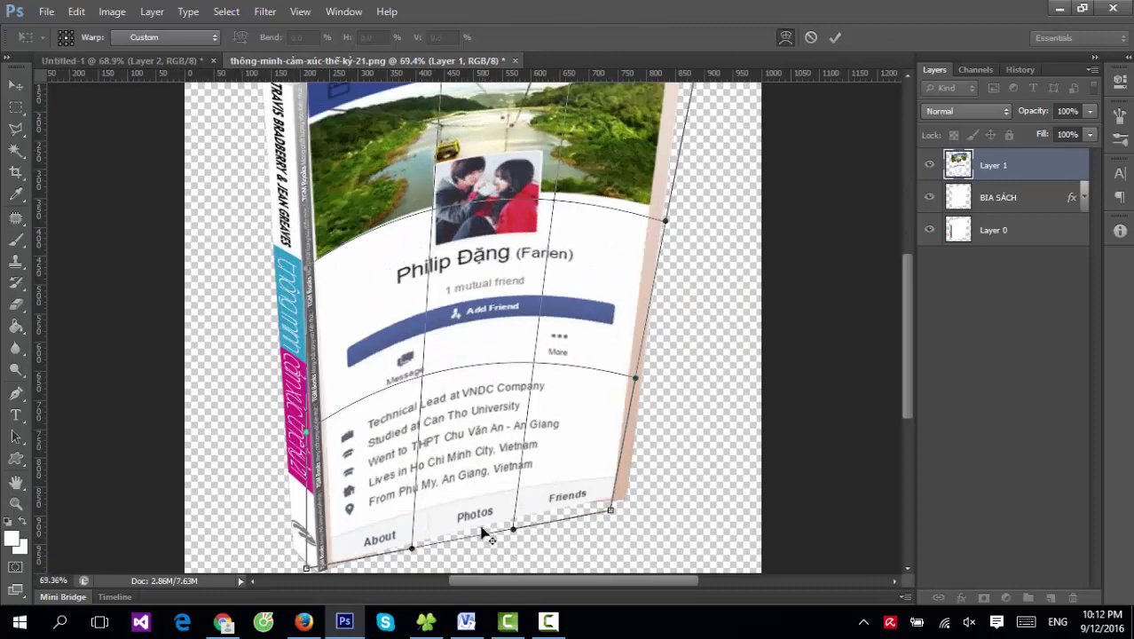
{"action": "scroll", "coordinate": [457, 501], "scroll_direction": "down", "scroll_amount": 3}
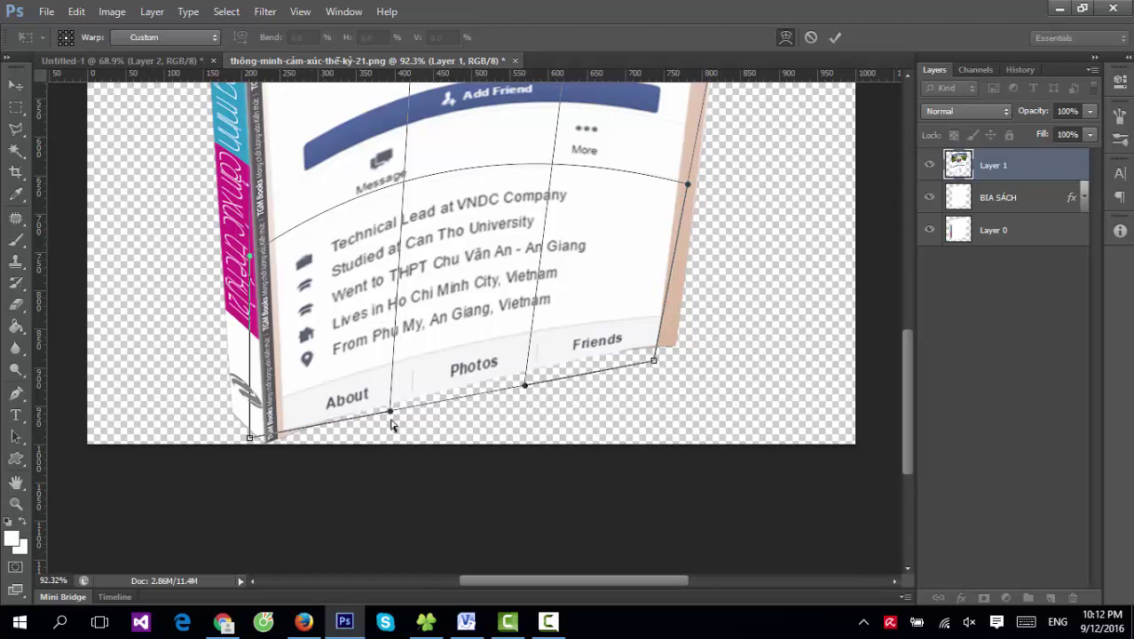
{"action": "left_click_drag", "start_coordinate": [393, 411], "coordinate": [391, 393]}
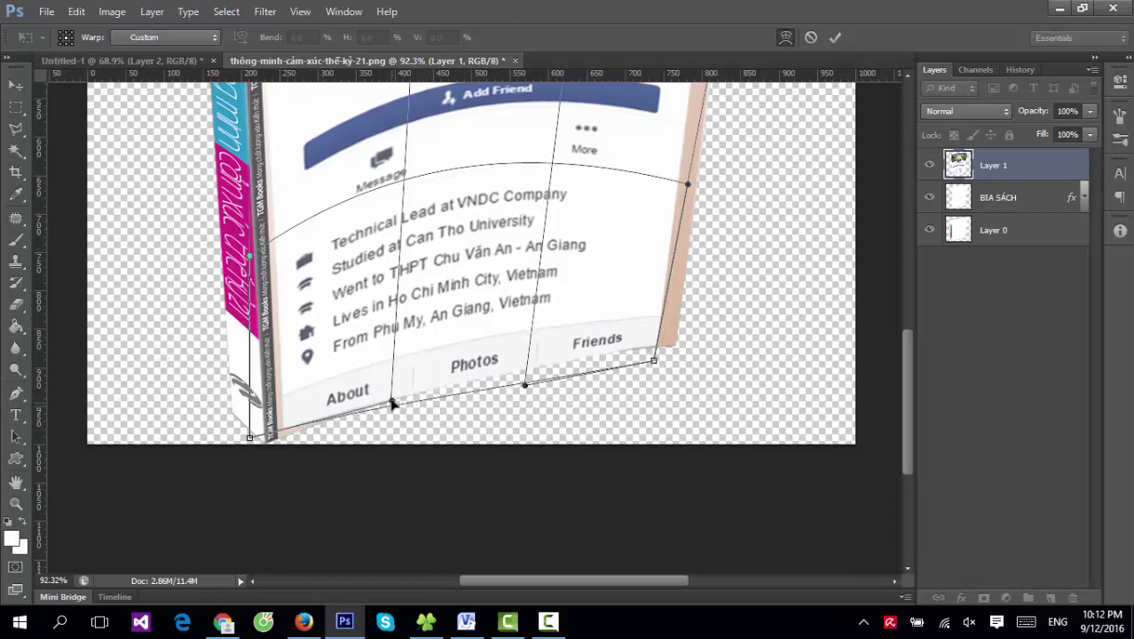
{"action": "scroll", "coordinate": [311, 435], "scroll_direction": "down", "scroll_amount": 1}
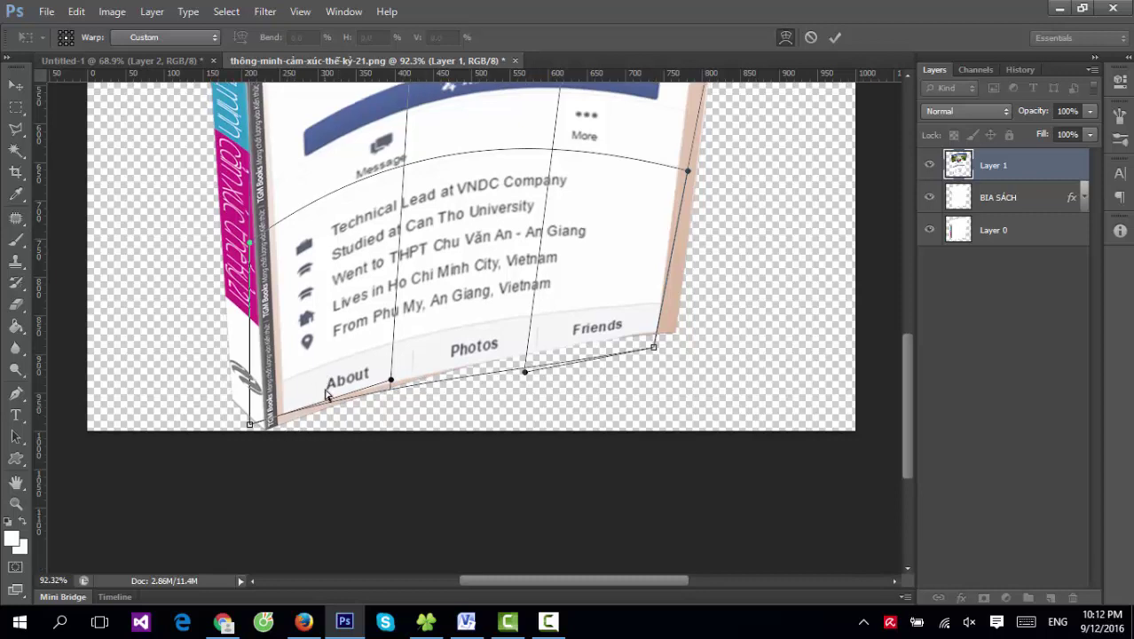
{"action": "scroll", "coordinate": [265, 313], "scroll_direction": "down", "scroll_amount": 2}
Step: Pull the cover's bottom-left corner down slightly and pan across the cover
{"action": "right_click", "coordinate": [326, 247]}
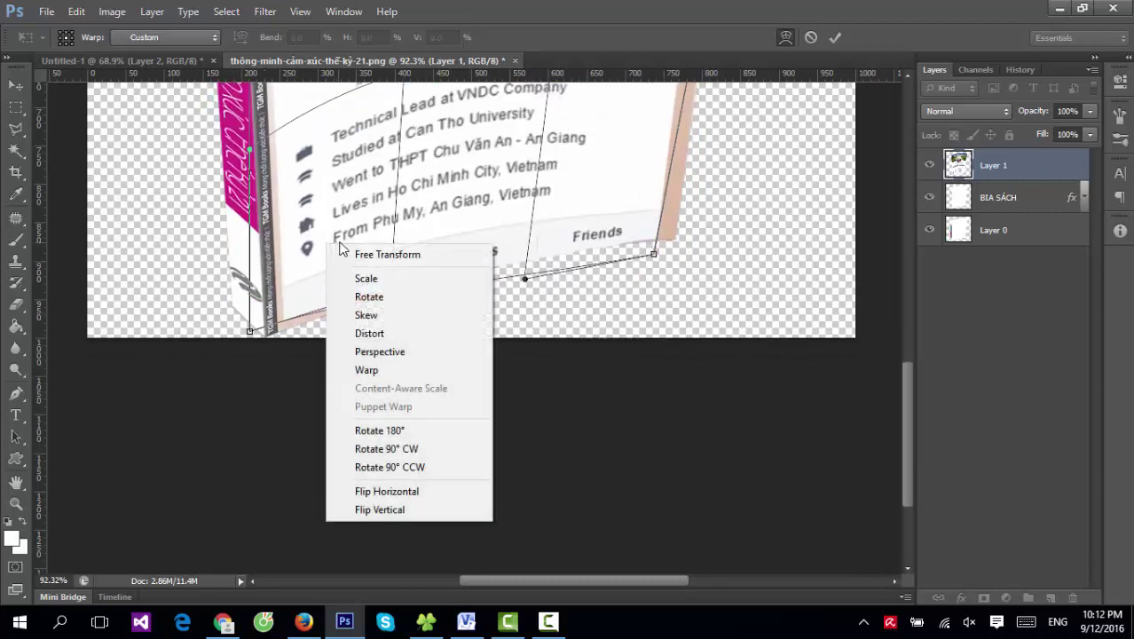
{"action": "key", "text": "Escape"}
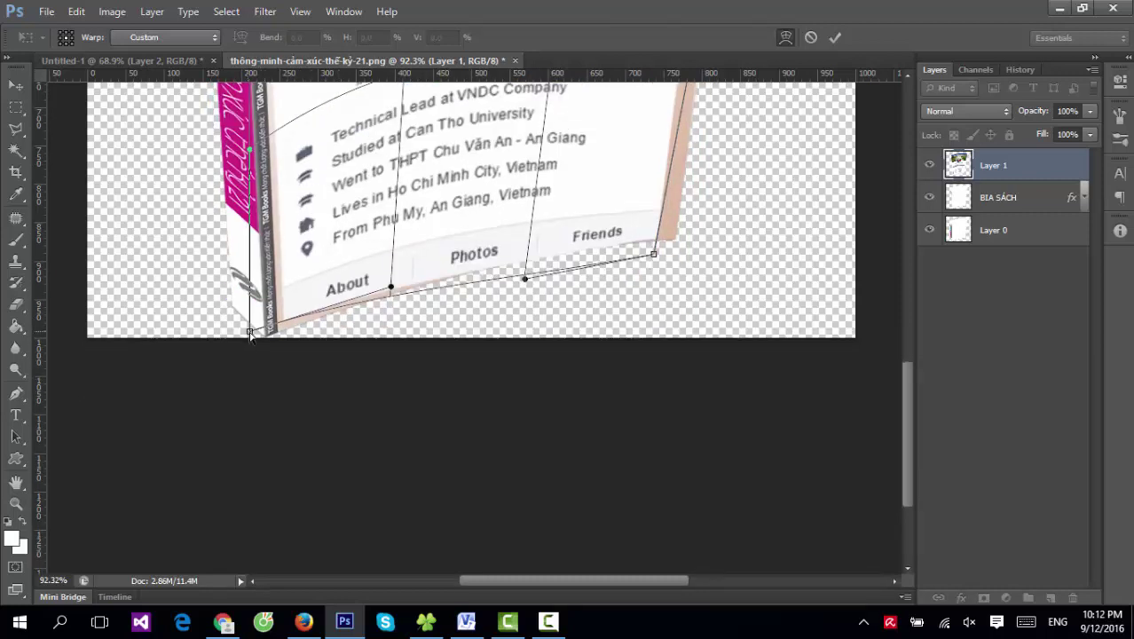
{"action": "left_click_drag", "start_coordinate": [250, 333], "coordinate": [239, 348]}
{"action": "scroll", "coordinate": [296, 347], "scroll_direction": "up", "scroll_amount": 2}
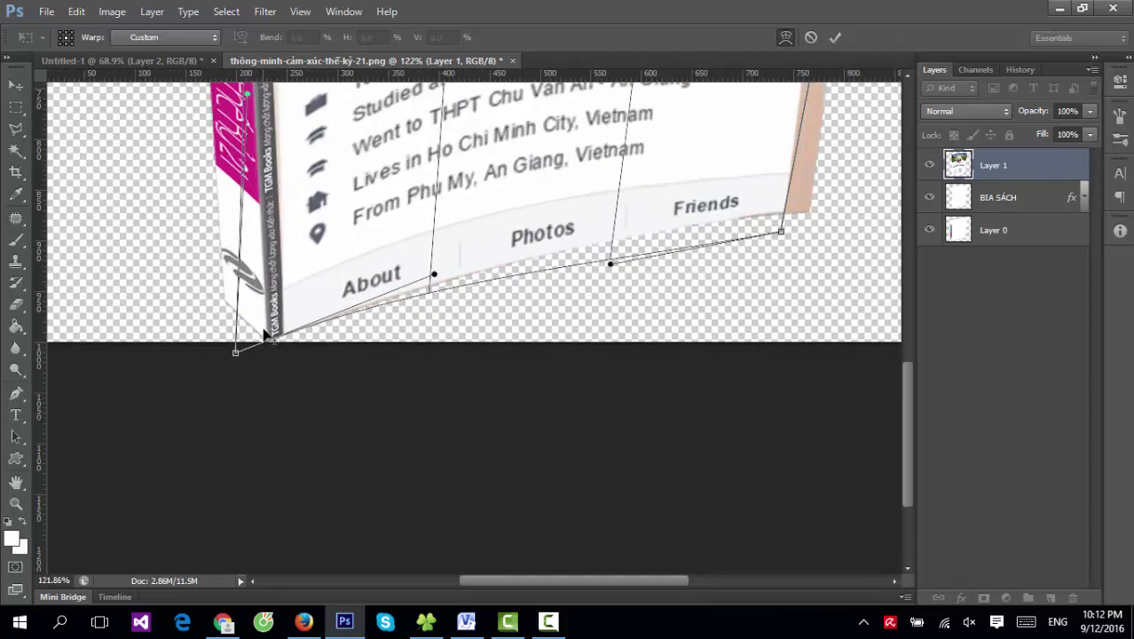
{"action": "scroll", "coordinate": [264, 334], "scroll_direction": "up", "scroll_amount": 1}
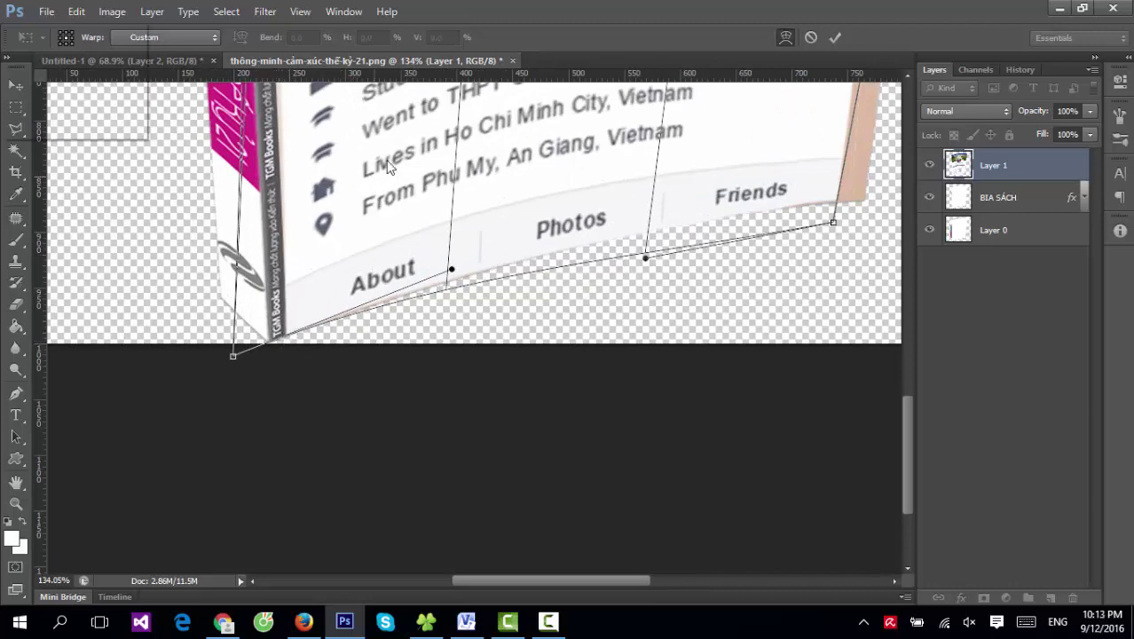
{"action": "scroll", "coordinate": [388, 168], "scroll_direction": "up", "scroll_amount": 4}
{"action": "scroll", "coordinate": [388, 168], "scroll_direction": "up", "scroll_amount": 2}
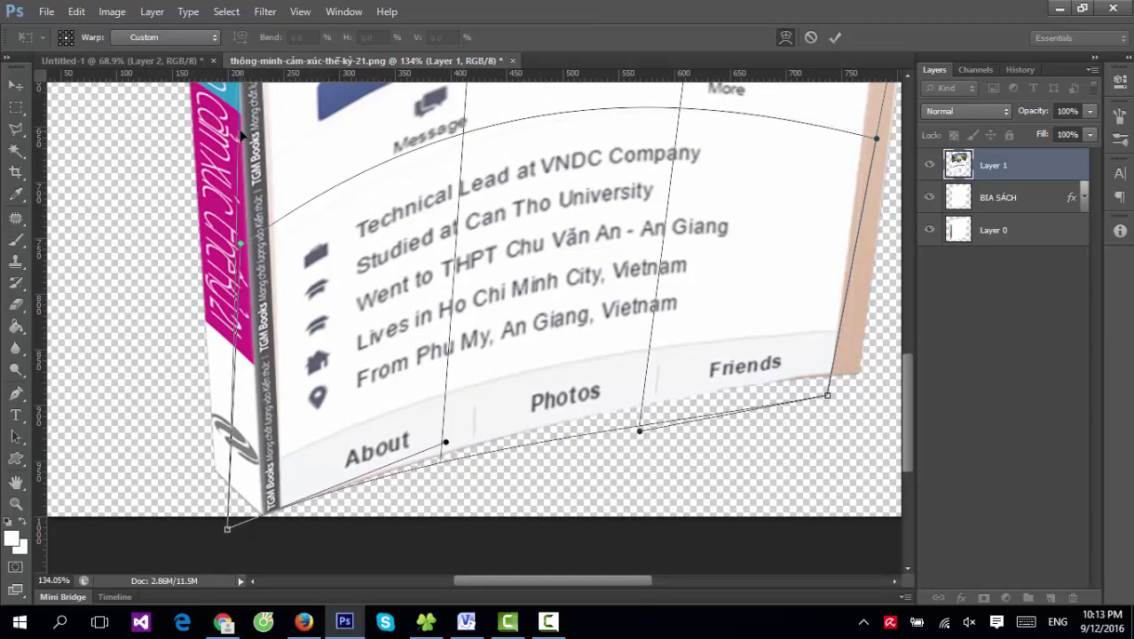
{"action": "left_click_drag", "start_coordinate": [241, 134], "coordinate": [247, 328]}
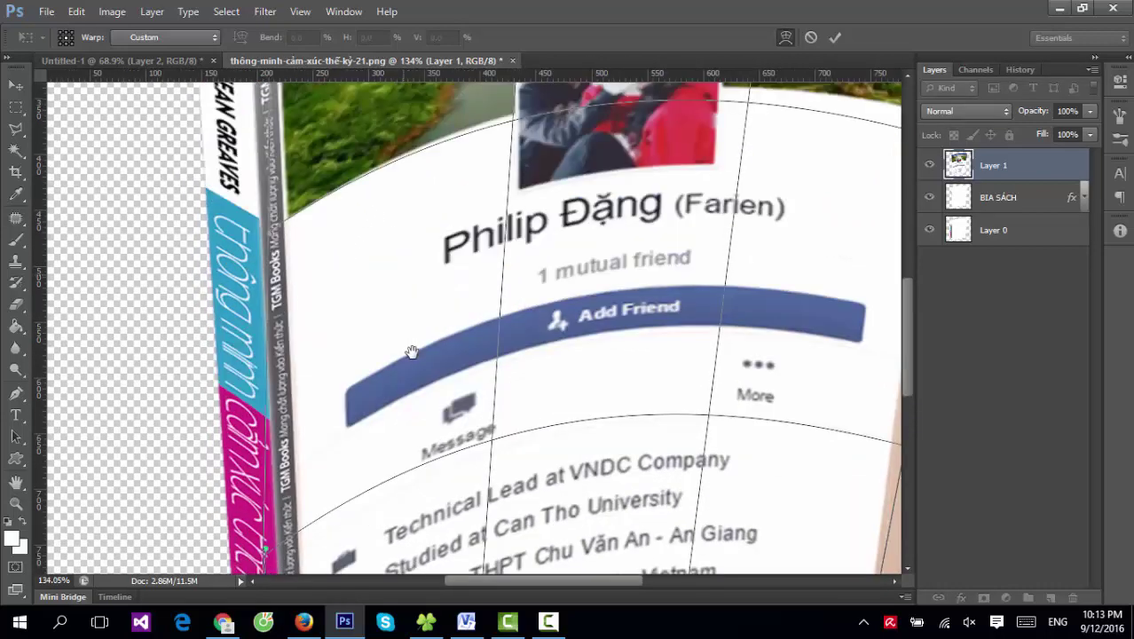
{"action": "mouse_move", "coordinate": [355, 251]}
{"action": "left_mouse_down"}
{"action": "mouse_move", "coordinate": [359, 412]}
{"action": "mouse_move", "coordinate": [293, 240]}
{"action": "left_mouse_up"}
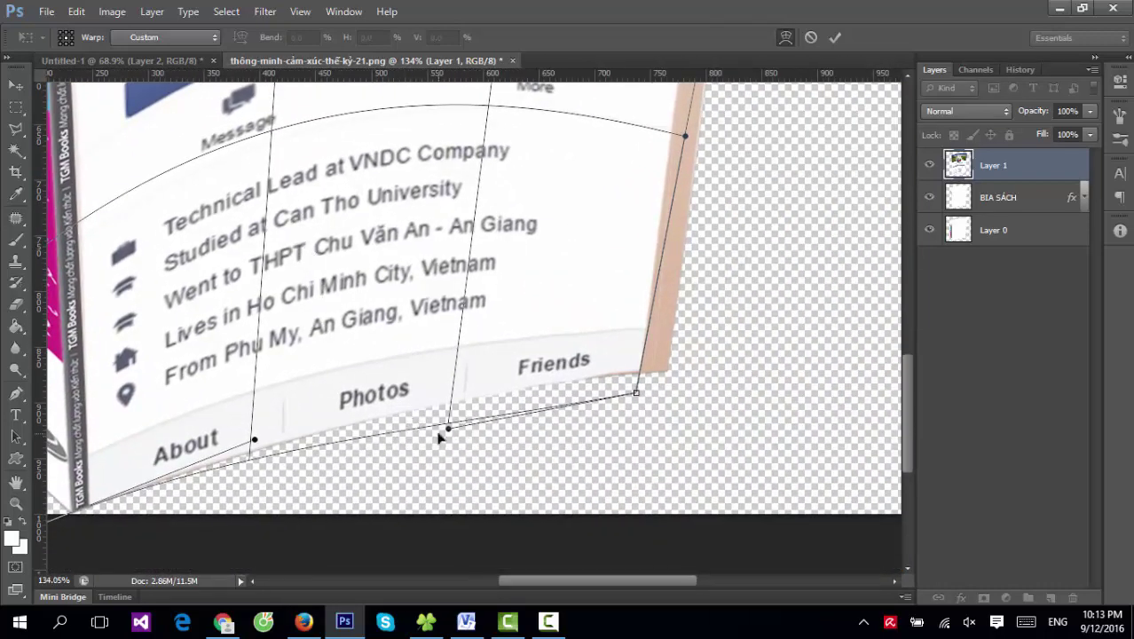
Step: Align the bottom-left corner with the spine base and refine the bottom edge near About
{"action": "left_click_drag", "start_coordinate": [450, 432], "coordinate": [448, 423]}
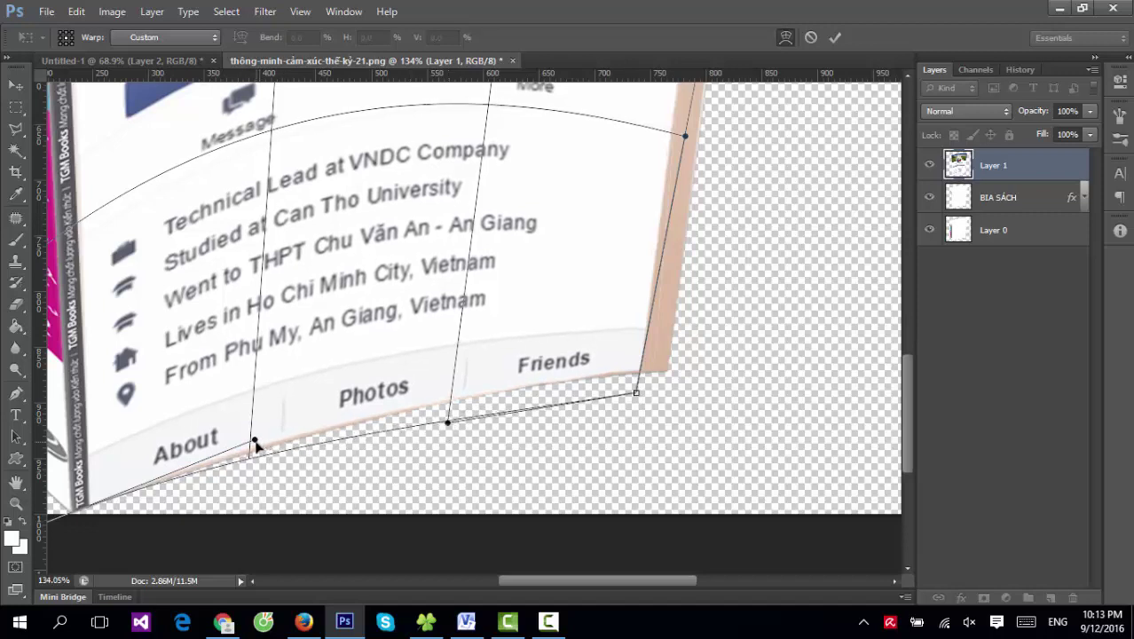
{"action": "left_click_drag", "start_coordinate": [255, 442], "coordinate": [254, 442]}
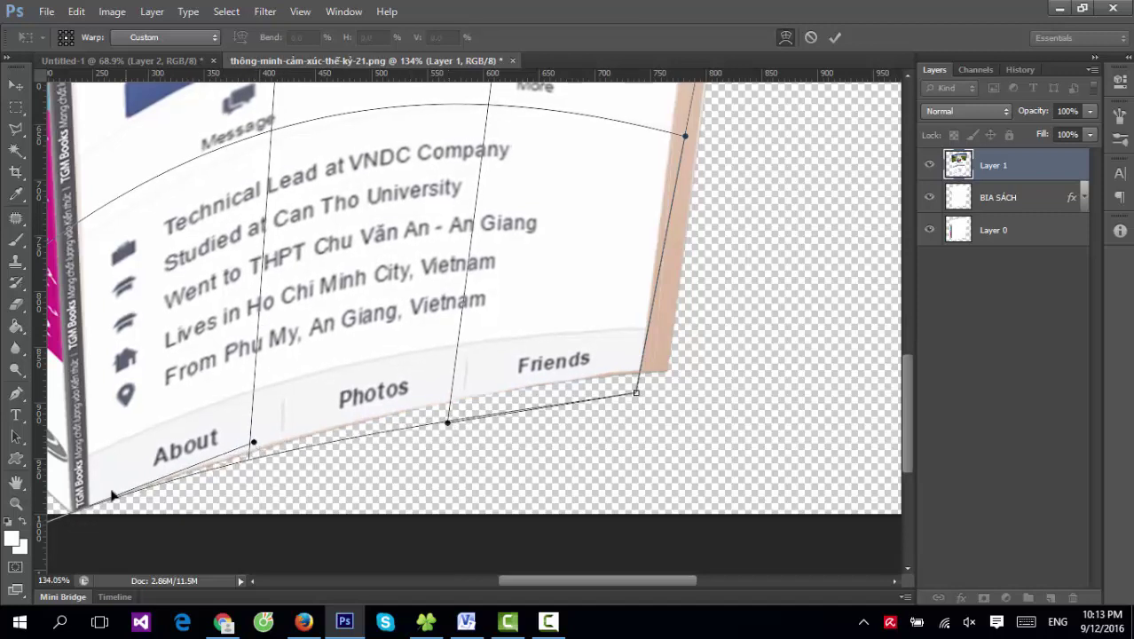
{"action": "left_click_drag", "start_coordinate": [216, 406], "coordinate": [318, 382]}
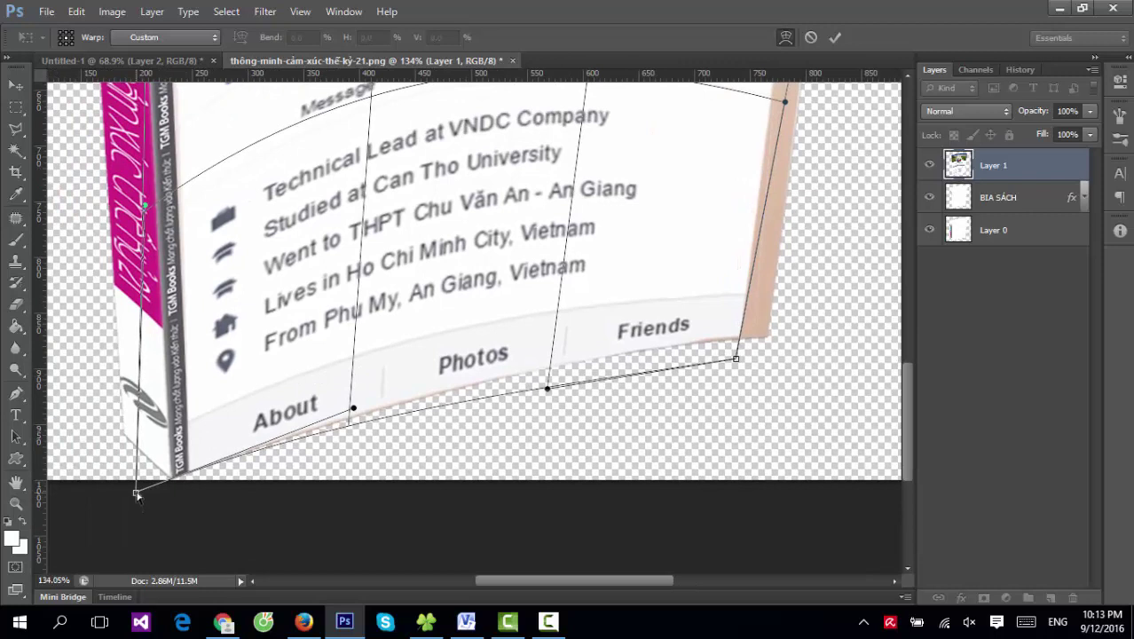
{"action": "left_click_drag", "start_coordinate": [137, 495], "coordinate": [138, 487]}
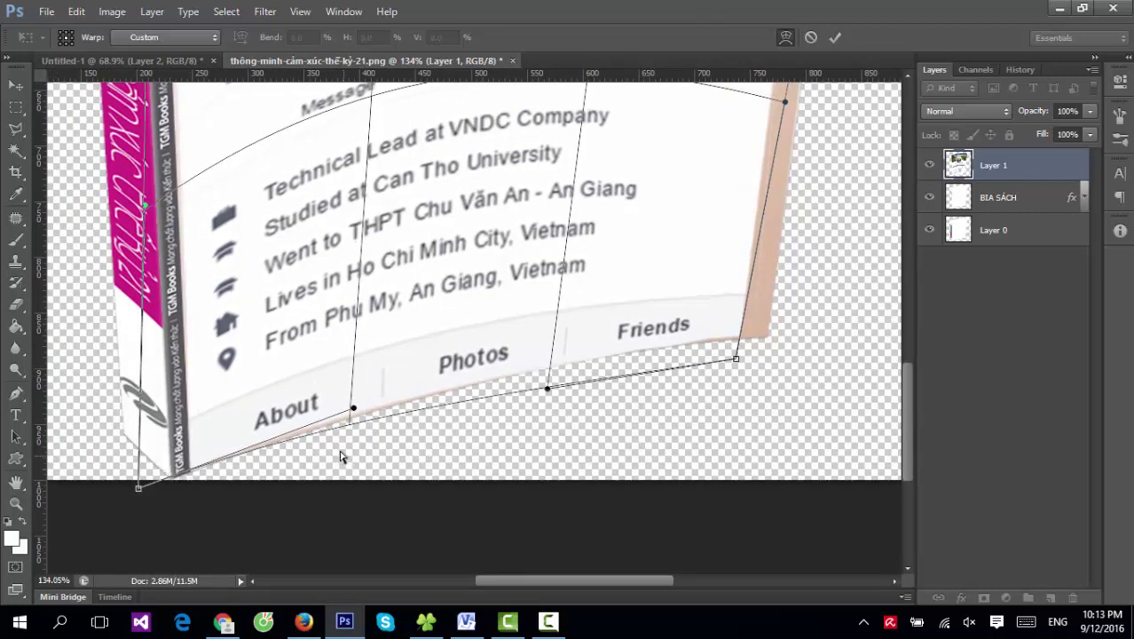
{"action": "left_click_drag", "start_coordinate": [353, 410], "coordinate": [354, 413]}
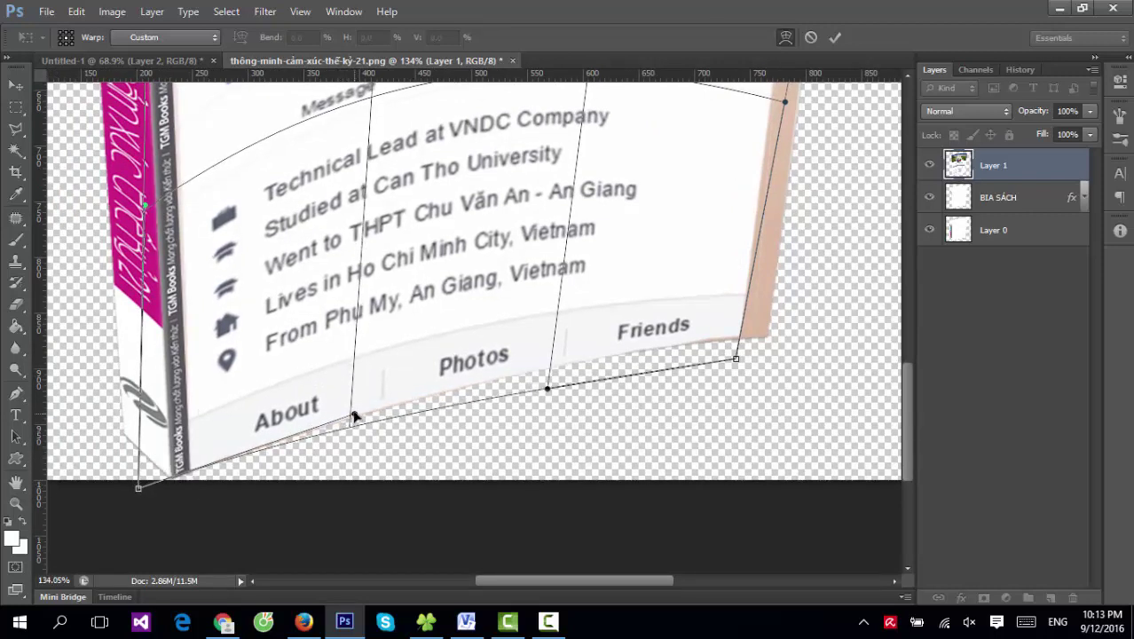
{"action": "scroll", "coordinate": [148, 489], "scroll_direction": "up", "scroll_amount": 2}
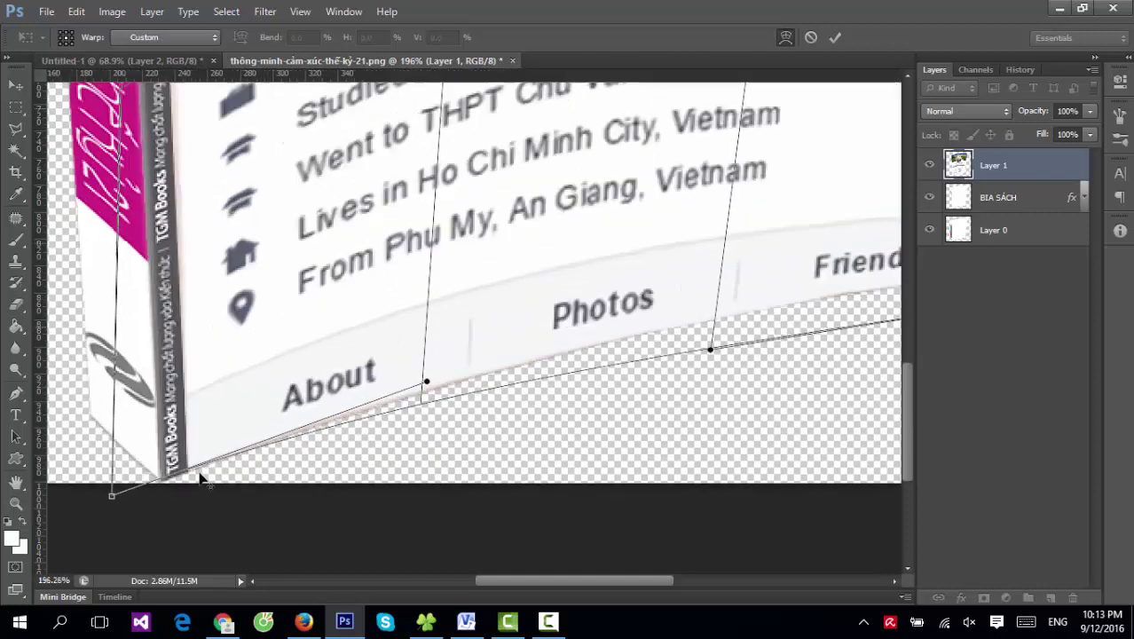
{"action": "left_click_drag", "start_coordinate": [112, 495], "coordinate": [113, 495]}
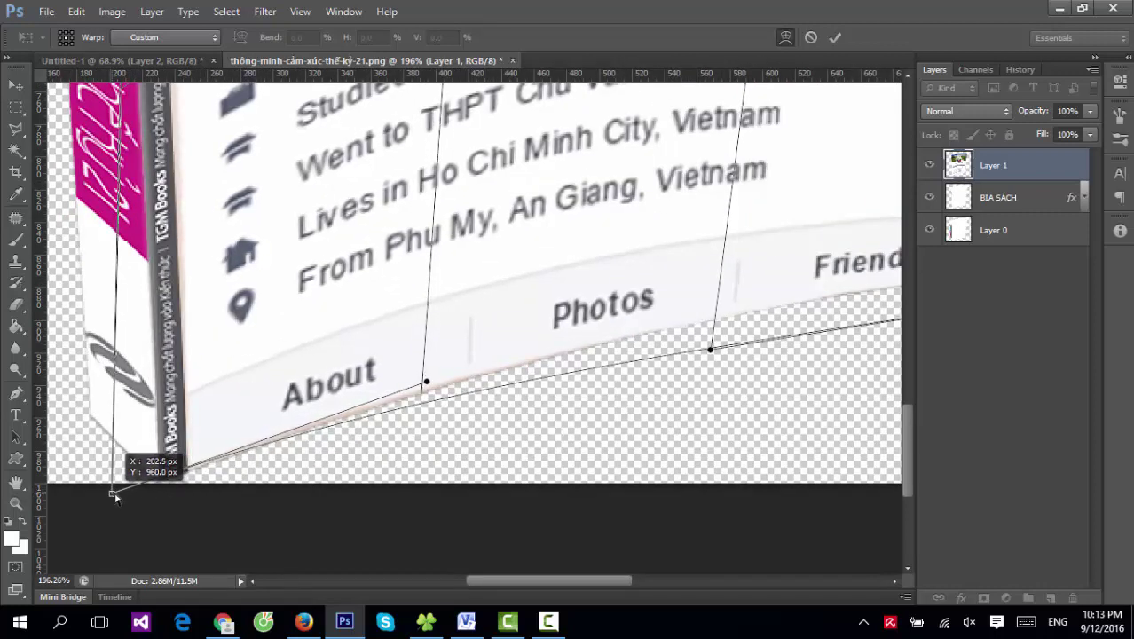
{"action": "left_click_drag", "start_coordinate": [426, 383], "coordinate": [430, 389]}
Step: Raise the bottom edge beneath Photos and pull the bottom-right corner slightly outward
{"action": "left_click_drag", "start_coordinate": [638, 293], "coordinate": [263, 343]}
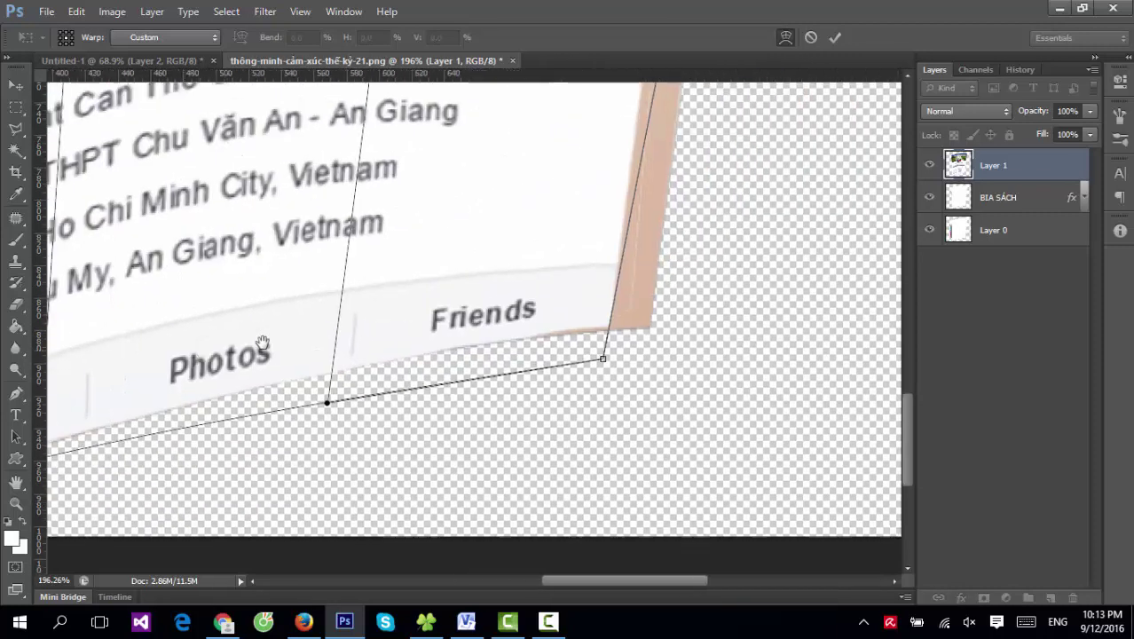
{"action": "left_click_drag", "start_coordinate": [329, 404], "coordinate": [332, 398]}
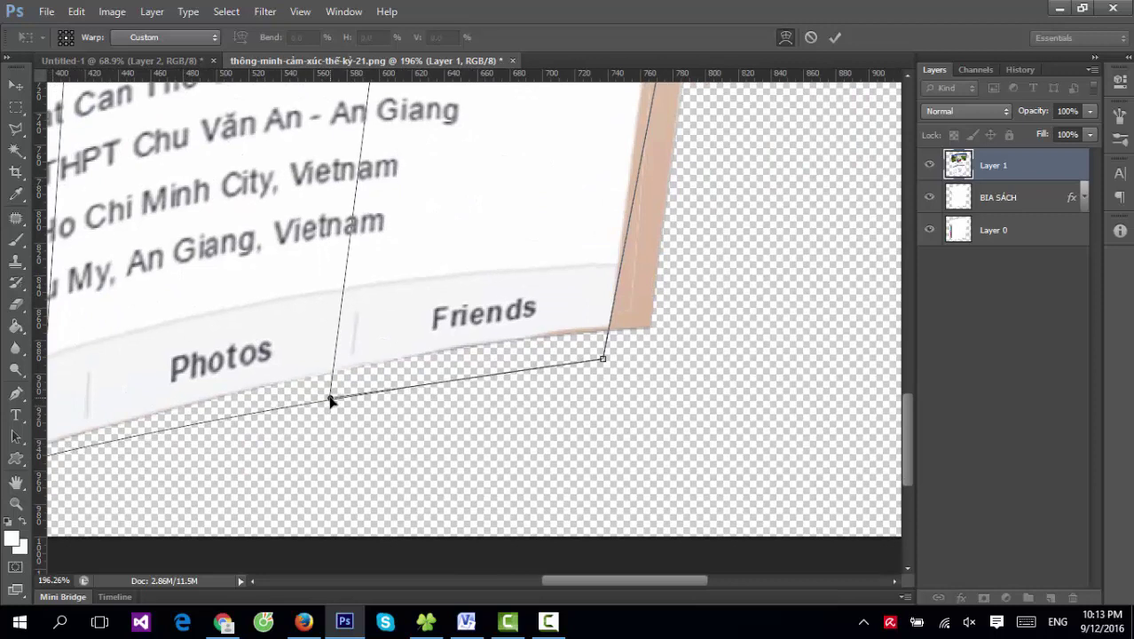
{"action": "left_click_drag", "start_coordinate": [604, 362], "coordinate": [605, 360]}
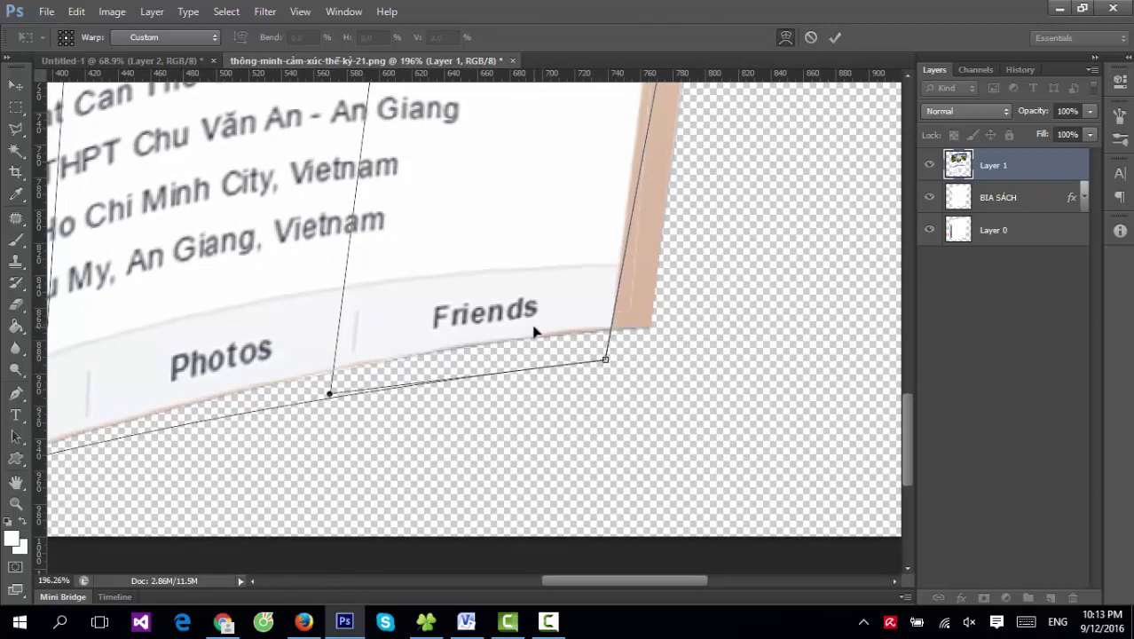
{"action": "left_click_drag", "start_coordinate": [600, 184], "coordinate": [608, 375]}
{"action": "scroll", "coordinate": [608, 337], "scroll_direction": "up", "scroll_amount": 5}
{"action": "scroll", "coordinate": [609, 302], "scroll_direction": "up", "scroll_amount": 2}
{"action": "scroll", "coordinate": [611, 303], "scroll_direction": "down", "scroll_amount": 5}
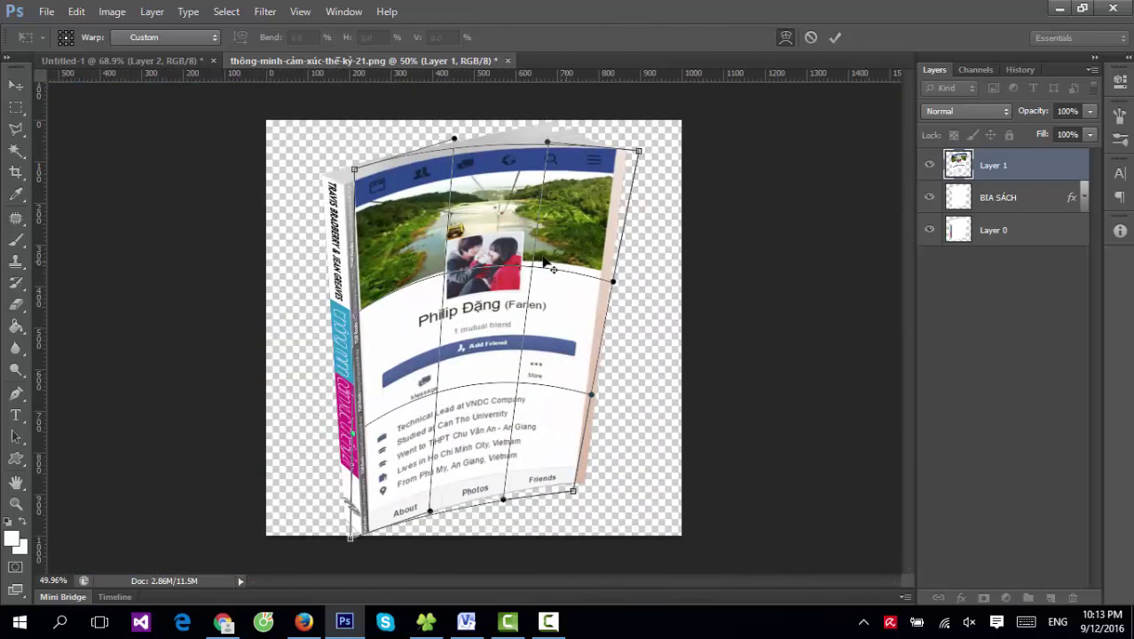
Step: Set the warp's top-left corner against the spine top and lower the top edge curve
{"action": "scroll", "coordinate": [426, 249], "scroll_direction": "up", "scroll_amount": 2}
{"action": "scroll", "coordinate": [413, 222], "scroll_direction": "up", "scroll_amount": 1}
{"action": "scroll", "coordinate": [409, 216], "scroll_direction": "up", "scroll_amount": 2}
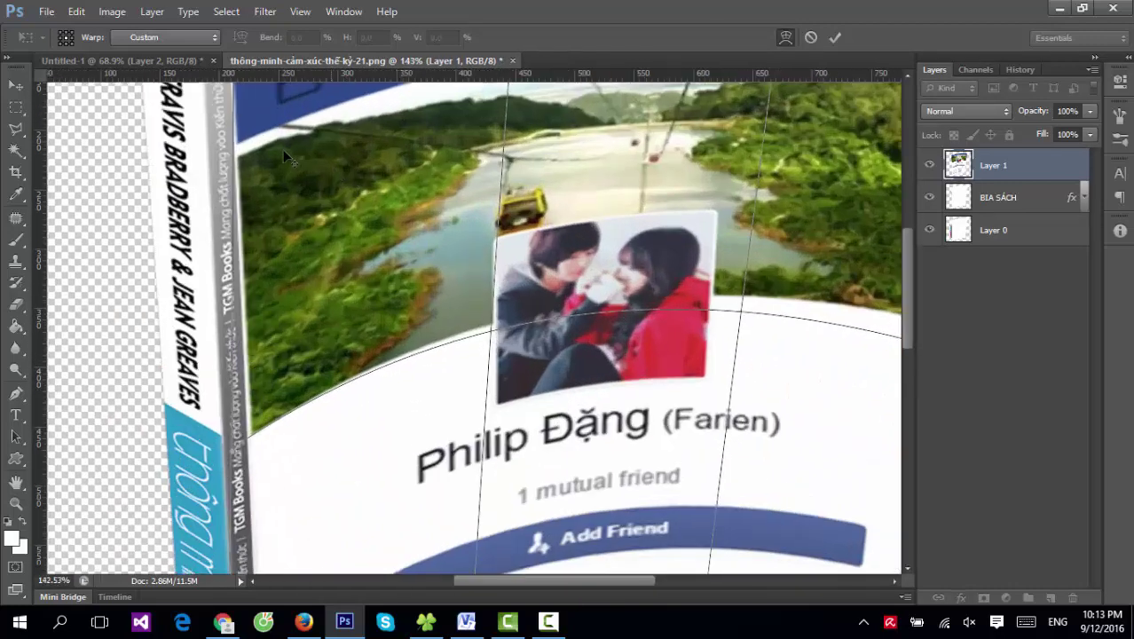
{"action": "scroll", "coordinate": [324, 188], "scroll_direction": "up", "scroll_amount": 2}
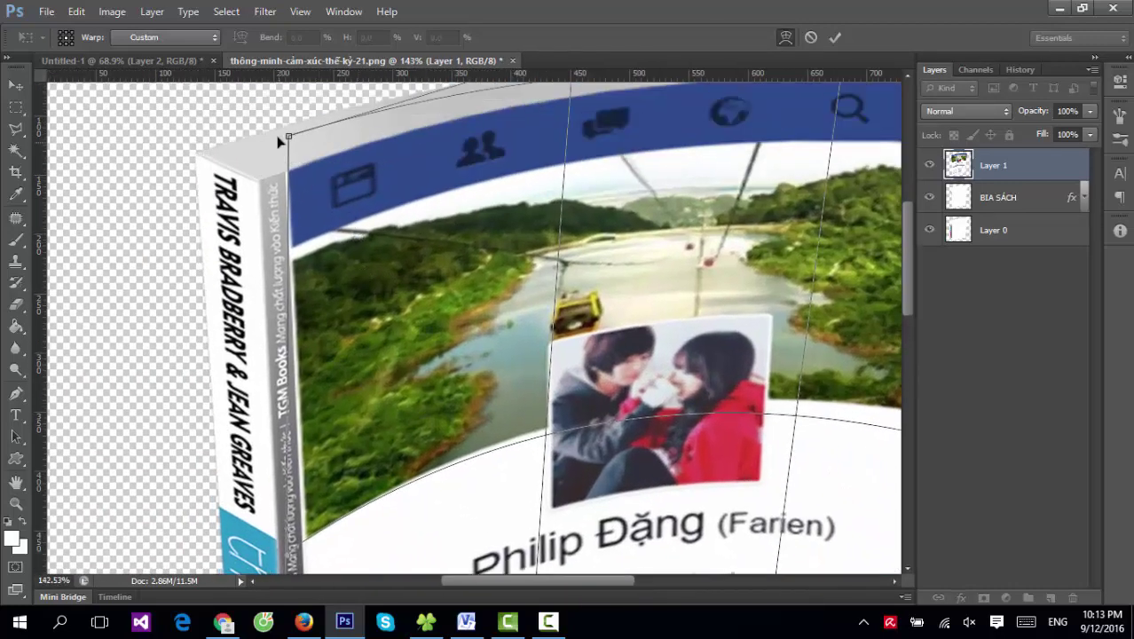
{"action": "left_click_drag", "start_coordinate": [289, 137], "coordinate": [280, 138]}
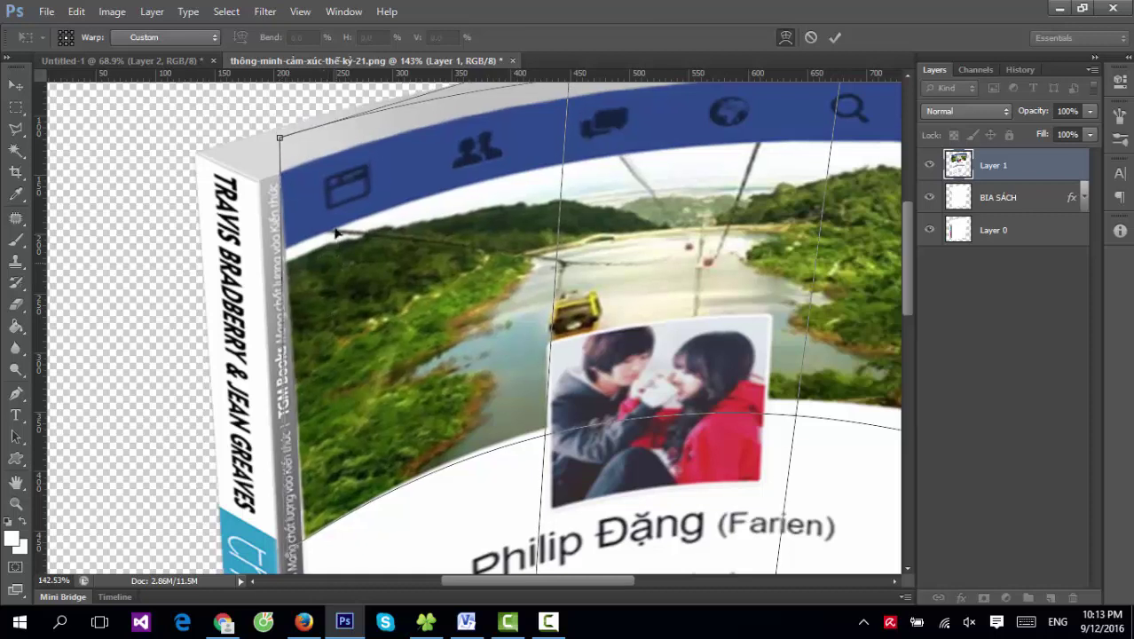
{"action": "left_click_drag", "start_coordinate": [280, 138], "coordinate": [289, 139]}
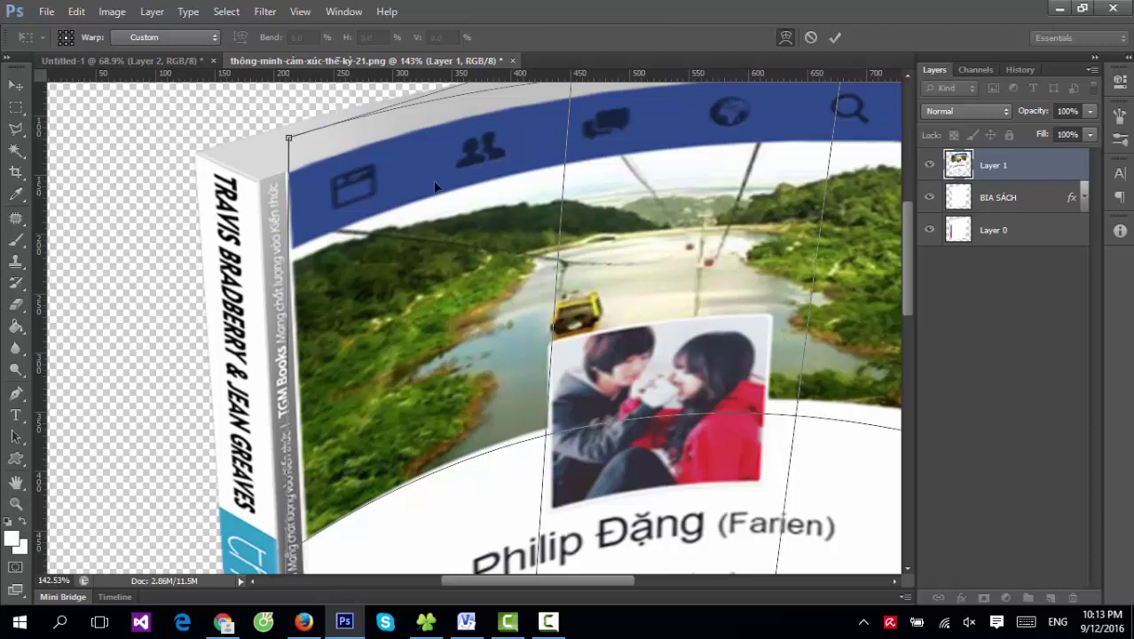
{"action": "left_click_drag", "start_coordinate": [615, 99], "coordinate": [558, 188]}
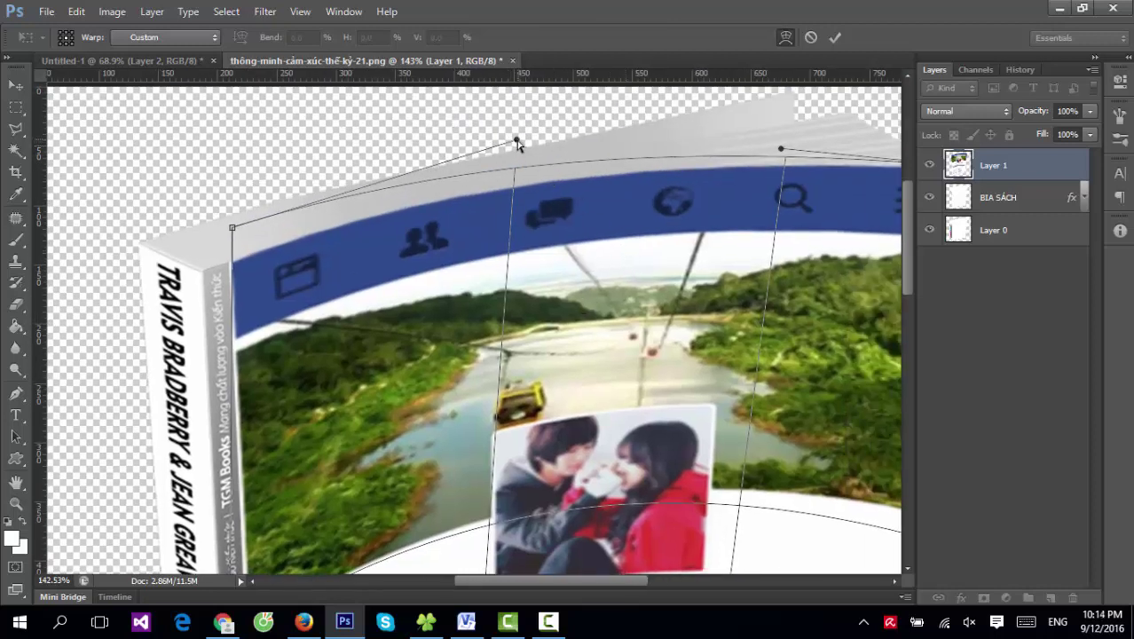
{"action": "left_click_drag", "start_coordinate": [517, 141], "coordinate": [517, 151]}
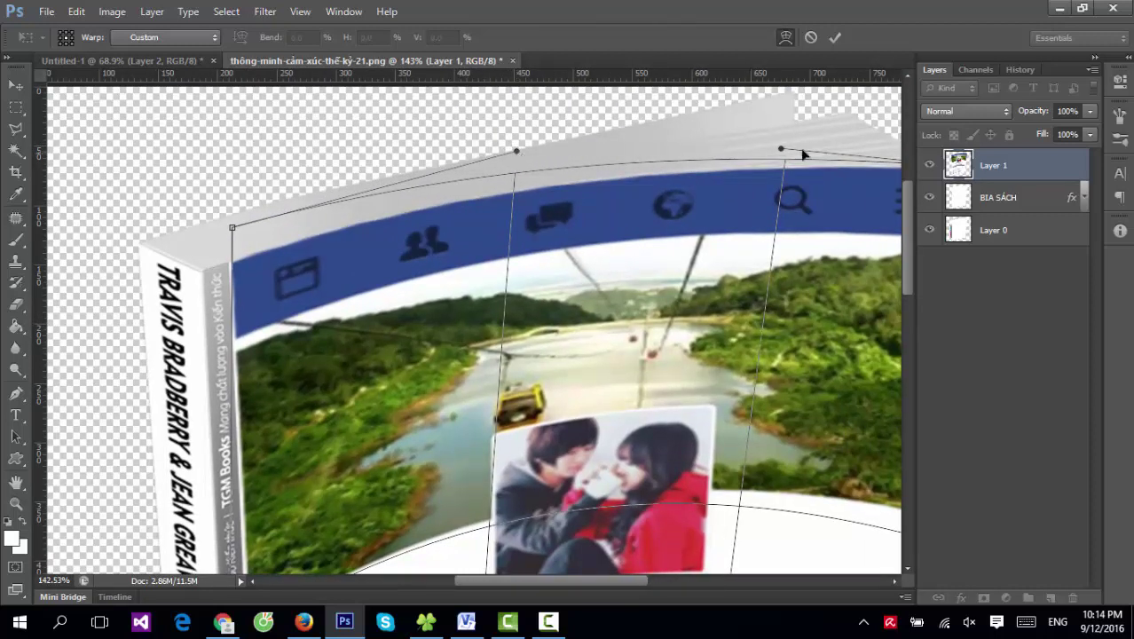
{"action": "left_click_drag", "start_coordinate": [782, 151], "coordinate": [404, 198]}
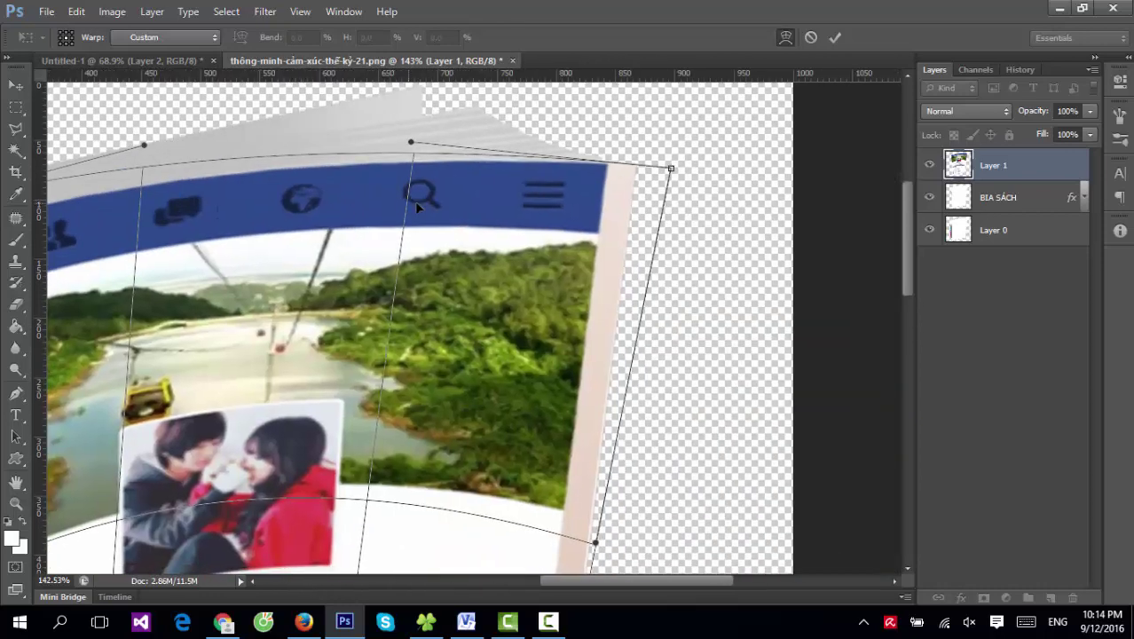
{"action": "scroll", "coordinate": [580, 337], "scroll_direction": "down", "scroll_amount": 3}
{"action": "scroll", "coordinate": [580, 409], "scroll_direction": "down", "scroll_amount": 2}
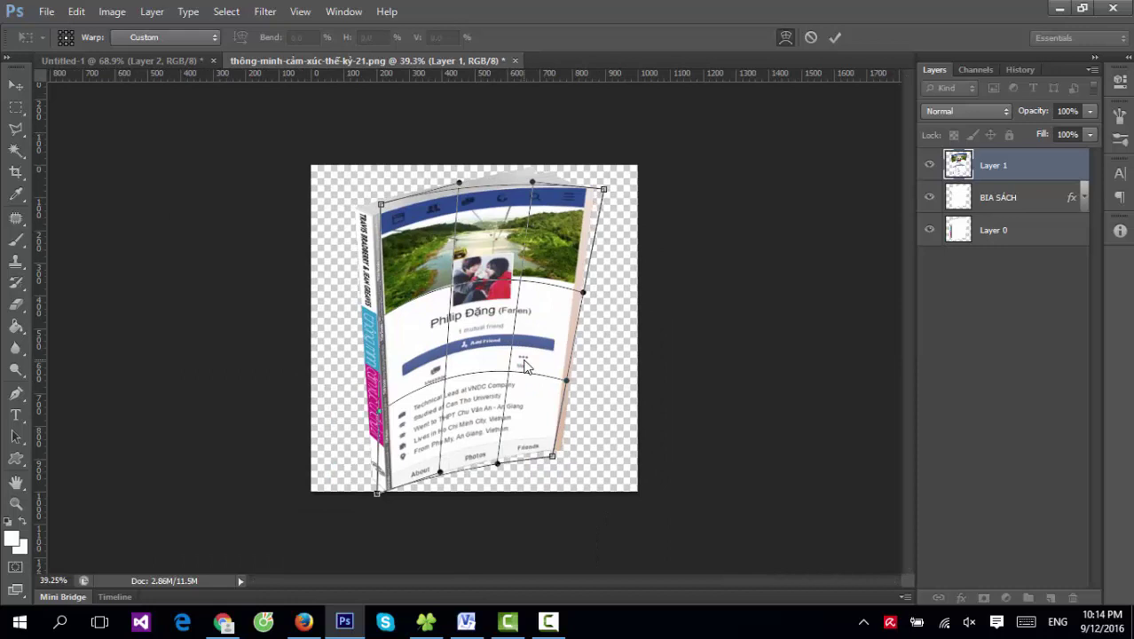
Step: Commit the warp so the profile card wraps the curved front cover
{"action": "key", "text": "alt+space"}
{"action": "key", "text": "Escape"}
{"action": "key", "text": "Return"}
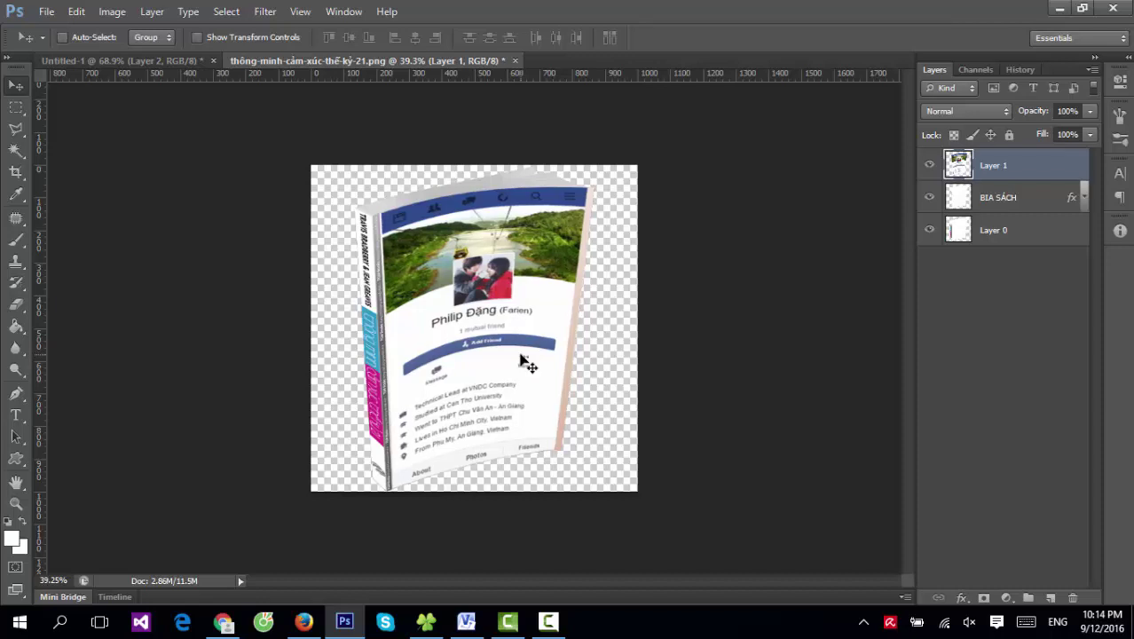
{"action": "scroll", "coordinate": [528, 364], "scroll_direction": "up", "scroll_amount": 1}
{"action": "scroll", "coordinate": [533, 357], "scroll_direction": "up", "scroll_amount": 2}
{"action": "key", "text": "Left"}
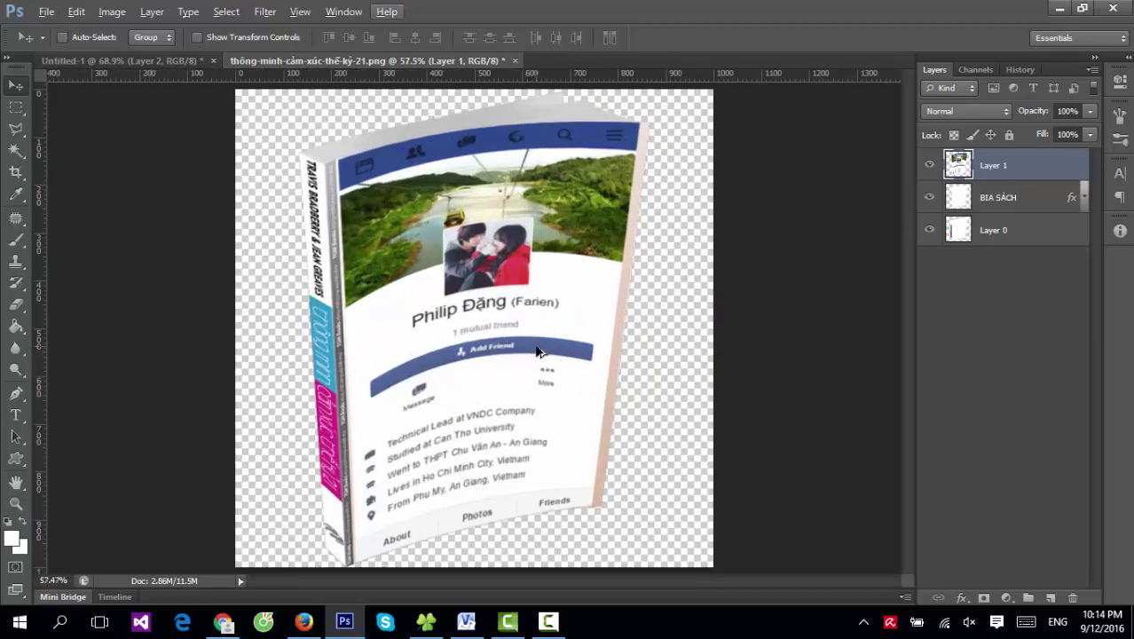
{"action": "key", "text": "Left"}
{"action": "key", "text": "Escape"}
Step: Nudge the warped front cover two pixels left toward the spine
{"action": "key", "text": "Left"}
{"action": "key", "text": "Left"}
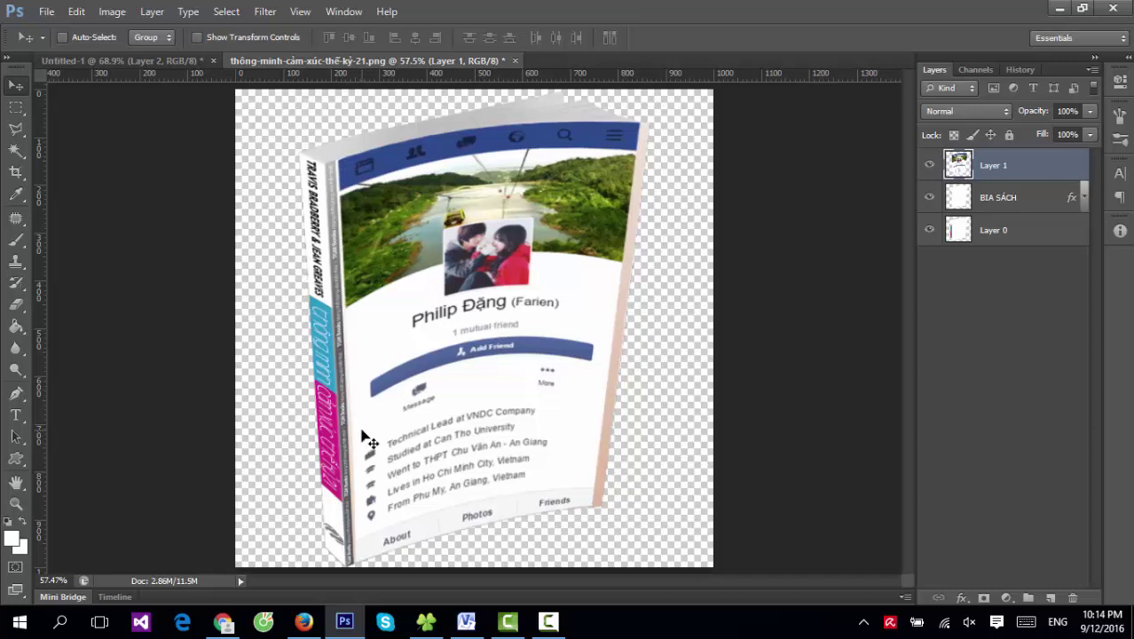
{"action": "key", "text": "Left"}
{"action": "key", "text": "Left"}
{"action": "key", "text": "Left"}
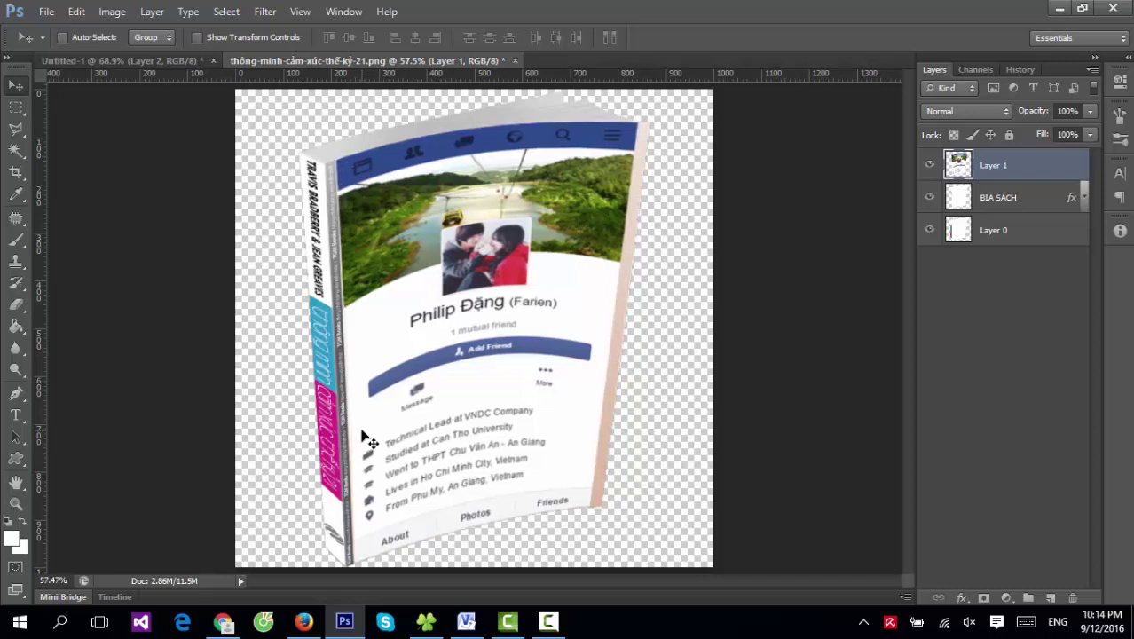
{"action": "key", "text": "Down"}
{"action": "key", "text": "Up"}
{"action": "scroll", "coordinate": [644, 342], "scroll_direction": "down", "scroll_amount": 1, "text": "alt"}
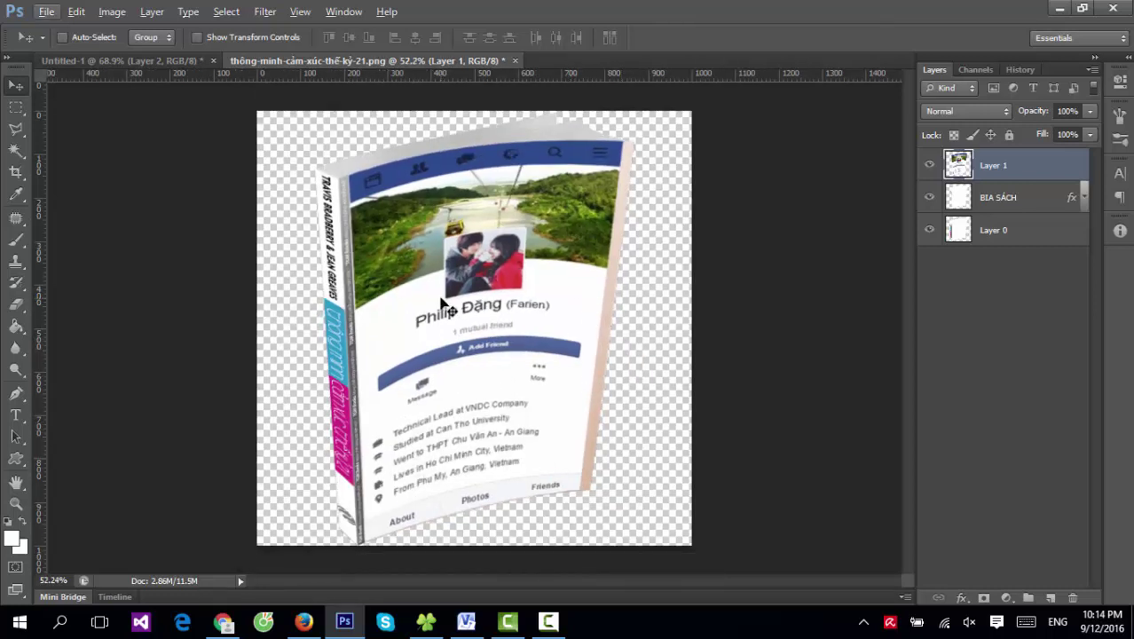
{"action": "left_click", "coordinate": [977, 110]}
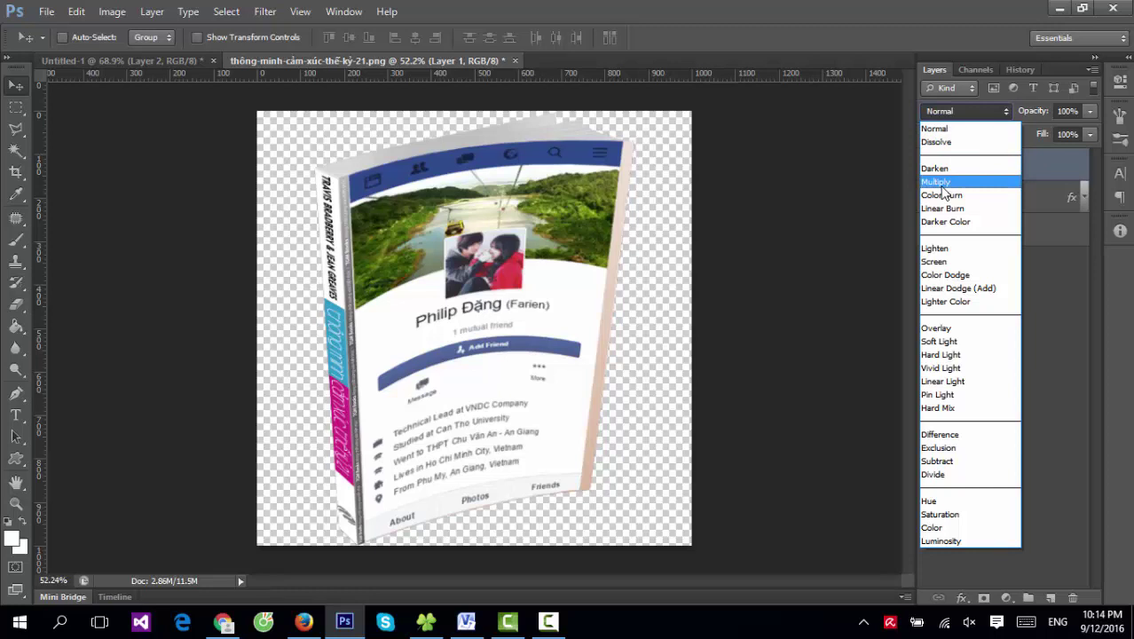
Step: Set Layer 1's blend mode to Multiply and zoom the view out to 50%
{"action": "left_click", "coordinate": [942, 184]}
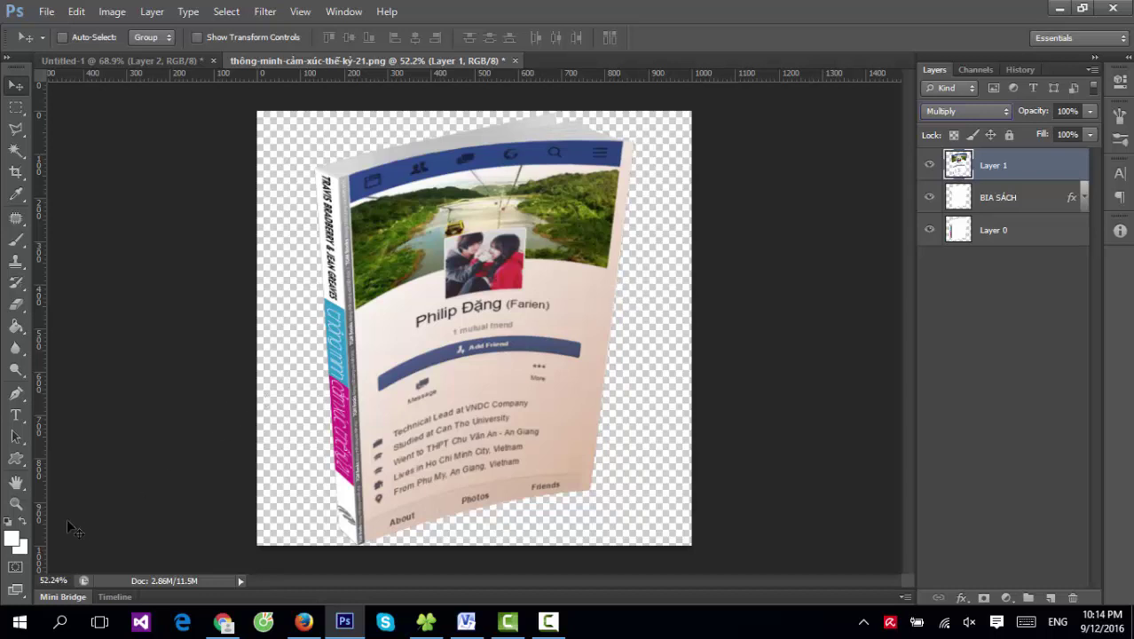
{"action": "left_click", "coordinate": [16, 504]}
{"action": "left_click", "coordinate": [476, 350], "text": "alt"}
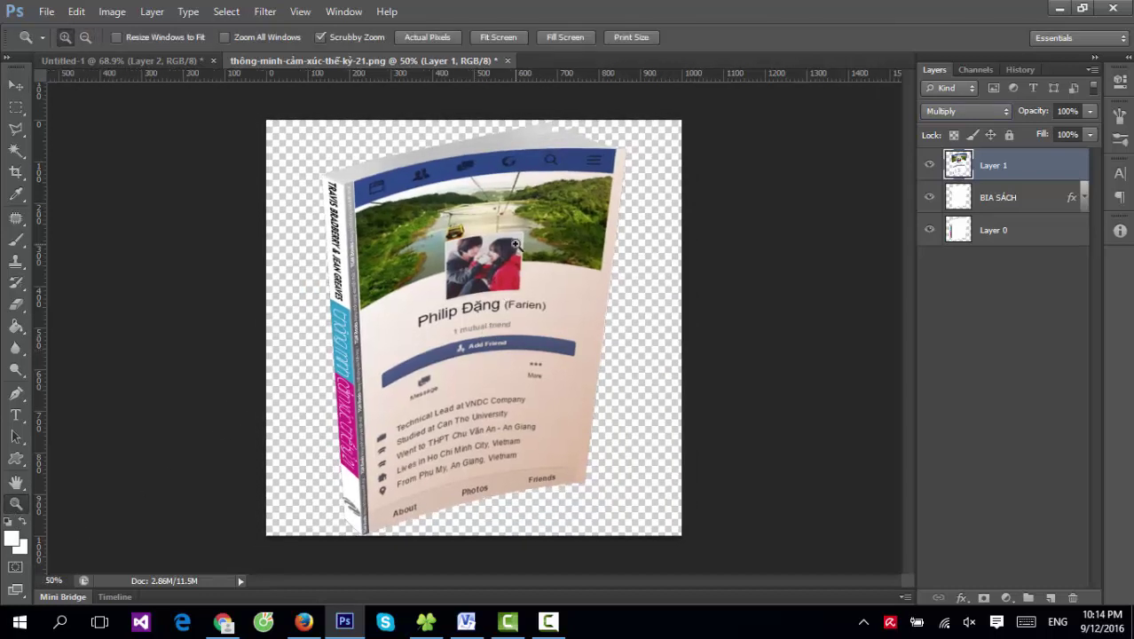
{"action": "left_click", "coordinate": [16, 85]}
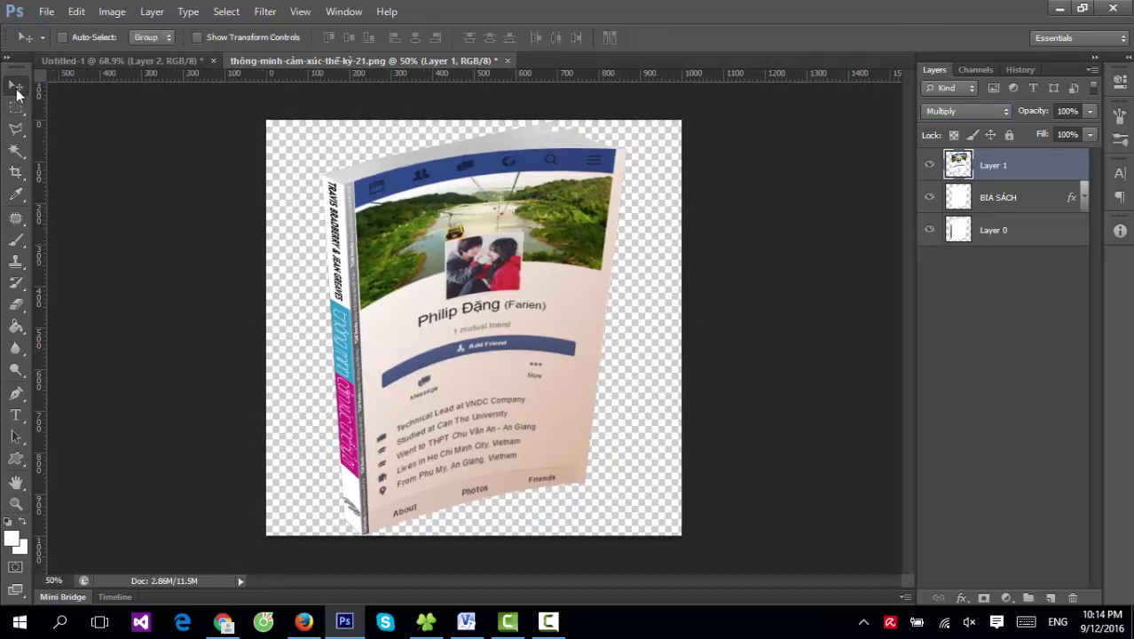
{"action": "key", "text": "ctrl+l"}
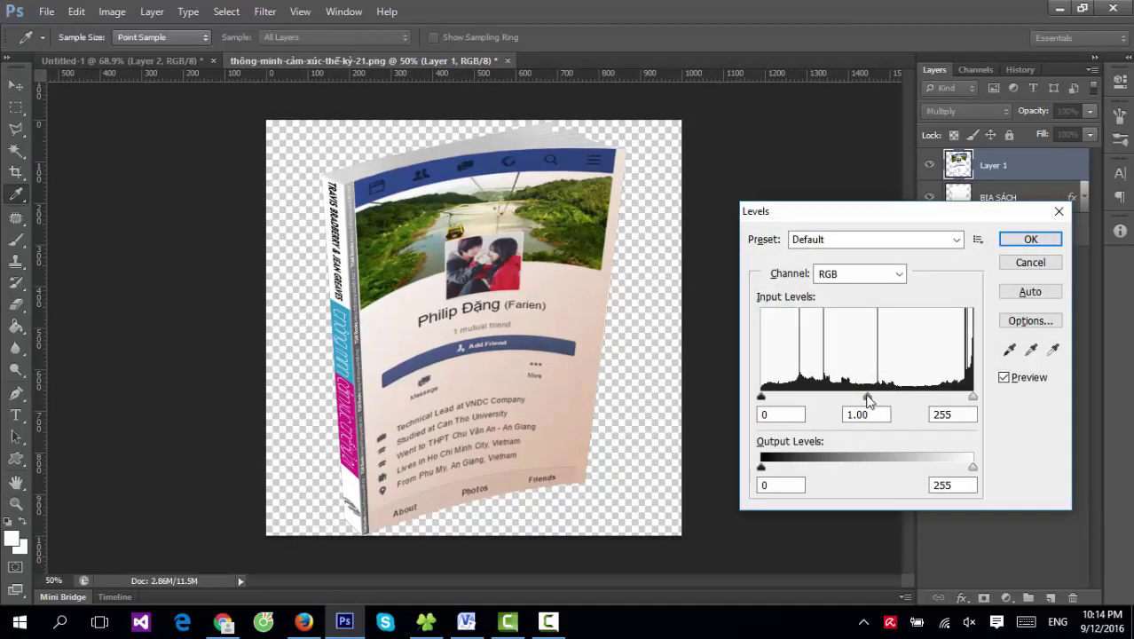
Step: Apply a Levels midtone of 0.87 to Layer 1, redoing an initial 0.74 attempt
{"action": "left_click_drag", "start_coordinate": [867, 397], "coordinate": [889, 400]}
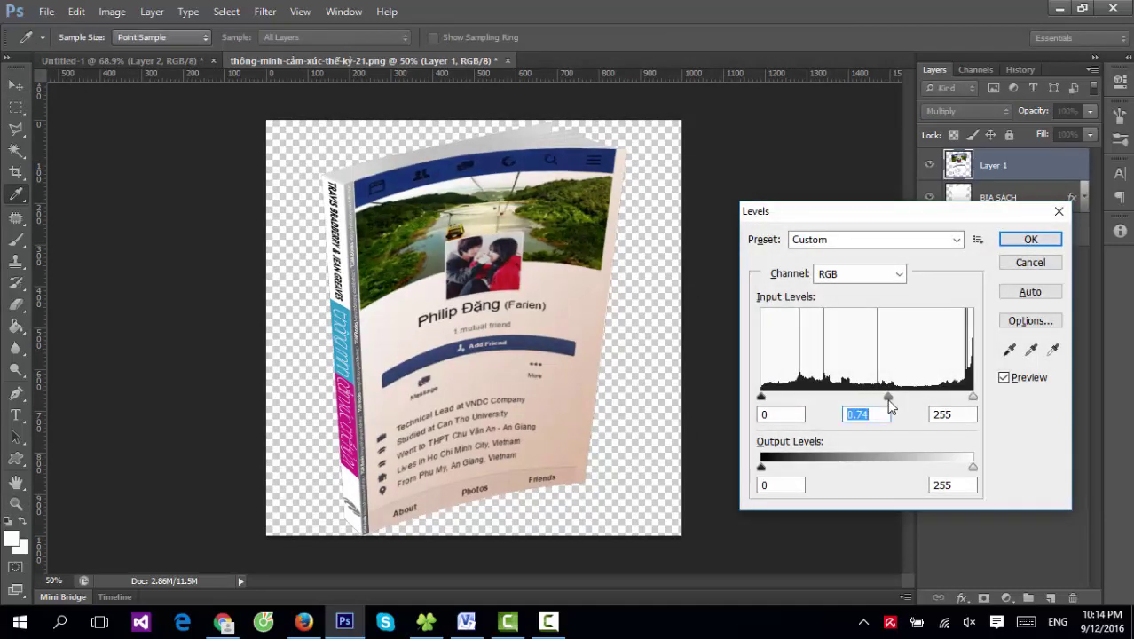
{"action": "key", "text": "Return"}
{"action": "left_click", "coordinate": [111, 12]}
{"action": "mouse_move", "coordinate": [137, 54]}
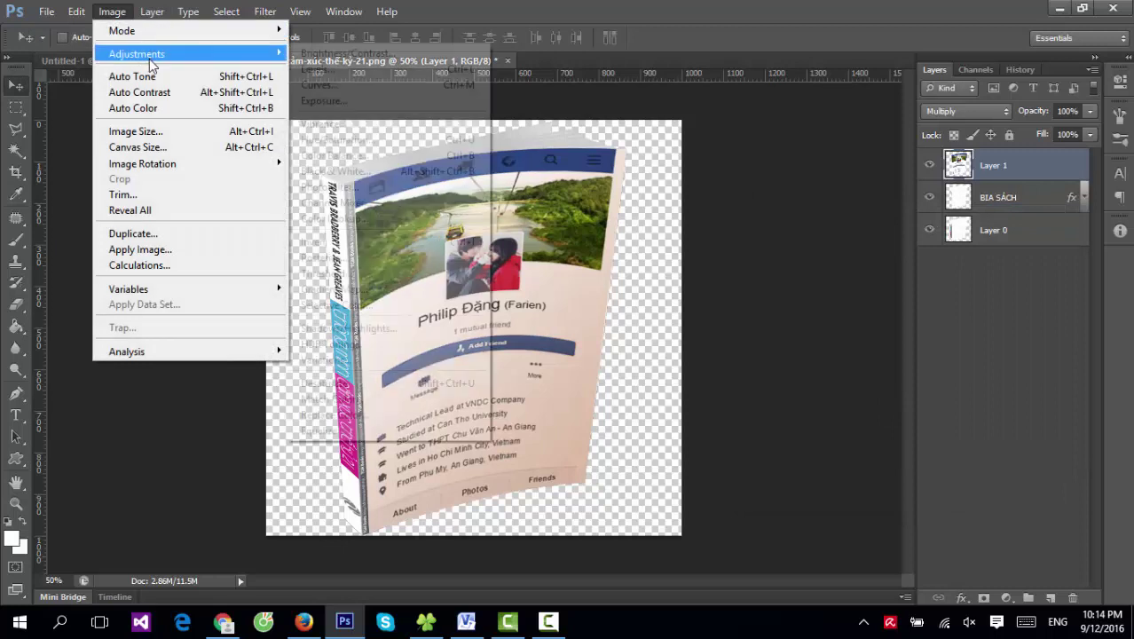
{"action": "left_click", "coordinate": [342, 68]}
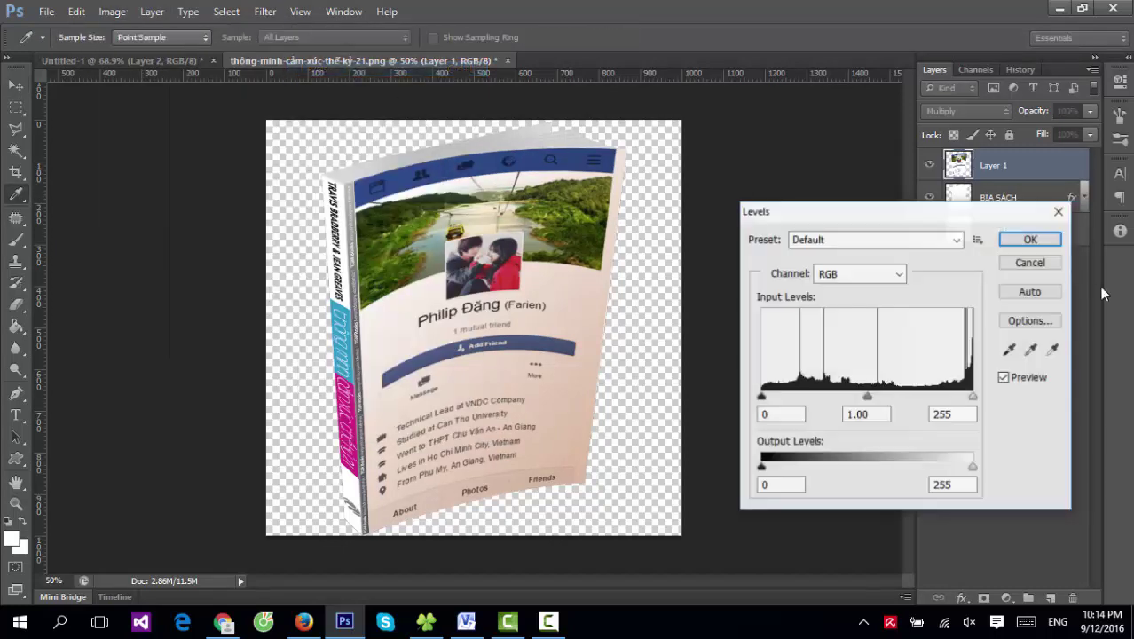
{"action": "left_click_drag", "start_coordinate": [867, 398], "coordinate": [877, 397]}
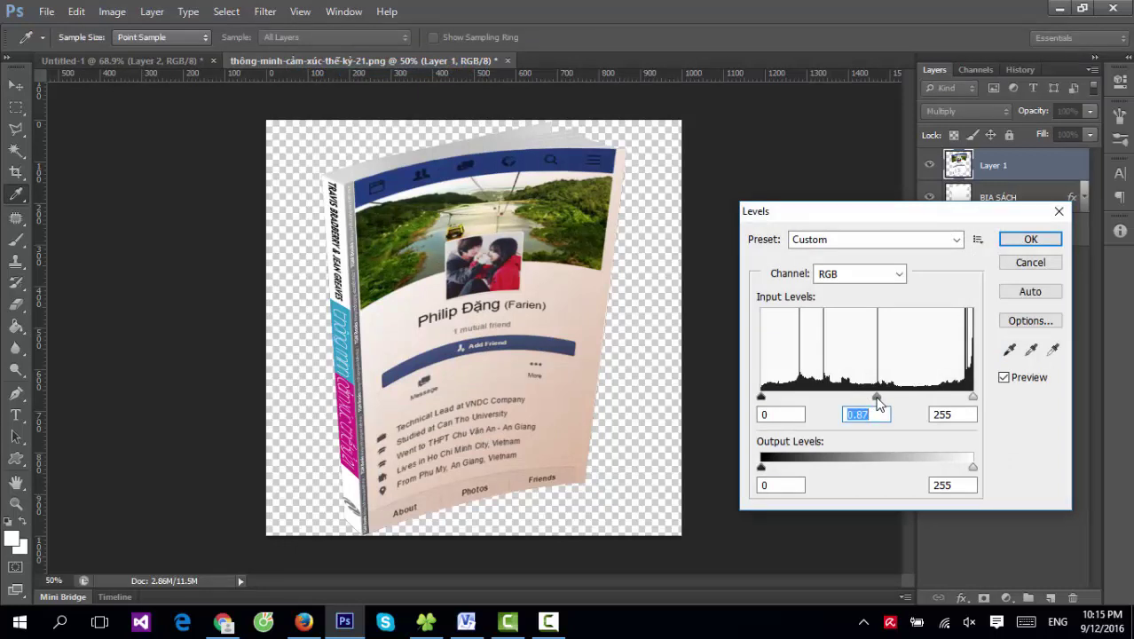
{"action": "left_click", "coordinate": [1031, 240]}
{"action": "key", "text": "v"}
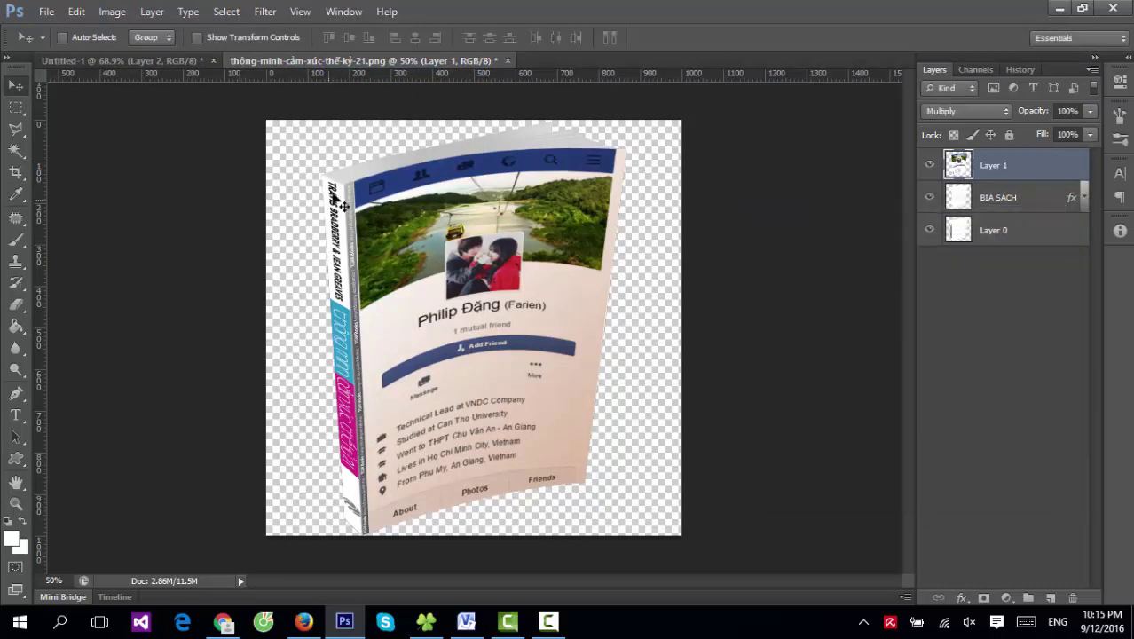
Step: Apply Brightness/Contrast to the mockup with brightness 26 and contrast 25
{"action": "left_click", "coordinate": [112, 12]}
{"action": "mouse_move", "coordinate": [137, 54]}
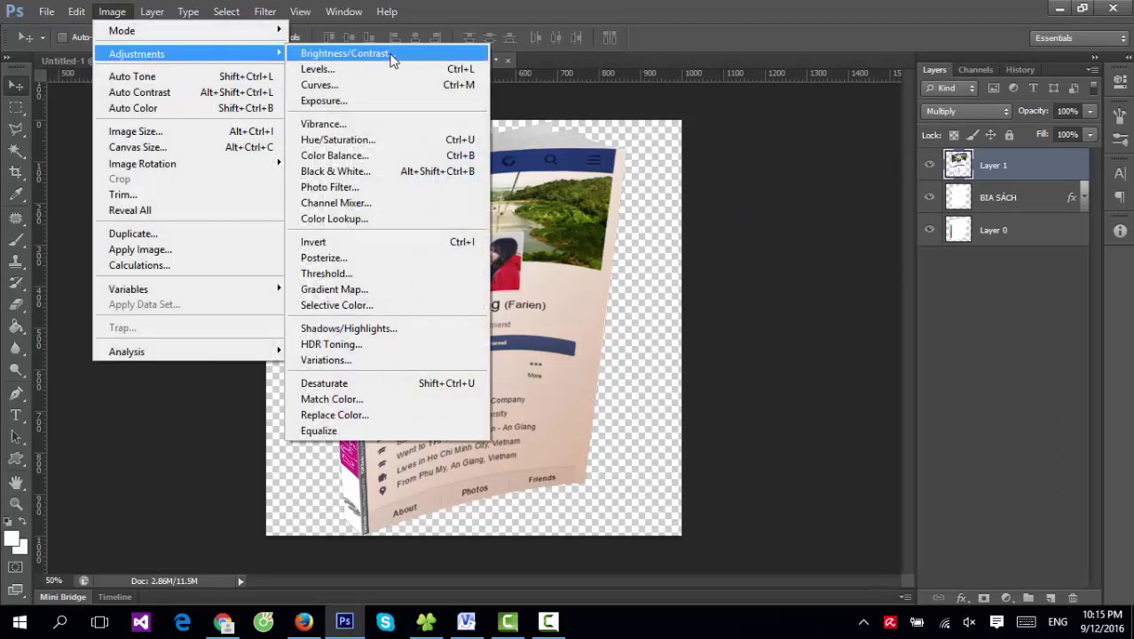
{"action": "left_click", "coordinate": [391, 55]}
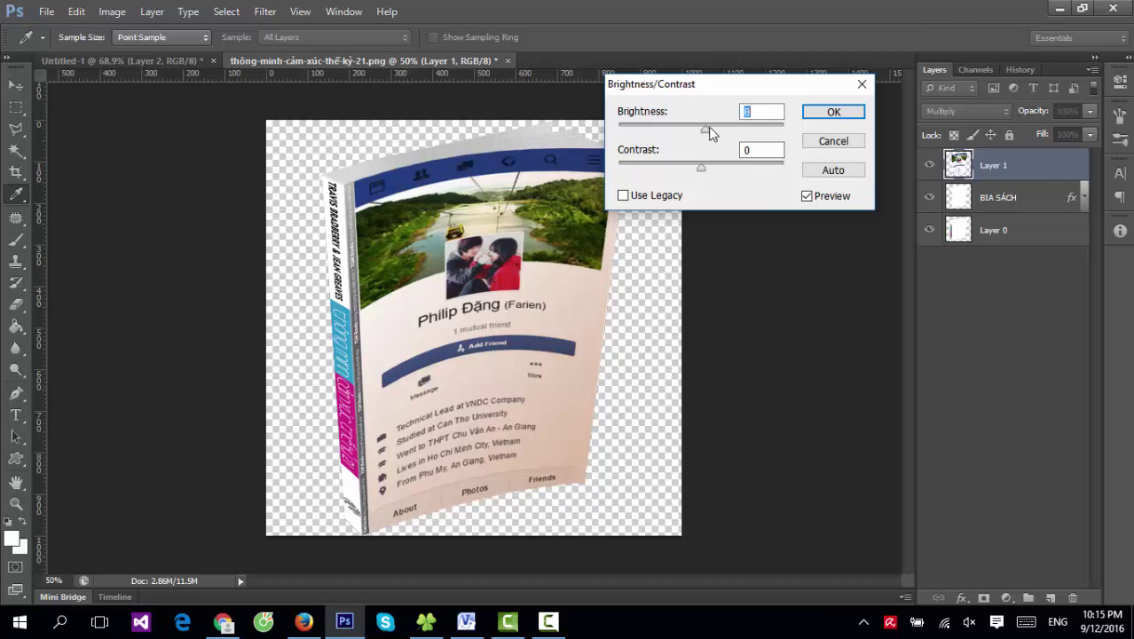
{"action": "mouse_move", "coordinate": [710, 133]}
{"action": "left_mouse_down"}
{"action": "mouse_move", "coordinate": [717, 168]}
{"action": "mouse_move", "coordinate": [732, 167]}
{"action": "left_mouse_up"}
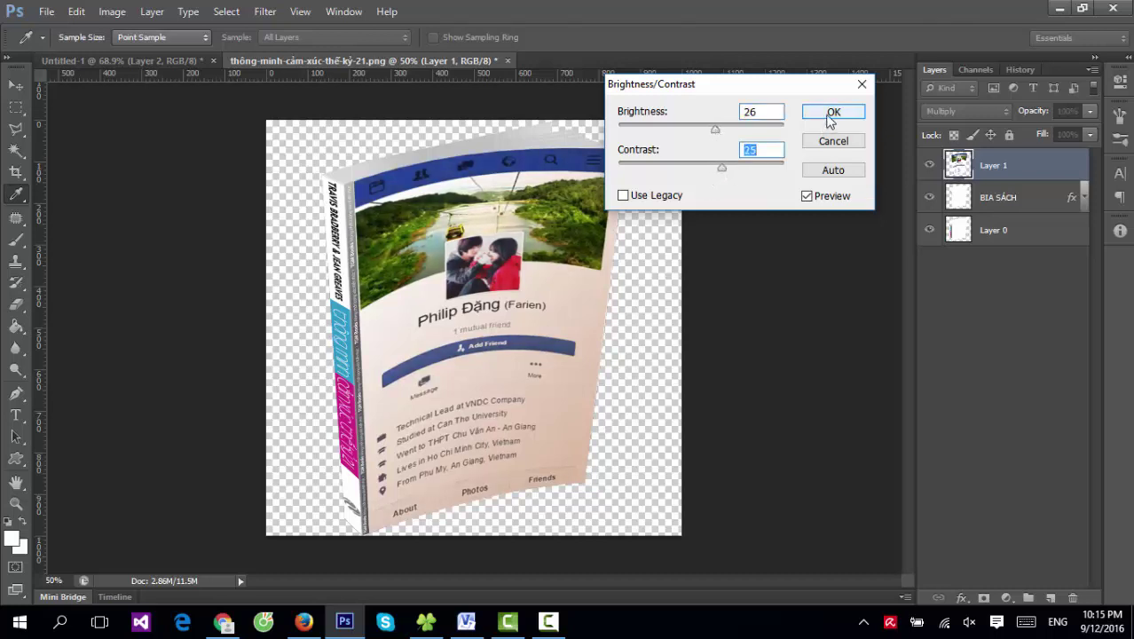
{"action": "left_click", "coordinate": [831, 115]}
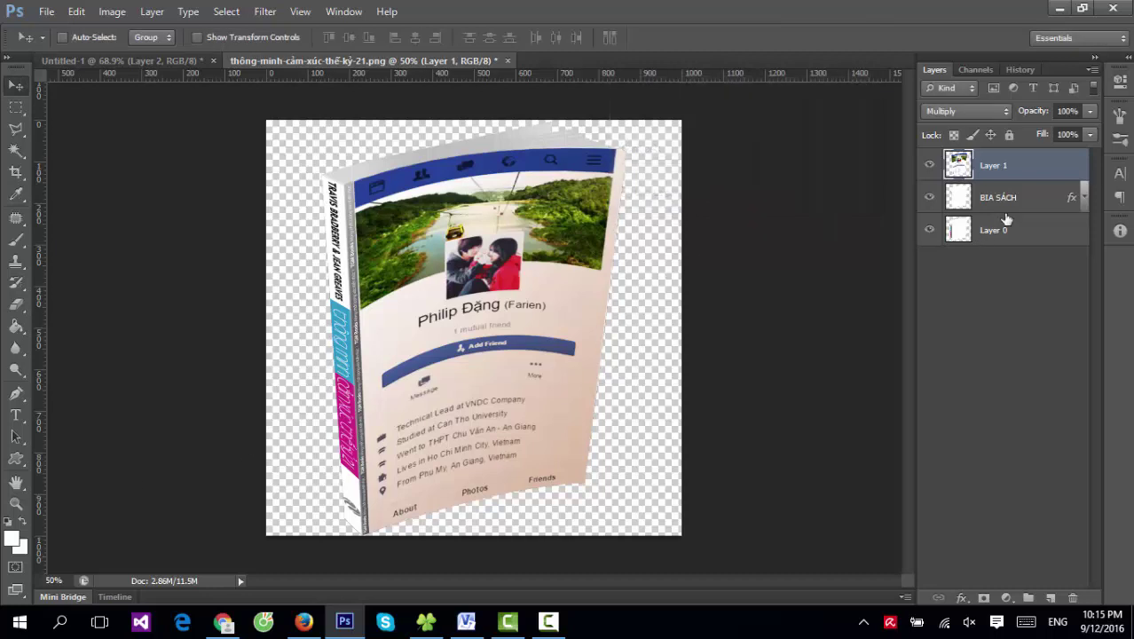
Step: Compare with the original snapshot in History, then return to the latest edited state
{"action": "left_click", "coordinate": [1025, 71]}
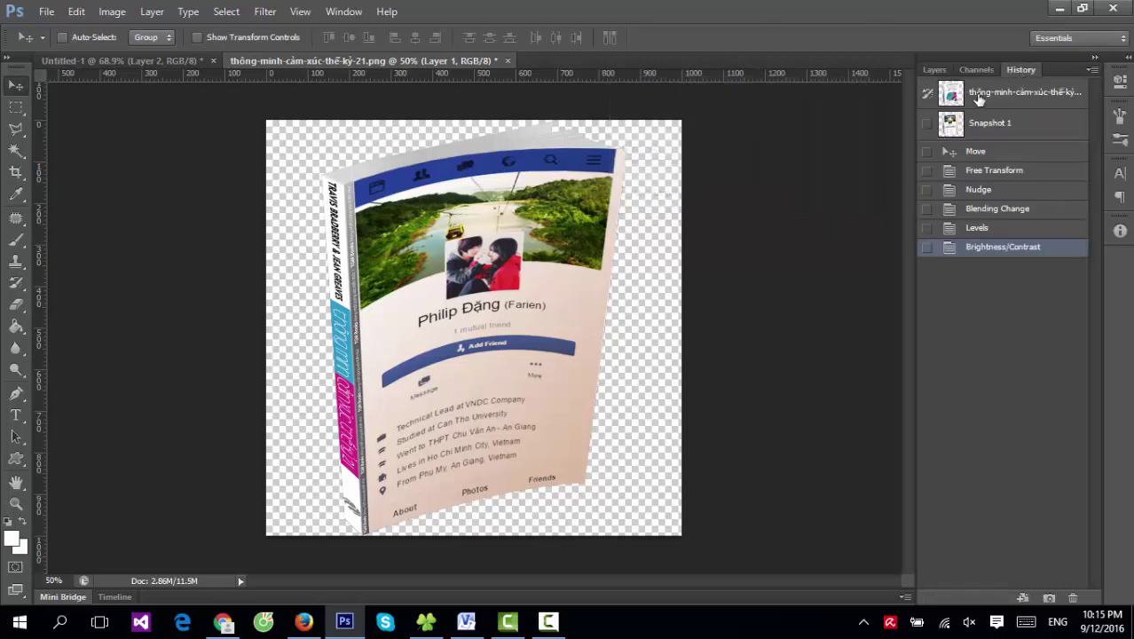
{"action": "left_click", "coordinate": [979, 96]}
{"action": "left_click", "coordinate": [997, 248]}
Step: Save the book mockup as PNG named Profile-bia in Downloads, then close the document
{"action": "left_click", "coordinate": [934, 69]}
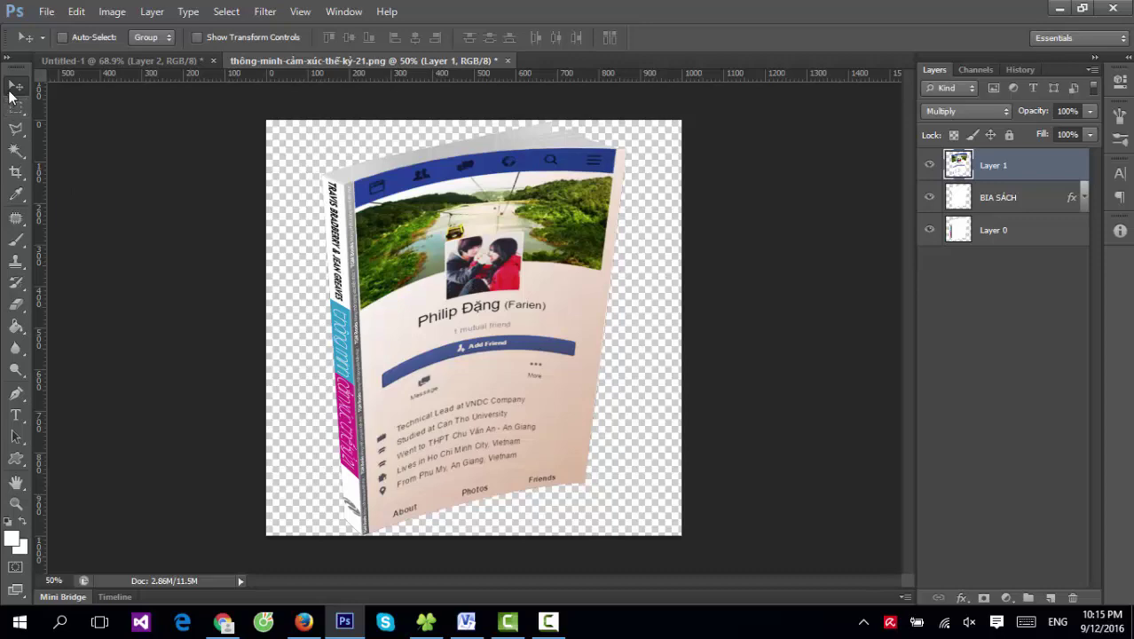
{"action": "left_click", "coordinate": [45, 13]}
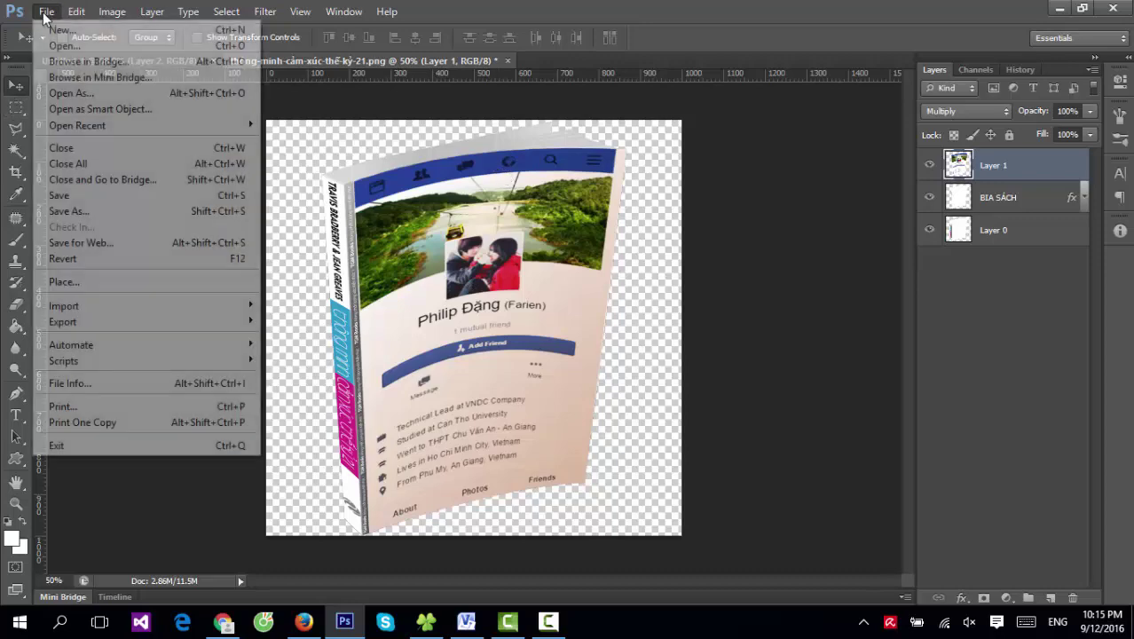
{"action": "left_click", "coordinate": [67, 213]}
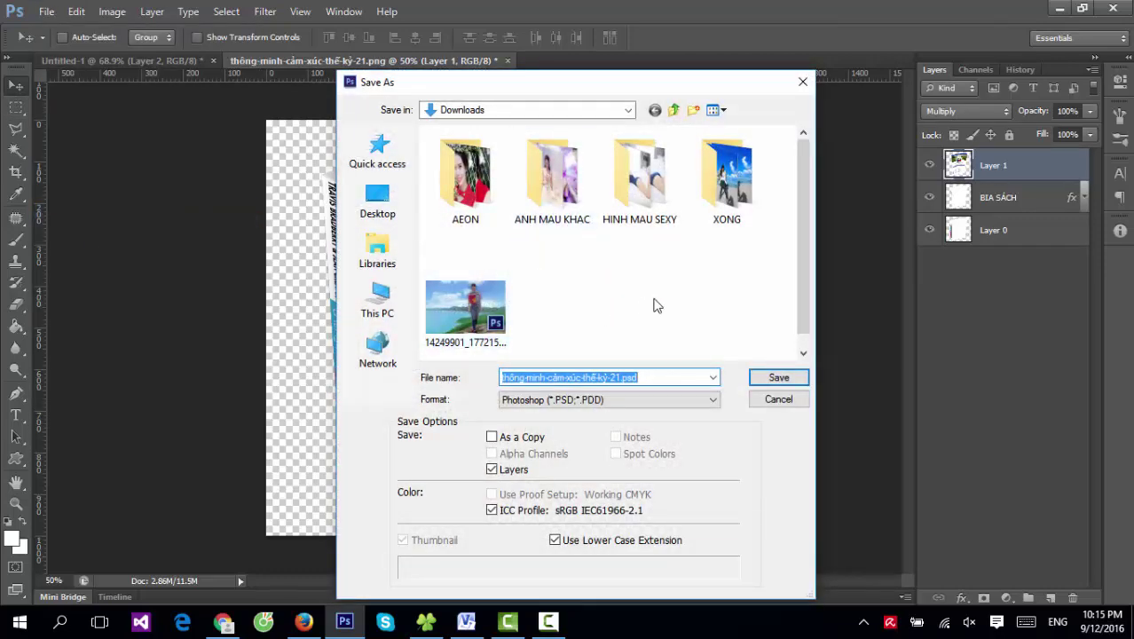
{"action": "left_click", "coordinate": [656, 305]}
{"action": "scroll", "coordinate": [689, 297], "scroll_direction": "down", "scroll_amount": 1}
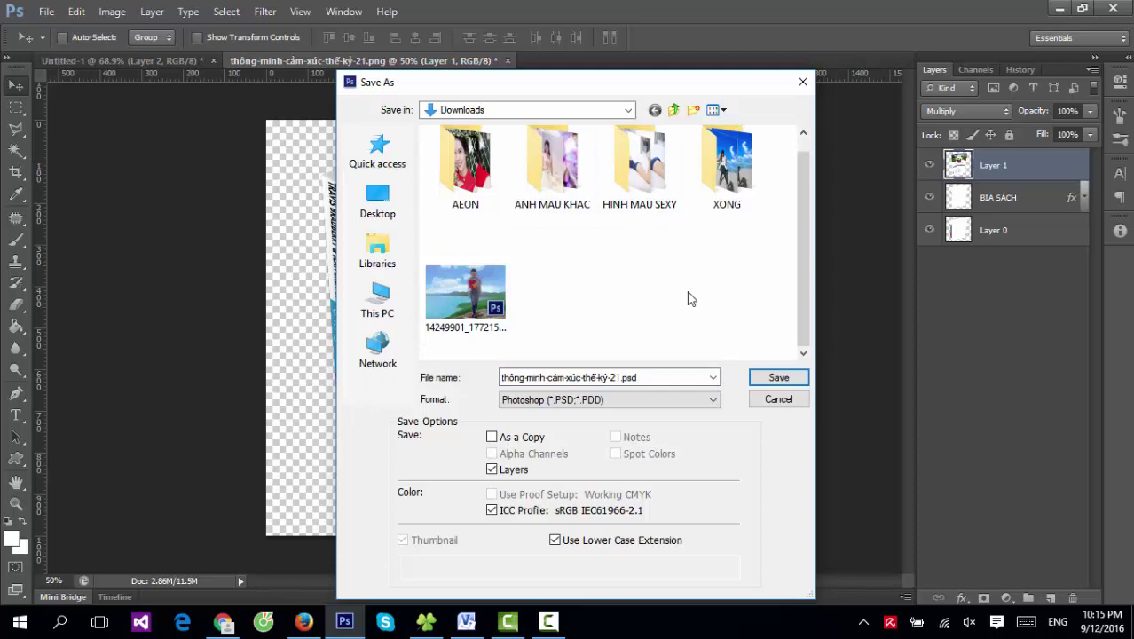
{"action": "left_click", "coordinate": [648, 402]}
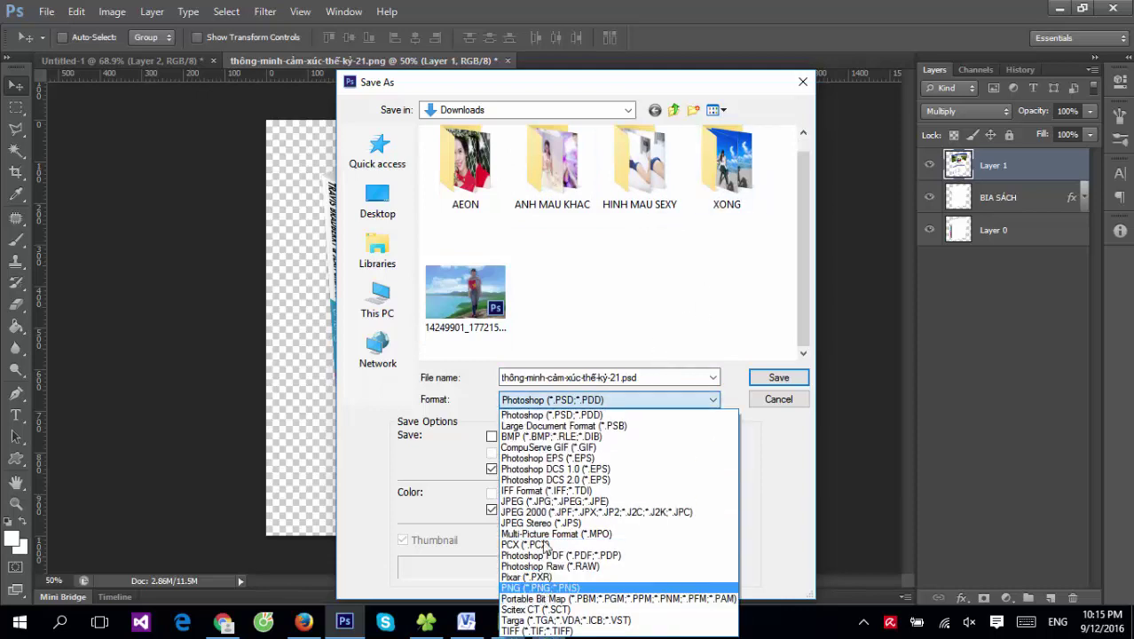
{"action": "left_click", "coordinate": [543, 588]}
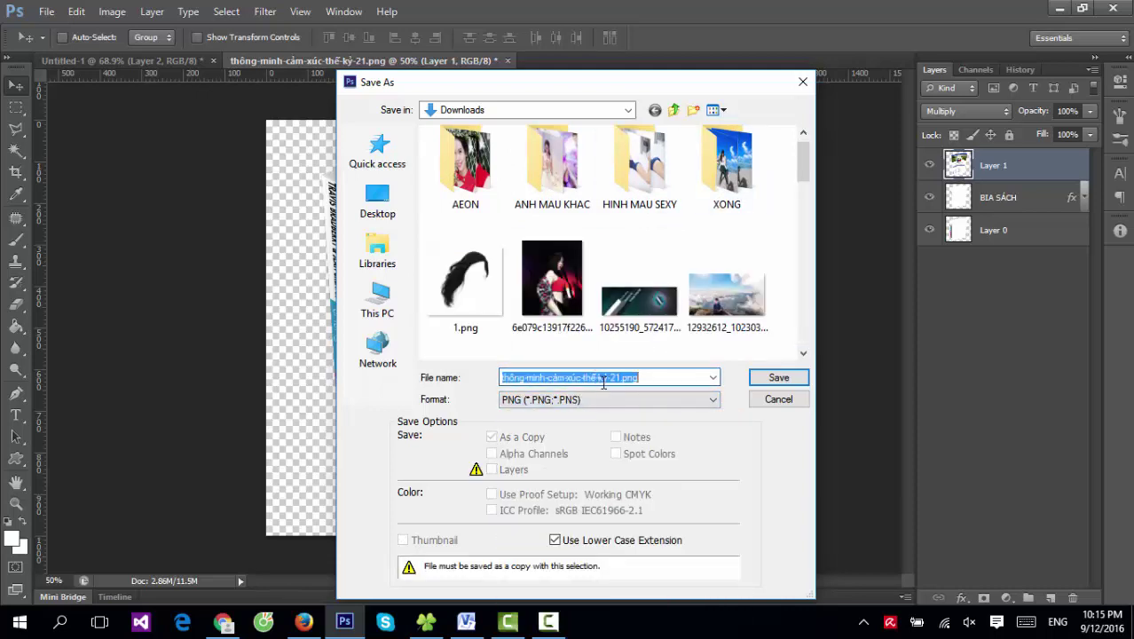
{"action": "type", "text": "Profile-bia"}
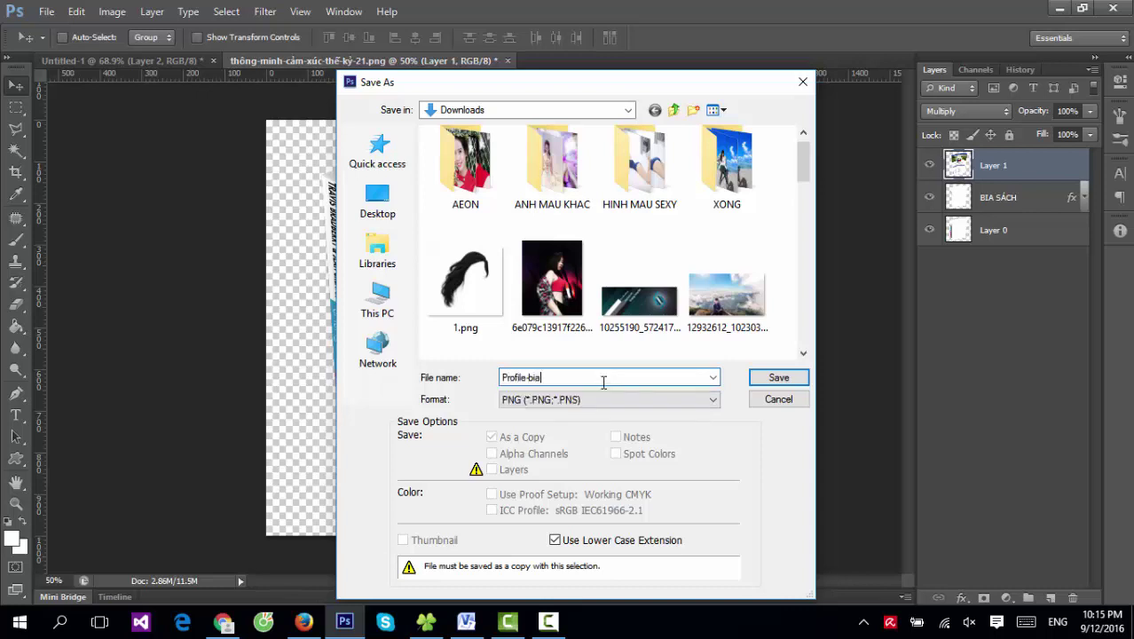
{"action": "type", "text": "ch"}
{"action": "key", "text": "Return"}
{"action": "key", "text": "Return"}
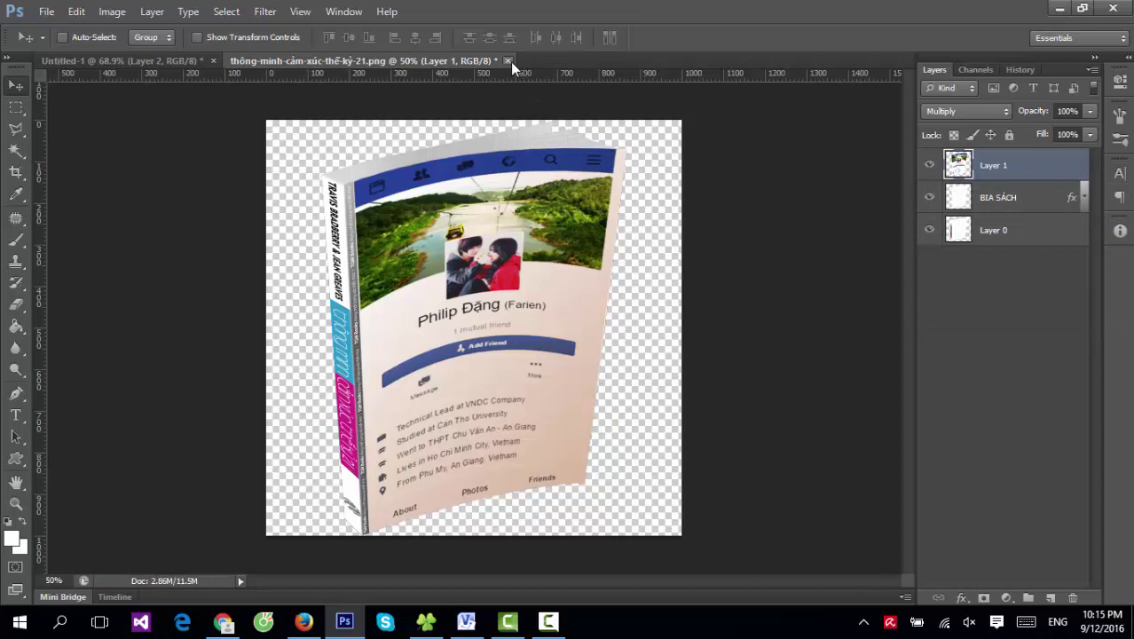
{"action": "left_click", "coordinate": [507, 60]}
Step: Discard the layered book version and drag the sanwa projector JPG from Downloads into Photoshop
{"action": "left_click", "coordinate": [571, 256]}
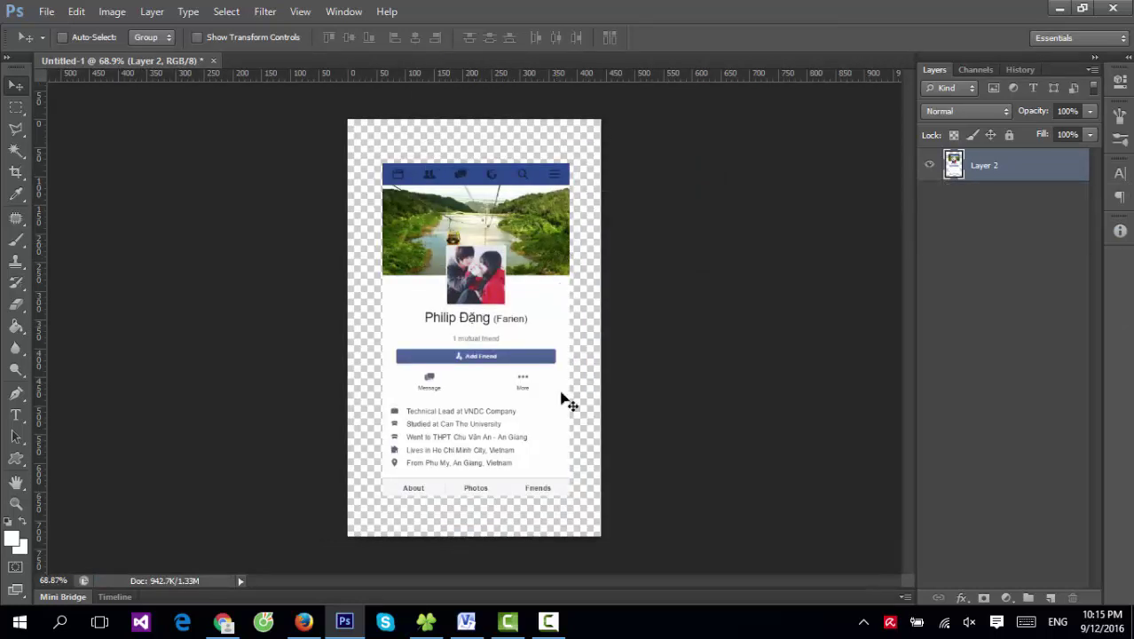
{"action": "left_click", "coordinate": [427, 621]}
{"action": "scroll", "coordinate": [683, 444], "scroll_direction": "up", "scroll_amount": 5}
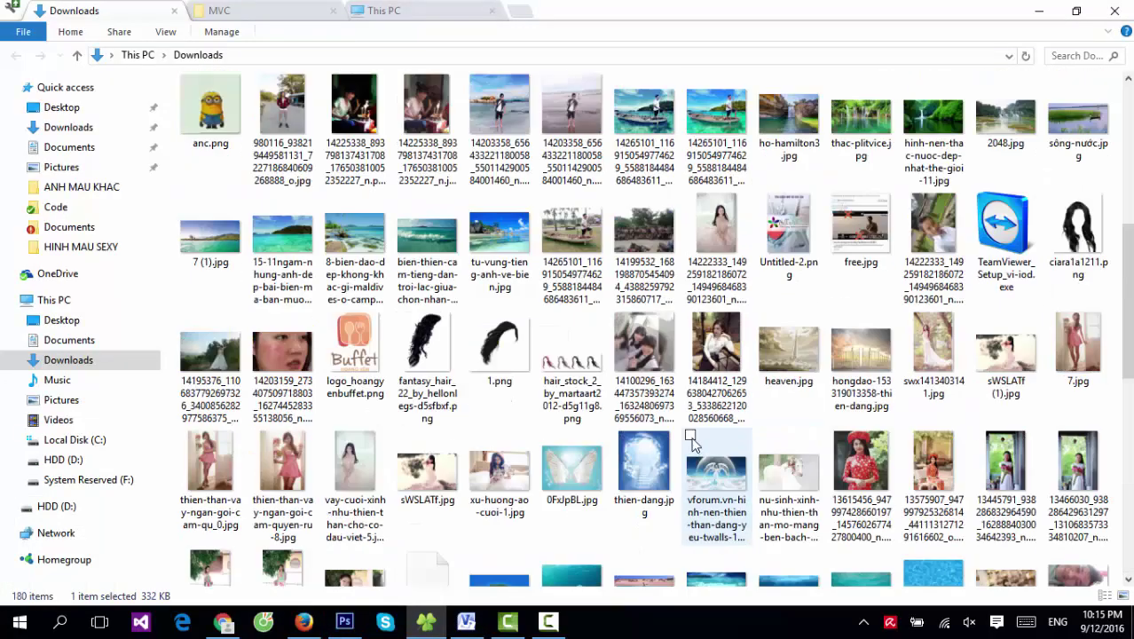
{"action": "scroll", "coordinate": [683, 444], "scroll_direction": "up", "scroll_amount": 5}
{"action": "left_click_drag", "start_coordinate": [559, 167], "coordinate": [463, 329]}
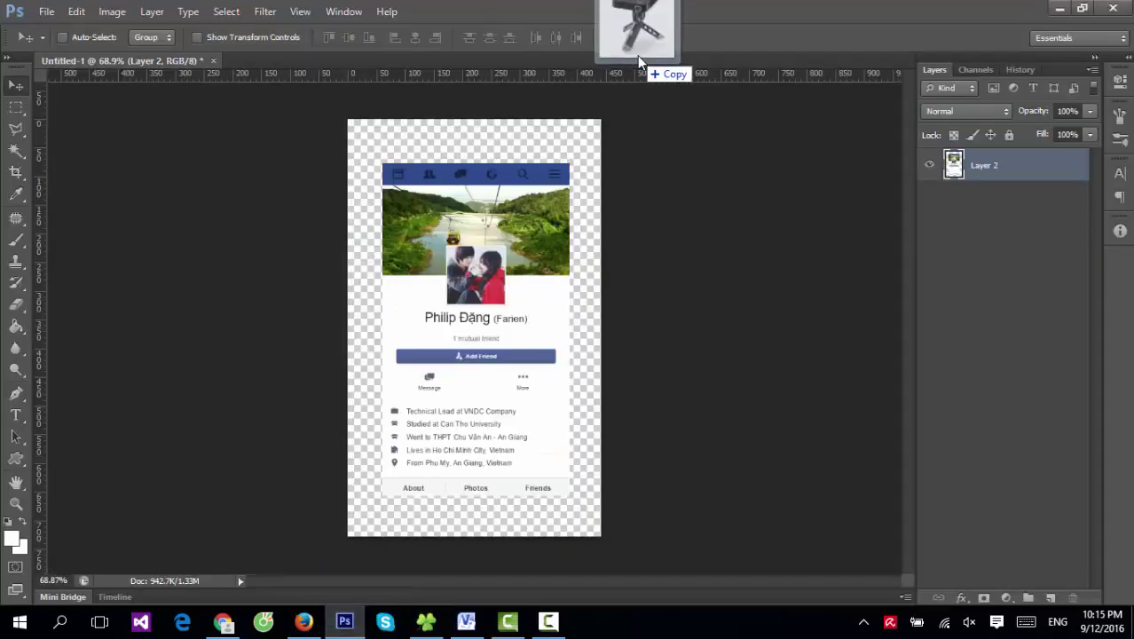
{"action": "left_click_drag", "start_coordinate": [464, 328], "coordinate": [638, 56]}
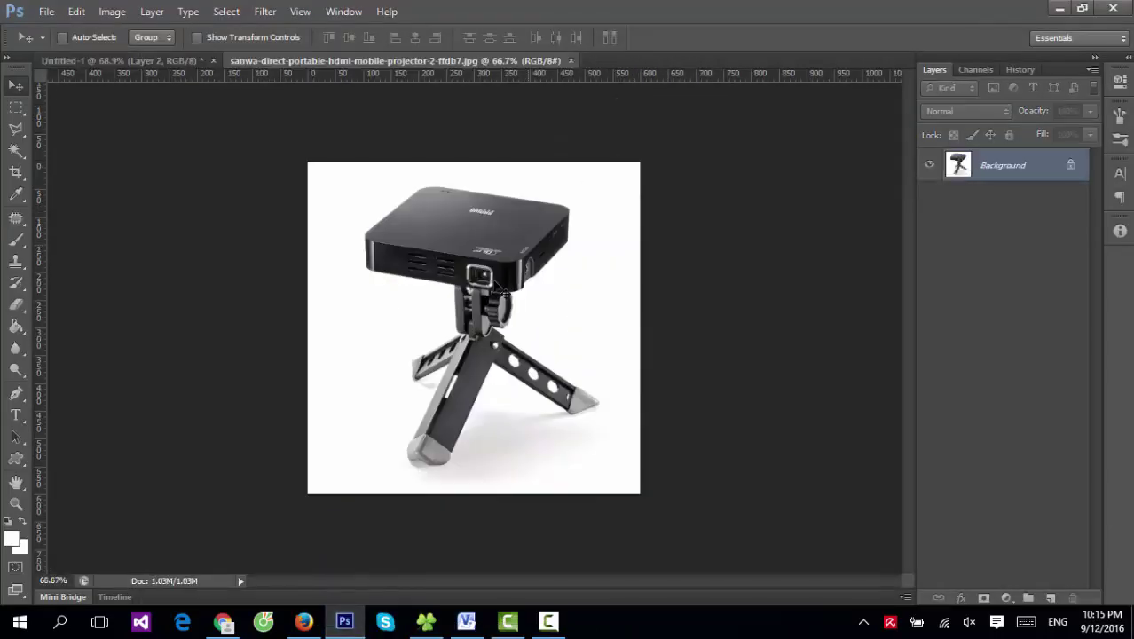
Step: Extend the projector photo's canvas to the left, downward and upward with the Crop tool
{"action": "key", "text": "c"}
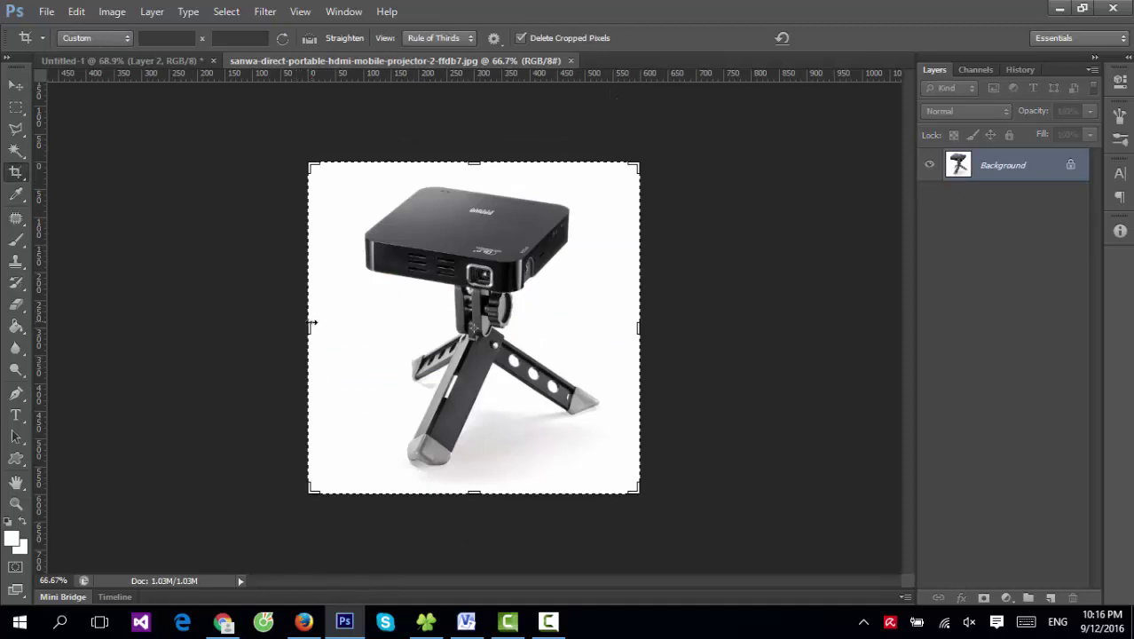
{"action": "left_click_drag", "start_coordinate": [313, 324], "coordinate": [203, 324]}
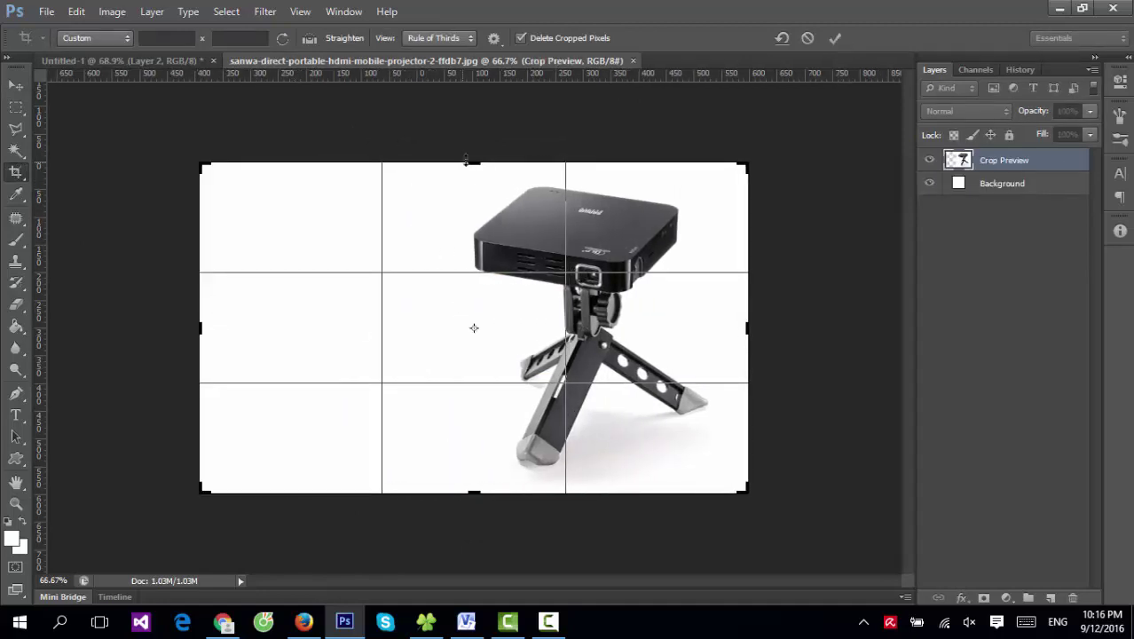
{"action": "left_click_drag", "start_coordinate": [481, 502], "coordinate": [468, 465]}
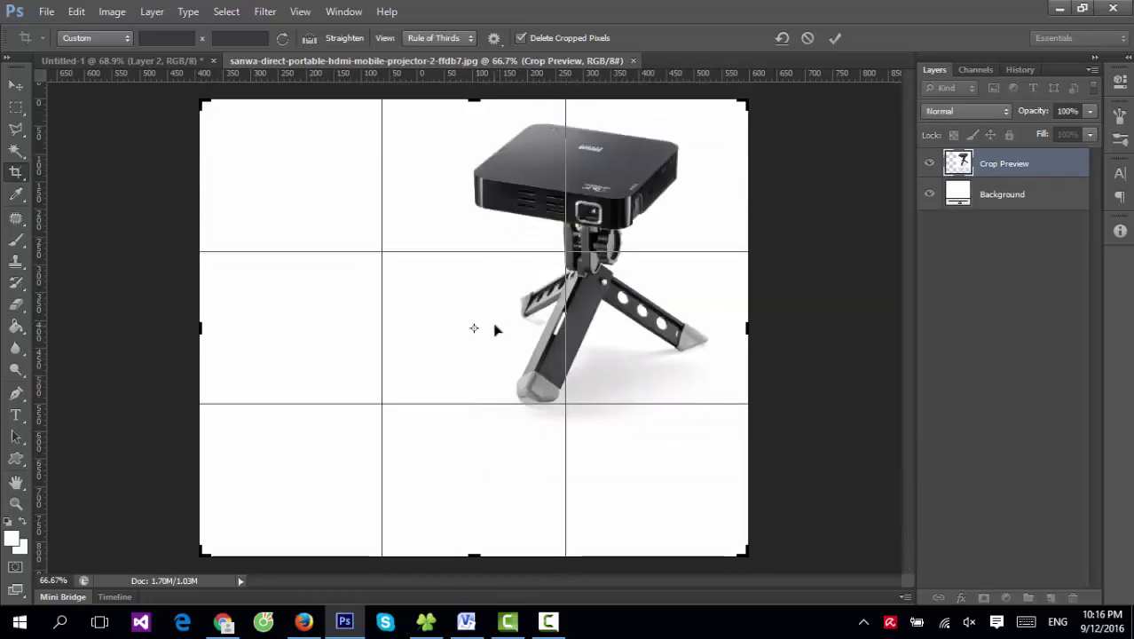
{"action": "key", "text": "Return"}
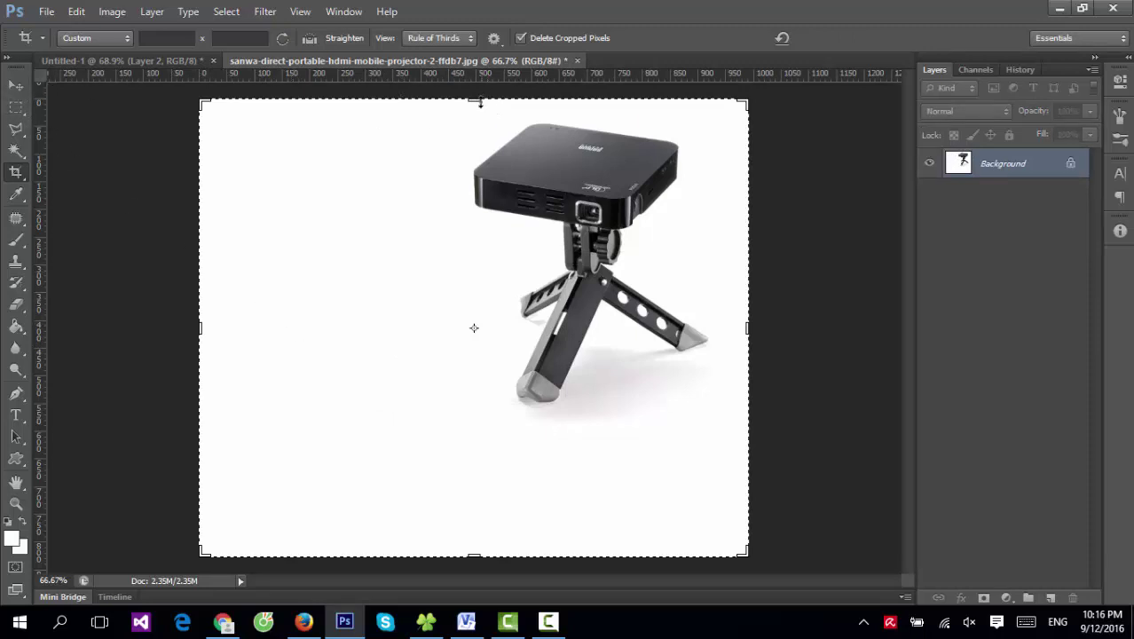
{"action": "left_click_drag", "start_coordinate": [479, 103], "coordinate": [480, 62]}
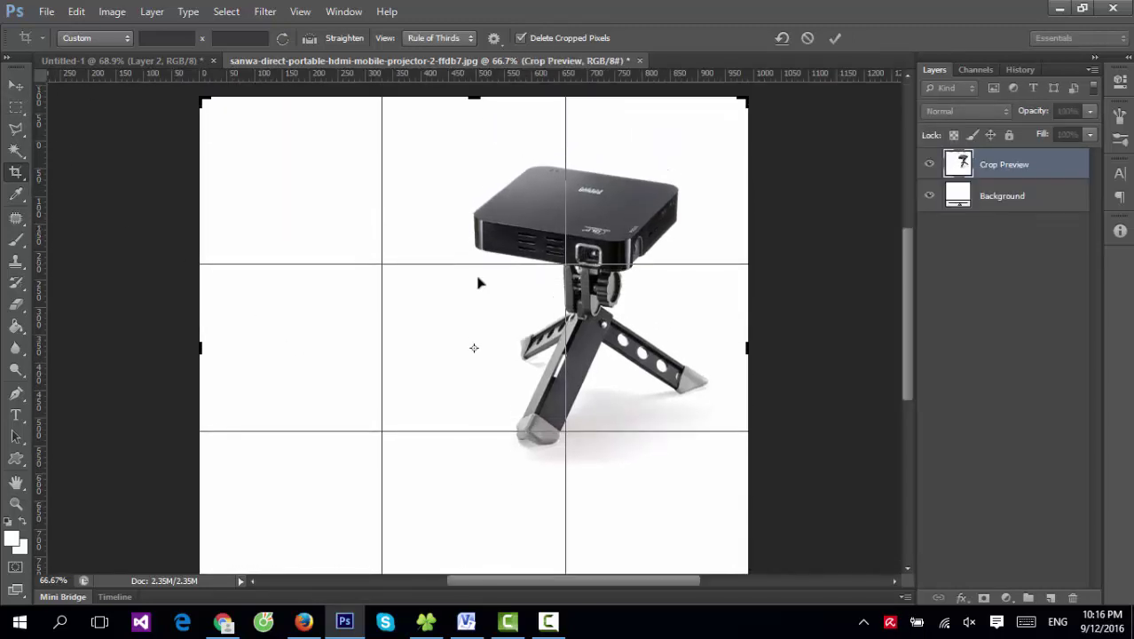
{"action": "key", "text": "Return"}
{"action": "key", "text": "v"}
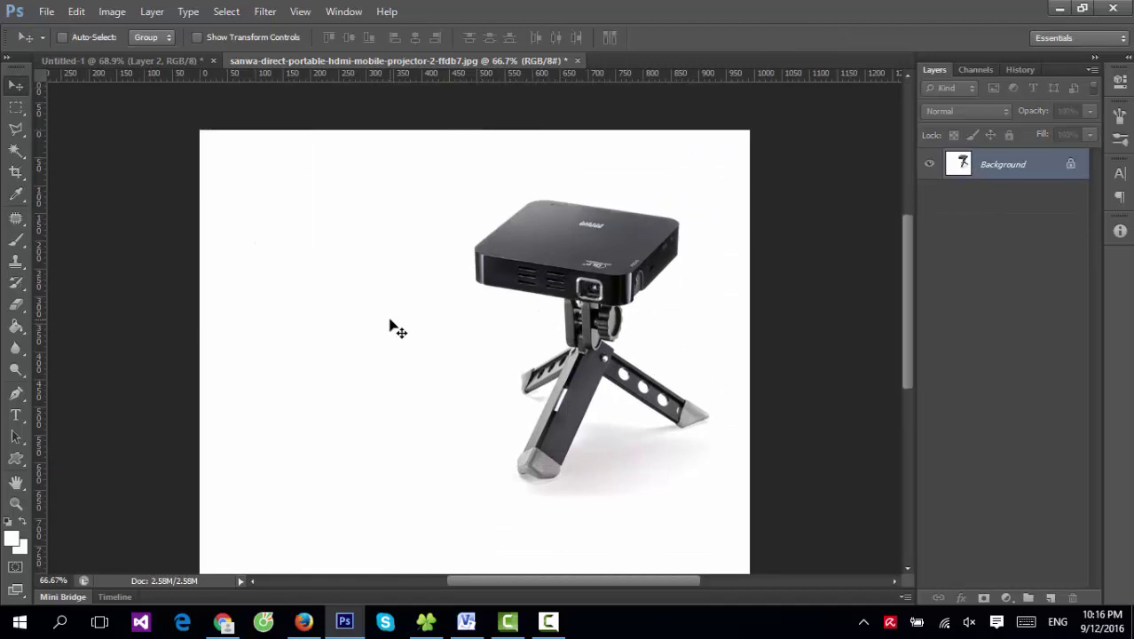
{"action": "scroll", "coordinate": [391, 327], "scroll_direction": "down", "scroll_amount": 2}
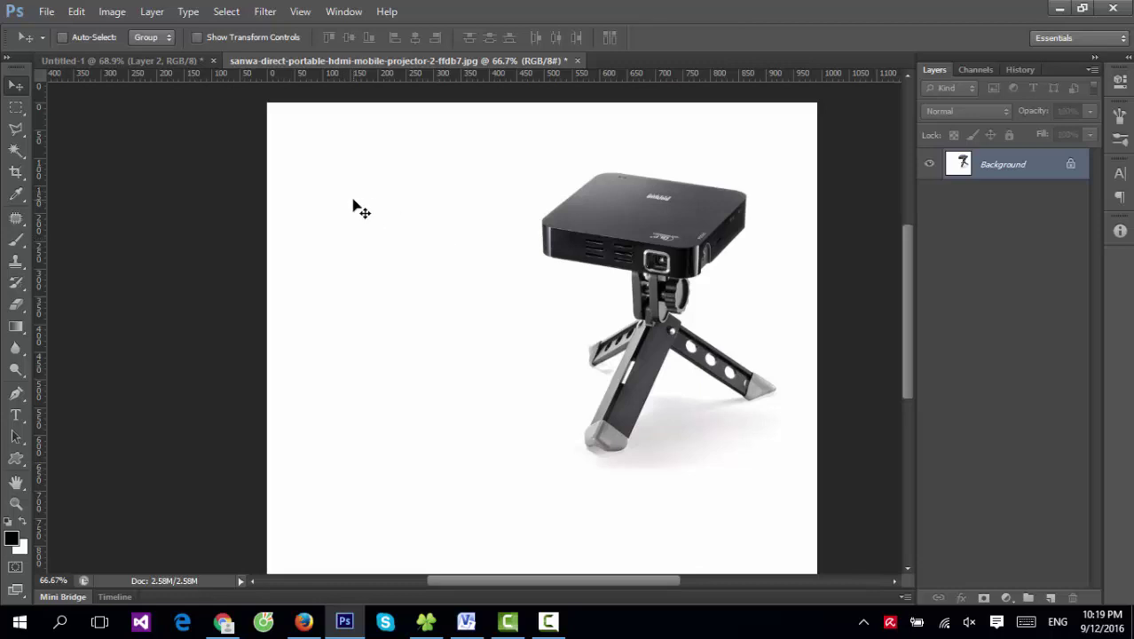
Step: Add a new empty layer named Ánh Sáng
{"action": "left_click", "coordinate": [151, 11]}
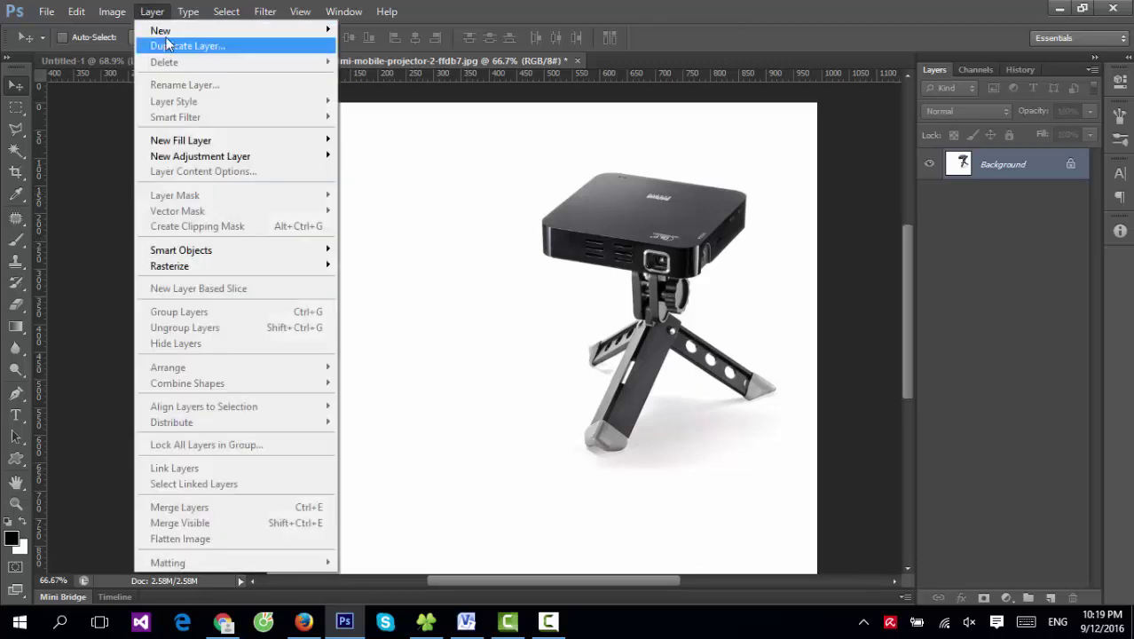
{"action": "left_click", "coordinate": [426, 28]}
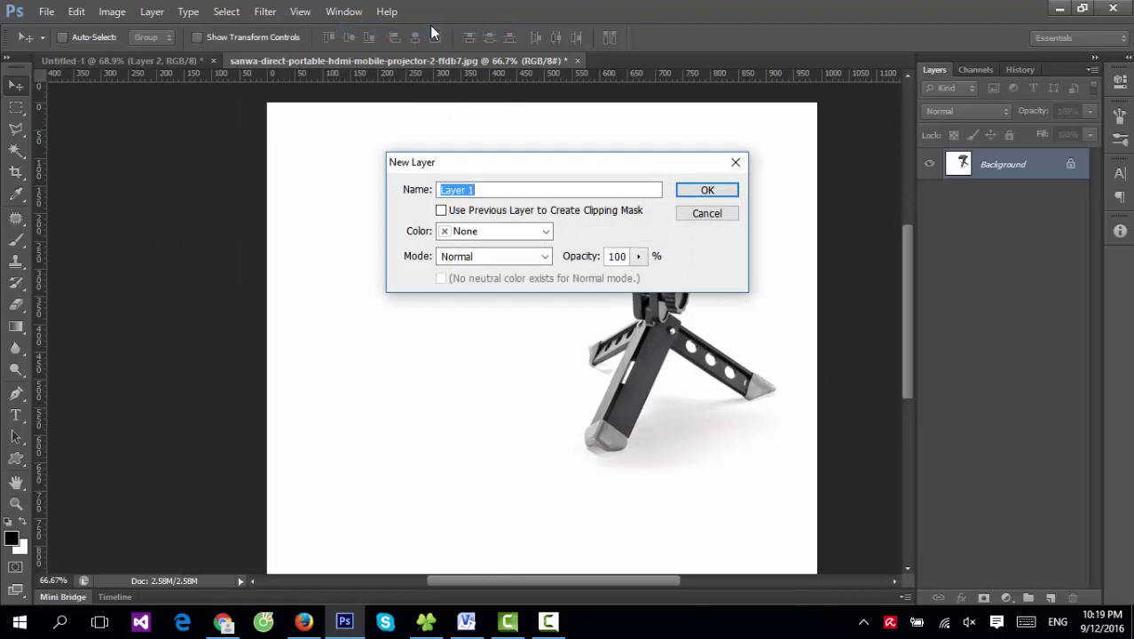
{"action": "type", "text": "Ánh San"}
{"action": "type", "text": "gs"}
{"action": "key", "text": "Return"}
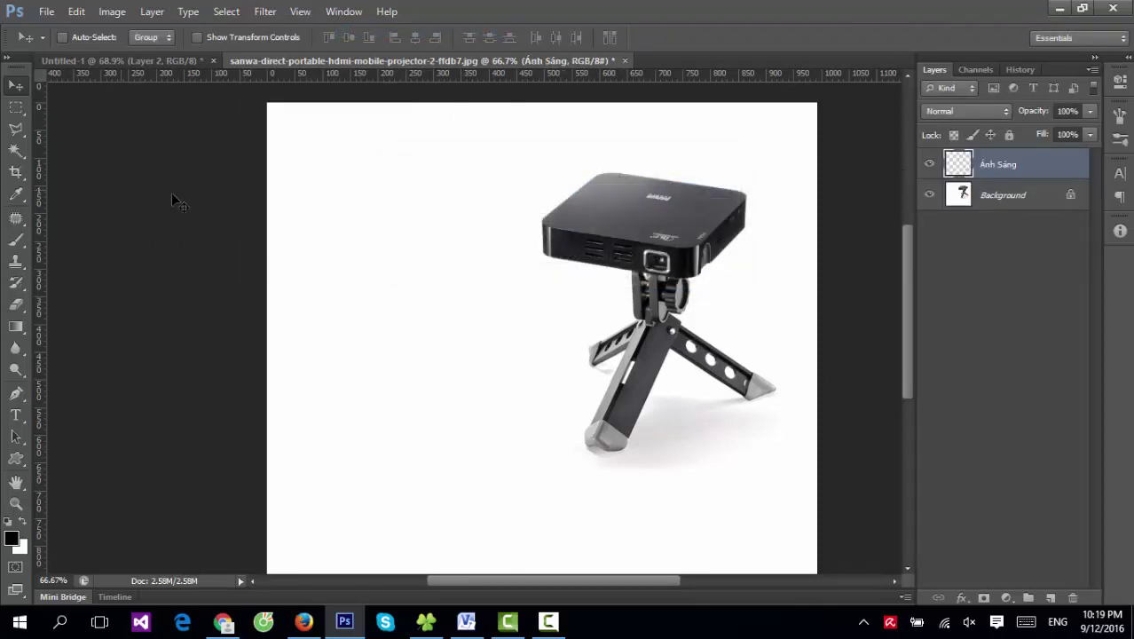
Step: Fill Ánh Sáng with a left-to-right spectrum gradient and start a free transform on it
{"action": "left_click", "coordinate": [15, 326]}
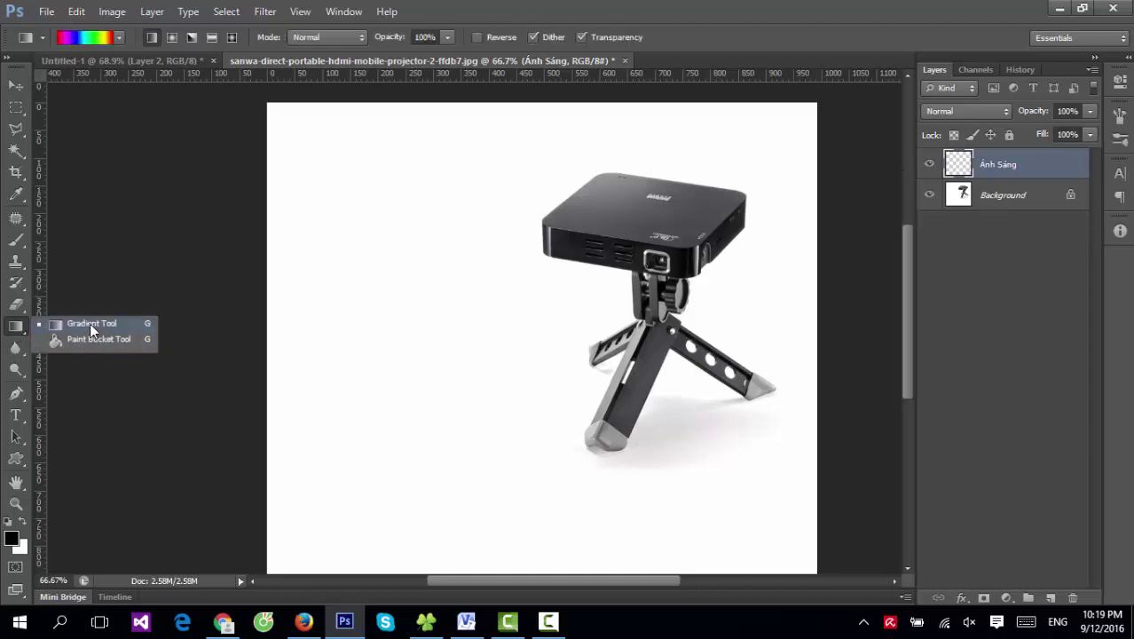
{"action": "left_click", "coordinate": [90, 323]}
{"action": "left_click", "coordinate": [118, 38]}
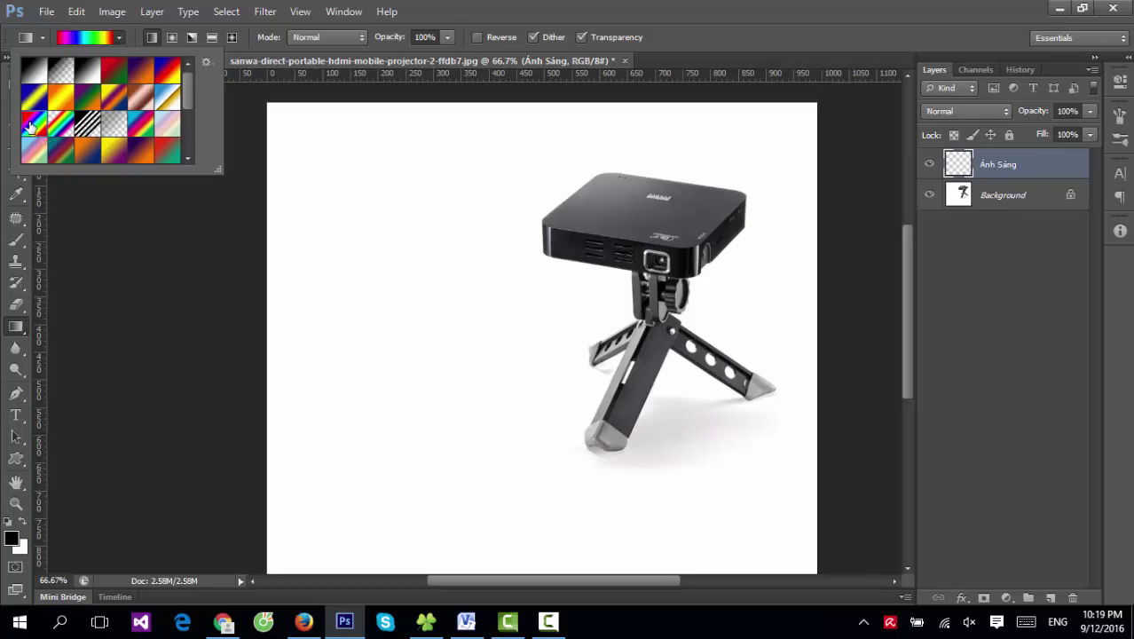
{"action": "left_click", "coordinate": [271, 320]}
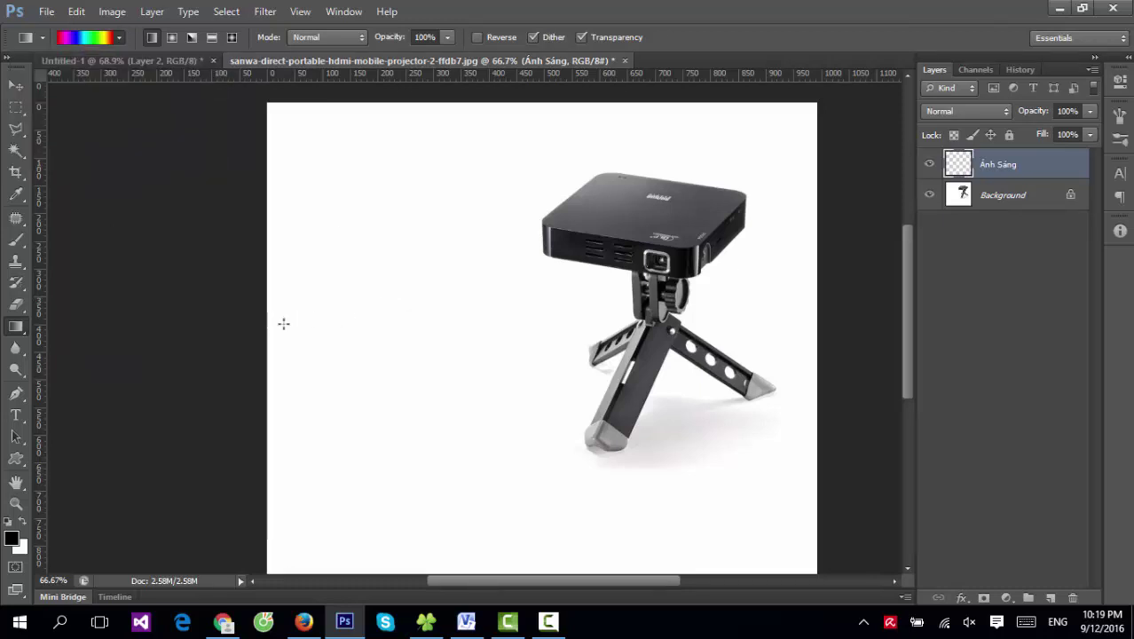
{"action": "left_click_drag", "start_coordinate": [269, 321], "coordinate": [813, 323]}
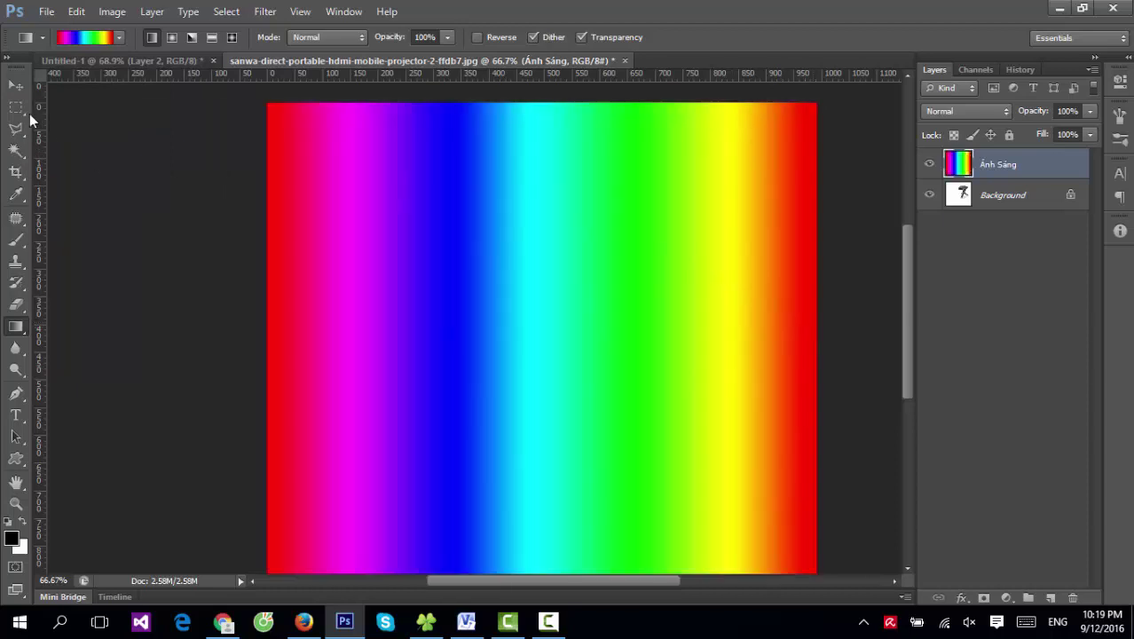
{"action": "left_click", "coordinate": [15, 85]}
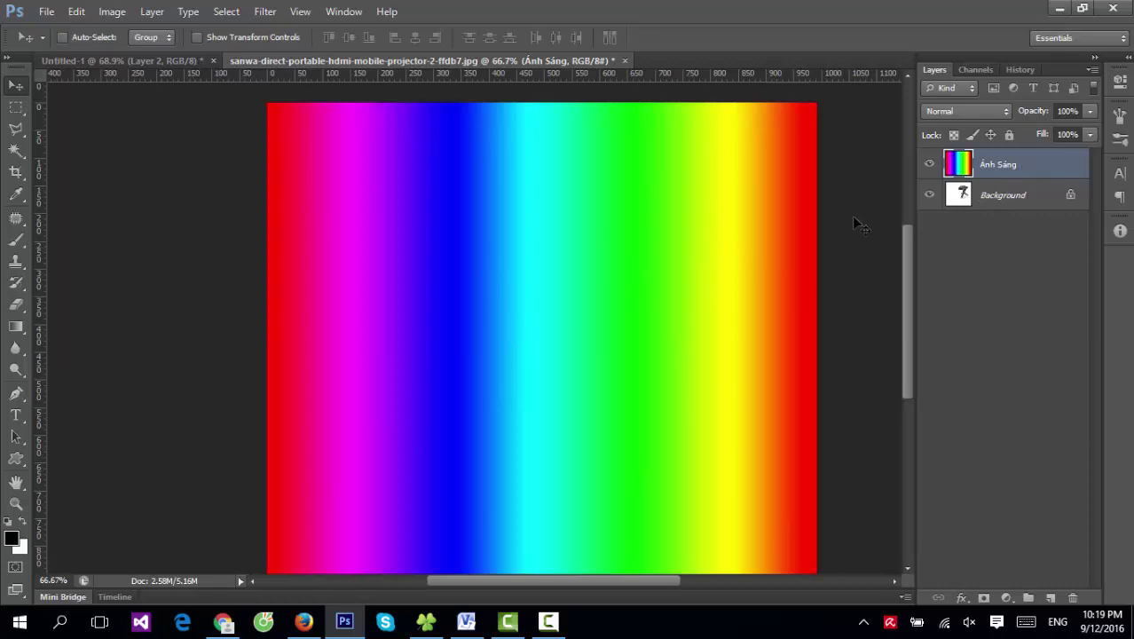
{"action": "key", "text": "ctrl+t"}
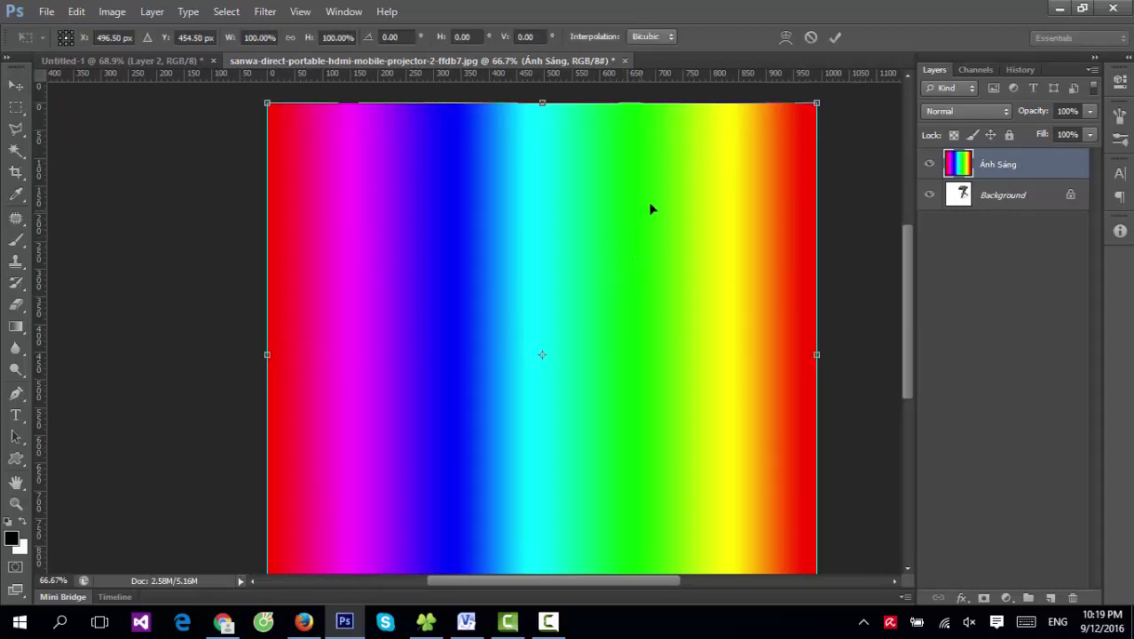
{"action": "mouse_move", "coordinate": [793, 140]}
{"action": "left_mouse_down"}
{"action": "mouse_move", "coordinate": [650, 330]}
{"action": "mouse_move", "coordinate": [599, 228]}
{"action": "left_mouse_up"}
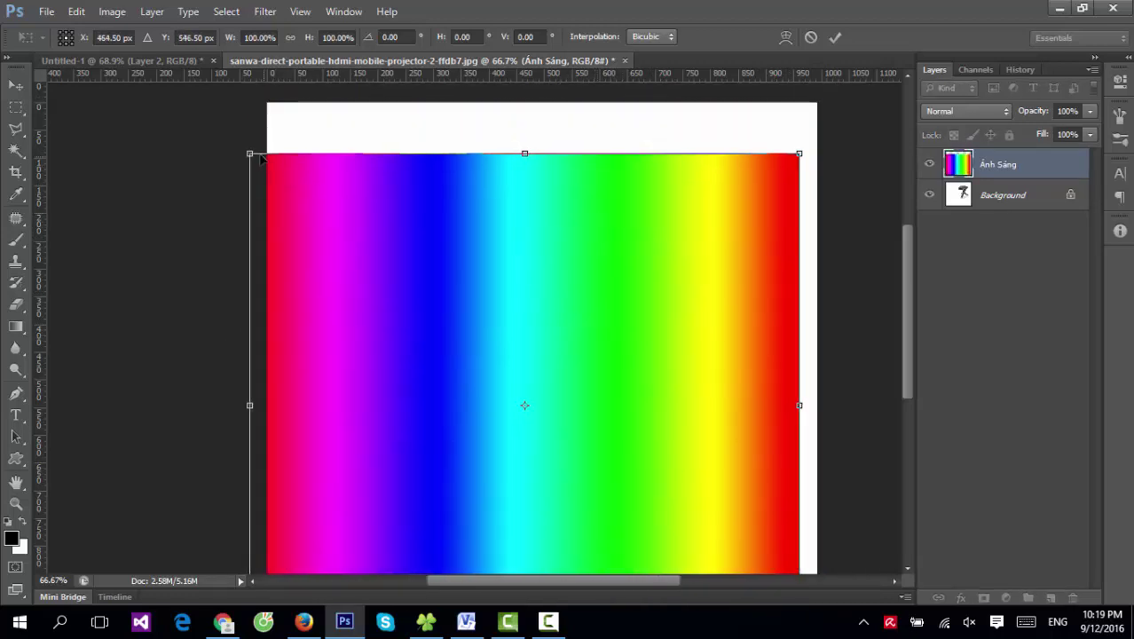
{"action": "mouse_move", "coordinate": [248, 157]}
{"action": "left_mouse_down"}
{"action": "mouse_move", "coordinate": [506, 388]}
{"action": "mouse_move", "coordinate": [407, 159]}
{"action": "left_mouse_up"}
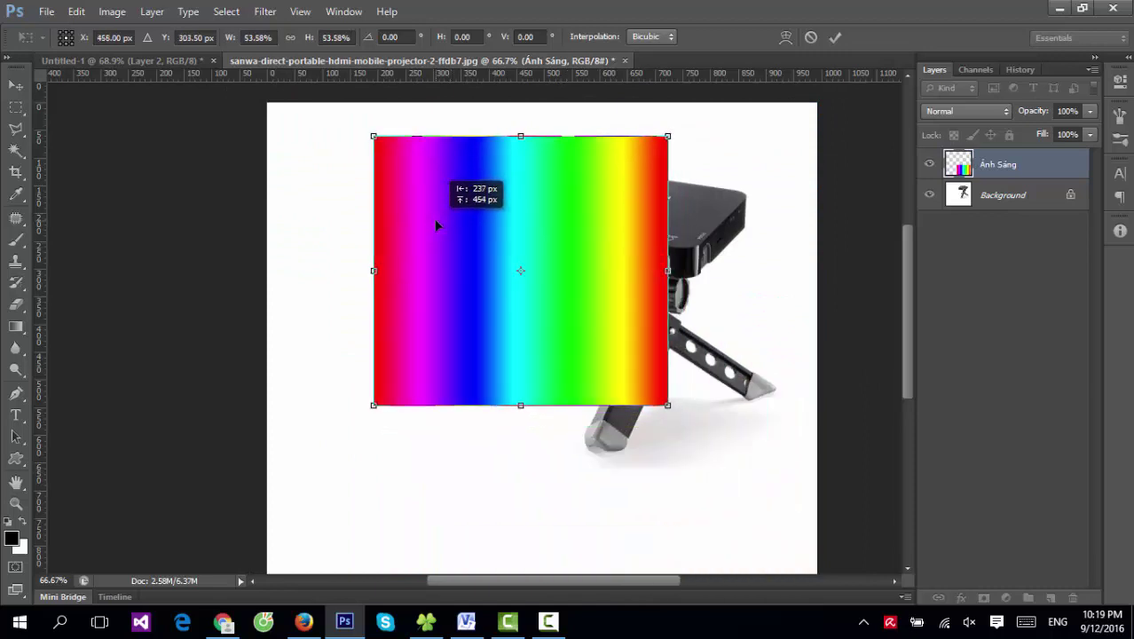
{"action": "mouse_move", "coordinate": [739, 152]}
{"action": "left_mouse_down"}
{"action": "mouse_move", "coordinate": [800, 299]}
{"action": "mouse_move", "coordinate": [772, 431]}
{"action": "left_mouse_up"}
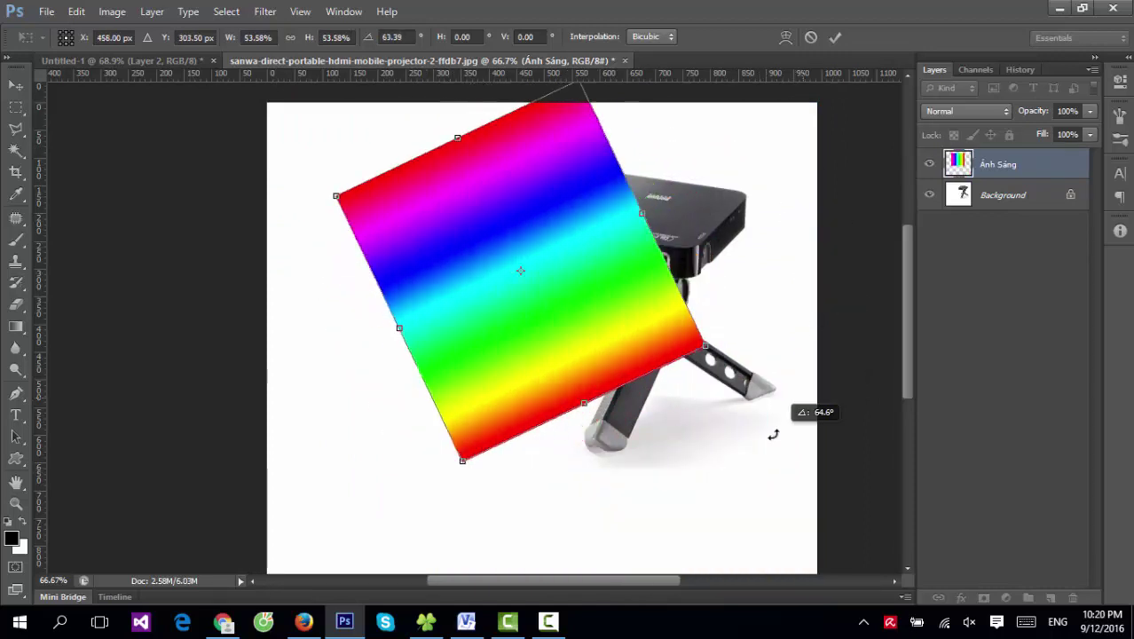
{"action": "left_click_drag", "start_coordinate": [470, 349], "coordinate": [260, 463]}
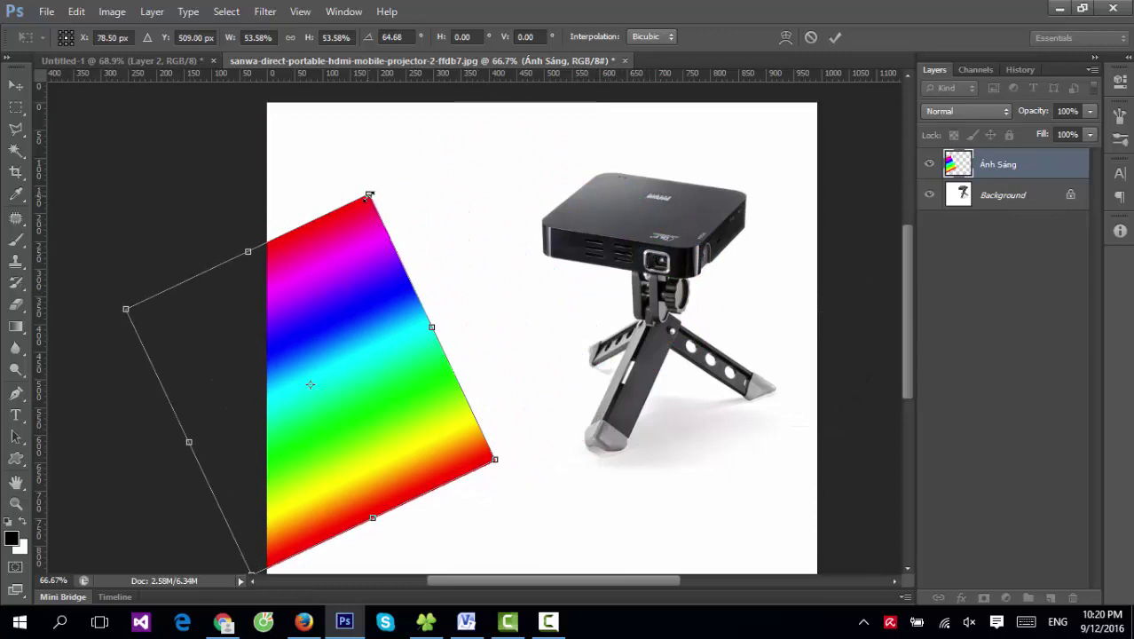
{"action": "left_click_drag", "start_coordinate": [369, 194], "coordinate": [394, 113]}
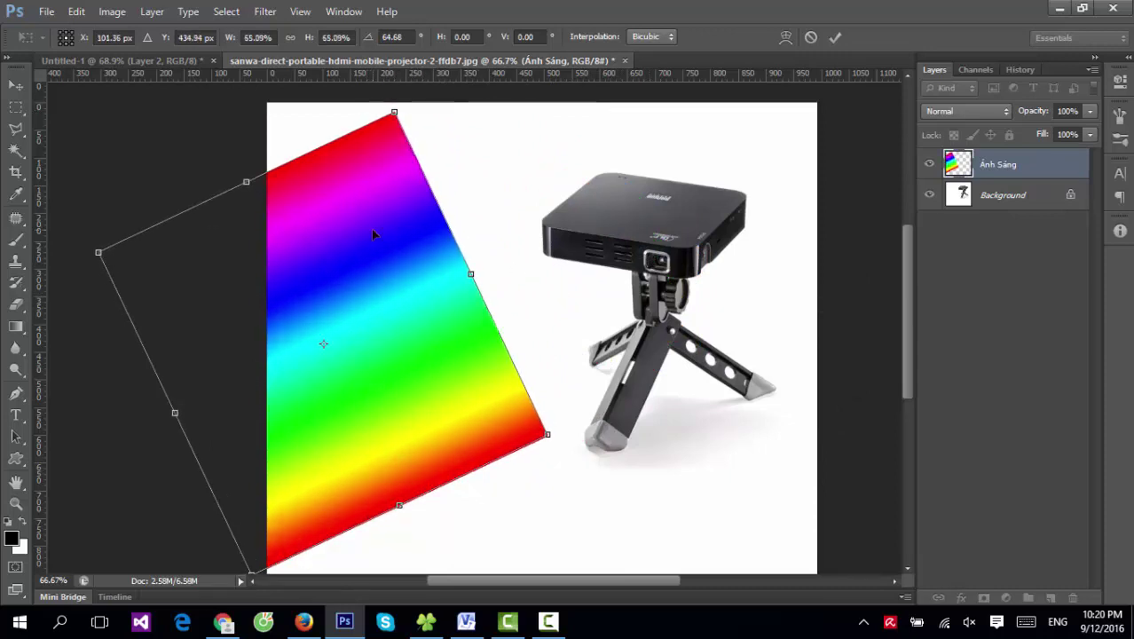
{"action": "key", "text": "Return"}
{"action": "key", "text": "ctrl+z"}
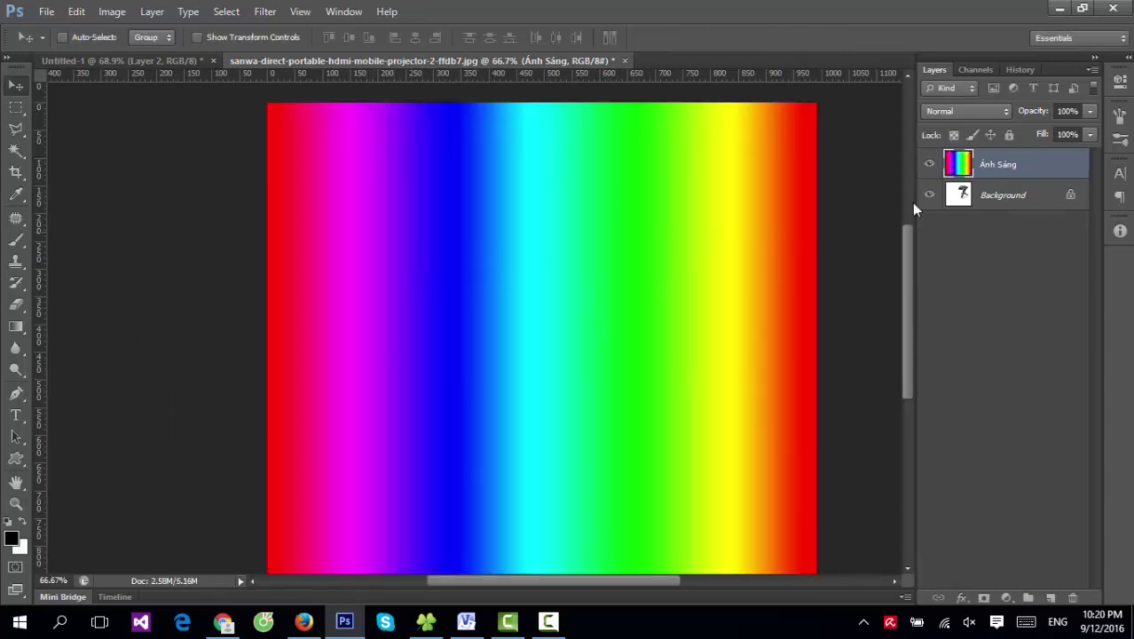
Step: Hide the Ánh Sáng rainbow layer and add a new Layer 1 for brushing
{"action": "left_click", "coordinate": [930, 165]}
{"action": "left_click", "coordinate": [152, 11]}
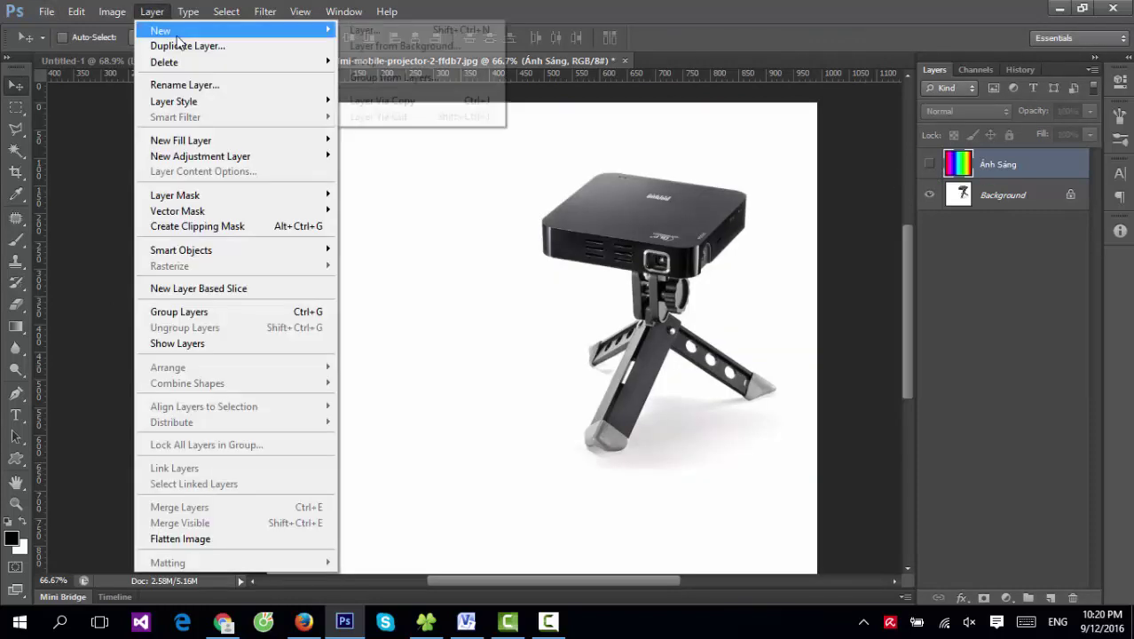
{"action": "left_click", "coordinate": [364, 32]}
{"action": "key", "text": "Return"}
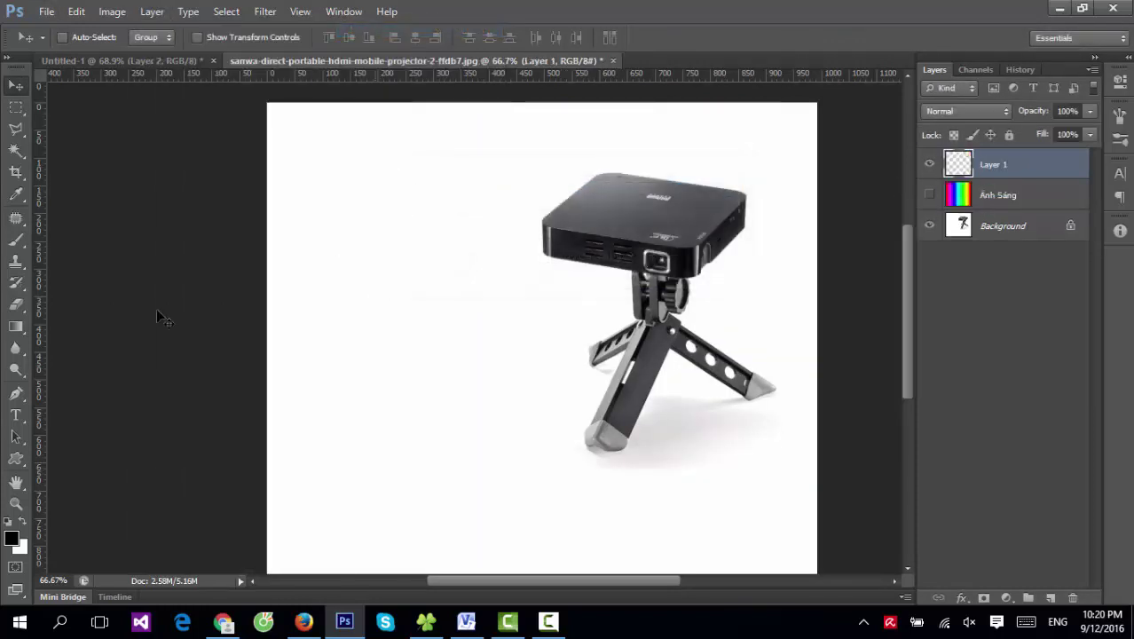
{"action": "left_click", "coordinate": [15, 239]}
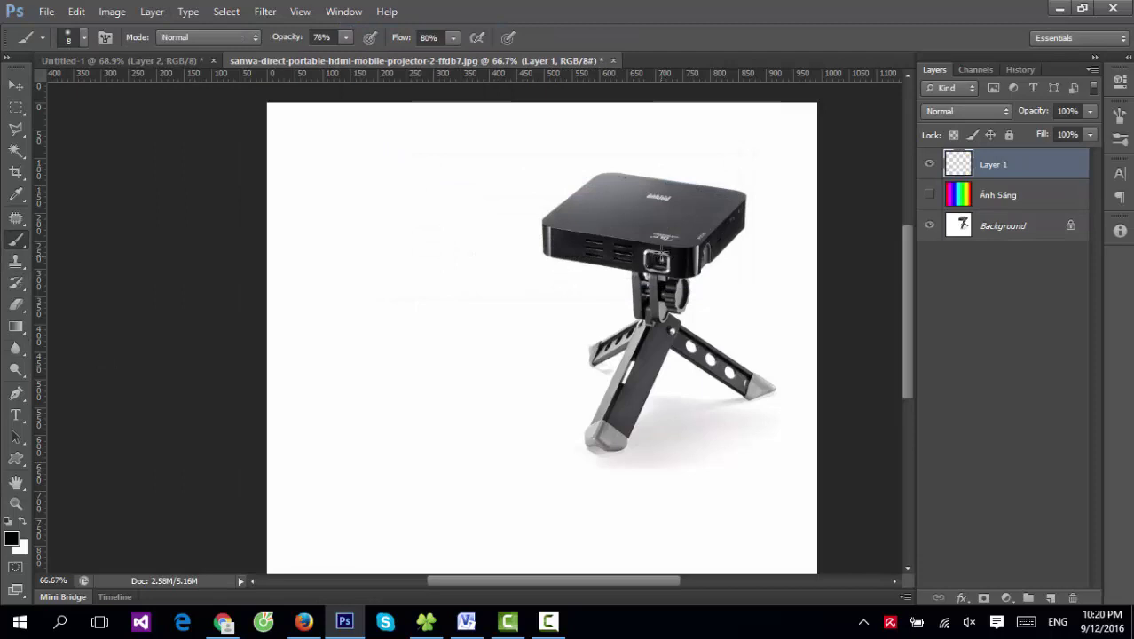
Step: Brush trial lines beside the projector, then erase them all from Layer 1
{"action": "left_click_drag", "start_coordinate": [661, 258], "coordinate": [292, 257]}
{"action": "left_click_drag", "start_coordinate": [659, 277], "coordinate": [643, 552]}
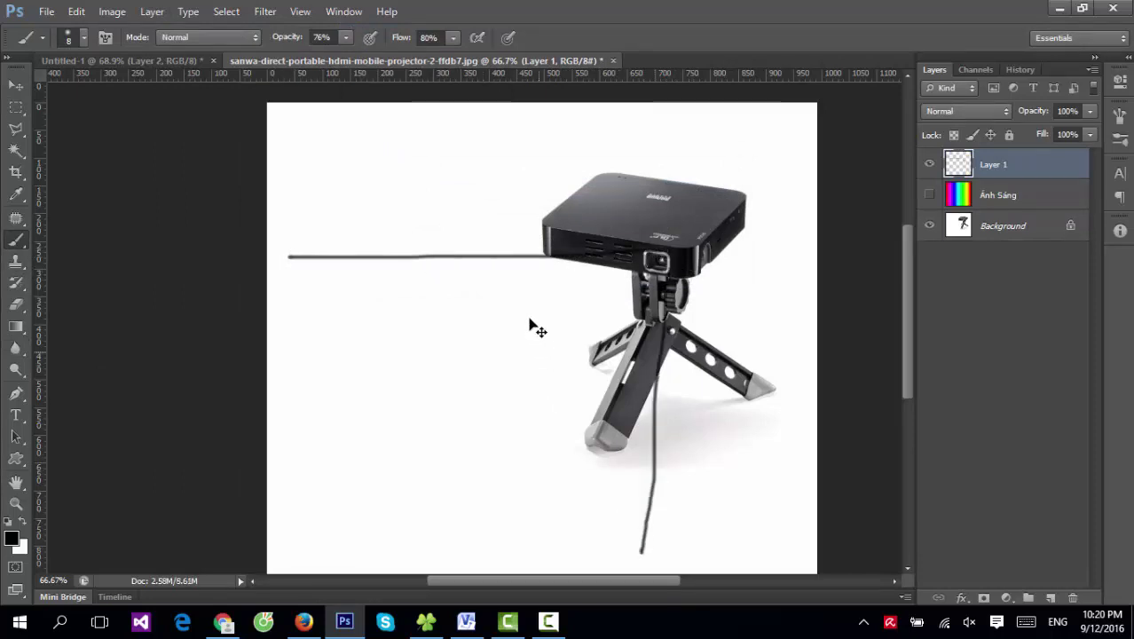
{"action": "key", "text": "ctrl+z"}
{"action": "mouse_move", "coordinate": [306, 170]}
{"action": "left_mouse_down"}
{"action": "mouse_move", "coordinate": [572, 179]}
{"action": "mouse_move", "coordinate": [583, 524]}
{"action": "left_mouse_up"}
{"action": "left_click_drag", "start_coordinate": [302, 188], "coordinate": [318, 532]}
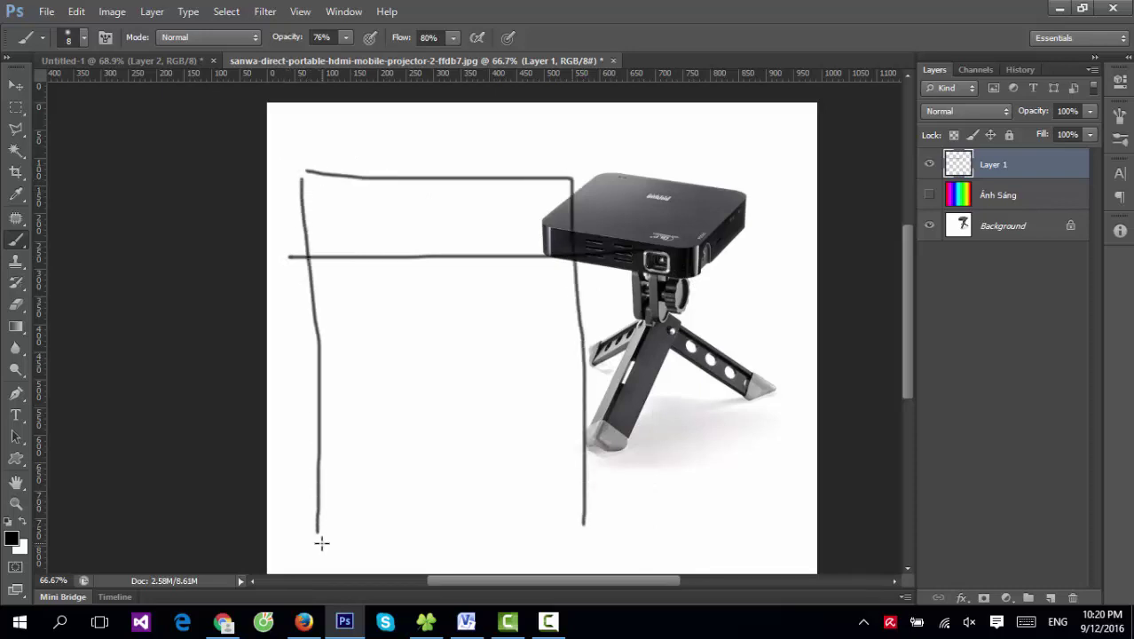
{"action": "key", "text": "ctrl+a"}
{"action": "key", "text": "Delete"}
{"action": "key", "text": "ctrl+shift+s"}
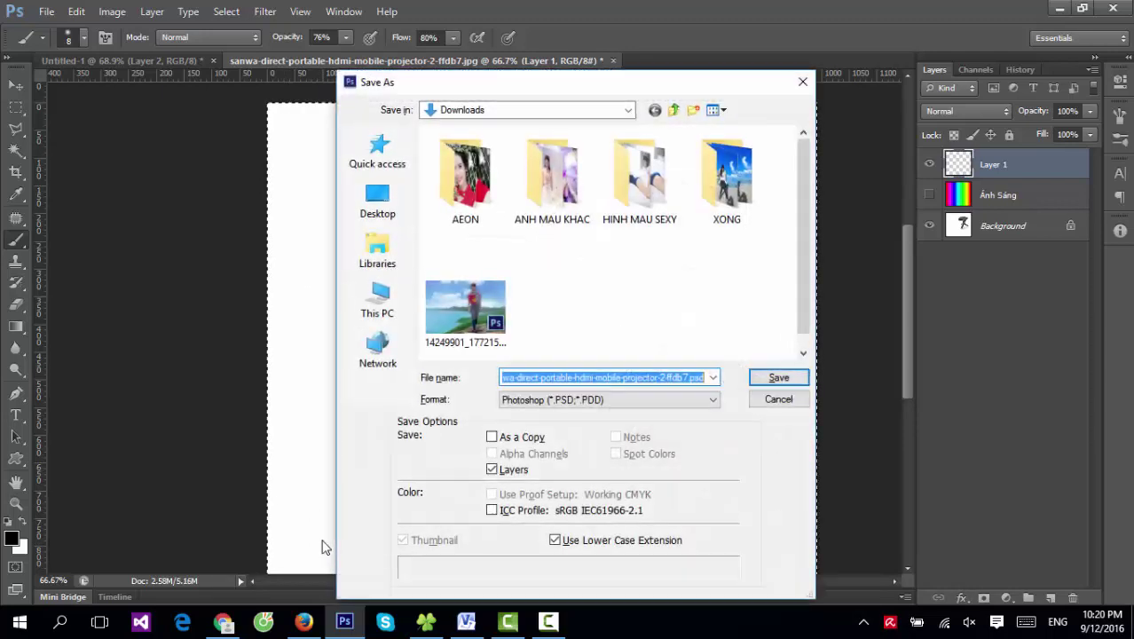
{"action": "key", "text": "Escape"}
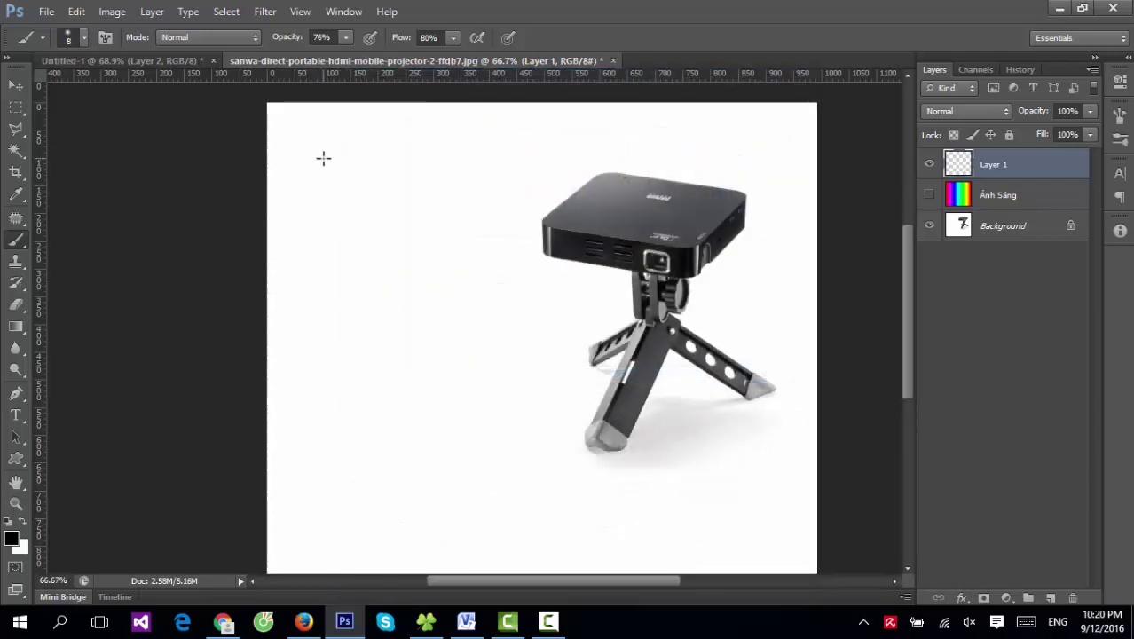
Step: Brush the screen outline's top, left, bottom and right edges left of the projector
{"action": "left_click_drag", "start_coordinate": [326, 151], "coordinate": [611, 187]}
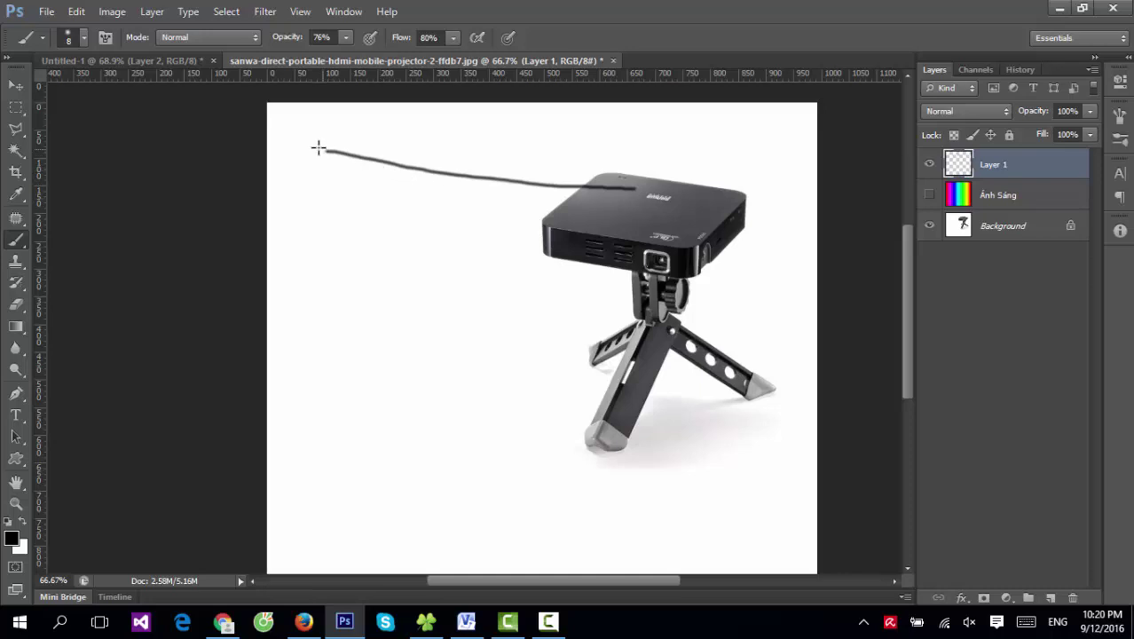
{"action": "left_click_drag", "start_coordinate": [317, 151], "coordinate": [355, 518]}
{"action": "left_click_drag", "start_coordinate": [439, 539], "coordinate": [595, 559]}
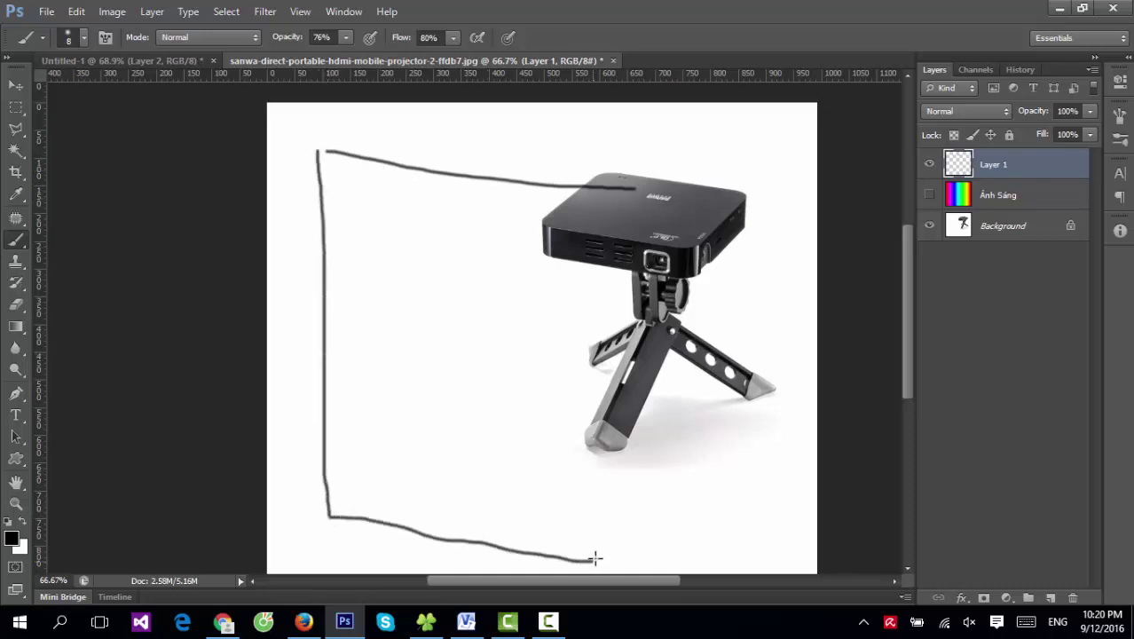
{"action": "left_click_drag", "start_coordinate": [558, 176], "coordinate": [578, 561]}
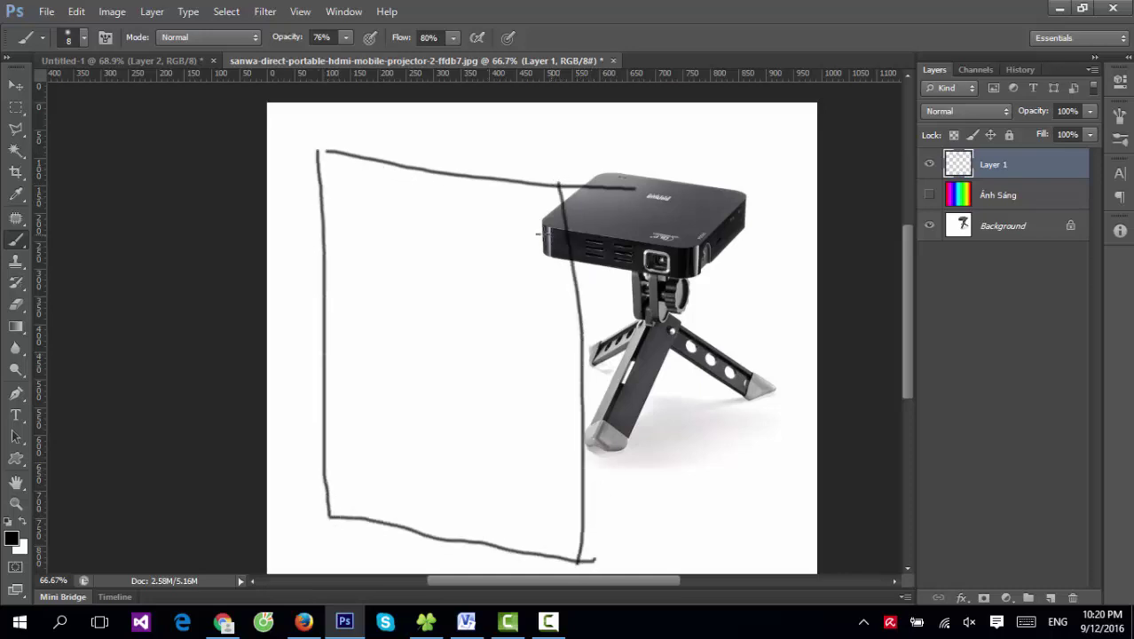
Step: Set the foreground colour to red with R 255
{"action": "left_click", "coordinate": [17, 539]}
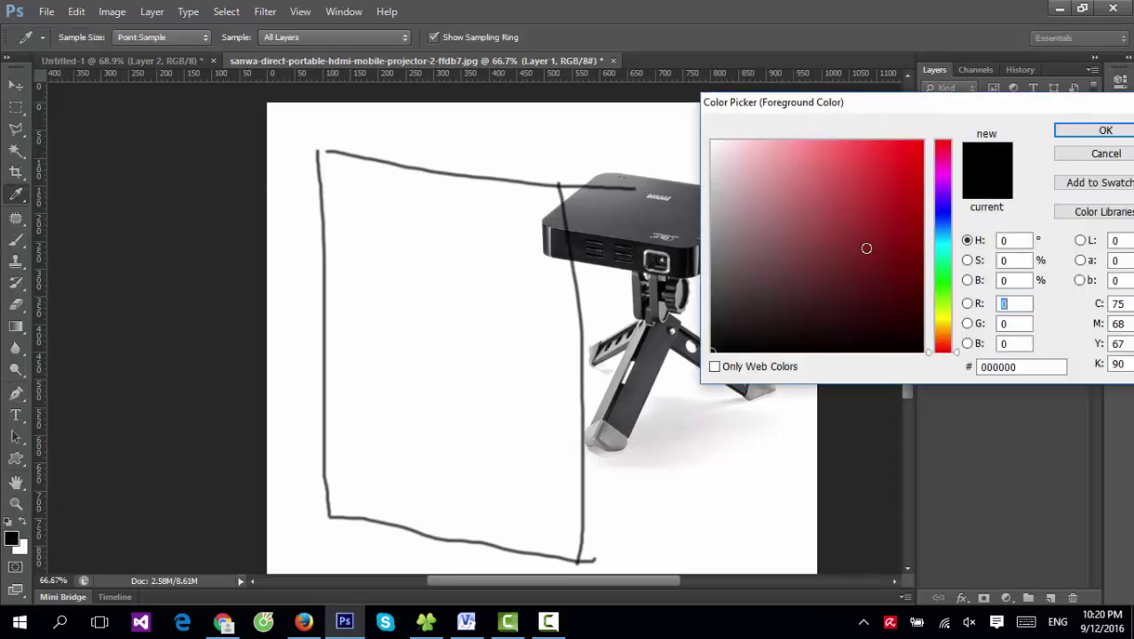
{"action": "type", "text": "255"}
{"action": "key", "text": "Return"}
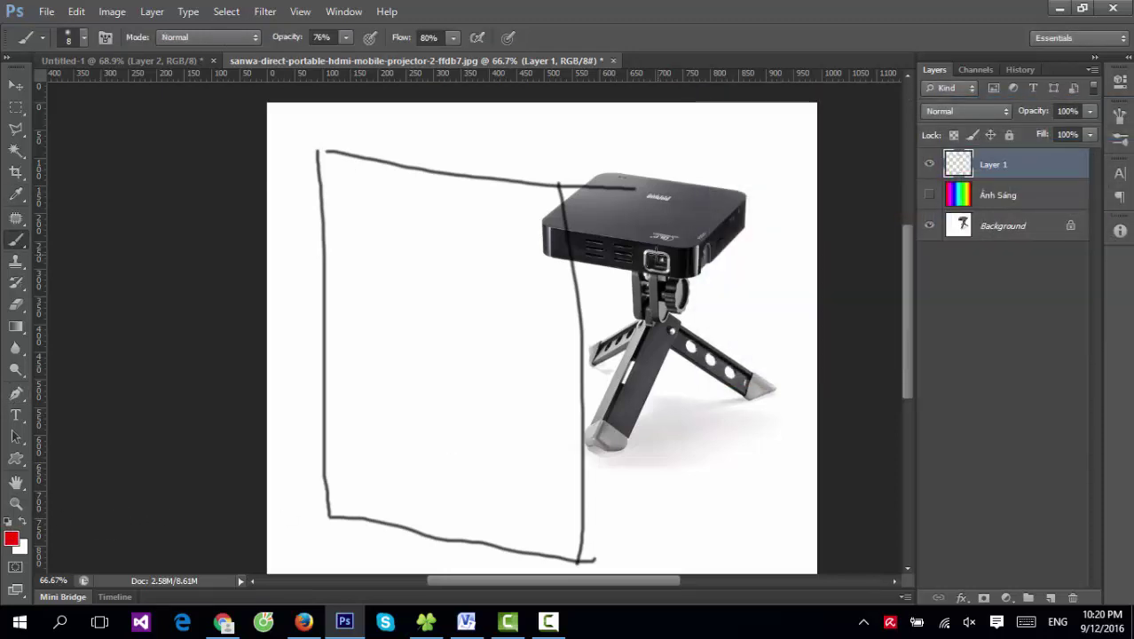
Step: Brush rough red beam lines from the projector lens to the frame corners on Layer 1
{"action": "left_click_drag", "start_coordinate": [657, 260], "coordinate": [568, 188]}
{"action": "left_click_drag", "start_coordinate": [654, 264], "coordinate": [584, 504]}
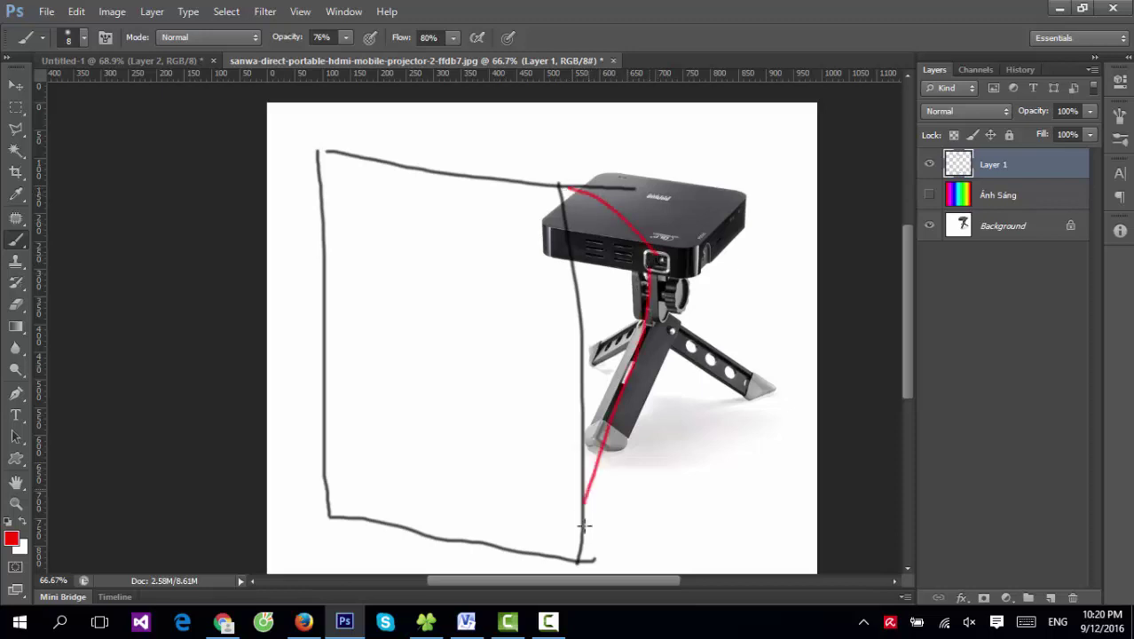
{"action": "left_click_drag", "start_coordinate": [641, 255], "coordinate": [347, 506]}
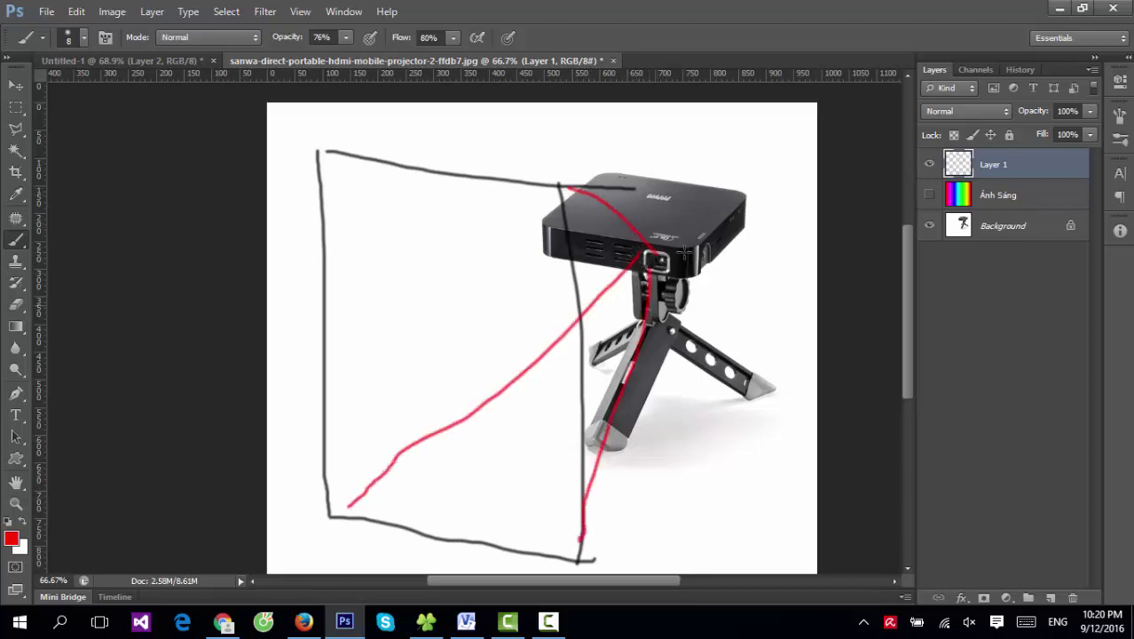
{"action": "left_click_drag", "start_coordinate": [641, 256], "coordinate": [316, 153]}
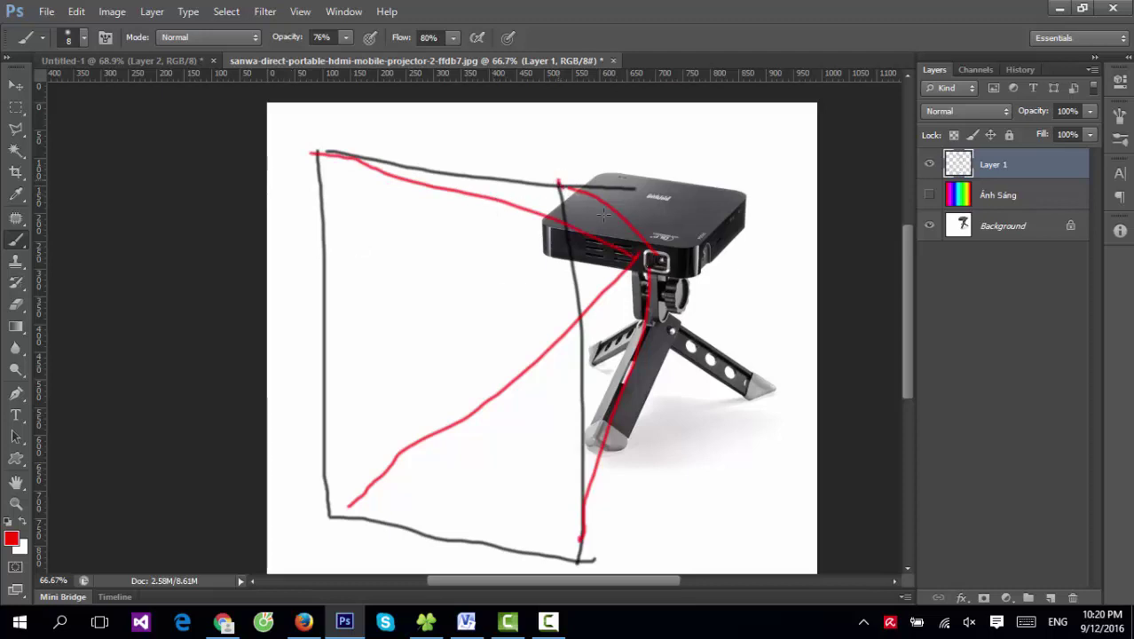
{"action": "mouse_move", "coordinate": [563, 189]}
{"action": "left_mouse_down"}
{"action": "mouse_move", "coordinate": [657, 259]}
{"action": "mouse_move", "coordinate": [590, 562]}
{"action": "left_mouse_up"}
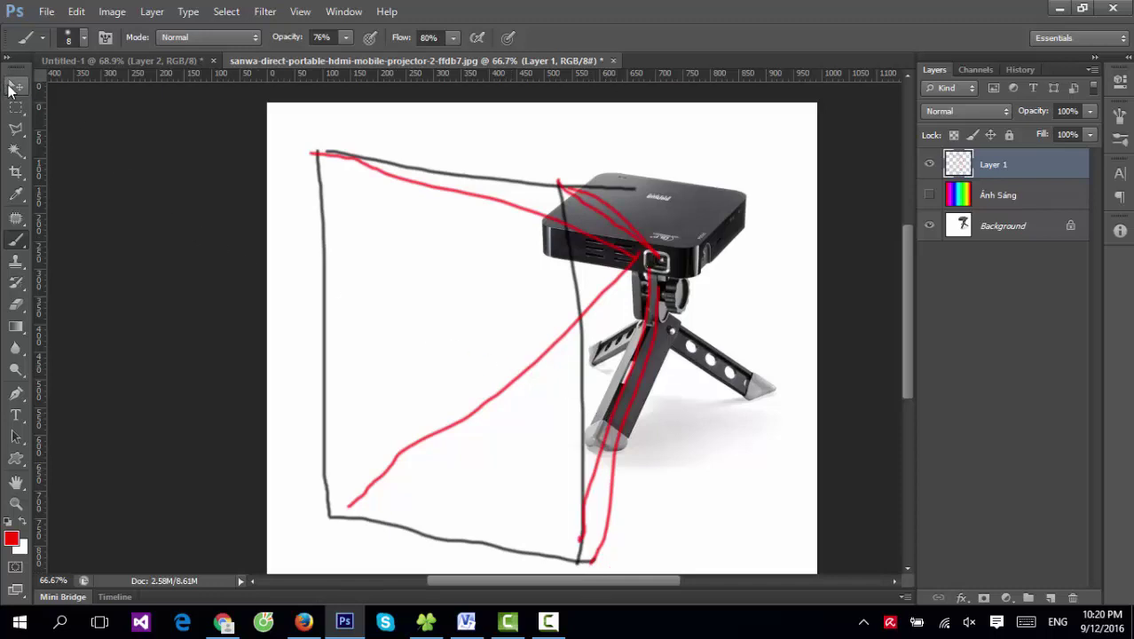
{"action": "mouse_move", "coordinate": [317, 109]}
{"action": "left_mouse_down"}
{"action": "mouse_move", "coordinate": [585, 147]}
{"action": "mouse_move", "coordinate": [562, 222]}
{"action": "left_mouse_up"}
{"action": "left_click_drag", "start_coordinate": [316, 110], "coordinate": [331, 237]}
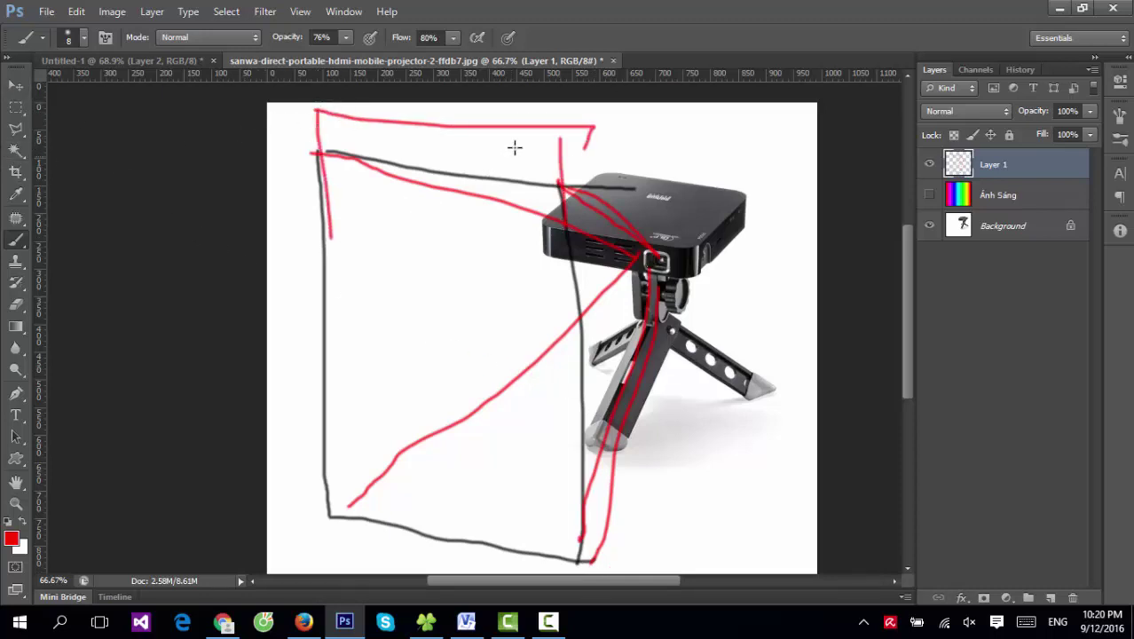
{"action": "left_click_drag", "start_coordinate": [576, 146], "coordinate": [593, 451]}
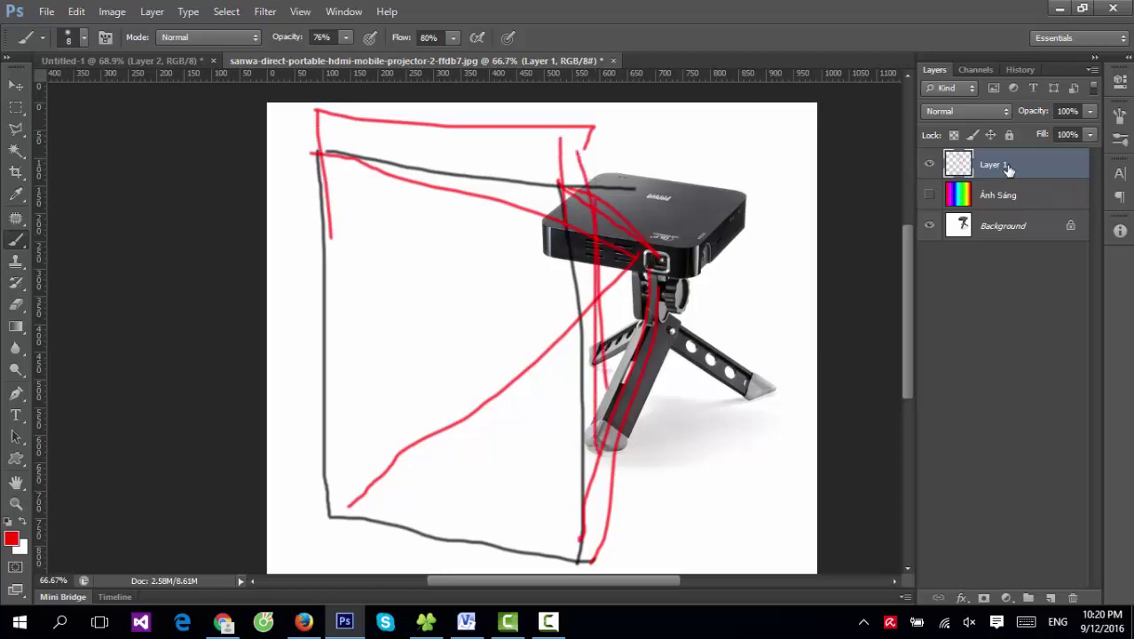
Step: Show and select the Ánh Sáng rainbow layer, rotate it about 62°, and shrink it
{"action": "left_click", "coordinate": [16, 85]}
{"action": "left_click", "coordinate": [929, 194]}
{"action": "left_click", "coordinate": [975, 195]}
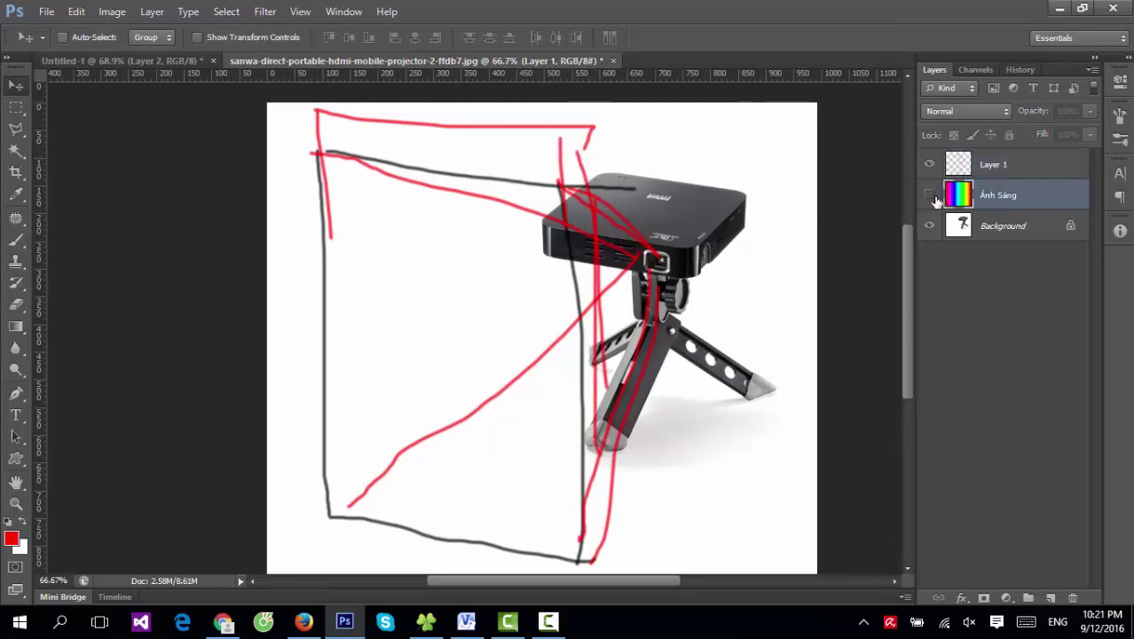
{"action": "key", "text": "ctrl+t"}
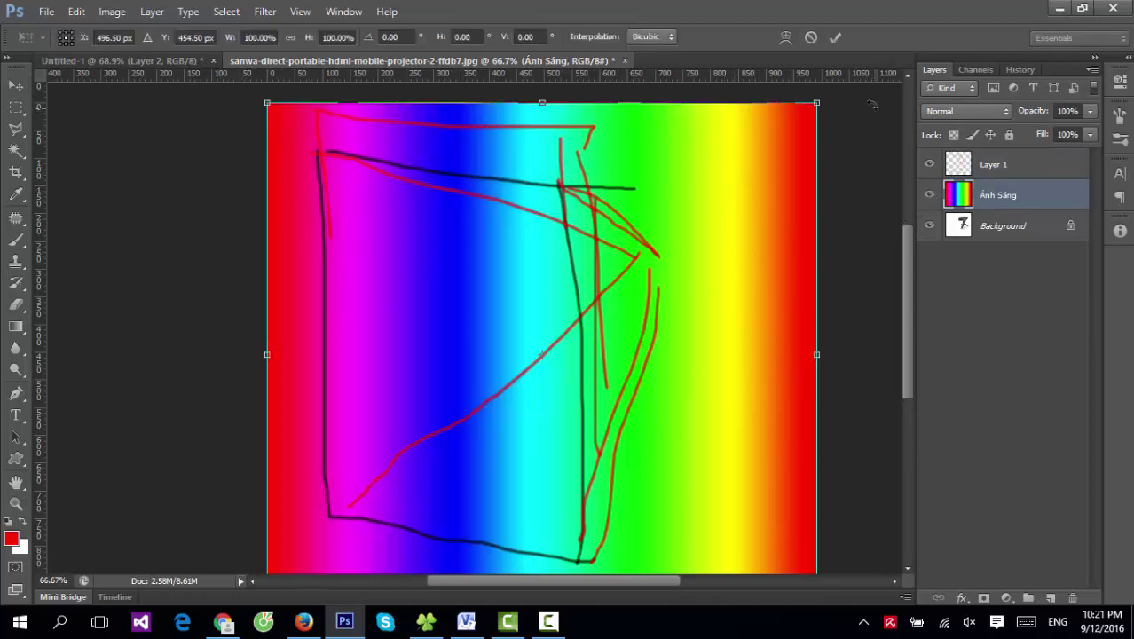
{"action": "mouse_move", "coordinate": [873, 104]}
{"action": "left_mouse_down"}
{"action": "mouse_move", "coordinate": [876, 493]}
{"action": "mouse_move", "coordinate": [561, 360]}
{"action": "mouse_move", "coordinate": [626, 256]}
{"action": "left_mouse_up"}
{"action": "left_click_drag", "start_coordinate": [468, 266], "coordinate": [618, 348]}
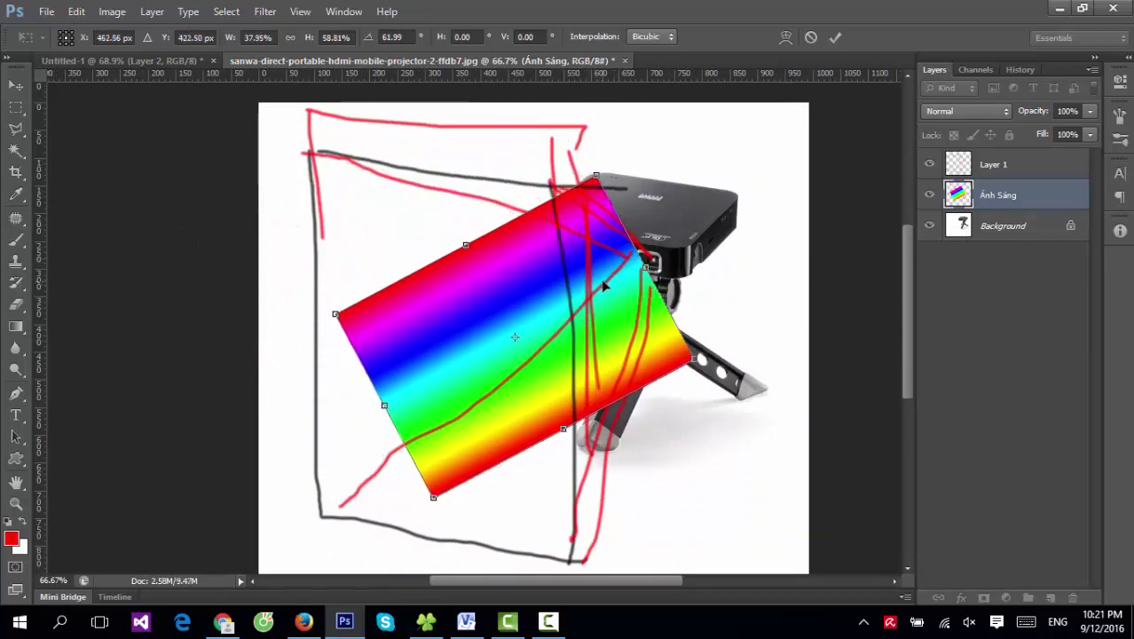
Step: Turn the rainbow upright over the projector and narrow it to a 15.10% wide strip
{"action": "mouse_move", "coordinate": [604, 286]}
{"action": "left_mouse_down"}
{"action": "mouse_move", "coordinate": [728, 222]}
{"action": "mouse_move", "coordinate": [843, 111]}
{"action": "left_mouse_up"}
{"action": "mouse_move", "coordinate": [733, 303]}
{"action": "left_mouse_down"}
{"action": "mouse_move", "coordinate": [702, 311]}
{"action": "mouse_move", "coordinate": [539, 439]}
{"action": "left_mouse_up"}
{"action": "left_click_drag", "start_coordinate": [742, 246], "coordinate": [738, 316]}
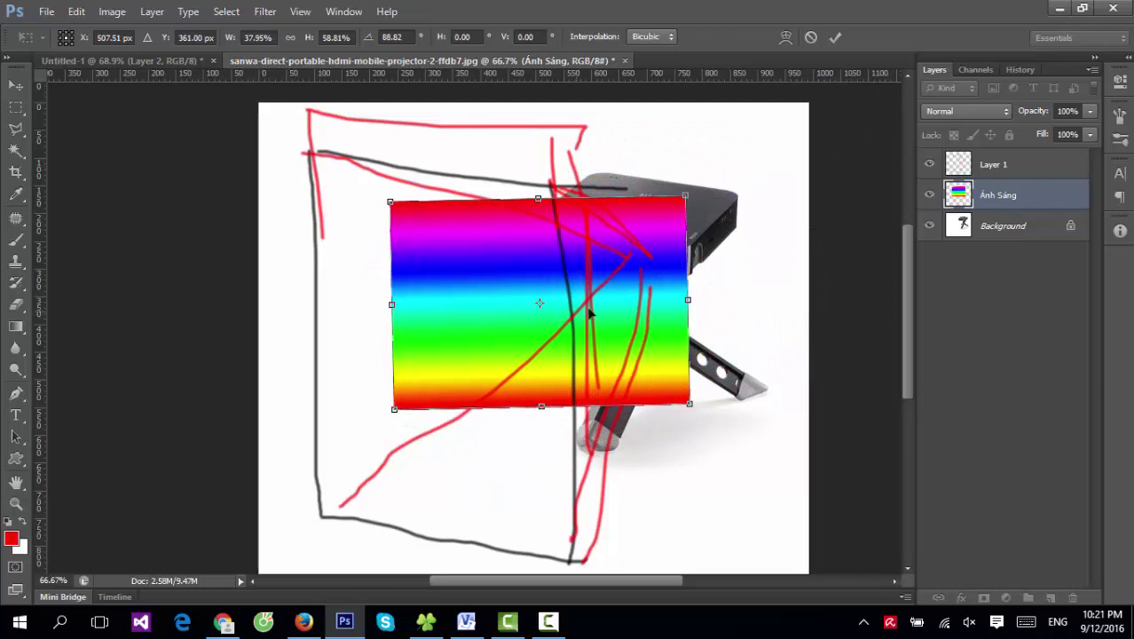
{"action": "left_click_drag", "start_coordinate": [589, 312], "coordinate": [748, 299]}
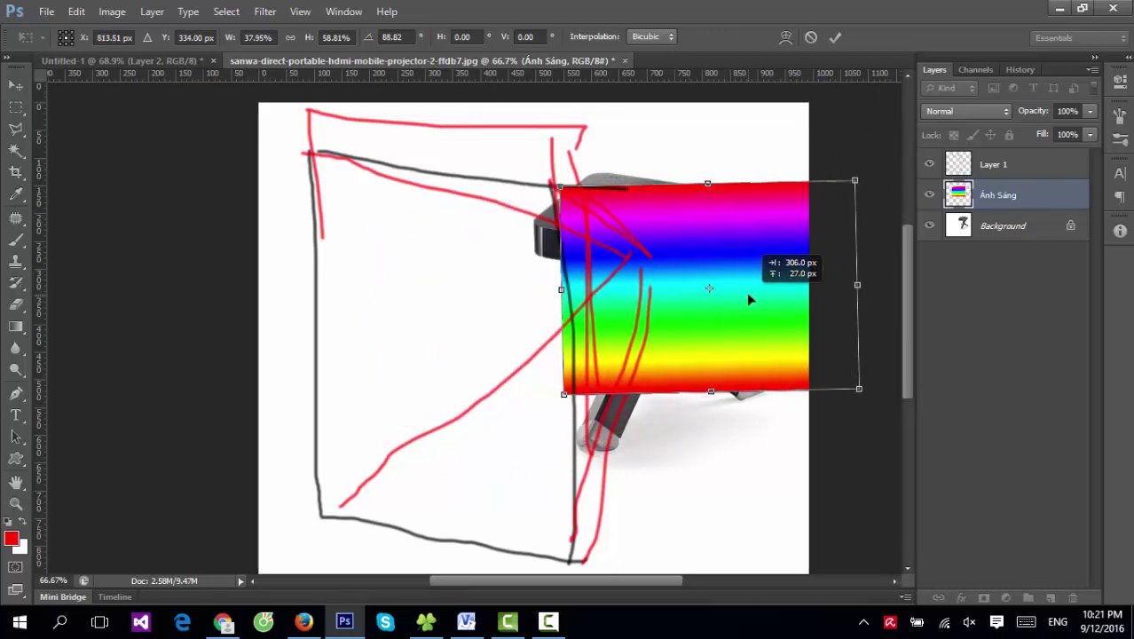
{"action": "left_click_drag", "start_coordinate": [565, 397], "coordinate": [337, 394]}
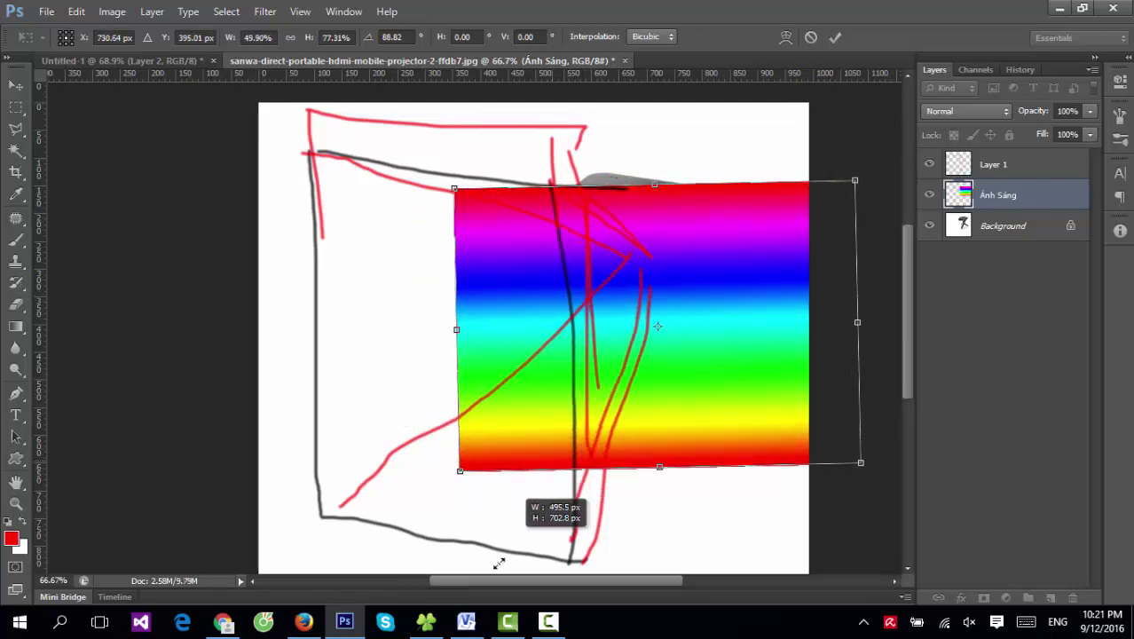
{"action": "scroll", "coordinate": [586, 355], "scroll_direction": "up", "scroll_amount": 2}
{"action": "scroll", "coordinate": [533, 311], "scroll_direction": "up", "scroll_amount": 2}
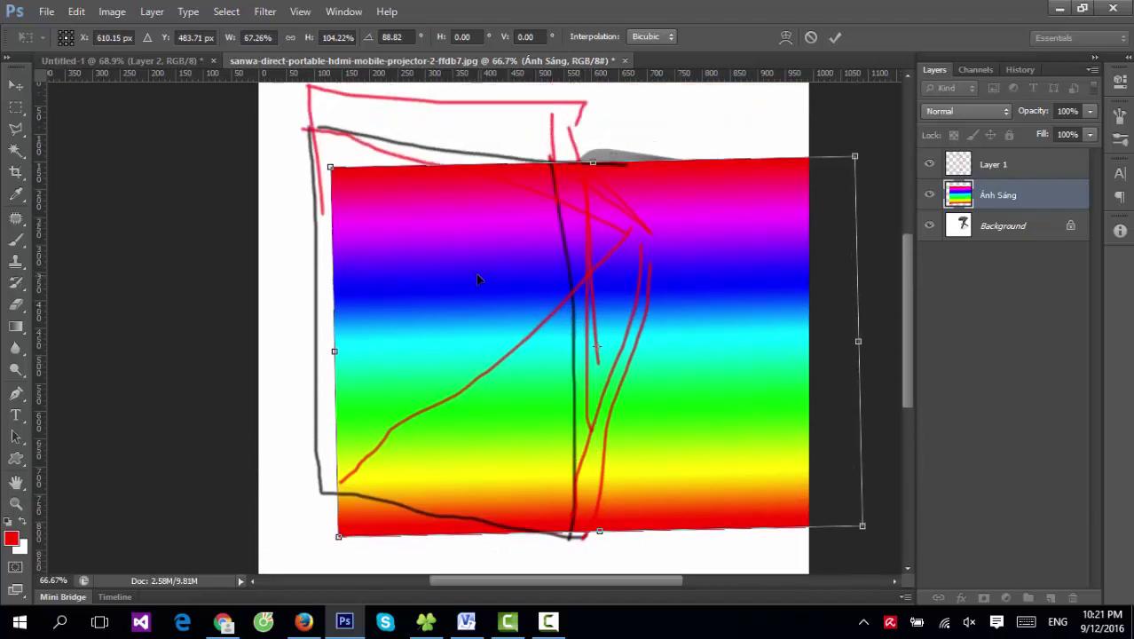
{"action": "left_click_drag", "start_coordinate": [471, 275], "coordinate": [717, 216]}
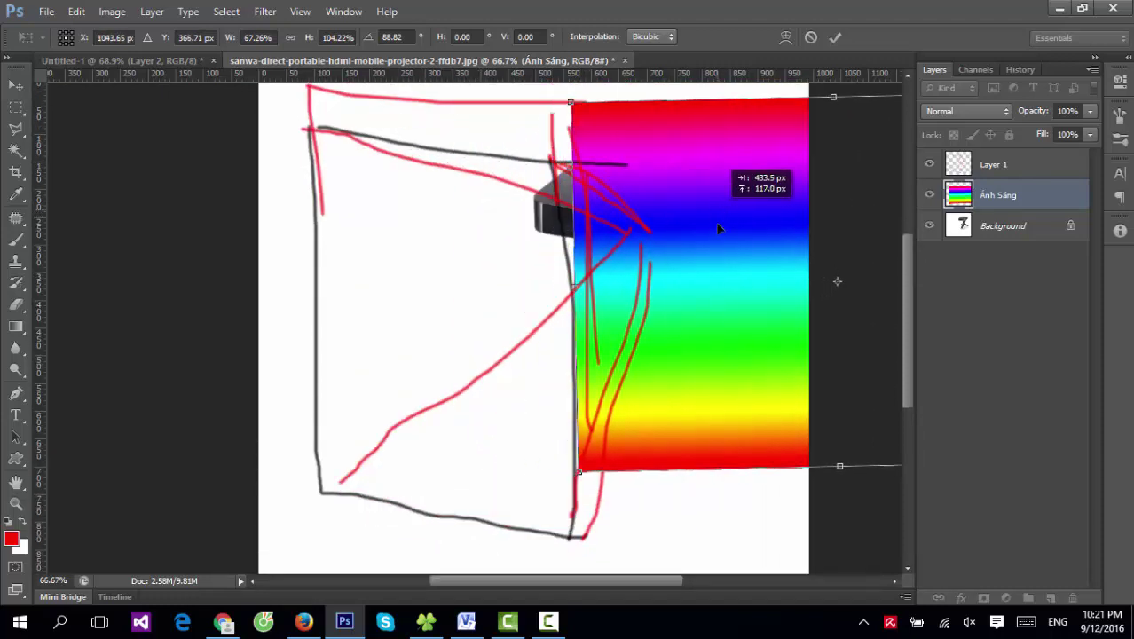
{"action": "left_click_drag", "start_coordinate": [577, 473], "coordinate": [575, 538]}
{"action": "left_click_drag", "start_coordinate": [659, 354], "coordinate": [401, 341]}
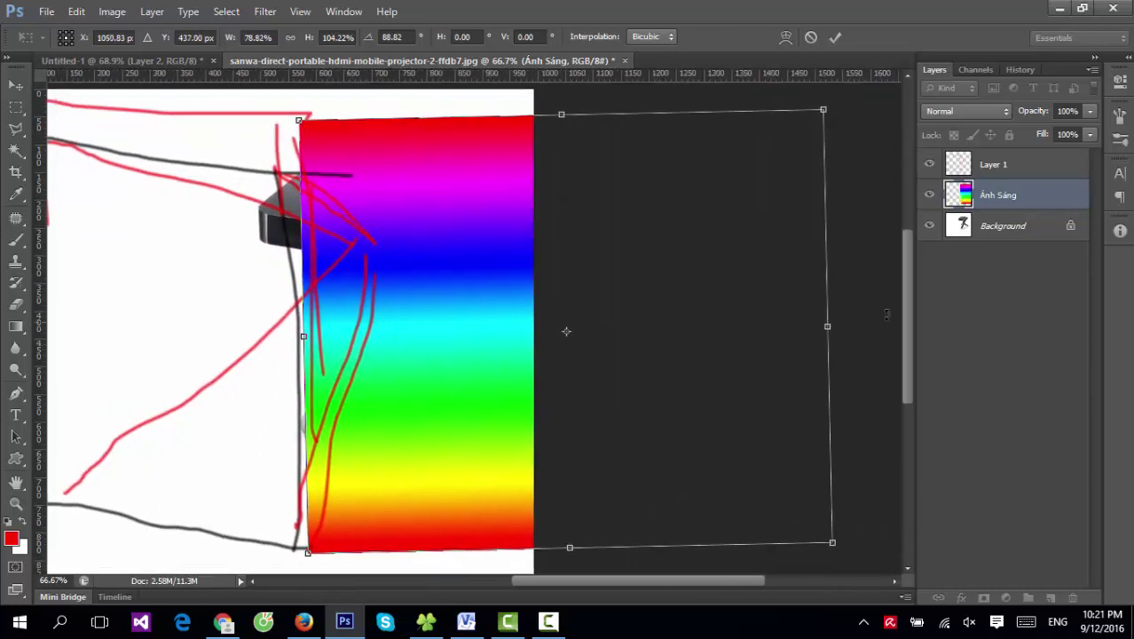
{"action": "left_click_drag", "start_coordinate": [793, 328], "coordinate": [380, 336]}
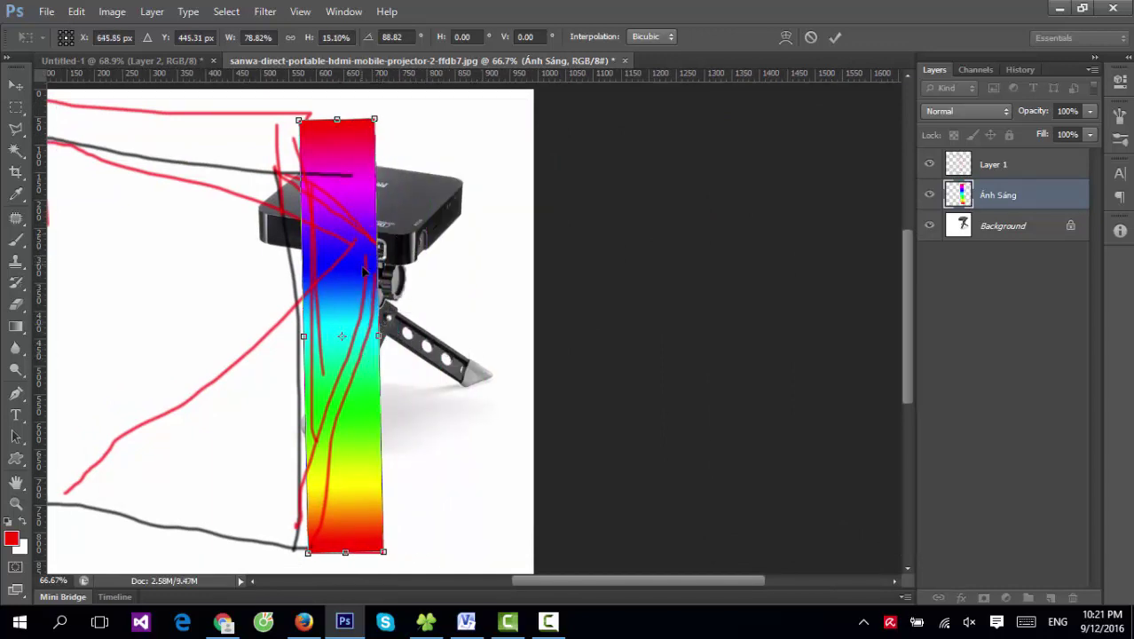
Step: Try distorting the rainbow strip into a triangle, then dismiss the could-not-transform error
{"action": "right_click", "coordinate": [374, 456]}
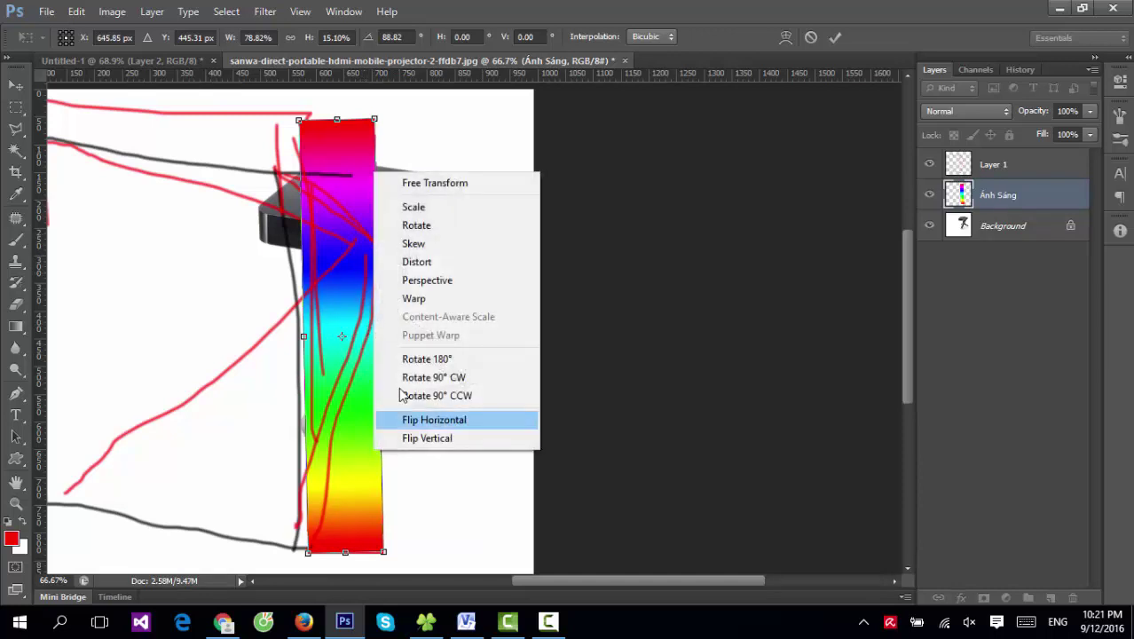
{"action": "left_click", "coordinate": [425, 267]}
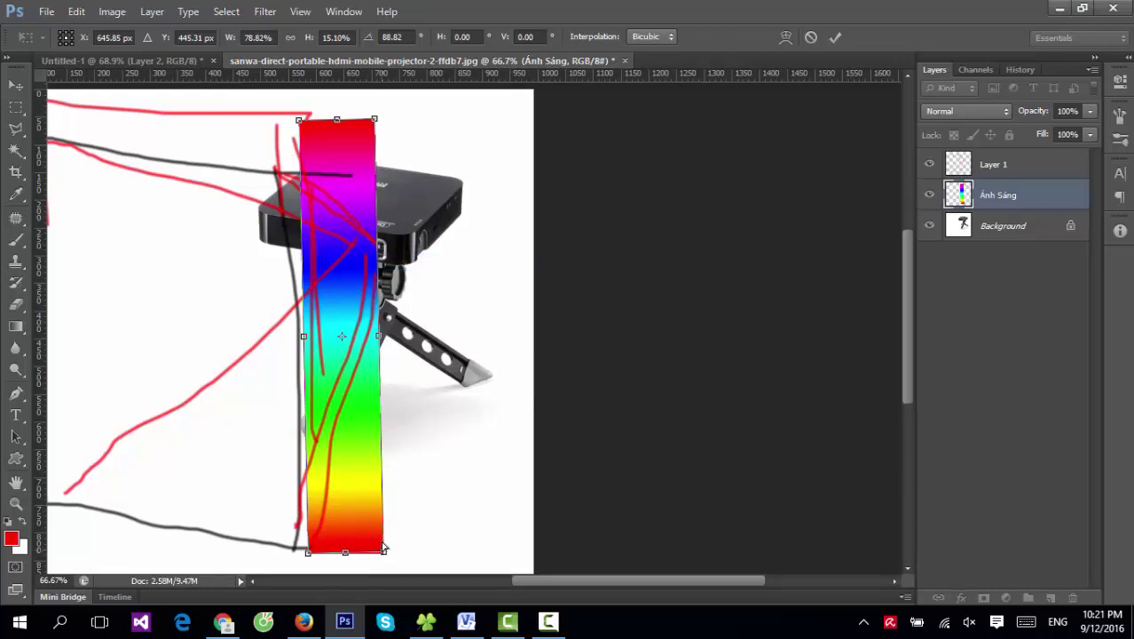
{"action": "left_click_drag", "start_coordinate": [383, 548], "coordinate": [379, 258]}
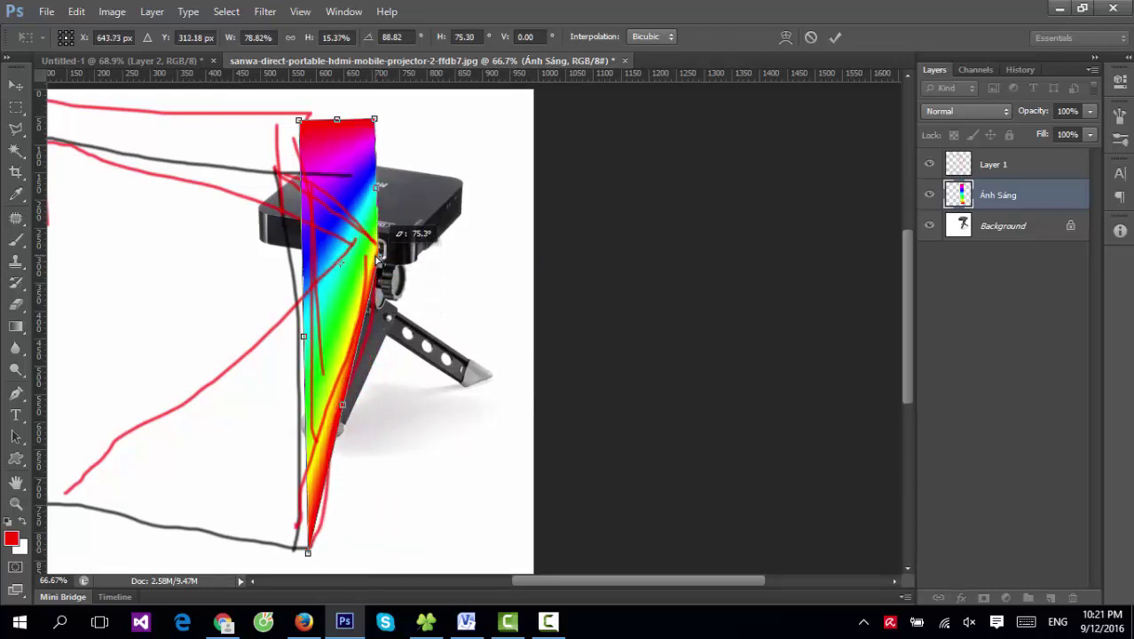
{"action": "left_click_drag", "start_coordinate": [376, 120], "coordinate": [383, 256]}
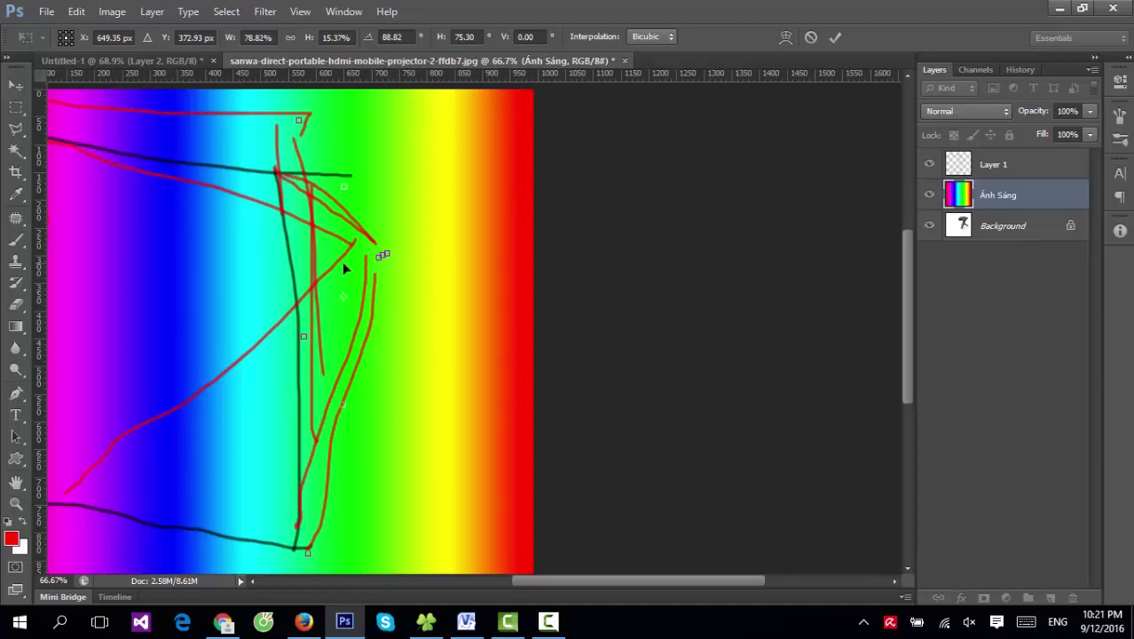
{"action": "key", "text": "Return"}
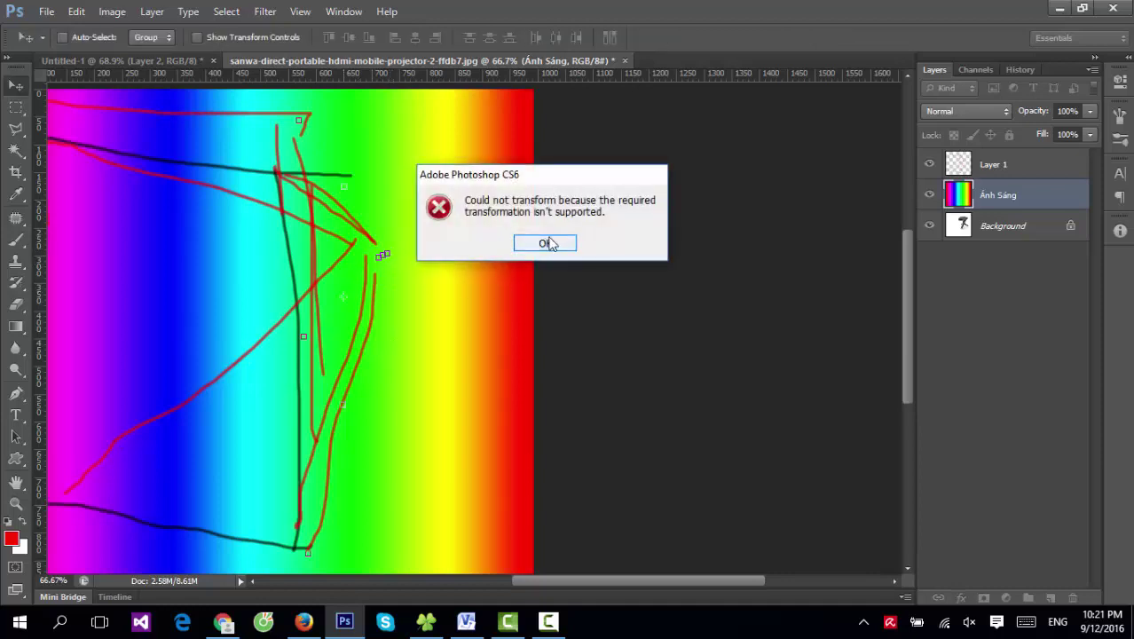
{"action": "left_click", "coordinate": [544, 244]}
Step: Undo the last brush stroke in History and reselect the Ánh Sáng layer
{"action": "left_click", "coordinate": [1021, 69]}
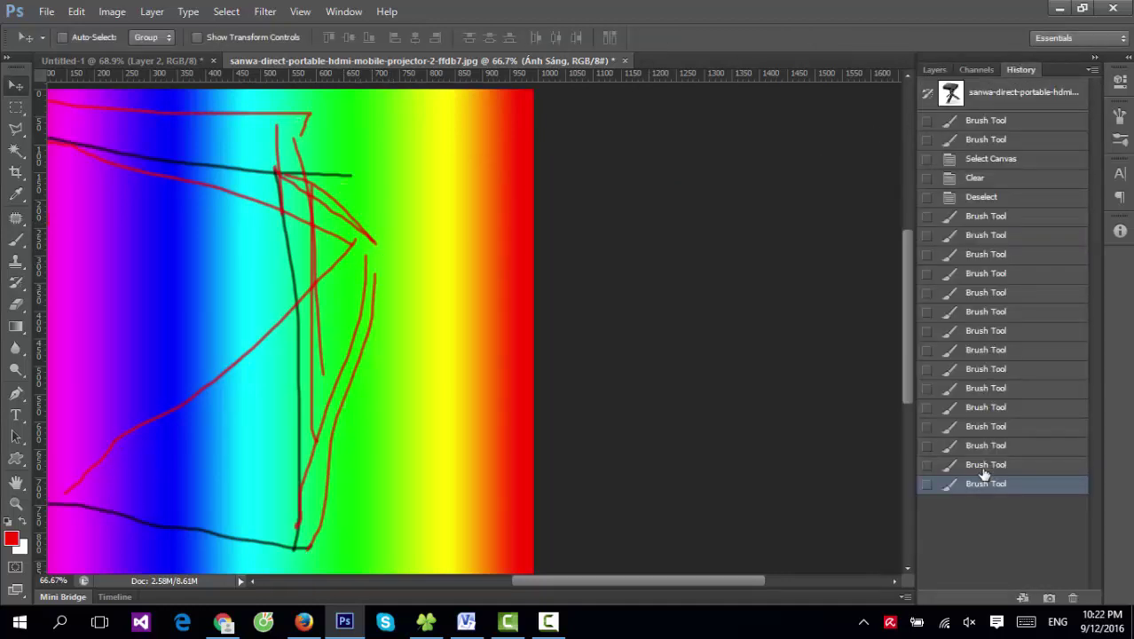
{"action": "left_click", "coordinate": [985, 465]}
{"action": "left_click", "coordinate": [933, 70]}
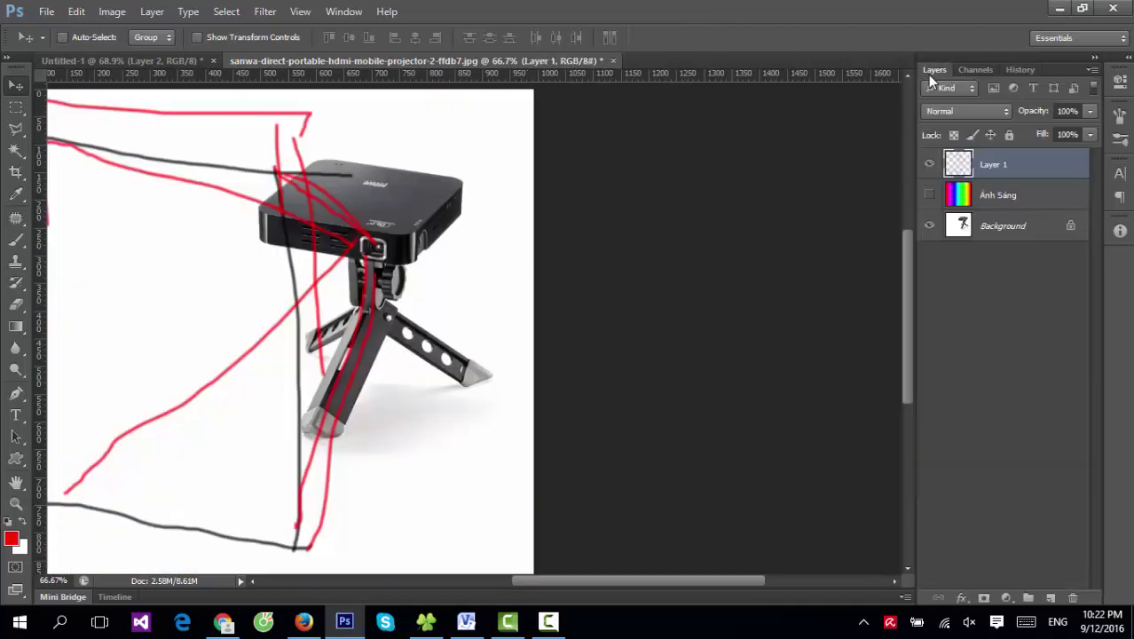
{"action": "left_click", "coordinate": [929, 194]}
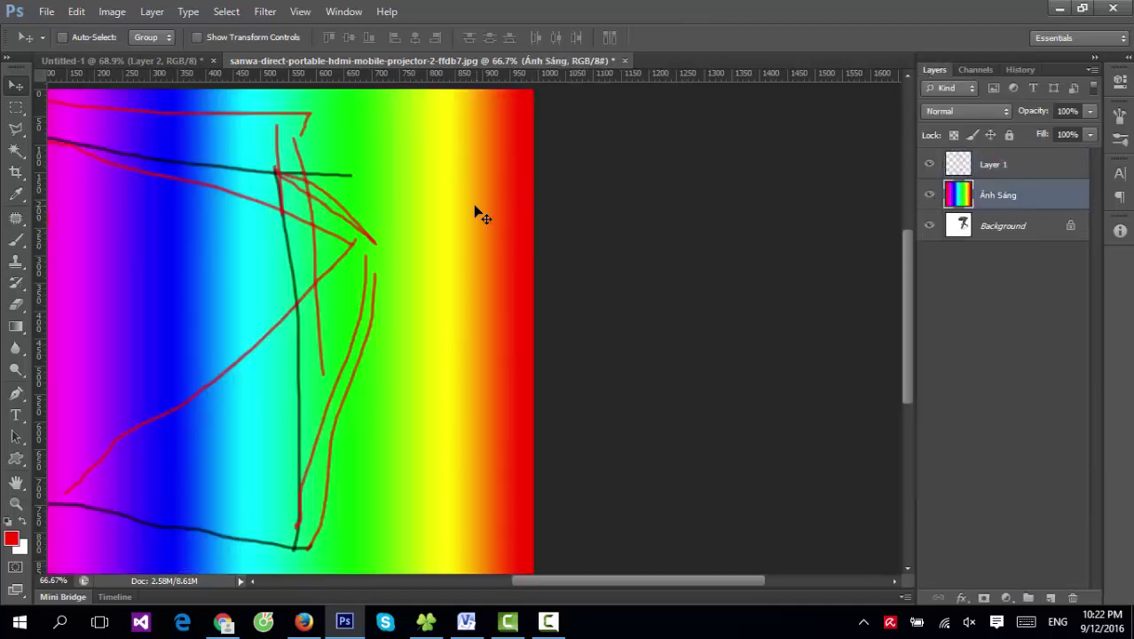
Step: Rotate the rainbow until nearly upright, scale it to about 72%, and move it over the projector
{"action": "key", "text": "ctrl+t"}
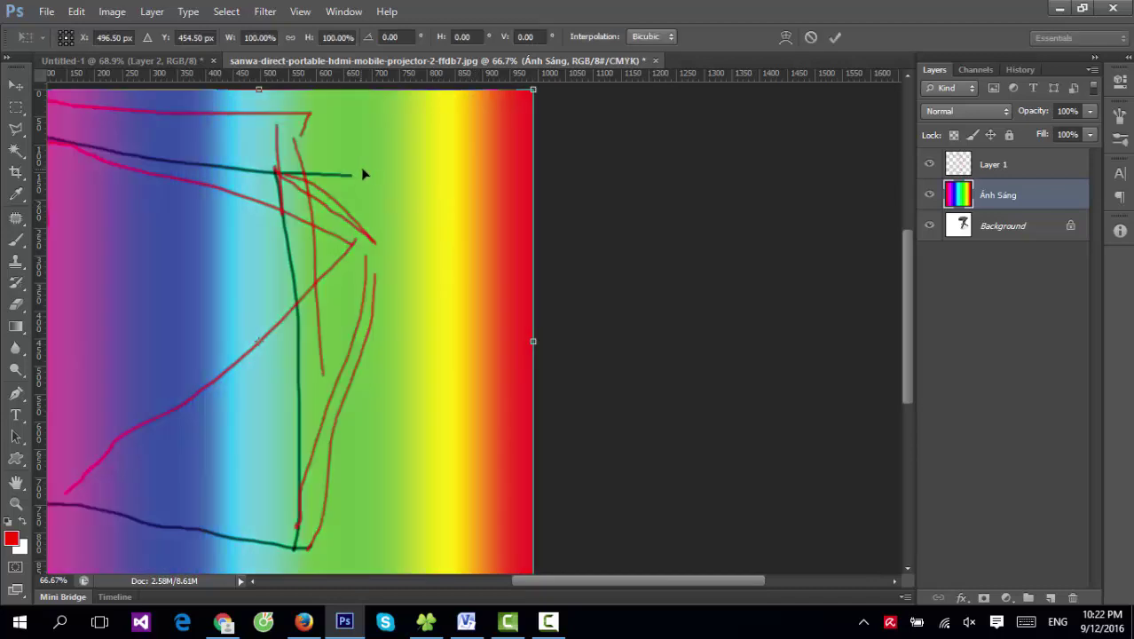
{"action": "left_click_drag", "start_coordinate": [362, 172], "coordinate": [605, 183]}
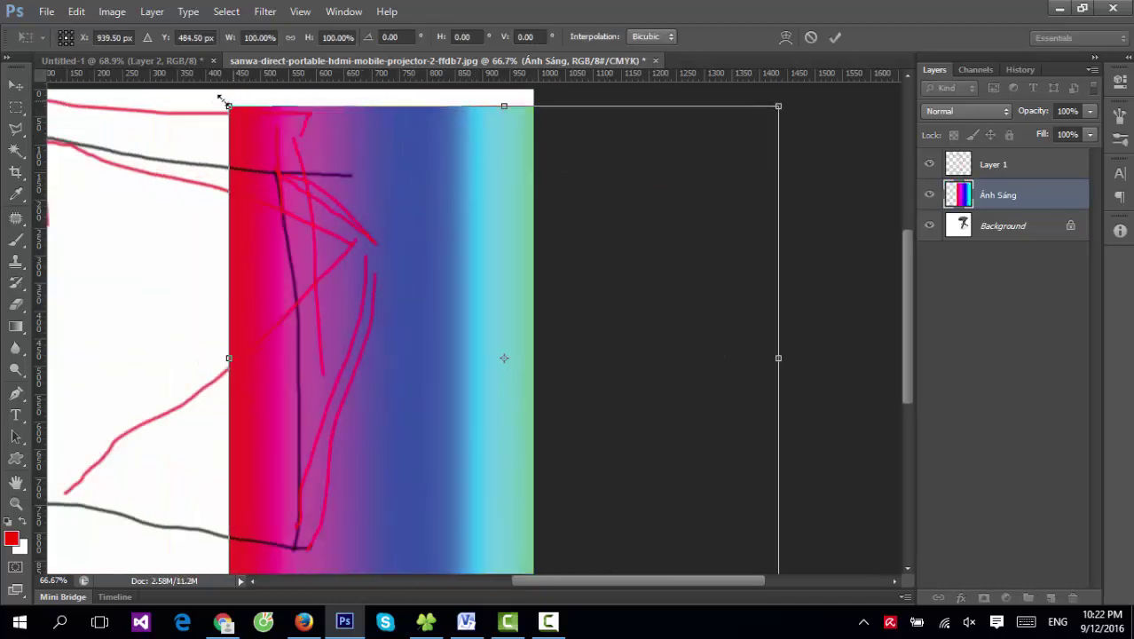
{"action": "key", "text": "Escape"}
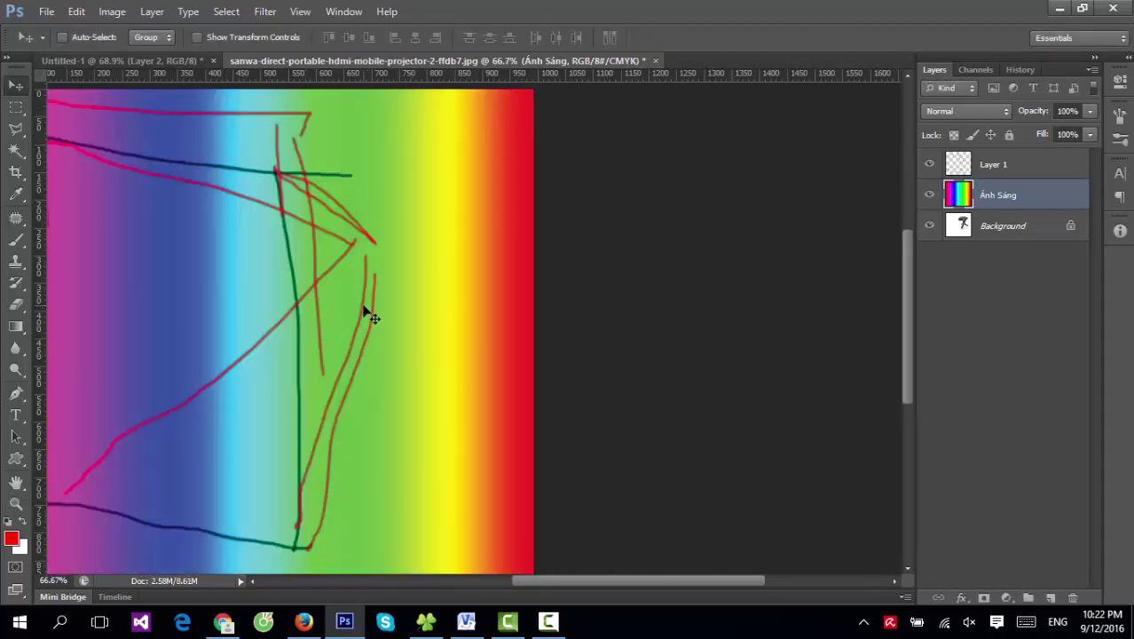
{"action": "key", "text": "ctrl+t"}
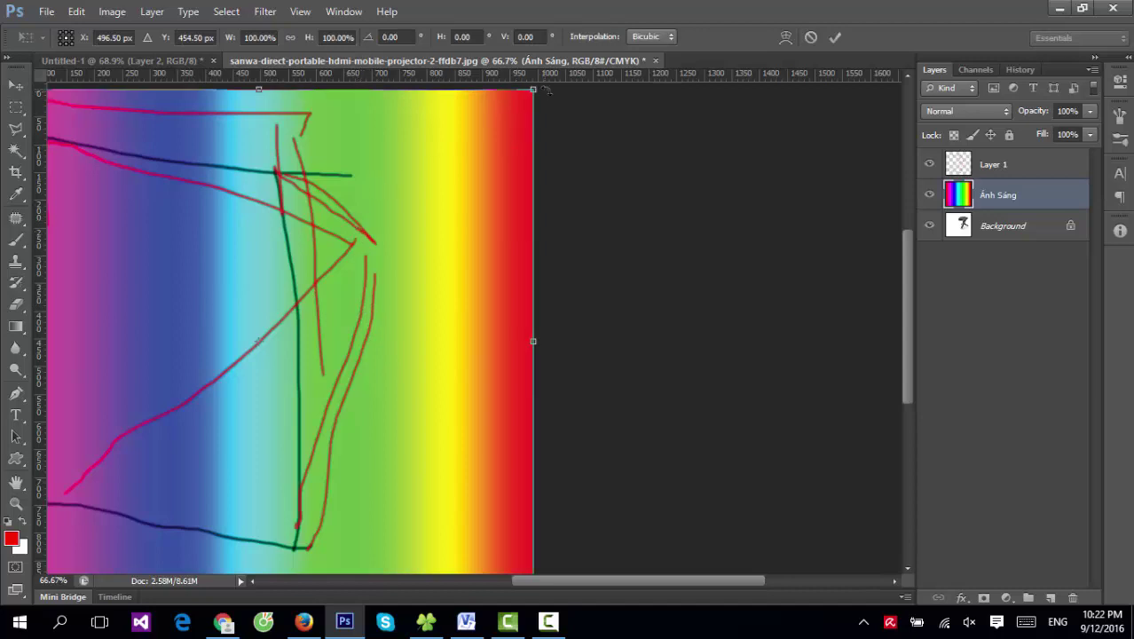
{"action": "mouse_move", "coordinate": [545, 89]}
{"action": "left_mouse_down"}
{"action": "mouse_move", "coordinate": [632, 162]}
{"action": "mouse_move", "coordinate": [734, 519]}
{"action": "left_mouse_up"}
{"action": "left_click_drag", "start_coordinate": [425, 334], "coordinate": [710, 347]}
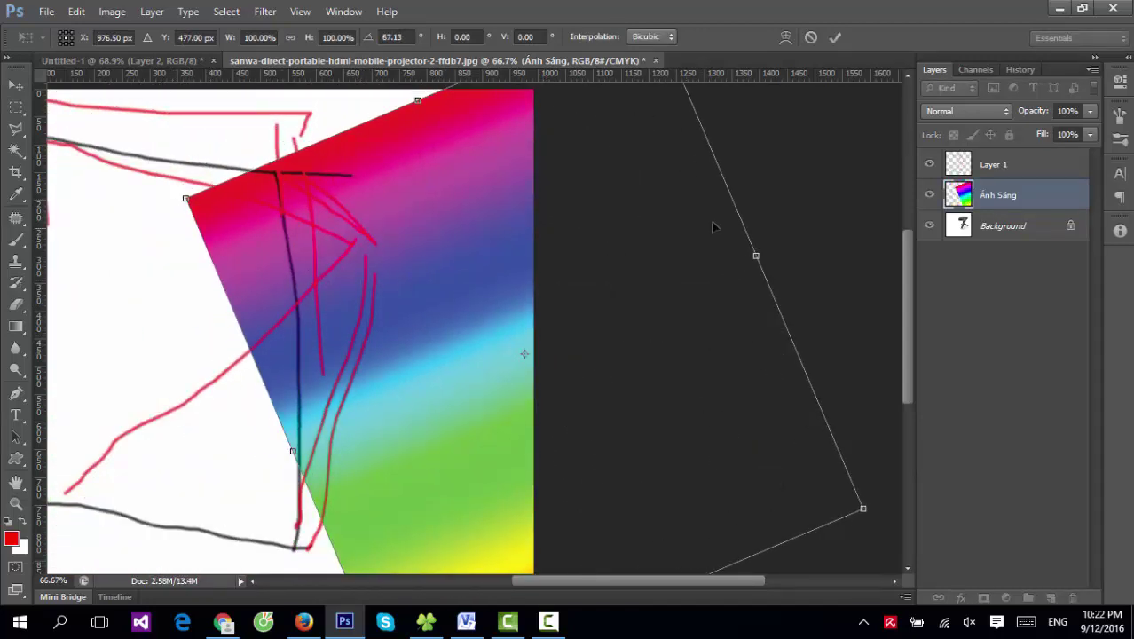
{"action": "left_click_drag", "start_coordinate": [834, 210], "coordinate": [888, 327]}
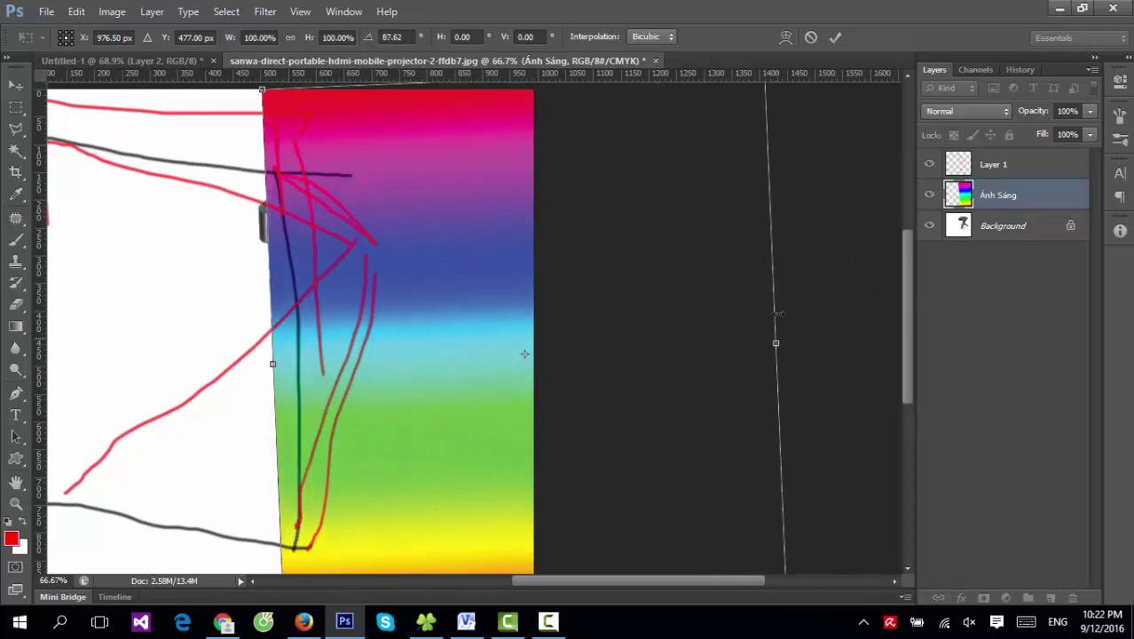
{"action": "left_click_drag", "start_coordinate": [771, 107], "coordinate": [676, 266]}
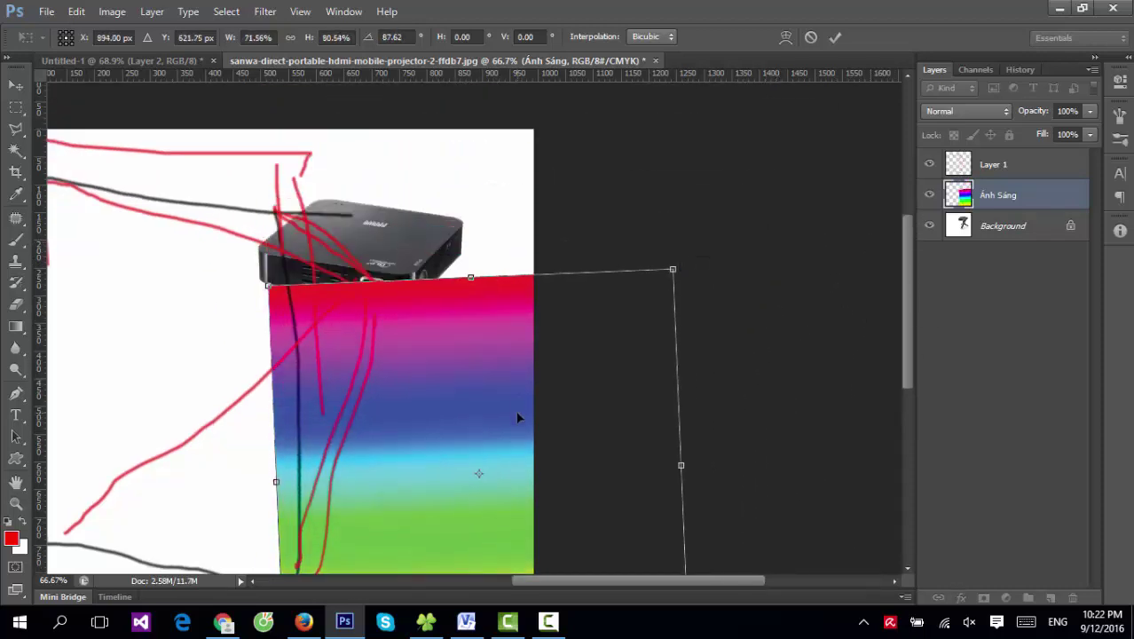
{"action": "left_click_drag", "start_coordinate": [435, 350], "coordinate": [473, 219]}
Step: Squeeze the rotated rainbow into a thin vertical strip at the lens and apply it
{"action": "scroll", "coordinate": [461, 267], "scroll_direction": "down", "scroll_amount": 2}
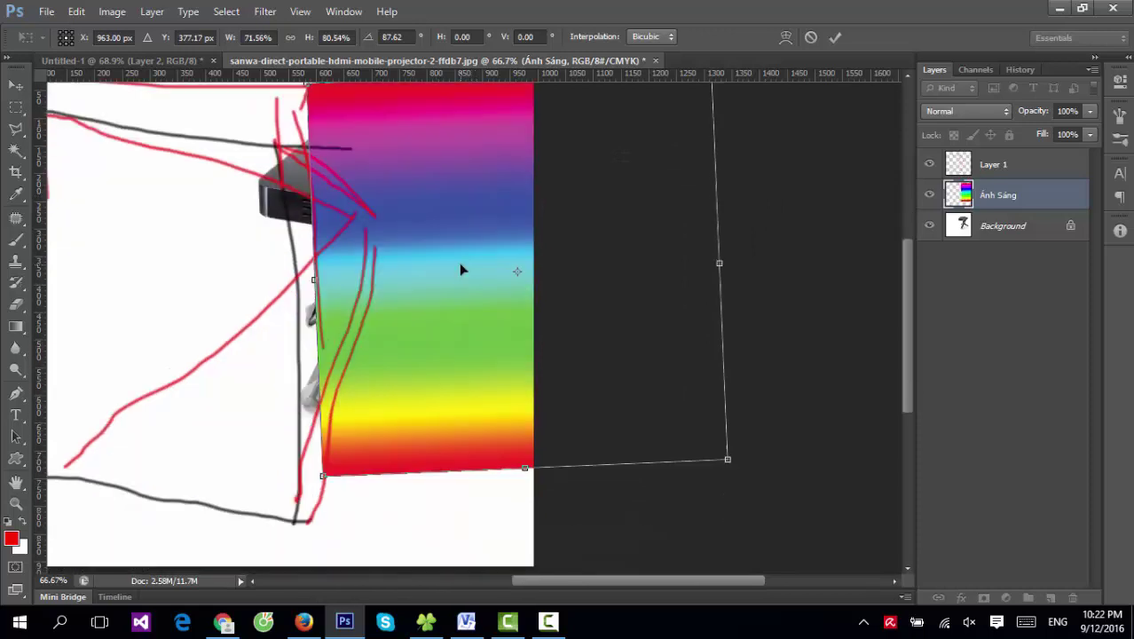
{"action": "scroll", "coordinate": [396, 429], "scroll_direction": "down", "scroll_amount": 2}
{"action": "left_click_drag", "start_coordinate": [318, 394], "coordinate": [300, 433]}
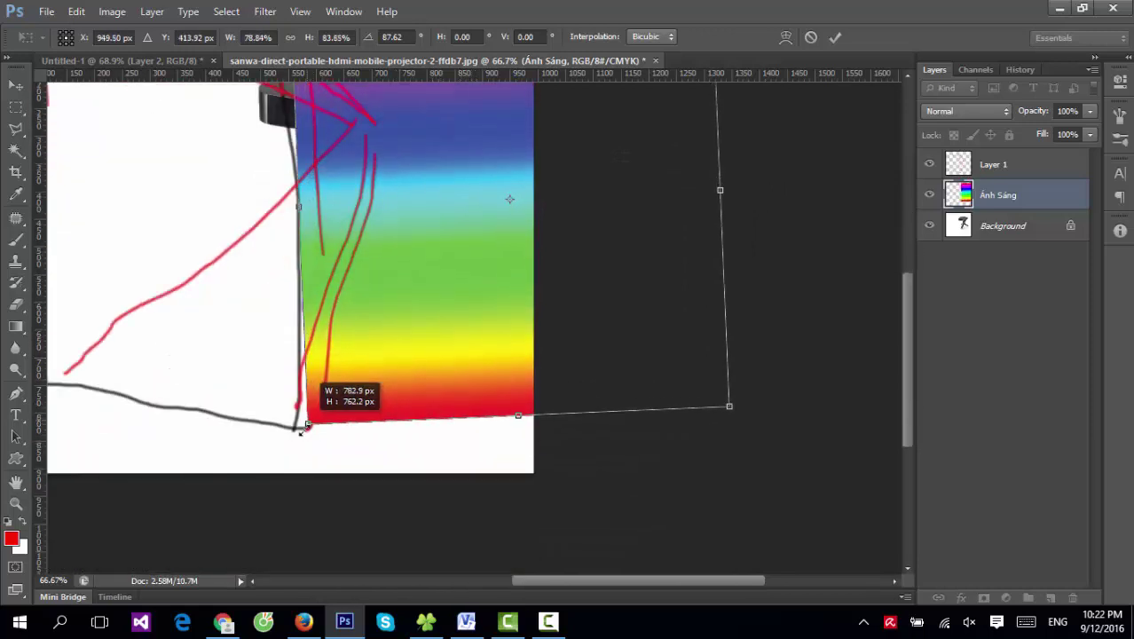
{"action": "scroll", "coordinate": [351, 362], "scroll_direction": "up", "scroll_amount": 4}
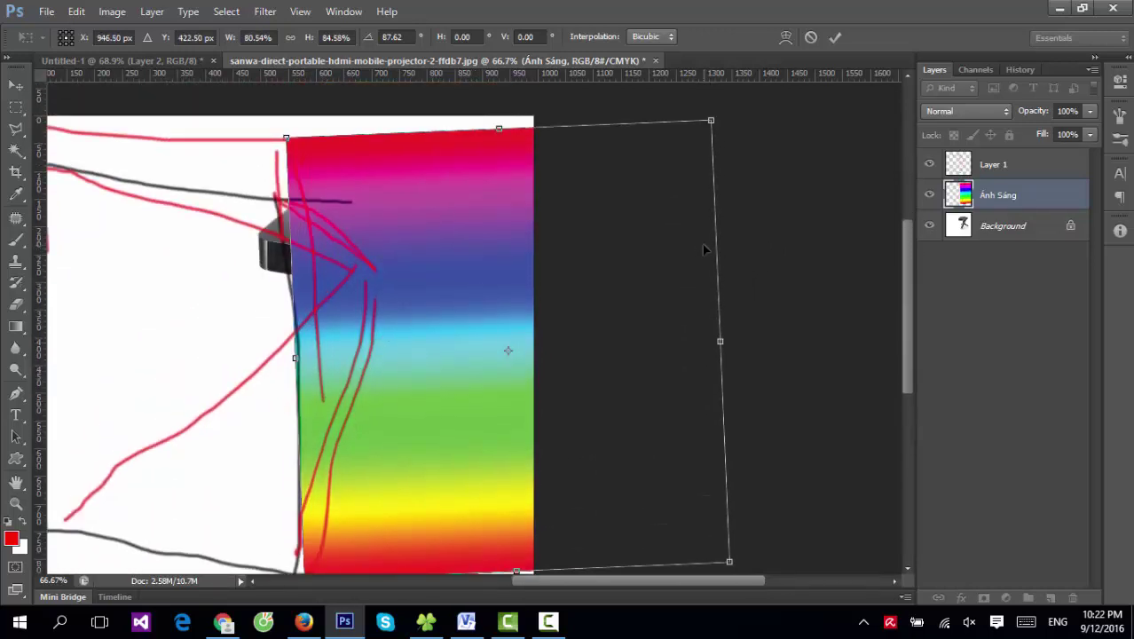
{"action": "scroll", "coordinate": [704, 249], "scroll_direction": "down", "scroll_amount": 2}
{"action": "left_click_drag", "start_coordinate": [698, 260], "coordinate": [742, 276]}
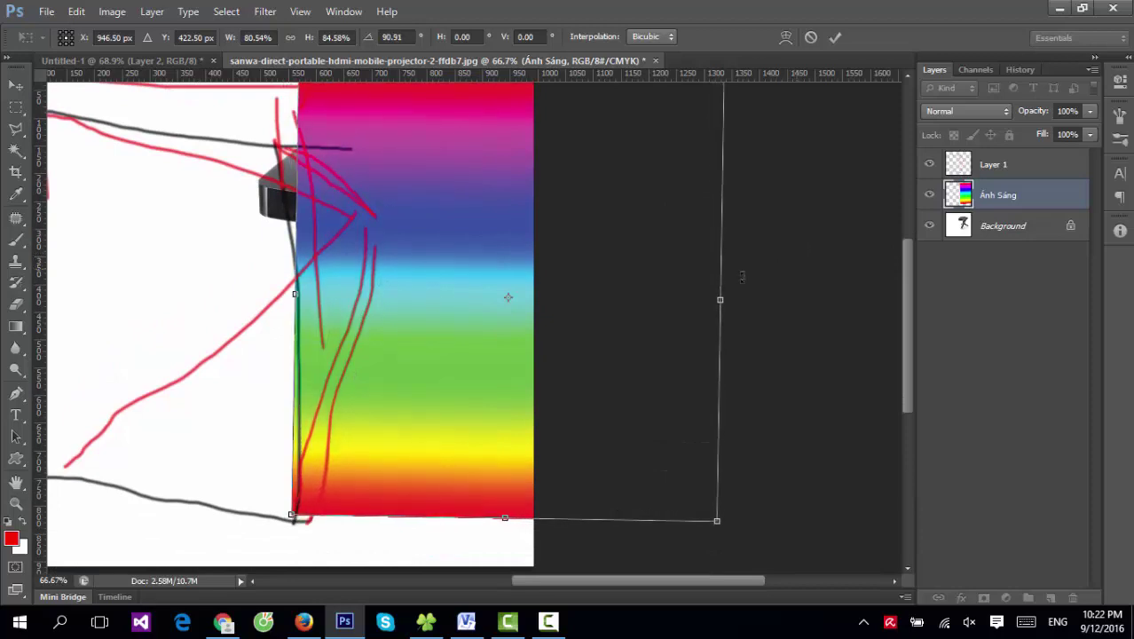
{"action": "left_click_drag", "start_coordinate": [545, 275], "coordinate": [542, 289]}
{"action": "scroll", "coordinate": [538, 297], "scroll_direction": "up", "scroll_amount": 2}
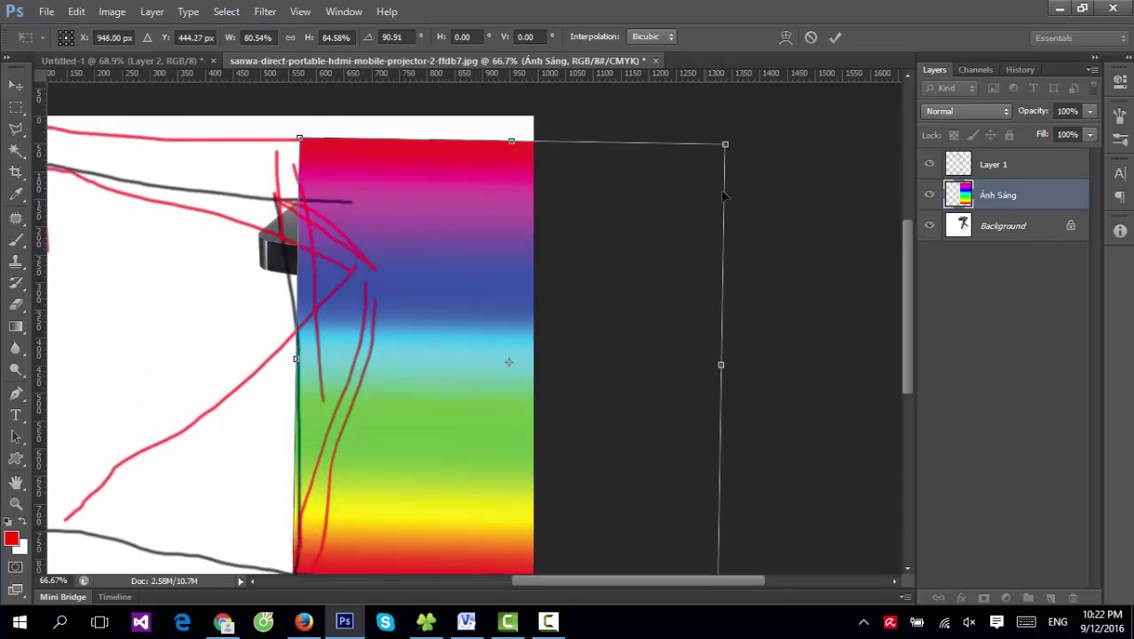
{"action": "left_click_drag", "start_coordinate": [722, 364], "coordinate": [381, 373]}
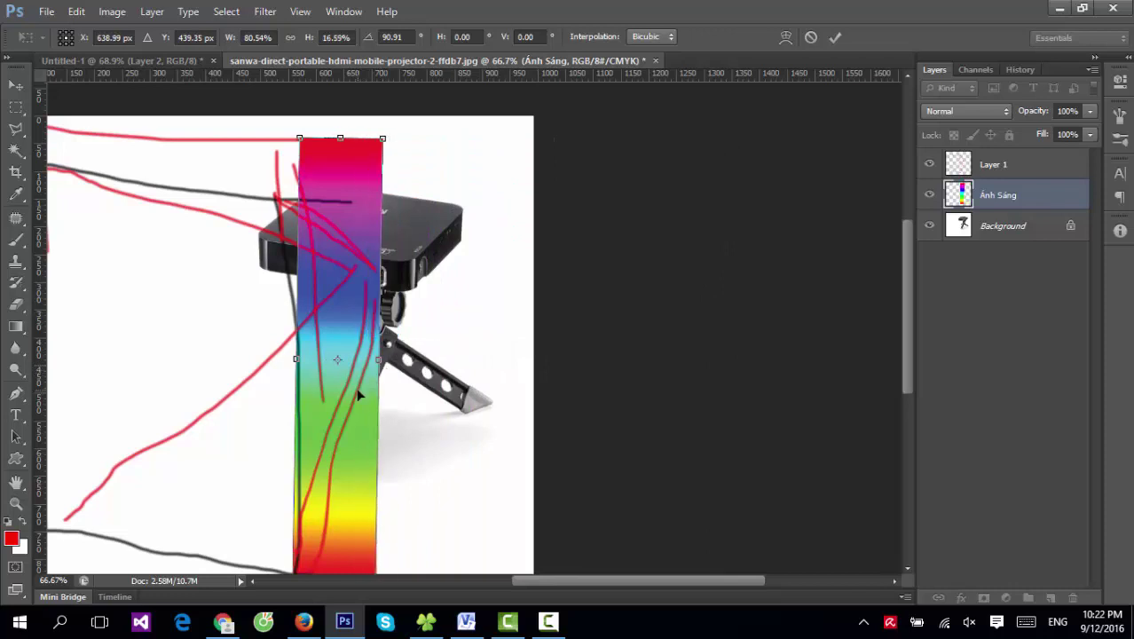
{"action": "key", "text": "Return"}
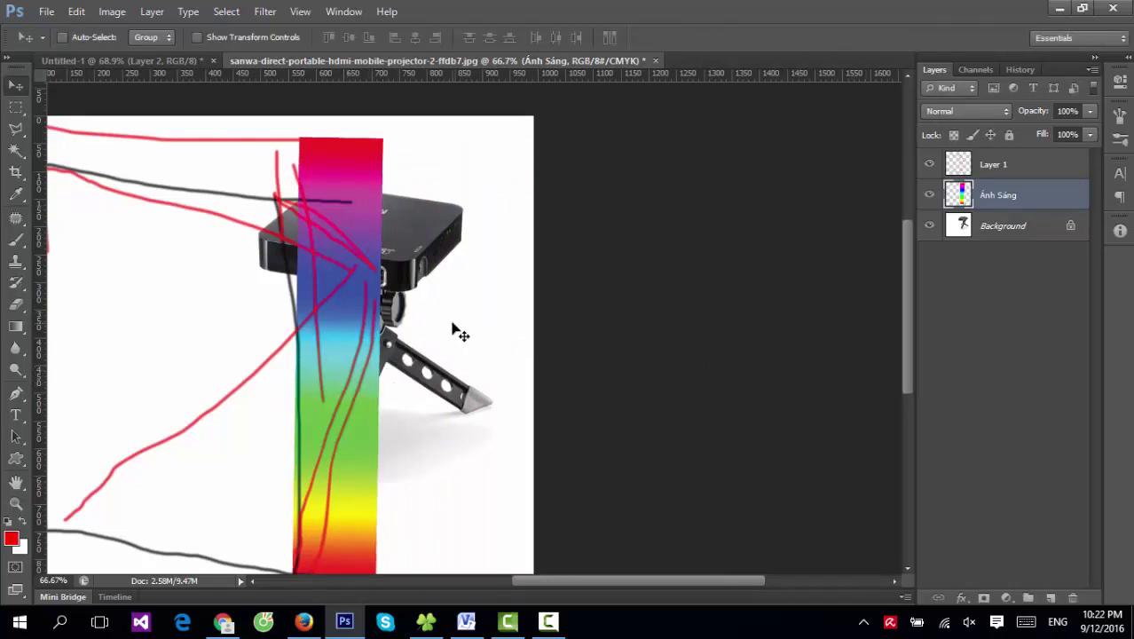
{"action": "scroll", "coordinate": [452, 328], "scroll_direction": "down", "scroll_amount": 3}
{"action": "key", "text": "ctrl+t"}
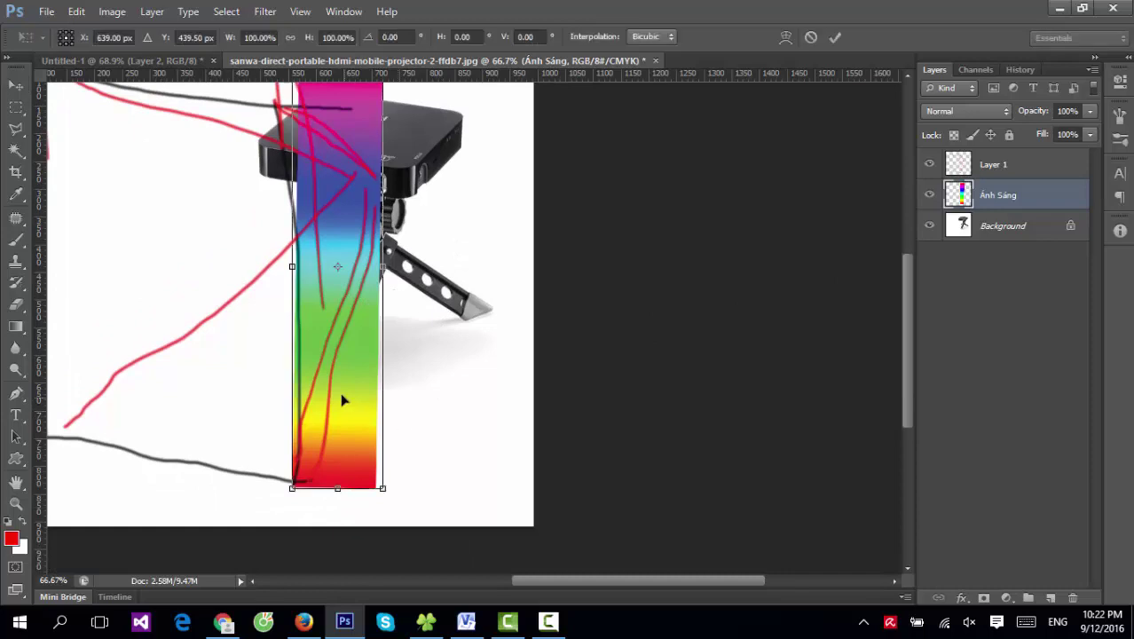
Step: Distort the strip's corners together into a point at the projector lens
{"action": "right_click", "coordinate": [338, 363]}
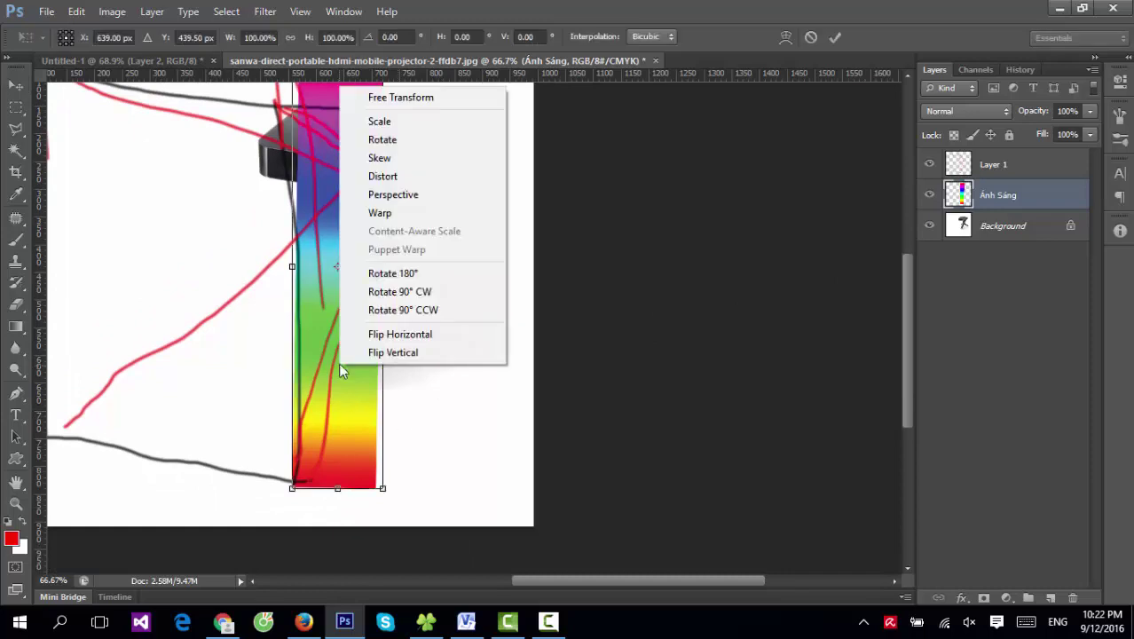
{"action": "left_click", "coordinate": [395, 176]}
{"action": "left_click_drag", "start_coordinate": [385, 494], "coordinate": [399, 224]}
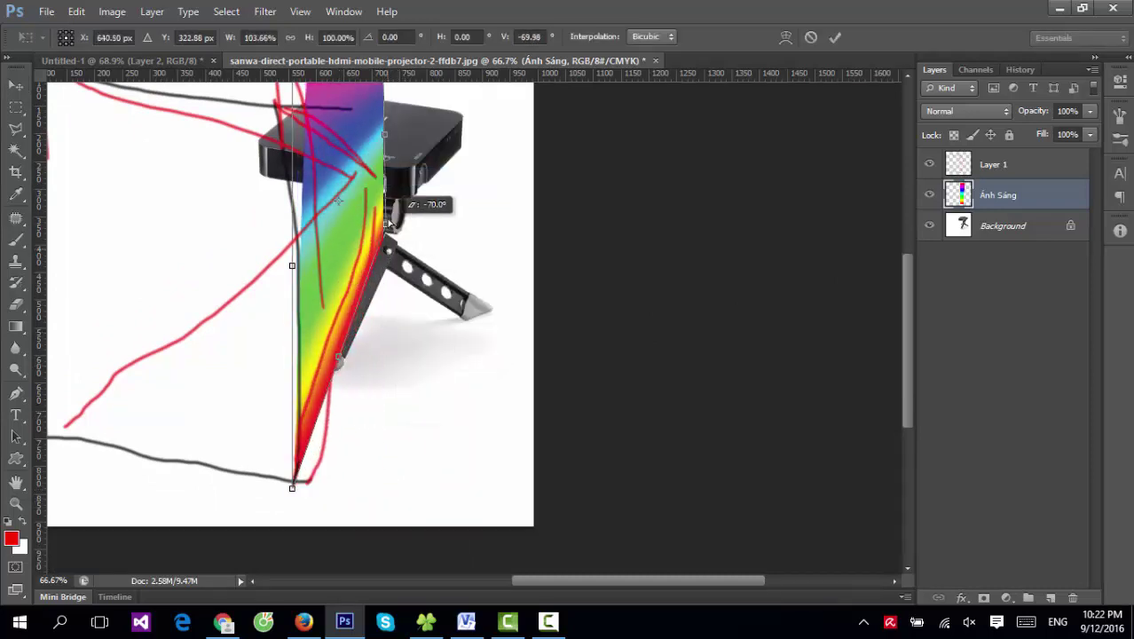
{"action": "scroll", "coordinate": [399, 223], "scroll_direction": "up", "scroll_amount": 4}
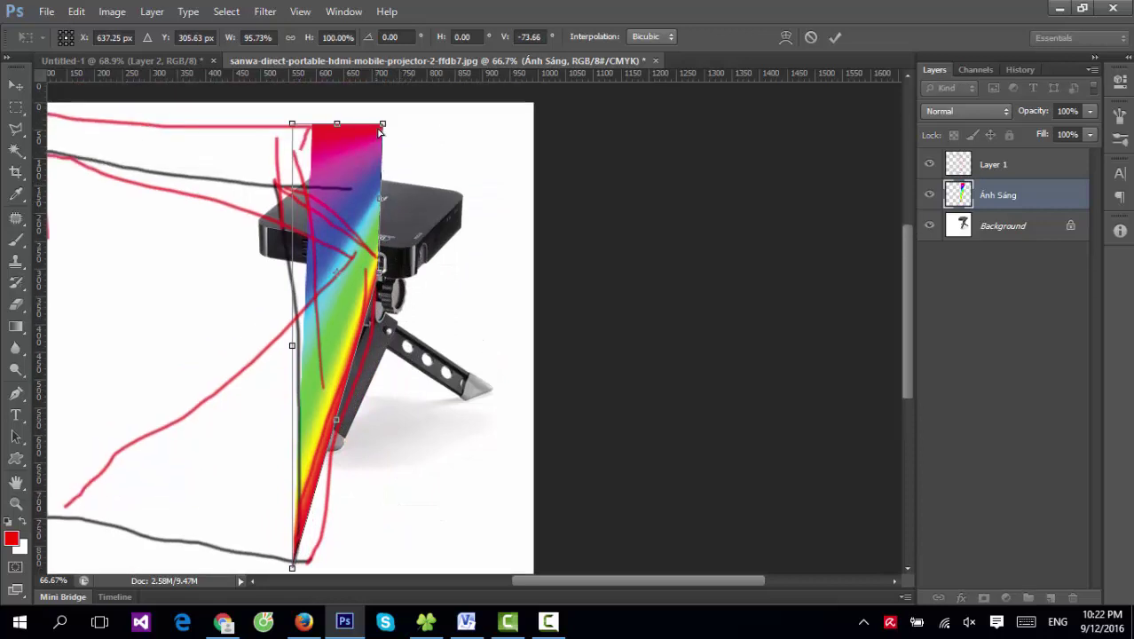
{"action": "left_click_drag", "start_coordinate": [382, 125], "coordinate": [376, 262]}
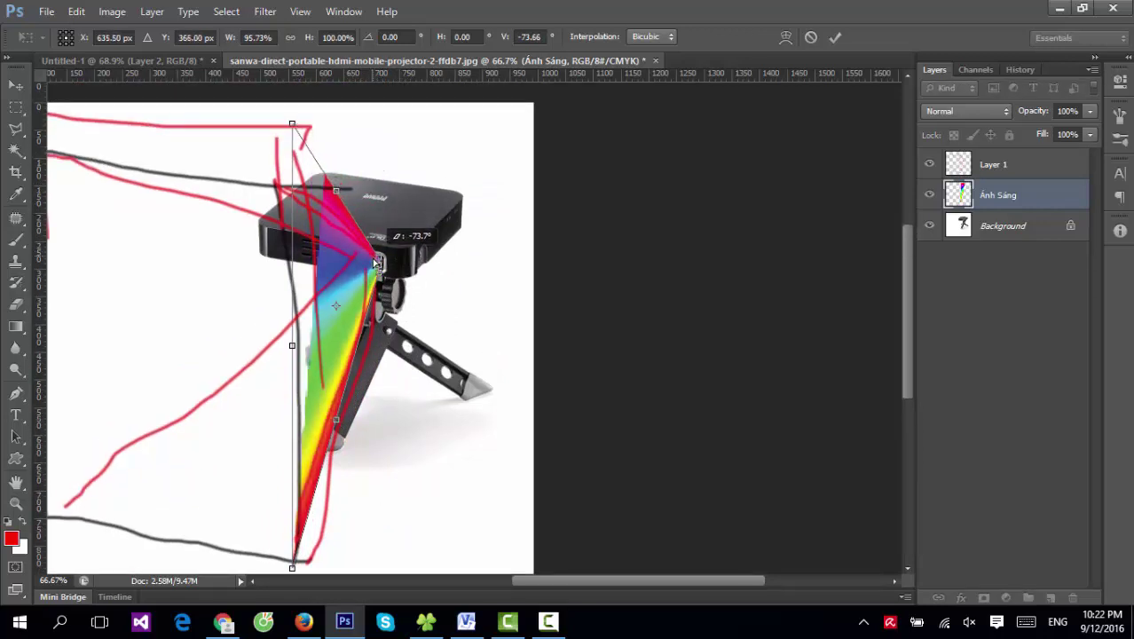
Step: Stretch the beam's top up and left, refine its tip, and apply the wedge
{"action": "mouse_move", "coordinate": [294, 127]}
{"action": "left_mouse_down"}
{"action": "mouse_move", "coordinate": [232, 92]}
{"action": "mouse_move", "coordinate": [238, 102]}
{"action": "left_mouse_up"}
{"action": "scroll", "coordinate": [294, 550], "scroll_direction": "down", "scroll_amount": 3}
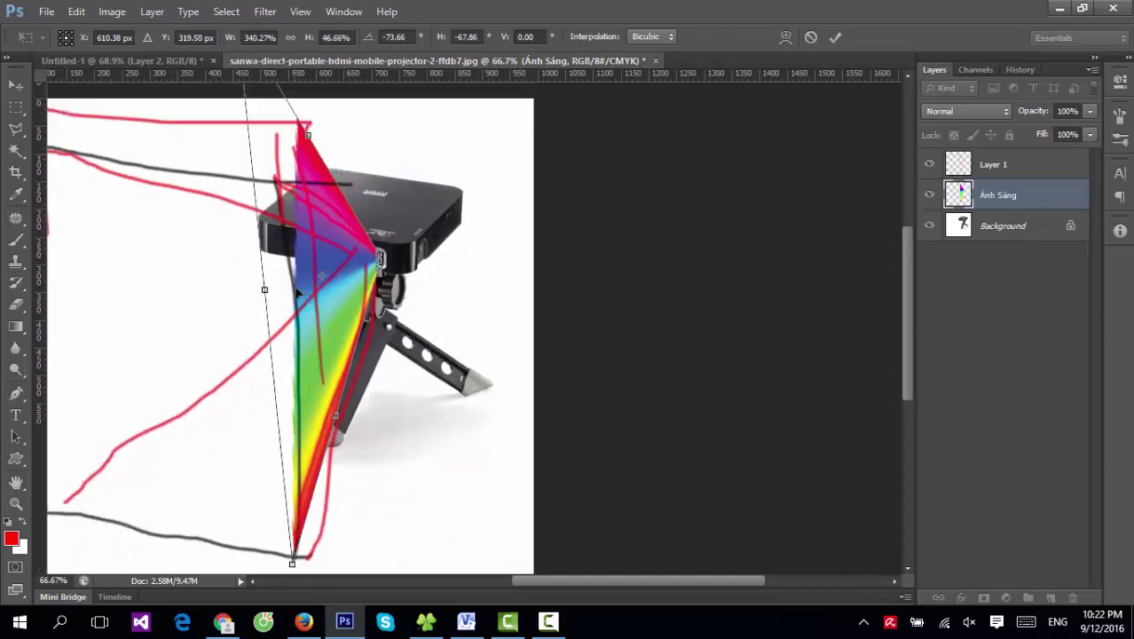
{"action": "scroll", "coordinate": [342, 520], "scroll_direction": "down", "scroll_amount": 1}
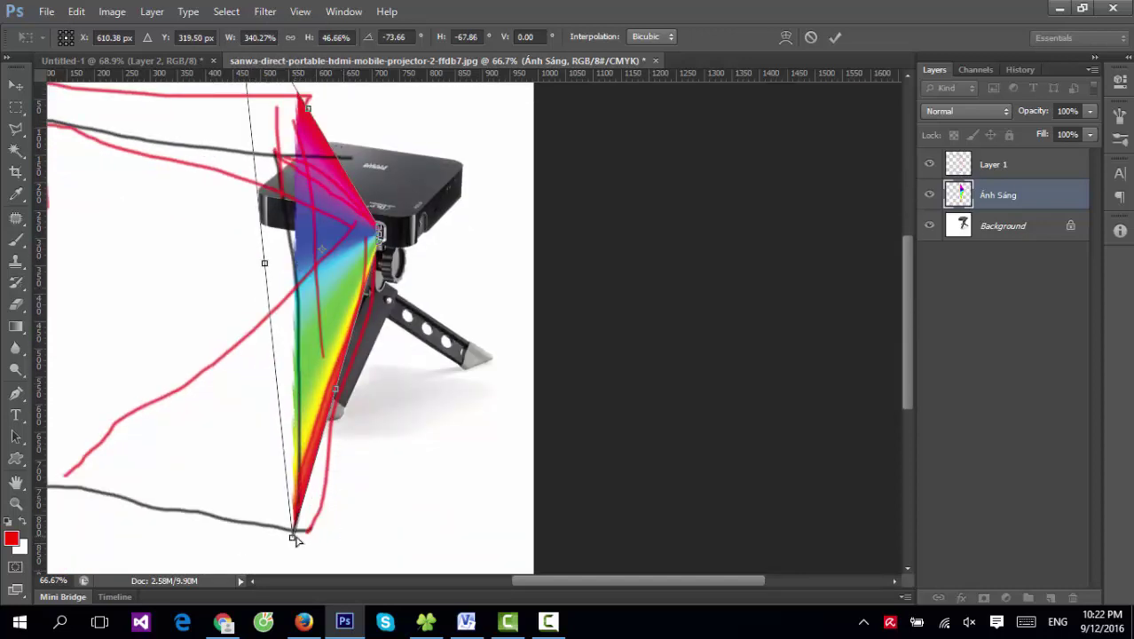
{"action": "left_click_drag", "start_coordinate": [294, 537], "coordinate": [300, 537]}
{"action": "scroll", "coordinate": [320, 303], "scroll_direction": "up", "scroll_amount": 2}
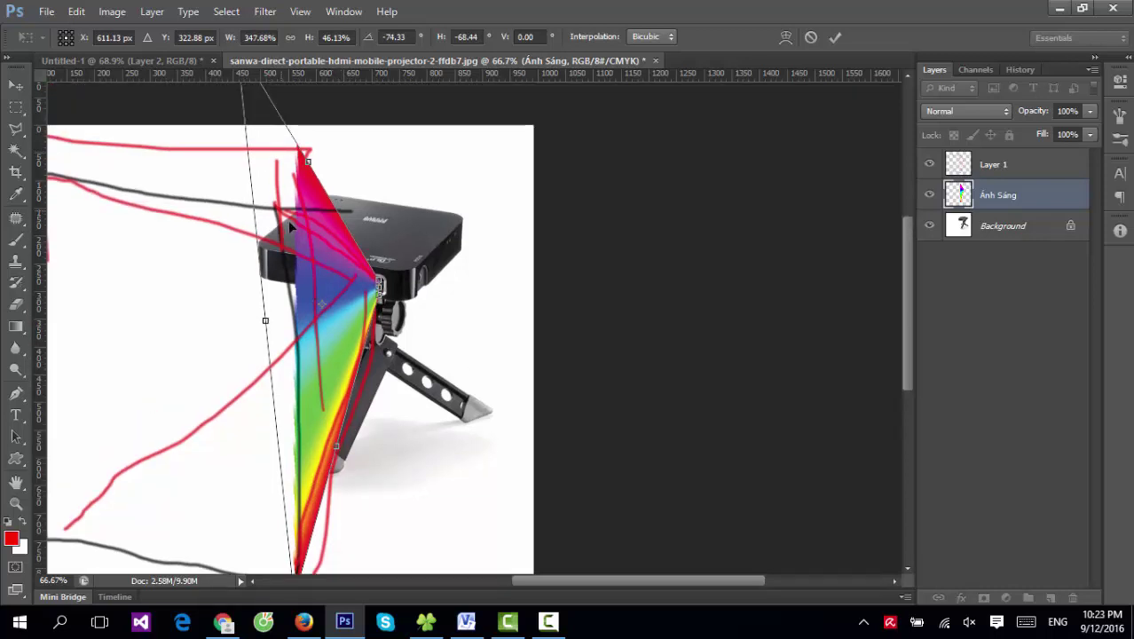
{"action": "scroll", "coordinate": [290, 226], "scroll_direction": "up", "scroll_amount": 2}
{"action": "left_click_drag", "start_coordinate": [237, 111], "coordinate": [248, 107]}
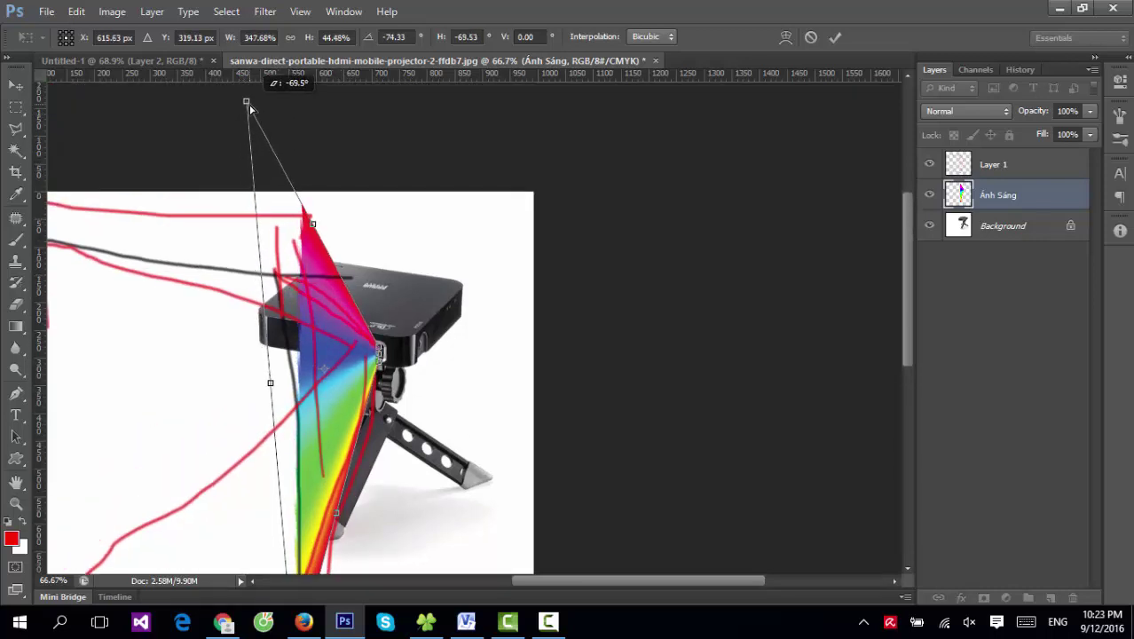
{"action": "scroll", "coordinate": [342, 282], "scroll_direction": "down", "scroll_amount": 3}
{"action": "key", "text": "Return"}
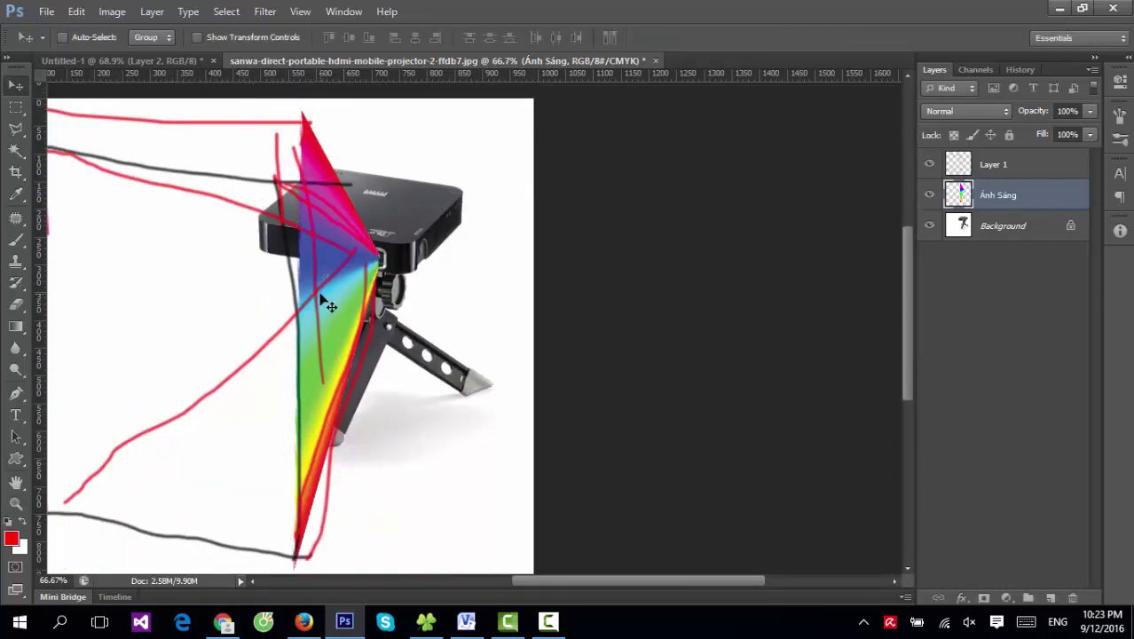
Step: Raise the rainbow beam's brightness with Image > Adjustments > Brightness/Contrast
{"action": "left_click", "coordinate": [112, 12]}
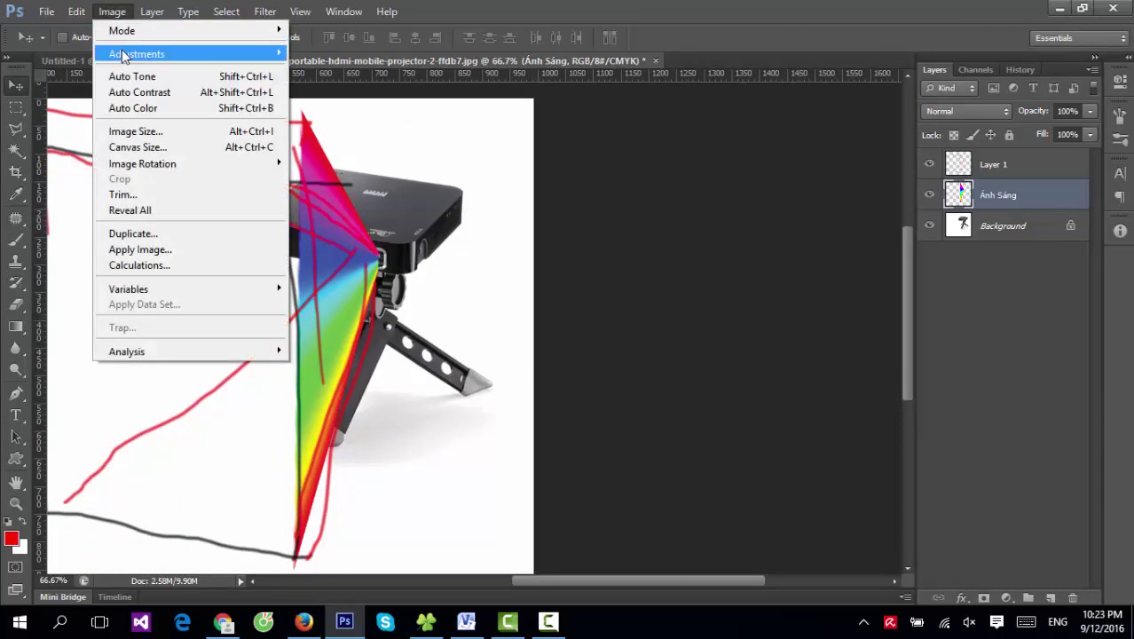
{"action": "left_click", "coordinate": [355, 51]}
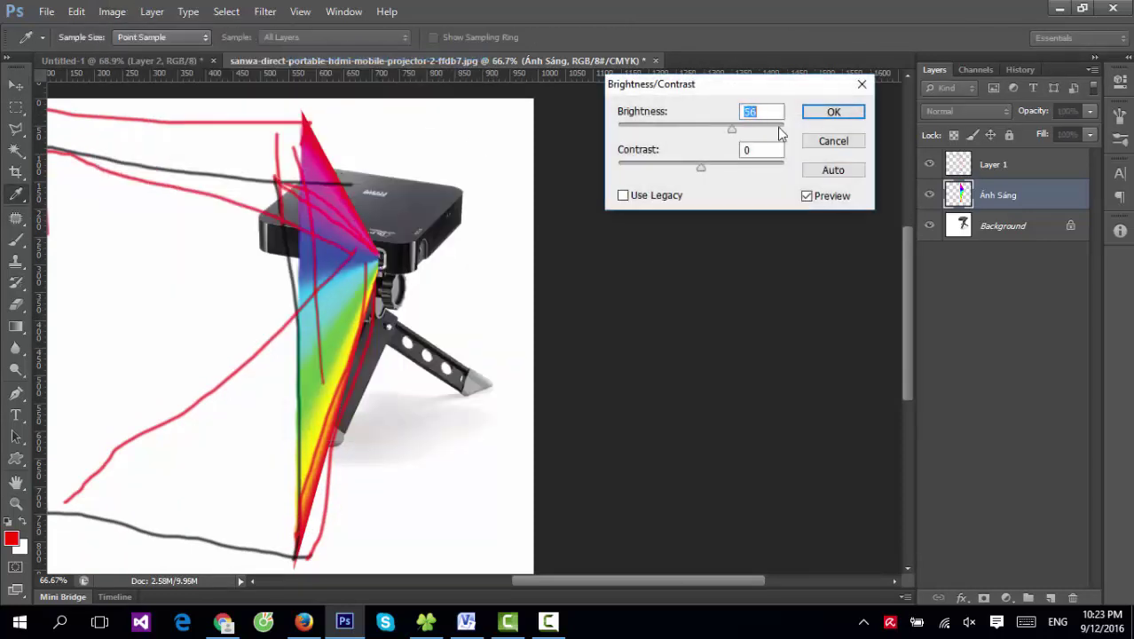
{"action": "left_click", "coordinate": [831, 113]}
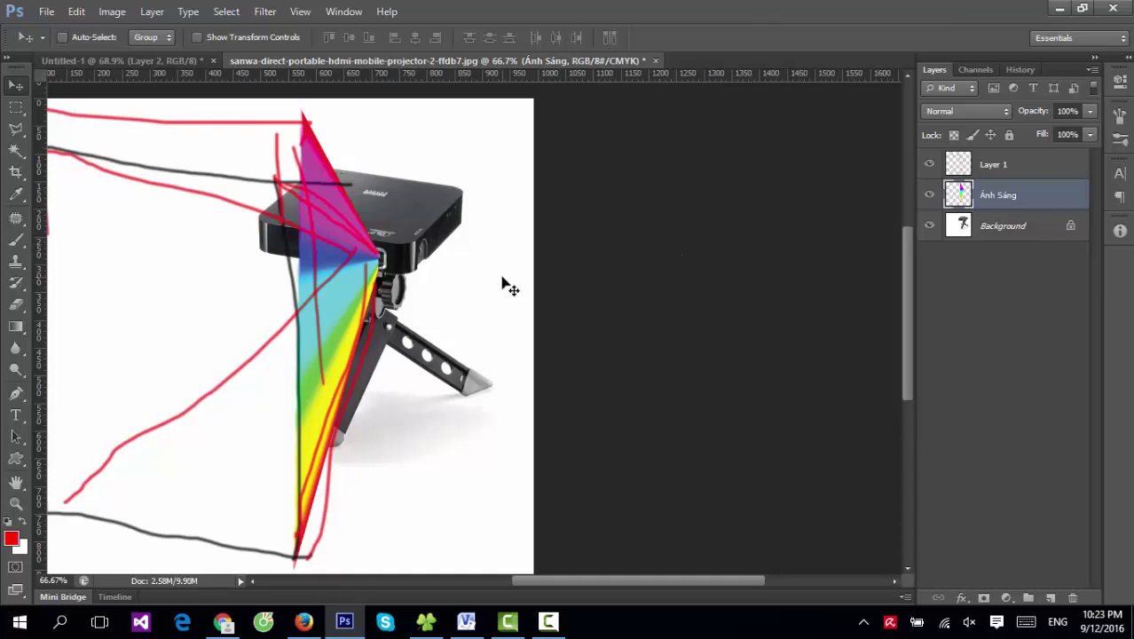
Step: Toggle the sketch layer's visibility and go to the Untitled-1 profile screenshot document
{"action": "left_click", "coordinate": [929, 165]}
{"action": "left_click_drag", "start_coordinate": [225, 235], "coordinate": [425, 228]}
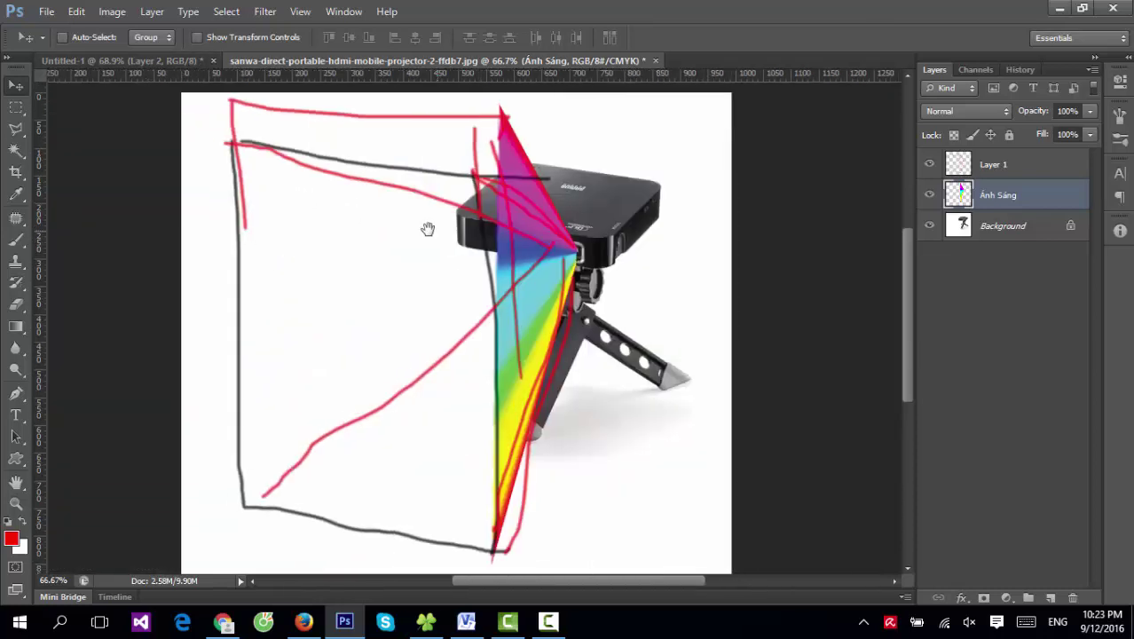
{"action": "left_click", "coordinate": [154, 61]}
Step: Drag the profile screenshot into the projector photo as Layer 2, set slightly lower in the frame
{"action": "mouse_move", "coordinate": [471, 334]}
{"action": "left_mouse_down"}
{"action": "mouse_move", "coordinate": [504, 60]}
{"action": "mouse_move", "coordinate": [362, 178]}
{"action": "mouse_move", "coordinate": [384, 177]}
{"action": "mouse_move", "coordinate": [388, 242]}
{"action": "left_mouse_up"}
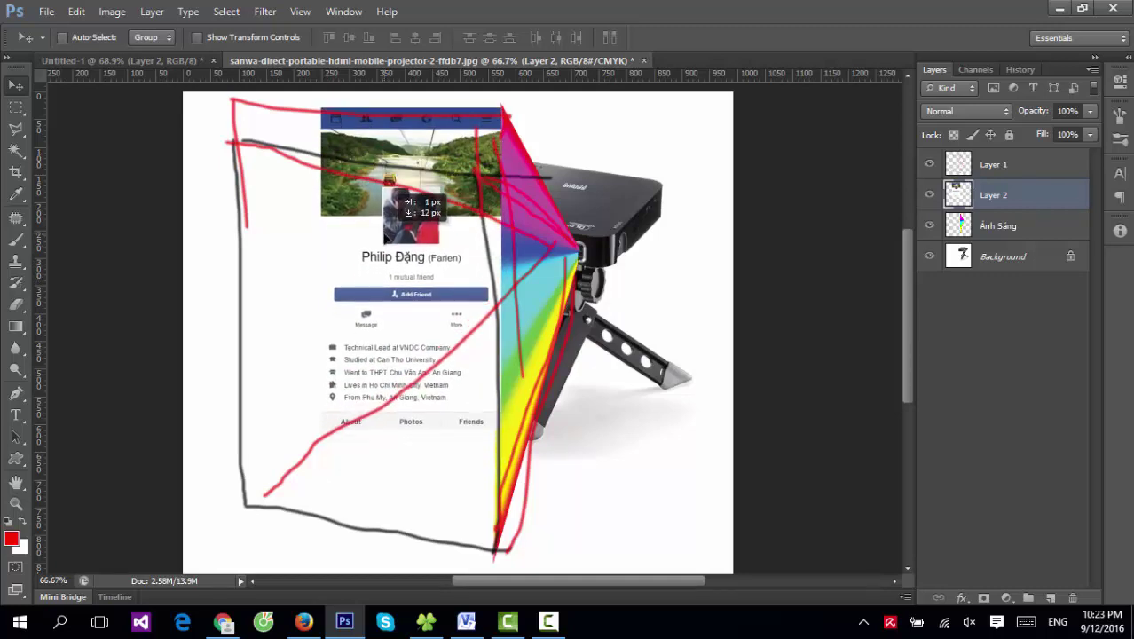
{"action": "left_click_drag", "start_coordinate": [388, 241], "coordinate": [388, 201]}
{"action": "scroll", "coordinate": [388, 345], "scroll_direction": "up", "scroll_amount": 3}
{"action": "scroll", "coordinate": [388, 344], "scroll_direction": "down", "scroll_amount": 2}
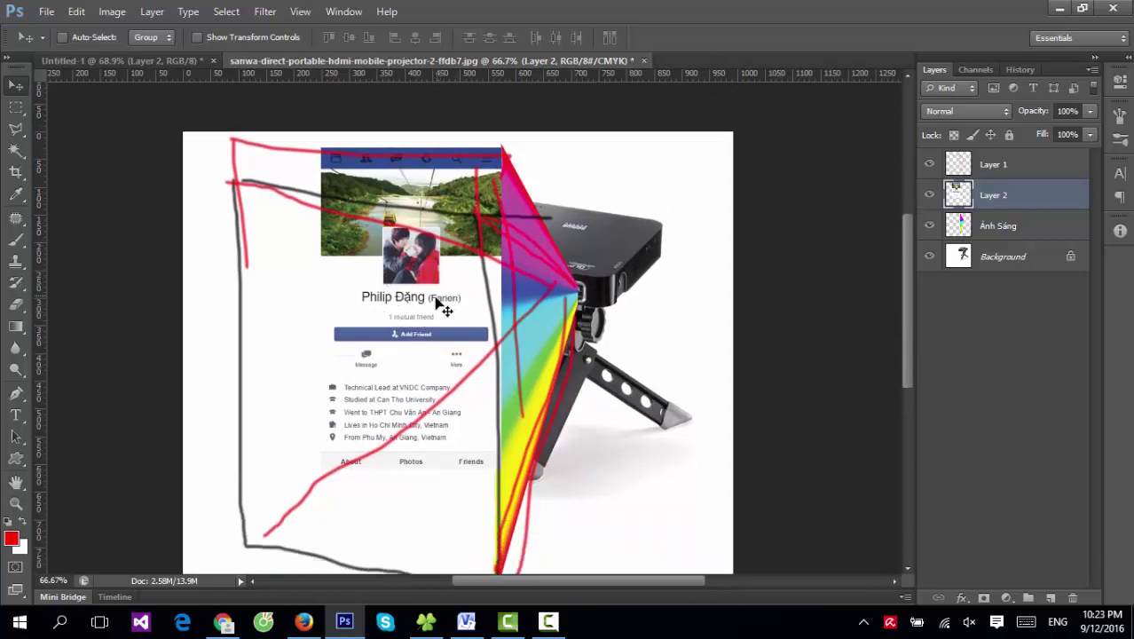
{"action": "left_click_drag", "start_coordinate": [435, 306], "coordinate": [435, 325]}
{"action": "left_click", "coordinate": [951, 226]}
Step: Squash the rainbow beam up from the bottom in Free Transform
{"action": "key", "text": "ctrl+t"}
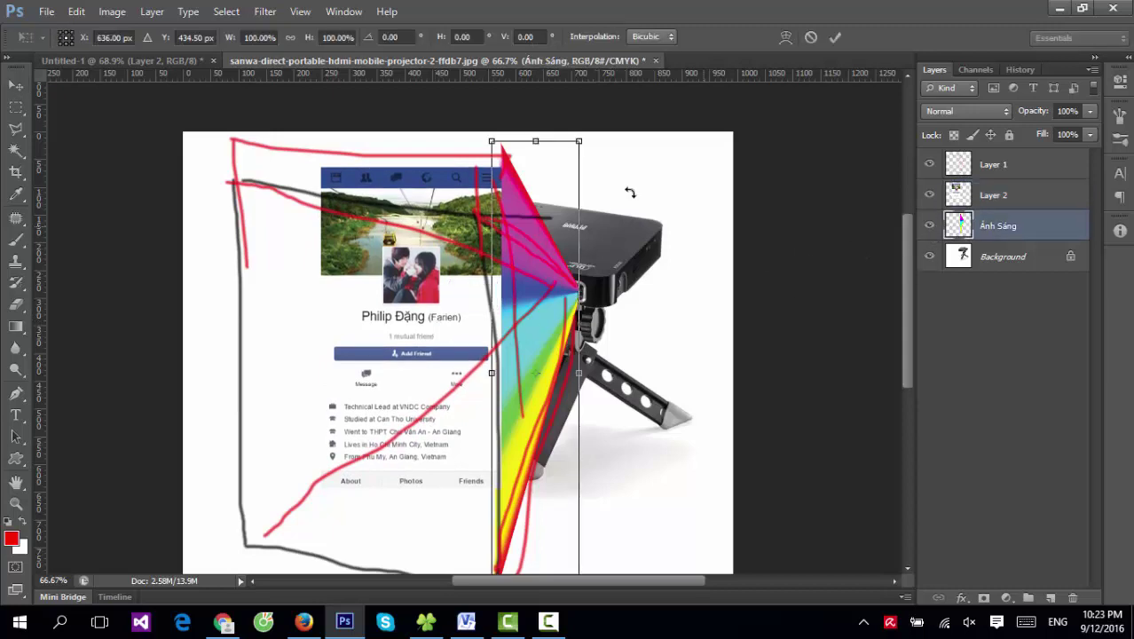
{"action": "left_click_drag", "start_coordinate": [534, 141], "coordinate": [533, 166]}
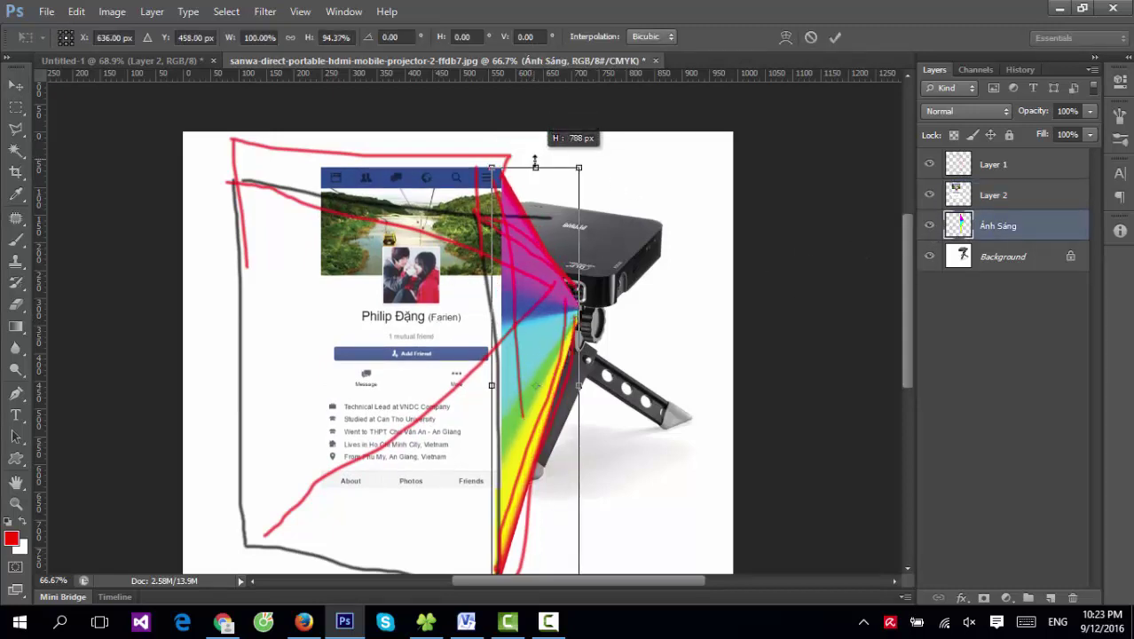
{"action": "scroll", "coordinate": [534, 168], "scroll_direction": "down", "scroll_amount": 2}
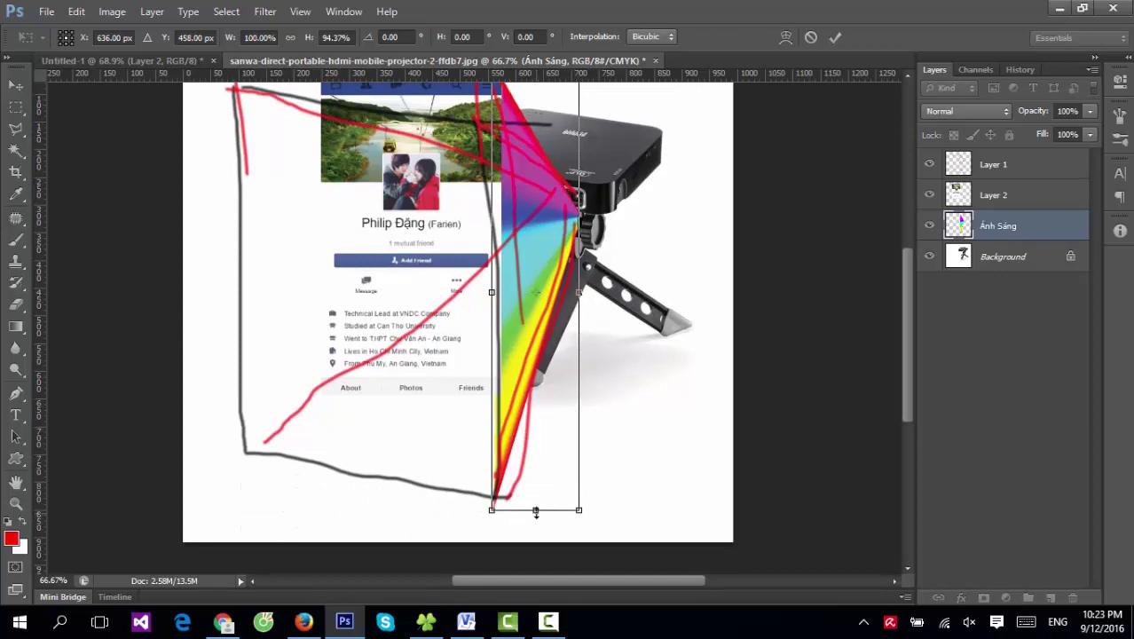
{"action": "left_click_drag", "start_coordinate": [536, 512], "coordinate": [563, 398]}
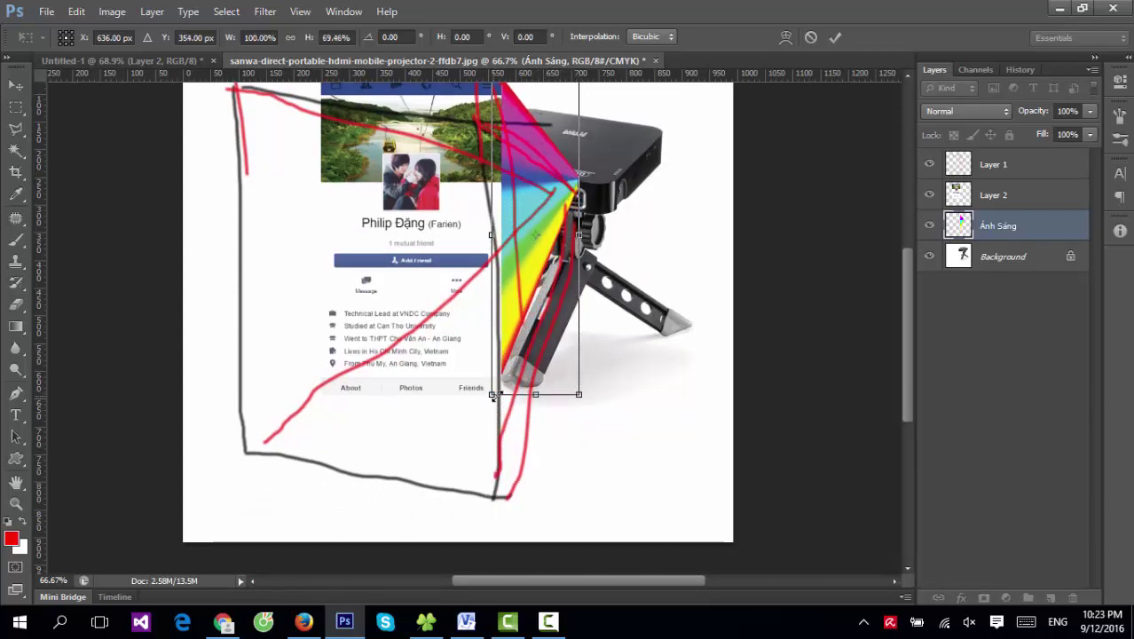
{"action": "left_click_drag", "start_coordinate": [493, 395], "coordinate": [503, 395]}
{"action": "scroll", "coordinate": [551, 252], "scroll_direction": "up", "scroll_amount": 2}
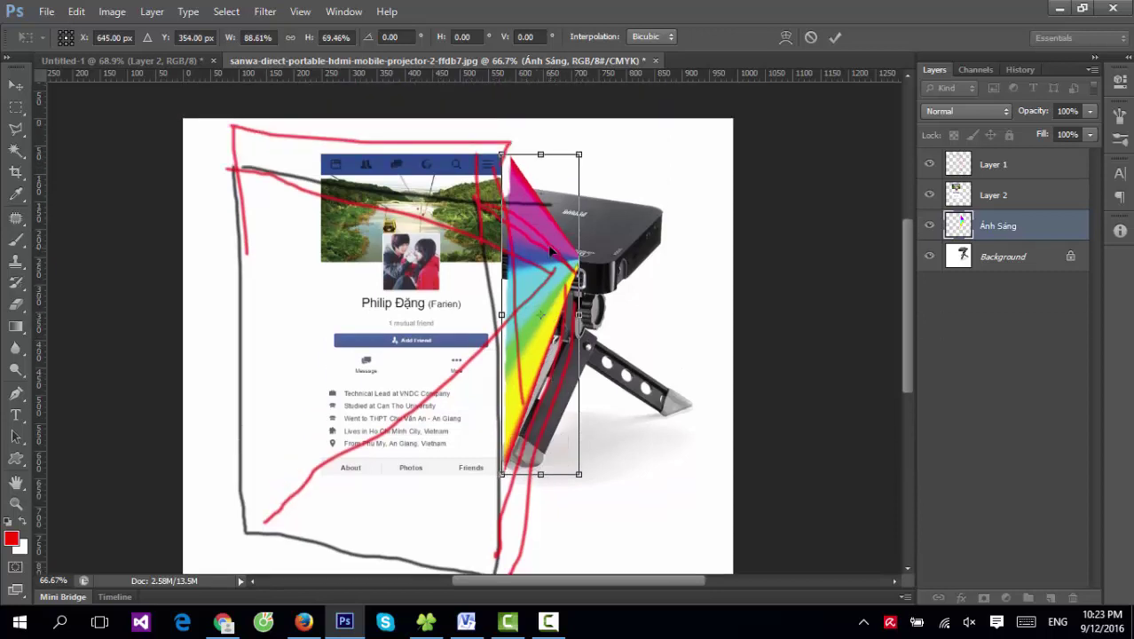
Step: Distort the beam's corners toward the lens, apply it, and delete the red sketch Layer 1
{"action": "right_click", "coordinate": [550, 252]}
{"action": "left_click_drag", "start_coordinate": [501, 156], "coordinate": [490, 158]}
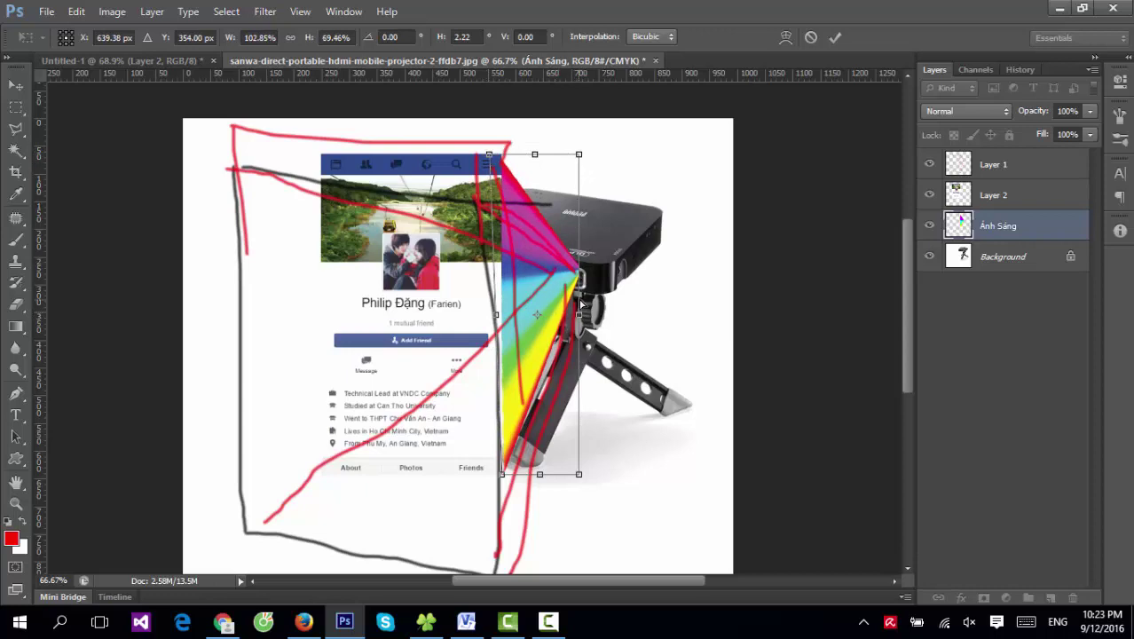
{"action": "left_click_drag", "start_coordinate": [579, 157], "coordinate": [580, 168]}
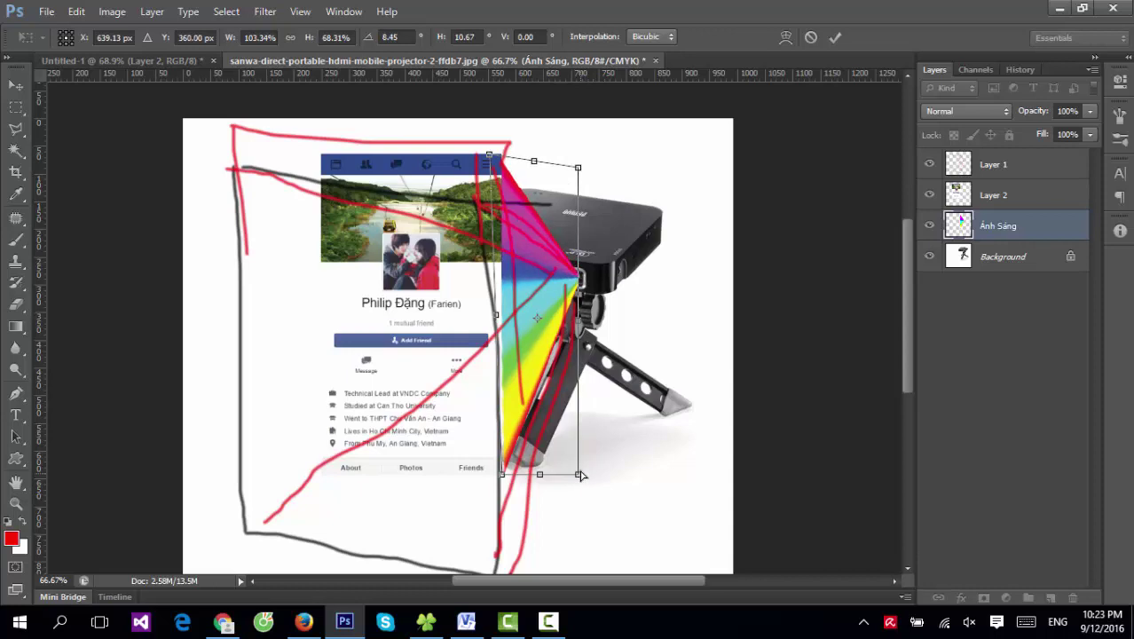
{"action": "mouse_move", "coordinate": [580, 475]}
{"action": "left_mouse_down"}
{"action": "mouse_move", "coordinate": [579, 462]}
{"action": "mouse_move", "coordinate": [580, 474]}
{"action": "left_mouse_up"}
{"action": "key", "text": "Return"}
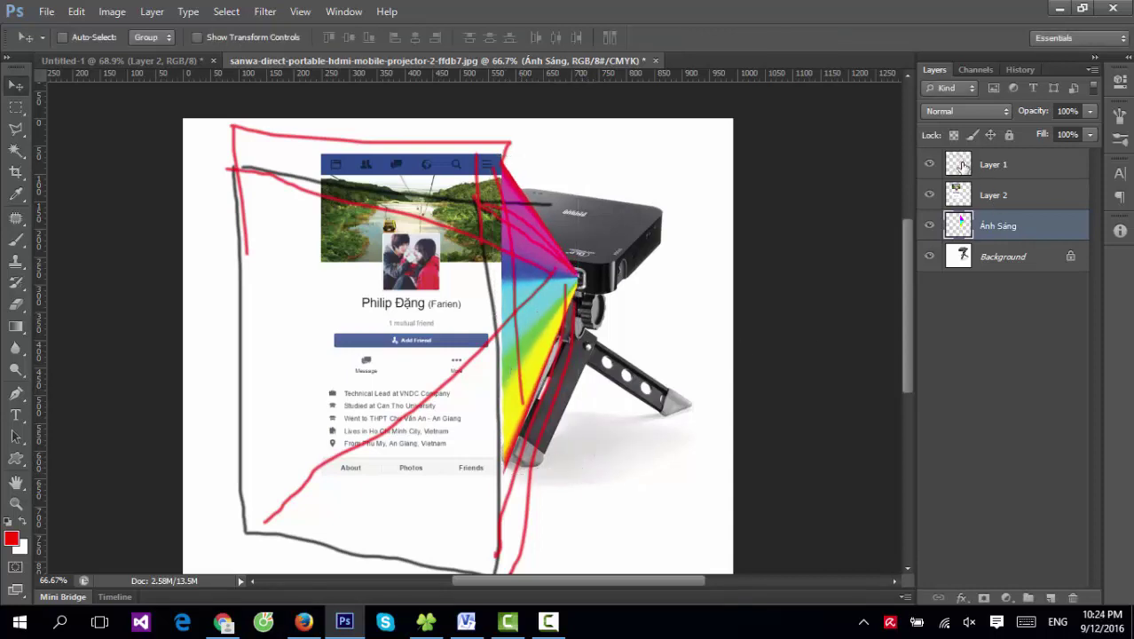
{"action": "left_click", "coordinate": [963, 167]}
{"action": "key", "text": "Delete"}
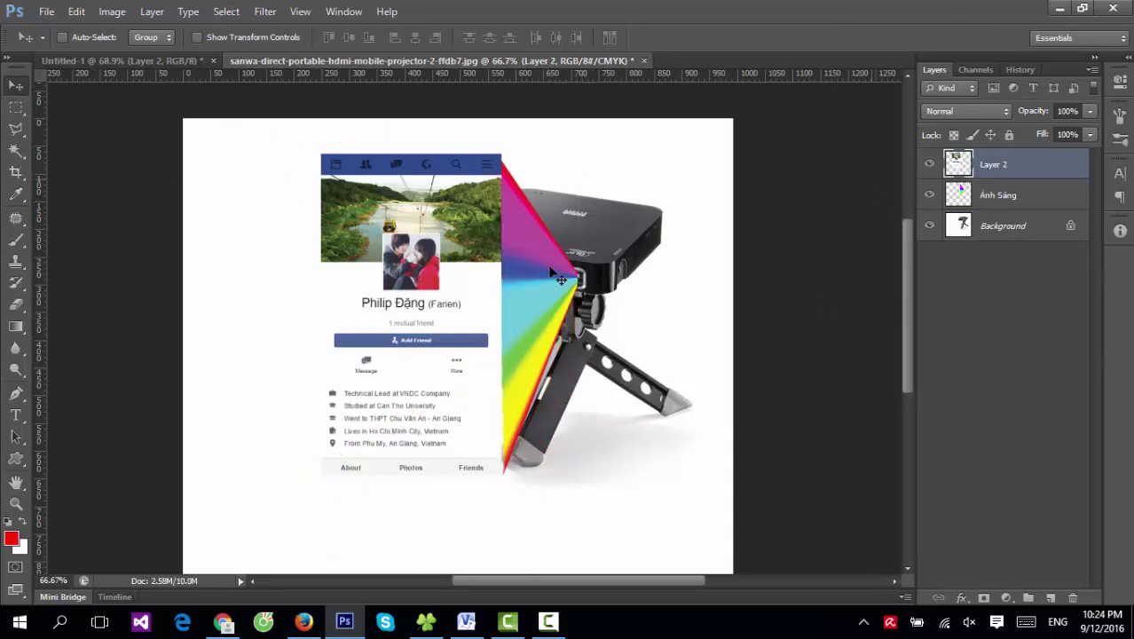
Step: Nudge the profile card slightly left, then try skewing it and undo the skew
{"action": "mouse_move", "coordinate": [440, 275]}
{"action": "left_mouse_down"}
{"action": "mouse_move", "coordinate": [423, 277]}
{"action": "mouse_move", "coordinate": [436, 272]}
{"action": "left_mouse_up"}
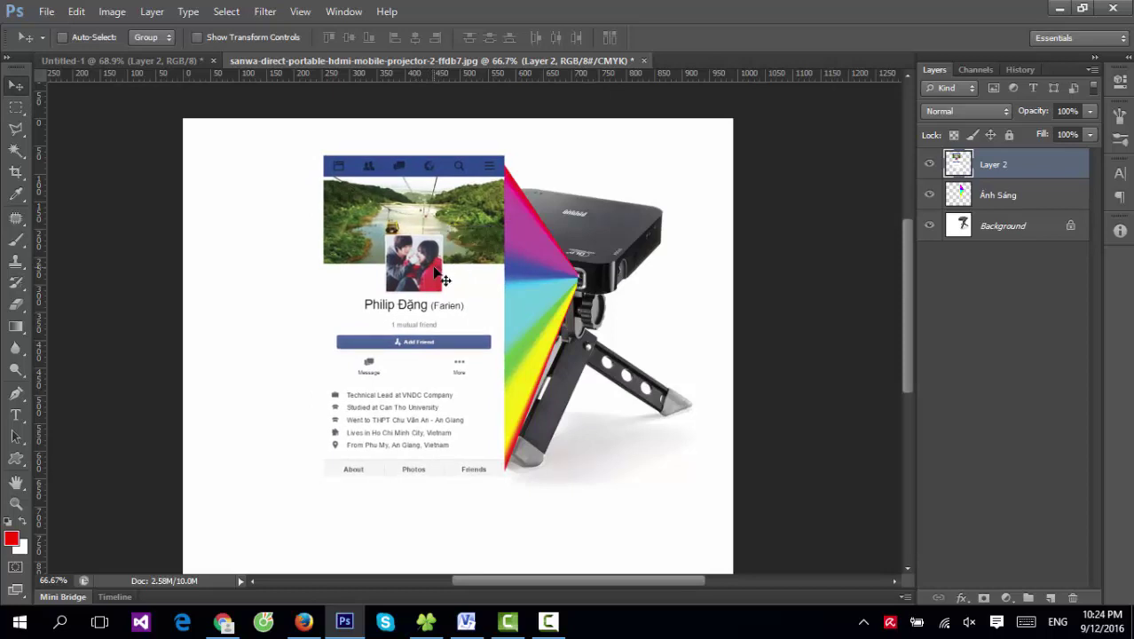
{"action": "key", "text": "ctrl+t"}
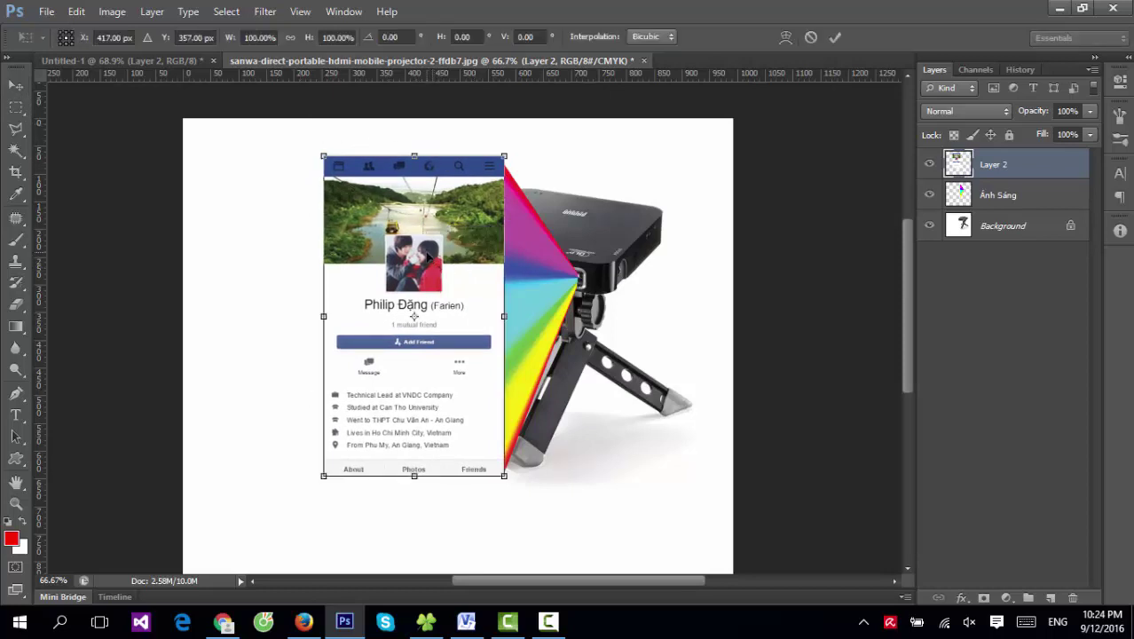
{"action": "right_click", "coordinate": [428, 254]}
{"action": "left_click", "coordinate": [479, 326]}
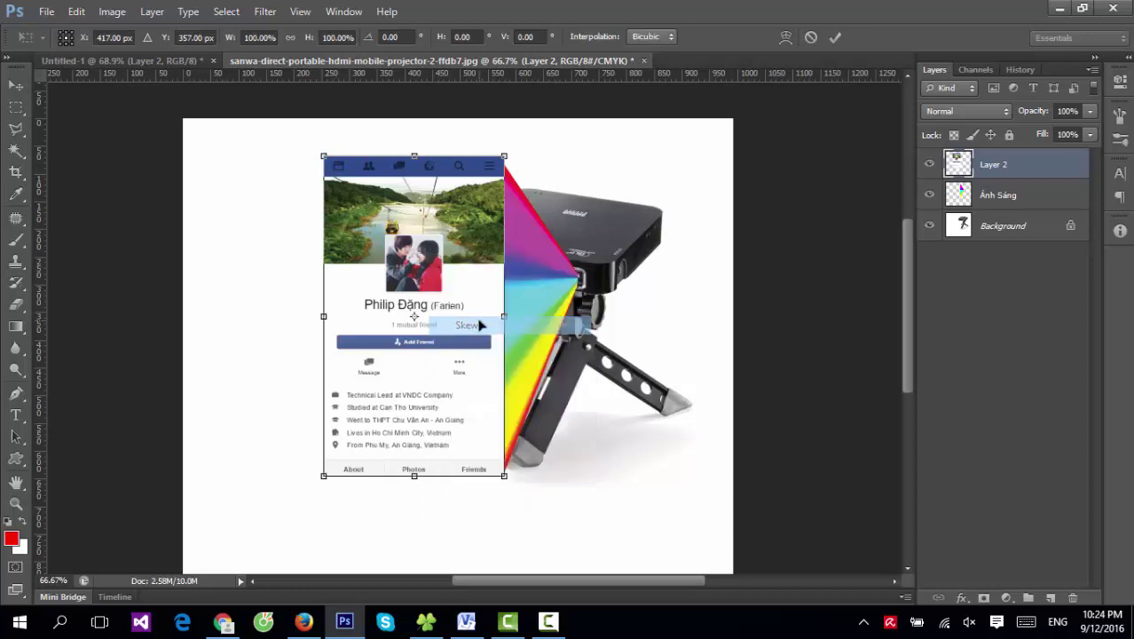
{"action": "right_click", "coordinate": [459, 264]}
{"action": "left_click", "coordinate": [524, 346]}
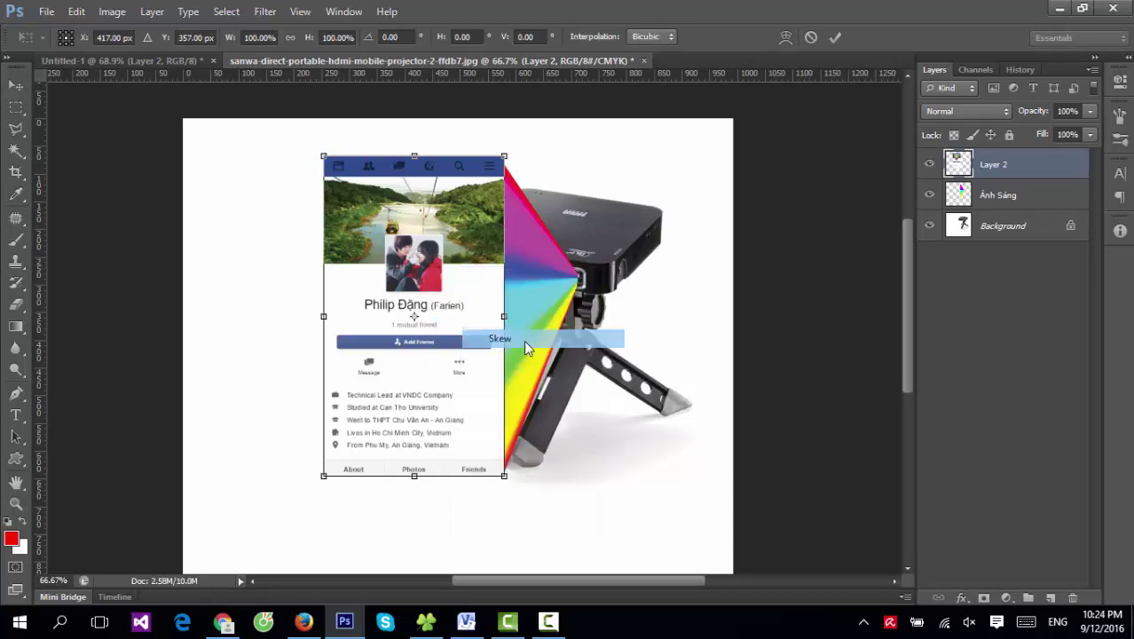
{"action": "left_click_drag", "start_coordinate": [324, 155], "coordinate": [323, 140]}
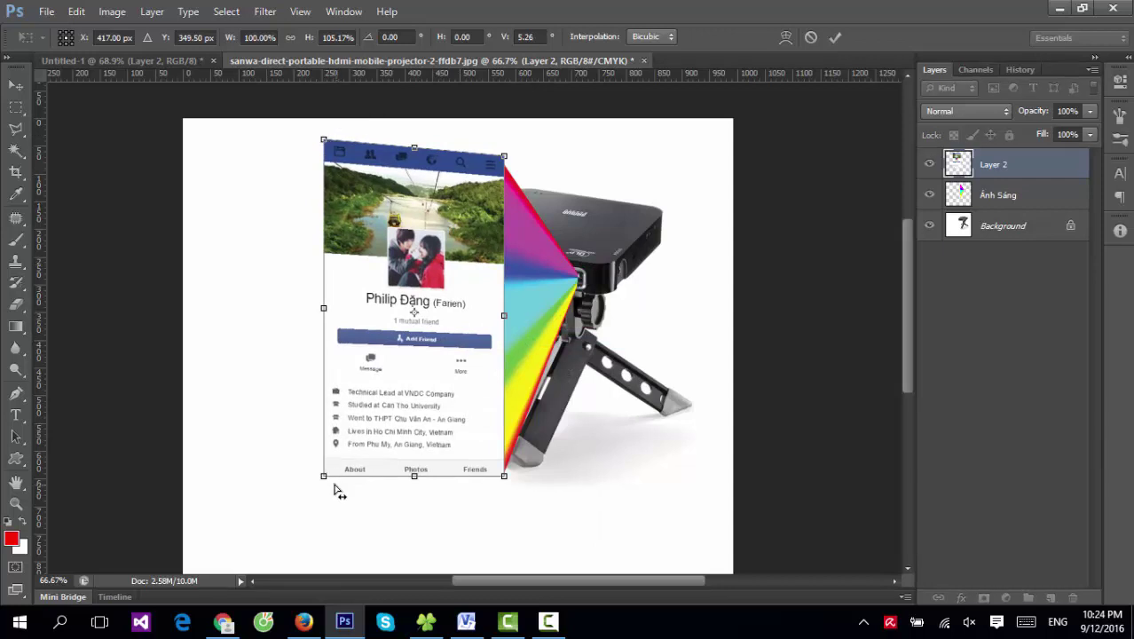
{"action": "key", "text": "ctrl+z"}
Step: Switch the card to Distort mode and place a vertical guide left of the image
{"action": "right_click", "coordinate": [434, 252]}
{"action": "left_click", "coordinate": [486, 341]}
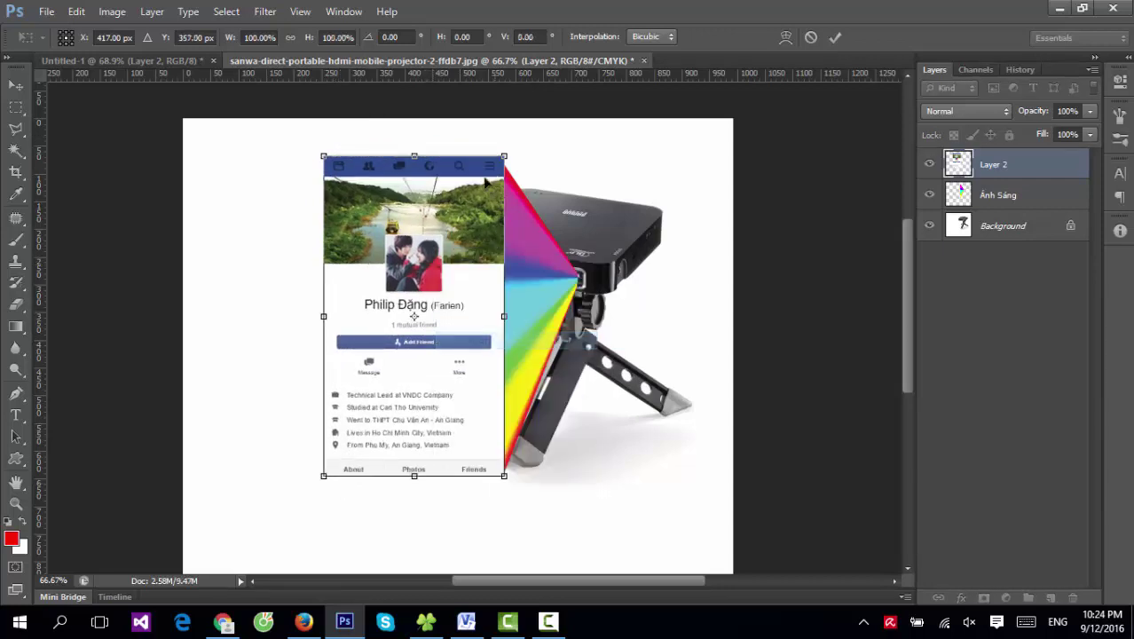
{"action": "left_click_drag", "start_coordinate": [325, 155], "coordinate": [324, 155]}
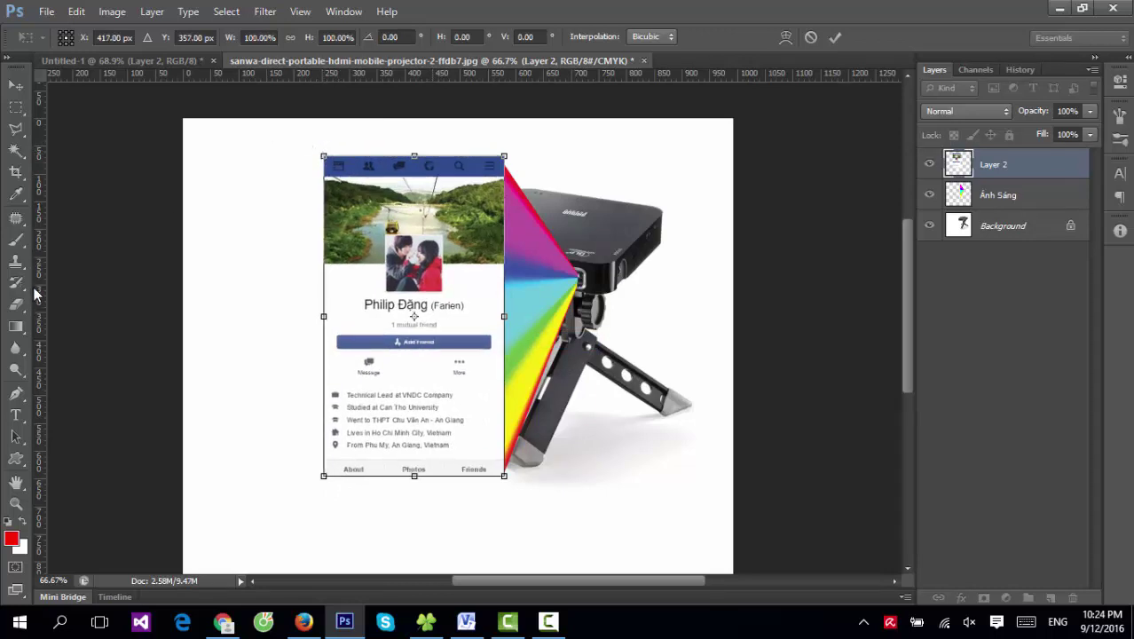
{"action": "left_click_drag", "start_coordinate": [40, 288], "coordinate": [121, 300]}
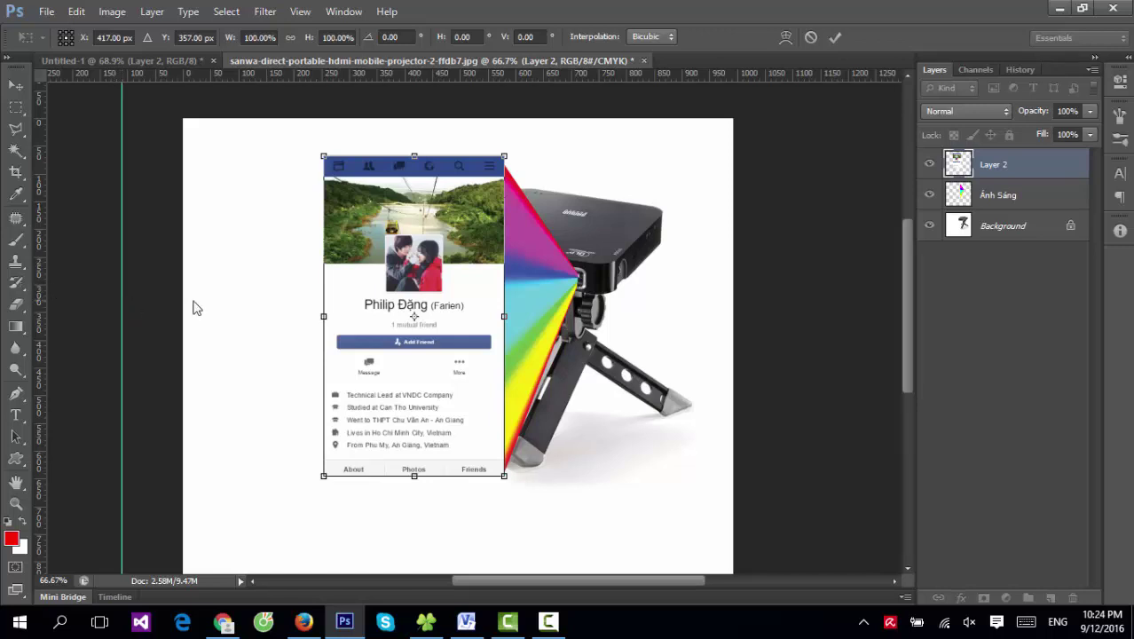
{"action": "scroll", "coordinate": [124, 302], "scroll_direction": "left", "scroll_amount": 1}
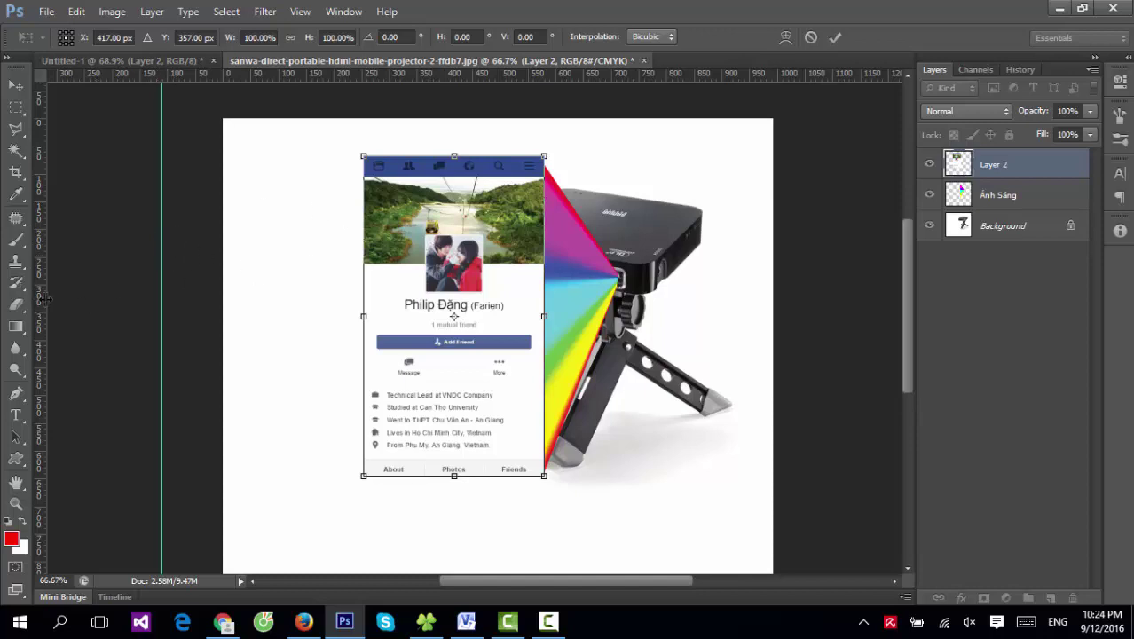
Step: Guide the card's left edge, raise its left corners, and lower its bottom-right corner into perspective
{"action": "left_click_drag", "start_coordinate": [44, 299], "coordinate": [365, 304]}
{"action": "scroll", "coordinate": [426, 315], "scroll_direction": "down", "scroll_amount": 1}
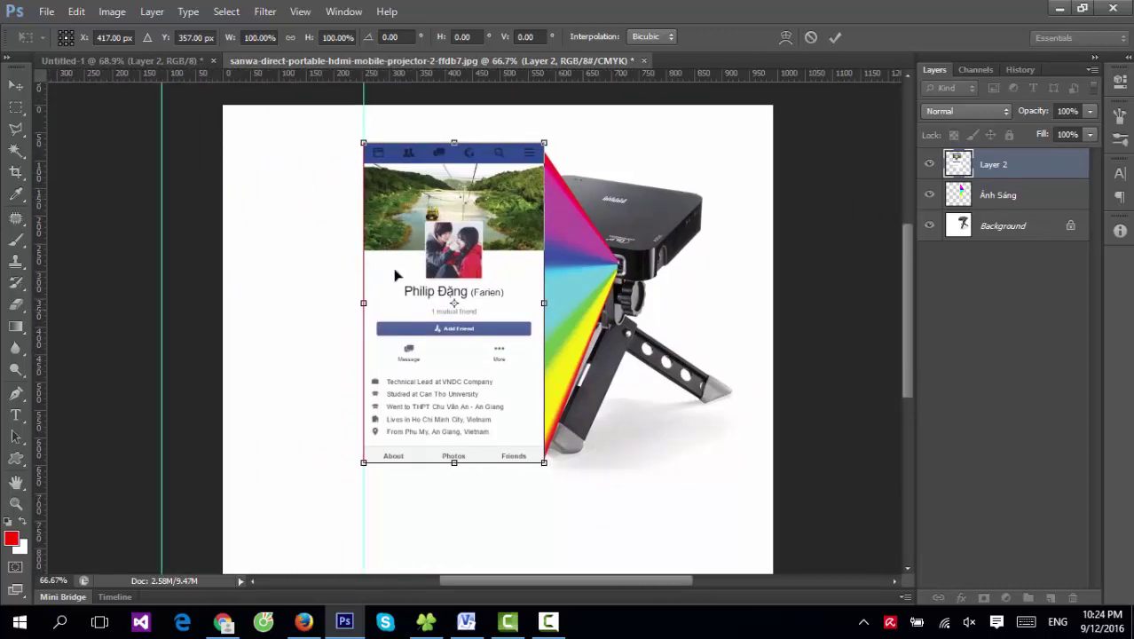
{"action": "scroll", "coordinate": [410, 205], "scroll_direction": "up", "scroll_amount": 3}
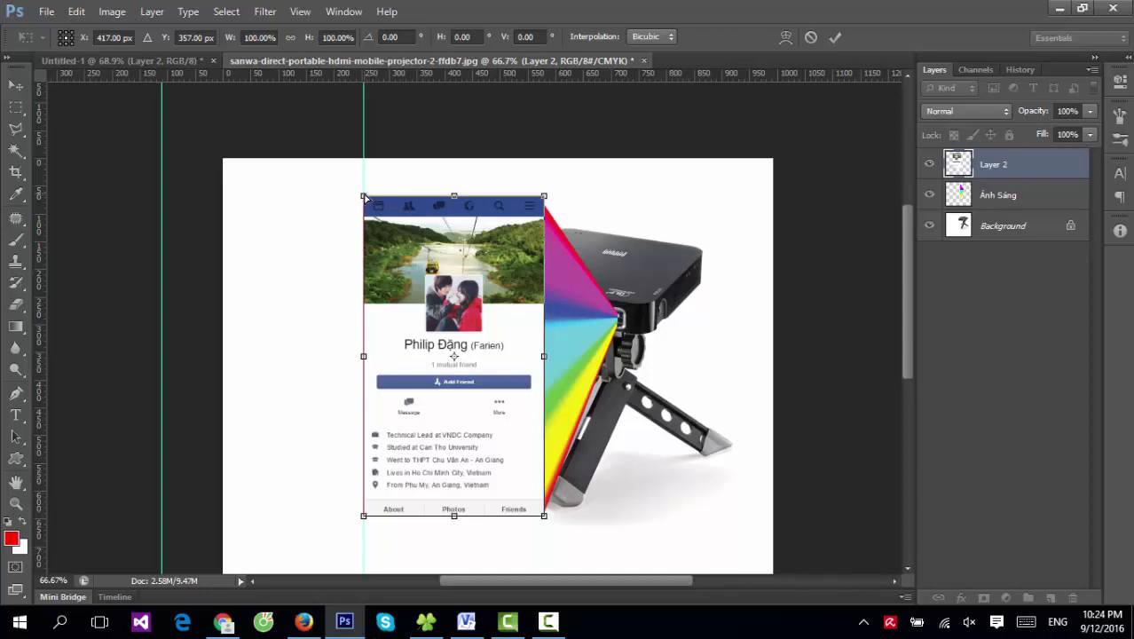
{"action": "left_click_drag", "start_coordinate": [363, 191], "coordinate": [363, 175]}
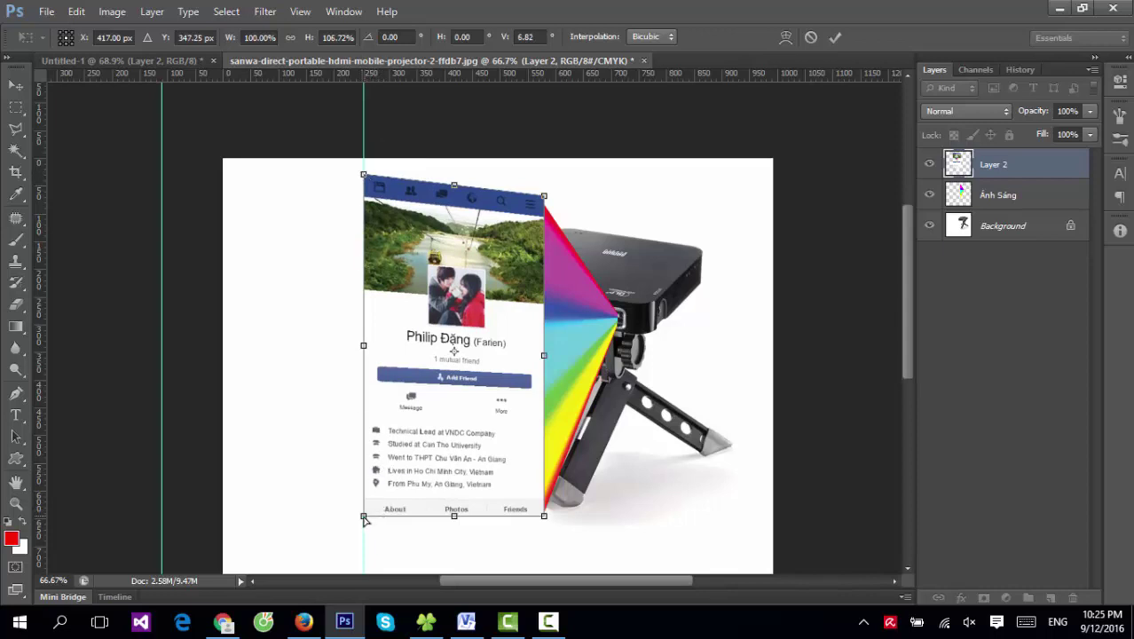
{"action": "left_click_drag", "start_coordinate": [364, 518], "coordinate": [364, 488]}
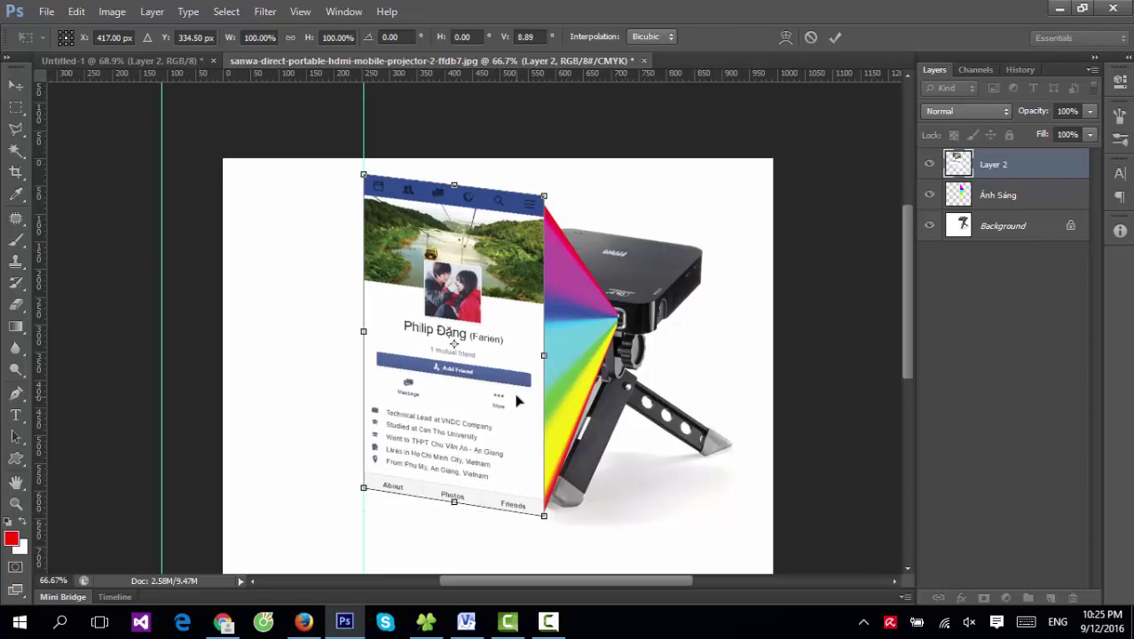
{"action": "scroll", "coordinate": [524, 404], "scroll_direction": "down", "scroll_amount": 2}
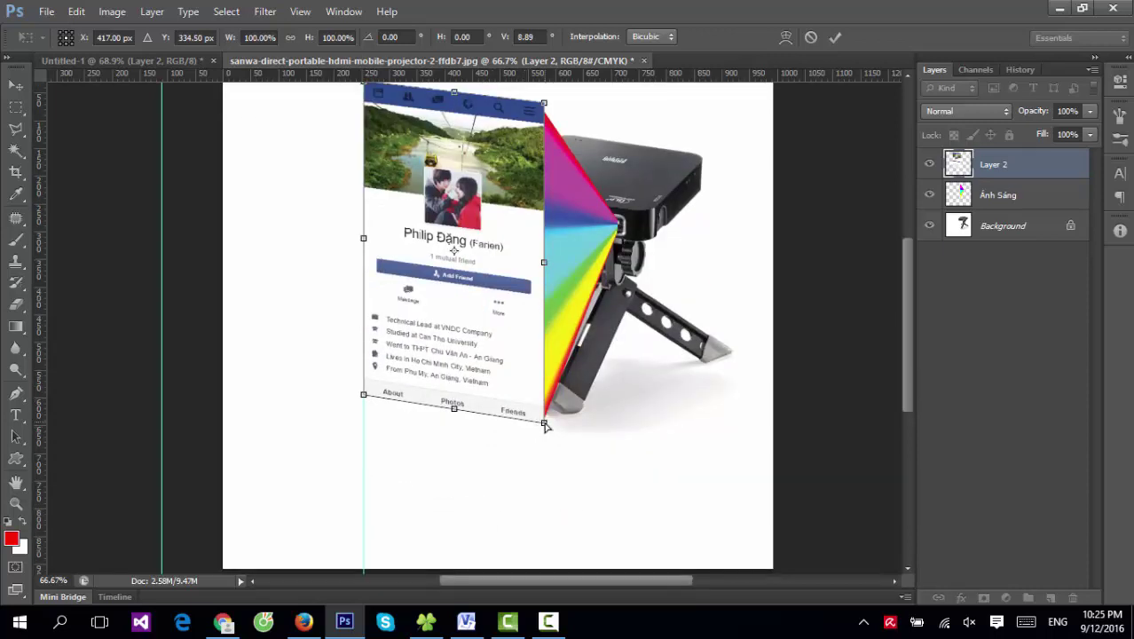
{"action": "left_click_drag", "start_coordinate": [544, 424], "coordinate": [548, 456]}
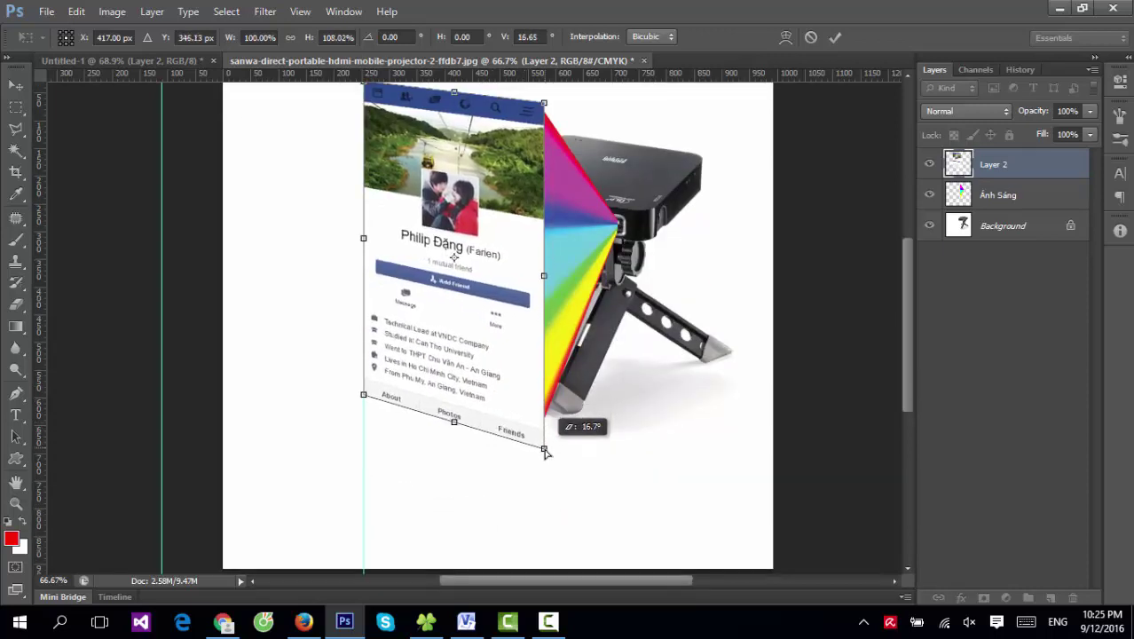
{"action": "scroll", "coordinate": [543, 225], "scroll_direction": "up", "scroll_amount": 1}
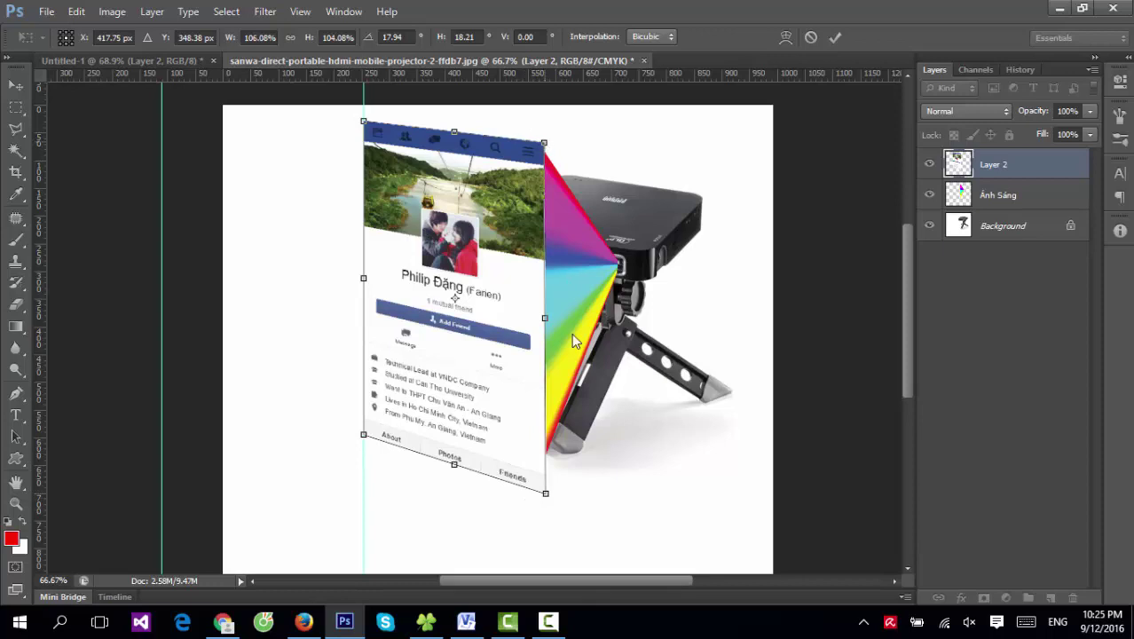
{"action": "left_click_drag", "start_coordinate": [546, 494], "coordinate": [547, 505]}
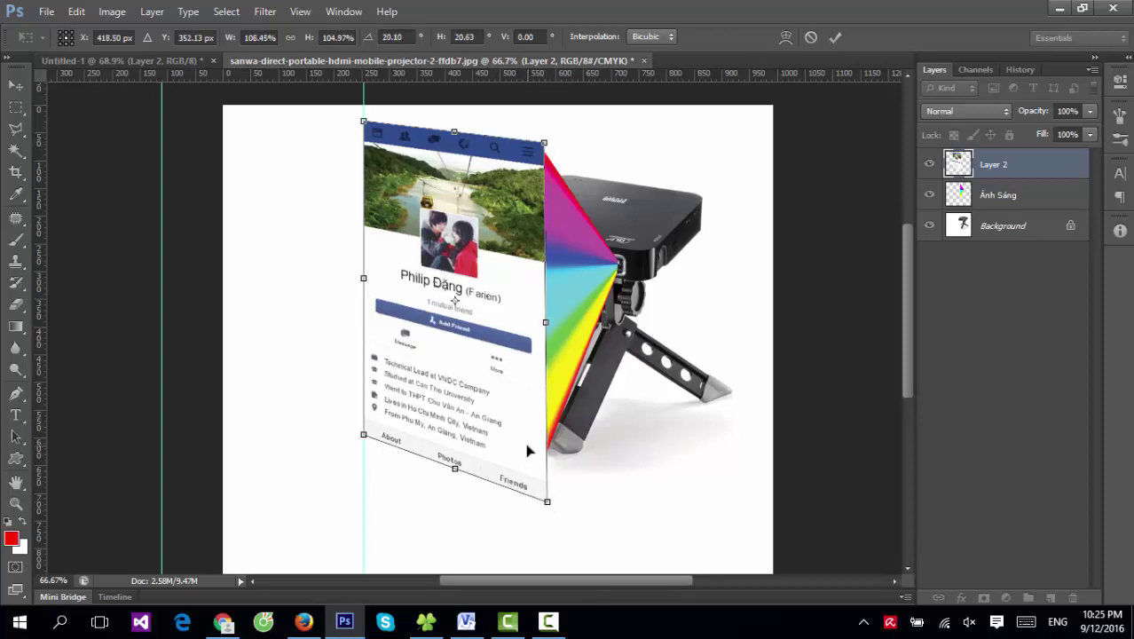
{"action": "key", "text": "Return"}
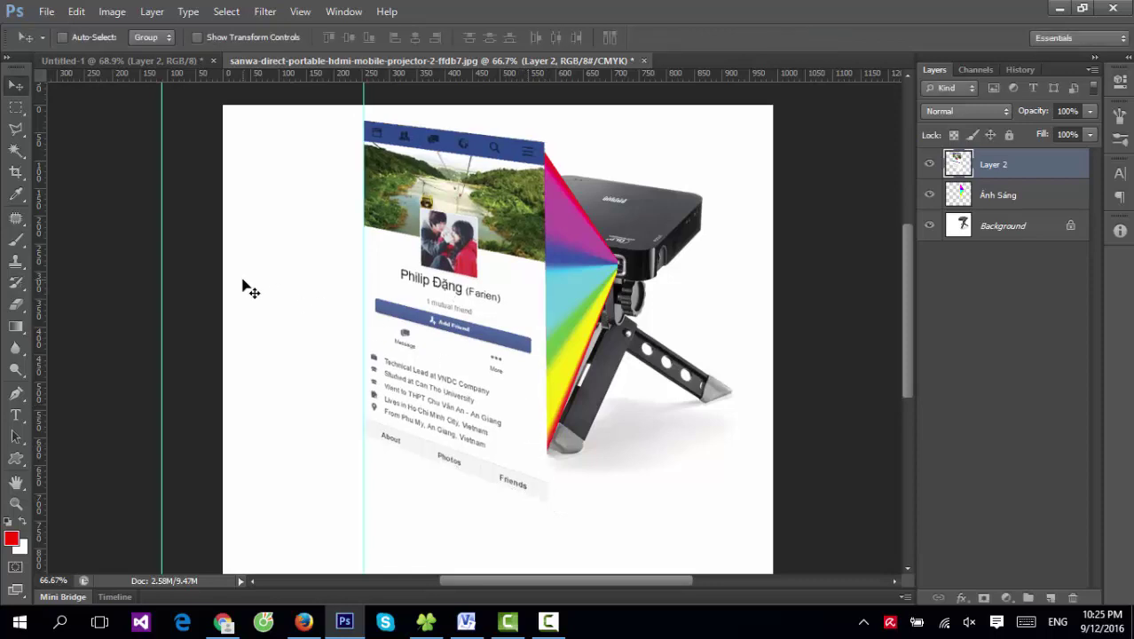
Step: Drag the two ruler guides off the image, one left of the image and one at the card's left edge
{"action": "mouse_move", "coordinate": [161, 245]}
{"action": "left_mouse_down"}
{"action": "mouse_move", "coordinate": [549, 261]}
{"action": "mouse_move", "coordinate": [408, 276]}
{"action": "mouse_move", "coordinate": [125, 260]}
{"action": "mouse_move", "coordinate": [29, 275]}
{"action": "left_mouse_up"}
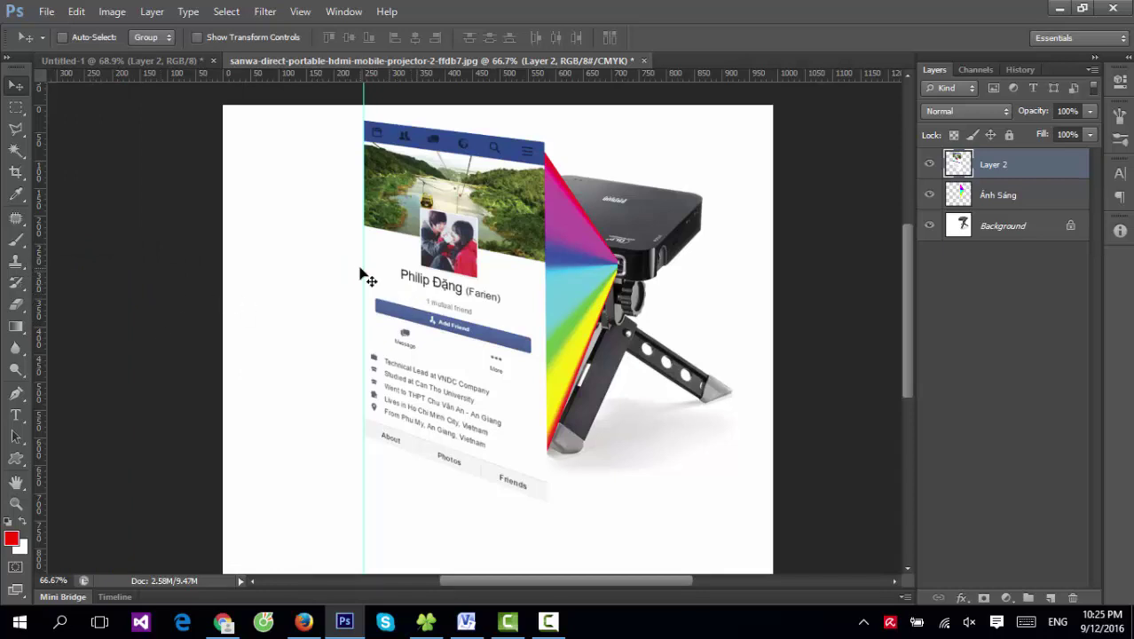
{"action": "left_click_drag", "start_coordinate": [363, 272], "coordinate": [32, 264]}
{"action": "scroll", "coordinate": [478, 288], "scroll_direction": "up", "scroll_amount": 2}
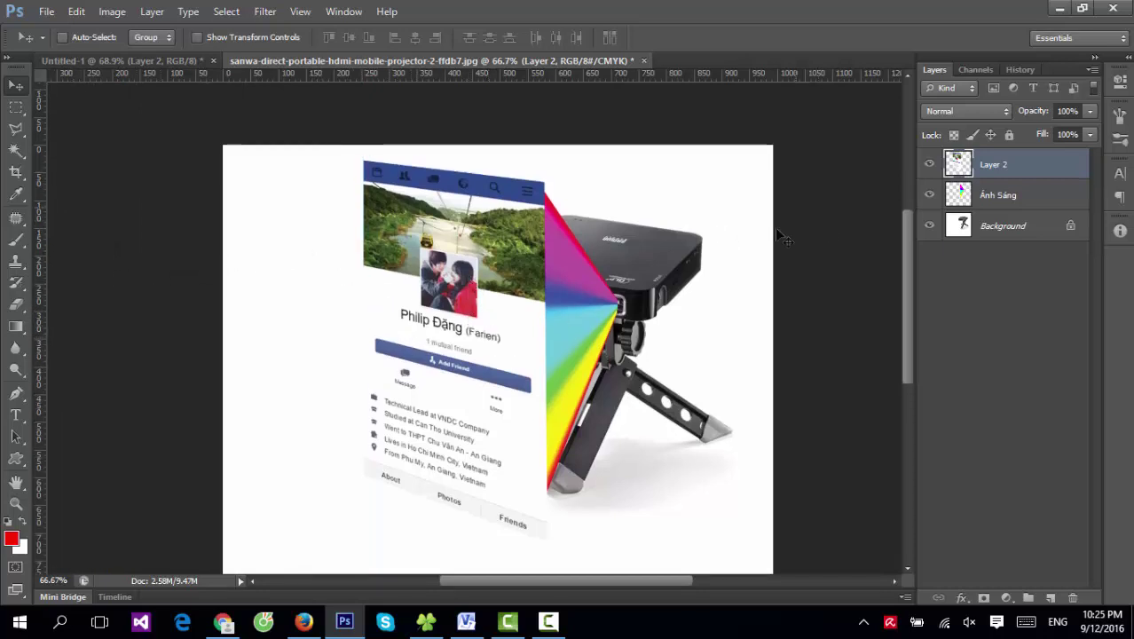
Step: Darken the screen layer's midtones with Levels, setting the midtone value to 0.79
{"action": "key", "text": "ctrl+l"}
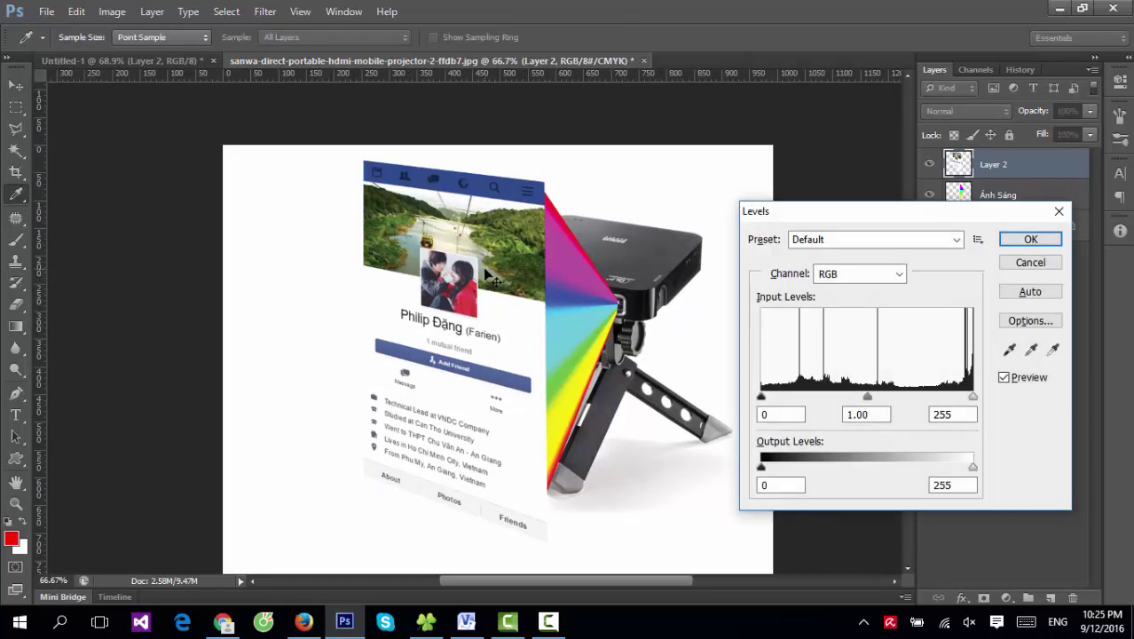
{"action": "key", "text": "Escape"}
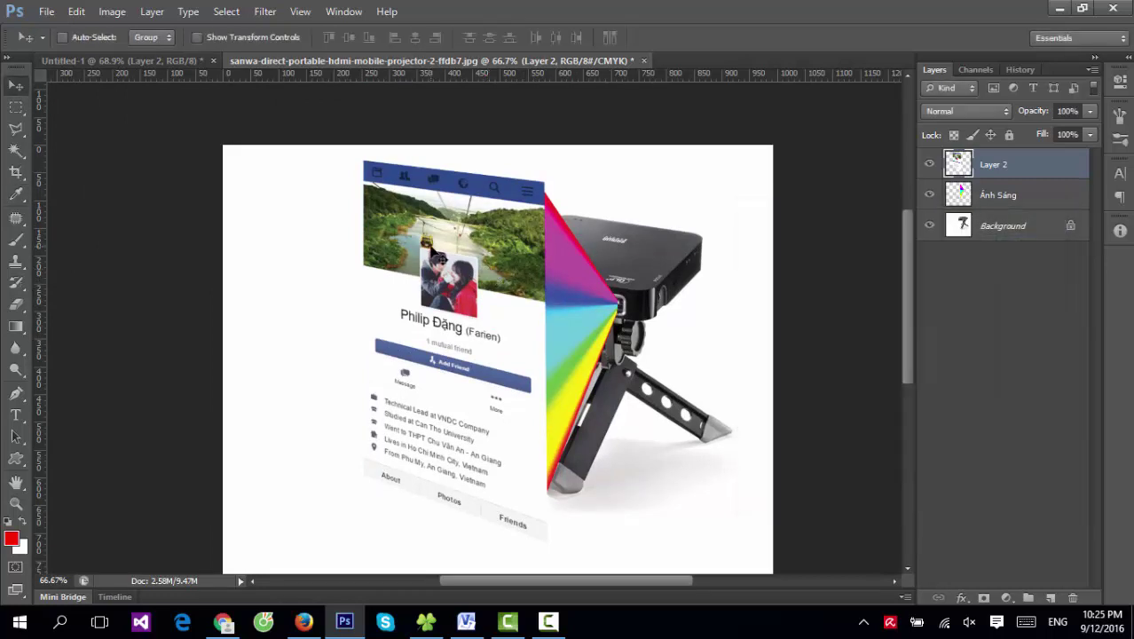
{"action": "key", "text": "ctrl+l"}
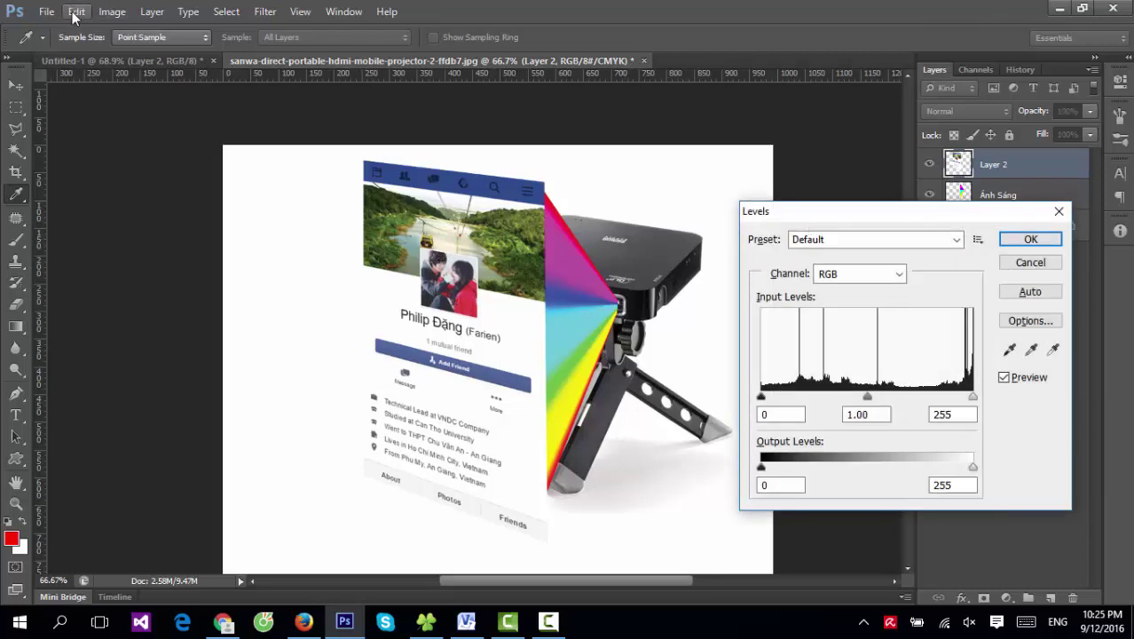
{"action": "left_click", "coordinate": [113, 11]}
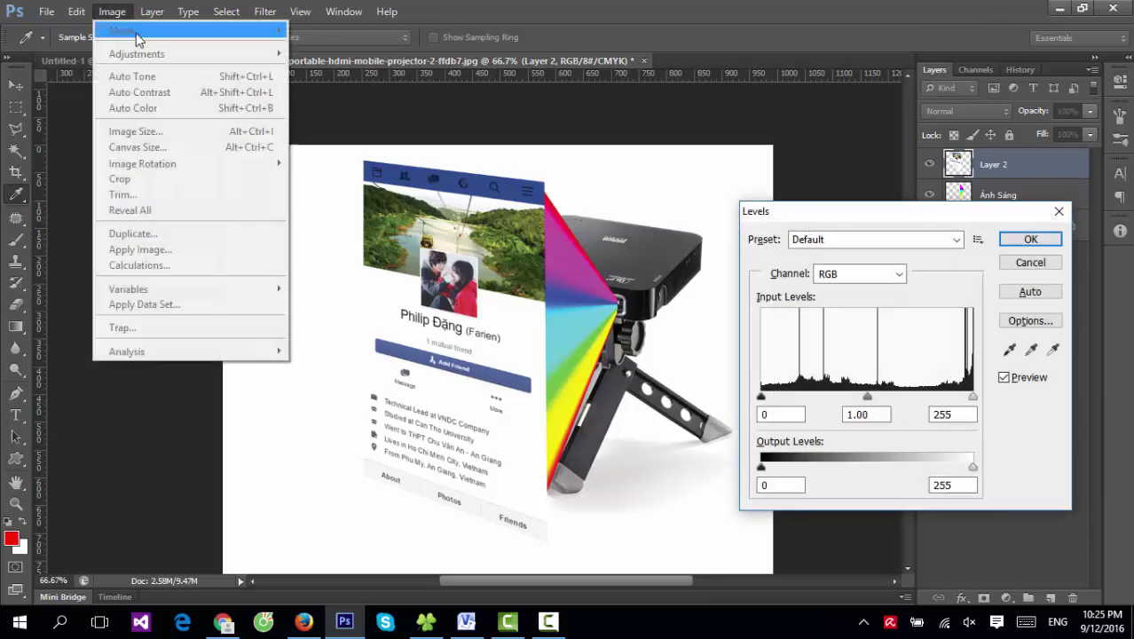
{"action": "left_click", "coordinate": [817, 212]}
{"action": "left_click_drag", "start_coordinate": [867, 397], "coordinate": [884, 397]}
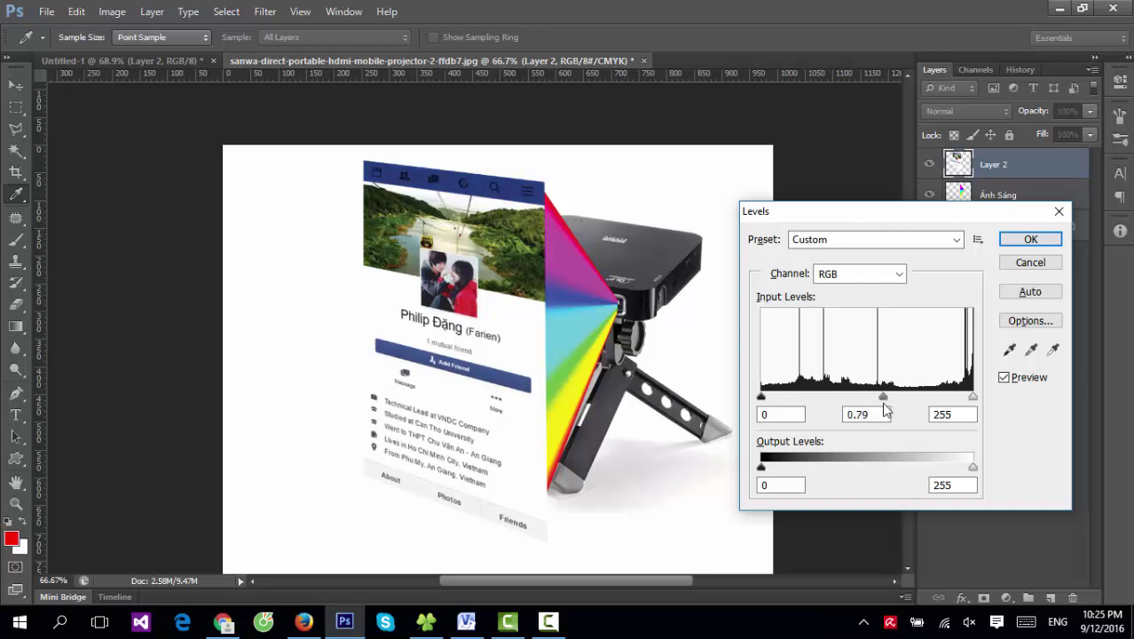
{"action": "left_click", "coordinate": [1030, 240]}
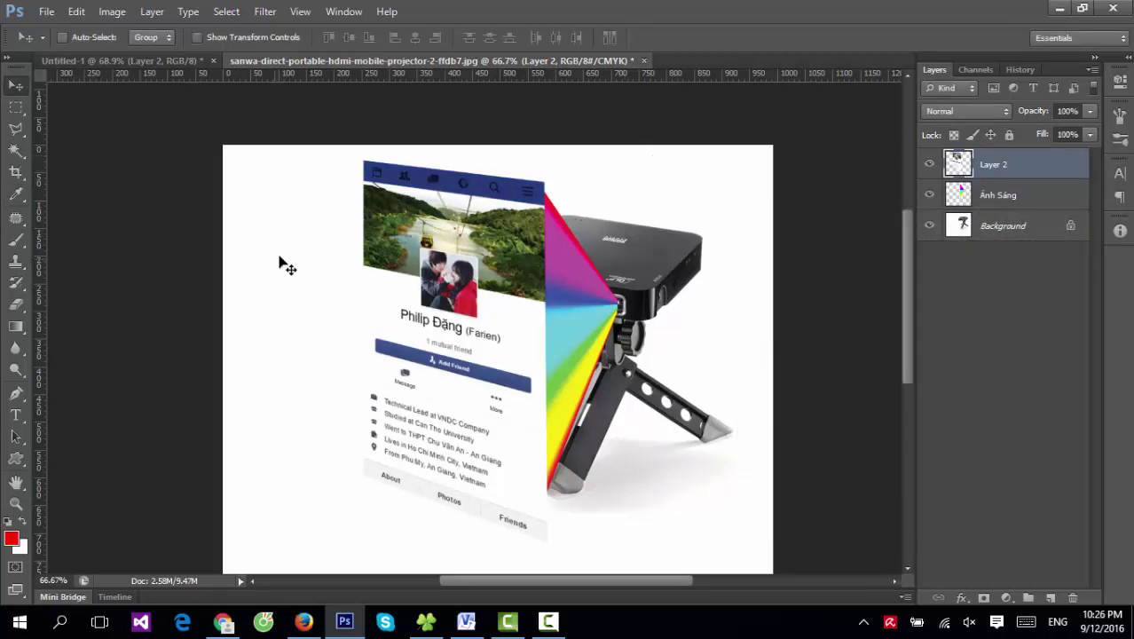
Step: Open Vibrance from Image > Adjustments and begin raising Saturation to about +33
{"action": "left_click", "coordinate": [110, 12]}
{"action": "mouse_move", "coordinate": [138, 55]}
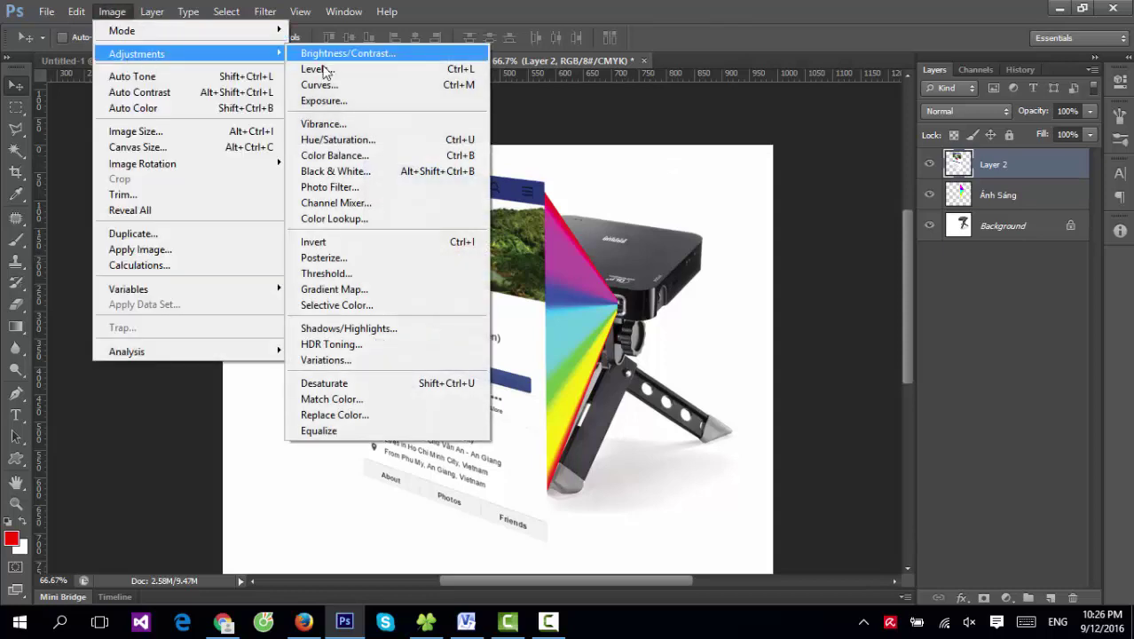
{"action": "left_click", "coordinate": [322, 123]}
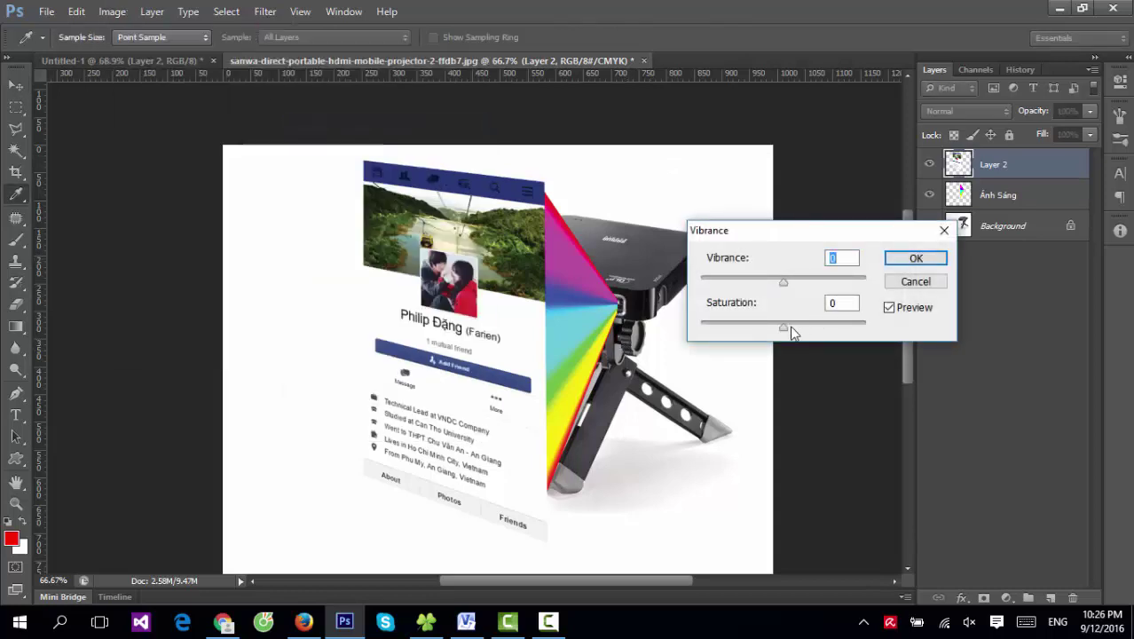
{"action": "left_click_drag", "start_coordinate": [785, 327], "coordinate": [817, 327]}
Step: Finish Vibrance at +10 with Saturation +41 and apply it
{"action": "left_click_drag", "start_coordinate": [785, 282], "coordinate": [792, 280]}
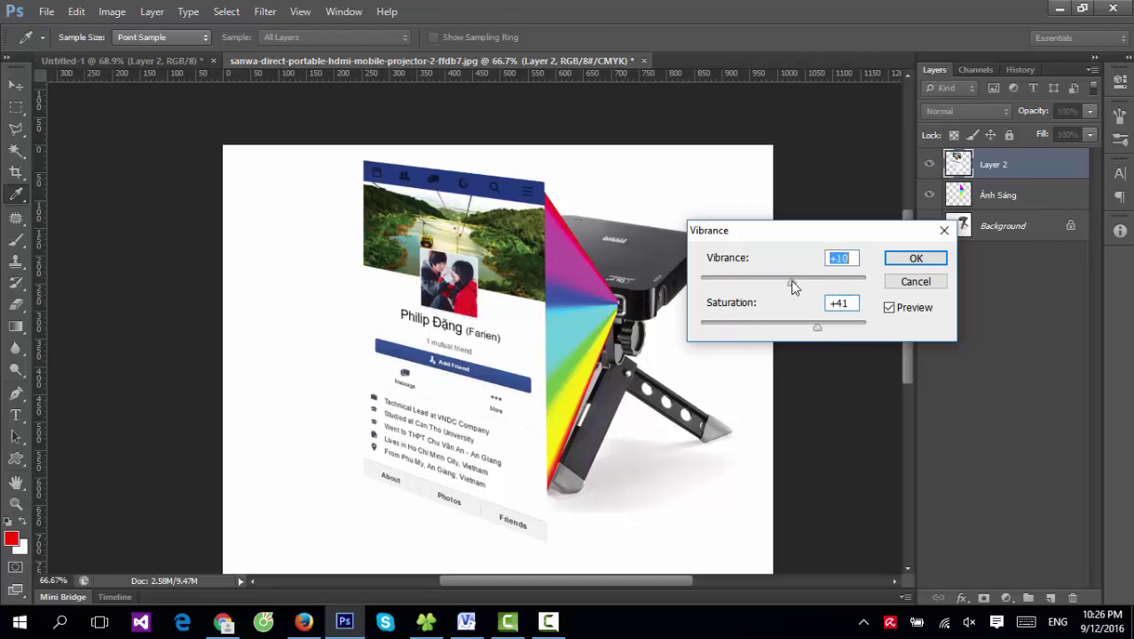
{"action": "key", "text": "v"}
{"action": "left_click", "coordinate": [914, 257]}
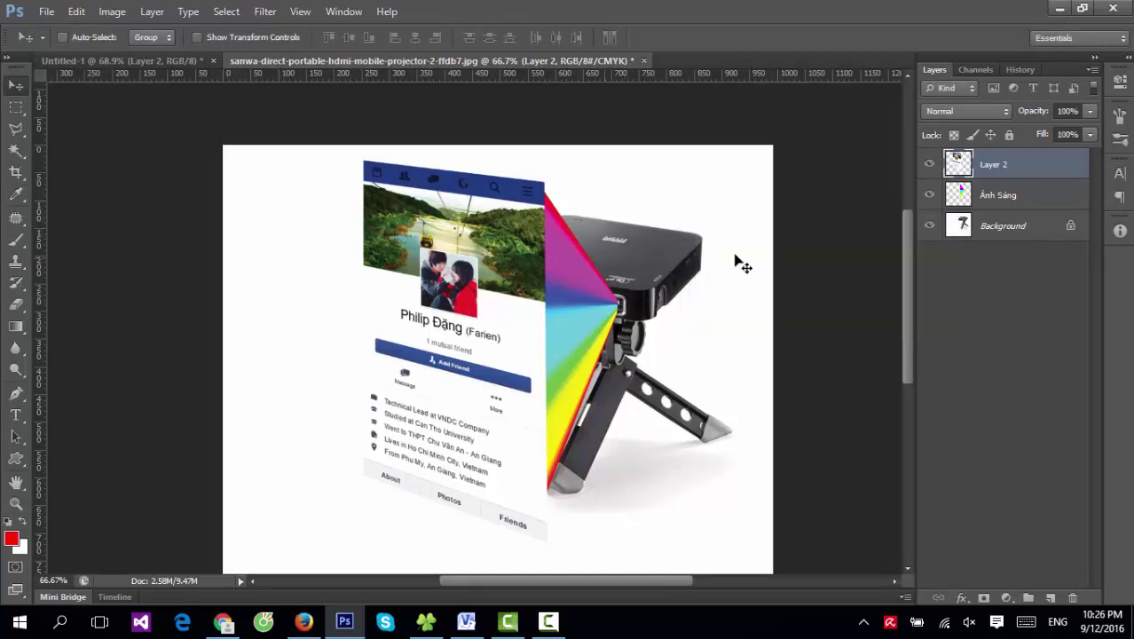
Step: Try Multiply, Screen and Overlay blend modes on the screen layer, then return to Normal
{"action": "left_click", "coordinate": [961, 112]}
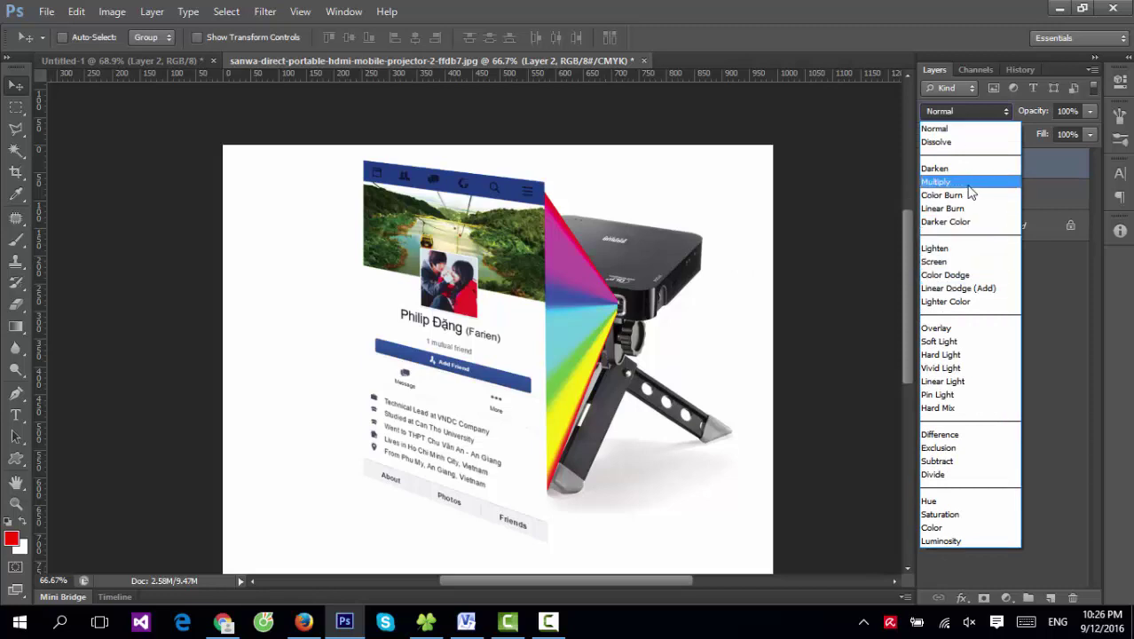
{"action": "left_click", "coordinate": [969, 184]}
{"action": "left_click", "coordinate": [995, 111]}
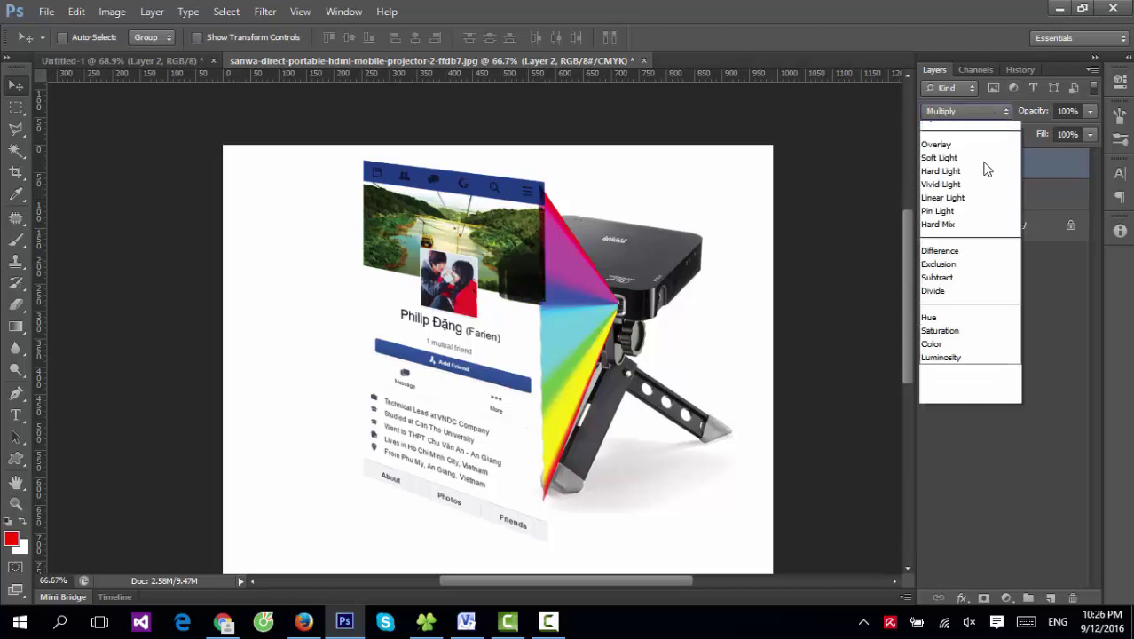
{"action": "left_click", "coordinate": [955, 256]}
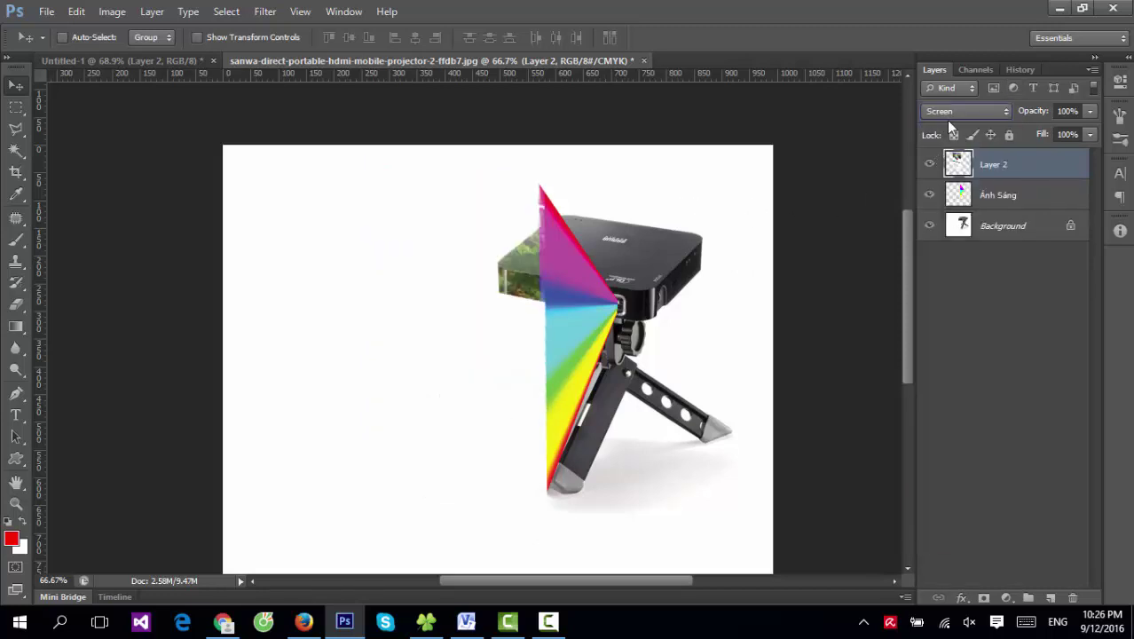
{"action": "left_click", "coordinate": [967, 111]}
{"action": "left_click", "coordinate": [950, 320]}
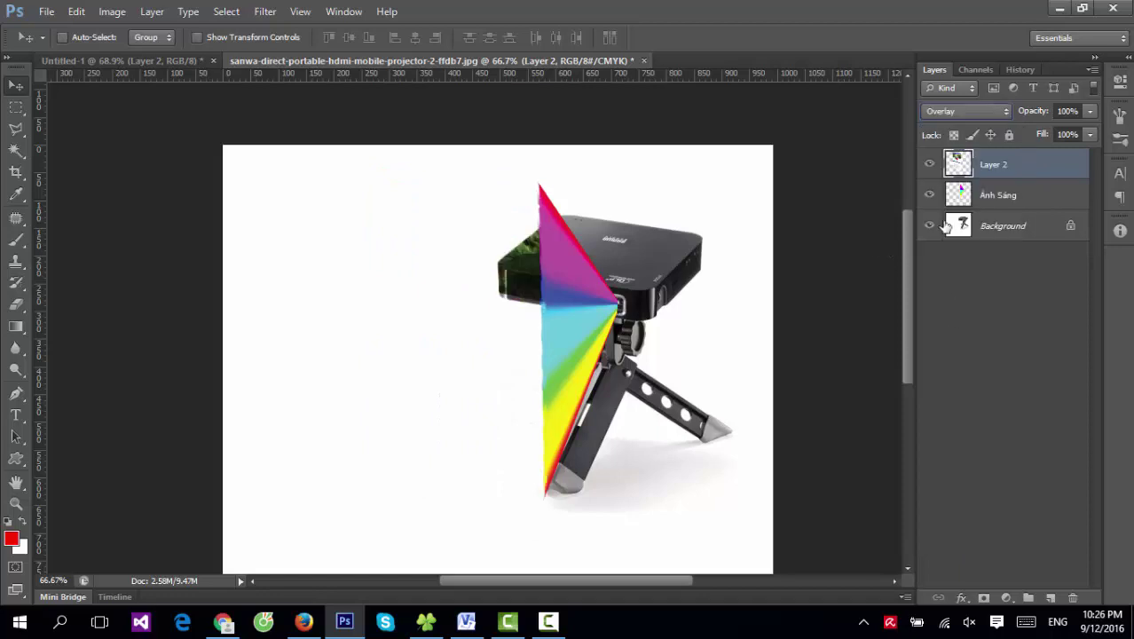
{"action": "left_click", "coordinate": [965, 111]}
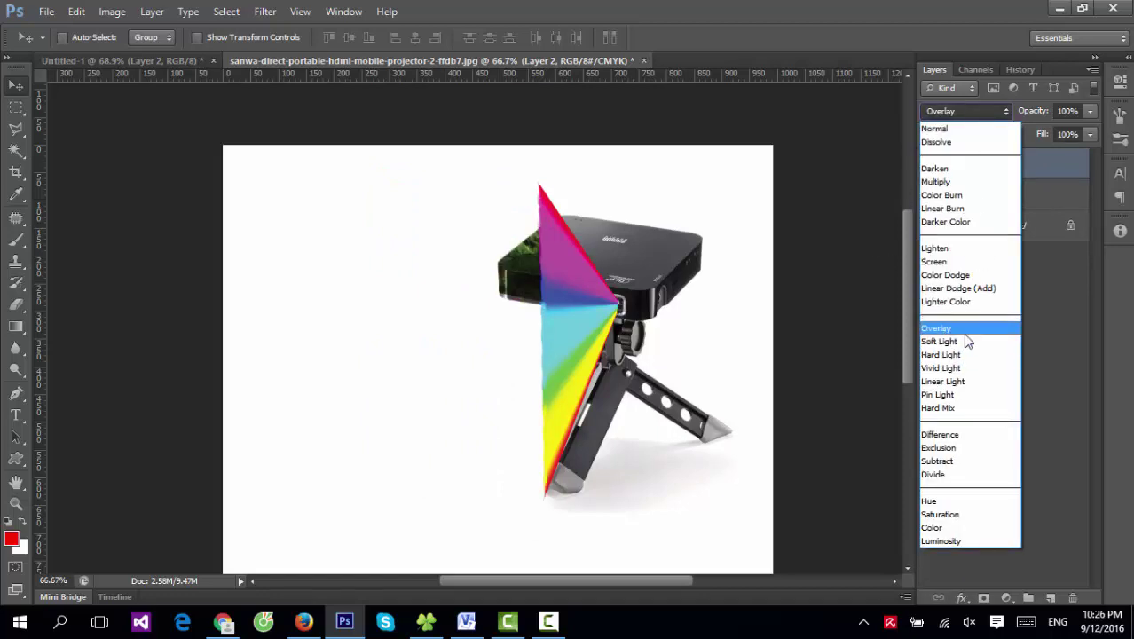
{"action": "left_click", "coordinate": [939, 328]}
{"action": "left_click", "coordinate": [963, 109]}
{"action": "left_click", "coordinate": [948, 182]}
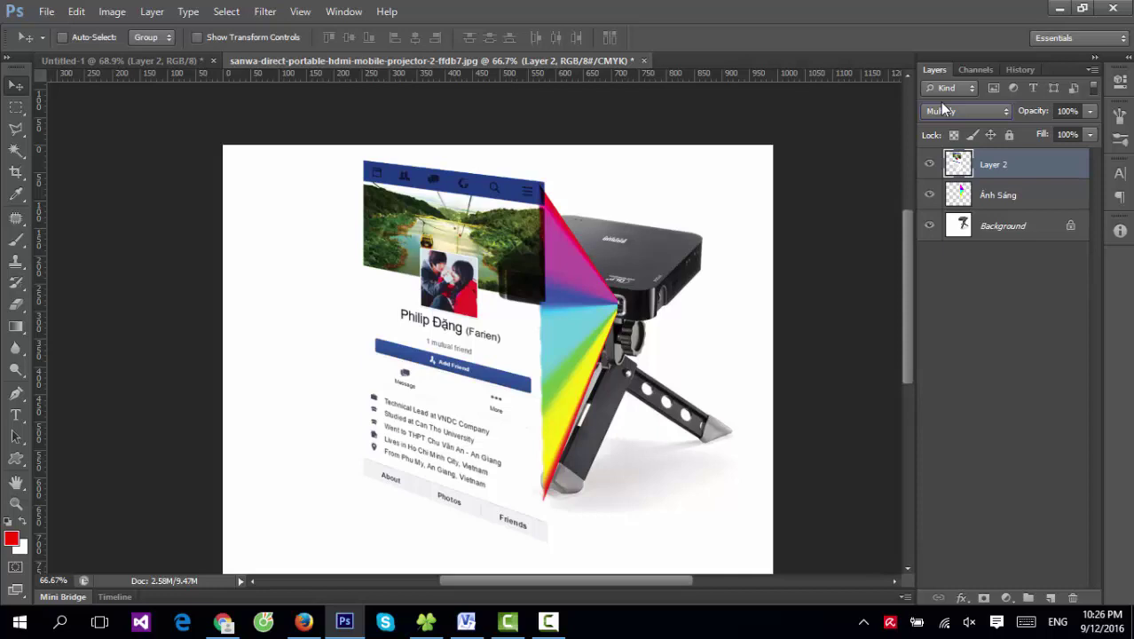
{"action": "left_click", "coordinate": [947, 110]}
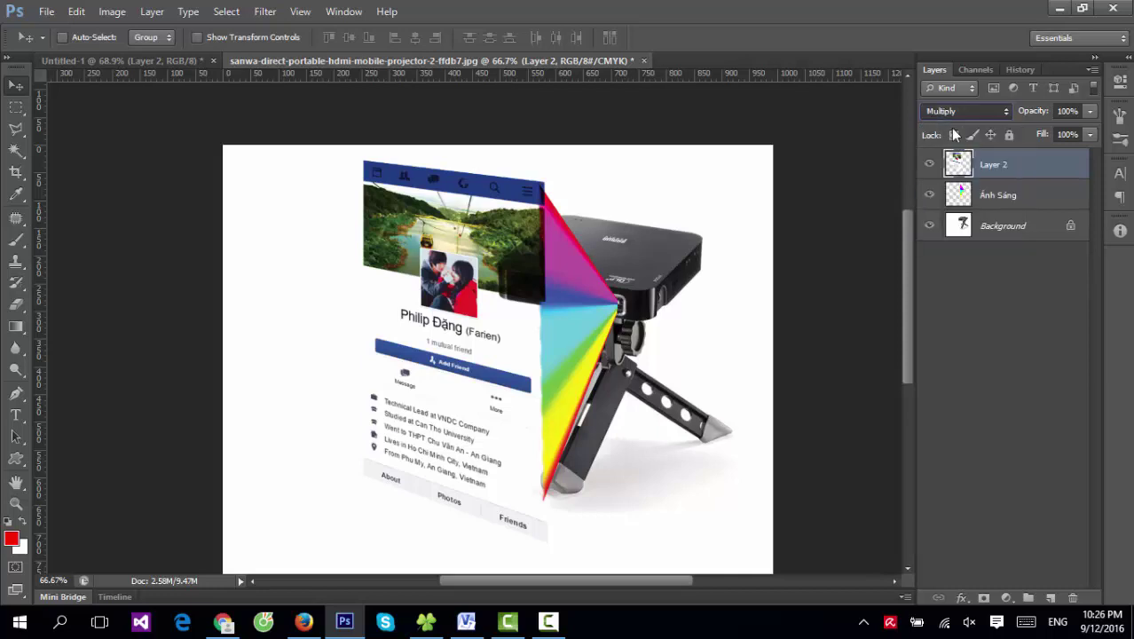
Step: Set the screen layer to 70% opacity in Multiply blend mode
{"action": "left_click", "coordinate": [1068, 111]}
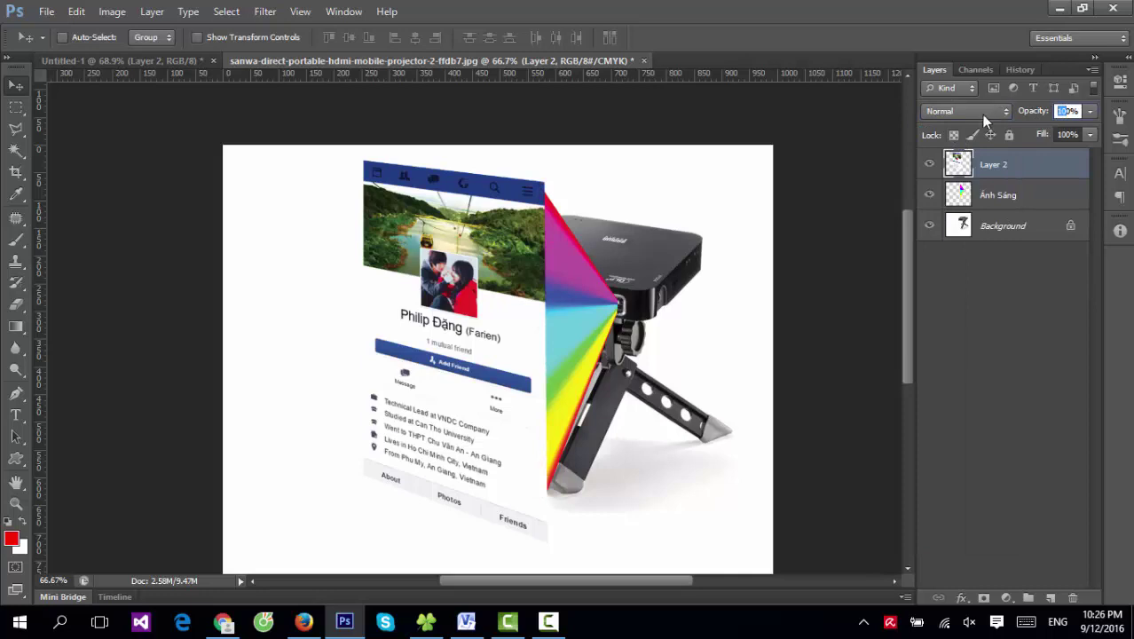
{"action": "type", "text": "50"}
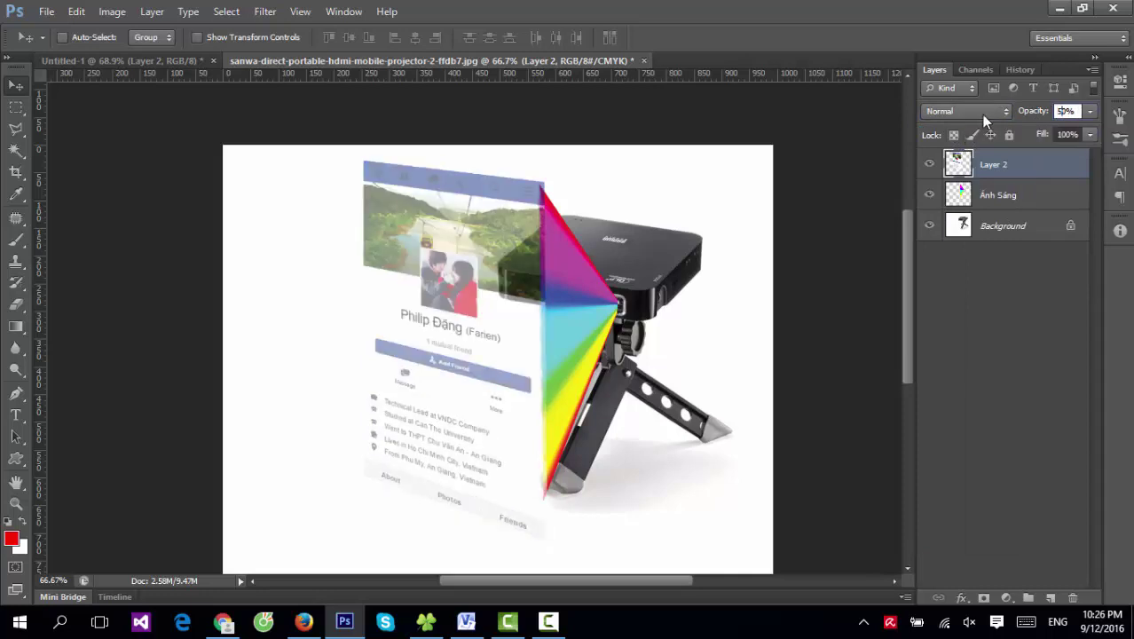
{"action": "type", "text": "7"}
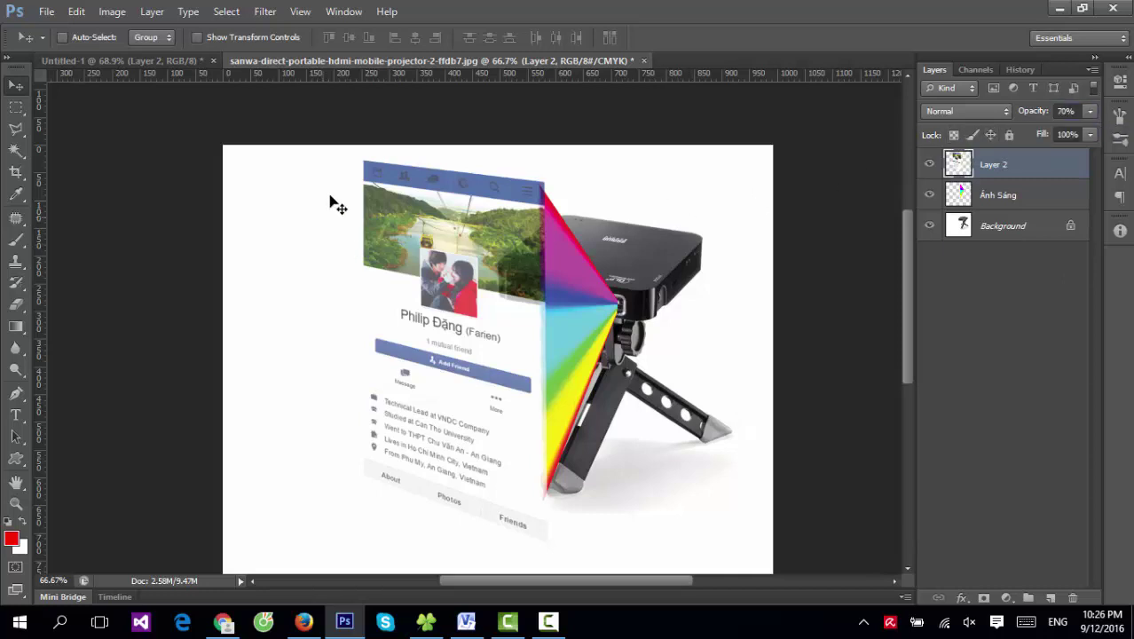
{"action": "left_click", "coordinate": [937, 108]}
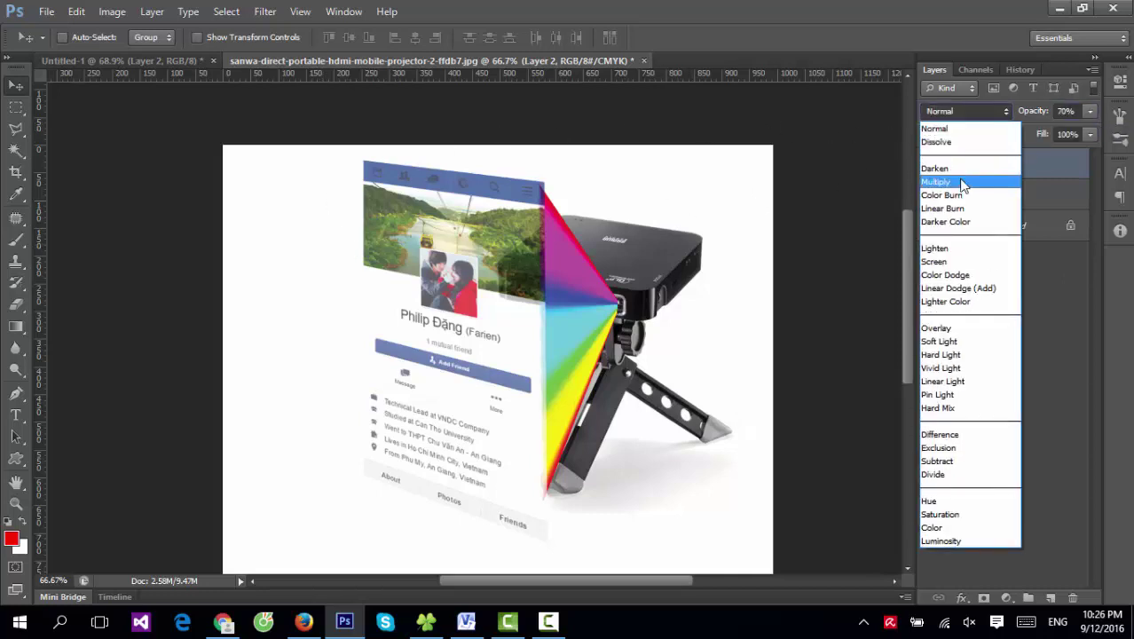
{"action": "left_click", "coordinate": [963, 184]}
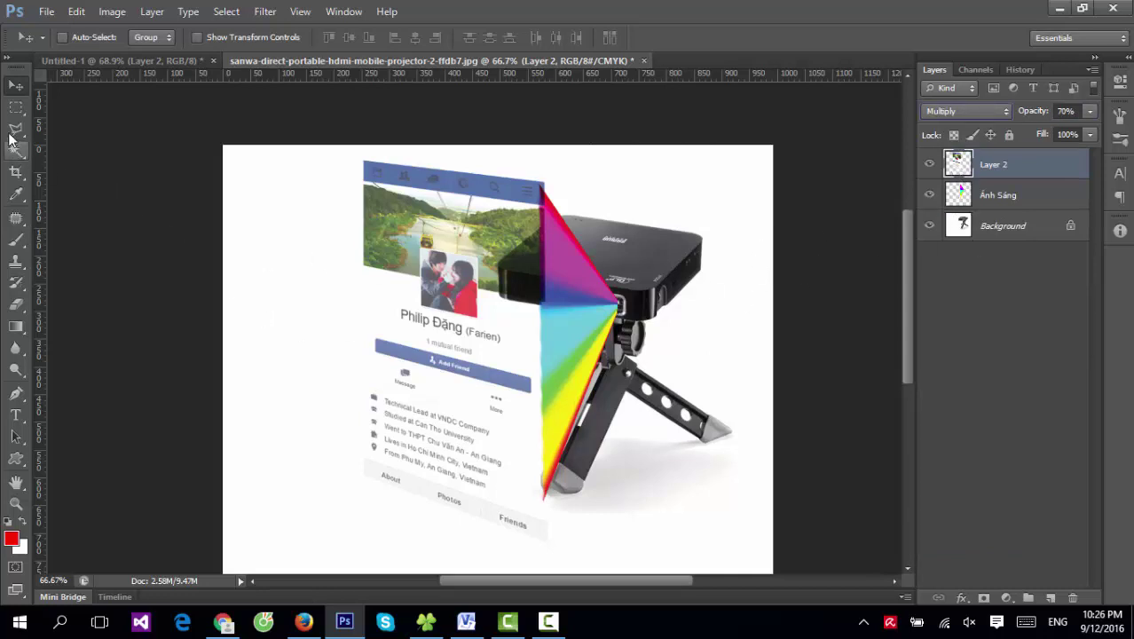
Step: Give the screen layer a 1 px light cyan Stroke layer style
{"action": "left_click", "coordinate": [151, 12]}
{"action": "left_click", "coordinate": [530, 34]}
{"action": "left_click", "coordinate": [152, 11]}
{"action": "mouse_move", "coordinate": [174, 101]}
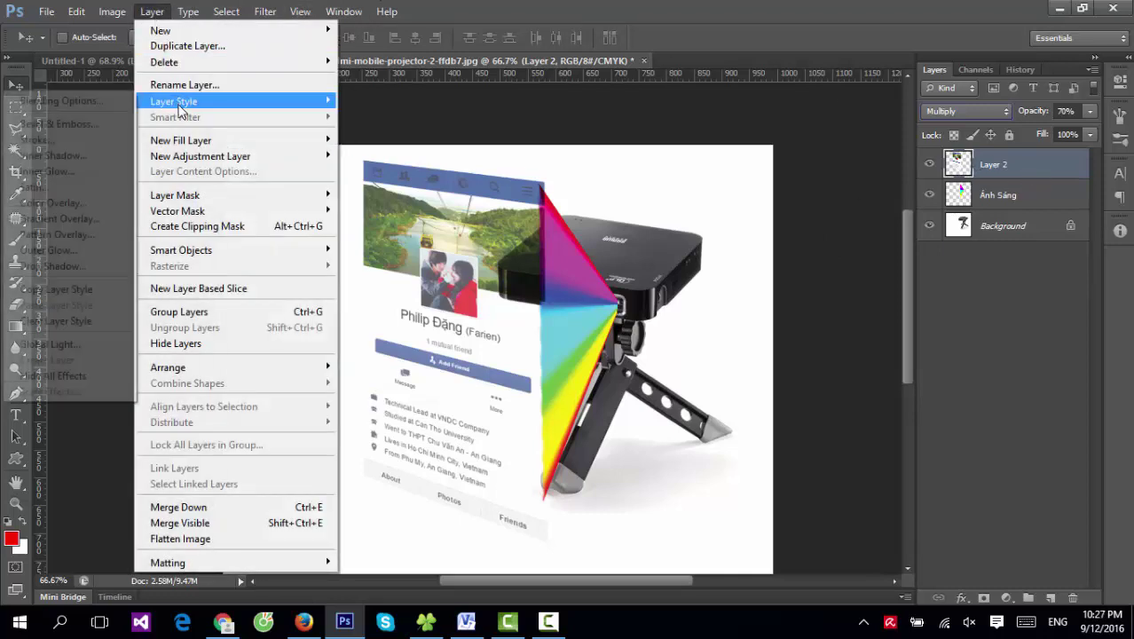
{"action": "left_click", "coordinate": [54, 139]}
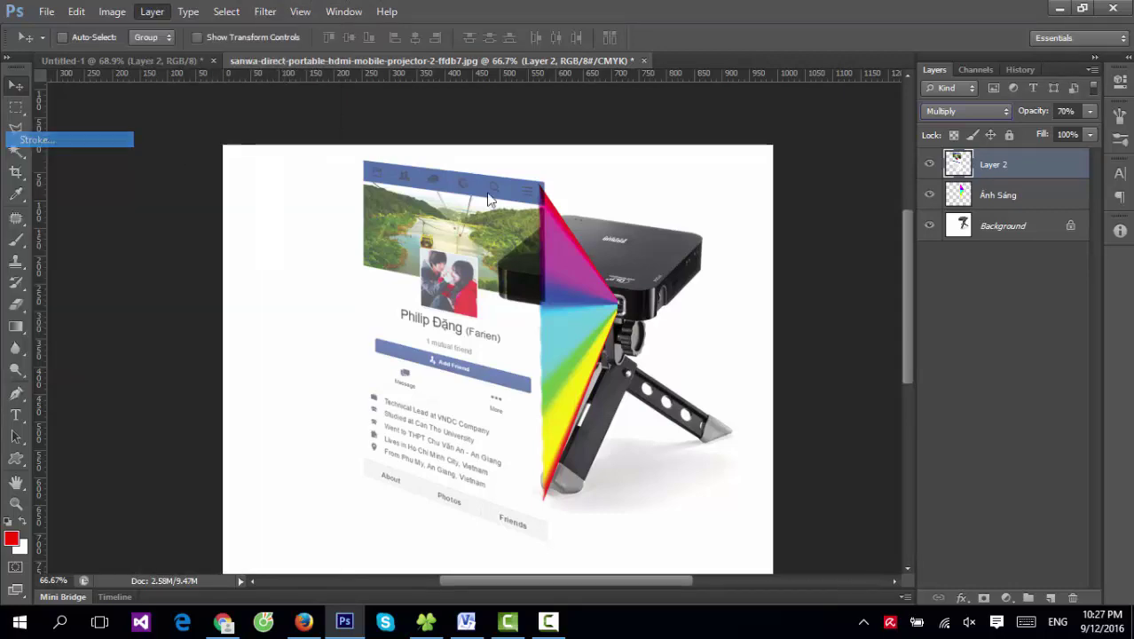
{"action": "mouse_move", "coordinate": [484, 165]}
{"action": "left_mouse_down"}
{"action": "mouse_move", "coordinate": [808, 164]}
{"action": "mouse_move", "coordinate": [1008, 142]}
{"action": "mouse_move", "coordinate": [919, 140]}
{"action": "left_mouse_up"}
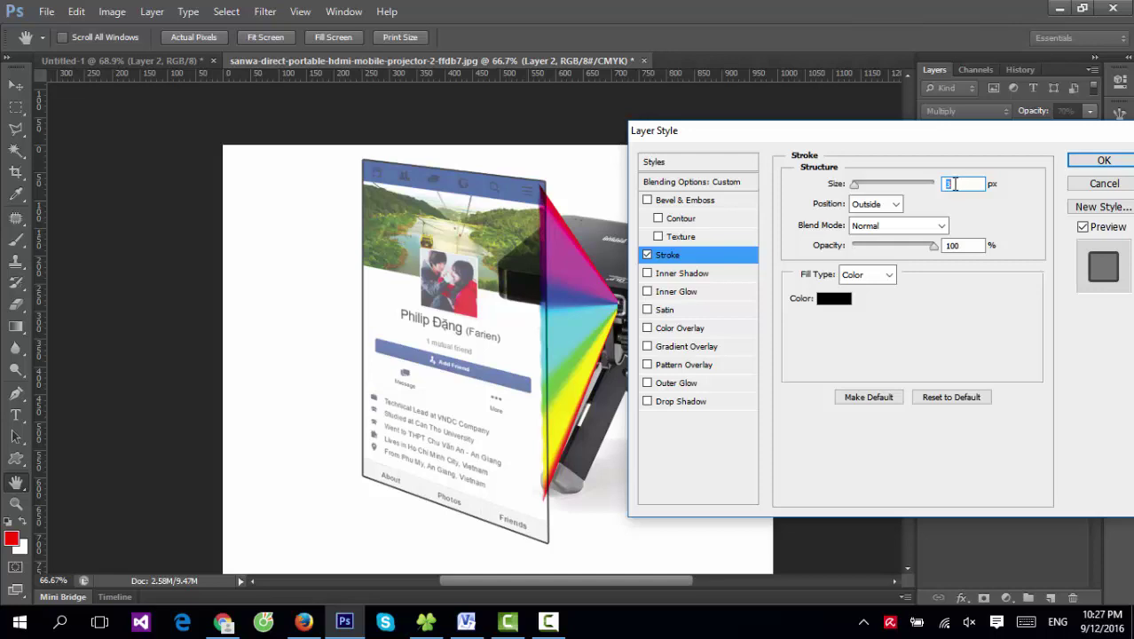
{"action": "type", "text": "1"}
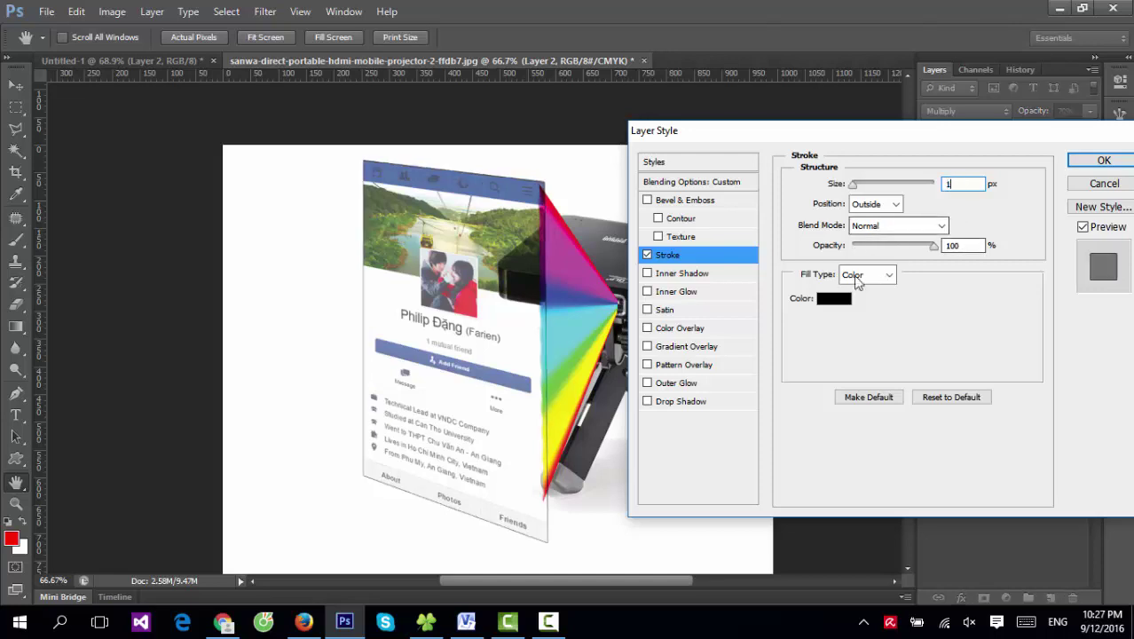
{"action": "left_click", "coordinate": [835, 298]}
{"action": "left_click_drag", "start_coordinate": [742, 193], "coordinate": [677, 121]}
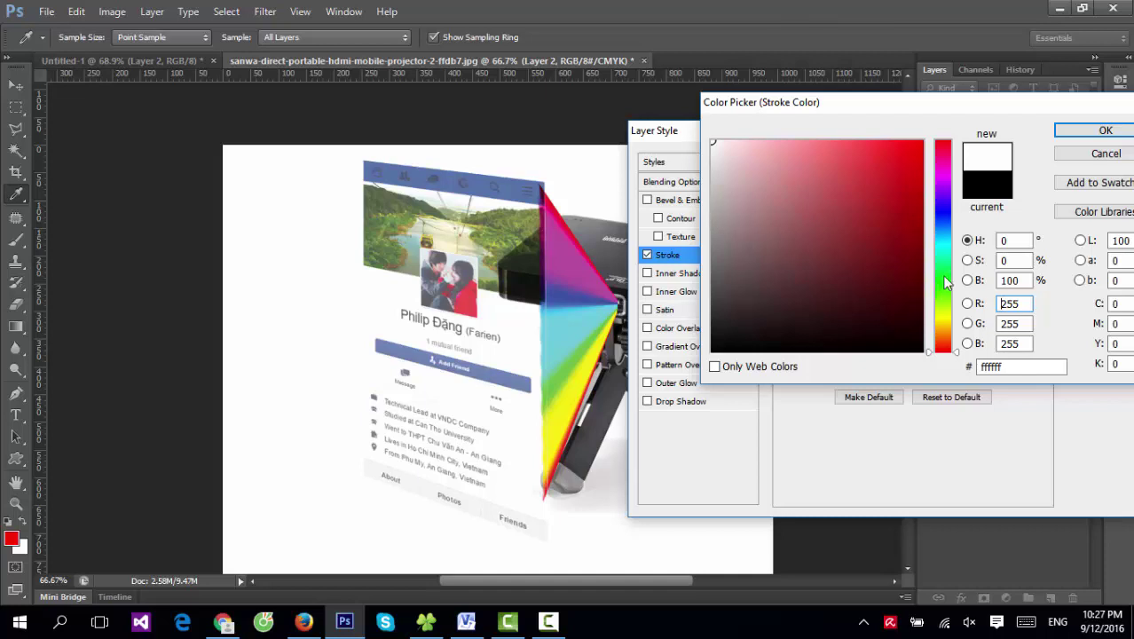
{"action": "left_click", "coordinate": [945, 242]}
{"action": "left_click", "coordinate": [818, 151]}
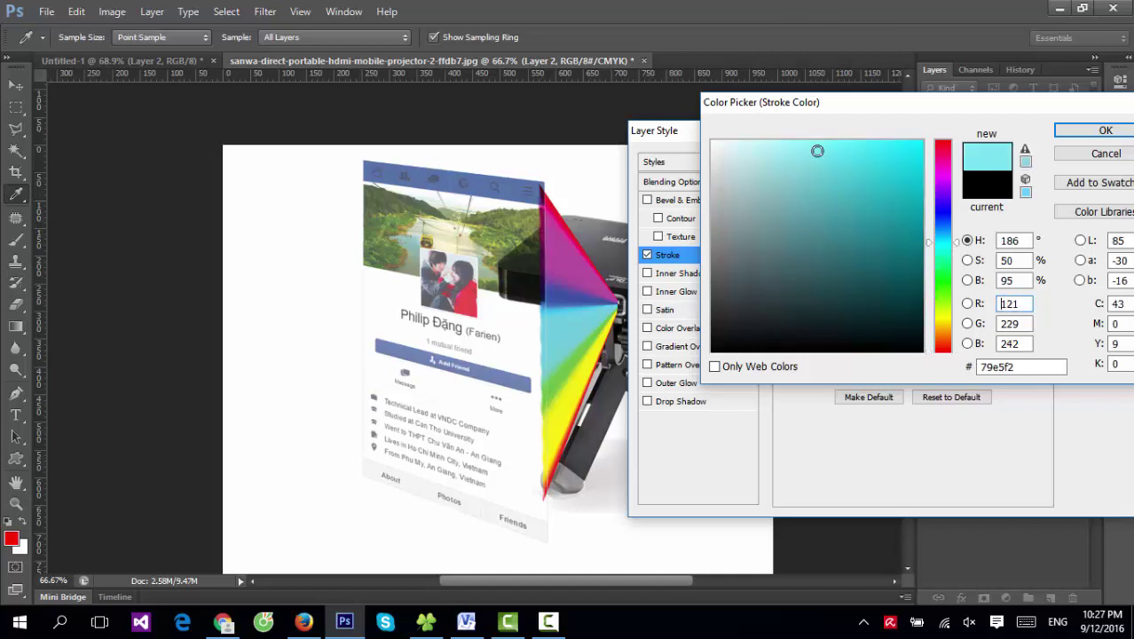
{"action": "mouse_move", "coordinate": [818, 151]}
{"action": "left_mouse_down"}
{"action": "mouse_move", "coordinate": [934, 157]}
{"action": "mouse_move", "coordinate": [776, 146]}
{"action": "left_mouse_up"}
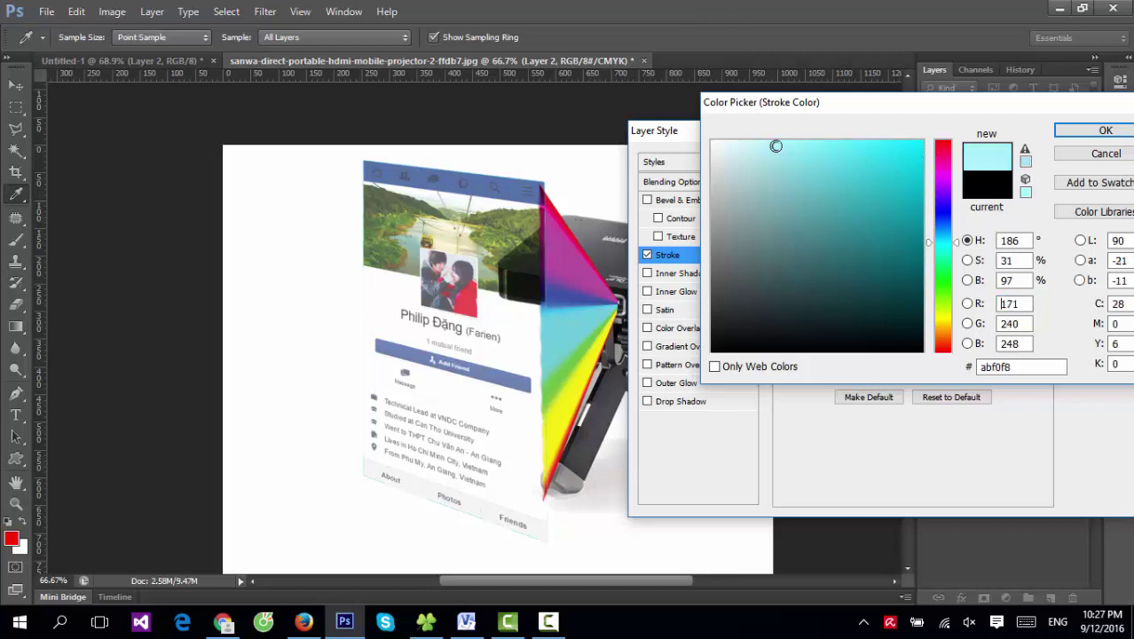
{"action": "left_click", "coordinate": [1101, 131]}
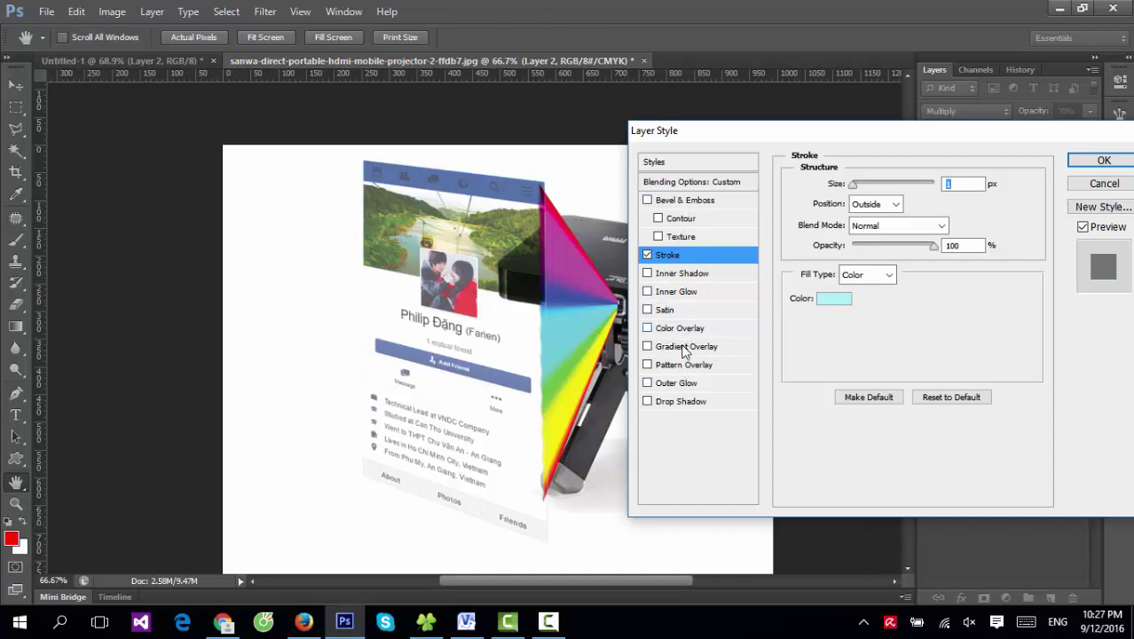
Step: Add a saturated cyan Outer Glow with a larger size and apply both effects
{"action": "left_click", "coordinate": [681, 385]}
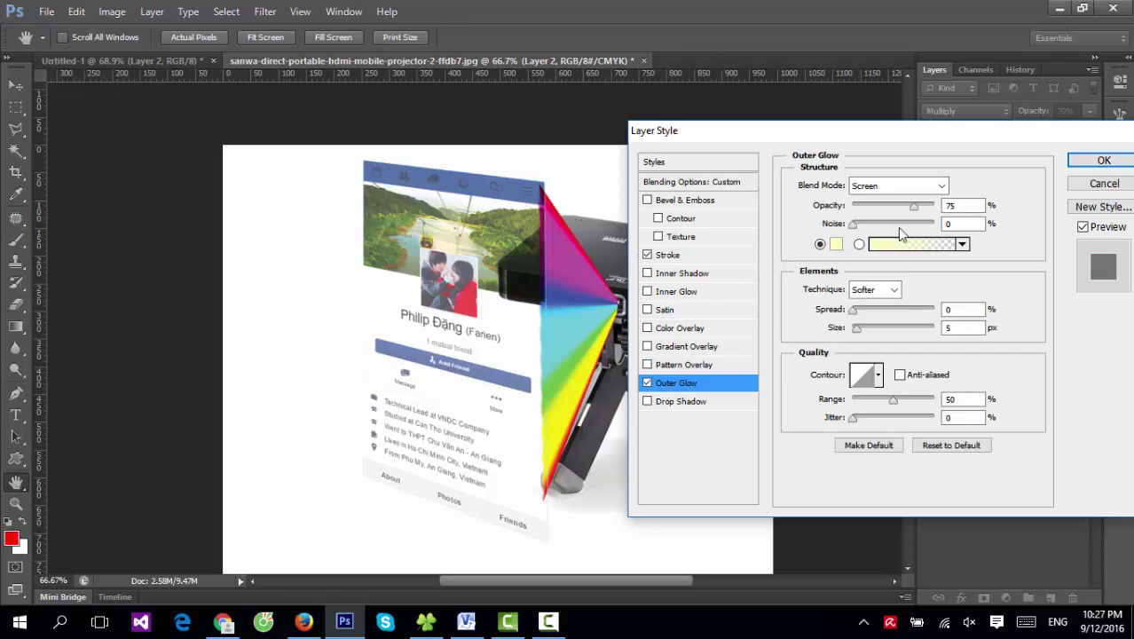
{"action": "left_click", "coordinate": [836, 245]}
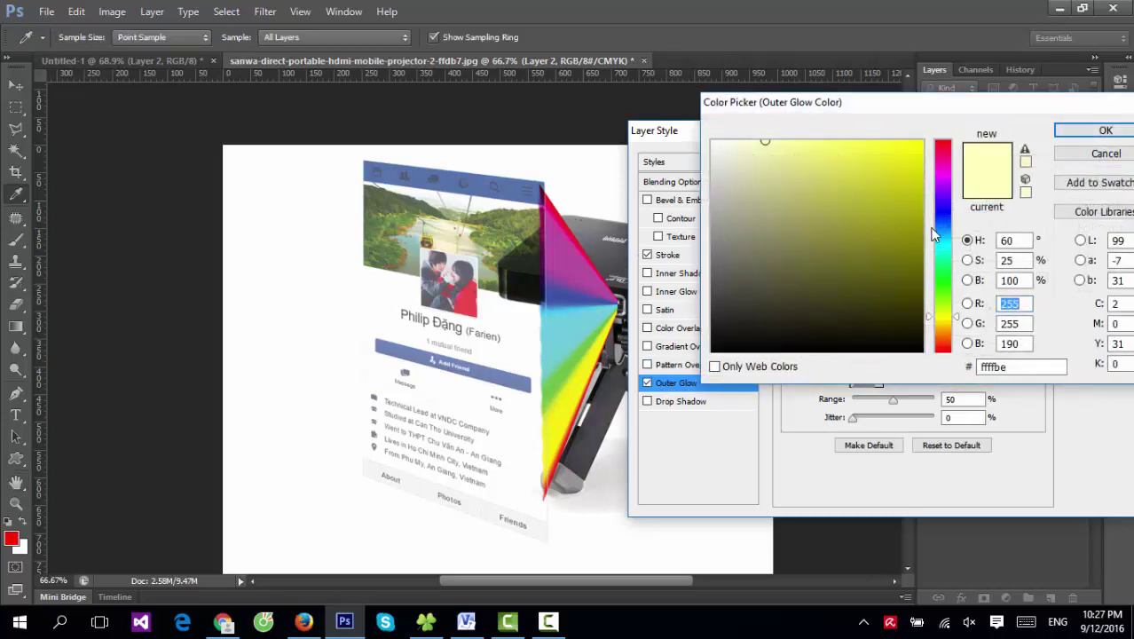
{"action": "left_click", "coordinate": [948, 250]}
{"action": "left_click", "coordinate": [914, 147]}
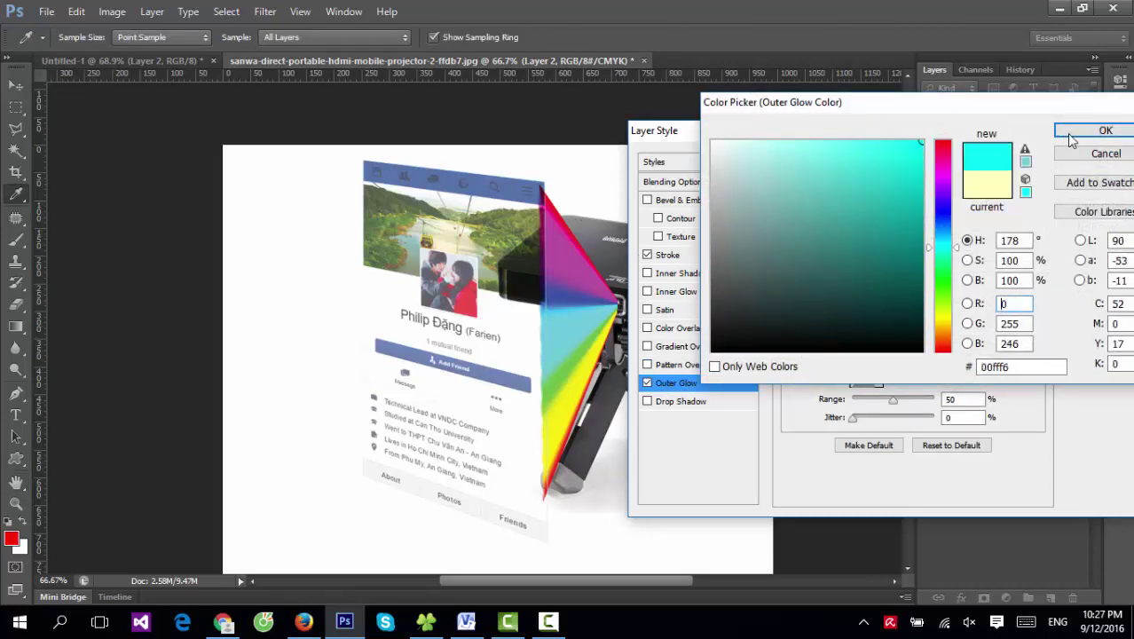
{"action": "left_click", "coordinate": [1105, 131]}
{"action": "mouse_move", "coordinate": [859, 333]}
{"action": "left_mouse_down"}
{"action": "mouse_move", "coordinate": [860, 309]}
{"action": "mouse_move", "coordinate": [871, 332]}
{"action": "left_mouse_up"}
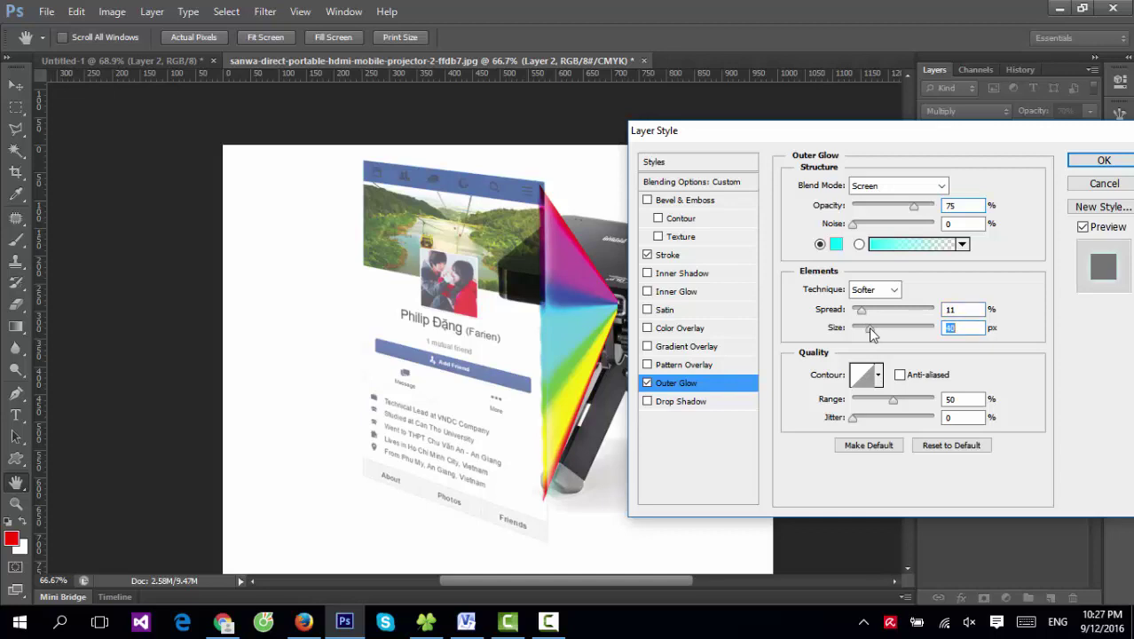
{"action": "left_click", "coordinate": [1099, 161]}
{"action": "left_click", "coordinate": [1001, 280]}
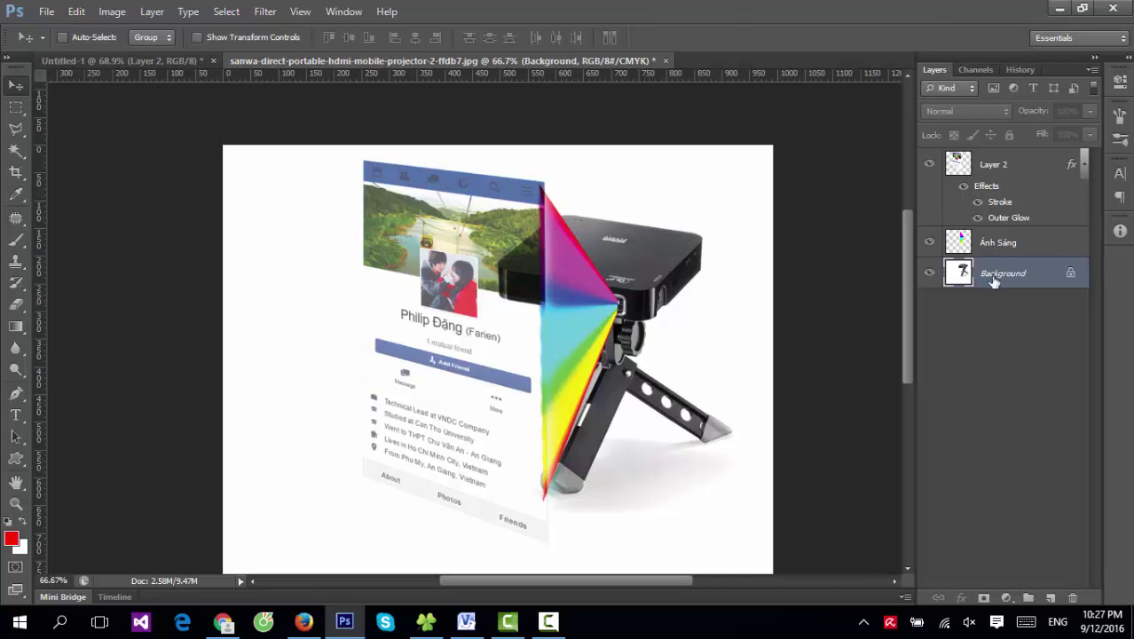
Step: Duplicate the Background layer and cap its Levels output white at about 229
{"action": "key", "text": "ctrl+j"}
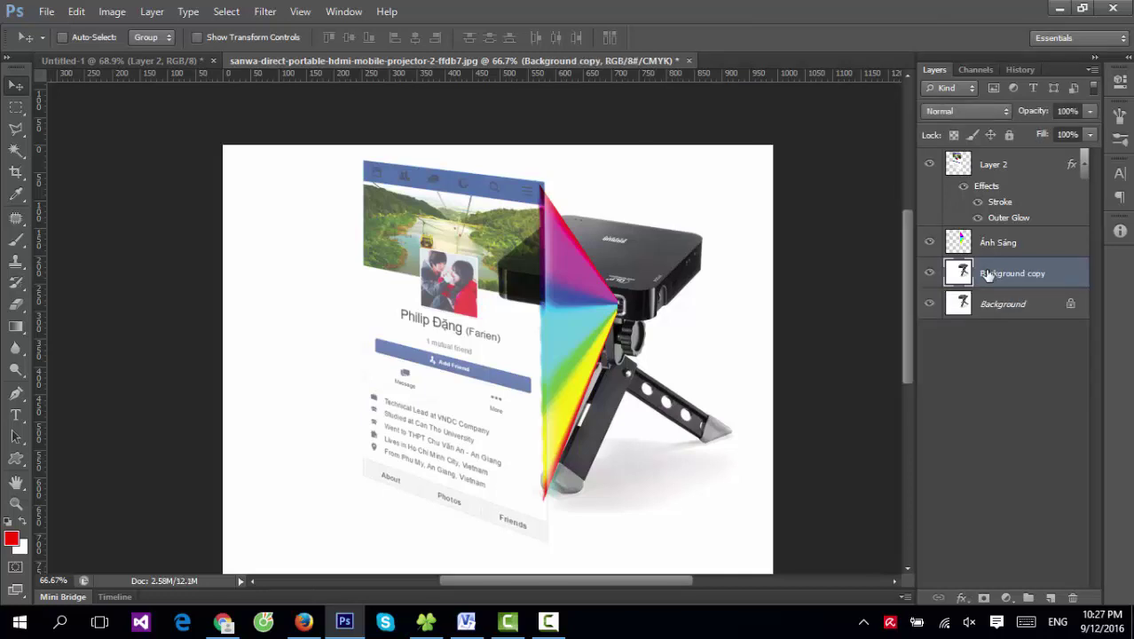
{"action": "key", "text": "ctrl+l"}
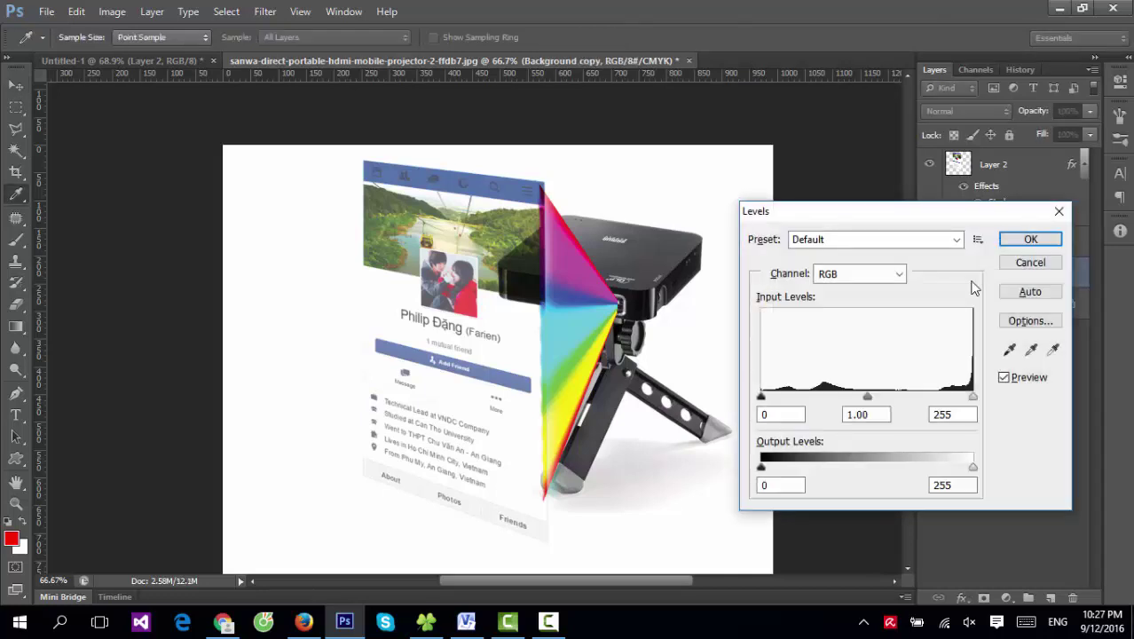
{"action": "left_click", "coordinate": [1027, 262]}
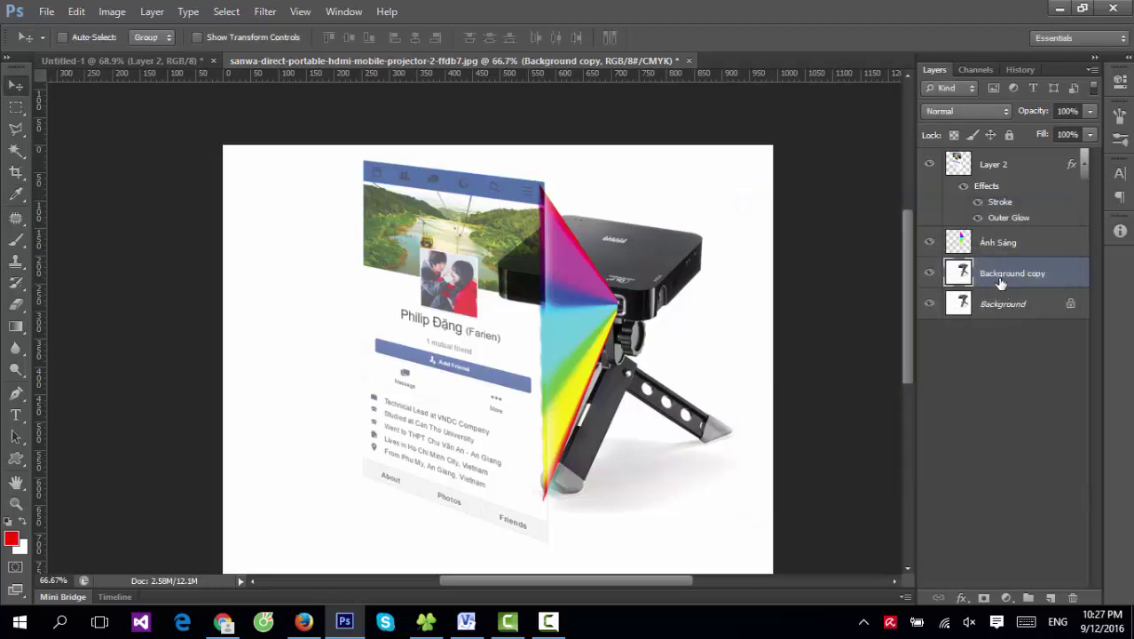
{"action": "key", "text": "ctrl+l"}
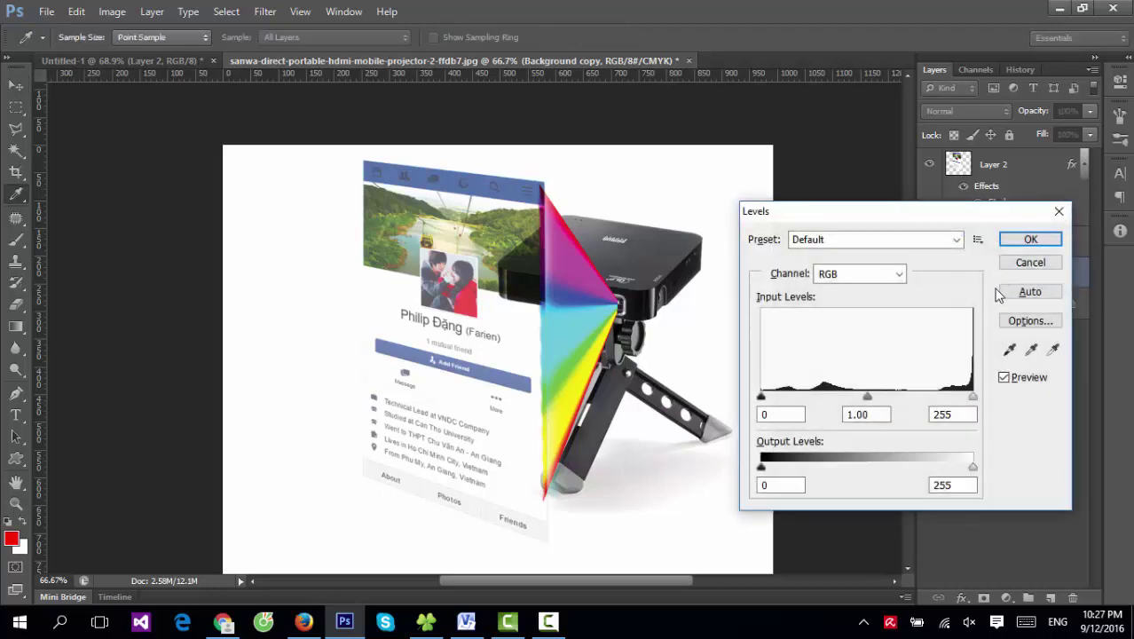
{"action": "left_click_drag", "start_coordinate": [973, 467], "coordinate": [944, 469]}
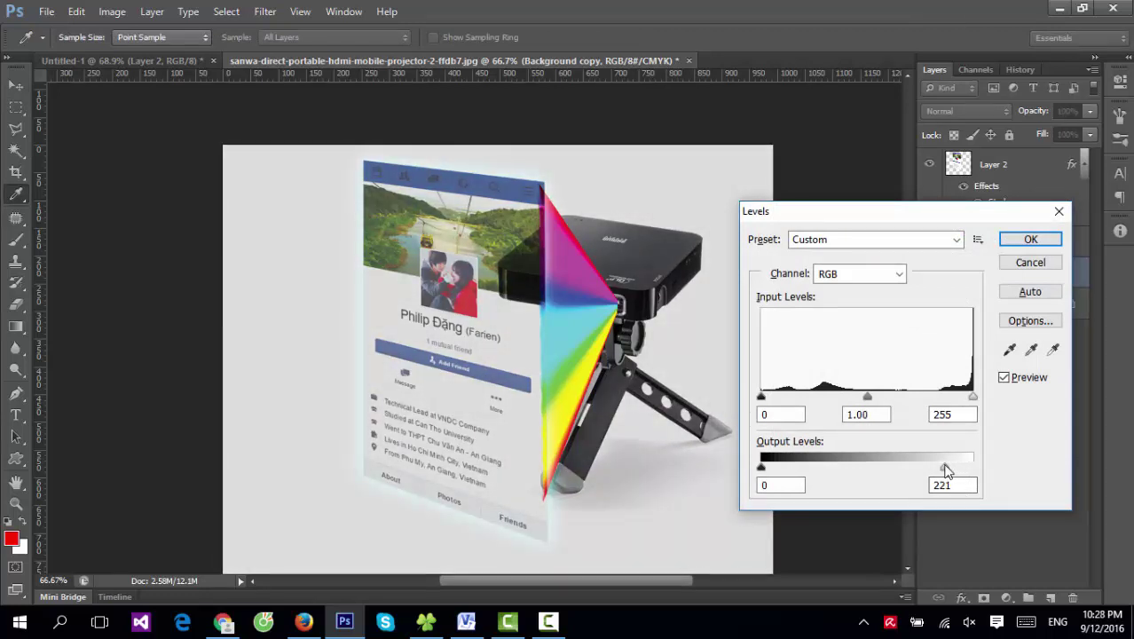
{"action": "mouse_move", "coordinate": [945, 469]}
{"action": "left_mouse_down"}
{"action": "mouse_move", "coordinate": [963, 469]}
{"action": "mouse_move", "coordinate": [951, 468]}
{"action": "left_mouse_up"}
{"action": "mouse_move", "coordinate": [867, 397]}
{"action": "left_mouse_down"}
{"action": "mouse_move", "coordinate": [879, 398]}
{"action": "mouse_move", "coordinate": [867, 397]}
{"action": "left_mouse_up"}
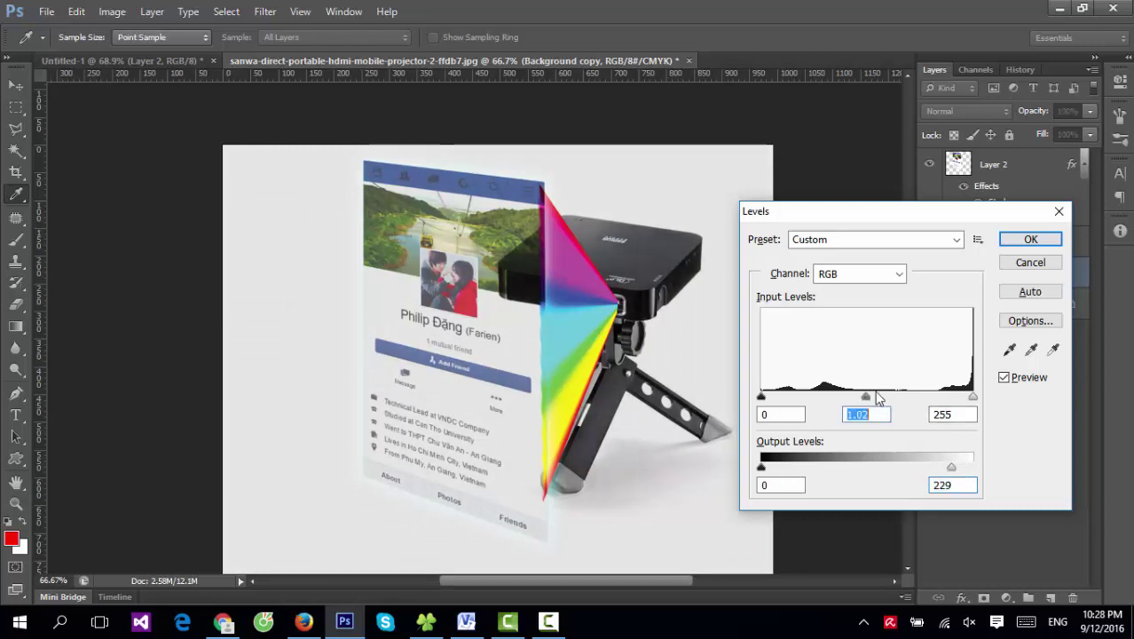
{"action": "left_click", "coordinate": [1029, 240]}
{"action": "key", "text": "v"}
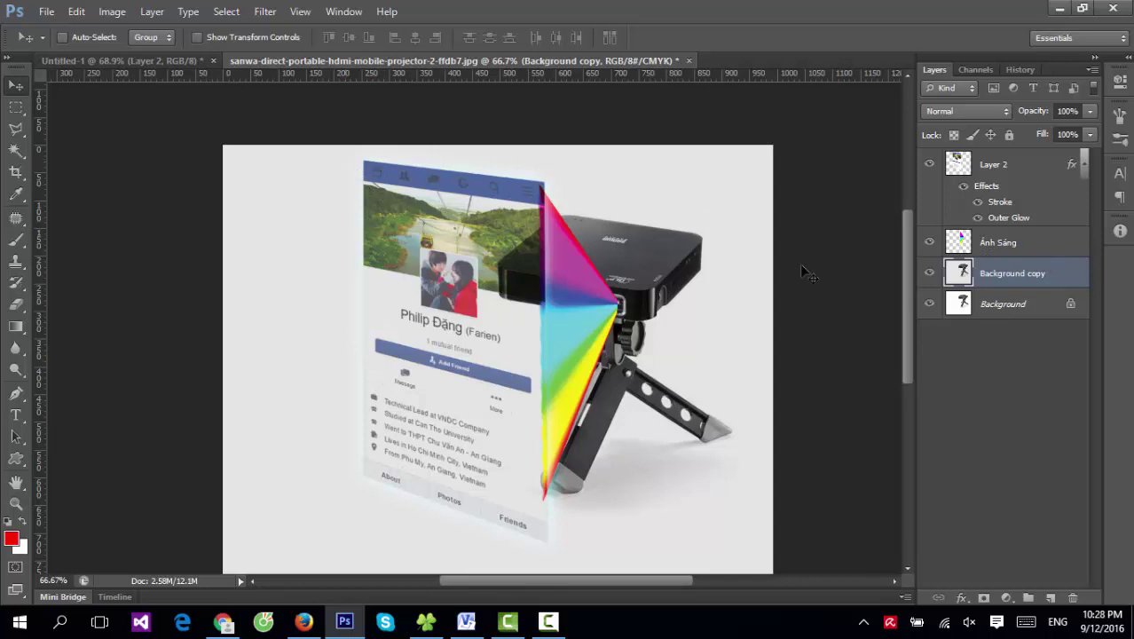
Step: Change Layer 2's stroke to 2 px light cyan #b5f5fd, then hide the stroke effect
{"action": "double_click", "coordinate": [984, 187]}
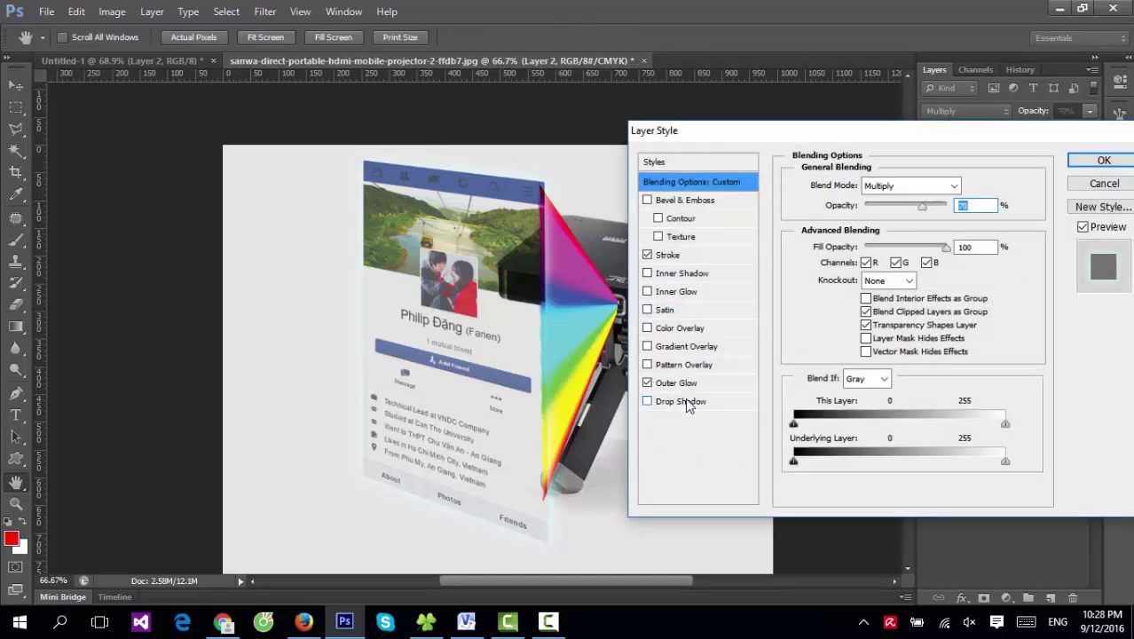
{"action": "left_click", "coordinate": [670, 257]}
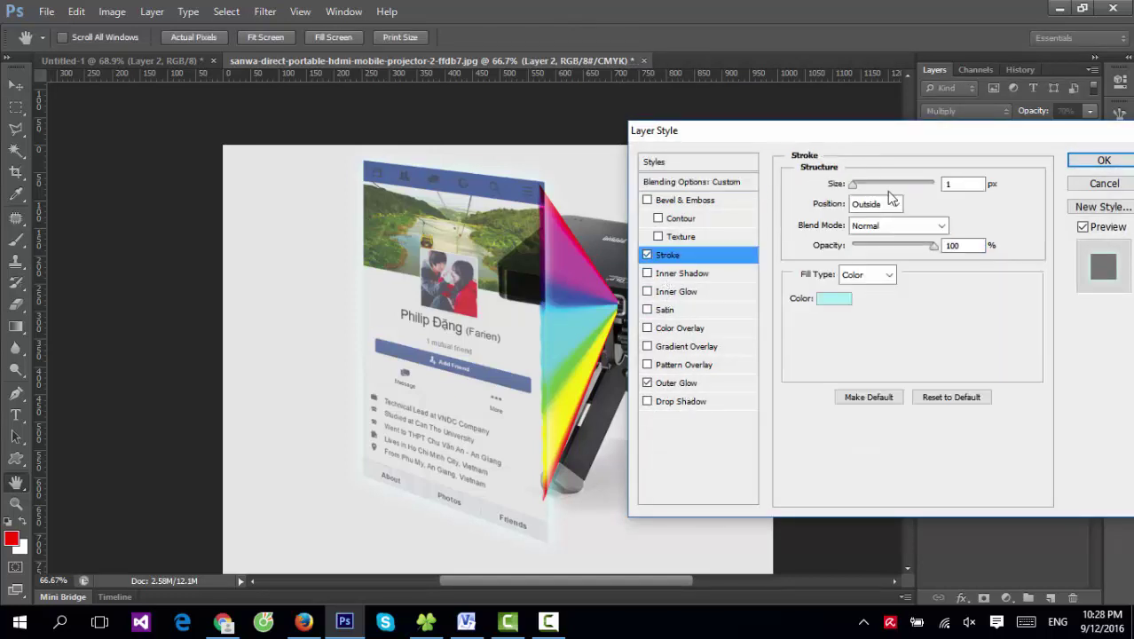
{"action": "double_click", "coordinate": [960, 184]}
{"action": "type", "text": "2"}
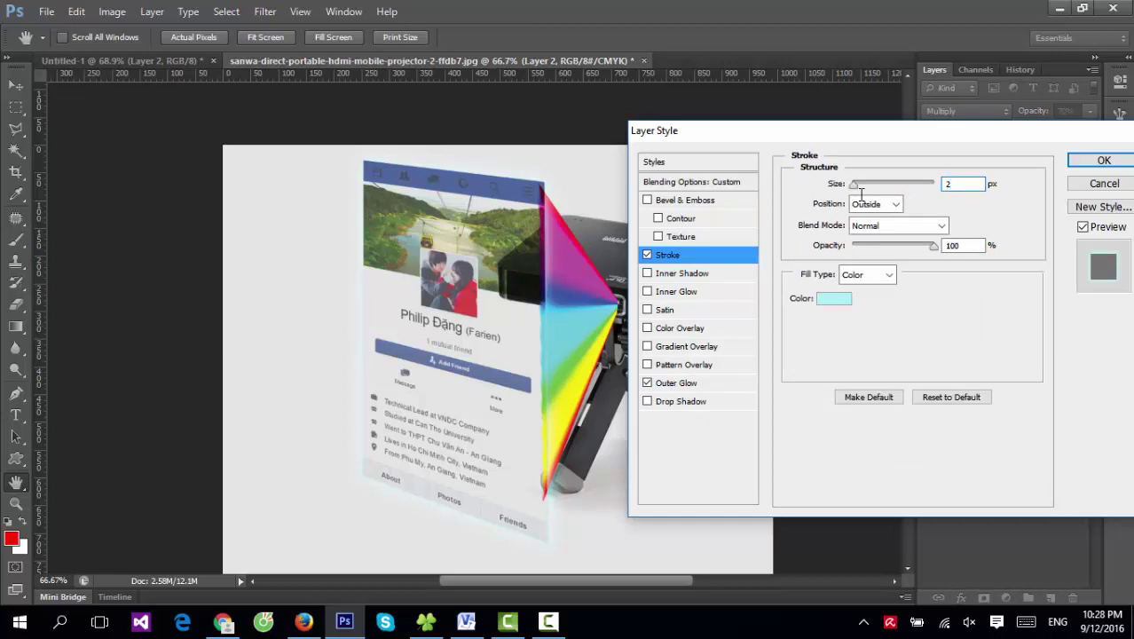
{"action": "left_click", "coordinate": [834, 299]}
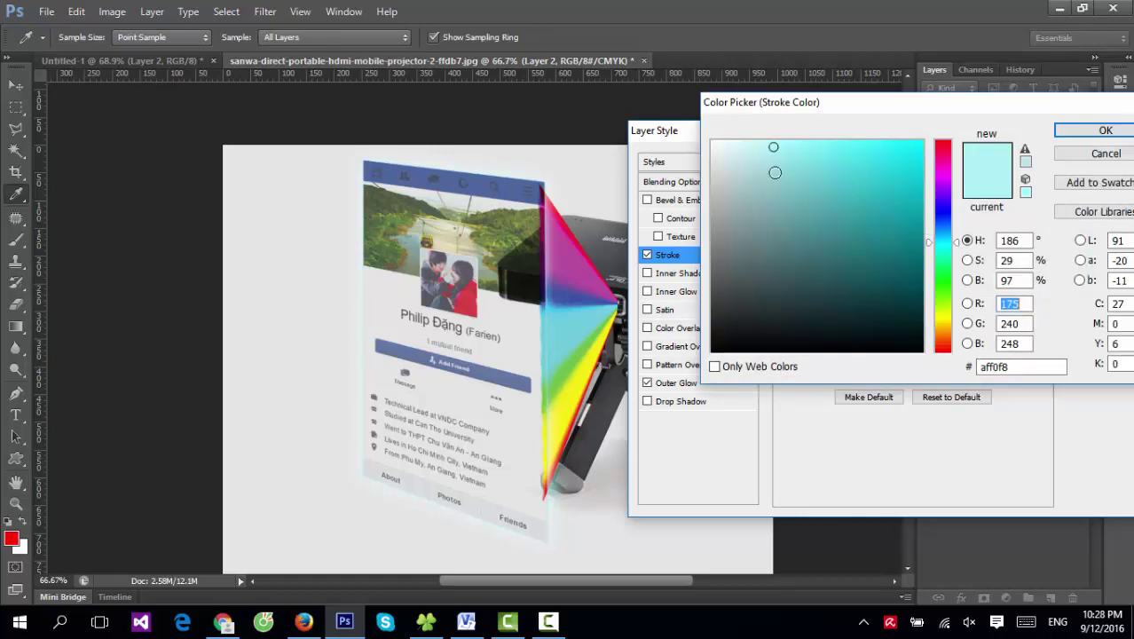
{"action": "left_click", "coordinate": [737, 143]}
{"action": "mouse_move", "coordinate": [737, 142]}
{"action": "left_mouse_down"}
{"action": "mouse_move", "coordinate": [916, 146]}
{"action": "mouse_move", "coordinate": [772, 142]}
{"action": "left_mouse_up"}
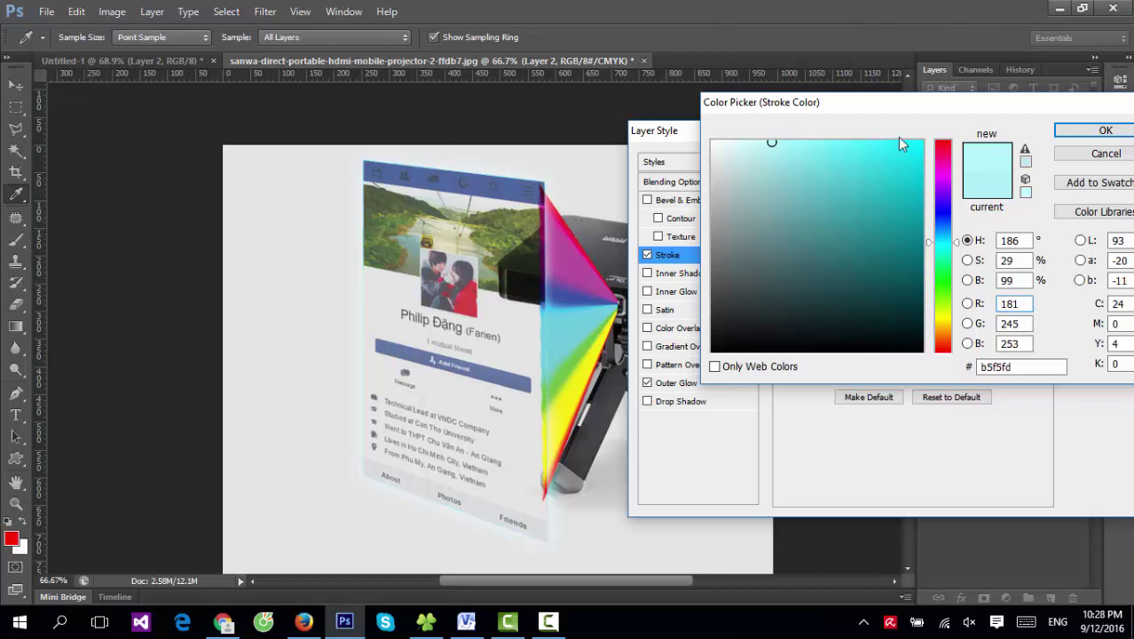
{"action": "left_click", "coordinate": [1103, 155]}
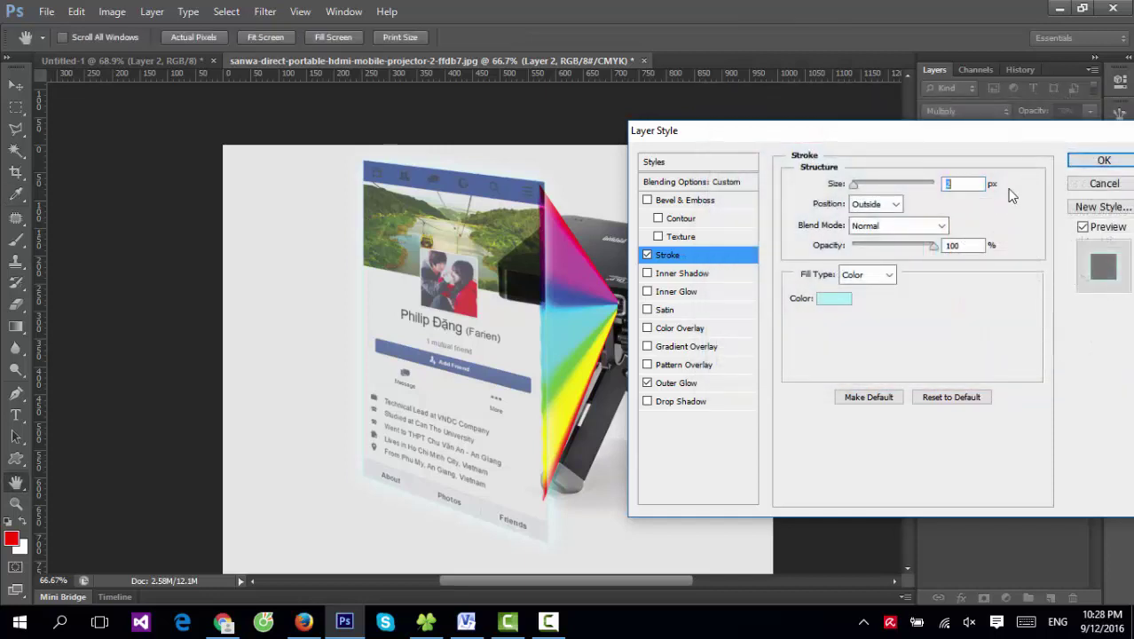
{"action": "left_click", "coordinate": [1103, 160]}
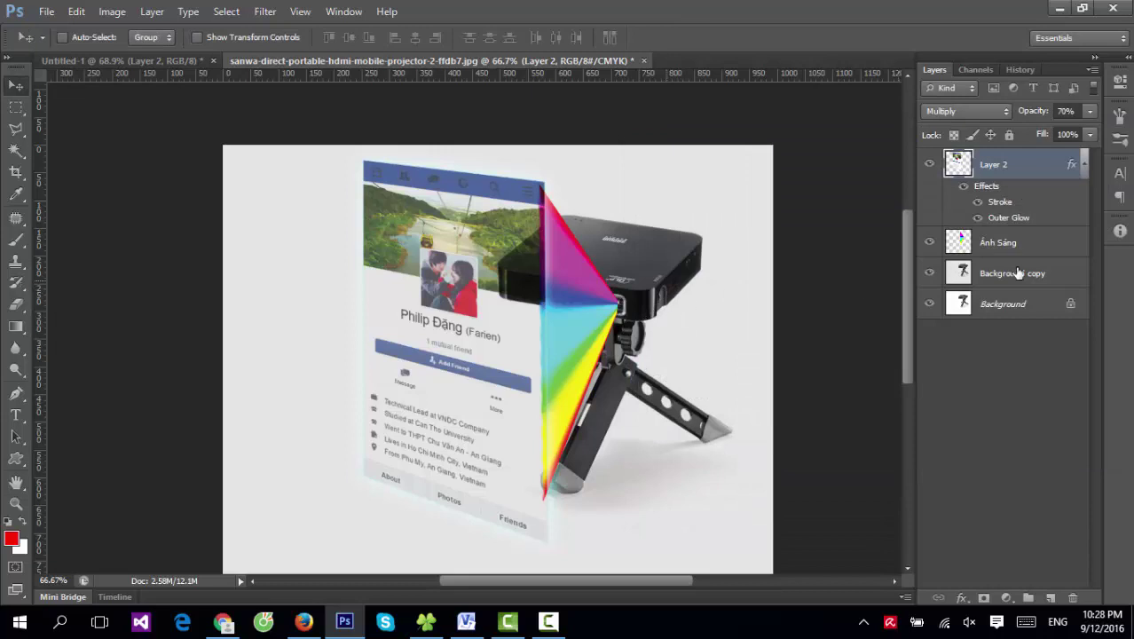
{"action": "left_click", "coordinate": [977, 204]}
{"action": "left_click", "coordinate": [1085, 165]}
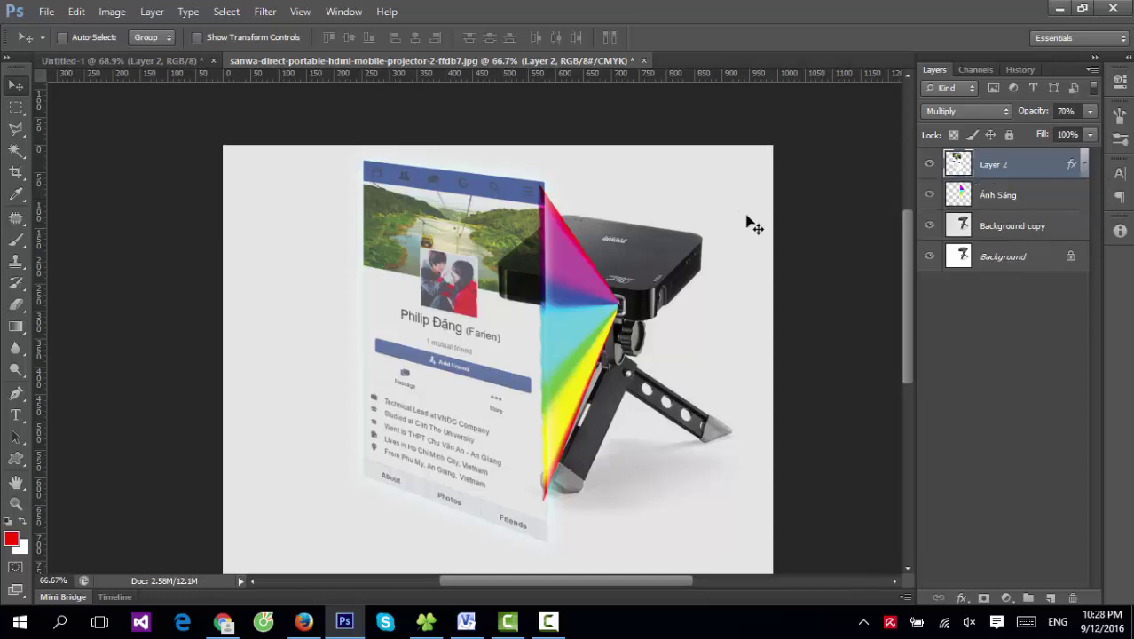
Step: Load Layer 2's content as a selection and create a new layer named BIÊN
{"action": "left_click", "coordinate": [959, 163], "text": "ctrl"}
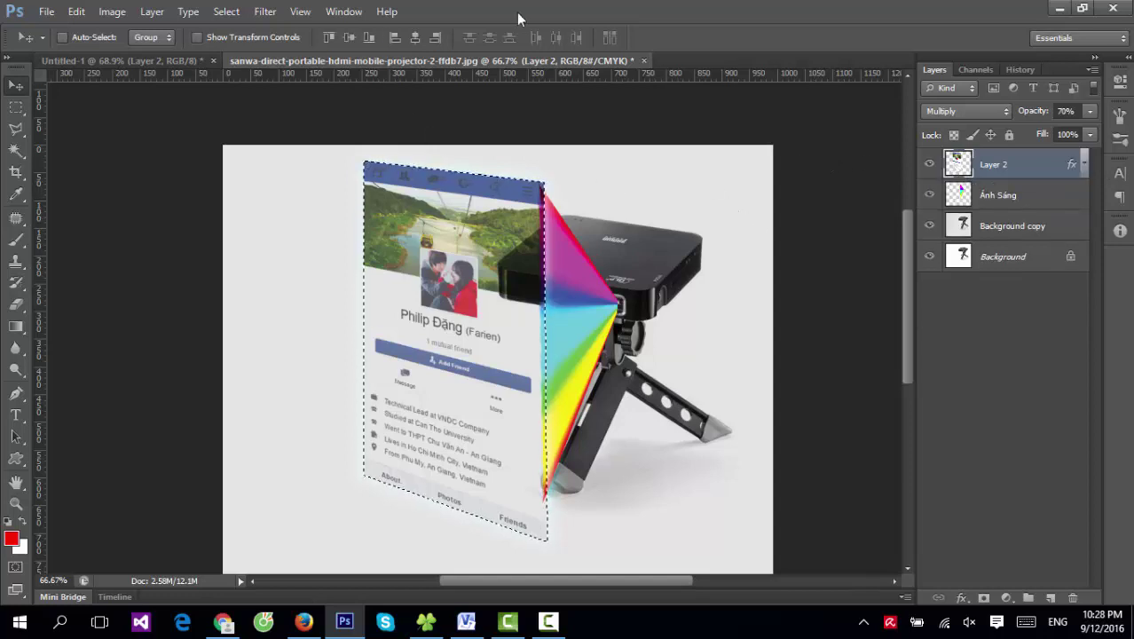
{"action": "left_click", "coordinate": [152, 14]}
{"action": "mouse_move", "coordinate": [233, 30]}
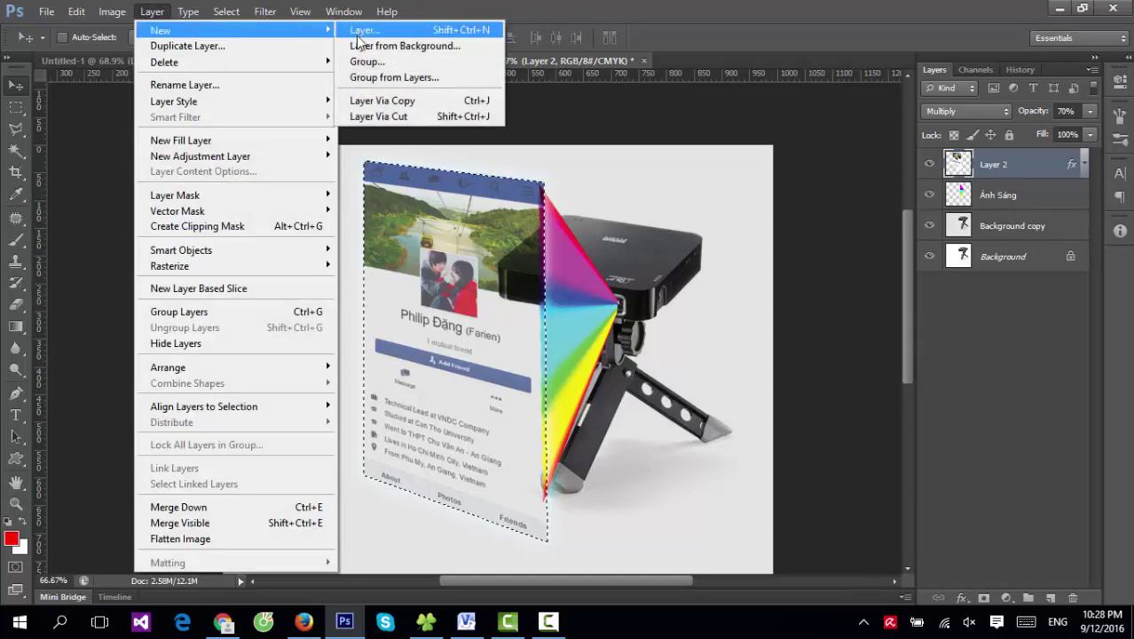
{"action": "left_click", "coordinate": [356, 36]}
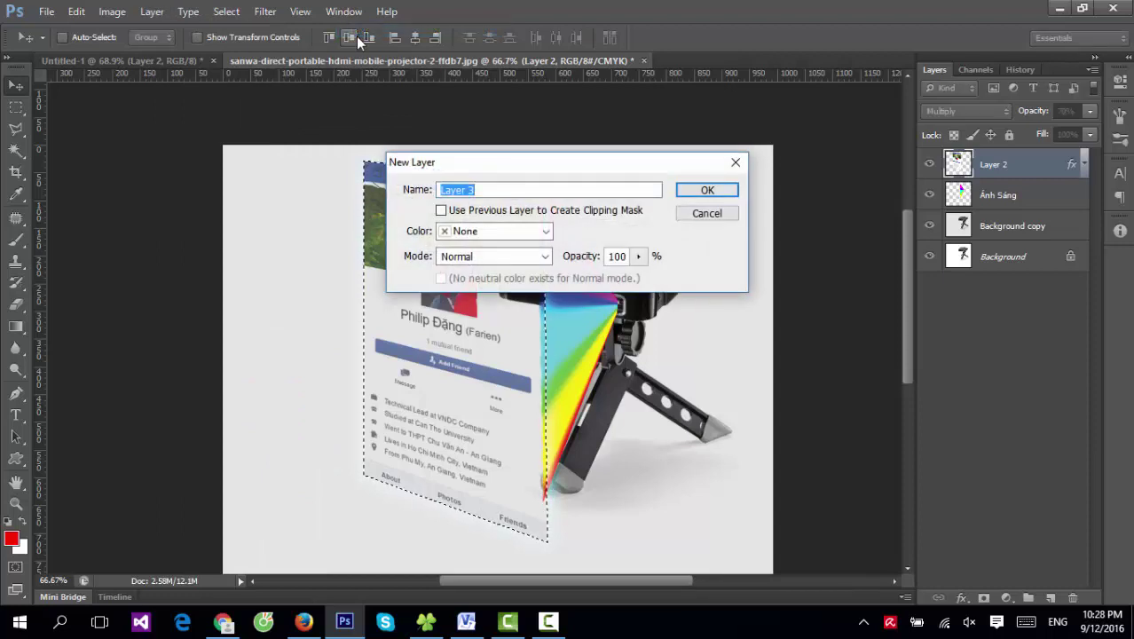
{"action": "type", "text": "tROKE"}
{"action": "key", "text": "Return"}
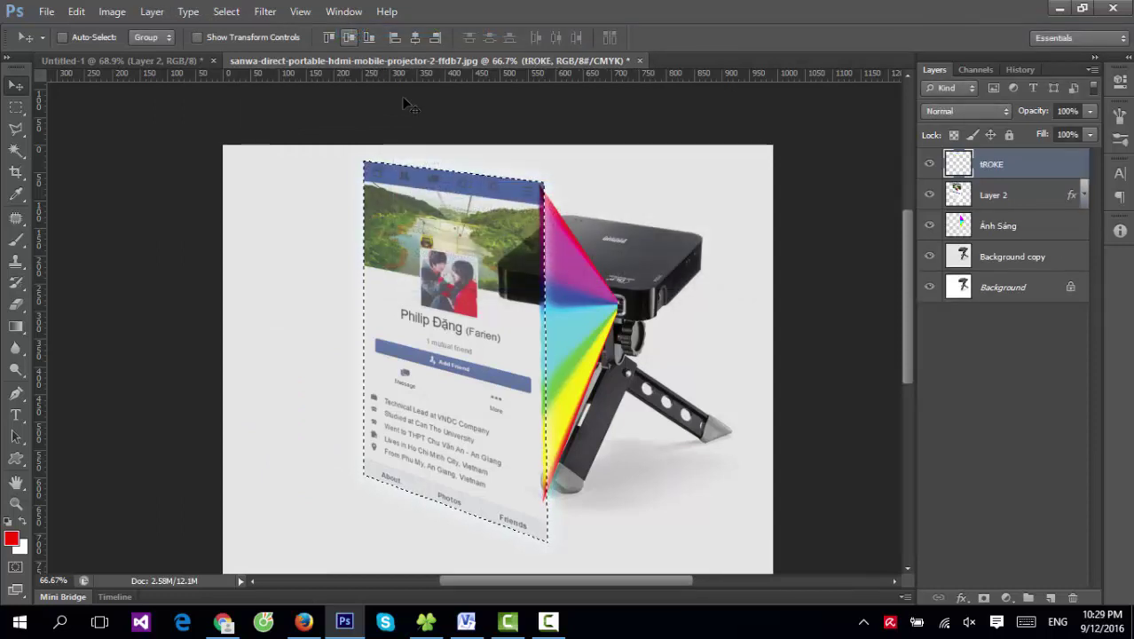
{"action": "double_click", "coordinate": [989, 165]}
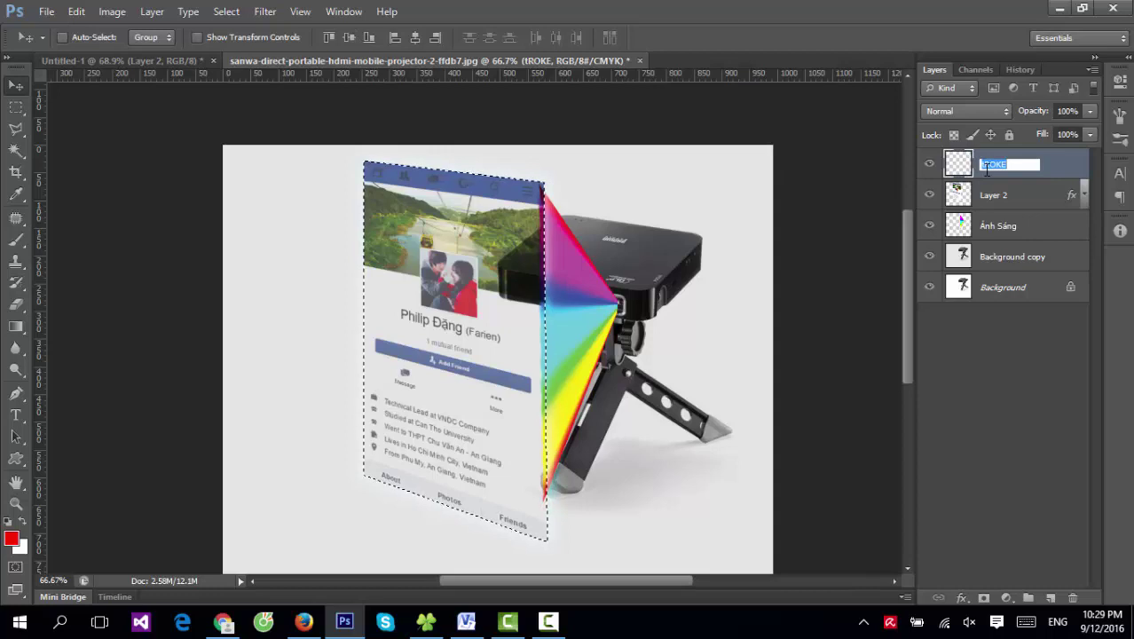
{"action": "type", "text": "BIÊN"}
{"action": "key", "text": "Return"}
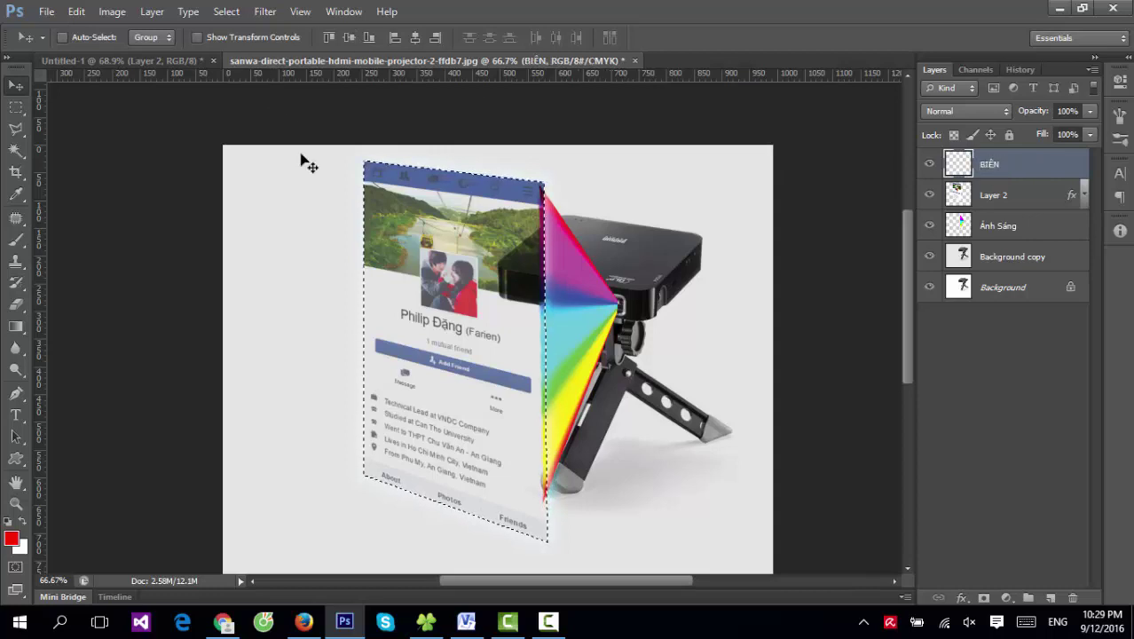
Step: Stroke the card selection in white on the BIÊN layer, then deselect
{"action": "left_click", "coordinate": [77, 11]}
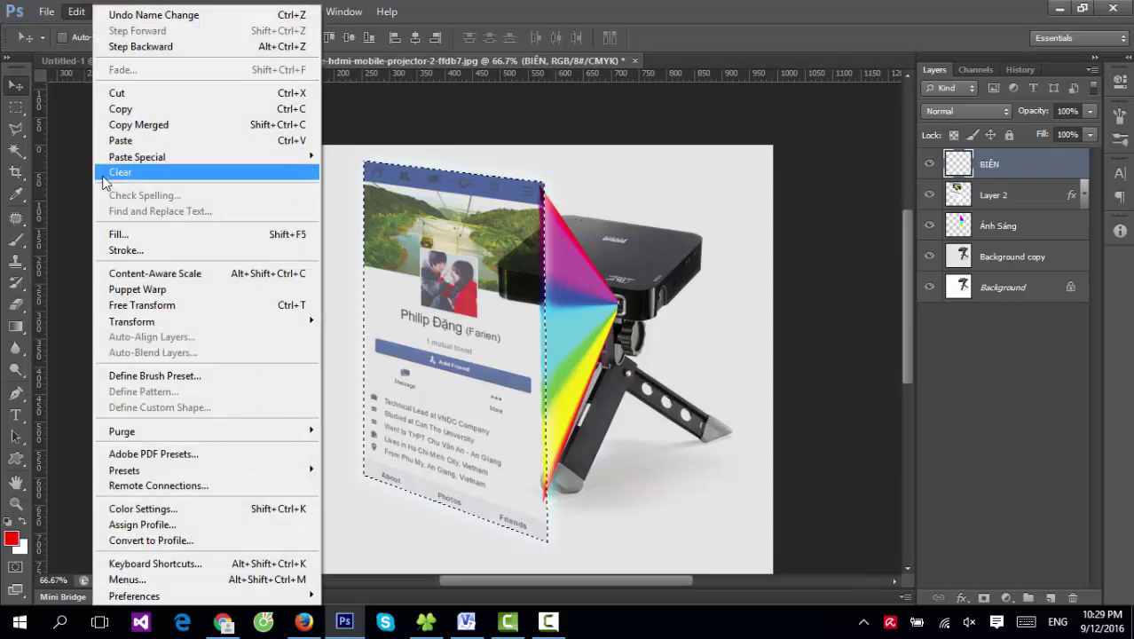
{"action": "left_click", "coordinate": [123, 250]}
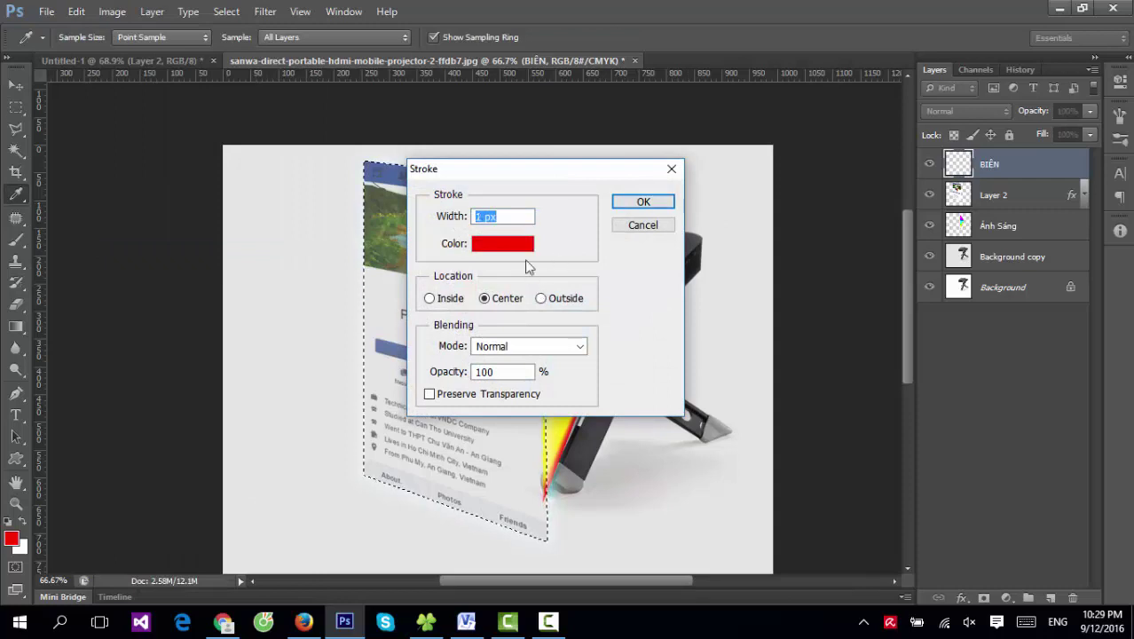
{"action": "left_click", "coordinate": [522, 247]}
{"action": "left_click_drag", "start_coordinate": [717, 160], "coordinate": [697, 118]}
{"action": "key", "text": "Return"}
{"action": "key", "text": "Return"}
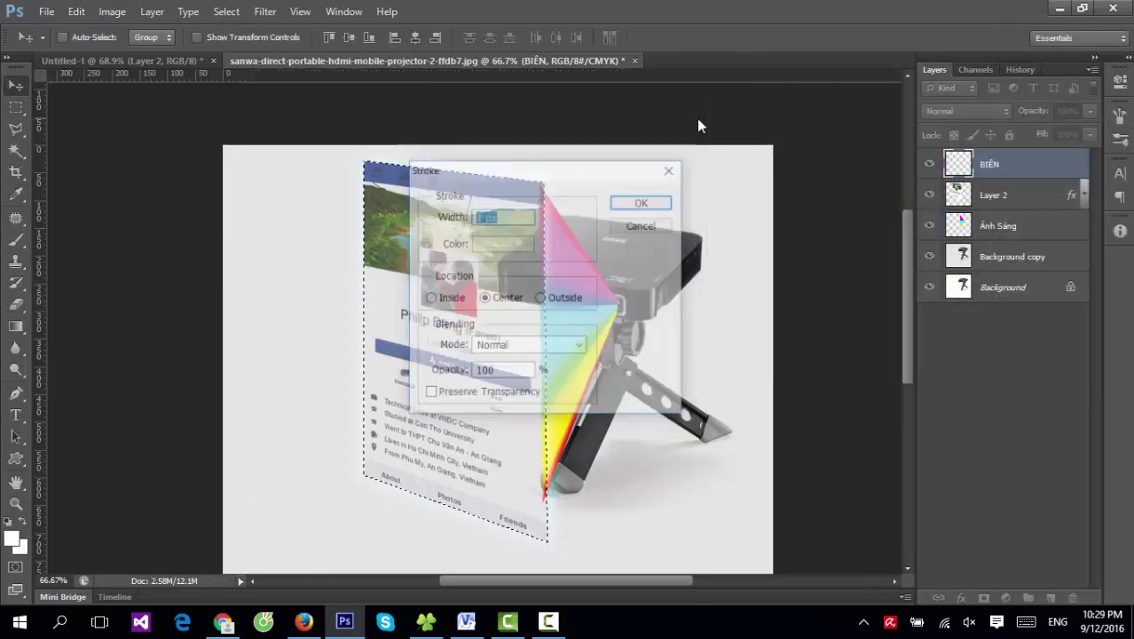
{"action": "key", "text": "ctrl+d"}
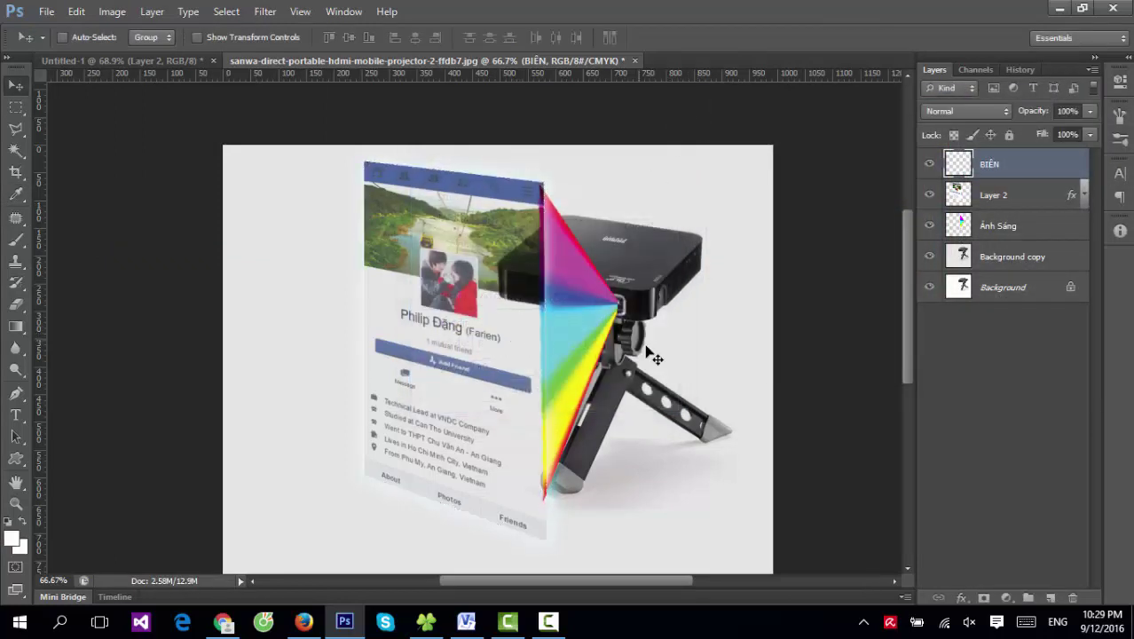
Step: Zoom in to inspect the white outline up close, then zoom back out to the whole image
{"action": "scroll", "coordinate": [383, 337], "scroll_direction": "left", "scroll_amount": 3}
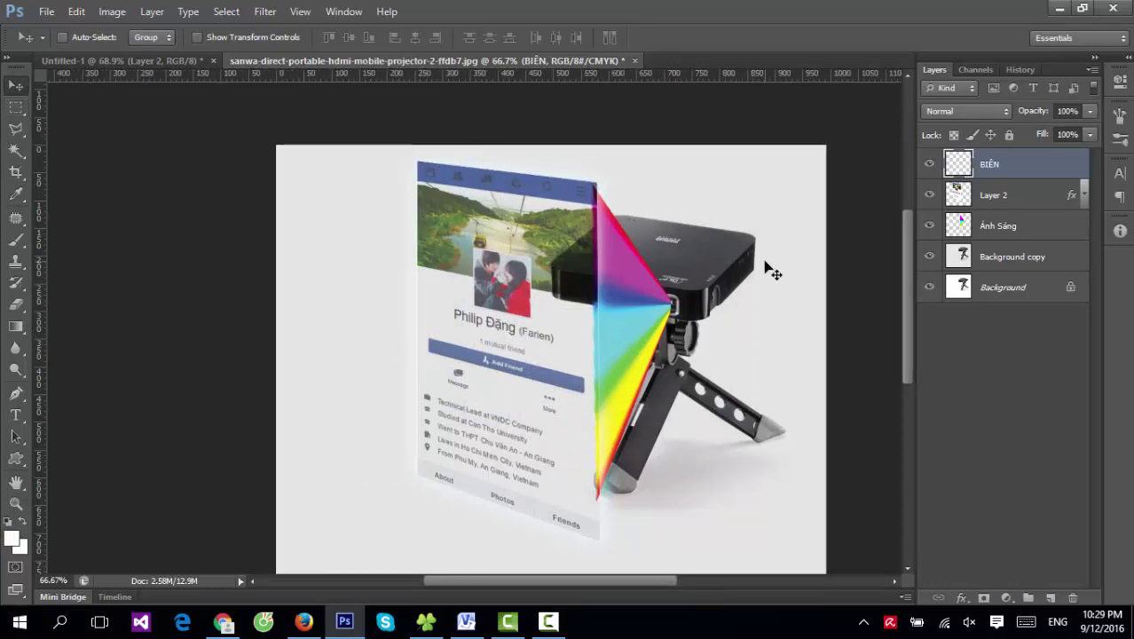
{"action": "left_click", "coordinate": [16, 504]}
{"action": "left_click", "coordinate": [461, 233]}
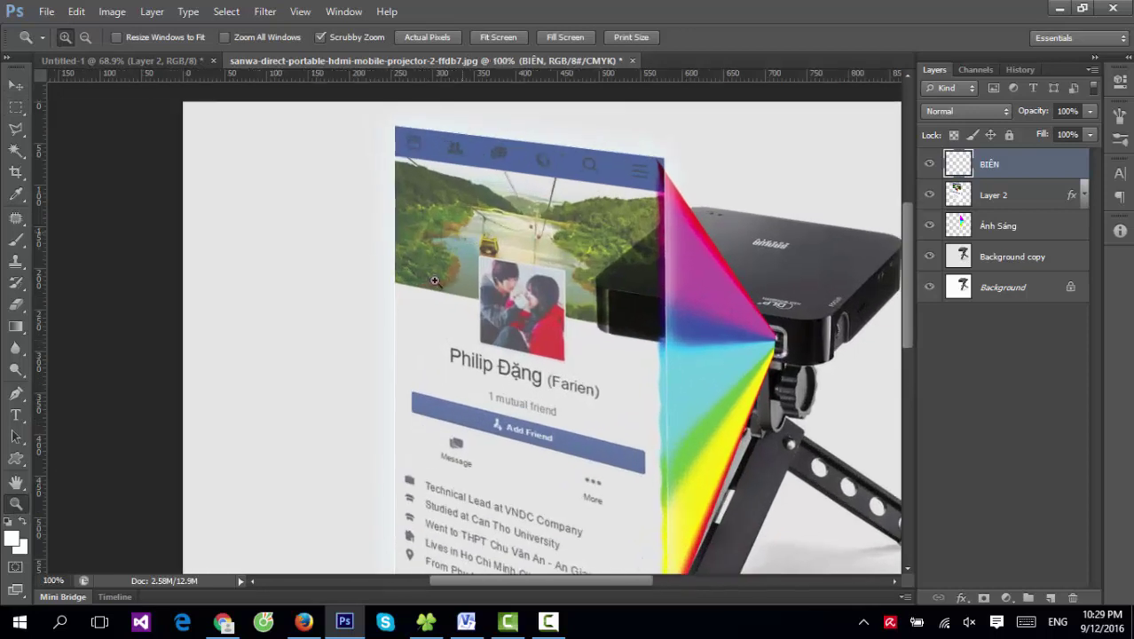
{"action": "scroll", "coordinate": [539, 378], "scroll_direction": "down", "scroll_amount": 3}
{"action": "left_click", "coordinate": [16, 85]}
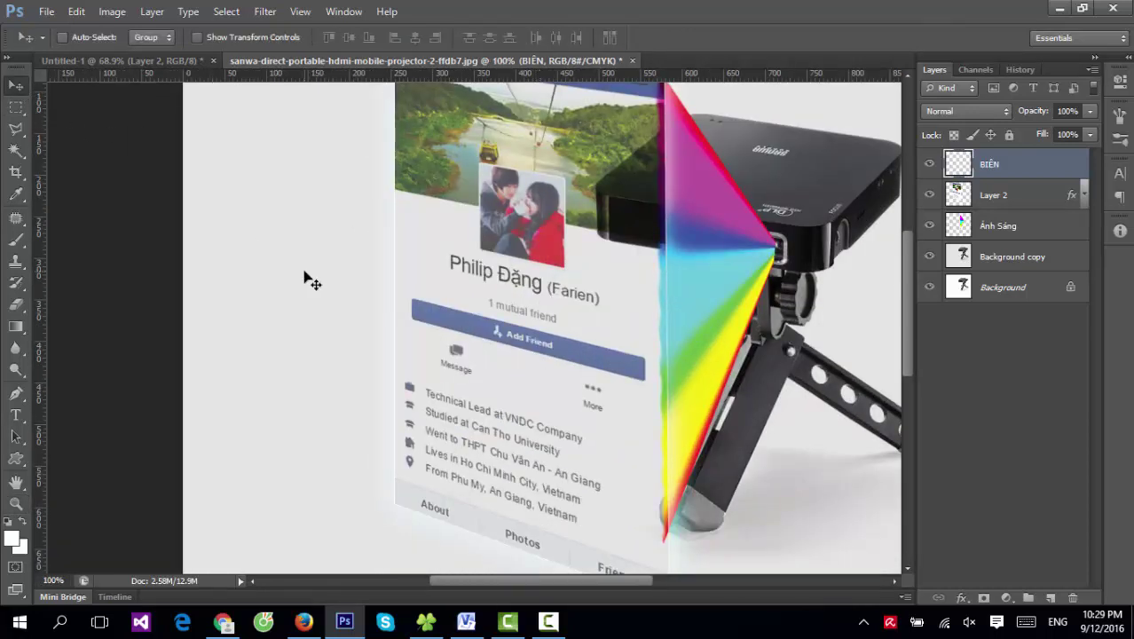
{"action": "scroll", "coordinate": [615, 337], "scroll_direction": "up", "scroll_amount": 2}
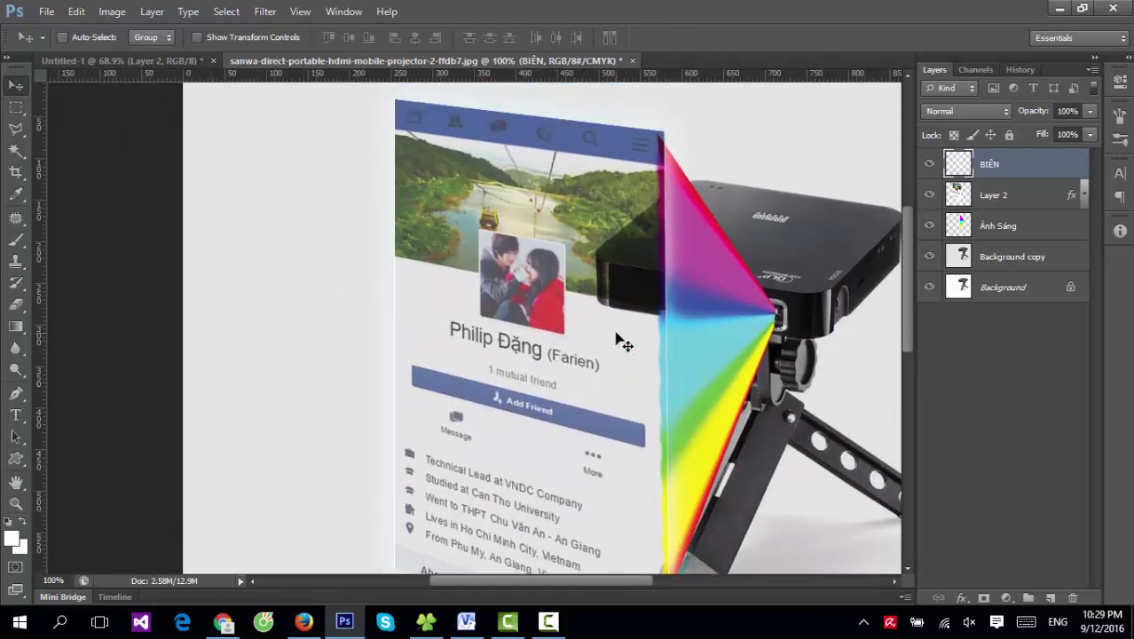
{"action": "scroll", "coordinate": [624, 344], "scroll_direction": "down", "scroll_amount": 2}
{"action": "scroll", "coordinate": [624, 343], "scroll_direction": "down", "scroll_amount": 2}
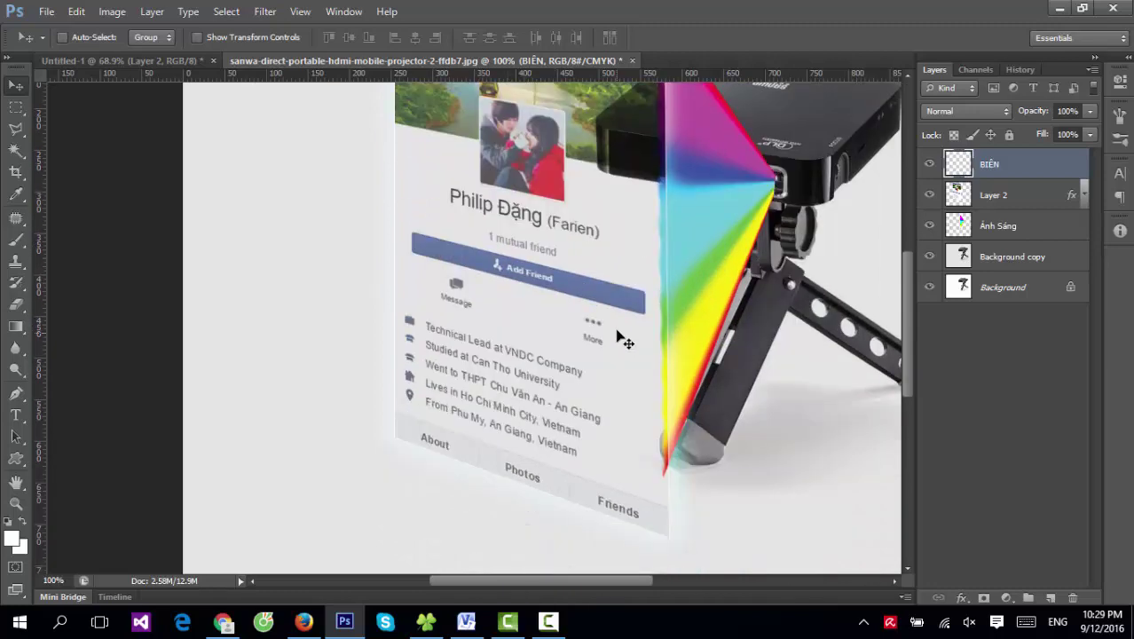
{"action": "left_click", "coordinate": [16, 503]}
{"action": "left_click", "coordinate": [527, 294], "text": "alt"}
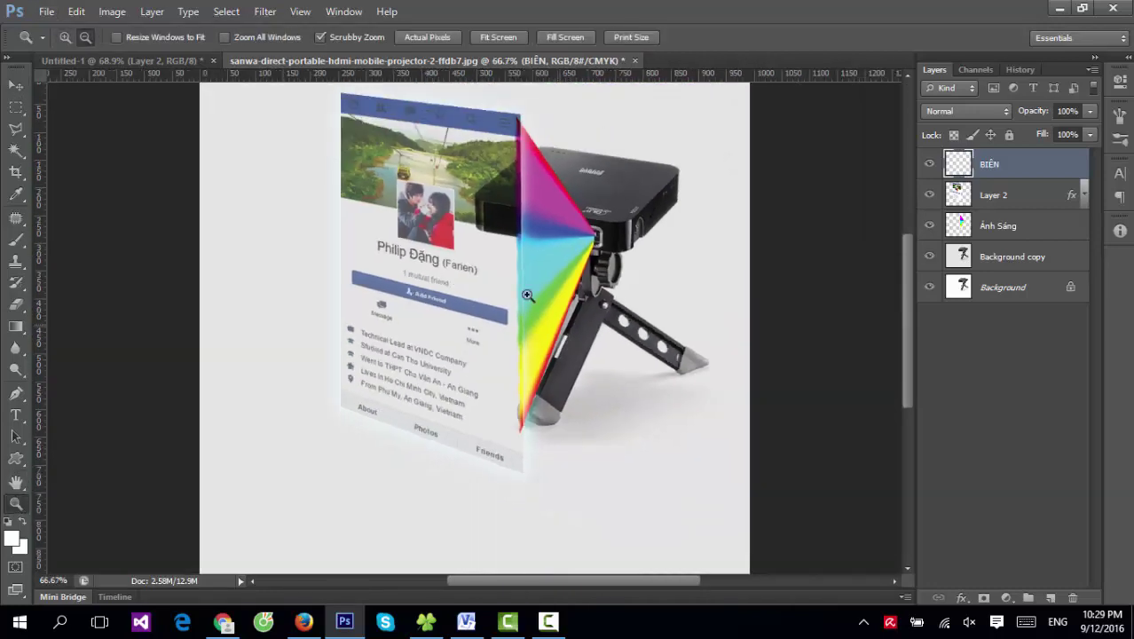
{"action": "left_click", "coordinate": [16, 84]}
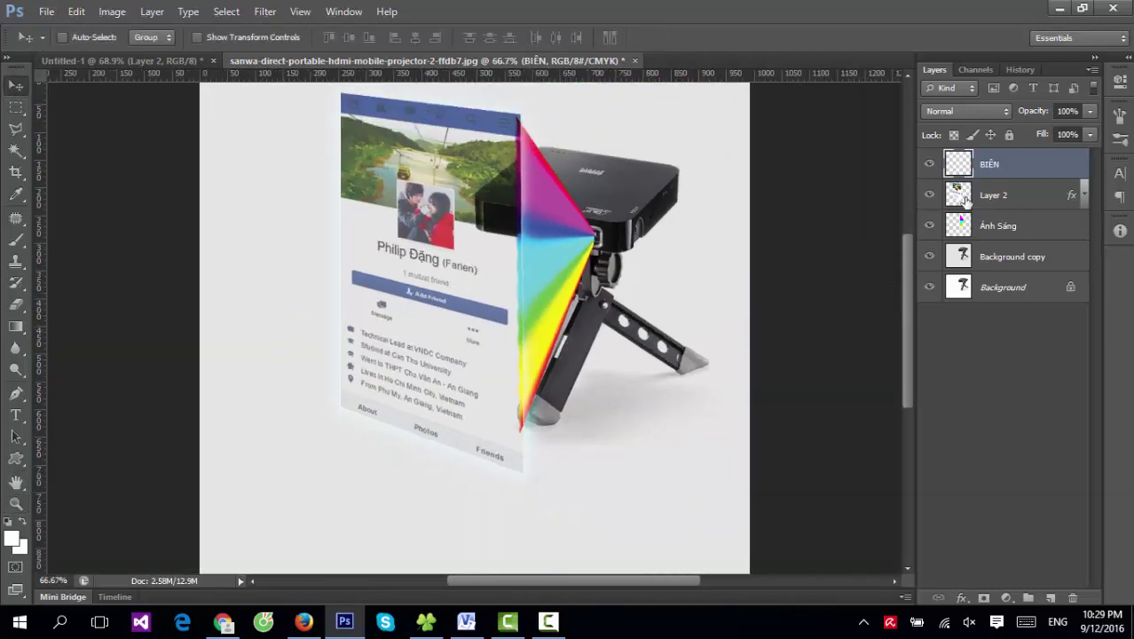
Step: Select Layer 2 and enlarge a soft brush to about 180 px
{"action": "left_click", "coordinate": [966, 200]}
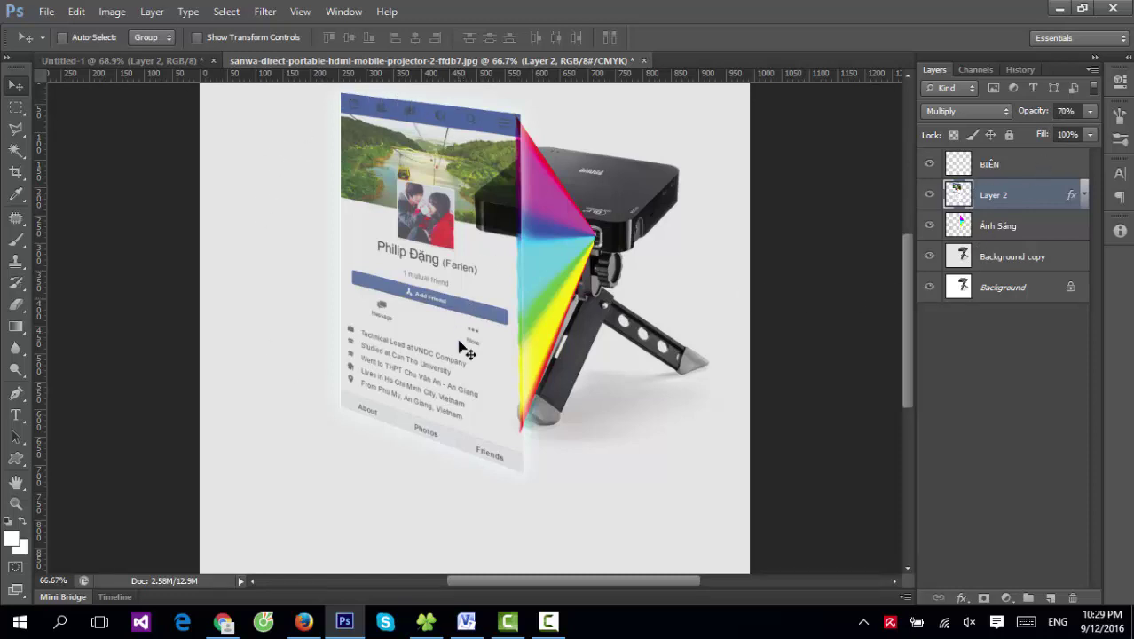
{"action": "left_click", "coordinate": [16, 239]}
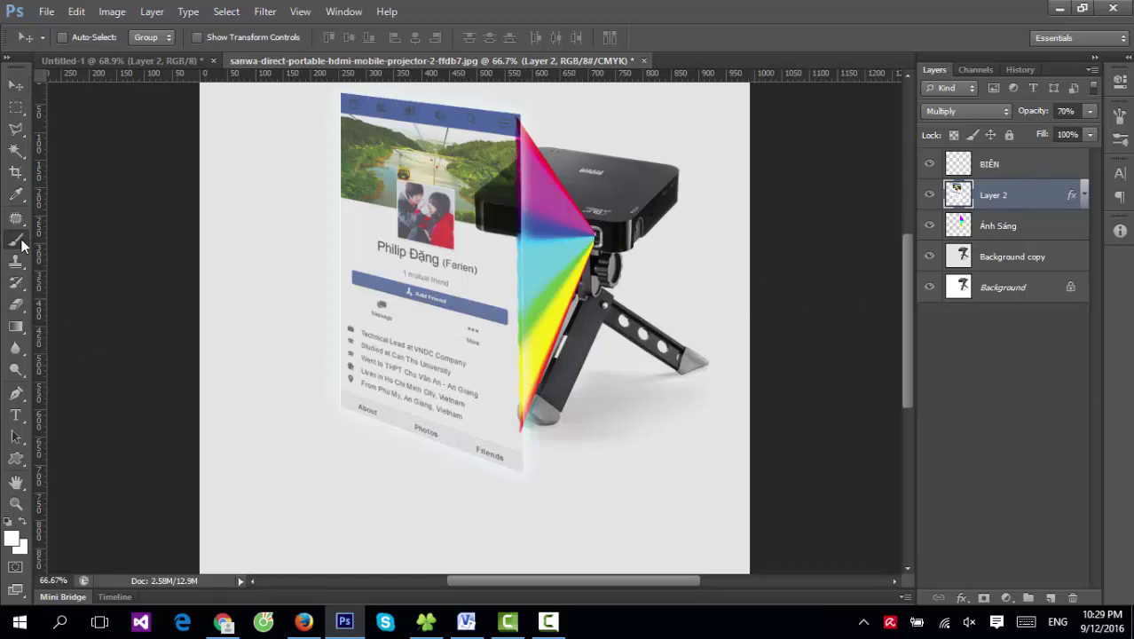
{"action": "right_click", "coordinate": [514, 313]}
{"action": "left_click_drag", "start_coordinate": [515, 314], "coordinate": [574, 316]}
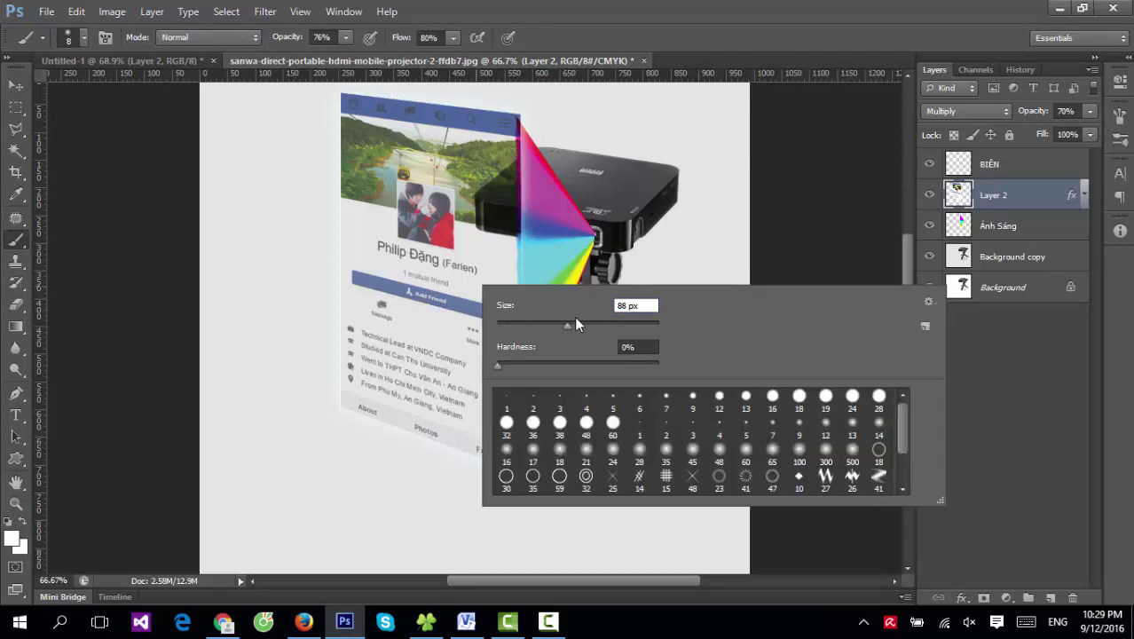
{"action": "left_click", "coordinate": [22, 242]}
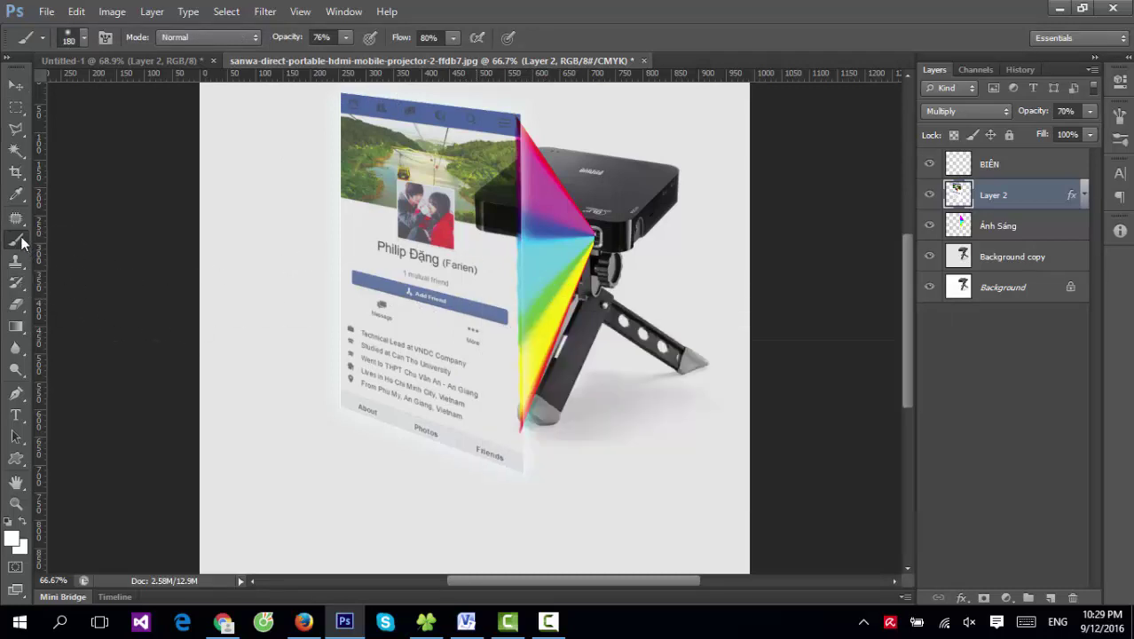
Step: In Quick Mask, paint black over the lower card and cover photo to form a selection
{"action": "key", "text": "q"}
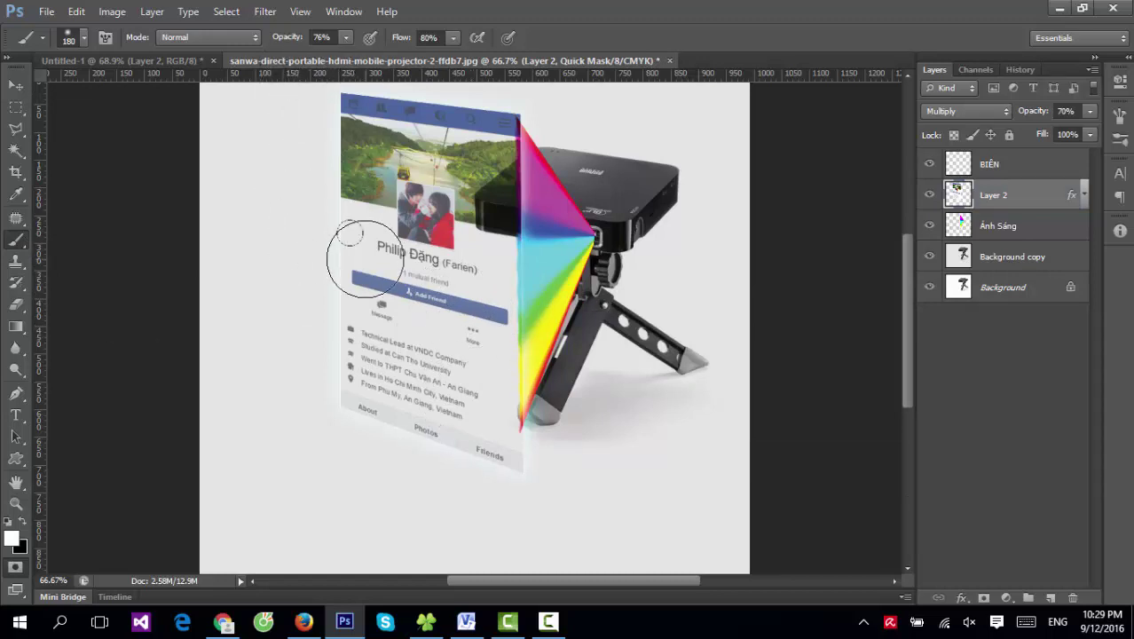
{"action": "key", "text": "x"}
{"action": "left_click_drag", "start_coordinate": [465, 317], "coordinate": [410, 293]}
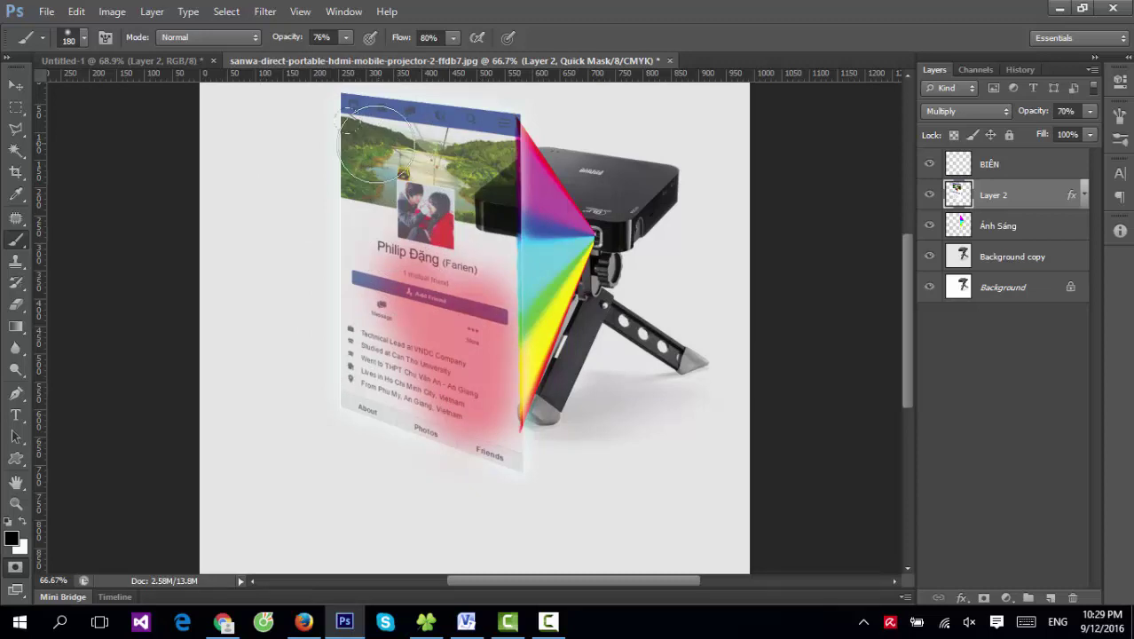
{"action": "left_click_drag", "start_coordinate": [425, 181], "coordinate": [533, 258]}
{"action": "key", "text": "q"}
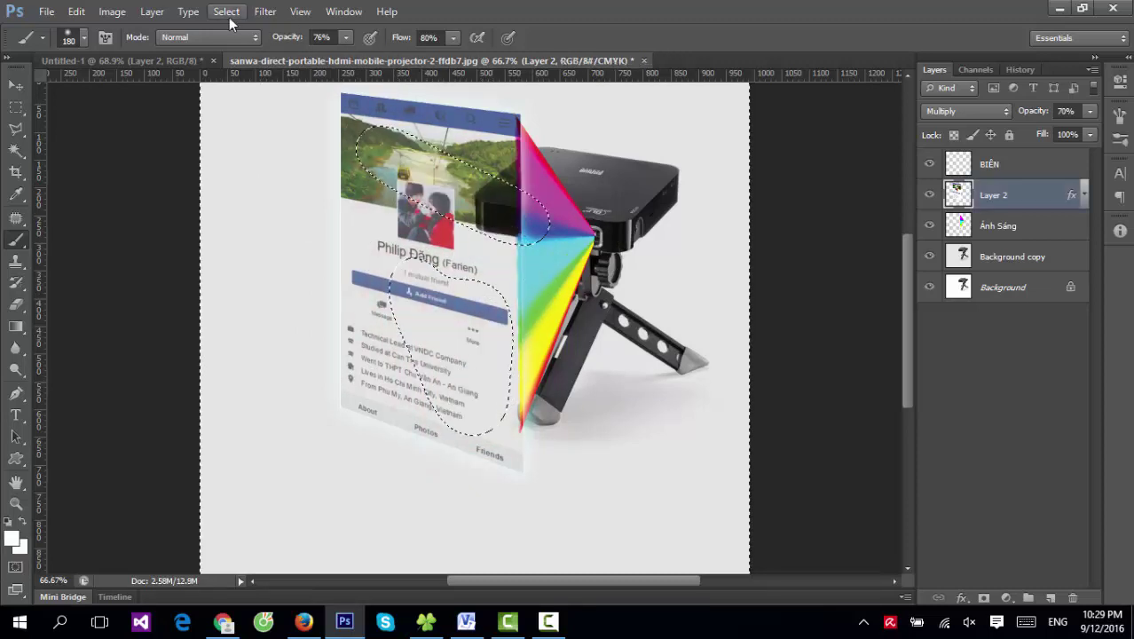
{"action": "left_click", "coordinate": [227, 11]}
Step: Invert the selection and apply Levels brightening the midtones with output black lifted to 11
{"action": "left_click", "coordinate": [229, 75]}
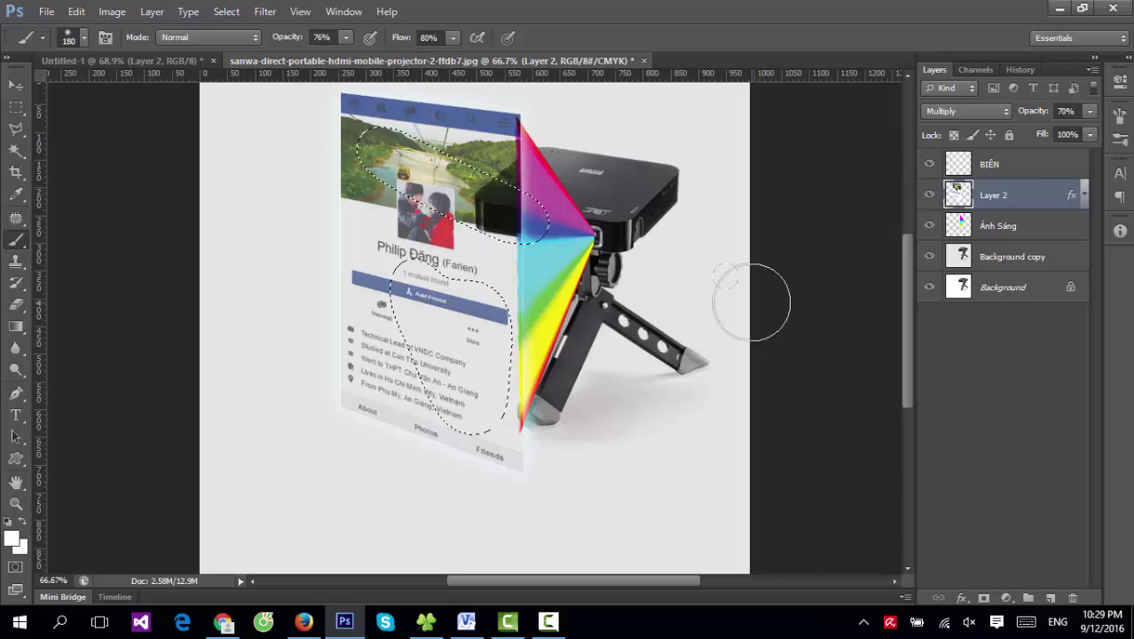
{"action": "key", "text": "ctrl+l"}
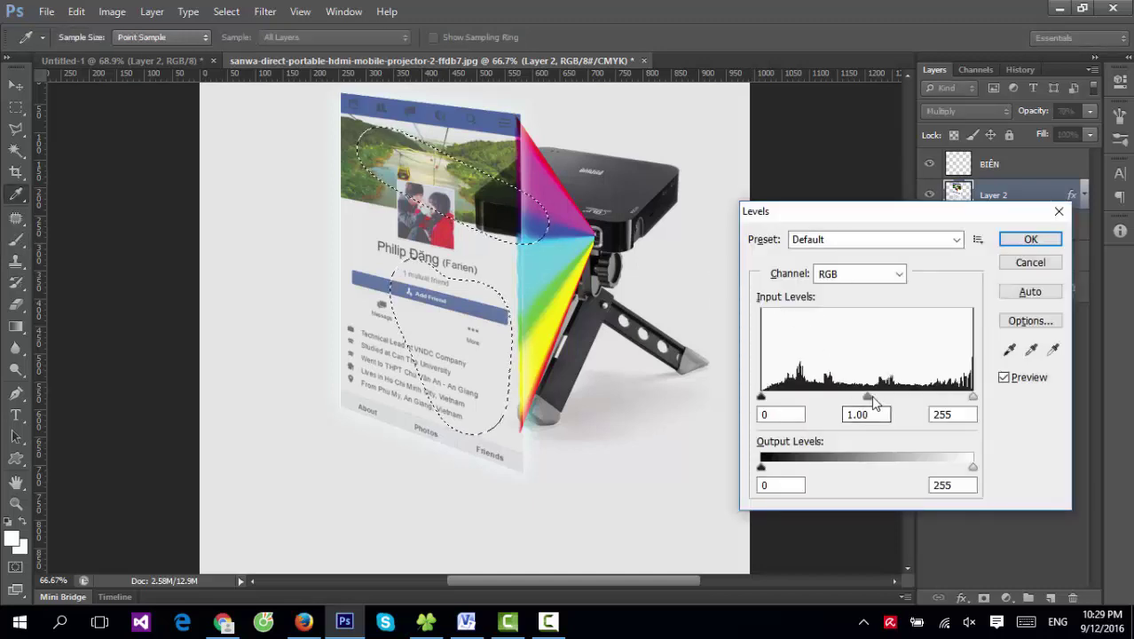
{"action": "mouse_move", "coordinate": [869, 397]}
{"action": "left_mouse_down"}
{"action": "mouse_move", "coordinate": [773, 386]}
{"action": "mouse_move", "coordinate": [792, 384]}
{"action": "left_mouse_up"}
{"action": "left_click", "coordinate": [792, 396]}
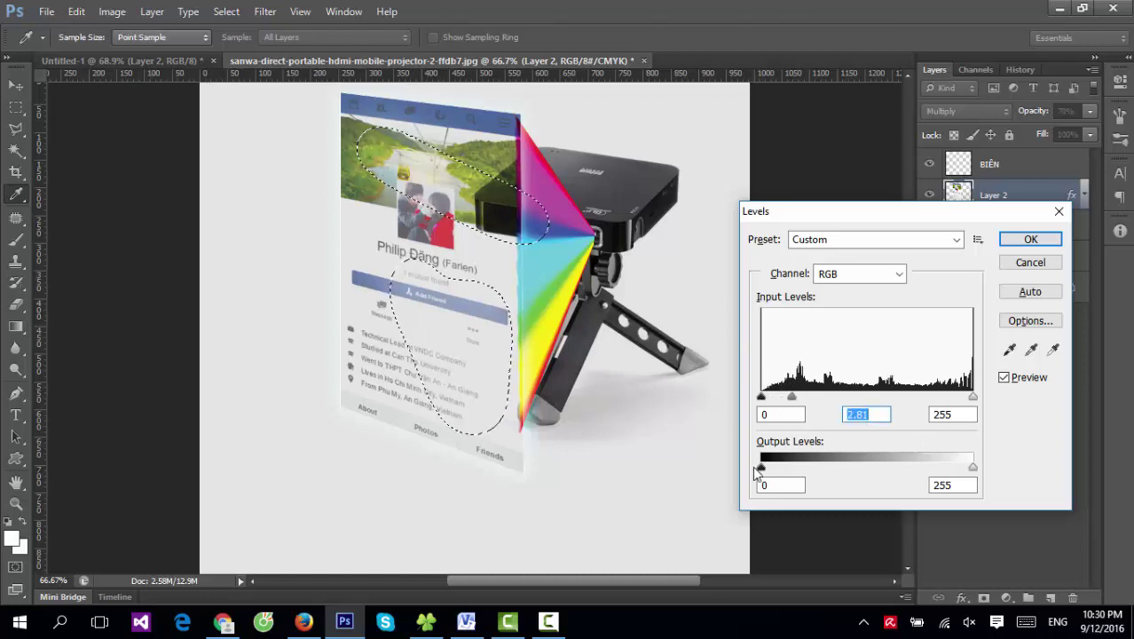
{"action": "left_click_drag", "start_coordinate": [754, 468], "coordinate": [772, 469]}
{"action": "key", "text": "Return"}
Step: Try Brightness/Contrast on the patches with brightness around 29
{"action": "left_click", "coordinate": [112, 12]}
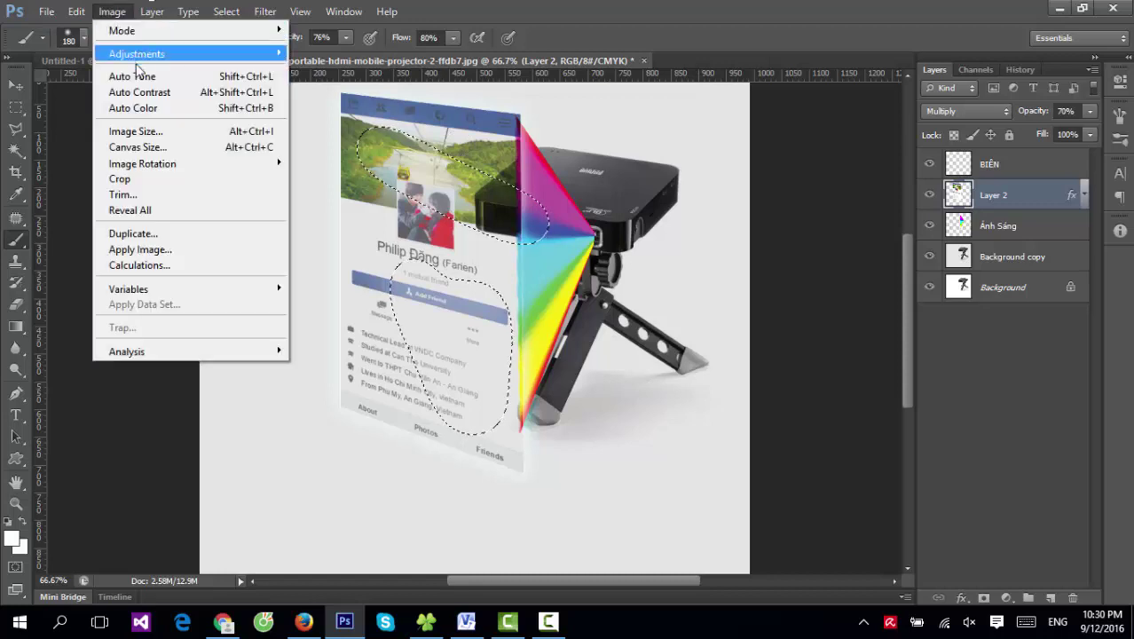
{"action": "mouse_move", "coordinate": [136, 55]}
{"action": "left_click", "coordinate": [325, 77]}
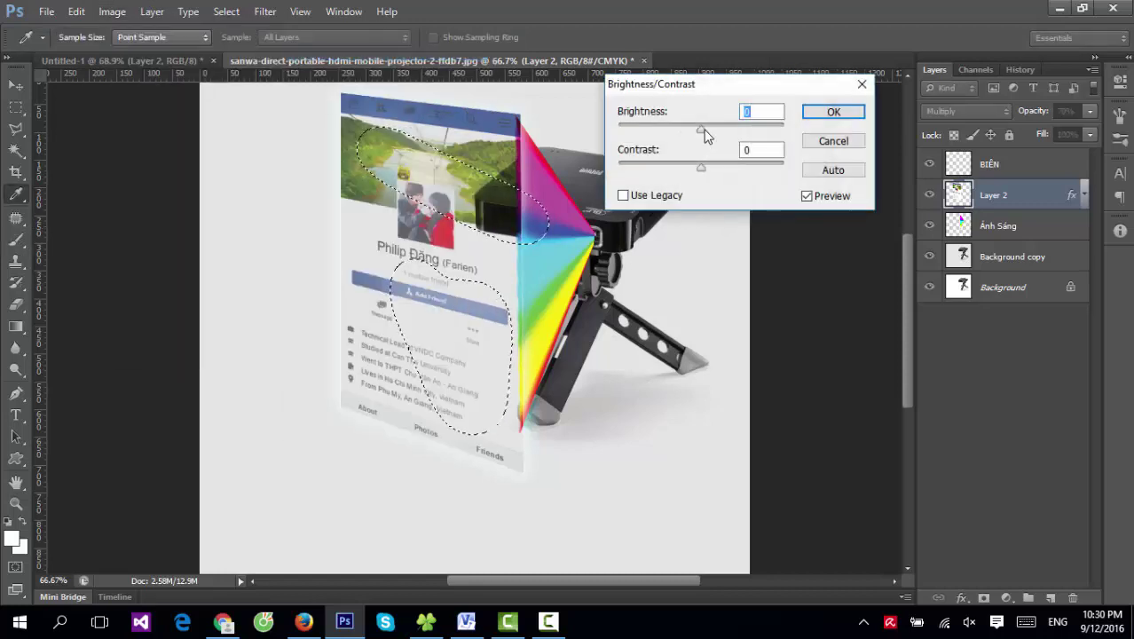
{"action": "left_click_drag", "start_coordinate": [702, 129], "coordinate": [718, 129]}
{"action": "key", "text": "Return"}
{"action": "key", "text": "b"}
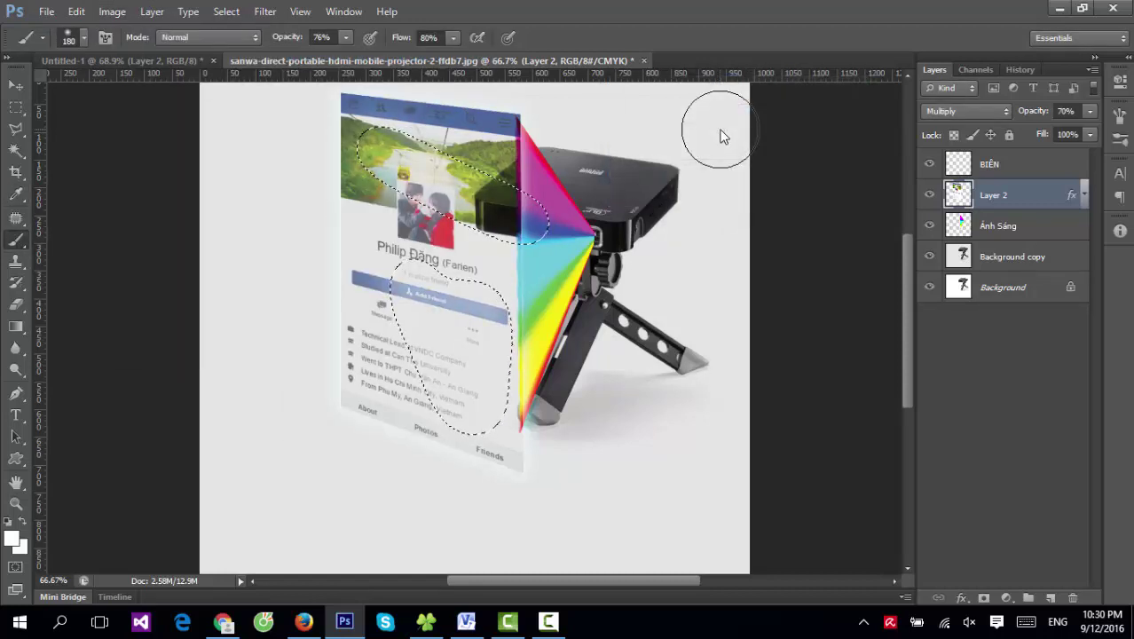
{"action": "left_click", "coordinate": [152, 12]}
Step: Re-invert the selection, apply Brightness/Contrast with contrast 84 and brightness ~42, then deselect
{"action": "left_click", "coordinate": [215, 13]}
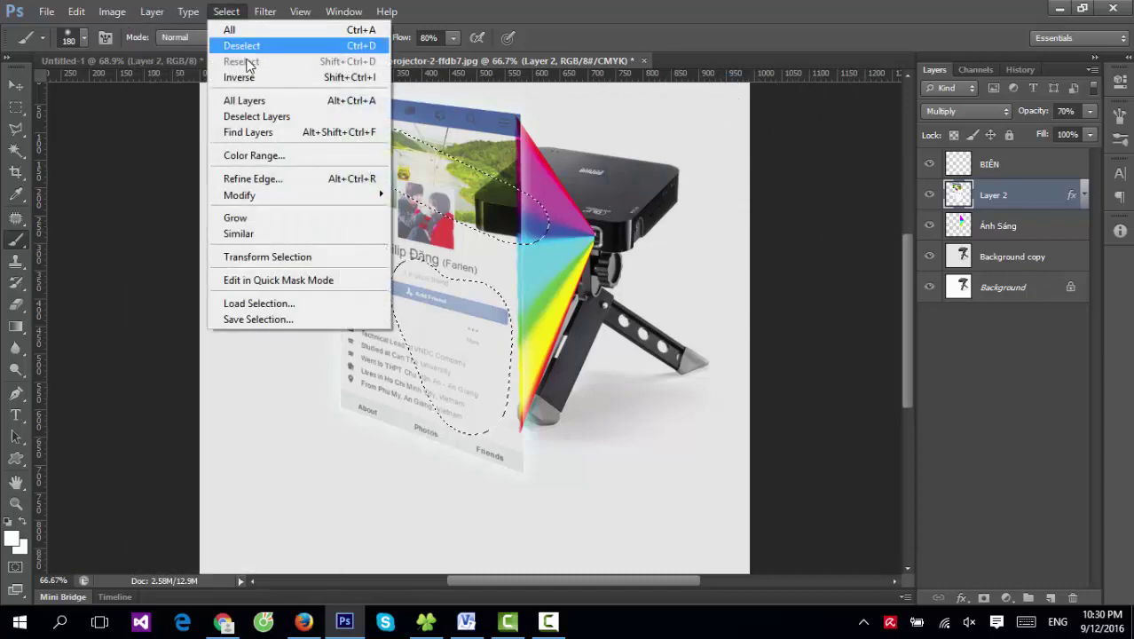
{"action": "left_click", "coordinate": [248, 75]}
{"action": "left_click", "coordinate": [113, 11]}
{"action": "mouse_move", "coordinate": [137, 53]}
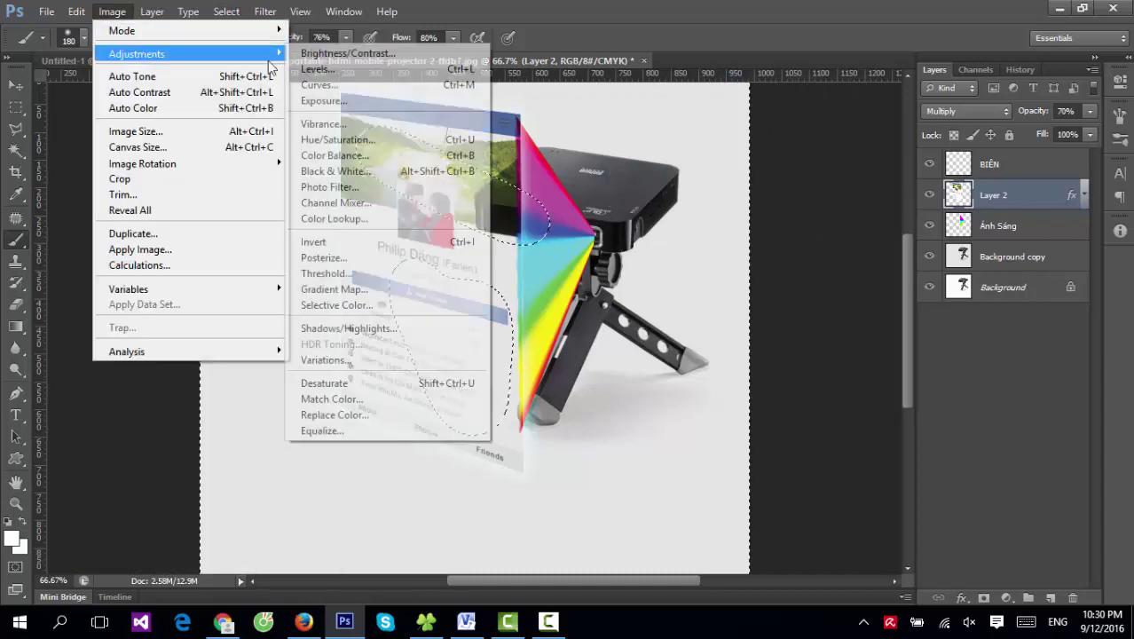
{"action": "left_click", "coordinate": [337, 53]}
{"action": "left_click_drag", "start_coordinate": [701, 166], "coordinate": [770, 166]}
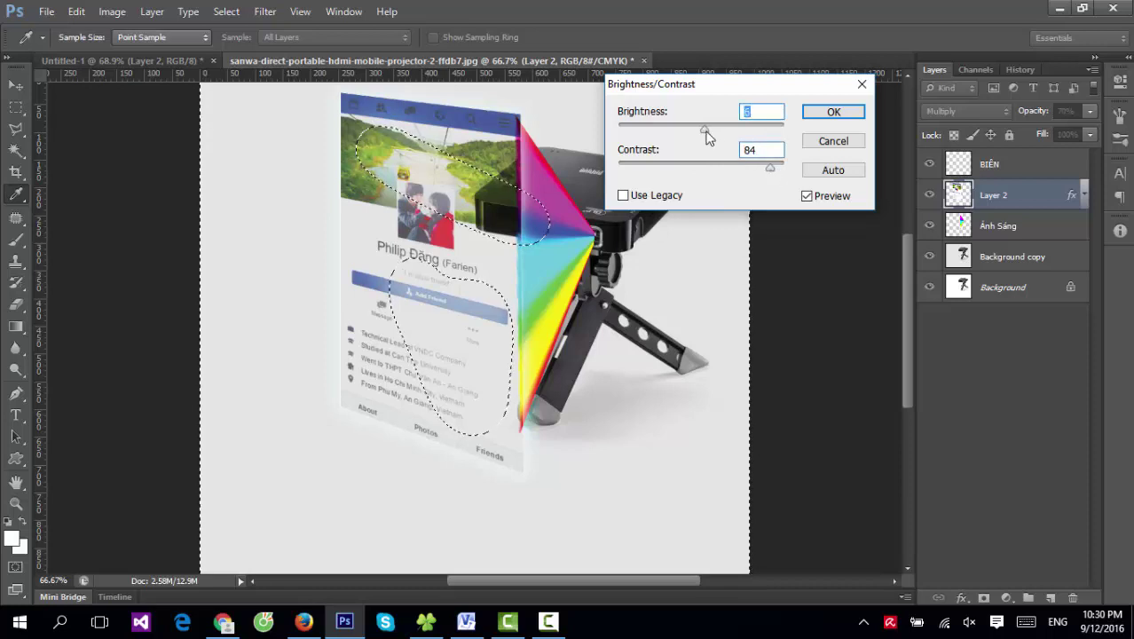
{"action": "left_click_drag", "start_coordinate": [701, 128], "coordinate": [725, 128]}
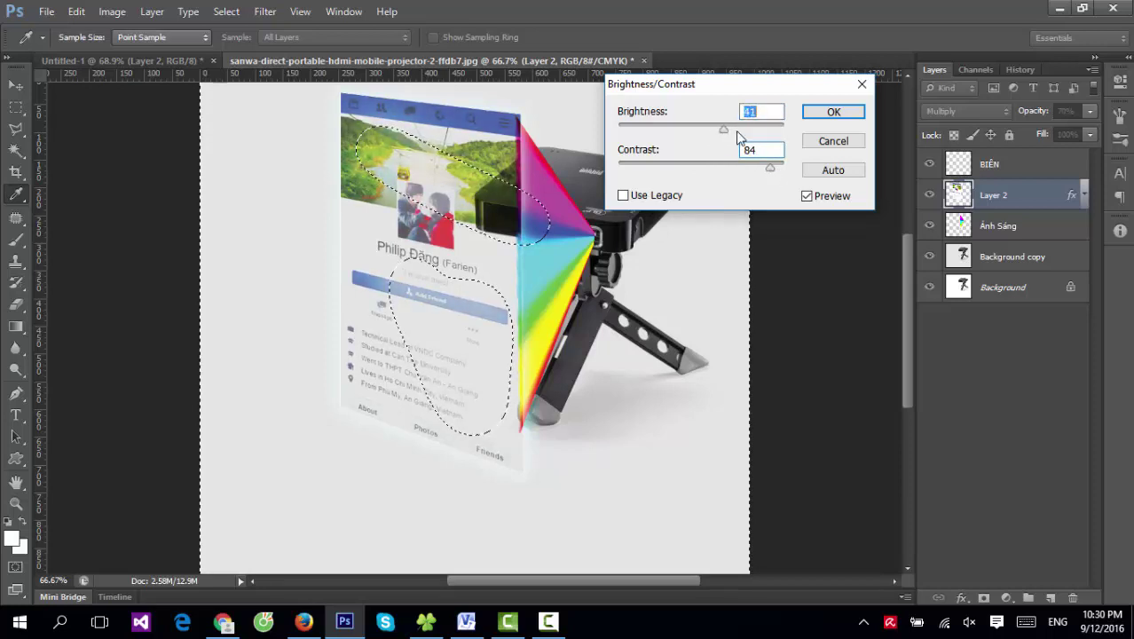
{"action": "left_click", "coordinate": [832, 112]}
{"action": "key", "text": "b"}
{"action": "key", "text": "ctrl+d"}
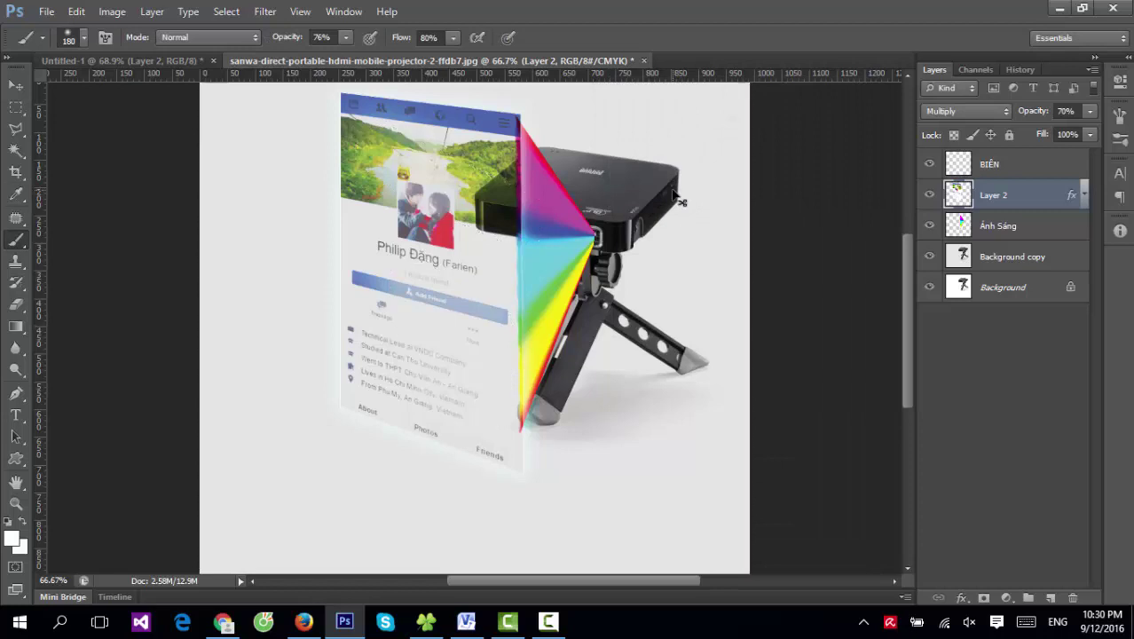
Step: Duplicate the Ánh Sáng light layer into 'Ánh Sáng copy' and reselect the original layer
{"action": "left_click", "coordinate": [13, 89]}
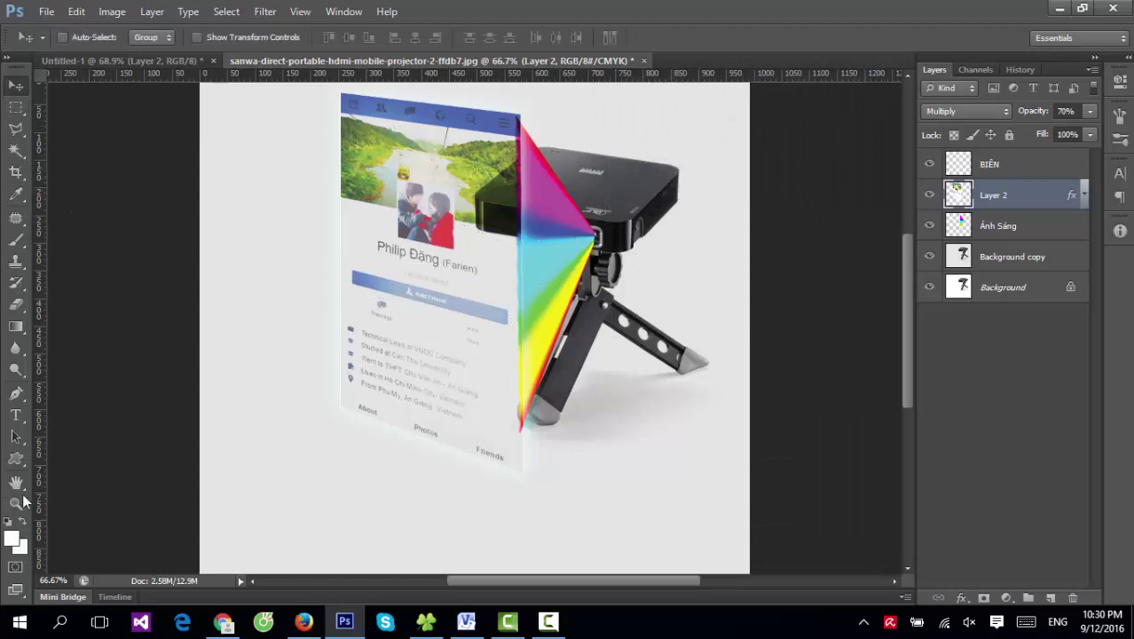
{"action": "left_click", "coordinate": [16, 503]}
{"action": "left_click", "coordinate": [540, 223], "text": "alt"}
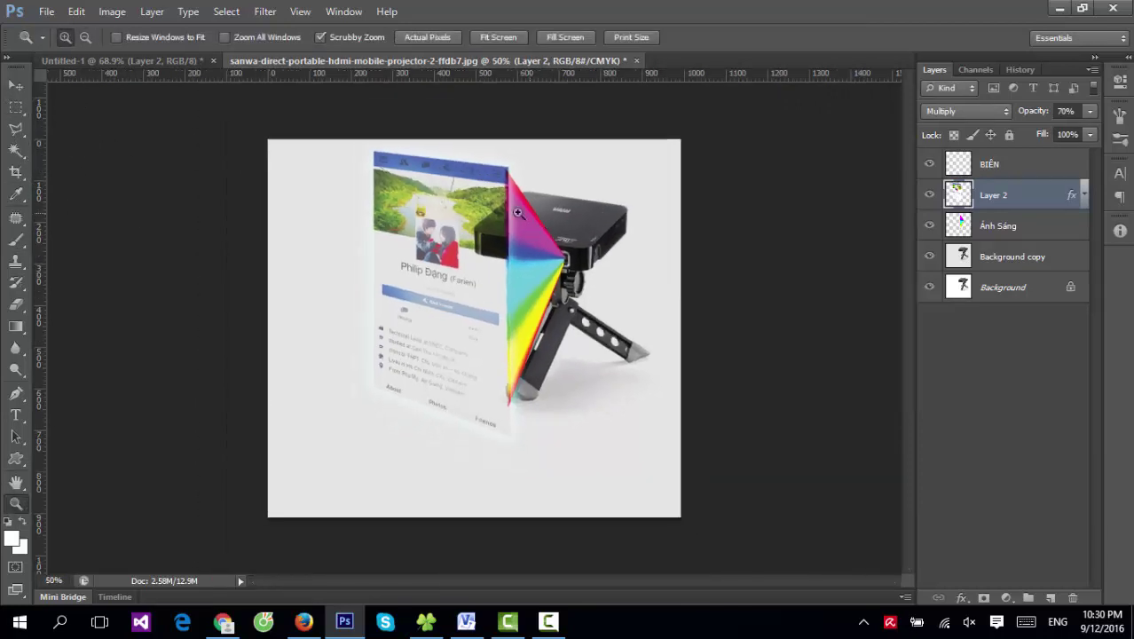
{"action": "left_click", "coordinate": [442, 189]}
{"action": "left_click", "coordinate": [14, 87]}
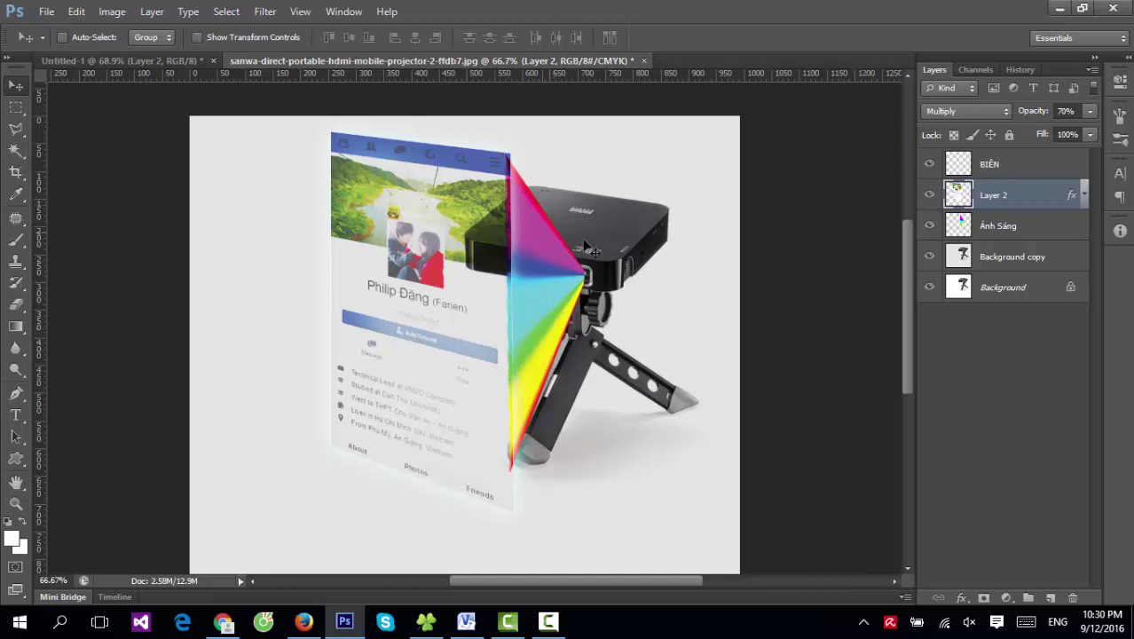
{"action": "left_click", "coordinate": [982, 229]}
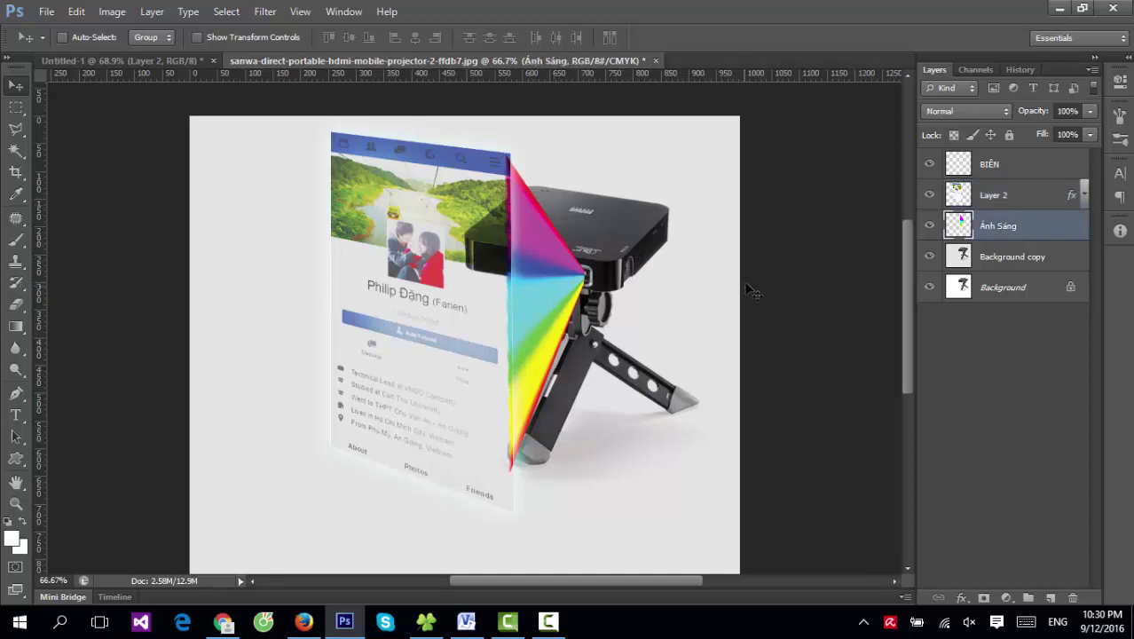
{"action": "key", "text": "ctrl+j"}
{"action": "key", "text": "ctrl+t"}
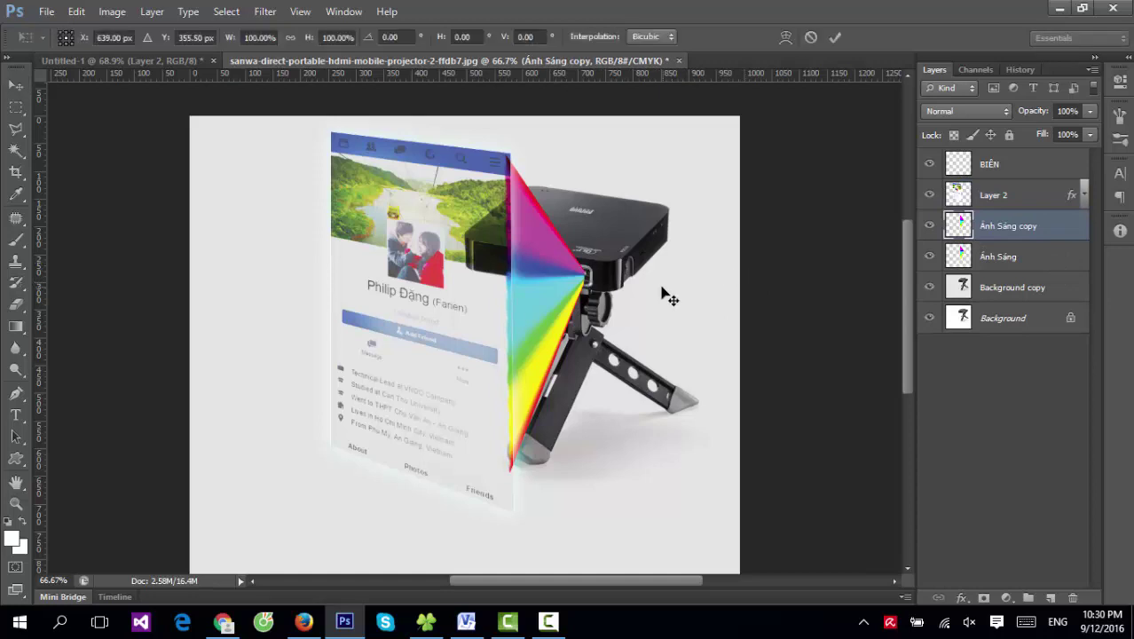
{"action": "key", "text": "Return"}
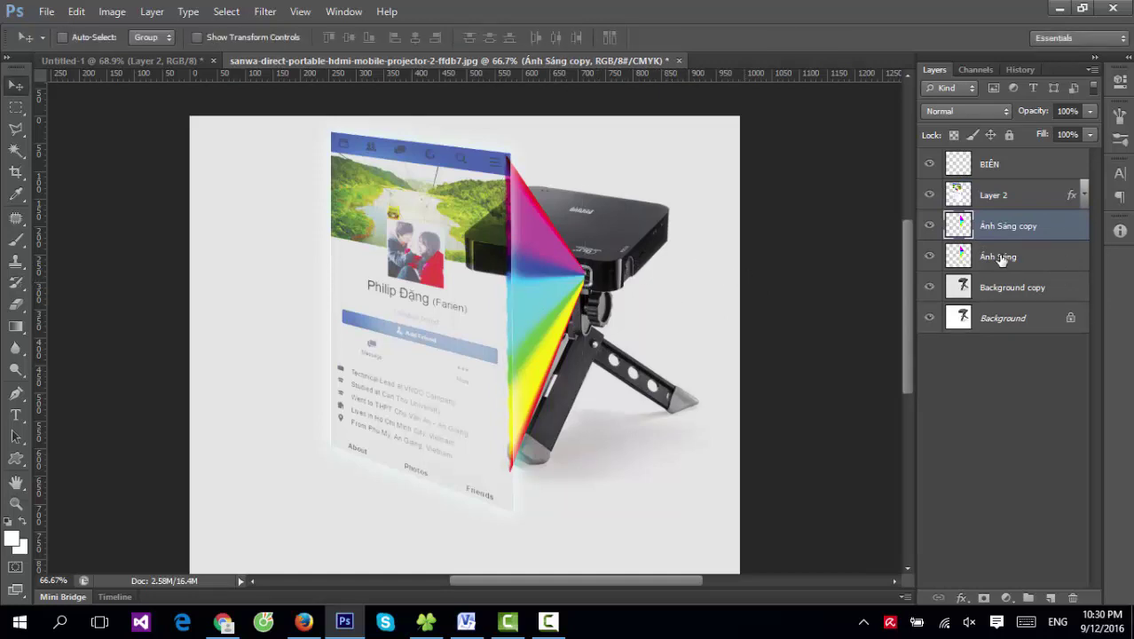
{"action": "left_click", "coordinate": [998, 258]}
{"action": "double_click", "coordinate": [1017, 228]}
{"action": "left_click", "coordinate": [1019, 257]}
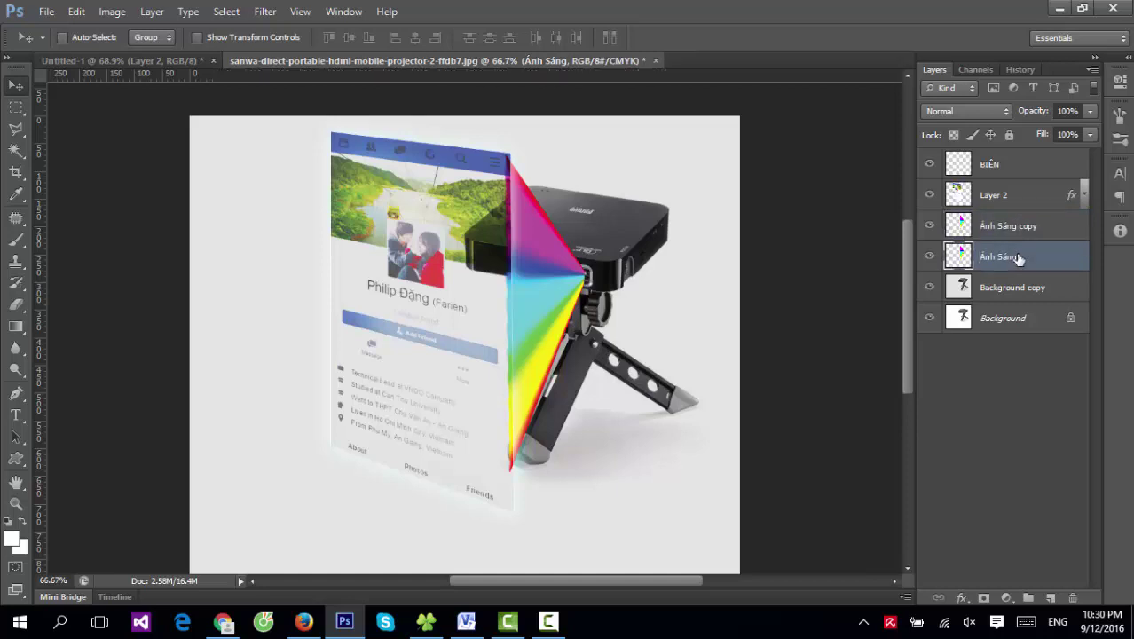
Step: Distort the original Ánh Sáng beams, spreading their left corners wide across the Facebook screen
{"action": "key", "text": "ctrl+t"}
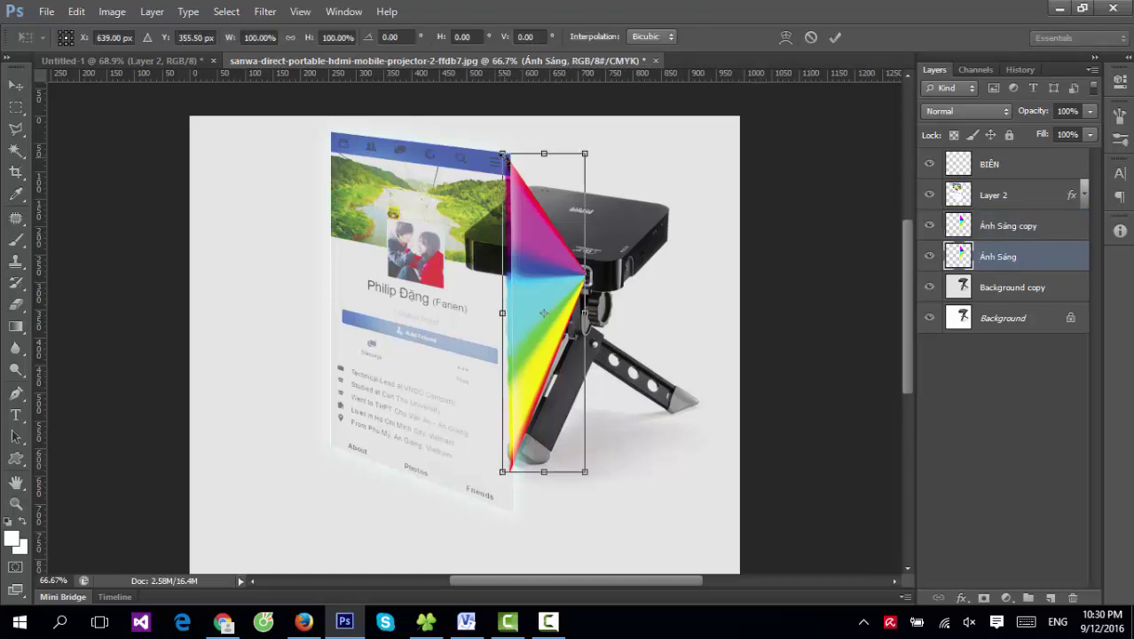
{"action": "right_click", "coordinate": [521, 204]}
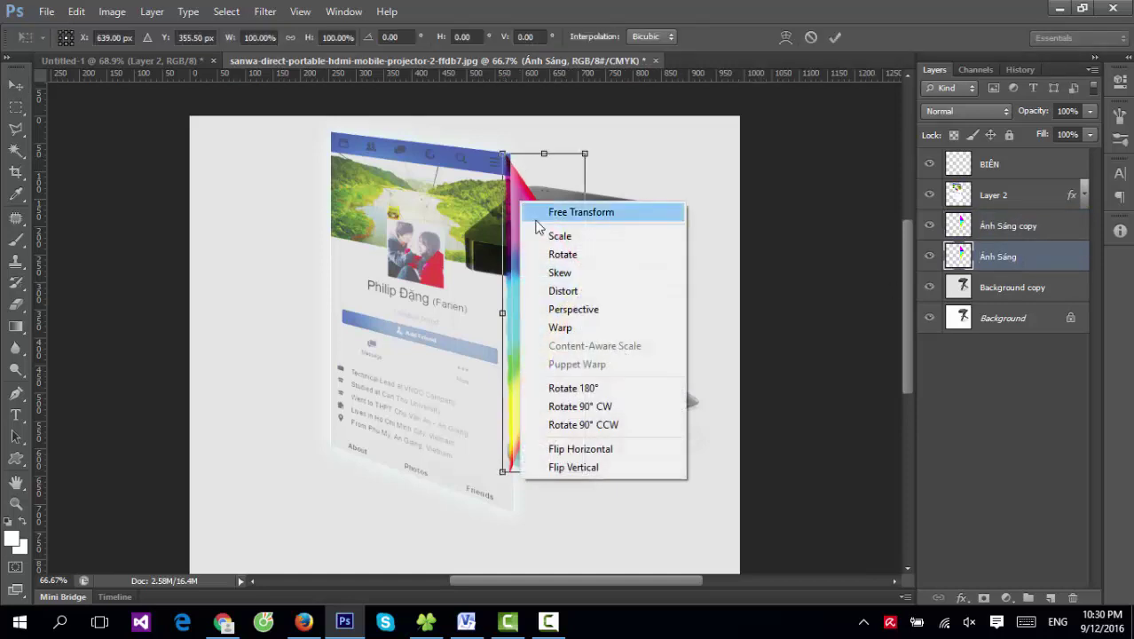
{"action": "left_click", "coordinate": [555, 291]}
{"action": "left_click_drag", "start_coordinate": [503, 154], "coordinate": [330, 132]}
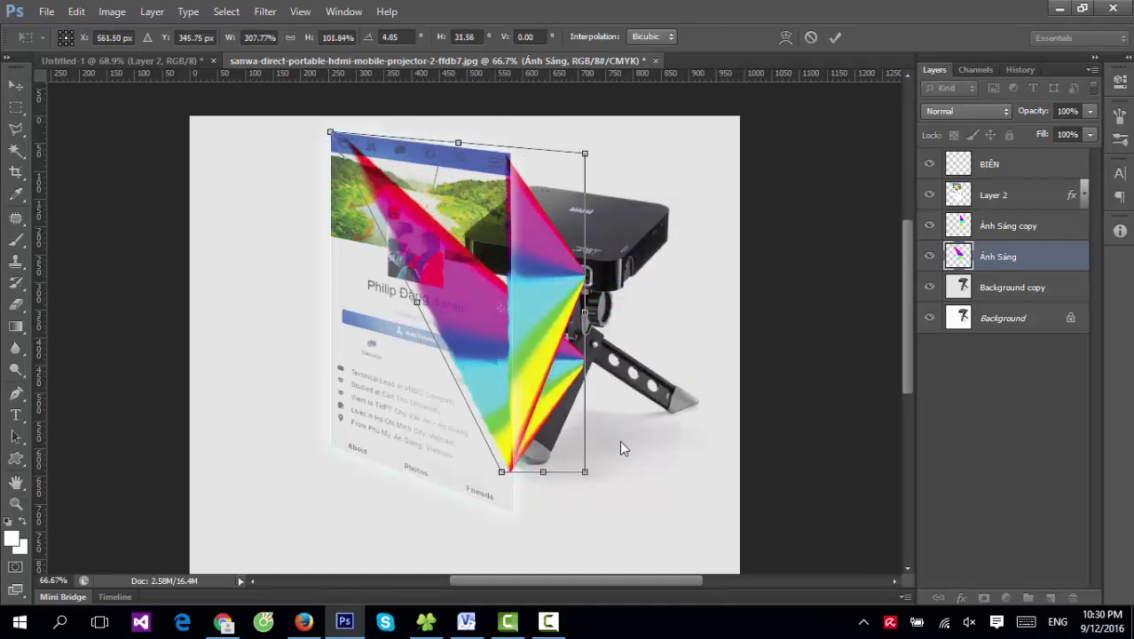
{"action": "left_click_drag", "start_coordinate": [500, 475], "coordinate": [305, 442]}
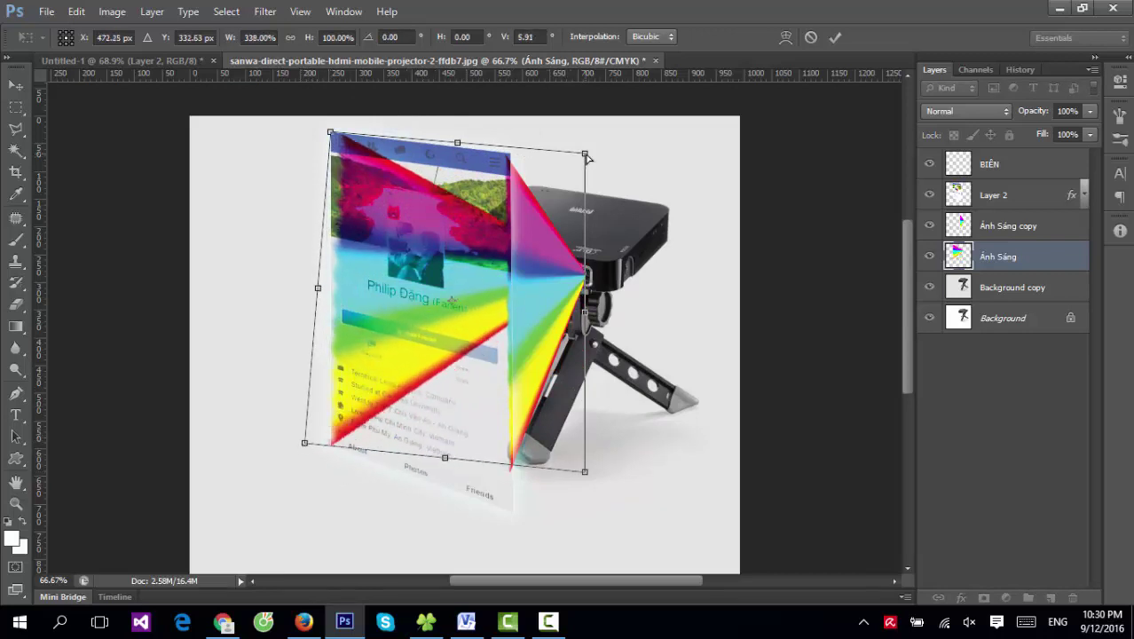
{"action": "left_click_drag", "start_coordinate": [585, 154], "coordinate": [586, 167]}
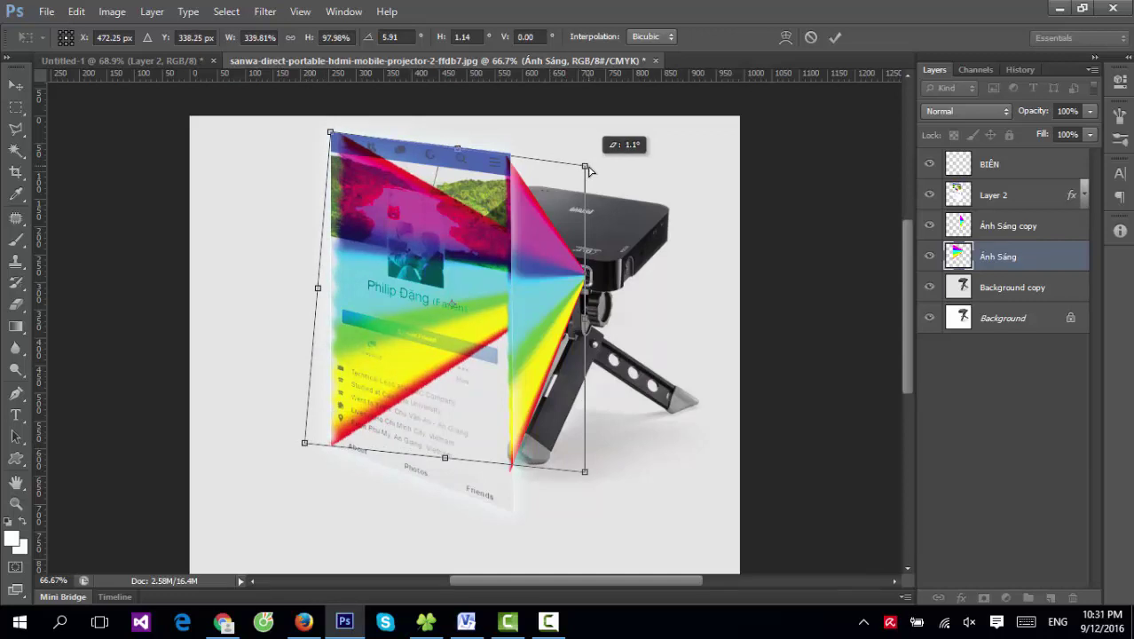
{"action": "key", "text": "Return"}
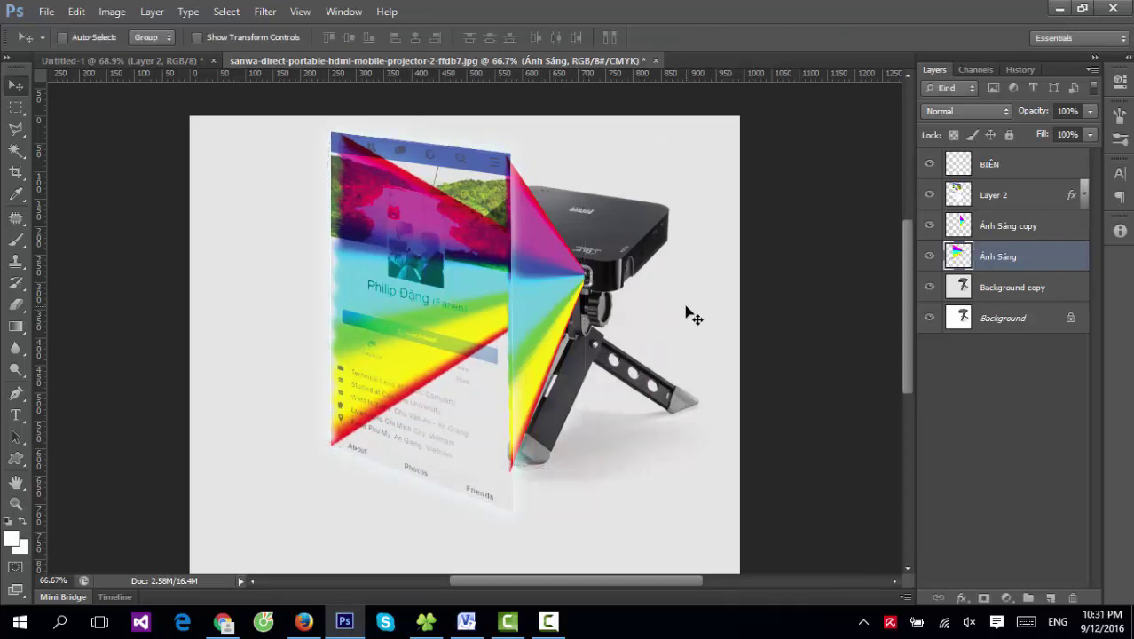
Step: Move the Ánh Sáng layer above Ánh Sáng copy in the layer stack
{"action": "left_click_drag", "start_coordinate": [993, 246], "coordinate": [999, 225]}
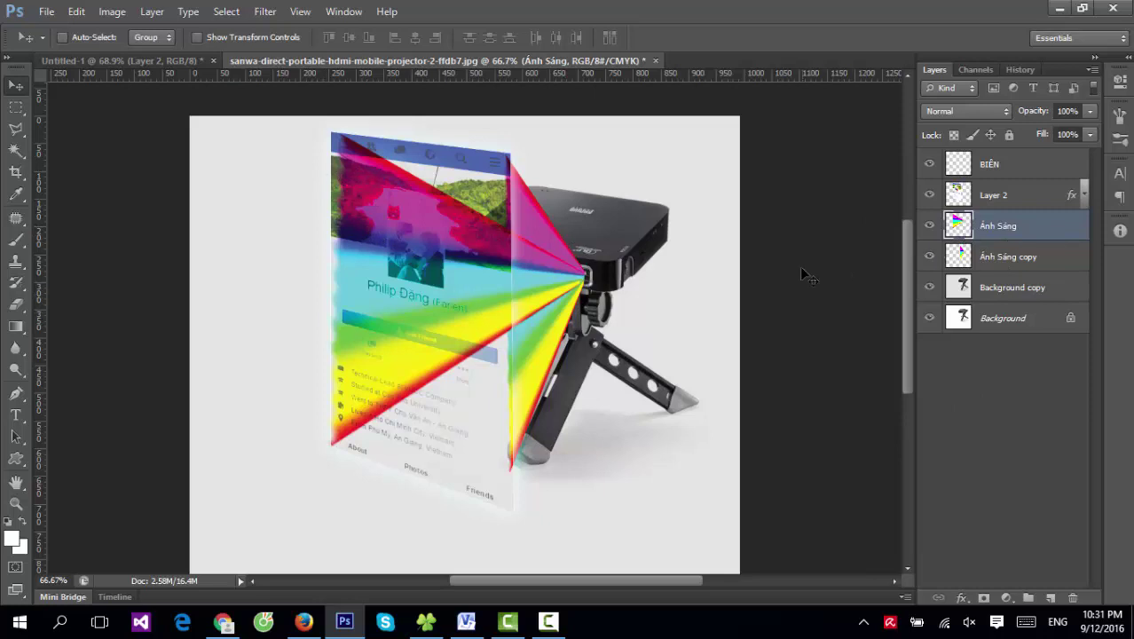
{"action": "key", "text": "ctrl+t"}
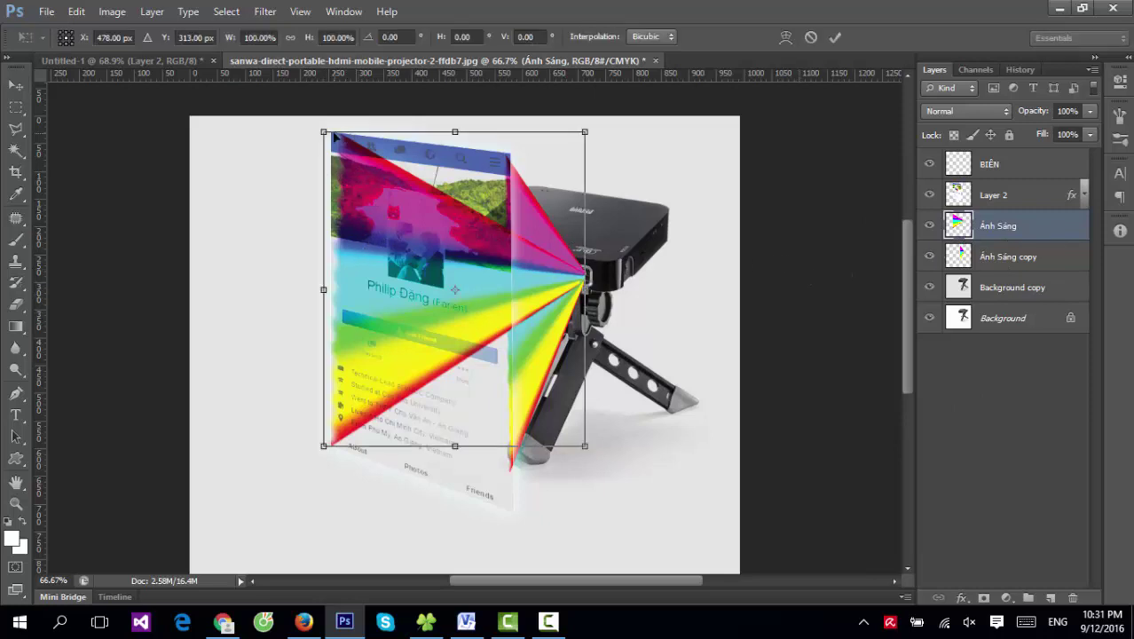
{"action": "key", "text": "Return"}
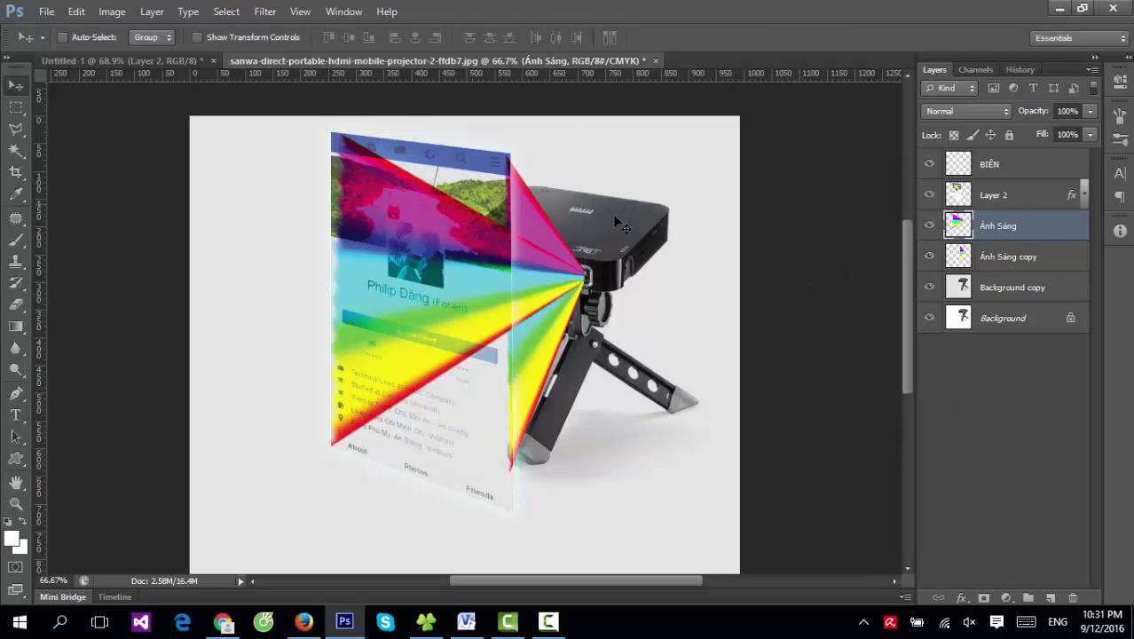
{"action": "scroll", "coordinate": [622, 271], "scroll_direction": "up", "scroll_amount": 1}
Step: Set both the Ánh Sáng and Ánh Sáng copy layers to Screen blend mode
{"action": "scroll", "coordinate": [621, 275], "scroll_direction": "up", "scroll_amount": 1}
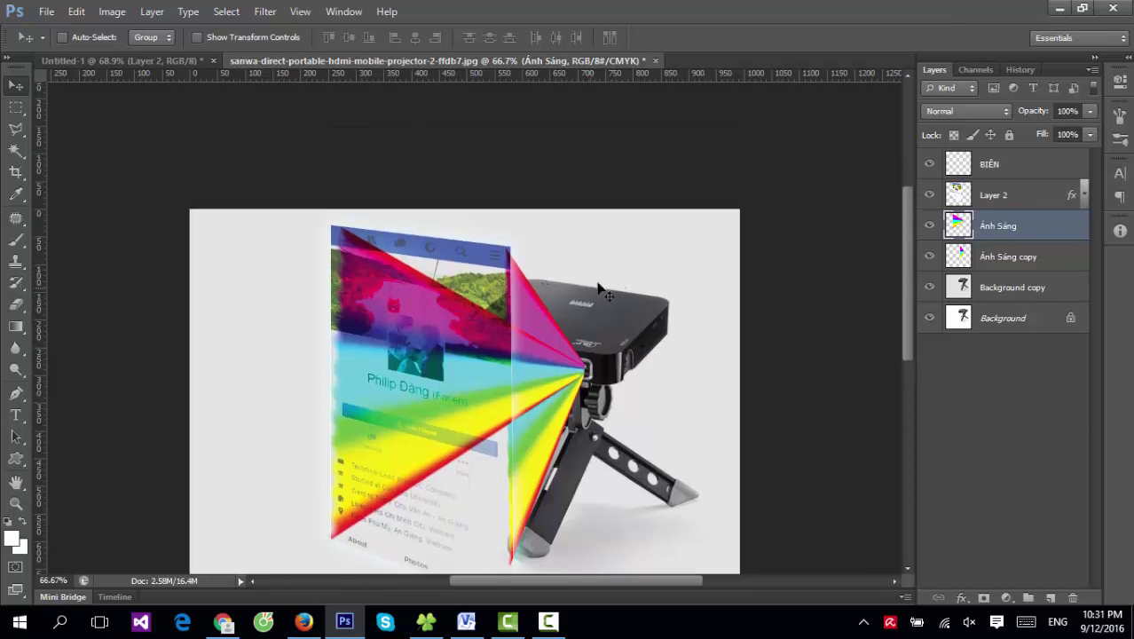
{"action": "left_click", "coordinate": [966, 111]}
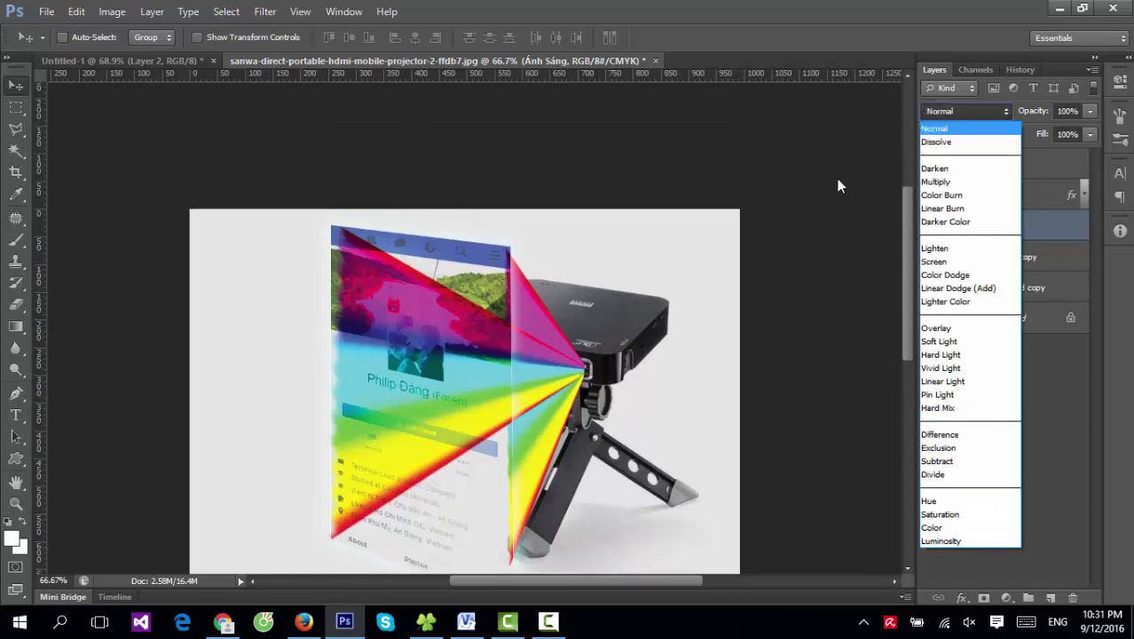
{"action": "left_click", "coordinate": [966, 259]}
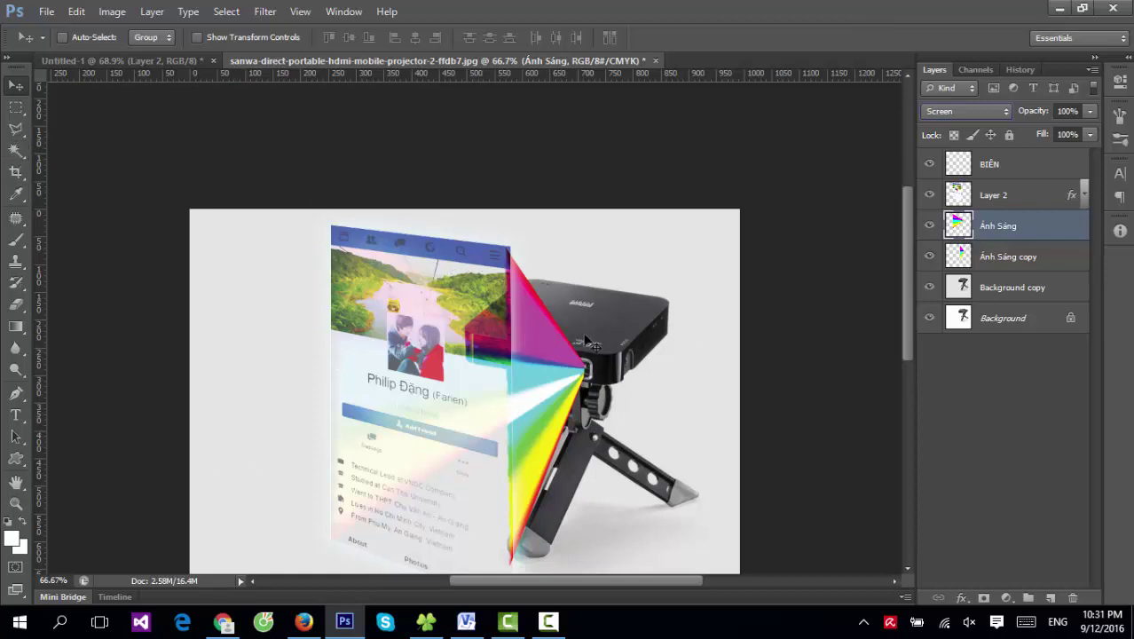
{"action": "left_click", "coordinate": [982, 254]}
{"action": "left_click", "coordinate": [966, 111]}
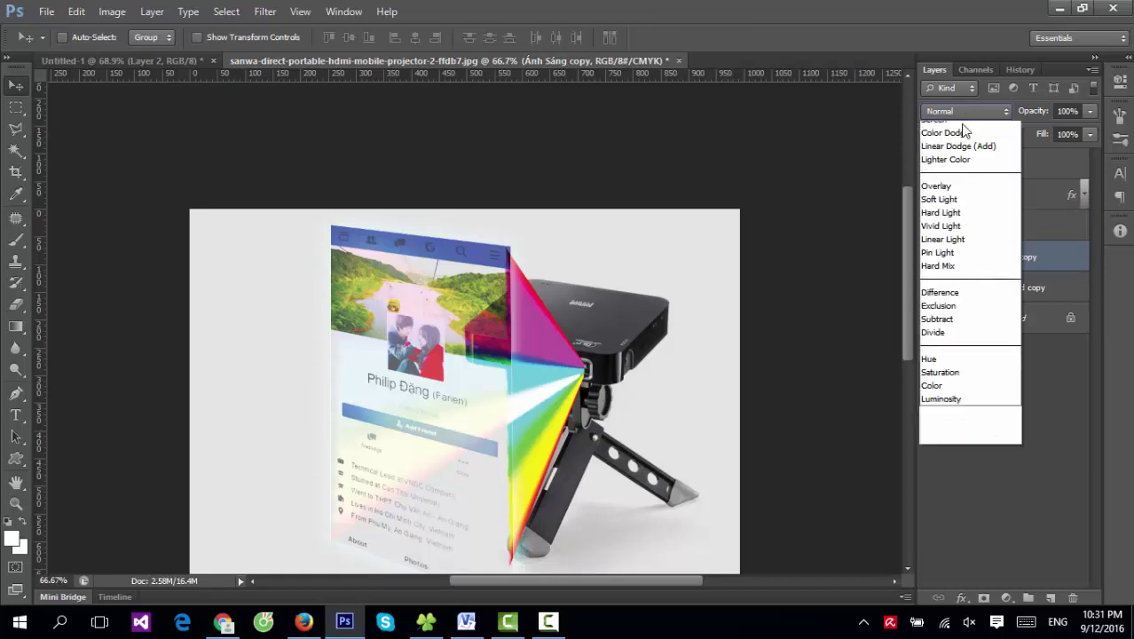
{"action": "left_click", "coordinate": [941, 260]}
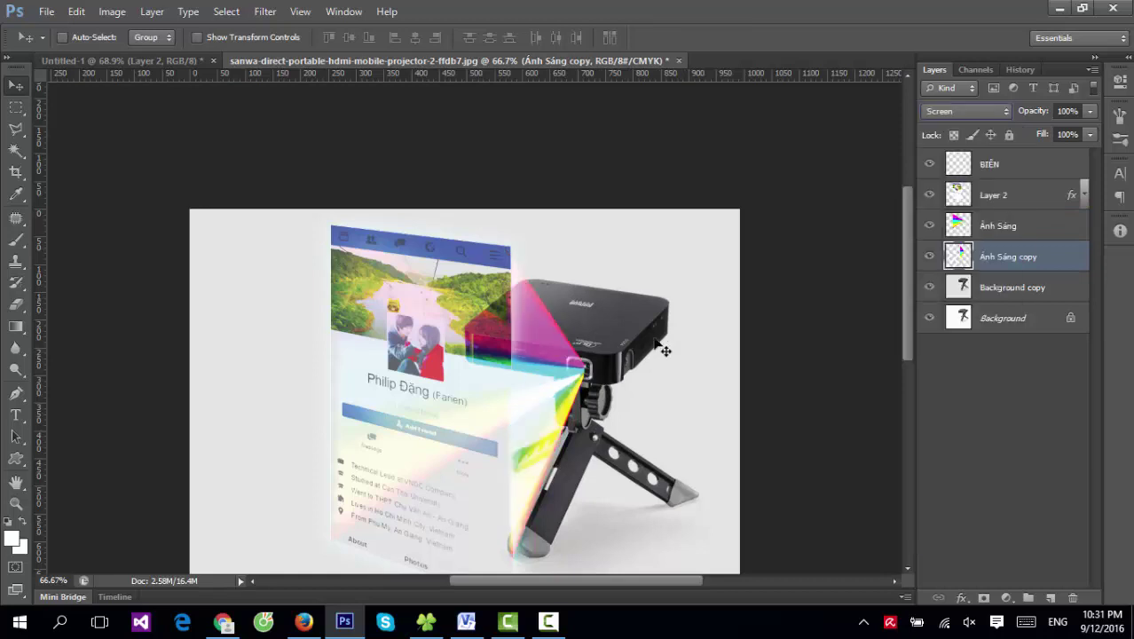
{"action": "left_click_drag", "start_coordinate": [547, 429], "coordinate": [618, 314]}
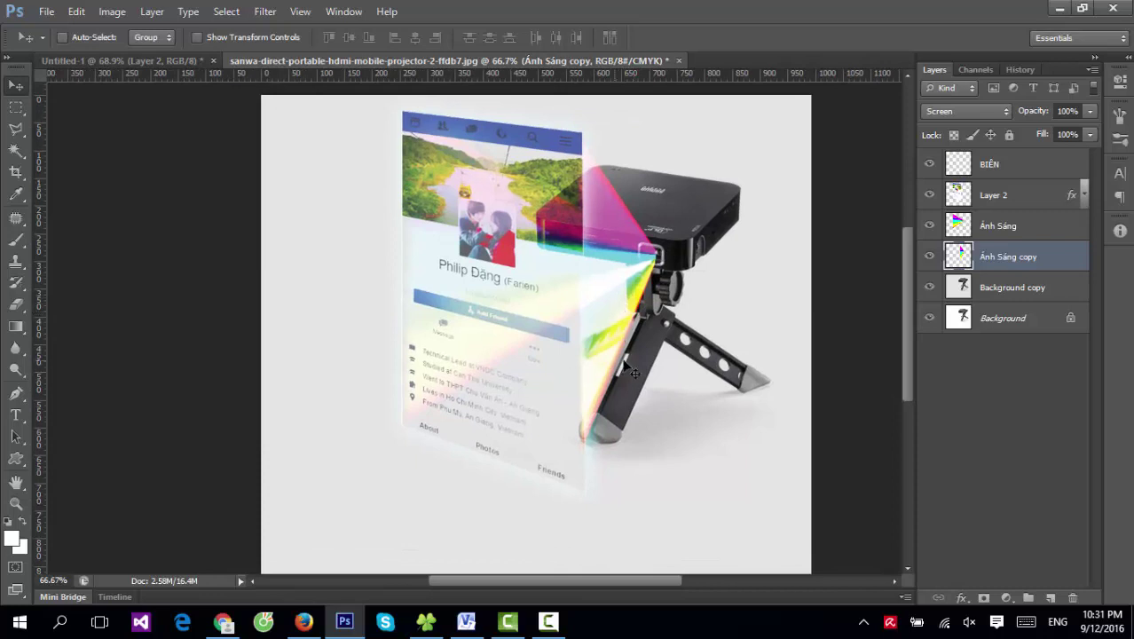
Step: Draw a tall oval selection along the screen's left edge, feathered with a 50 Gaussian Blur in Quick Mask
{"action": "left_click", "coordinate": [16, 106]}
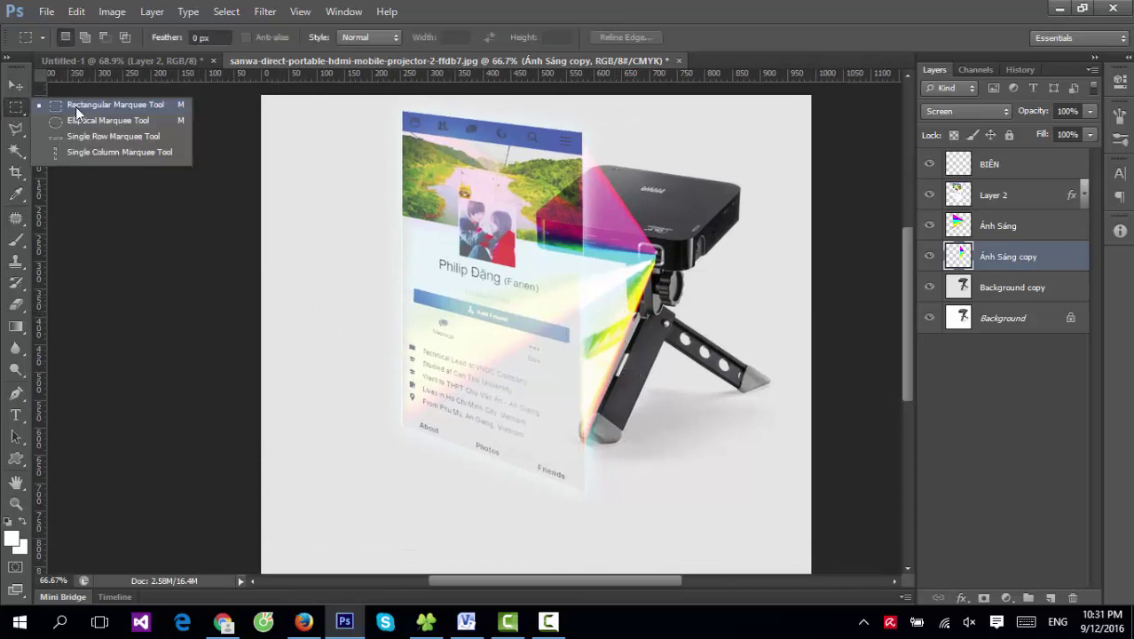
{"action": "left_click", "coordinate": [86, 123]}
{"action": "mouse_move", "coordinate": [338, 107]}
{"action": "left_mouse_down"}
{"action": "mouse_move", "coordinate": [421, 473]}
{"action": "mouse_move", "coordinate": [413, 295]}
{"action": "mouse_move", "coordinate": [390, 289]}
{"action": "left_mouse_up"}
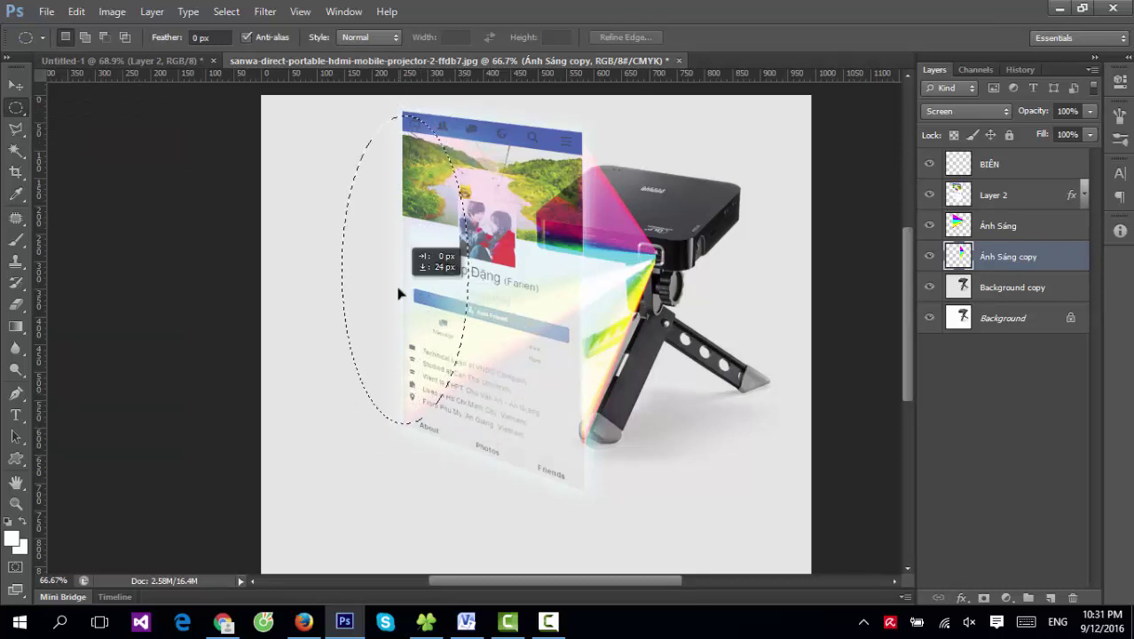
{"action": "key", "text": "q"}
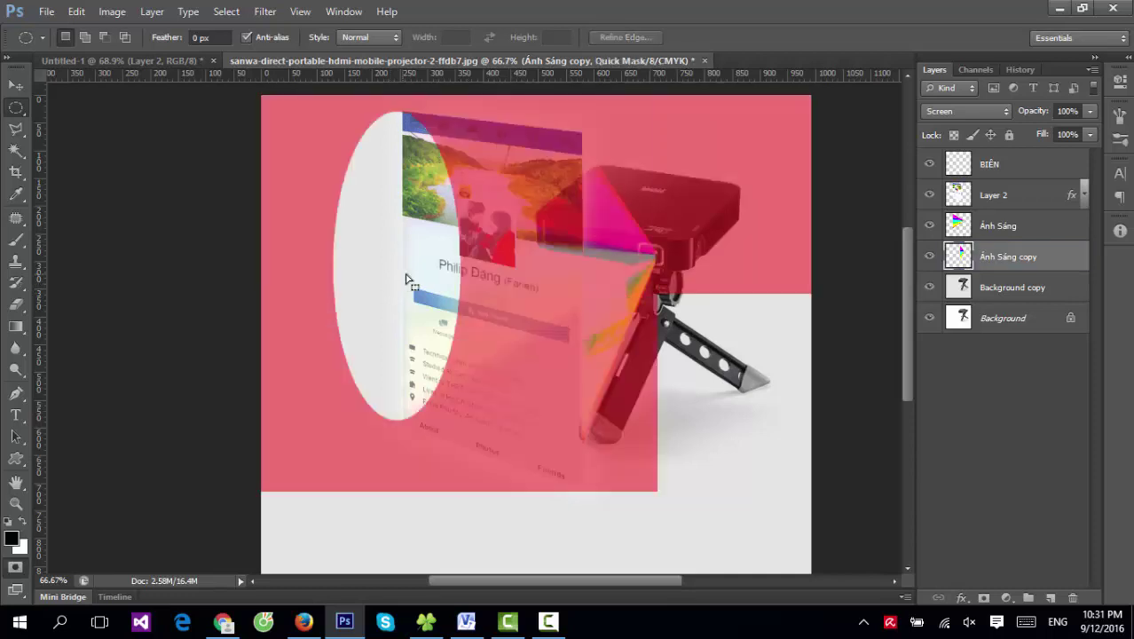
{"action": "left_click", "coordinate": [265, 12]}
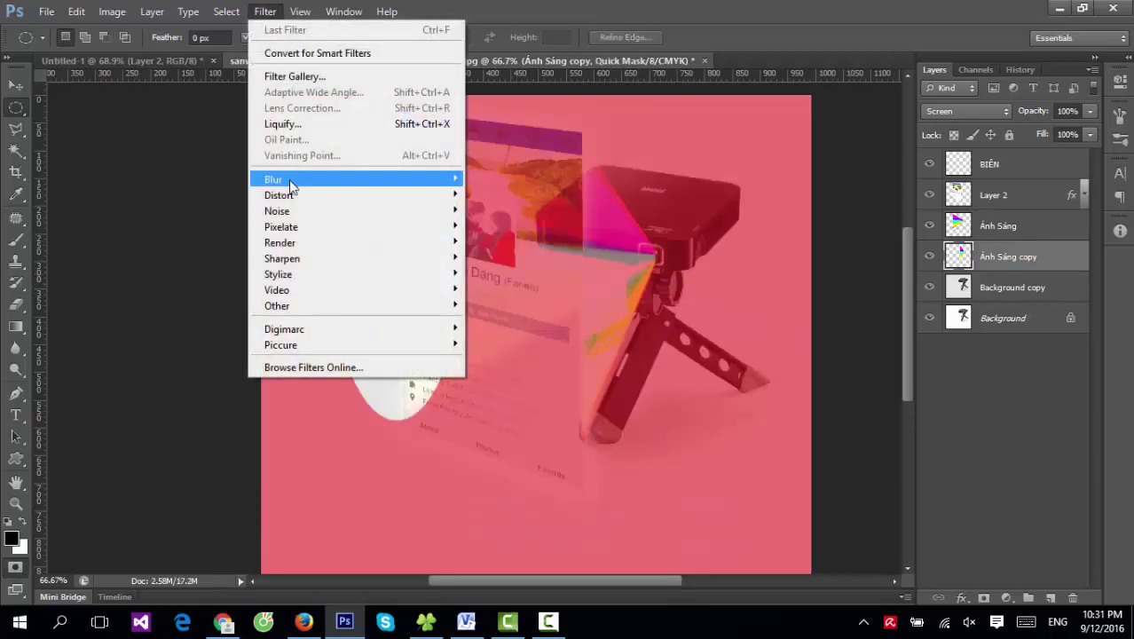
{"action": "mouse_move", "coordinate": [273, 180]}
{"action": "left_click", "coordinate": [211, 299]}
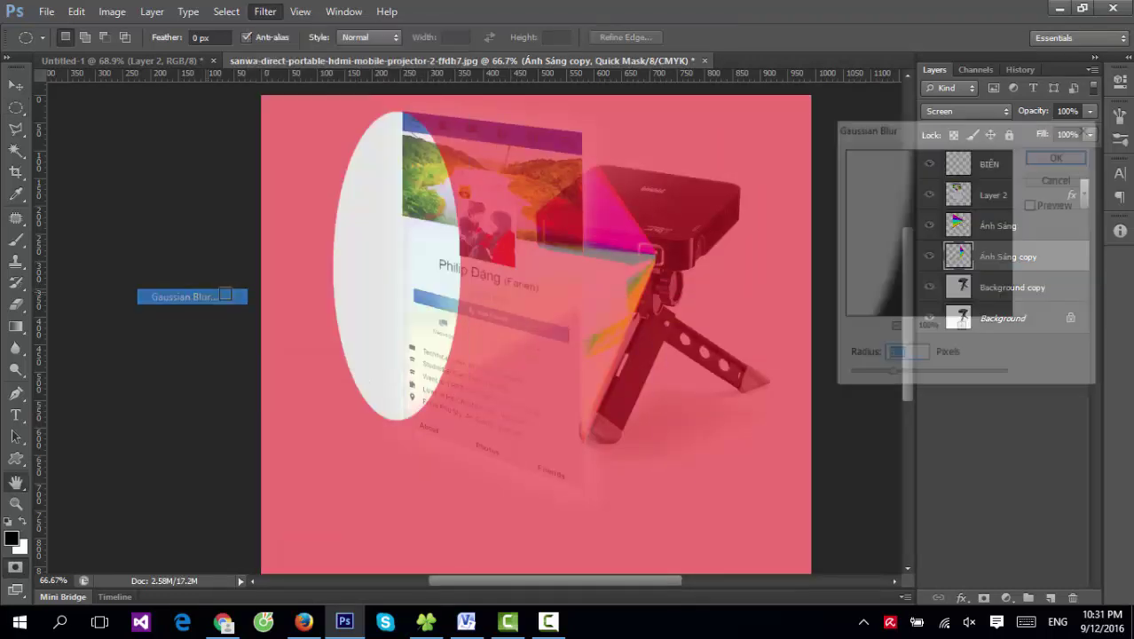
{"action": "type", "text": "50"}
{"action": "key", "text": "Return"}
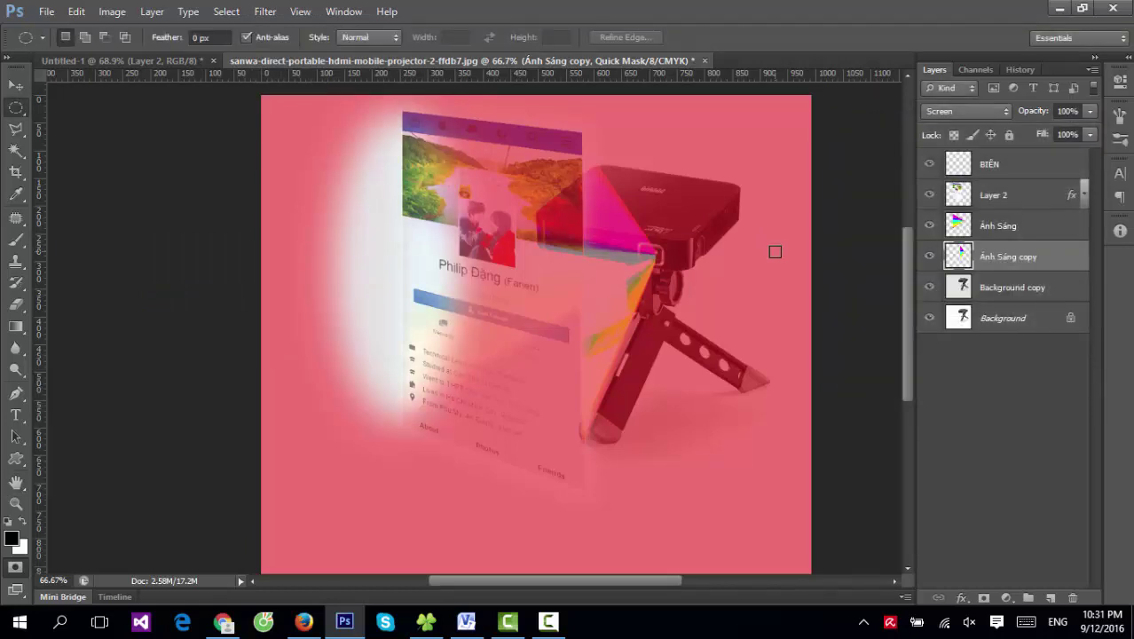
{"action": "key", "text": "q"}
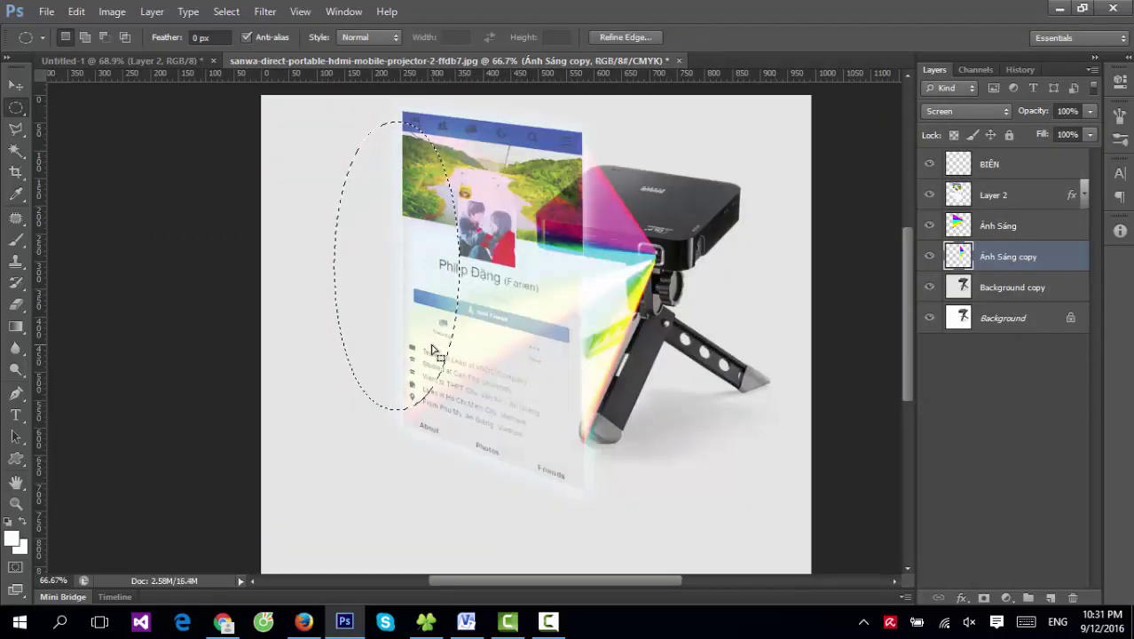
Step: On the Ánh Sáng layer, reposition the oval selection over the profile photo, then deselect it
{"action": "left_click", "coordinate": [968, 227]}
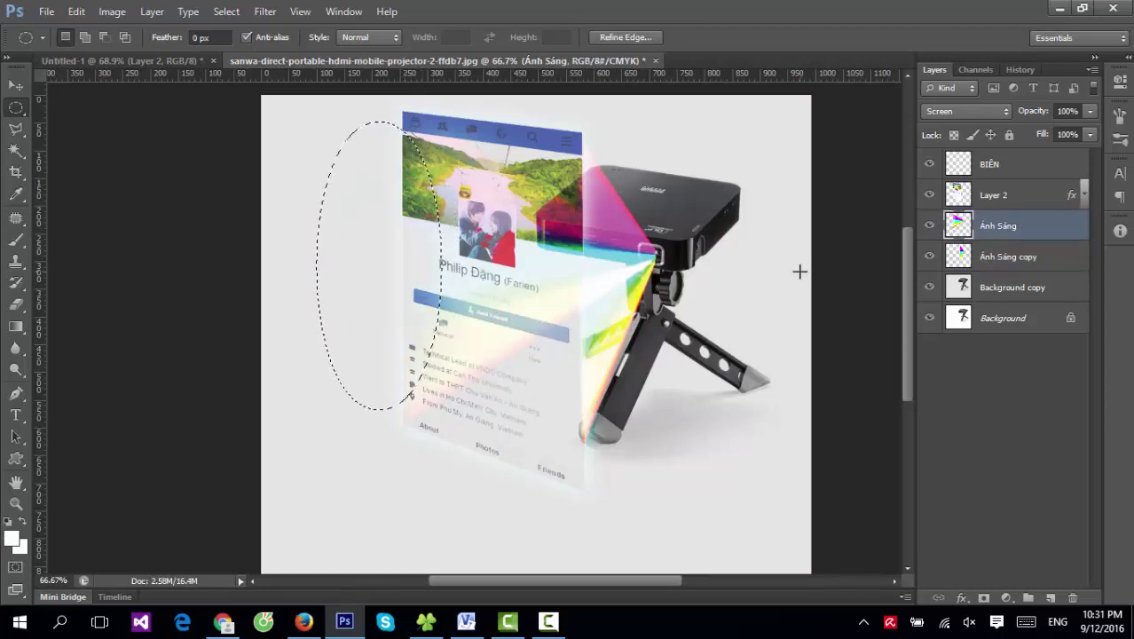
{"action": "left_click_drag", "start_coordinate": [374, 241], "coordinate": [405, 234]}
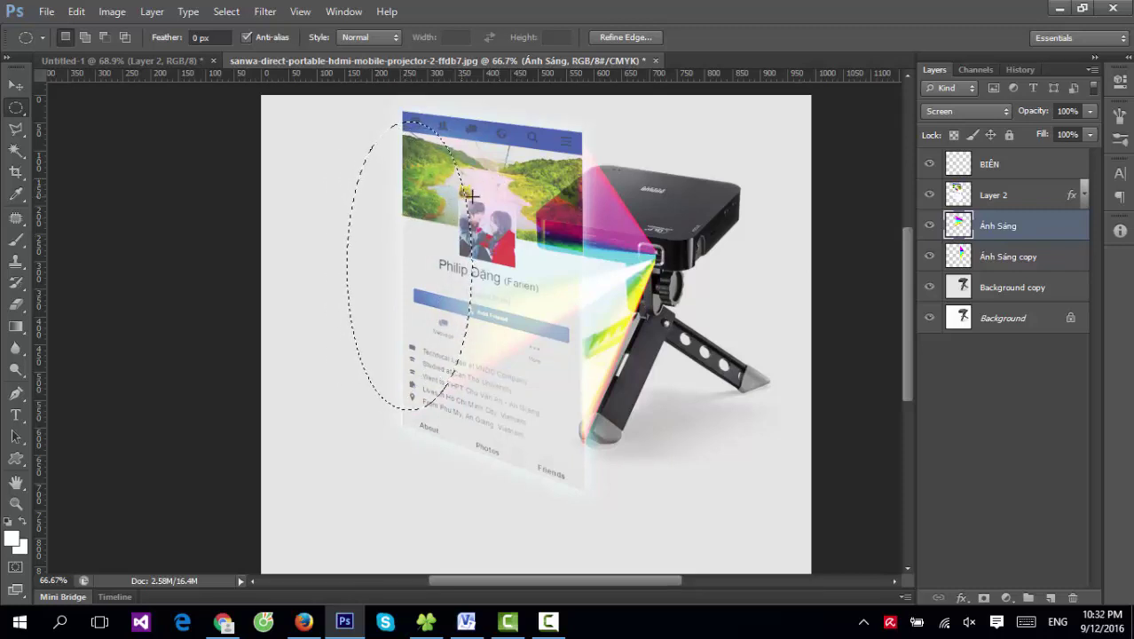
{"action": "key", "text": "q"}
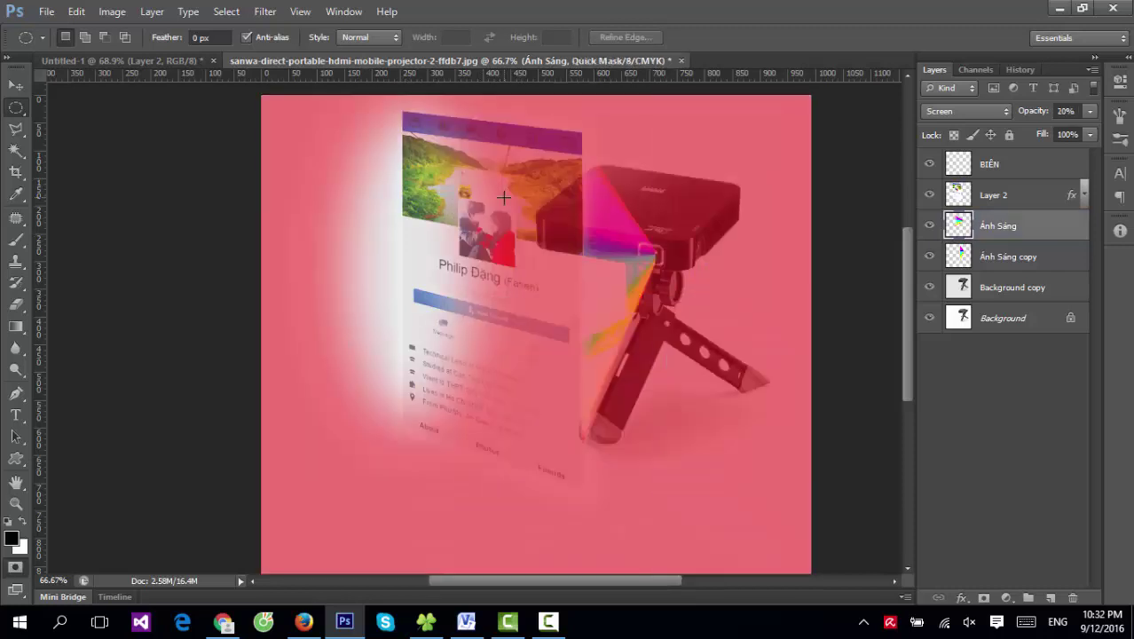
{"action": "key", "text": "q"}
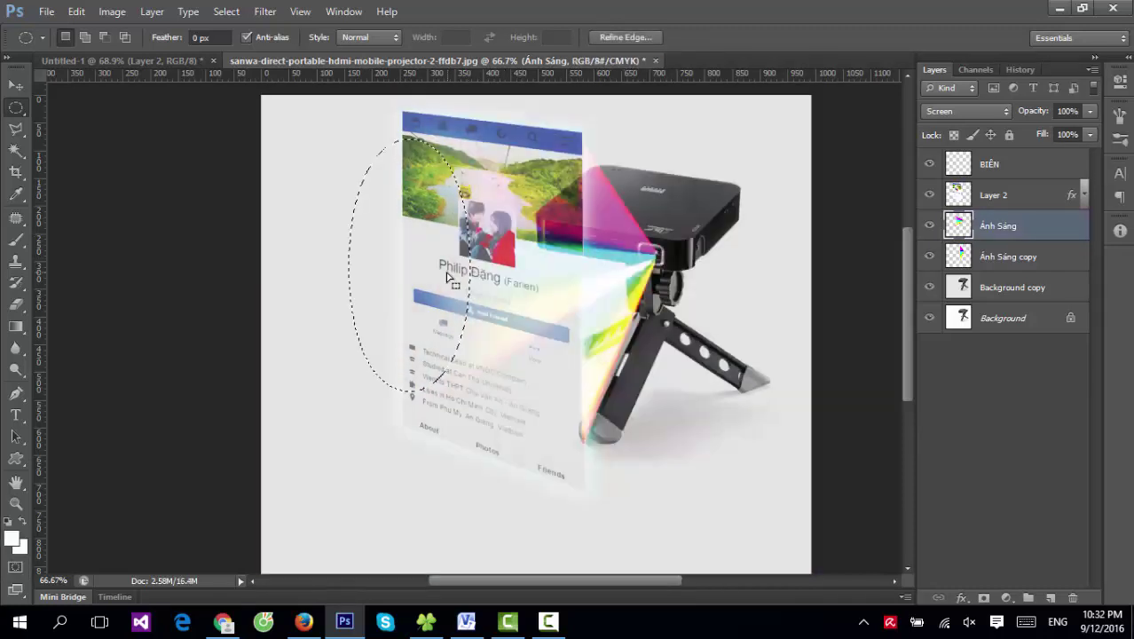
{"action": "left_click_drag", "start_coordinate": [481, 269], "coordinate": [461, 272]}
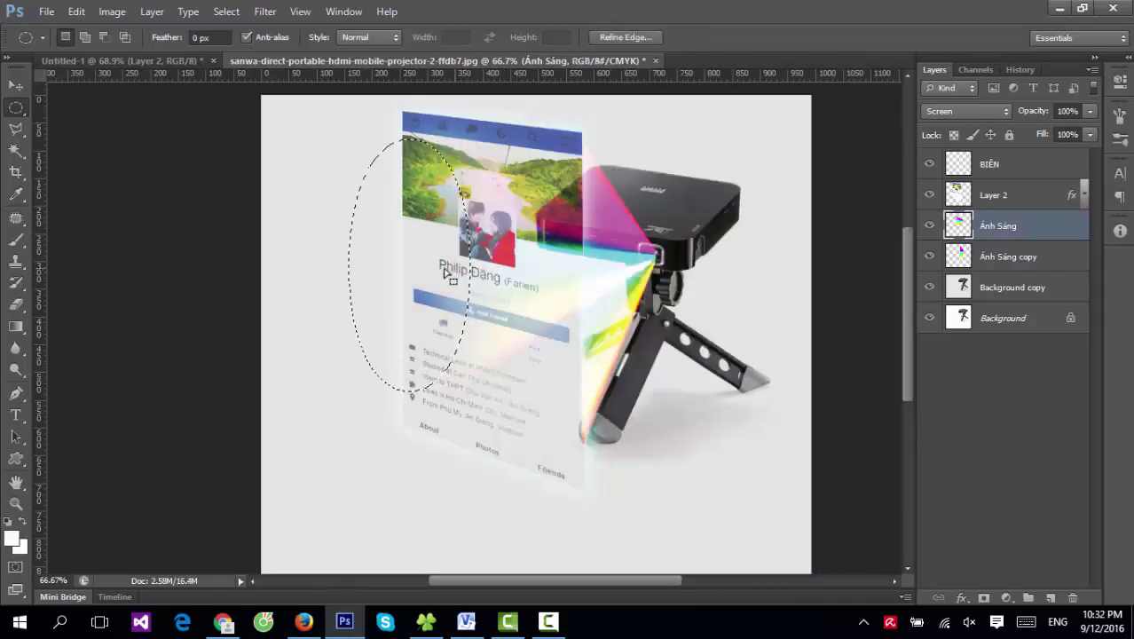
{"action": "left_click_drag", "start_coordinate": [460, 272], "coordinate": [484, 260]}
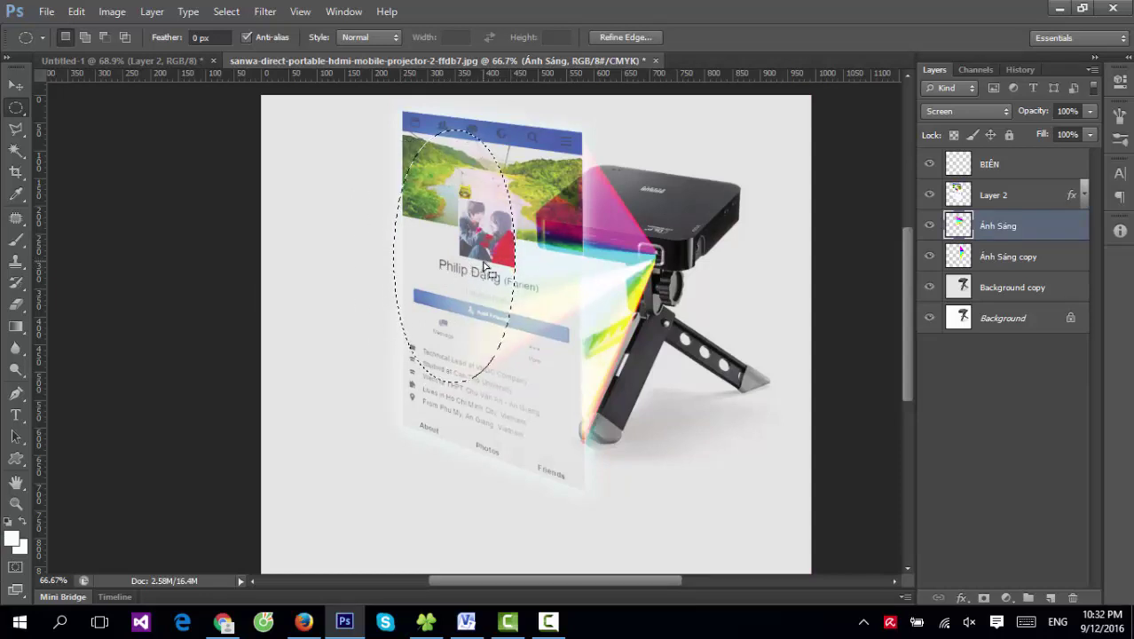
{"action": "left_click", "coordinate": [386, 254]}
{"action": "left_click", "coordinate": [14, 86]}
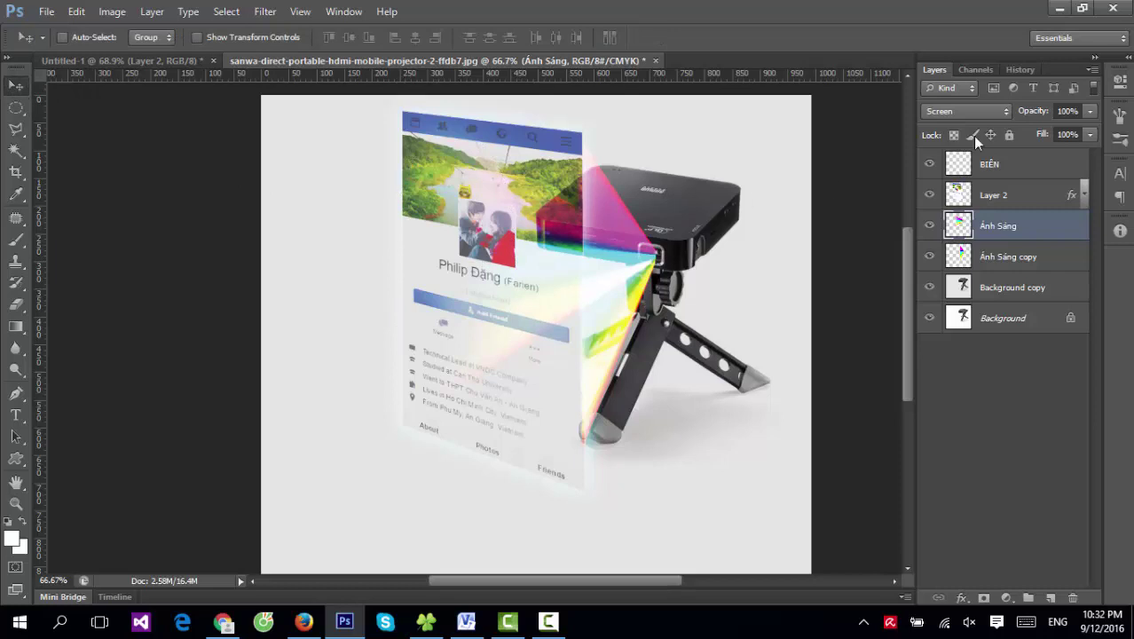
Step: Brighten the Ánh Sáng layer's midtones to 1.16 with Levels
{"action": "key", "text": "ctrl+l"}
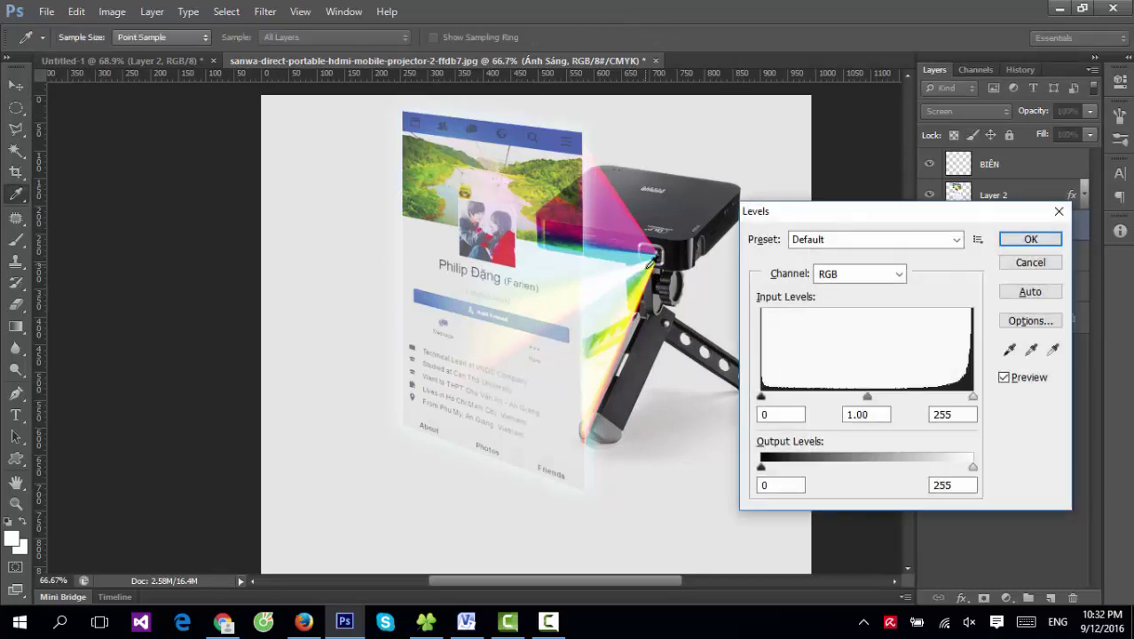
{"action": "left_click_drag", "start_coordinate": [867, 396], "coordinate": [814, 396]}
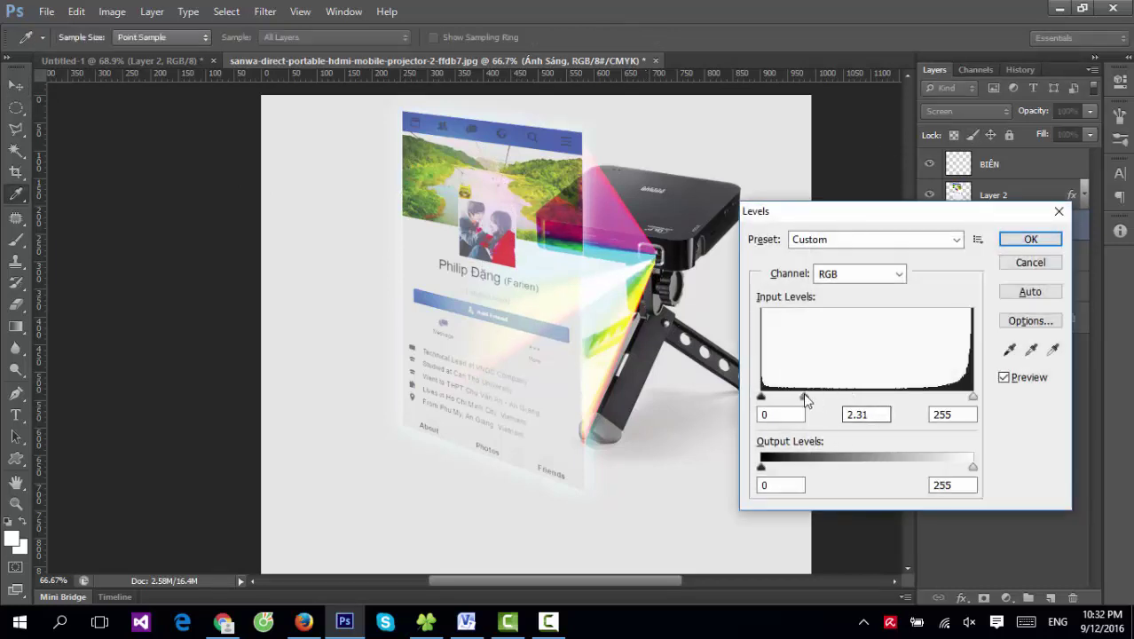
{"action": "left_click", "coordinate": [1044, 236]}
Step: Lower the Ánh Sáng layer opacity to 70% and select Ánh Sáng copy
{"action": "left_click", "coordinate": [1067, 112]}
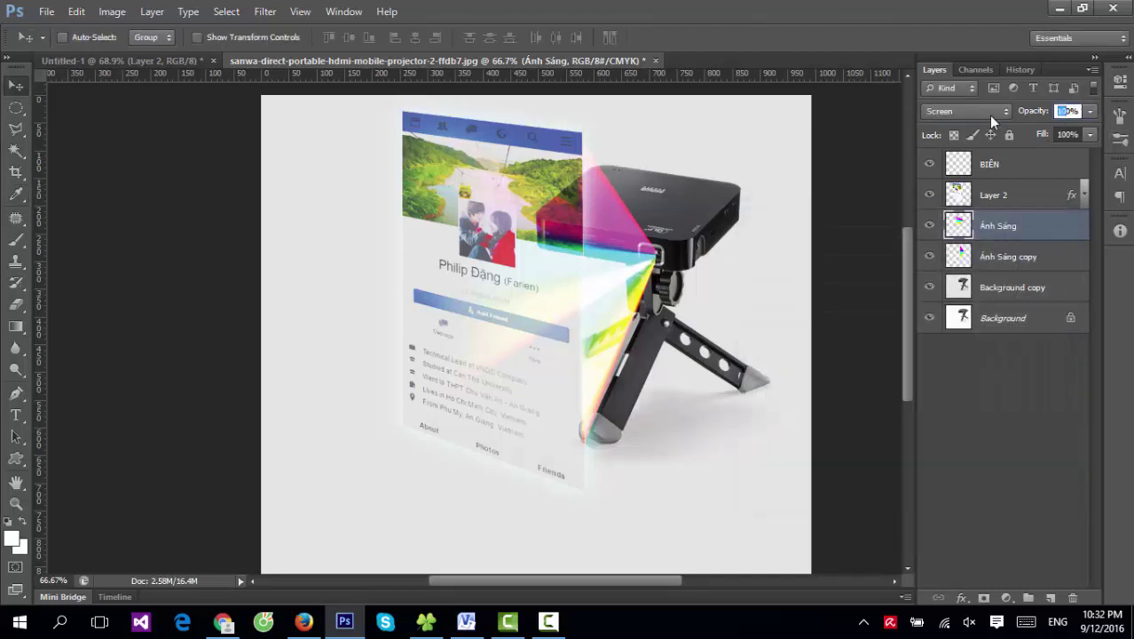
{"action": "type", "text": "70"}
{"action": "key", "text": "Return"}
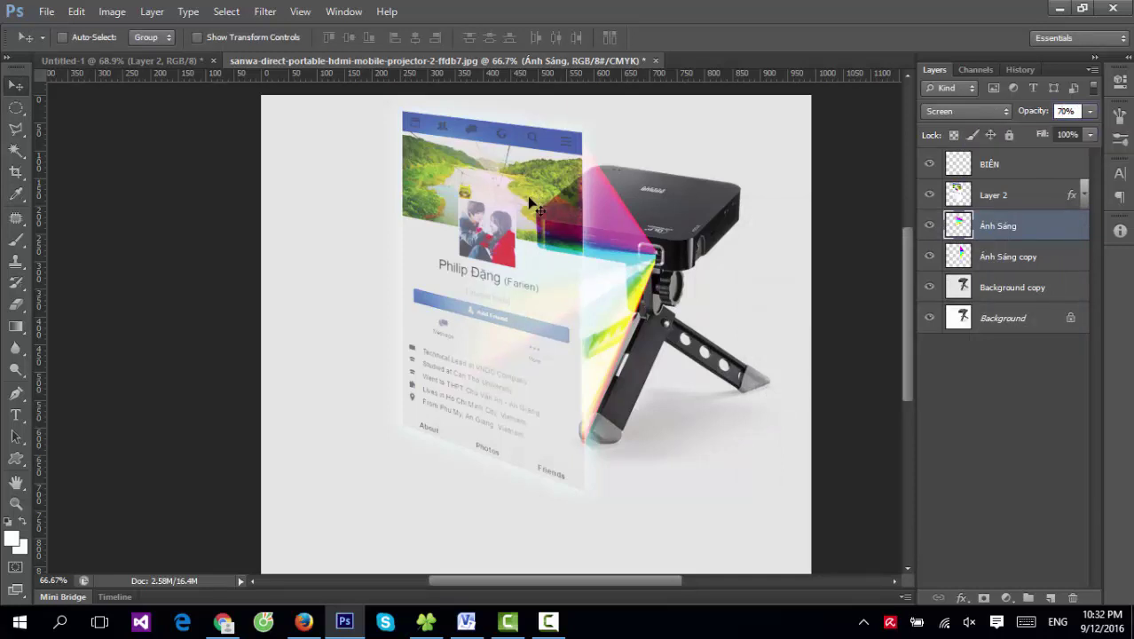
{"action": "key", "text": "alt+bracketleft"}
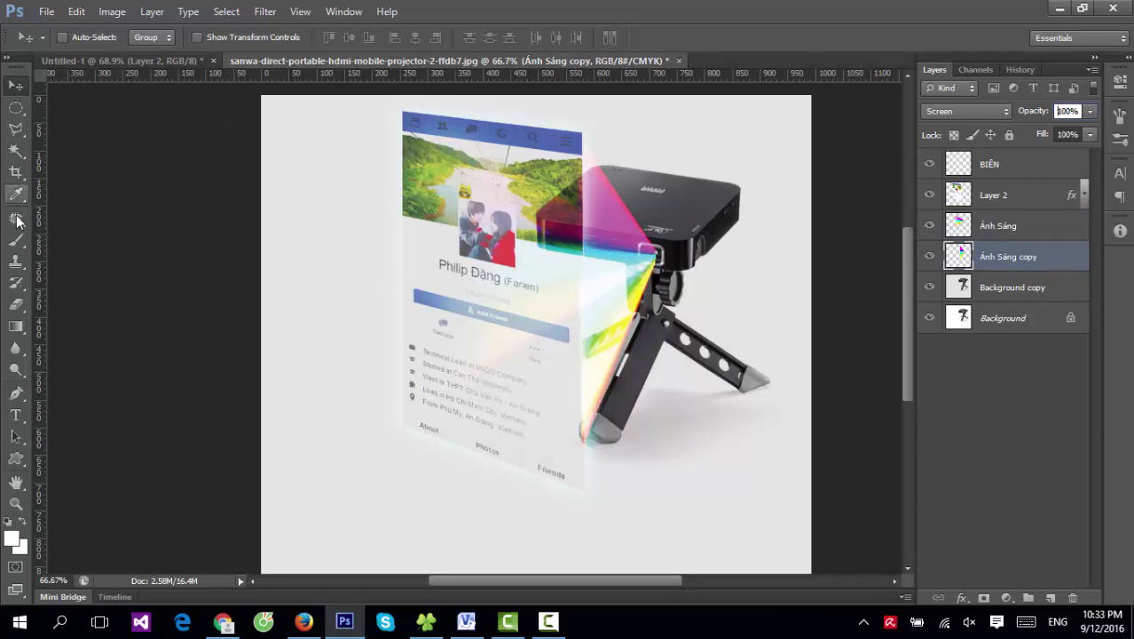
Step: Delete a tall oval patch of light from Ánh Sáng copy over the profile card
{"action": "left_click", "coordinate": [14, 111]}
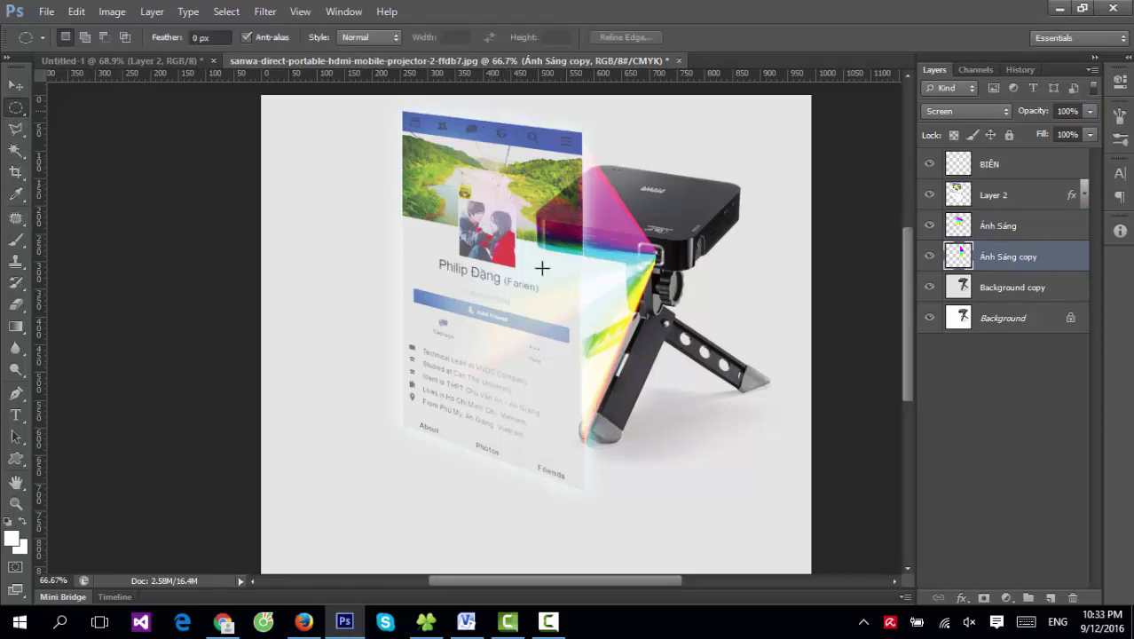
{"action": "mouse_move", "coordinate": [541, 267]}
{"action": "left_mouse_down"}
{"action": "mouse_move", "coordinate": [604, 540]}
{"action": "mouse_move", "coordinate": [565, 343]}
{"action": "left_mouse_up"}
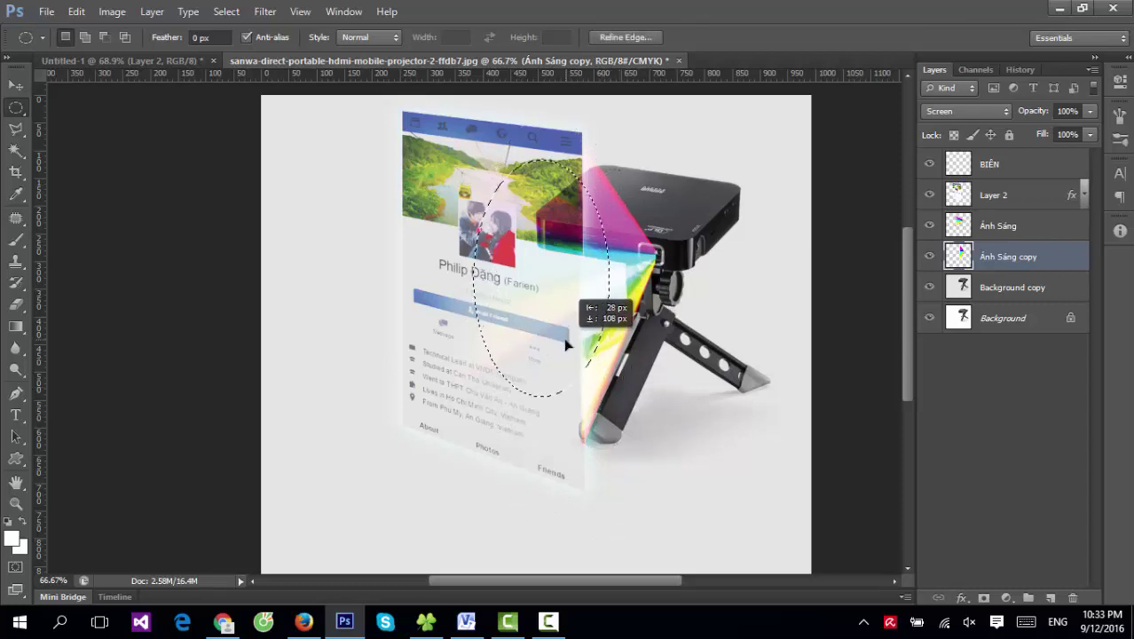
{"action": "left_click_drag", "start_coordinate": [565, 343], "coordinate": [577, 354]}
{"action": "key", "text": "q"}
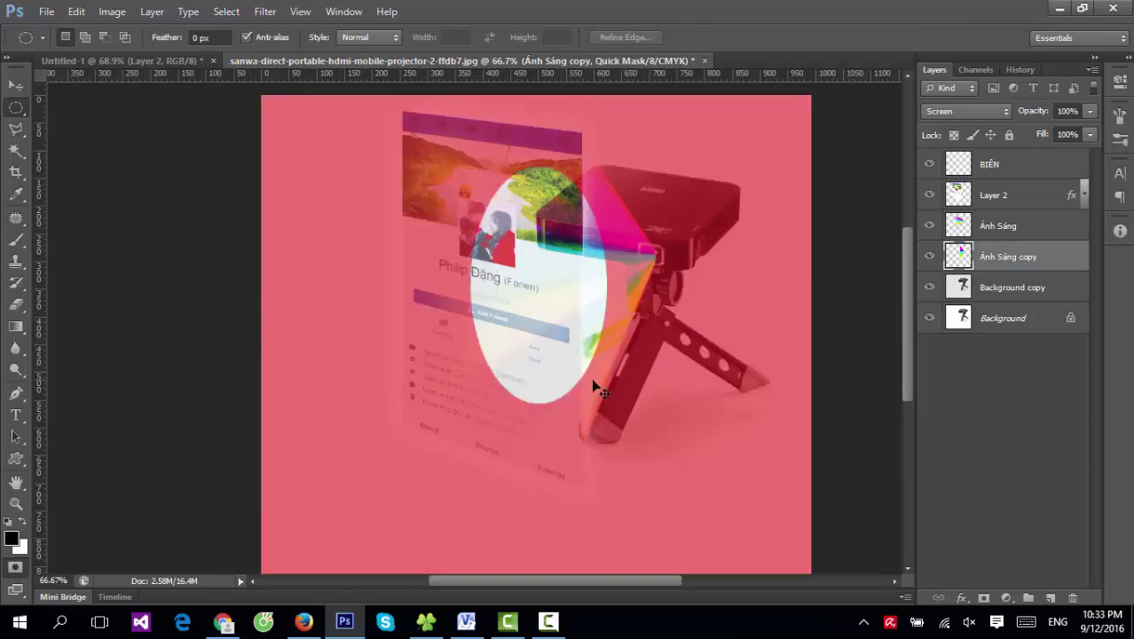
{"action": "key", "text": "q"}
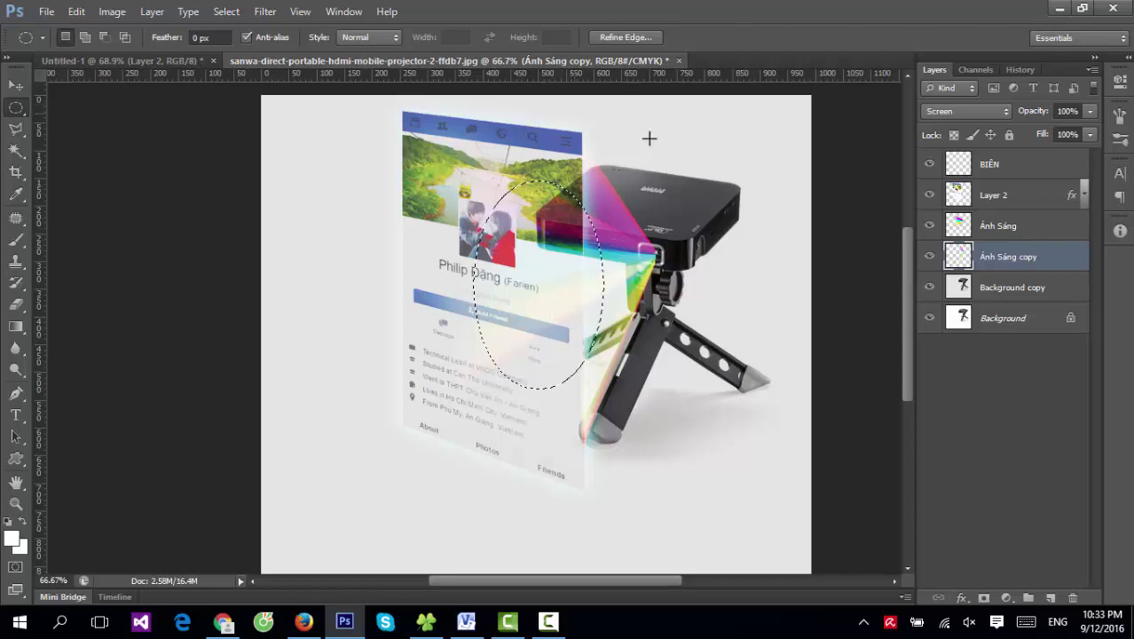
{"action": "key", "text": "Delete"}
{"action": "key", "text": "ctrl+d"}
{"action": "left_click", "coordinate": [18, 86]}
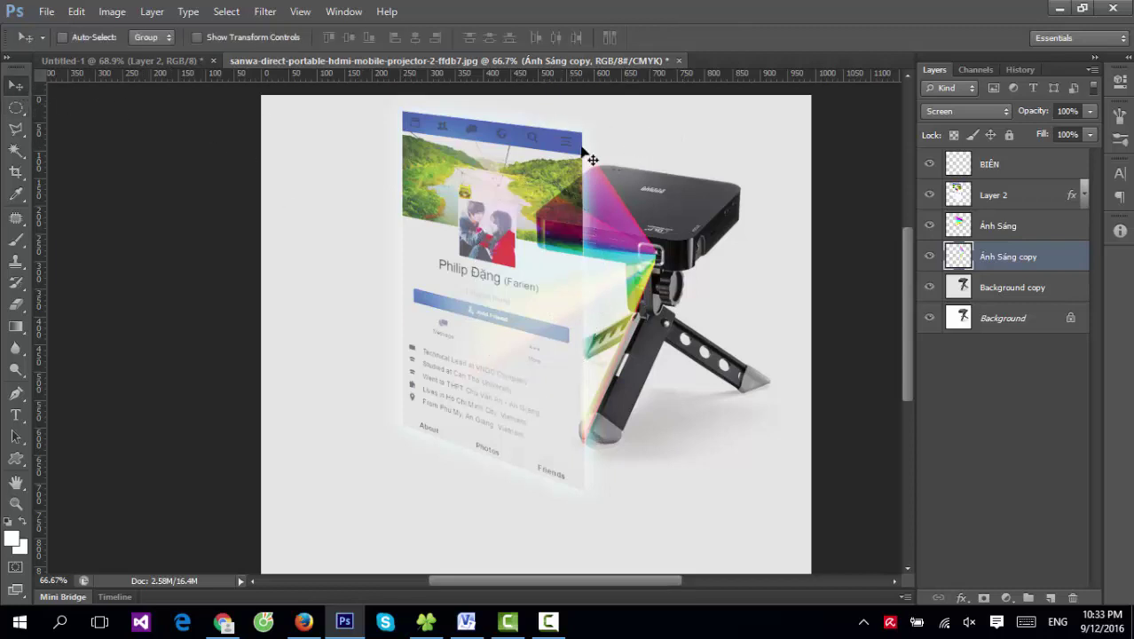
Step: Skew the left side of Ánh Sáng copy, pulling its bottom-left corner down
{"action": "key", "text": "ctrl+t"}
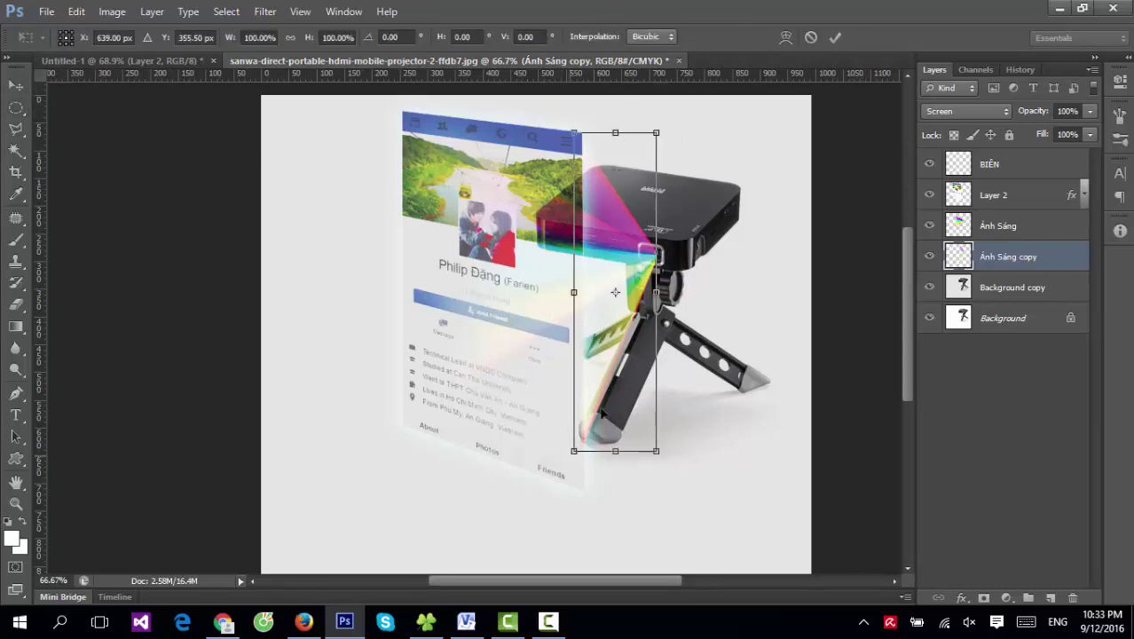
{"action": "right_click", "coordinate": [619, 381]}
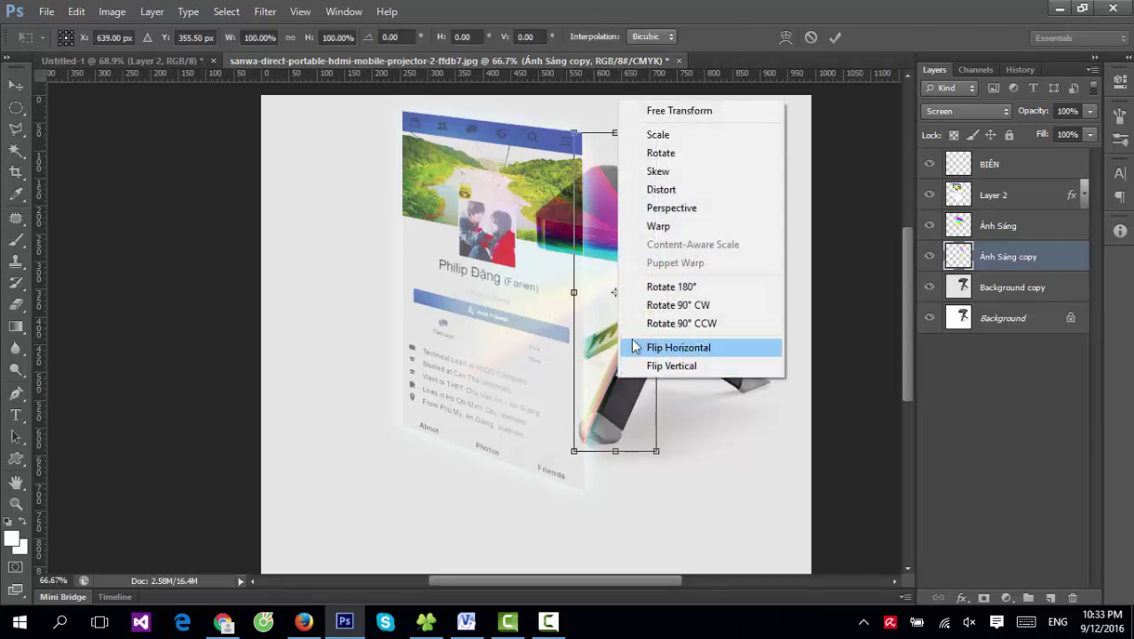
{"action": "left_click", "coordinate": [678, 171]}
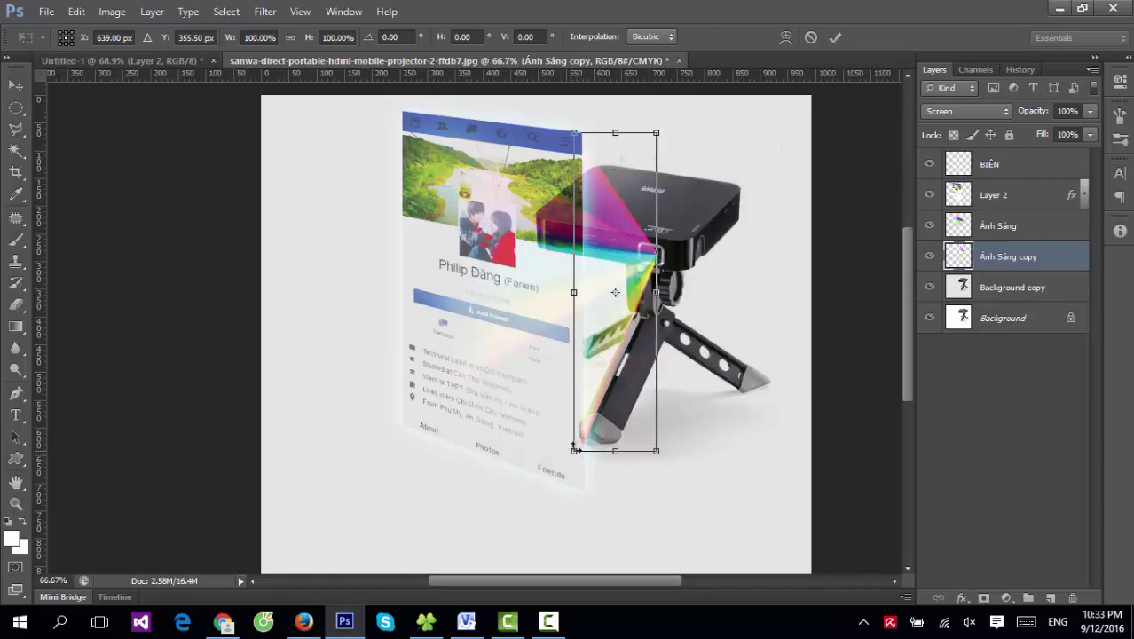
{"action": "right_click", "coordinate": [627, 362]}
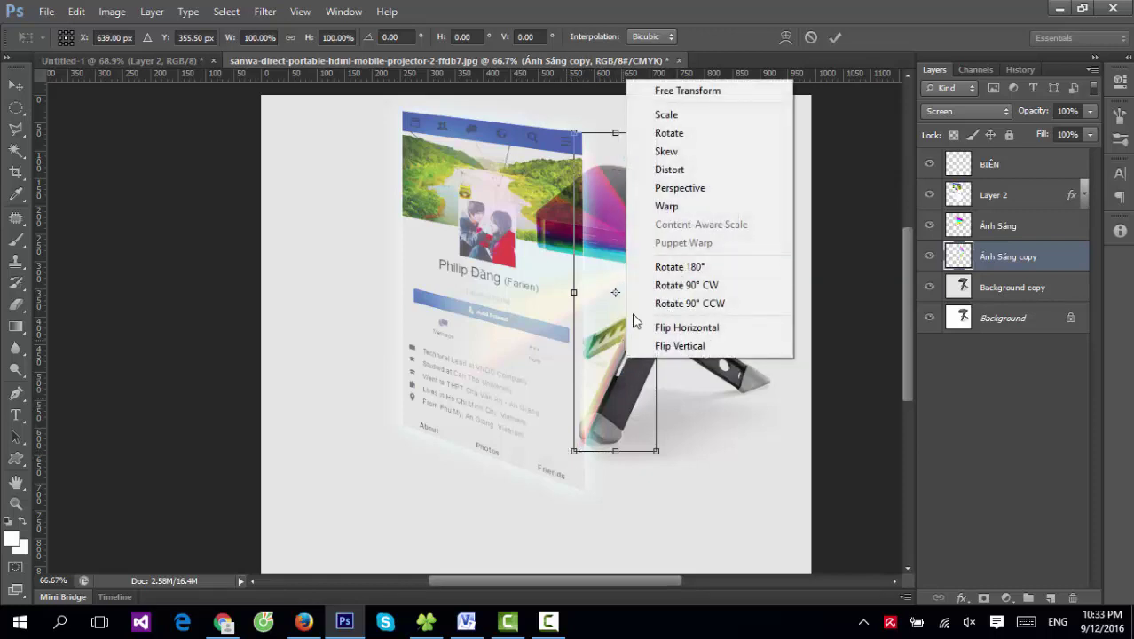
{"action": "left_click", "coordinate": [676, 147]}
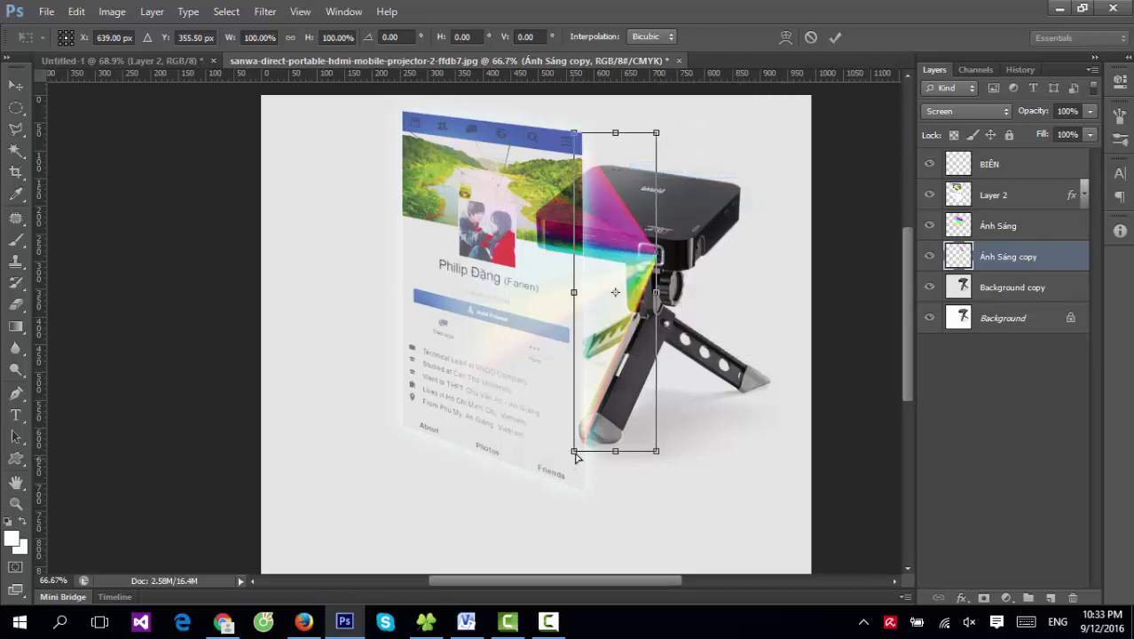
{"action": "left_click_drag", "start_coordinate": [575, 453], "coordinate": [575, 493]}
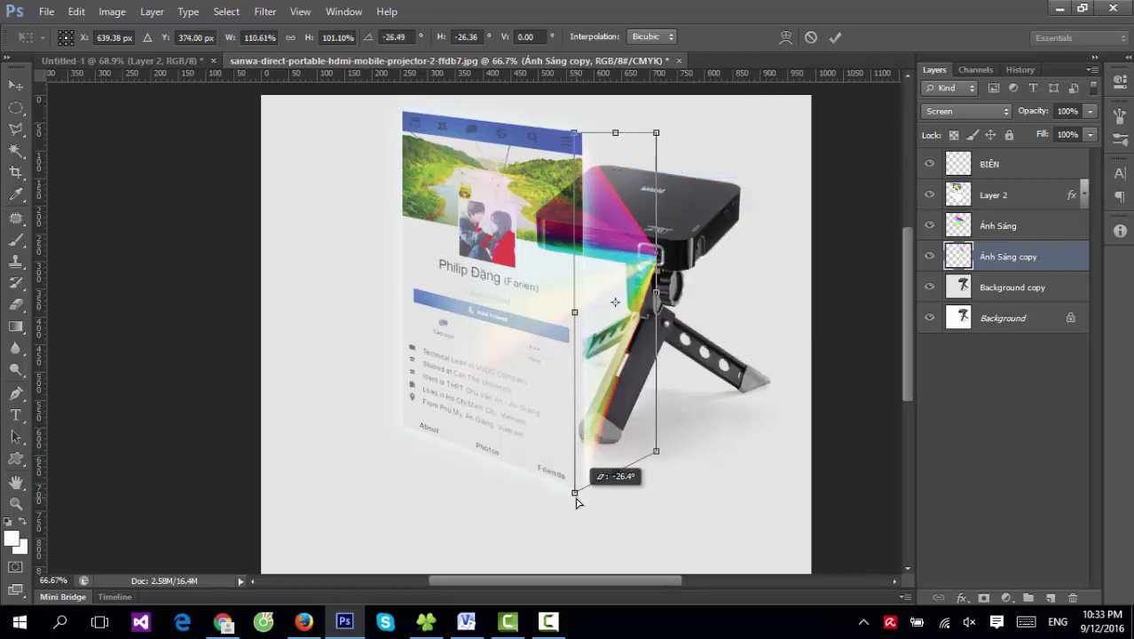
{"action": "left_click_drag", "start_coordinate": [575, 133], "coordinate": [576, 129]}
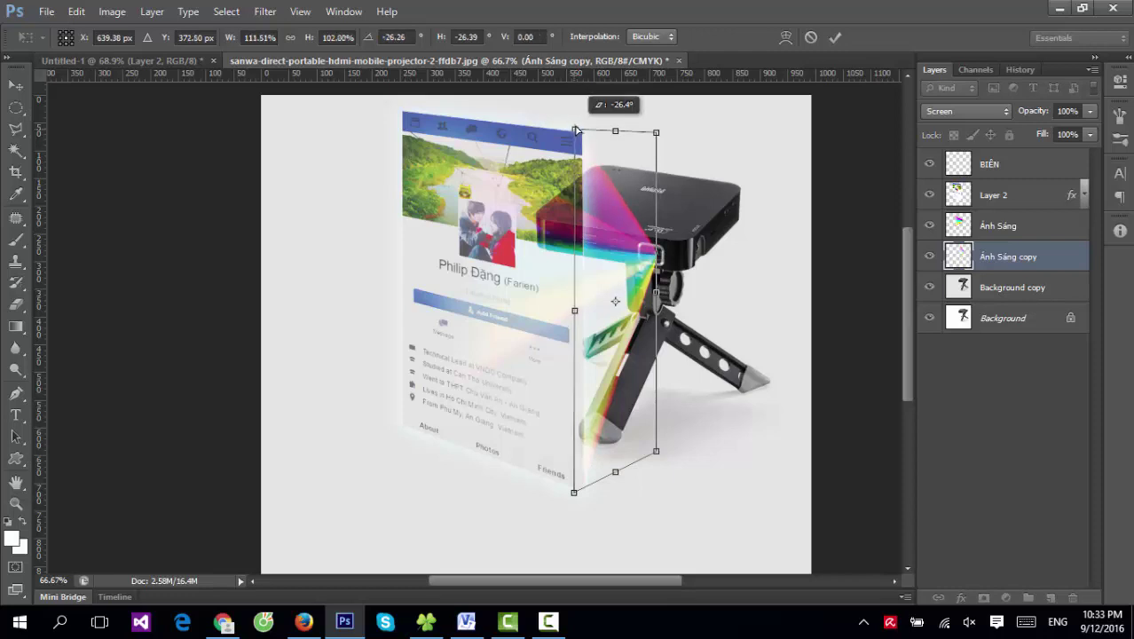
{"action": "key", "text": "Return"}
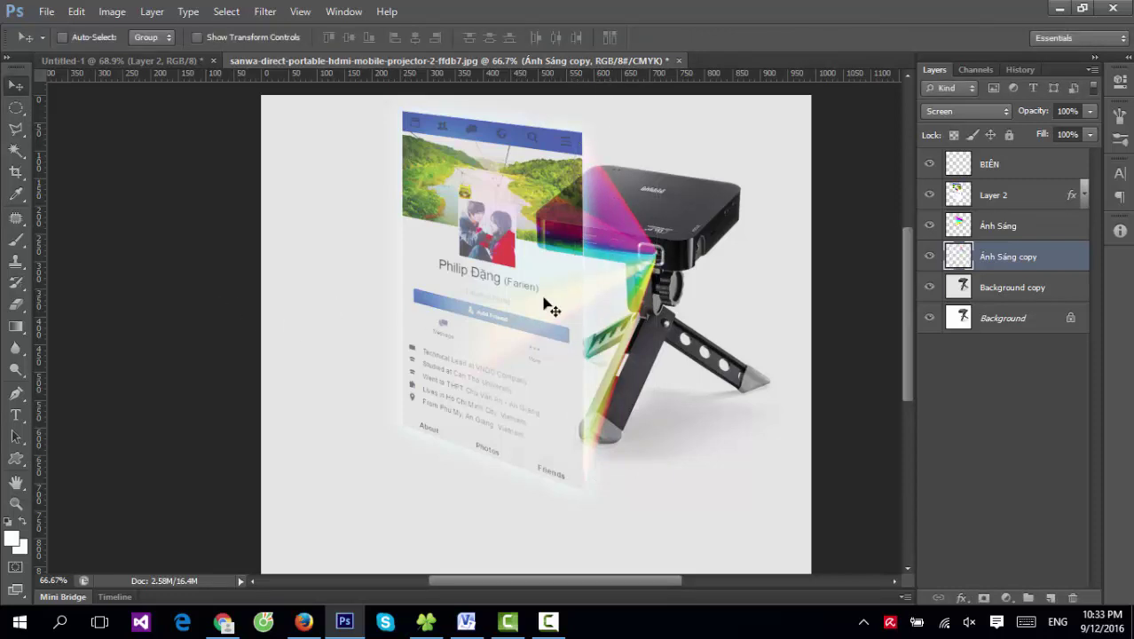
Step: Distort the Ánh Sáng layer, drawing its right corners inward to match the card's perspective
{"action": "left_click", "coordinate": [990, 235]}
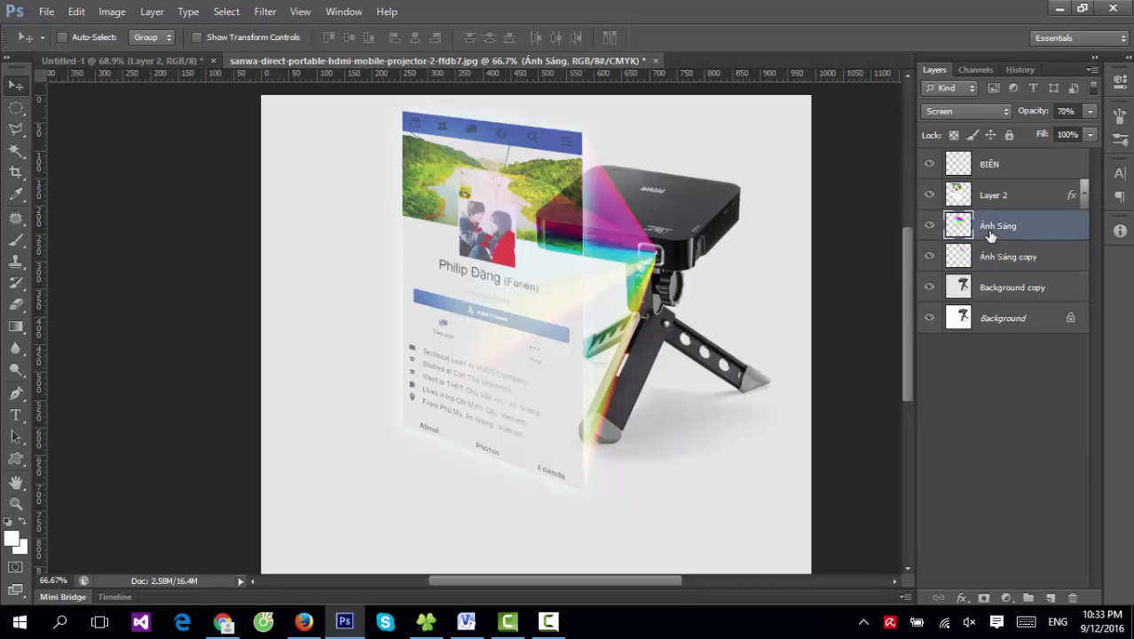
{"action": "key", "text": "ctrl+t"}
{"action": "right_click", "coordinate": [626, 234]}
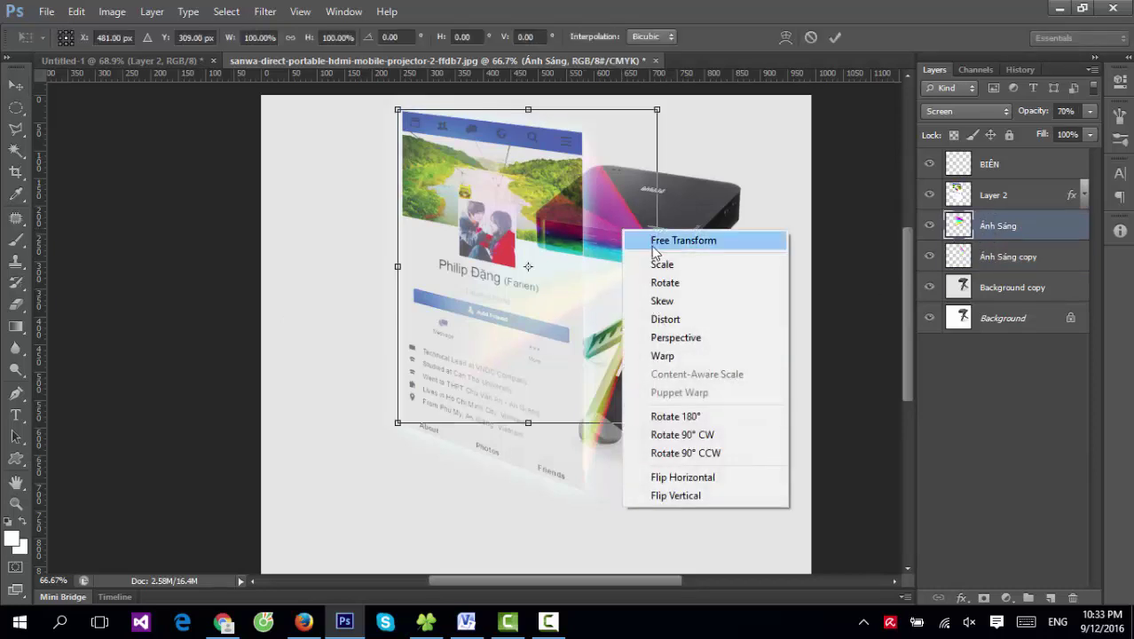
{"action": "left_click", "coordinate": [670, 319]}
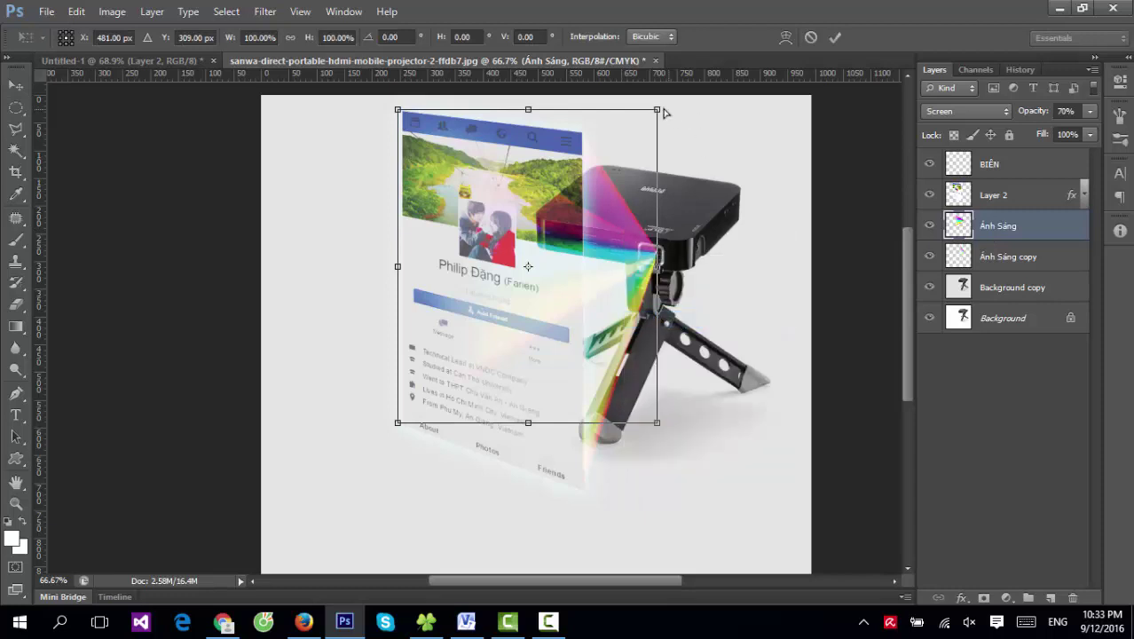
{"action": "left_click_drag", "start_coordinate": [658, 110], "coordinate": [656, 129]}
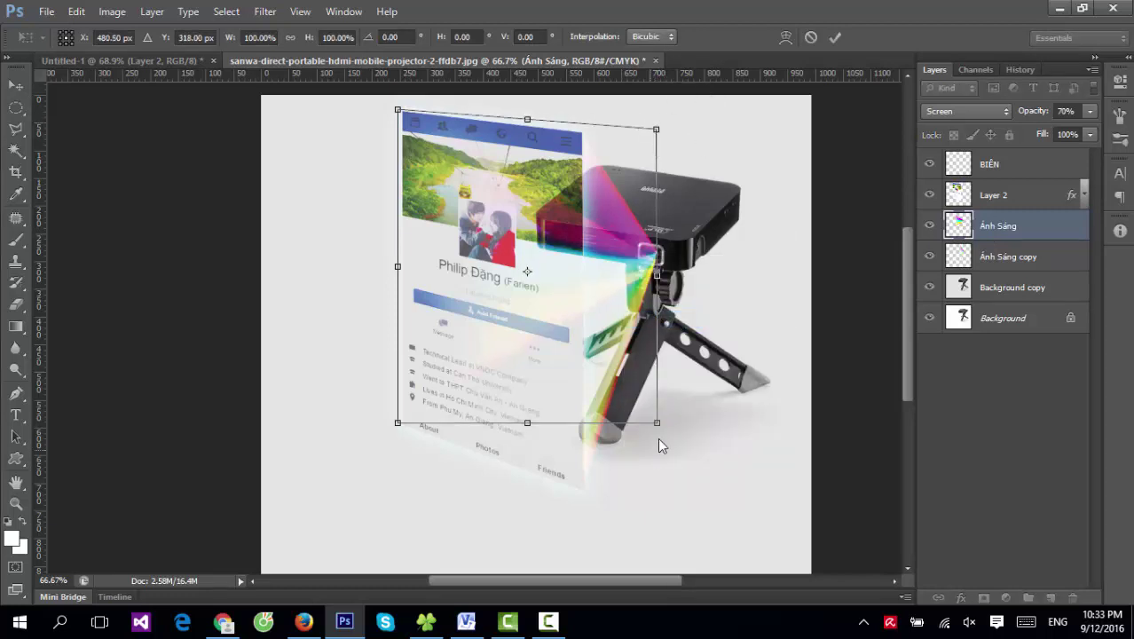
{"action": "left_click_drag", "start_coordinate": [658, 420], "coordinate": [663, 400]}
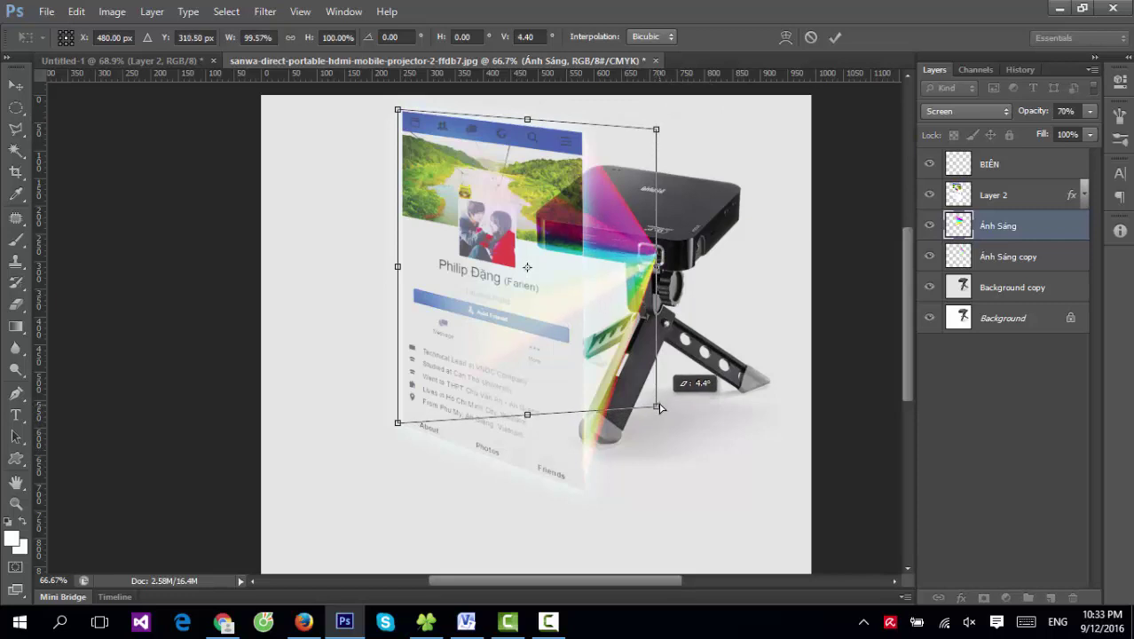
{"action": "key", "text": "Return"}
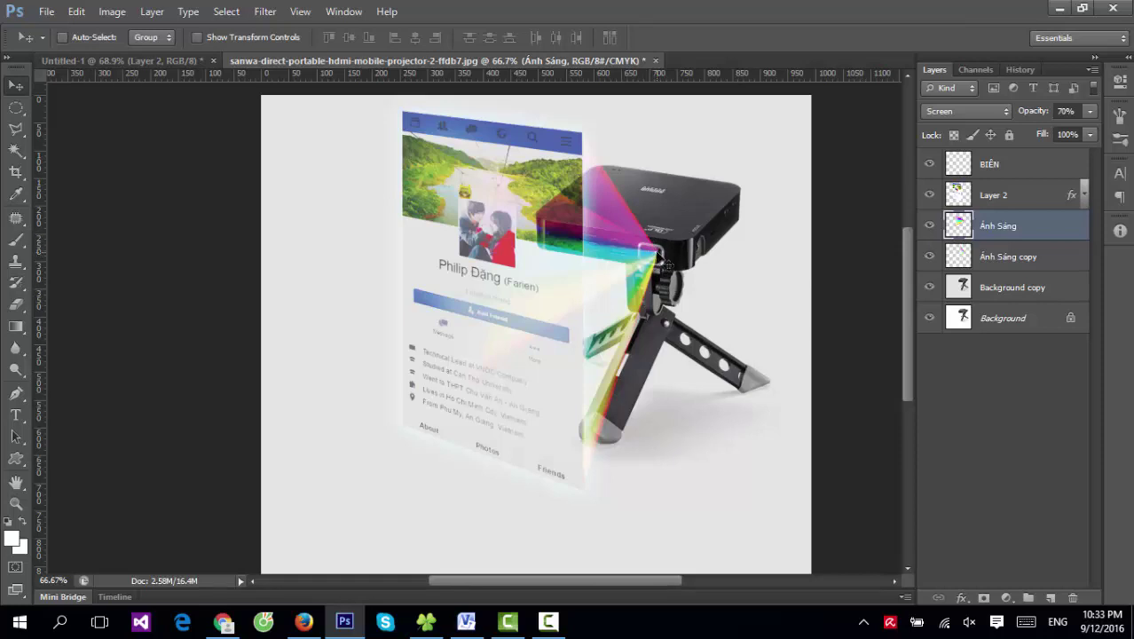
Step: Add a new layer above Ánh Sáng and rename it 'LG'
{"action": "left_click", "coordinate": [152, 11]}
{"action": "mouse_move", "coordinate": [160, 31]}
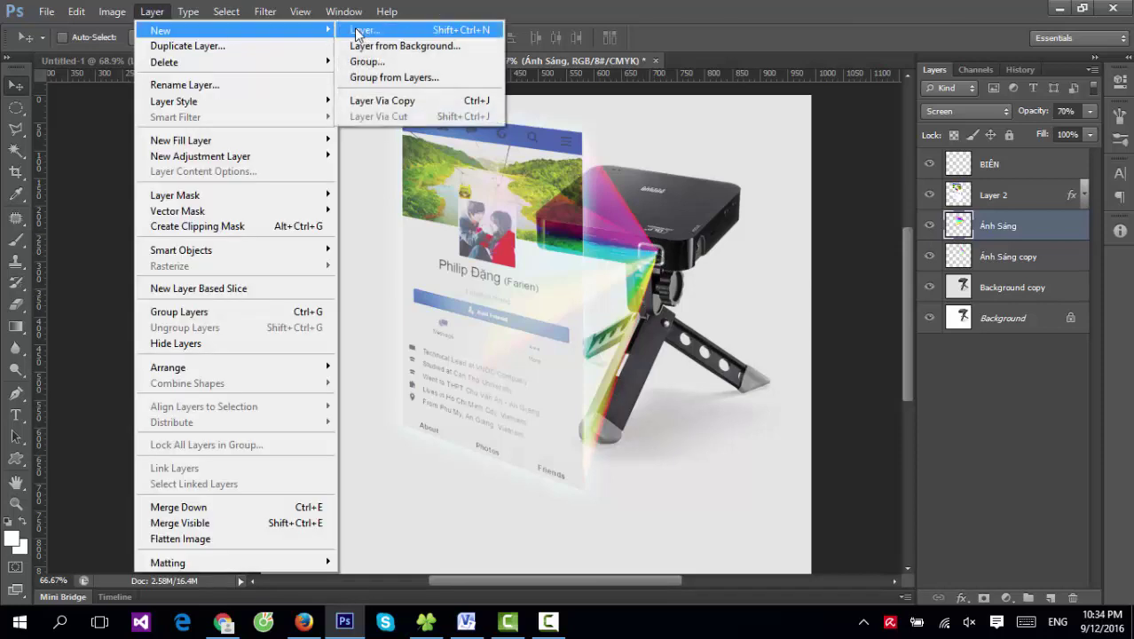
{"action": "left_click", "coordinate": [358, 33]}
{"action": "key", "text": "Return"}
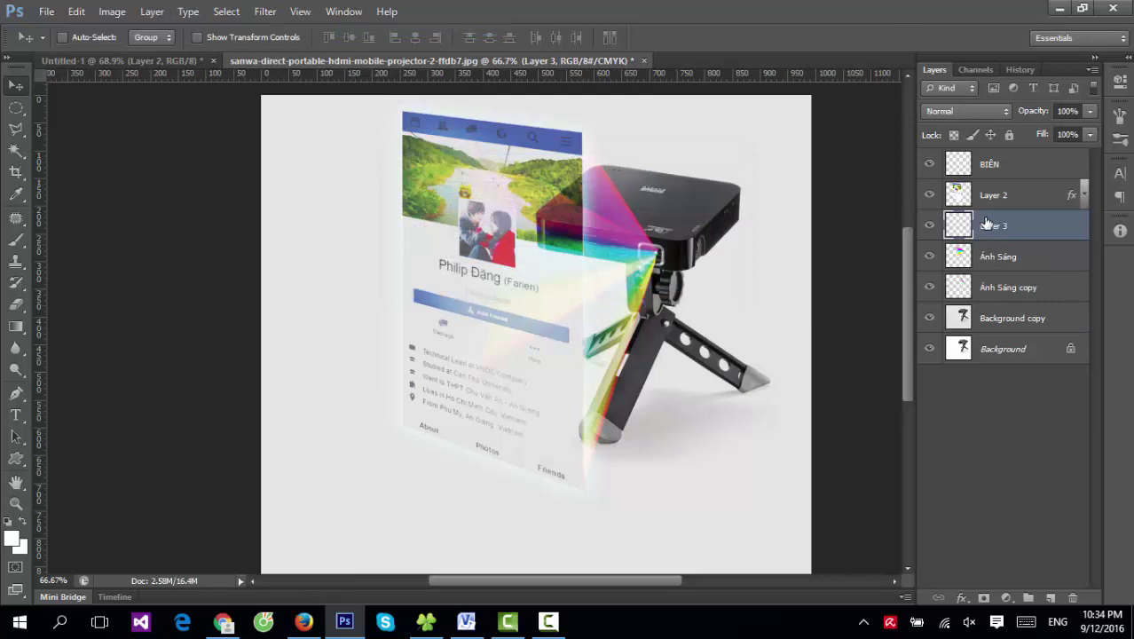
{"action": "double_click", "coordinate": [1002, 227]}
{"action": "type", "text": "L"}
{"action": "type", "text": "G"}
{"action": "key", "text": "Return"}
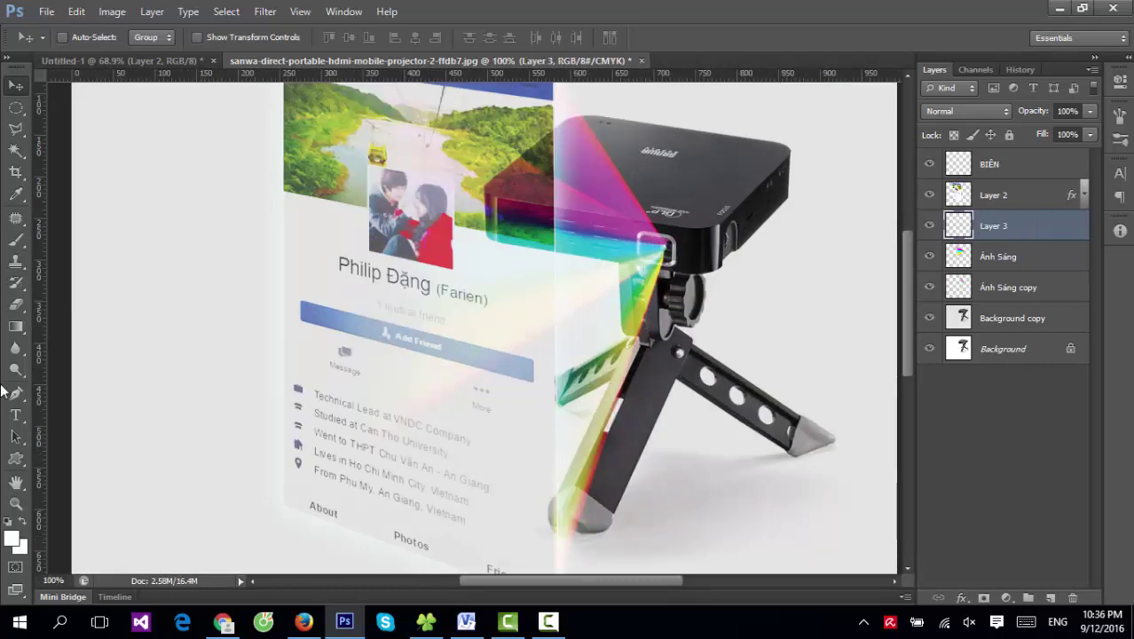
Step: Fill the new layer with solid black using the Paint Bucket
{"action": "left_click", "coordinate": [76, 339]}
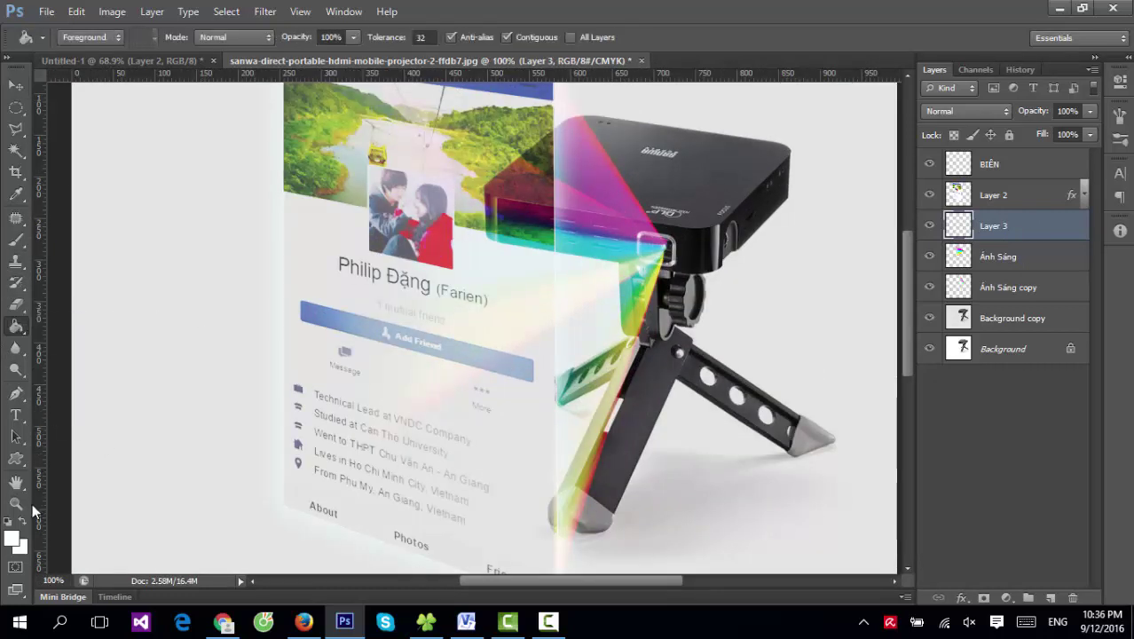
{"action": "left_click", "coordinate": [12, 537]}
{"action": "type", "text": "0"}
{"action": "key", "text": "Return"}
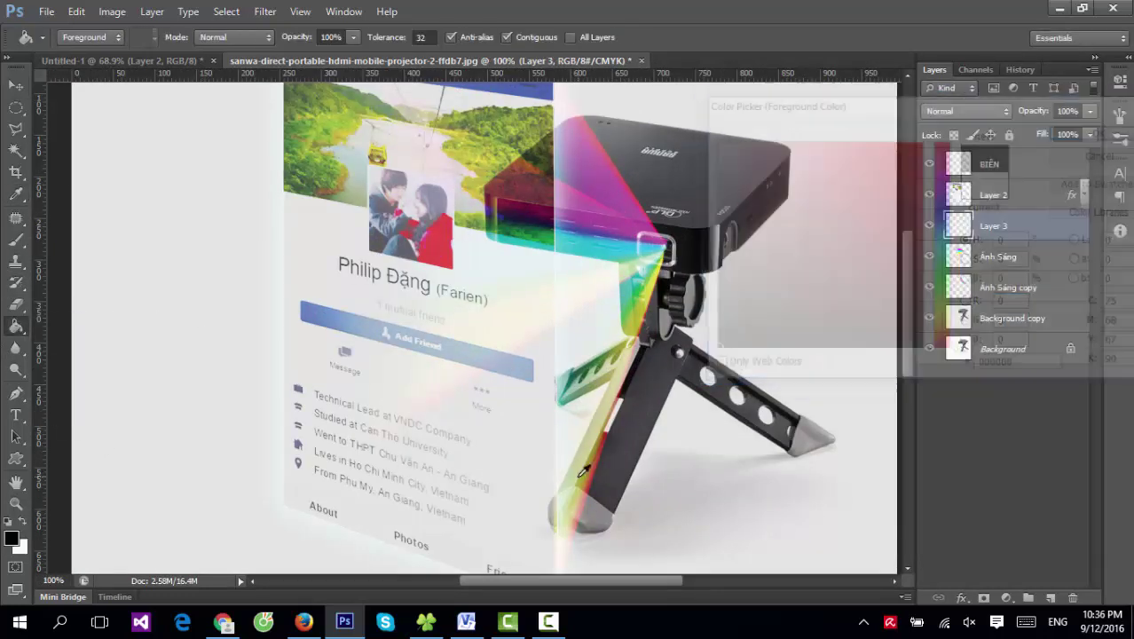
{"action": "left_click", "coordinate": [659, 400]}
{"action": "left_click", "coordinate": [16, 86]}
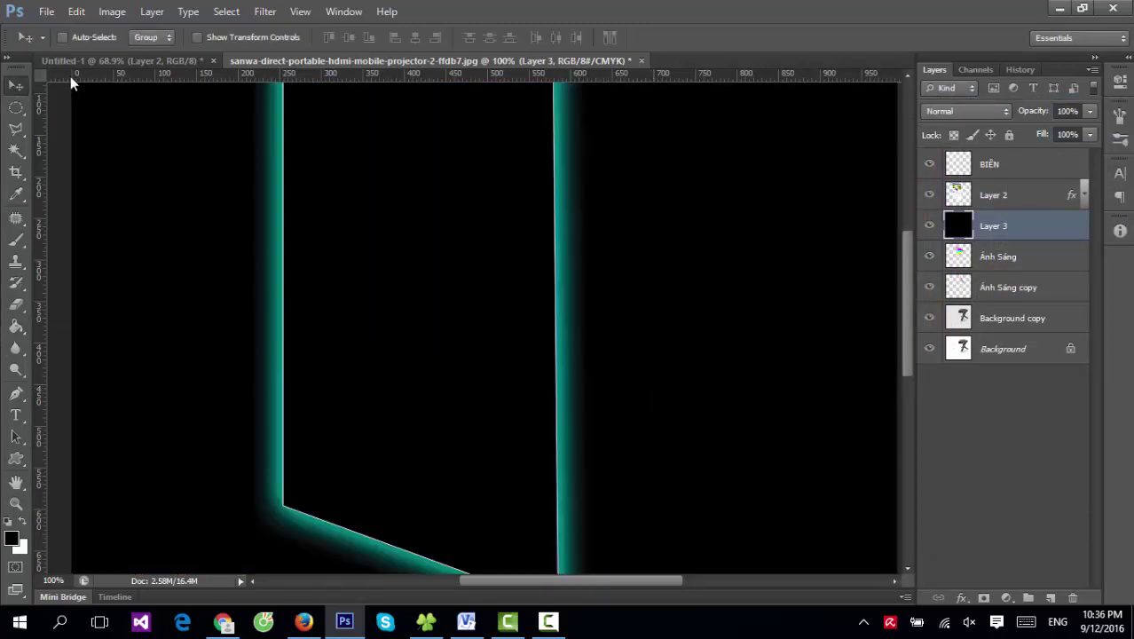
Step: Render a 105mm Prime lens flare at 80% brightness on the black layer
{"action": "left_click", "coordinate": [269, 12]}
{"action": "mouse_move", "coordinate": [280, 242]}
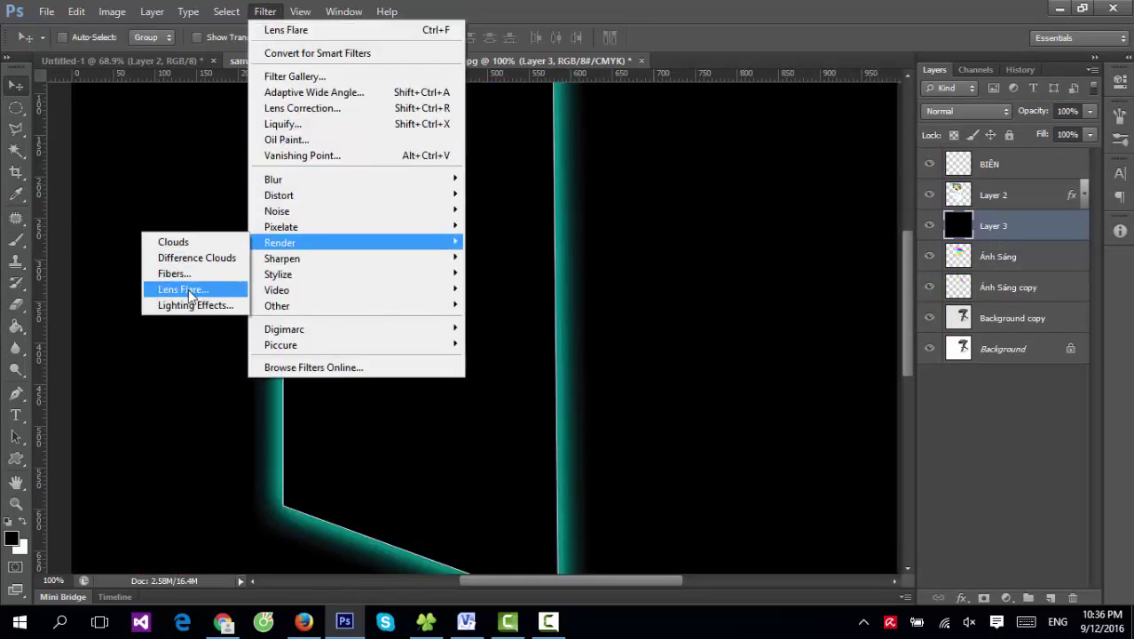
{"action": "left_click", "coordinate": [191, 290]}
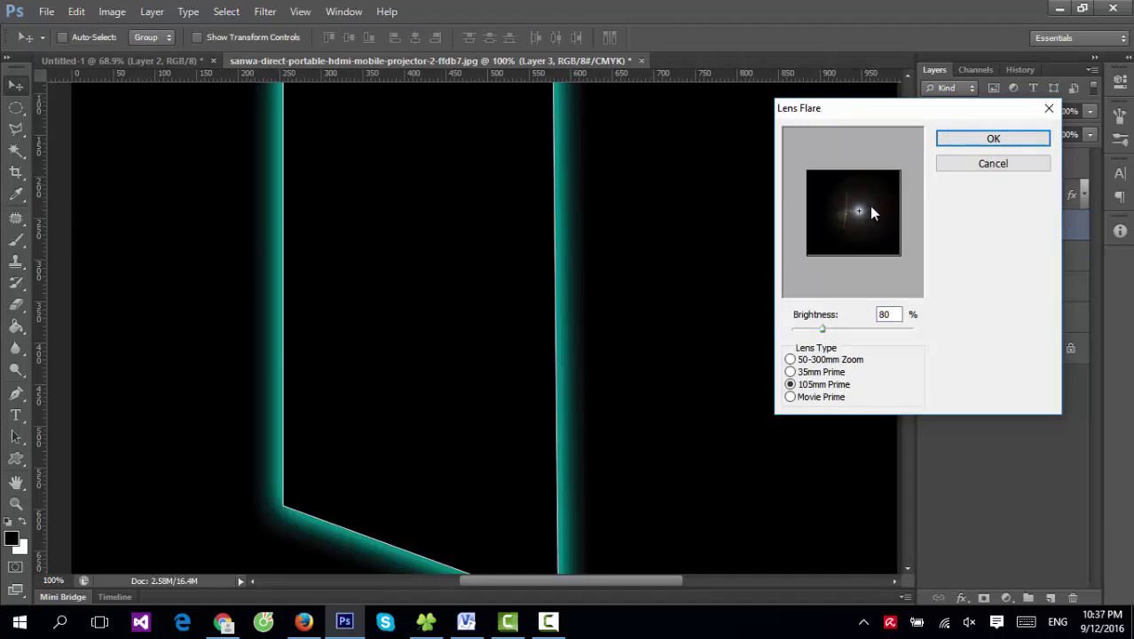
{"action": "left_click_drag", "start_coordinate": [873, 204], "coordinate": [870, 208]}
{"action": "left_click", "coordinate": [993, 140]}
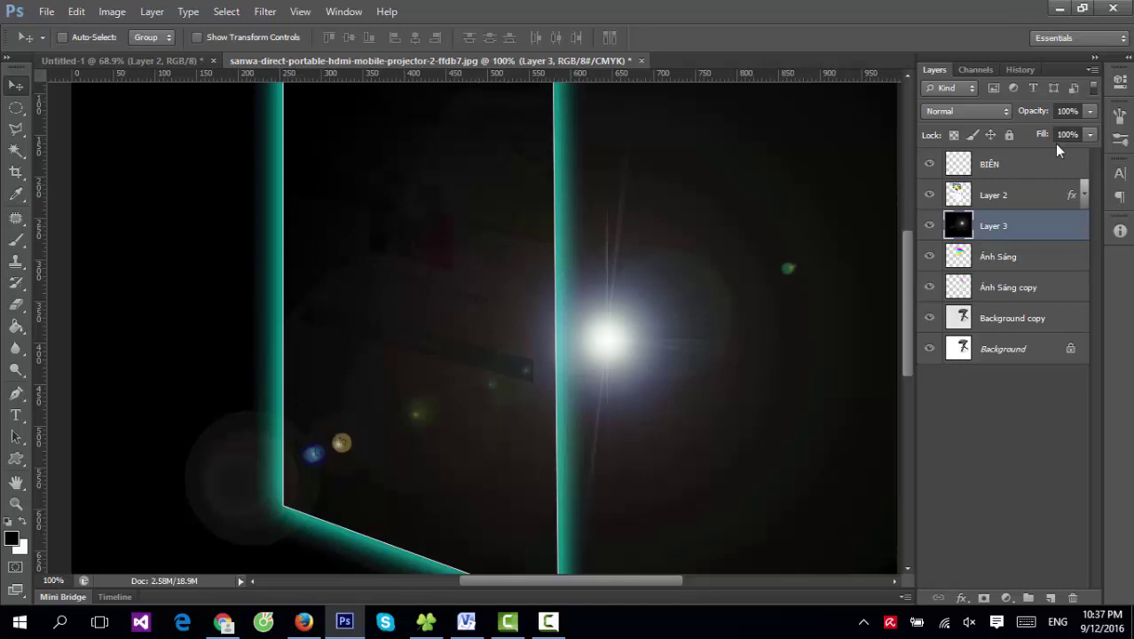
Step: Try Screen and Overlay blending, then set the flare layer to Lighten
{"action": "left_click", "coordinate": [971, 110]}
{"action": "left_click", "coordinate": [962, 255]}
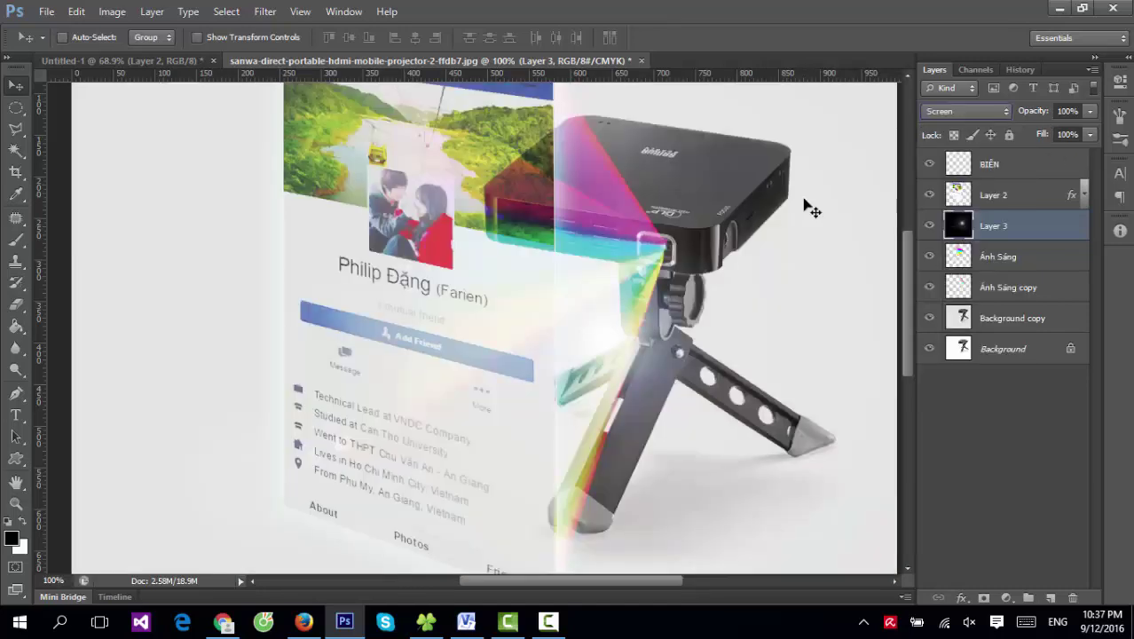
{"action": "left_click", "coordinate": [956, 116]}
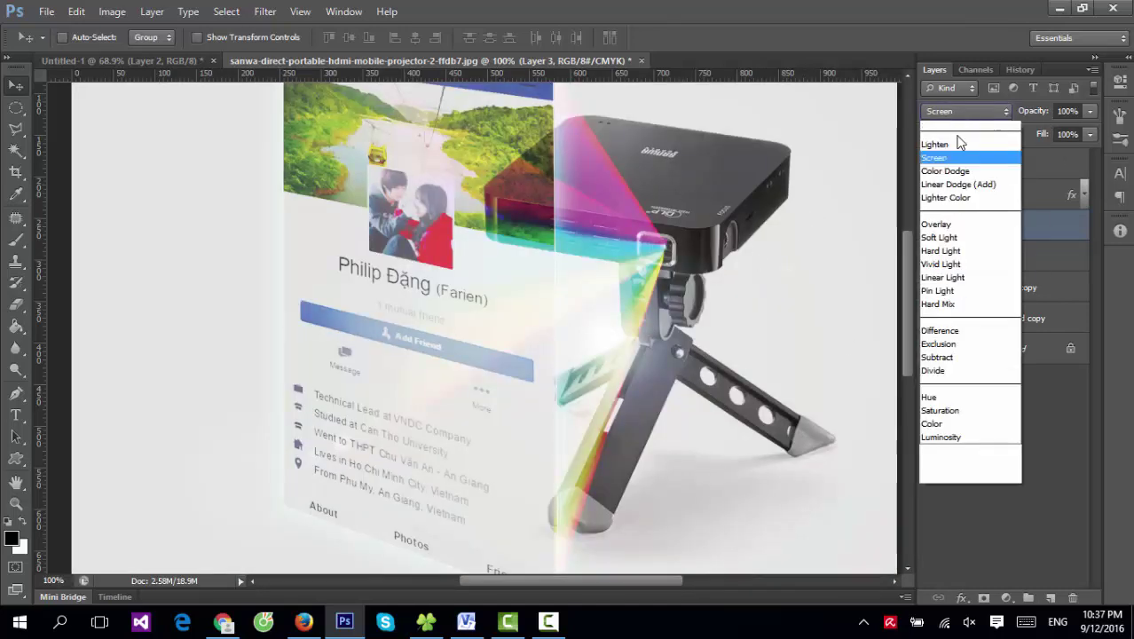
{"action": "left_click", "coordinate": [938, 328]}
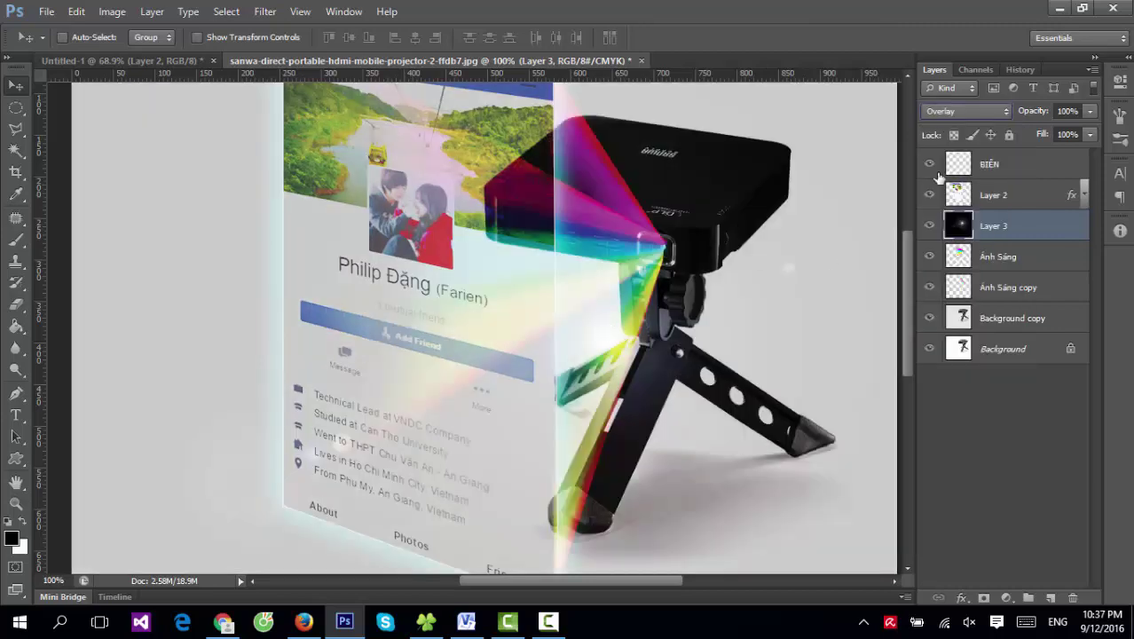
{"action": "left_click", "coordinate": [954, 110]}
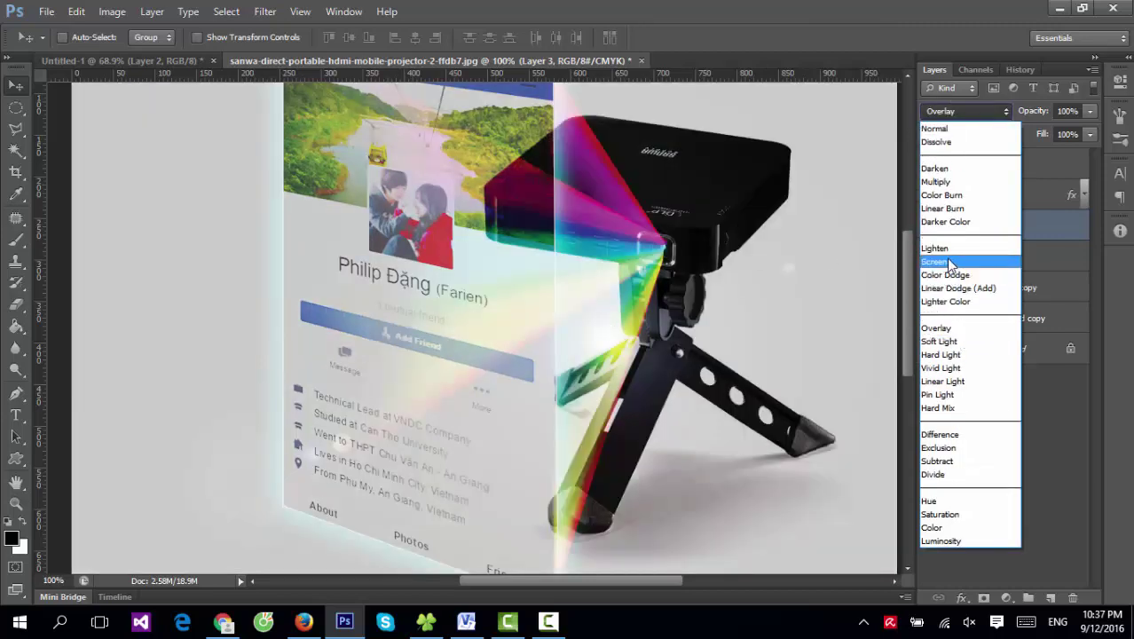
{"action": "key", "text": "Escape"}
{"action": "key", "text": "alt+shift+g"}
Step: Move and scale the flare glow down onto the projector lens
{"action": "mouse_move", "coordinate": [602, 332]}
{"action": "left_mouse_down"}
{"action": "mouse_move", "coordinate": [827, 240]}
{"action": "mouse_move", "coordinate": [747, 237]}
{"action": "left_mouse_up"}
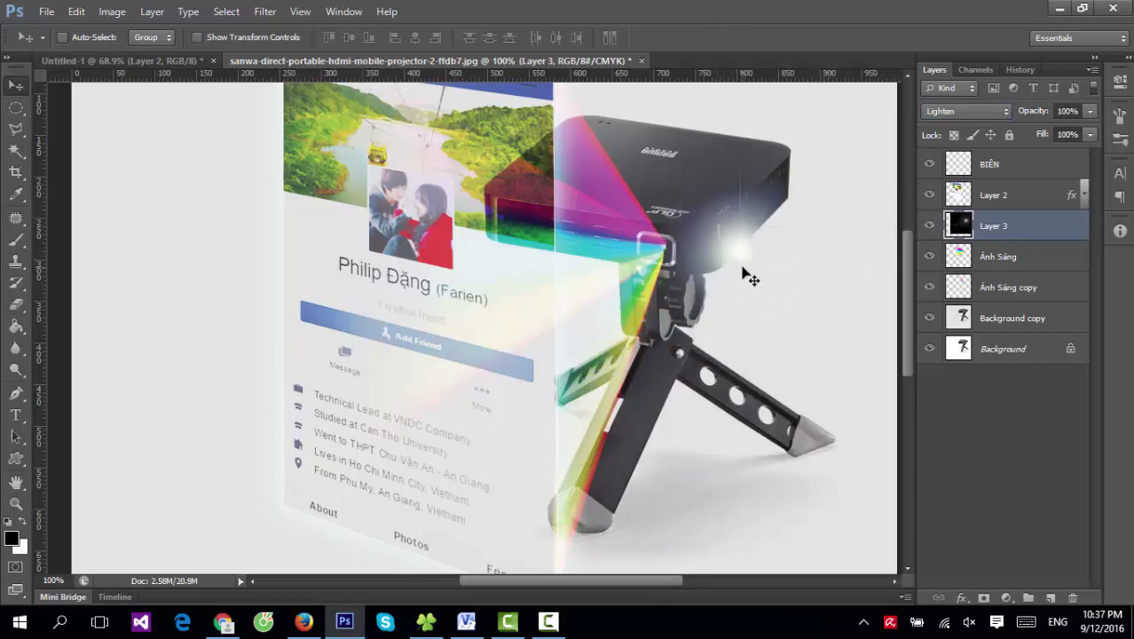
{"action": "key", "text": "ctrl+t"}
{"action": "left_click_drag", "start_coordinate": [422, 197], "coordinate": [451, 273]}
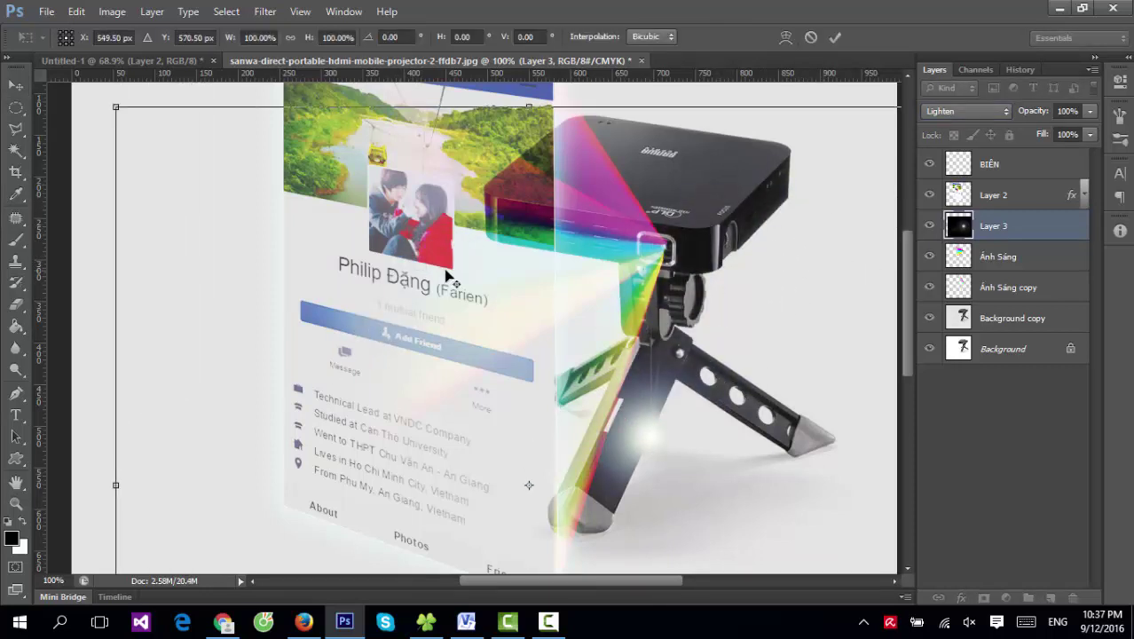
{"action": "key", "text": "ctrl+0"}
{"action": "left_click_drag", "start_coordinate": [645, 265], "coordinate": [640, 219]}
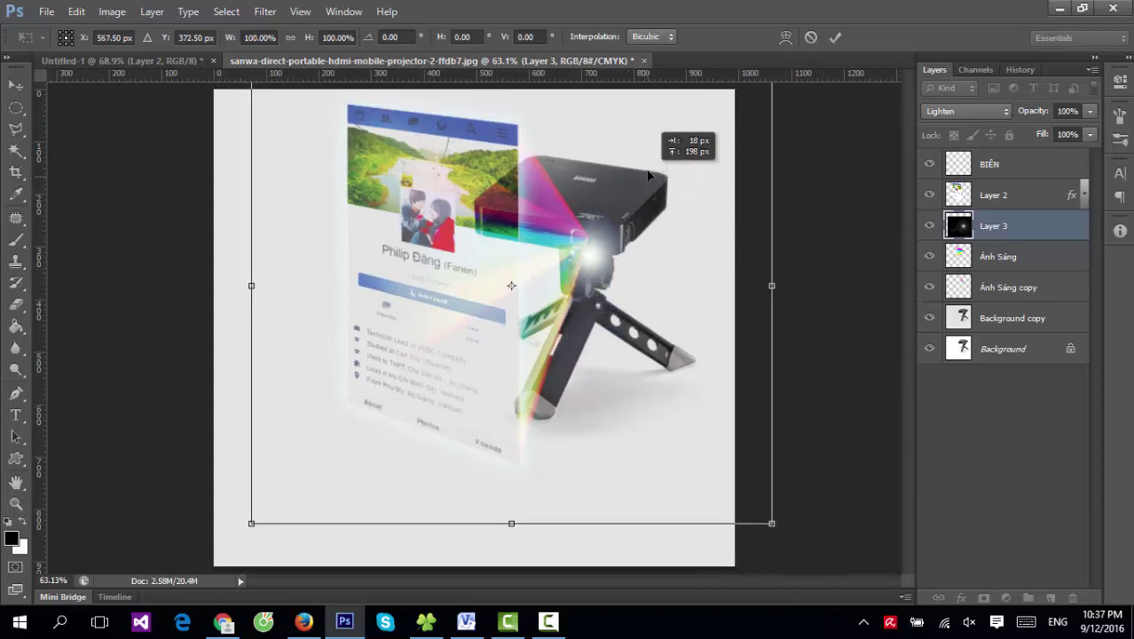
{"action": "left_click_drag", "start_coordinate": [753, 108], "coordinate": [660, 190]}
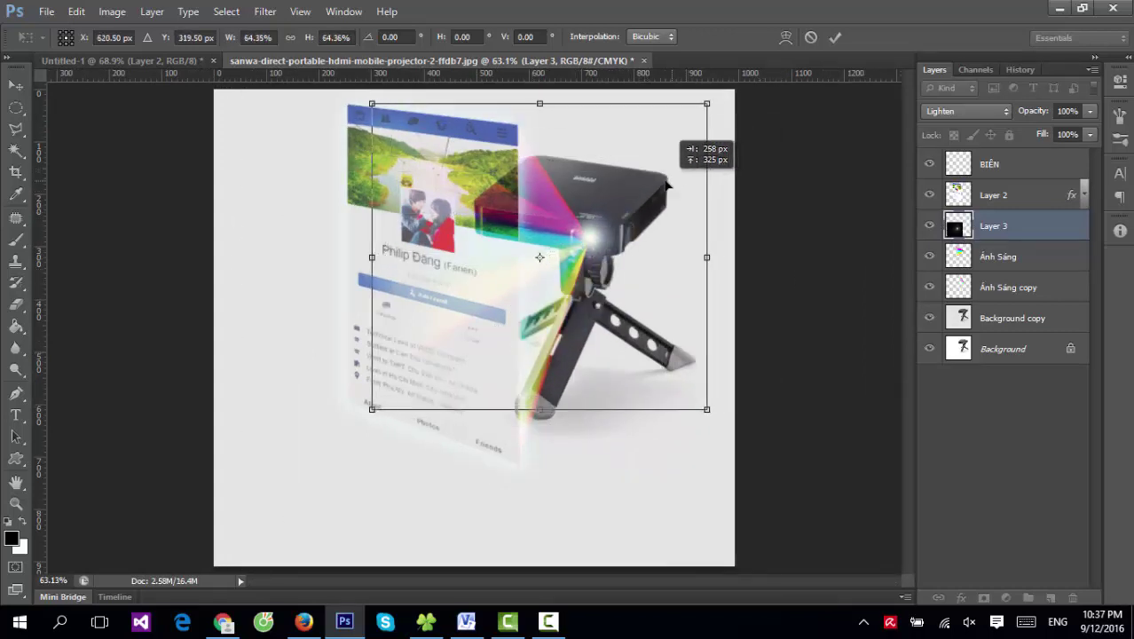
{"action": "key", "text": "Return"}
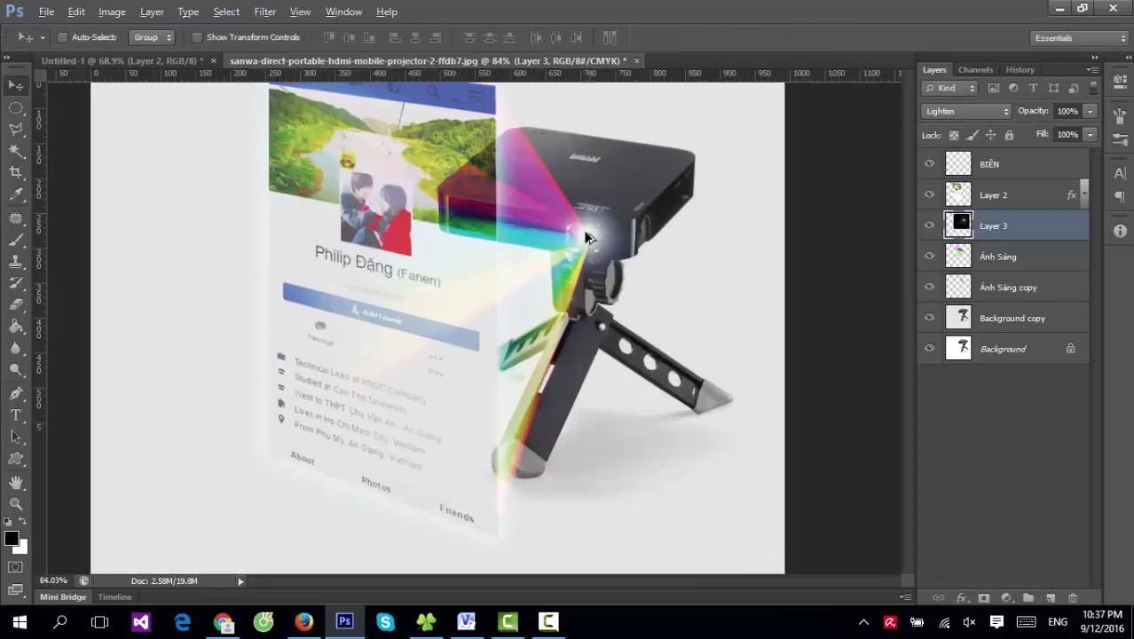
Step: Move Layer 3 below Ánh Sáng copy and nudge the glow onto the lens
{"action": "scroll", "coordinate": [612, 255], "scroll_direction": "up", "scroll_amount": 4}
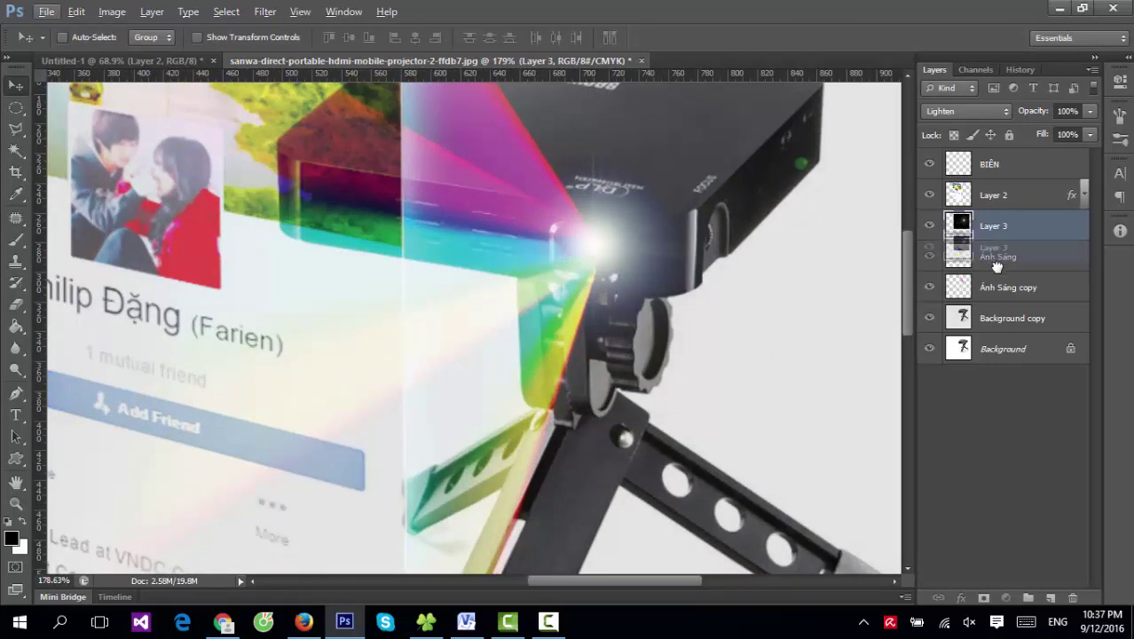
{"action": "left_click_drag", "start_coordinate": [999, 243], "coordinate": [994, 302]}
{"action": "left_click_drag", "start_coordinate": [611, 258], "coordinate": [601, 255]}
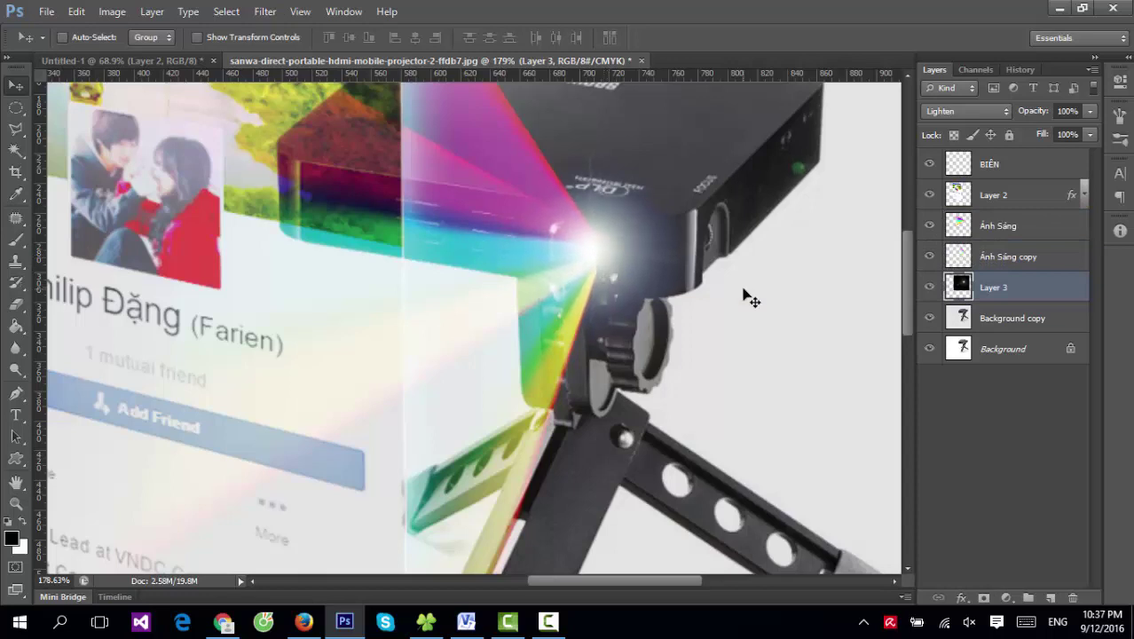
{"action": "key", "text": "Right"}
{"action": "key", "text": "ctrl+0"}
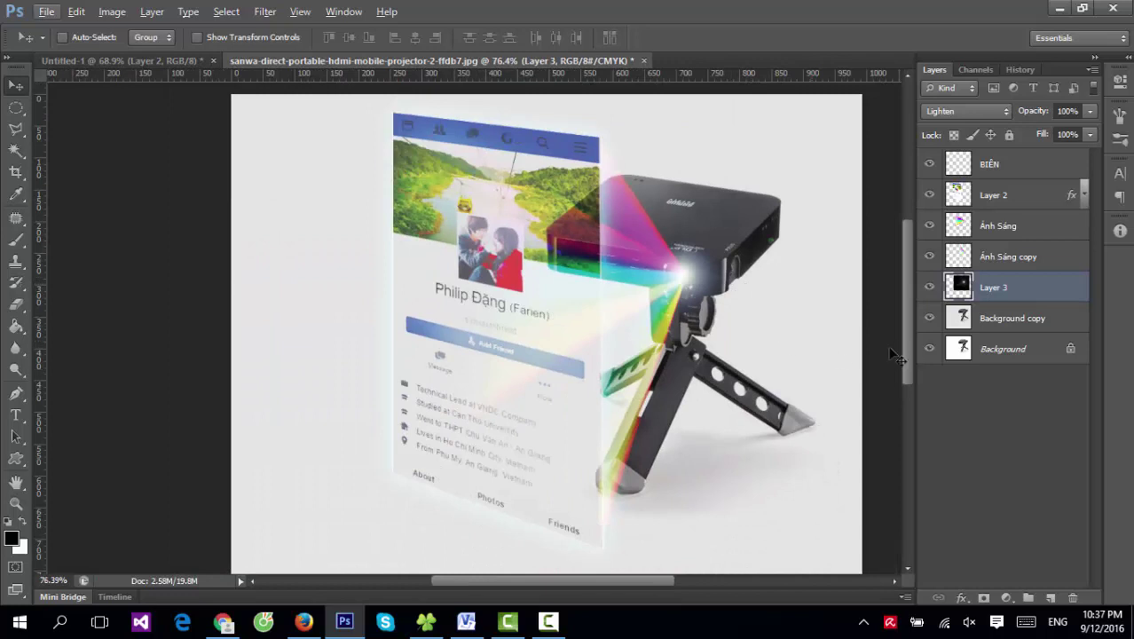
Step: Set the flare layer's opacity to 90% after trying 50, 70 and 80%
{"action": "left_click", "coordinate": [1066, 111]}
{"action": "type", "text": "50"}
{"action": "key", "text": "Return"}
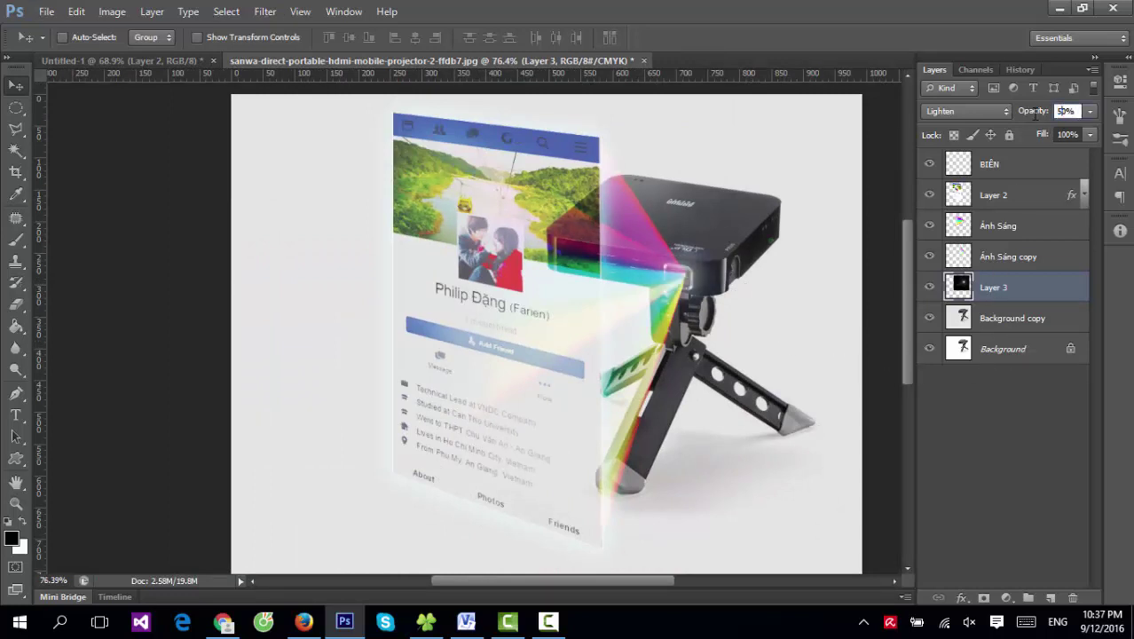
{"action": "type", "text": "70"}
{"action": "key", "text": "Return"}
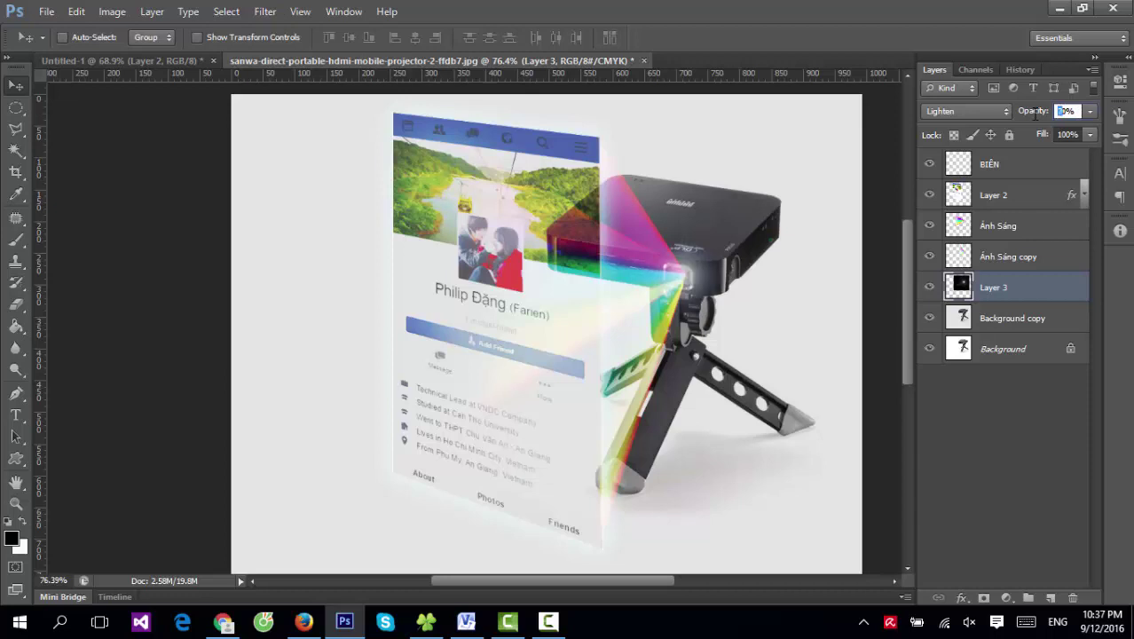
{"action": "type", "text": "80"}
{"action": "key", "text": "Return"}
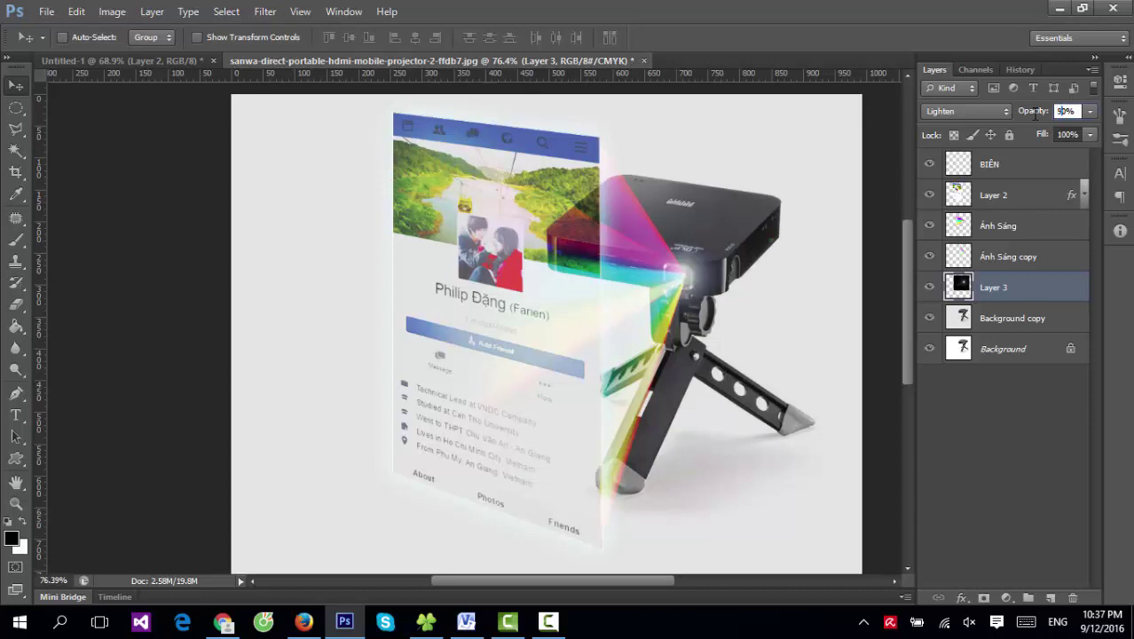
{"action": "key", "text": "Return"}
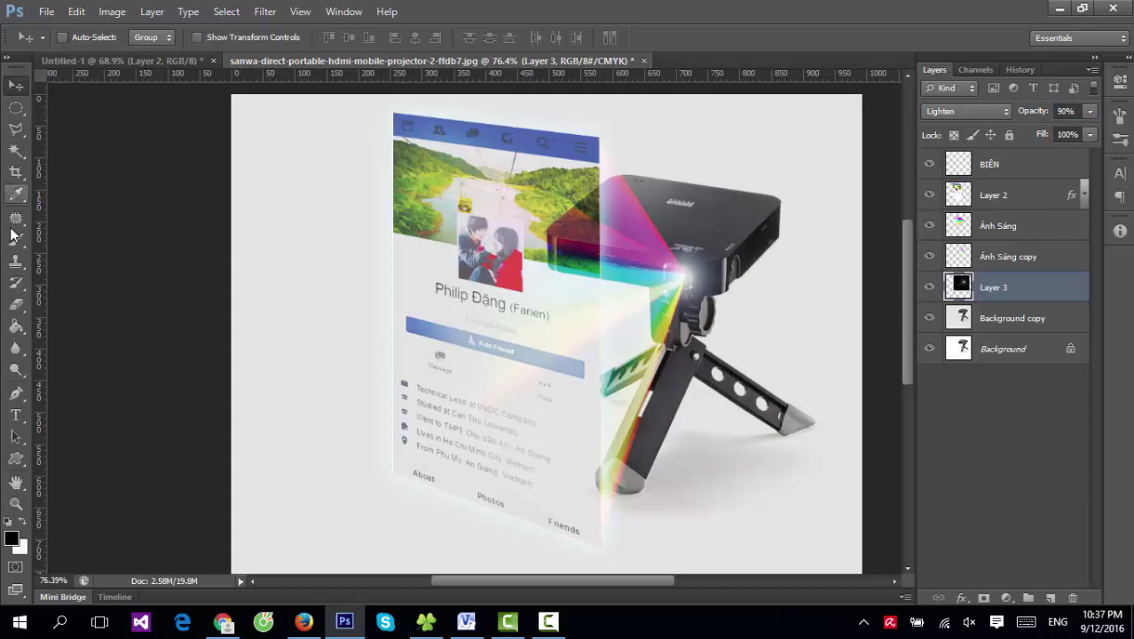
{"action": "left_click", "coordinate": [995, 232]}
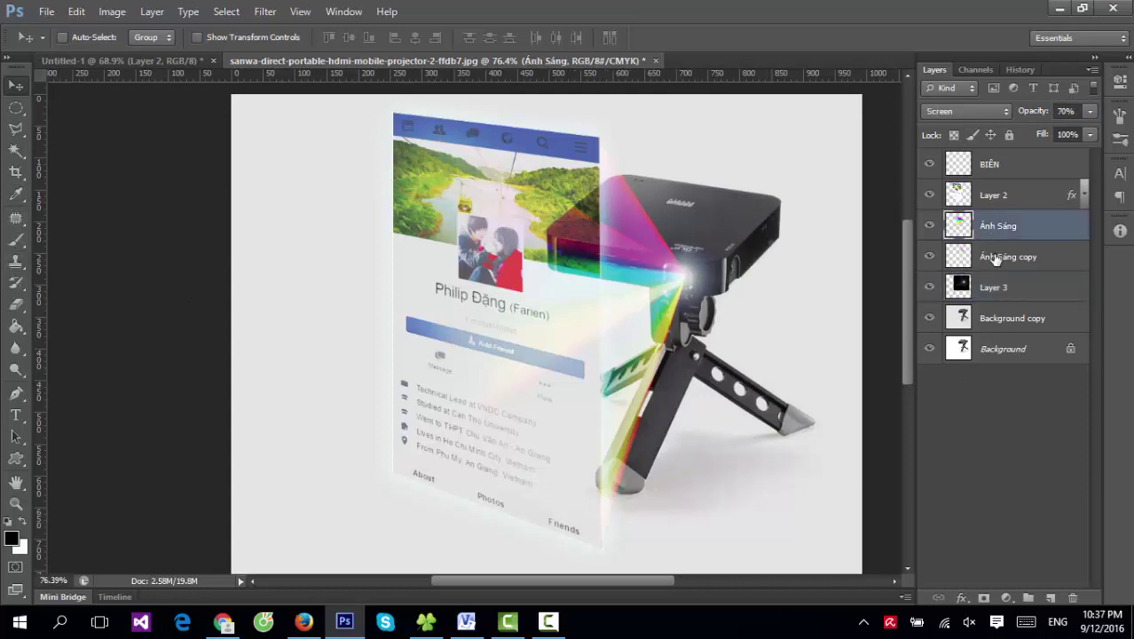
{"action": "left_click", "coordinate": [994, 259], "text": "shift"}
{"action": "key", "text": "ctrl+e"}
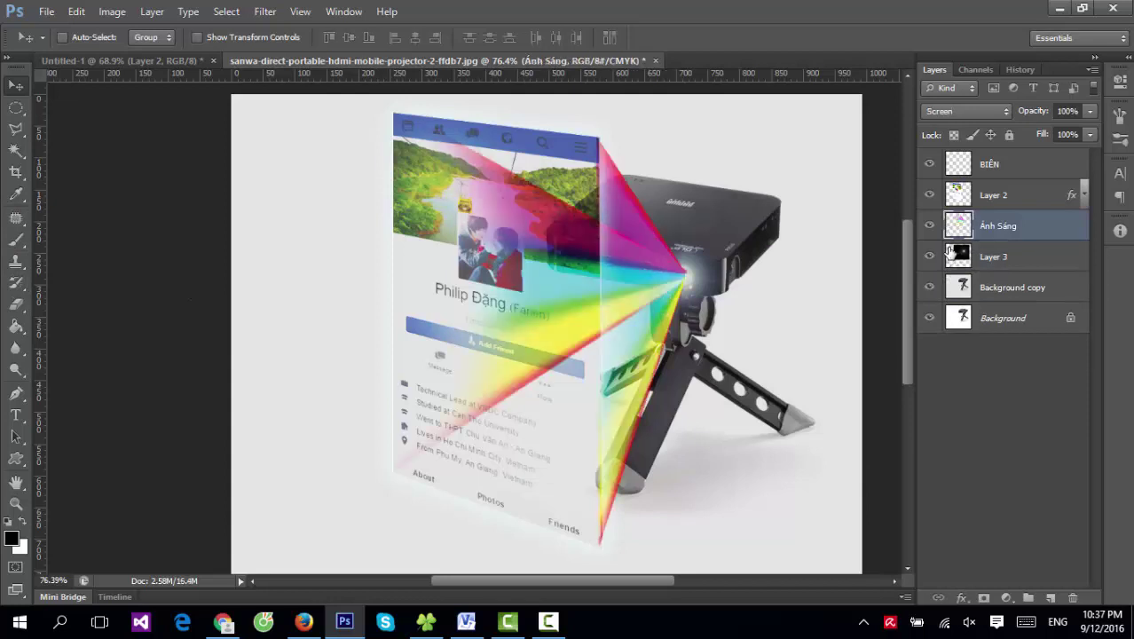
{"action": "key", "text": "ctrl+z"}
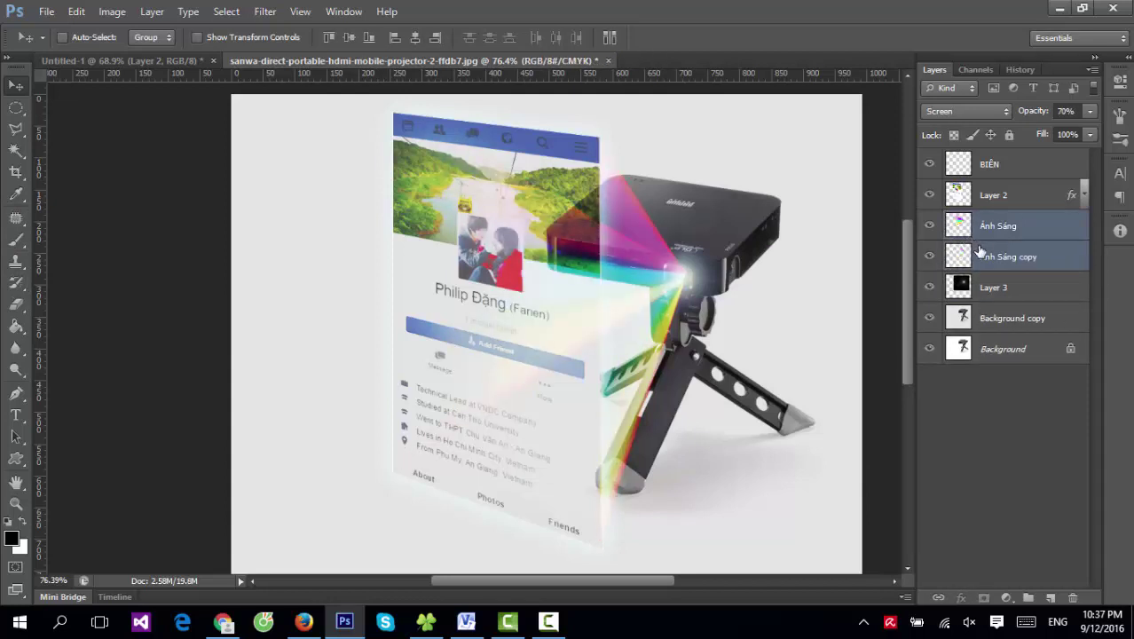
{"action": "left_click", "coordinate": [16, 107]}
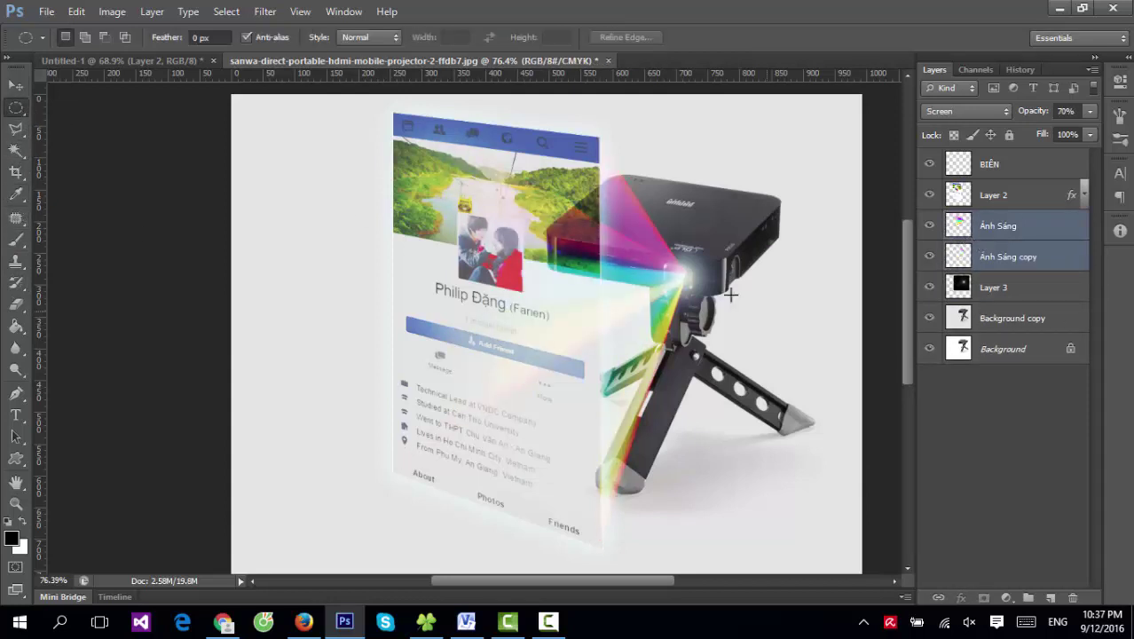
{"action": "left_click_drag", "start_coordinate": [683, 241], "coordinate": [739, 282]}
{"action": "left_click_drag", "start_coordinate": [740, 282], "coordinate": [738, 289]}
{"action": "key", "text": "q"}
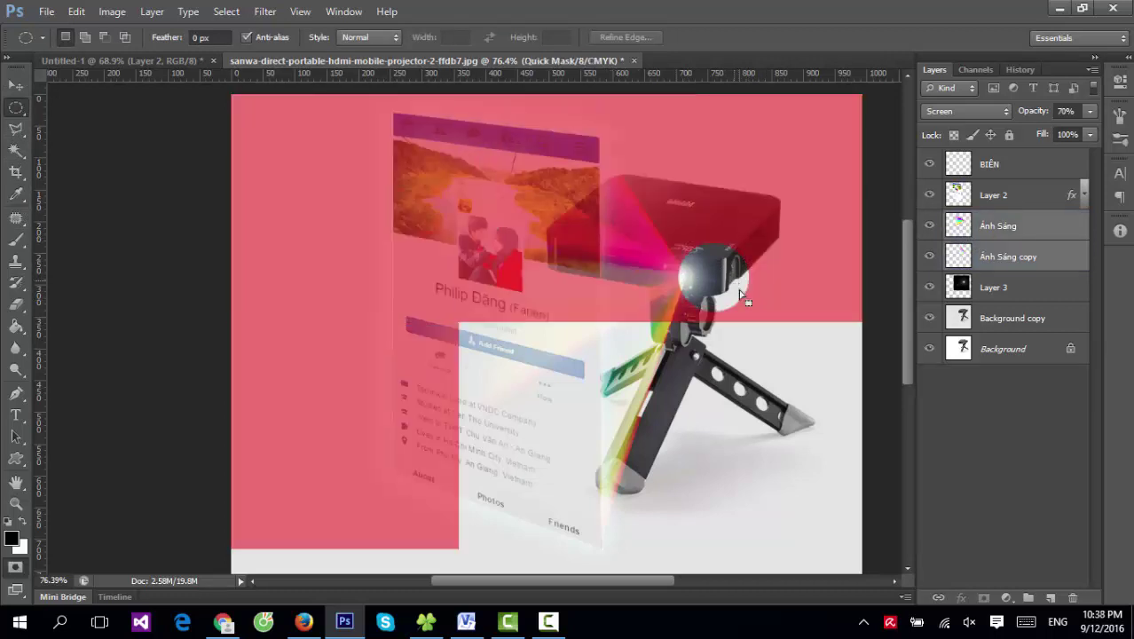
{"action": "left_click", "coordinate": [265, 12]}
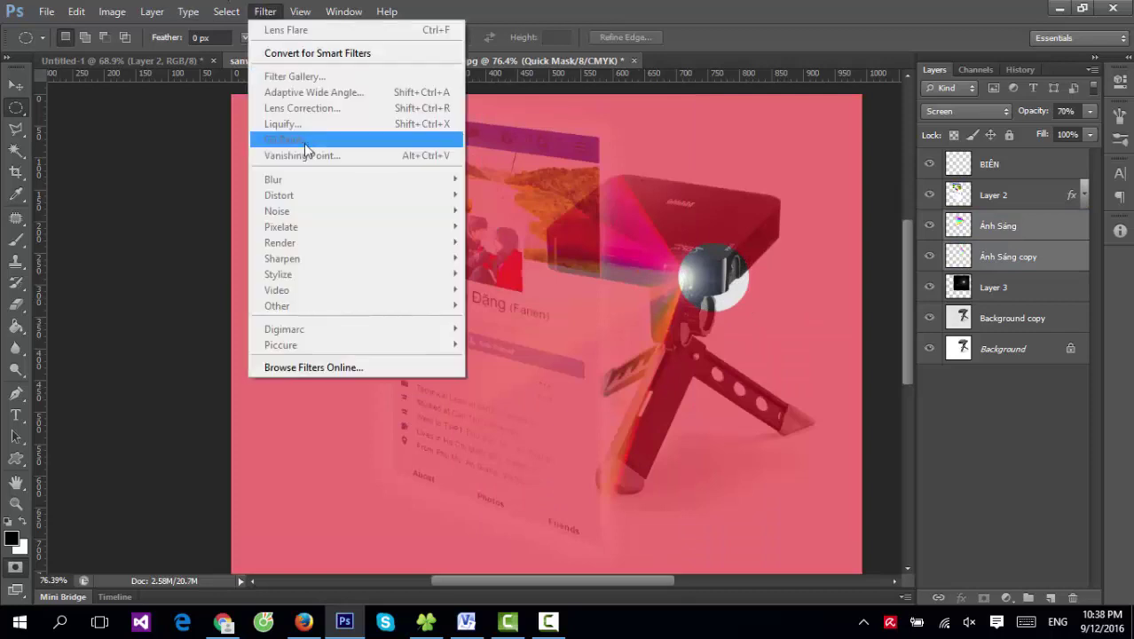
{"action": "left_click", "coordinate": [948, 247], "text": "ctrl"}
{"action": "left_click", "coordinate": [255, 11]}
{"action": "mouse_move", "coordinate": [272, 179]}
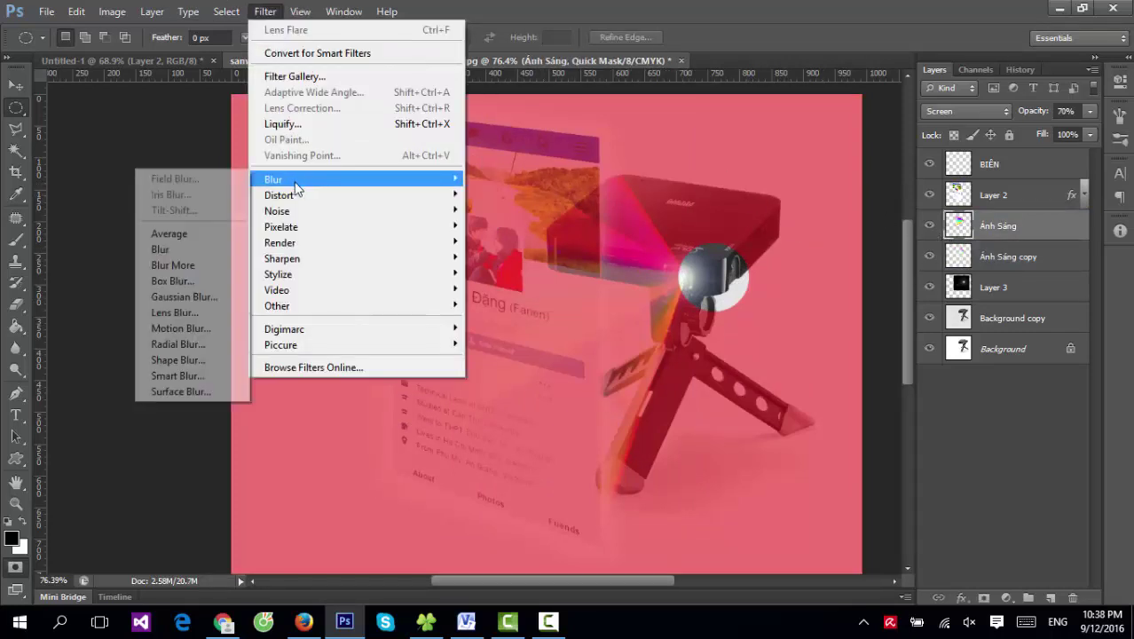
{"action": "left_click", "coordinate": [184, 298]}
{"action": "key", "text": "Return"}
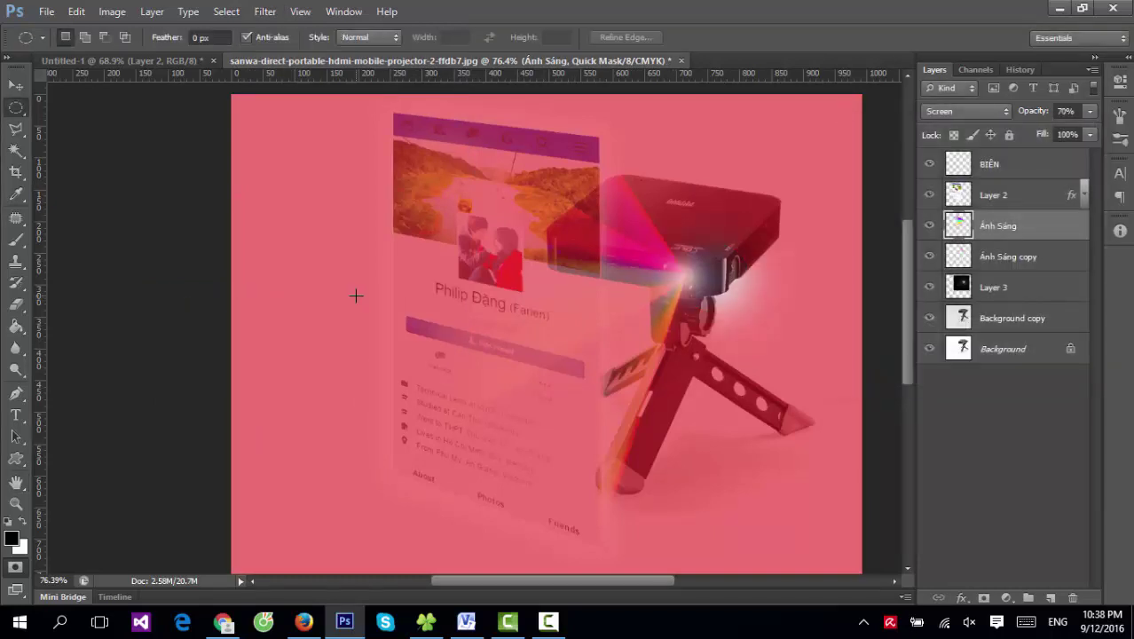
{"action": "key", "text": "q"}
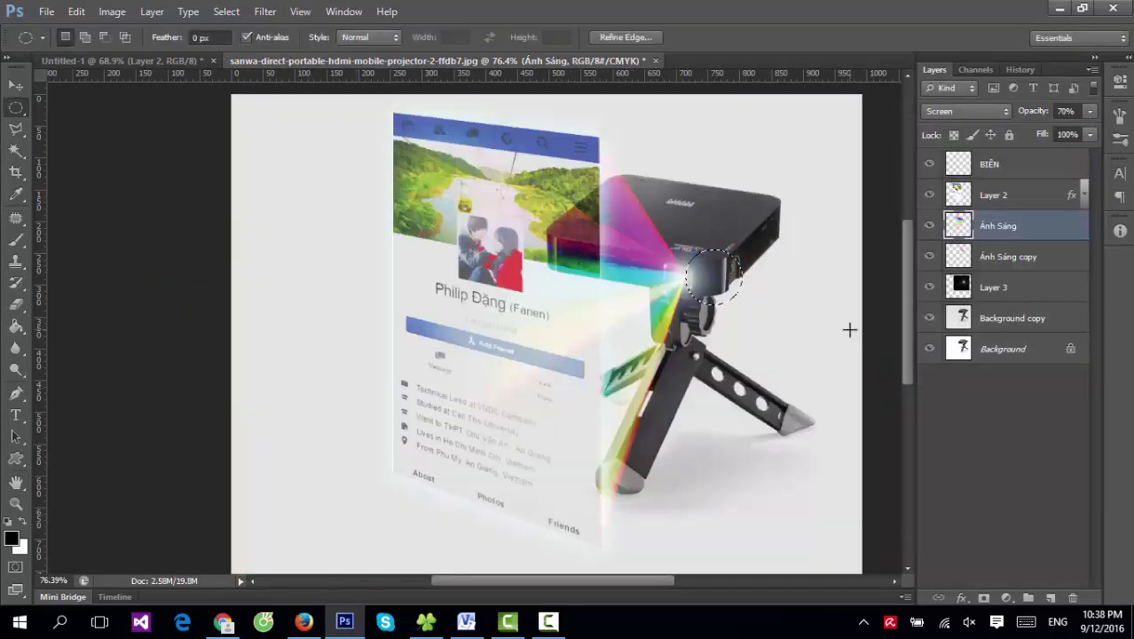
{"action": "left_click", "coordinate": [986, 258]}
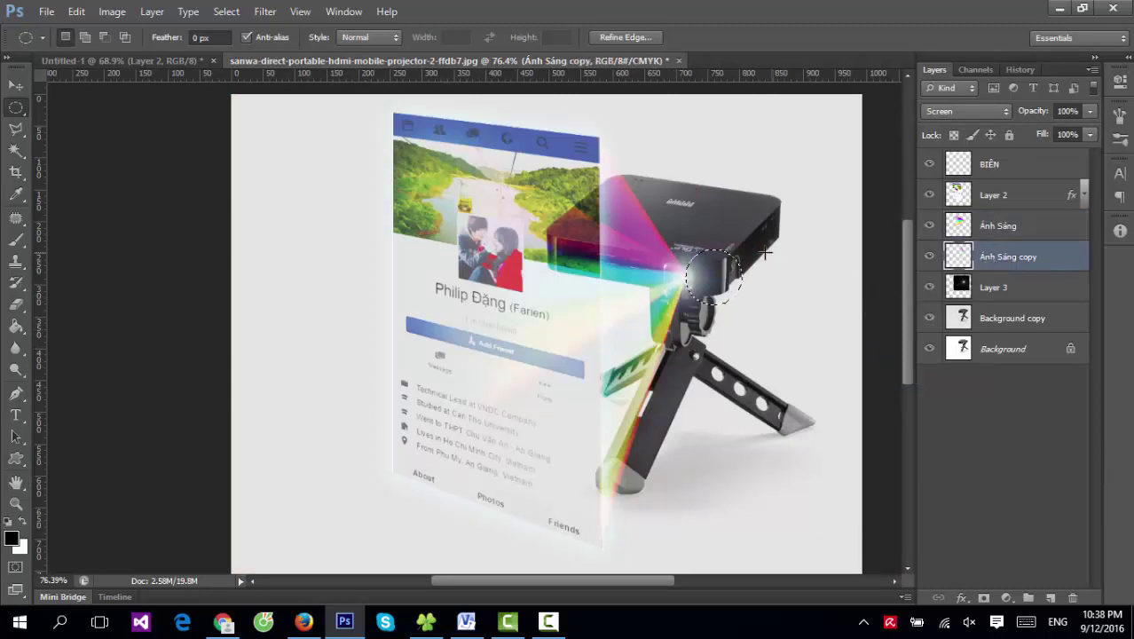
{"action": "left_click", "coordinate": [959, 234]}
{"action": "key", "text": "ctrl+d"}
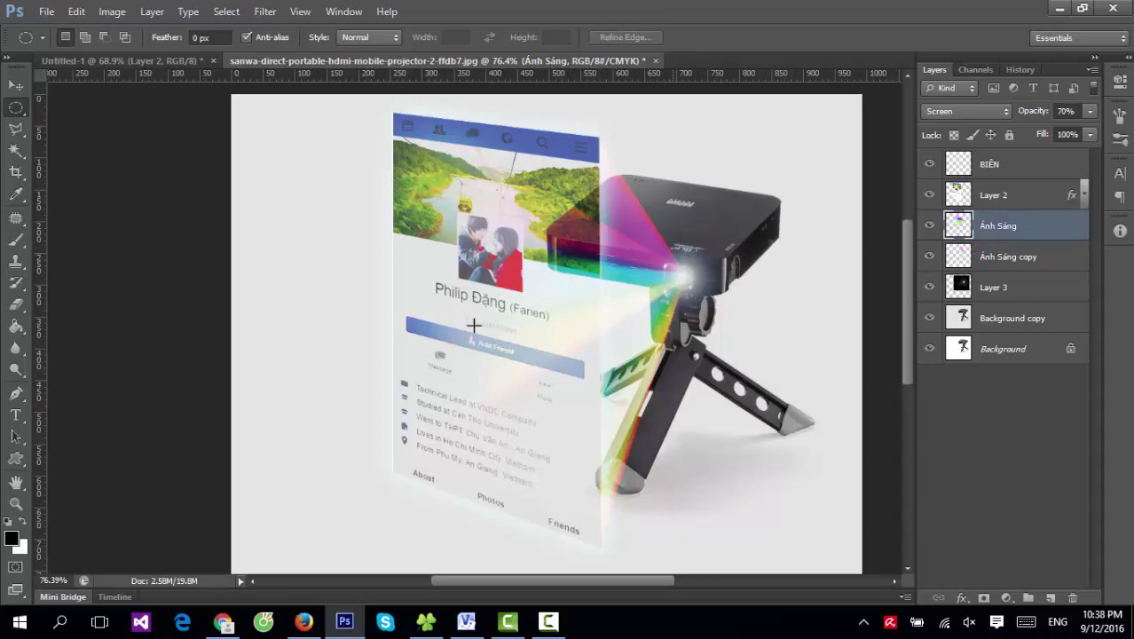
{"action": "left_click", "coordinate": [17, 86]}
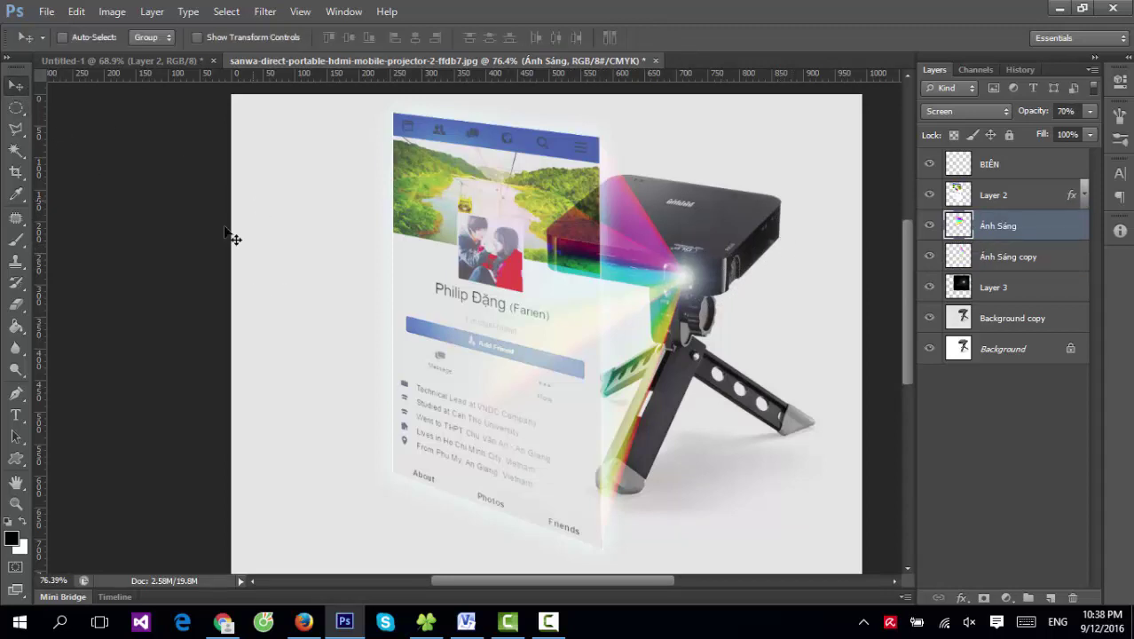
{"action": "left_click", "coordinate": [17, 503]}
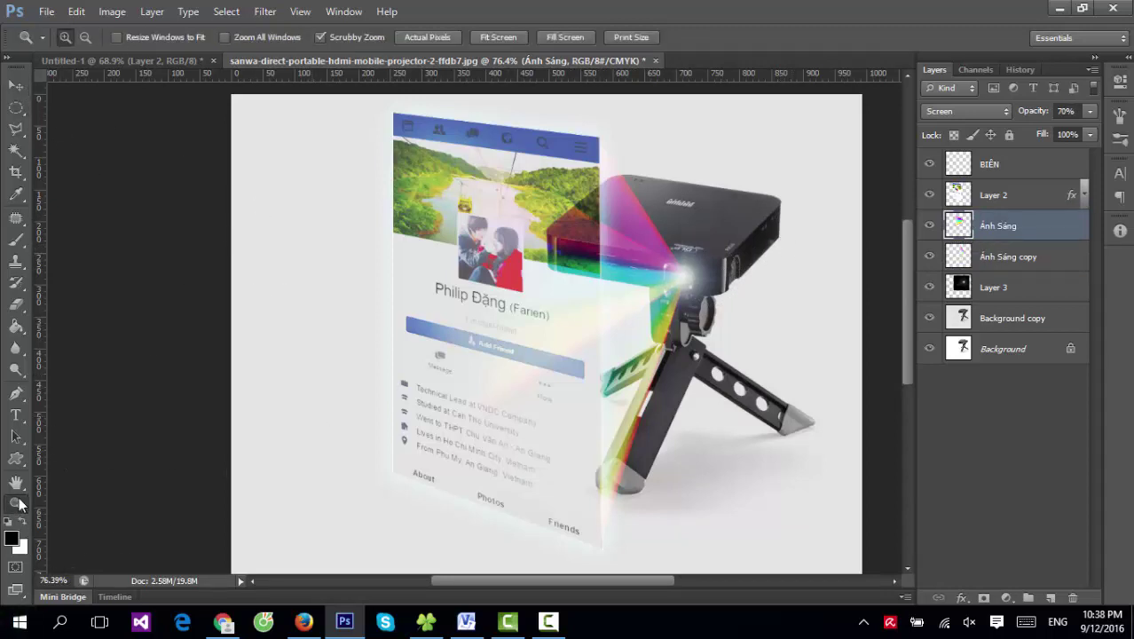
{"action": "left_click", "coordinate": [576, 265], "text": "alt"}
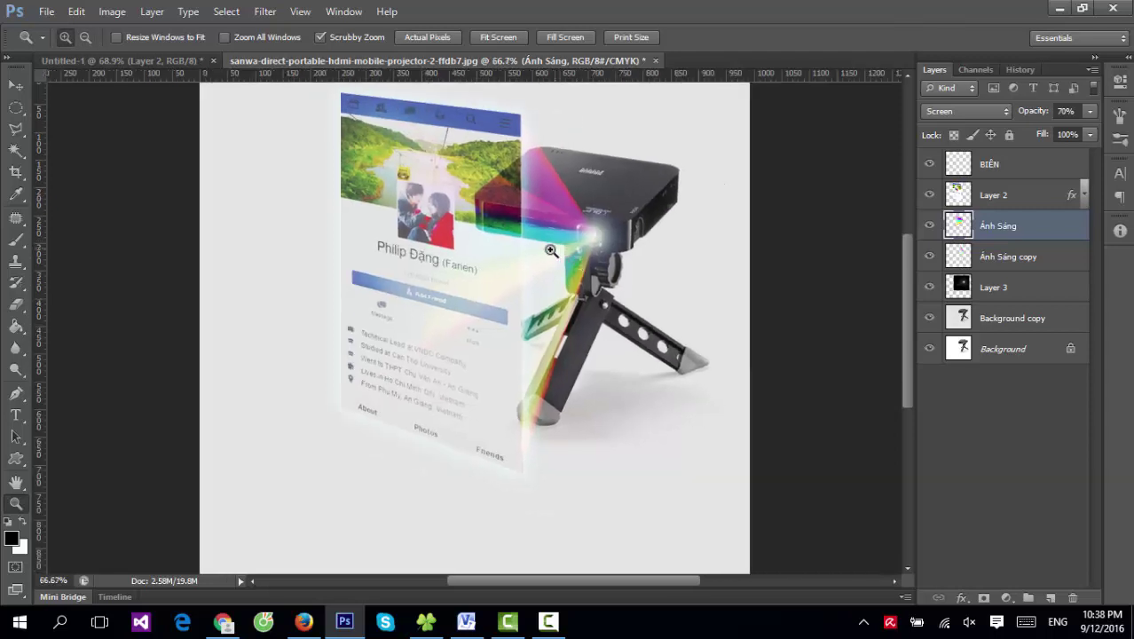
{"action": "left_click", "coordinate": [538, 245], "text": "alt"}
{"action": "left_click", "coordinate": [503, 235]}
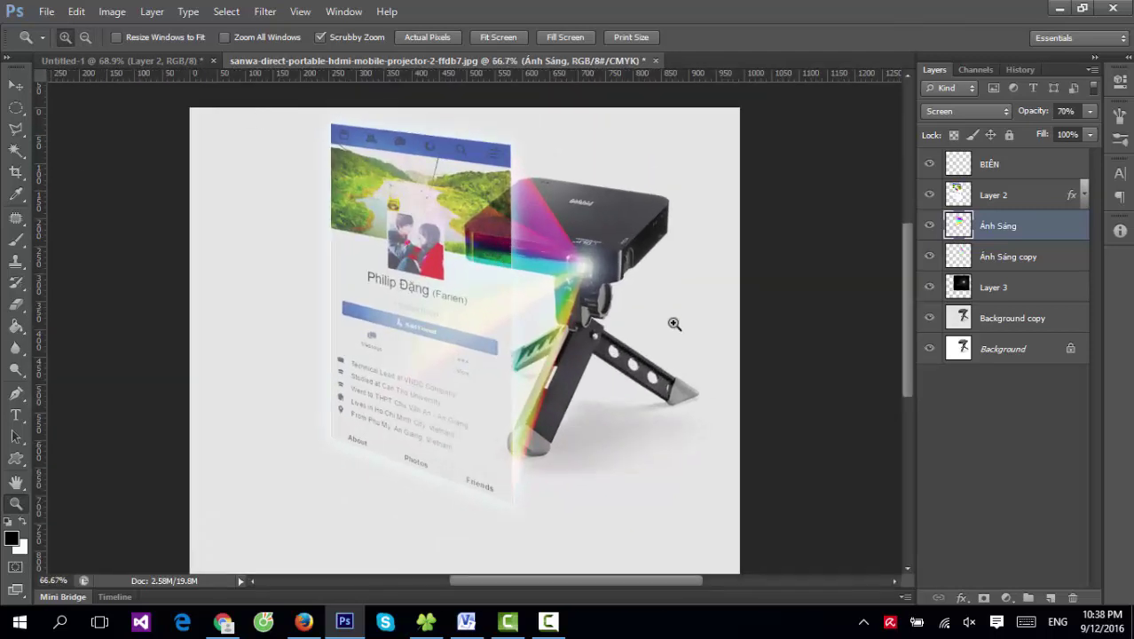
{"action": "left_click", "coordinate": [15, 86]}
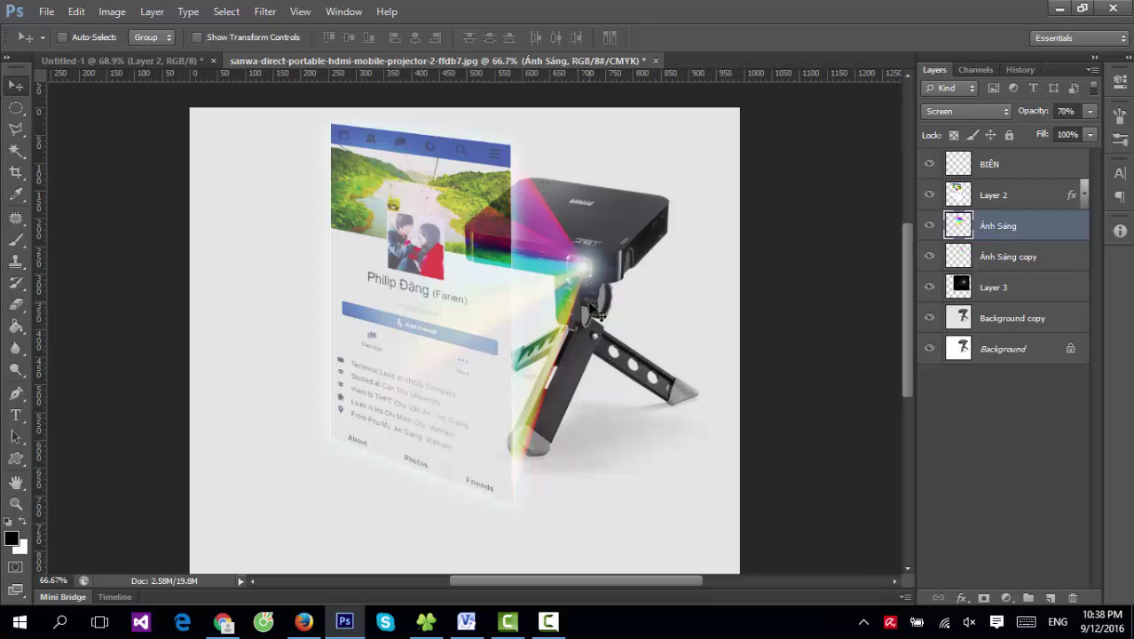
Step: Try flipping the Ánh Sáng layer vertically, then discard the transform
{"action": "key", "text": "ctrl+t"}
{"action": "right_click", "coordinate": [502, 278]}
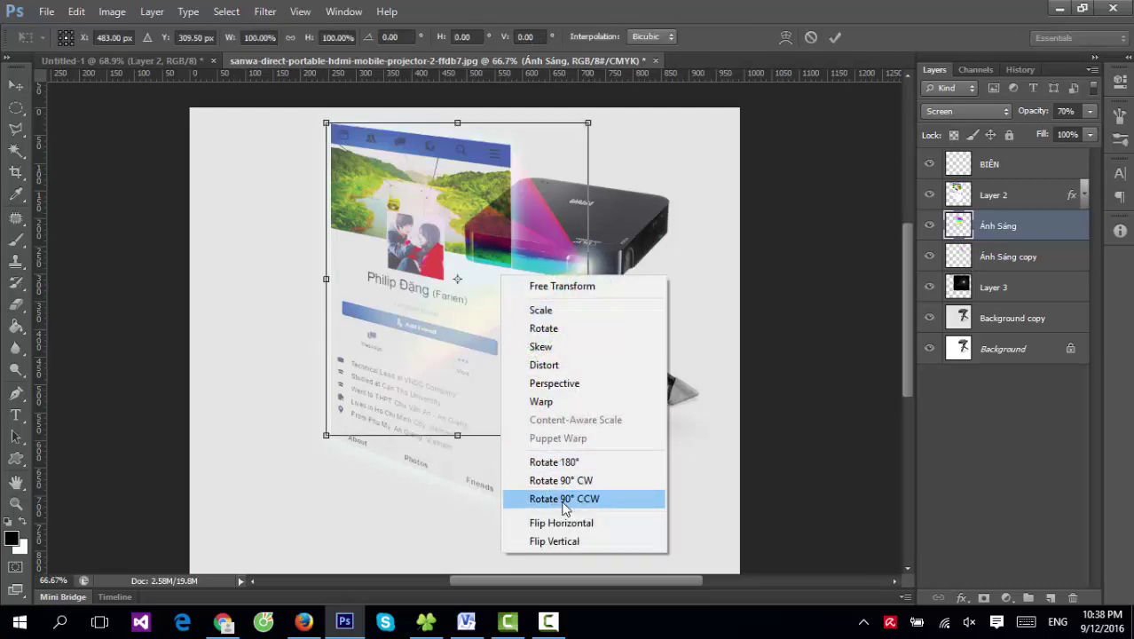
{"action": "left_click", "coordinate": [535, 540]}
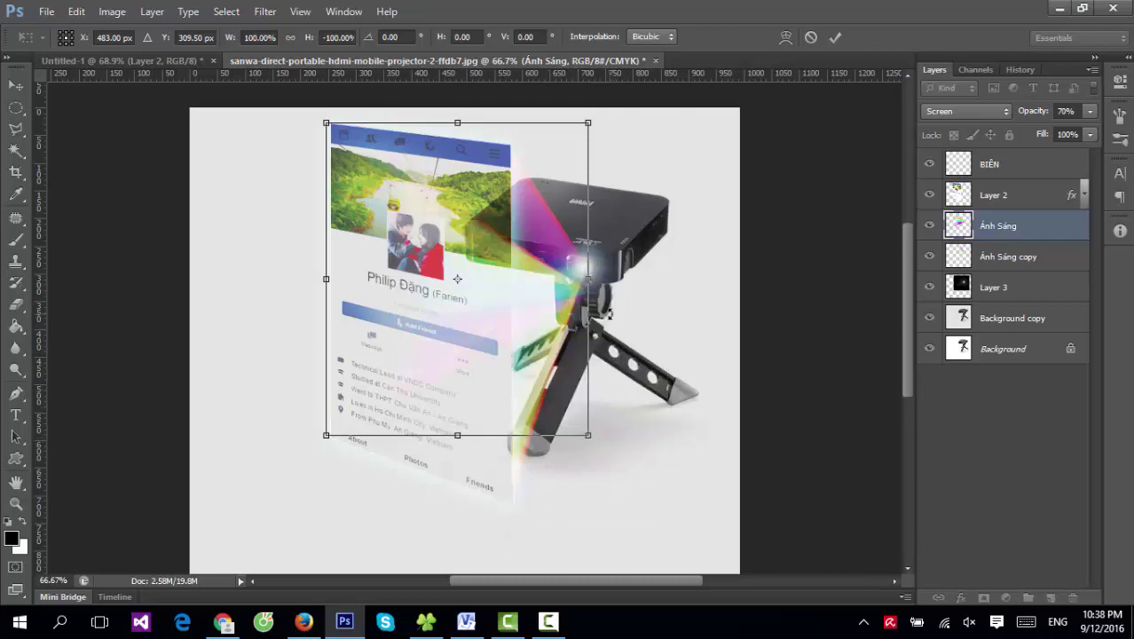
{"action": "key", "text": "Return"}
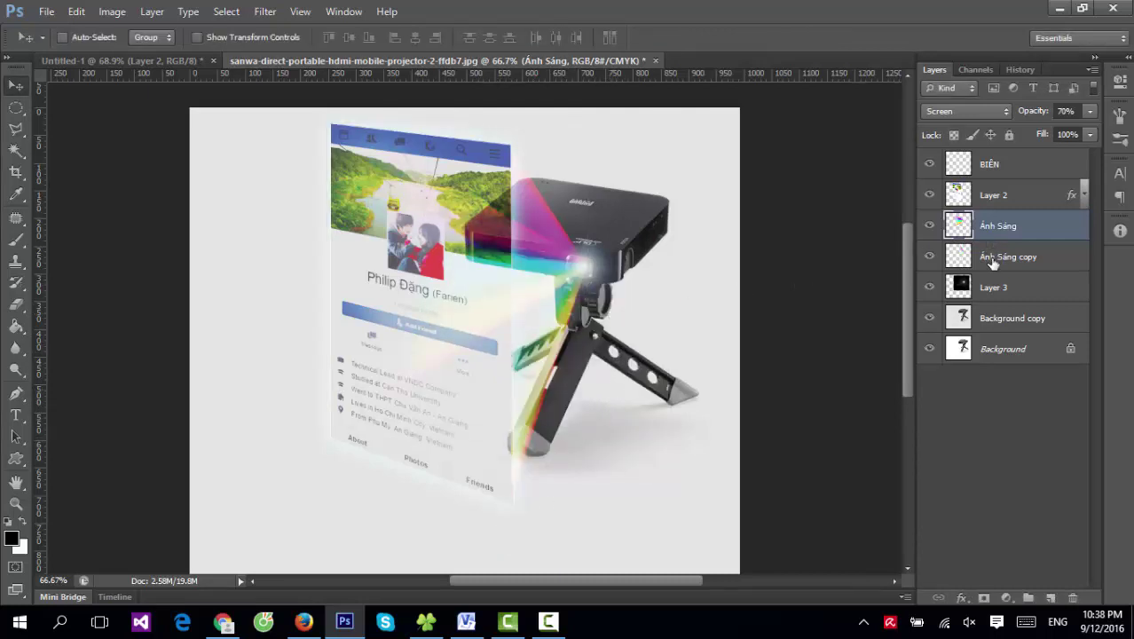
Step: Lower Layer 3's lens-glow opacity to 60%
{"action": "left_click", "coordinate": [989, 261], "text": "ctrl"}
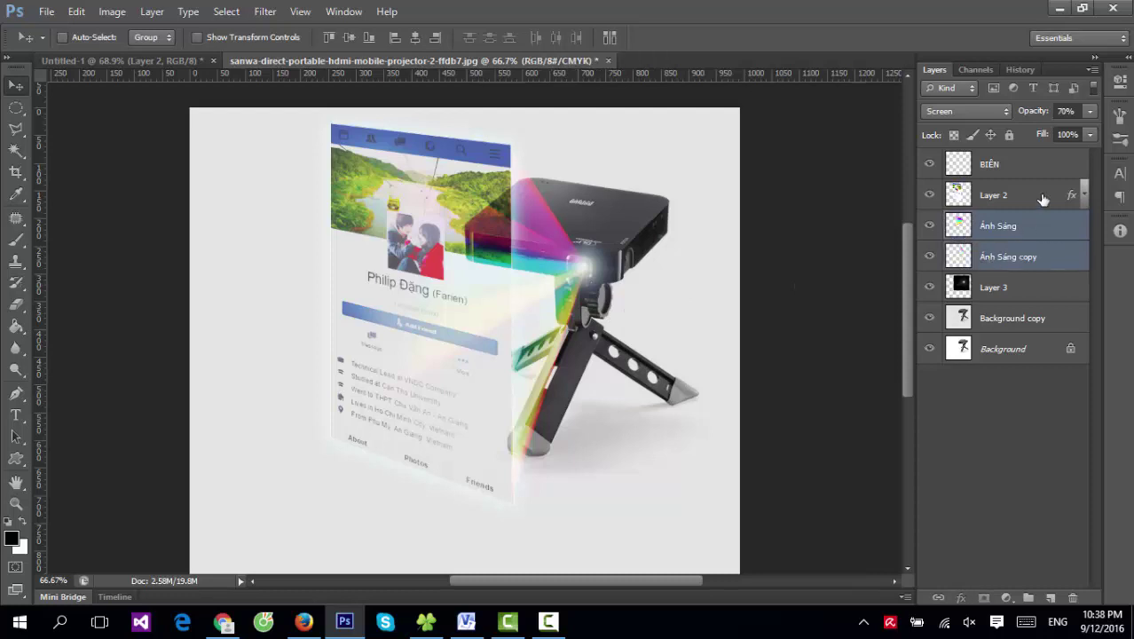
{"action": "left_click", "coordinate": [1001, 286]}
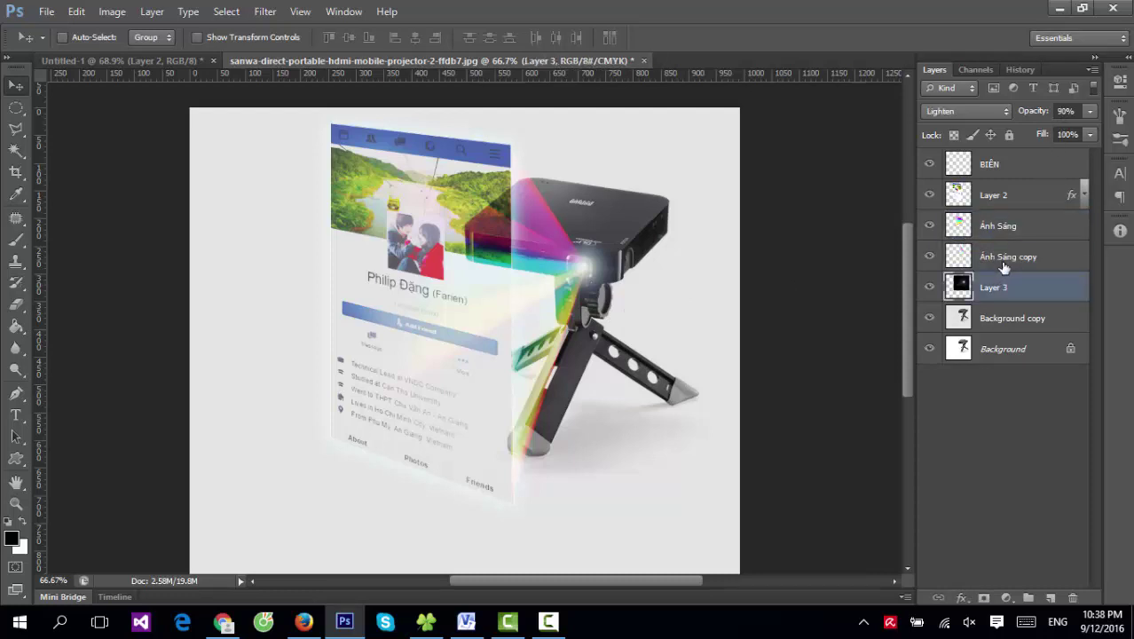
{"action": "left_click_drag", "start_coordinate": [1063, 118], "coordinate": [1048, 118]}
{"action": "type", "text": "6"}
{"action": "type", "text": "8"}
Step: Set the Ánh Sáng copy layer's opacity back to 100%
{"action": "left_click", "coordinate": [1012, 256]}
{"action": "type", "text": "6"}
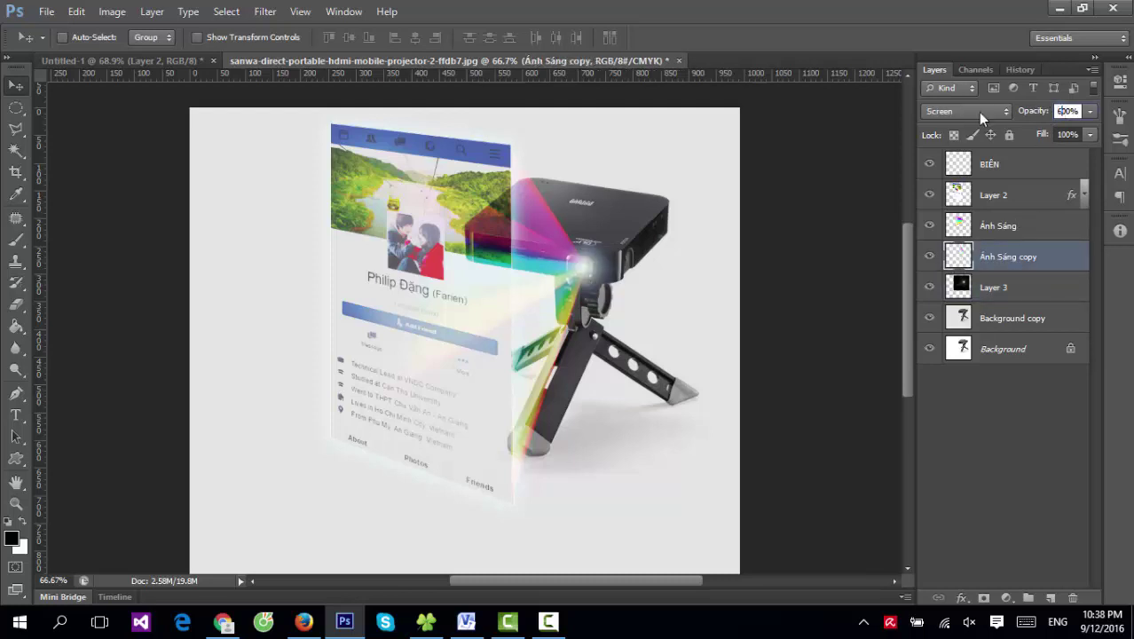
{"action": "type", "text": "5"}
{"action": "type", "text": "6"}
{"action": "key", "text": "Return"}
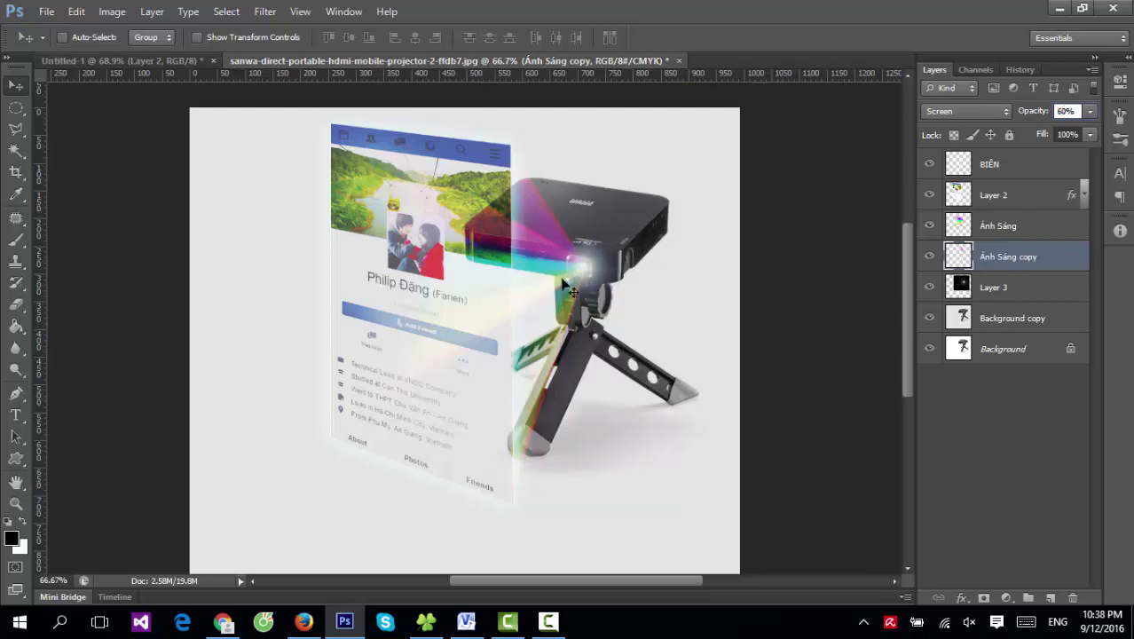
{"action": "key", "text": "6"}
{"action": "key", "text": "1"}
{"action": "key", "text": "0"}
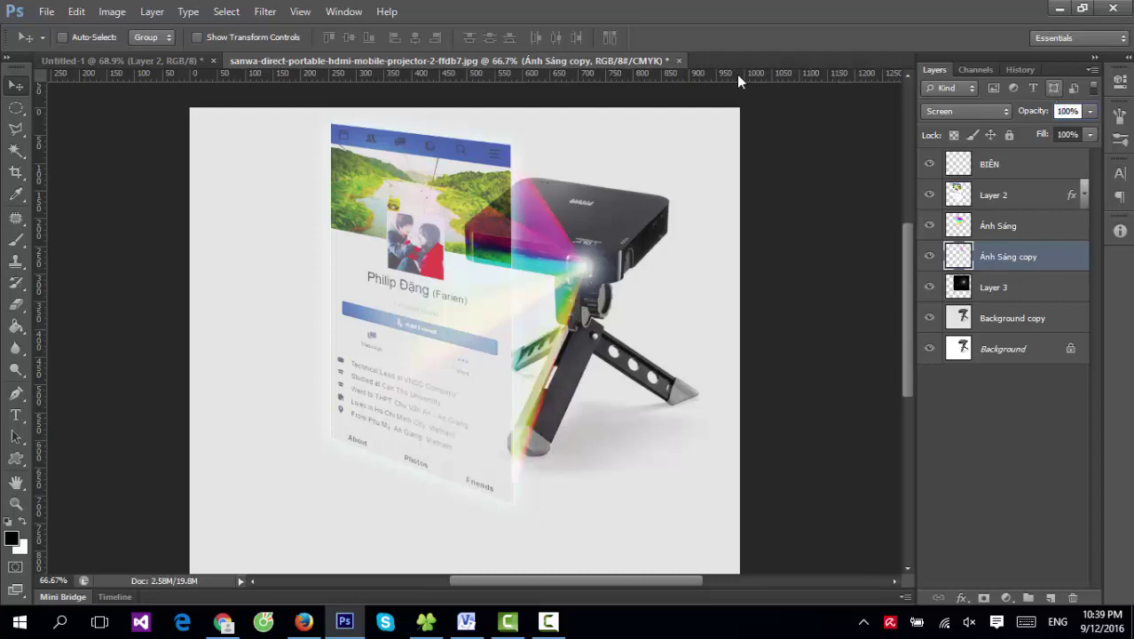
{"action": "key", "text": "Return"}
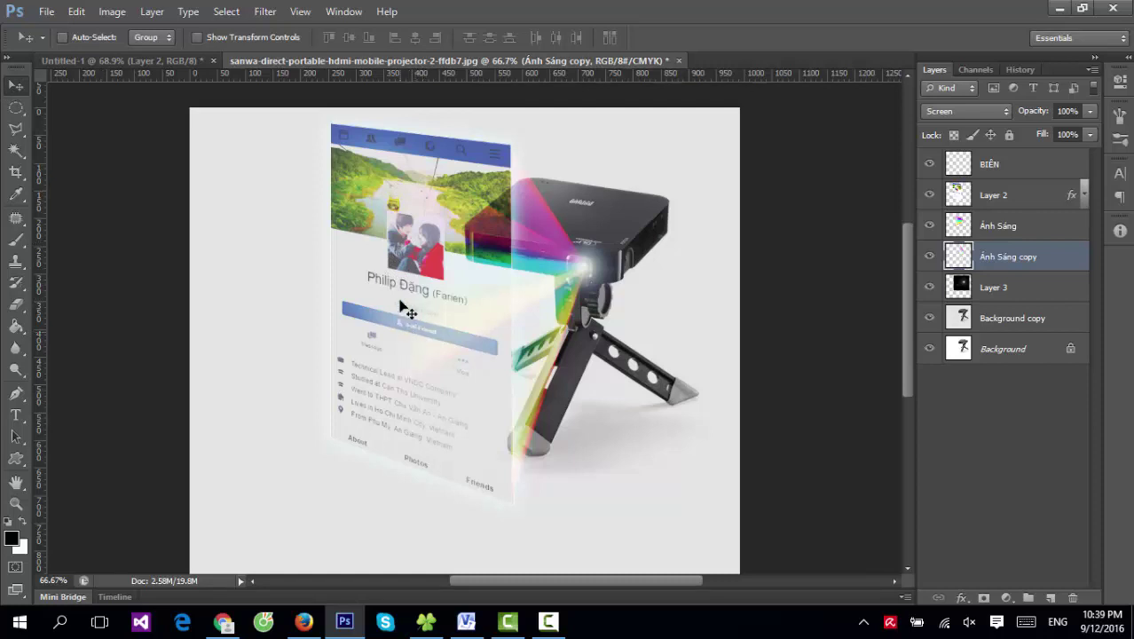
Step: Apply Unsharp Mask to Layer 2: amount 200%, radius 0.7 px, threshold 0
{"action": "left_click", "coordinate": [948, 201]}
{"action": "left_click", "coordinate": [265, 11]}
{"action": "mouse_move", "coordinate": [282, 258]}
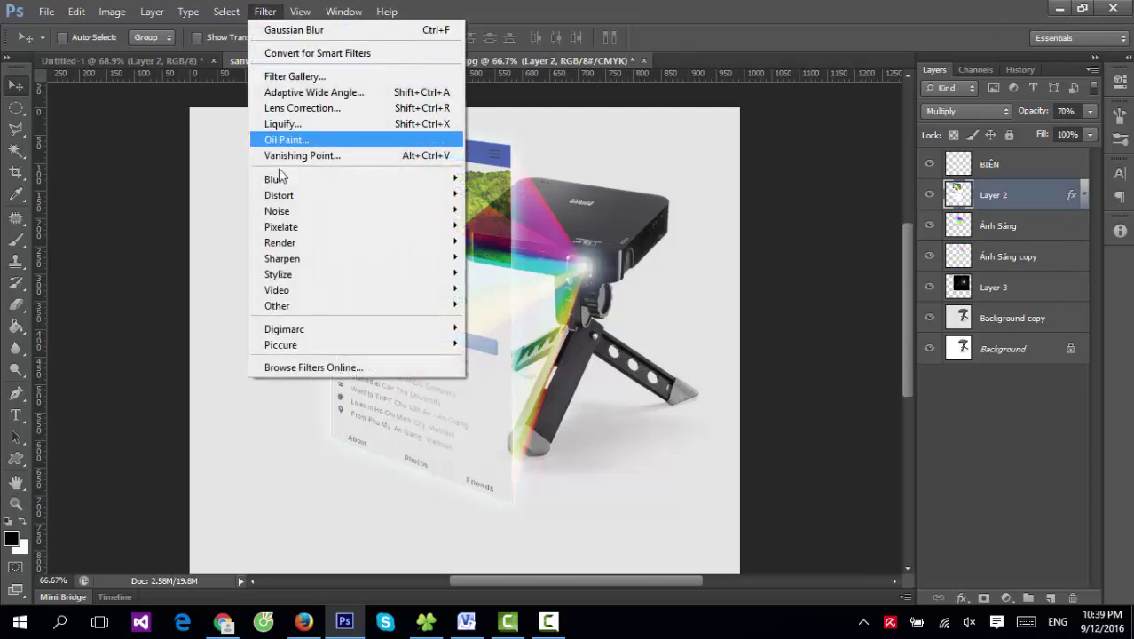
{"action": "left_click", "coordinate": [197, 320]}
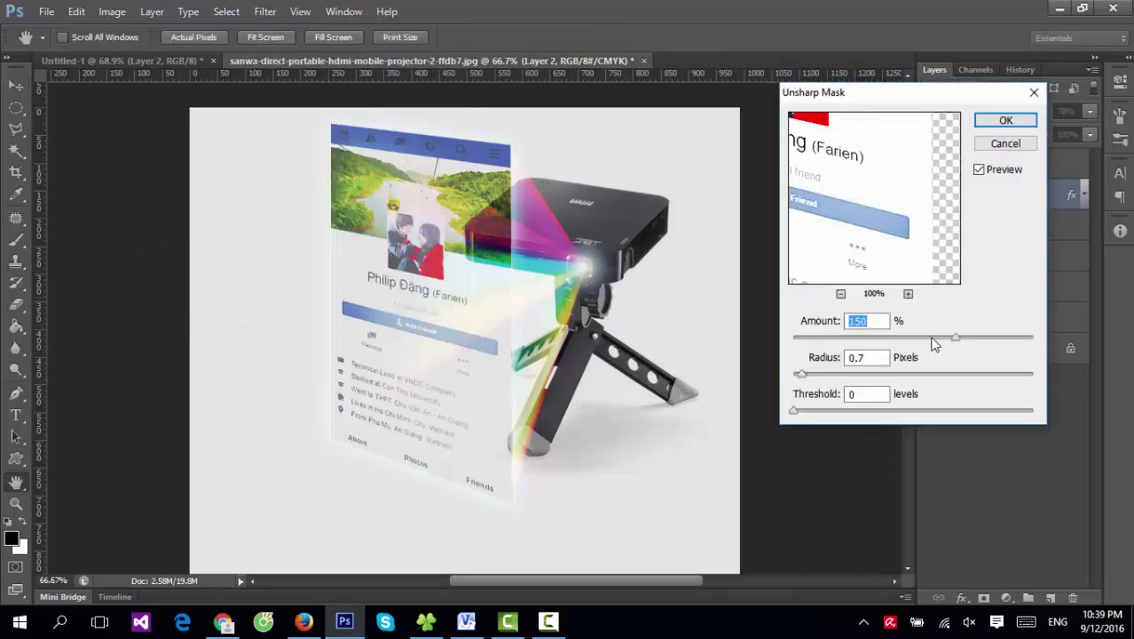
{"action": "type", "text": "200"}
{"action": "left_click", "coordinate": [1006, 120]}
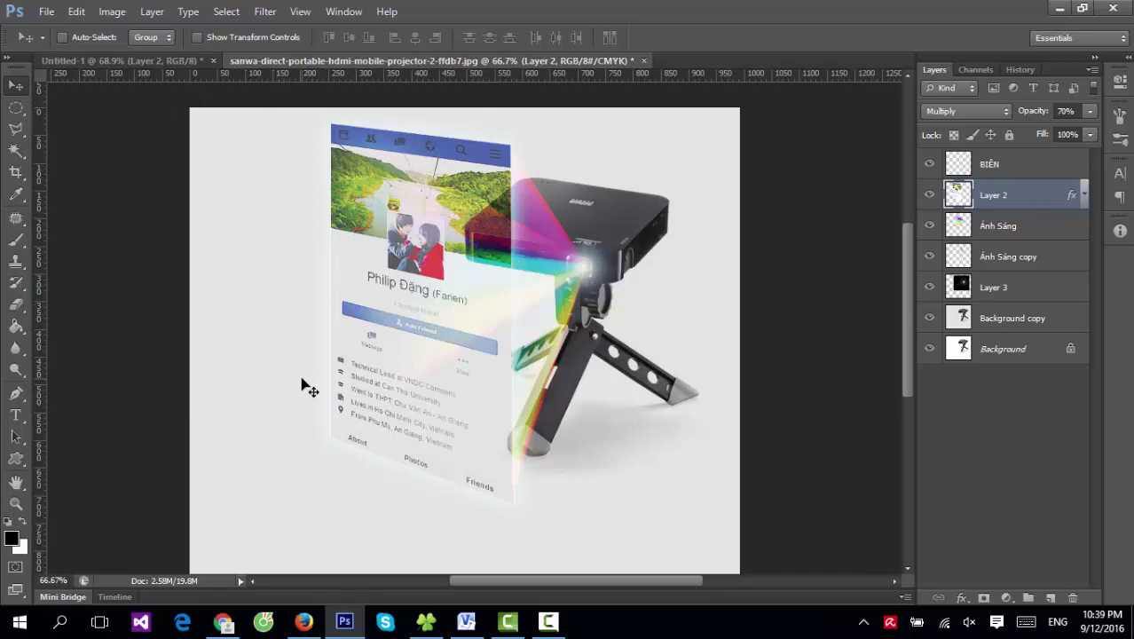
{"action": "scroll", "coordinate": [309, 388], "scroll_direction": "down", "scroll_amount": 1}
{"action": "scroll", "coordinate": [329, 436], "scroll_direction": "up", "scroll_amount": 3}
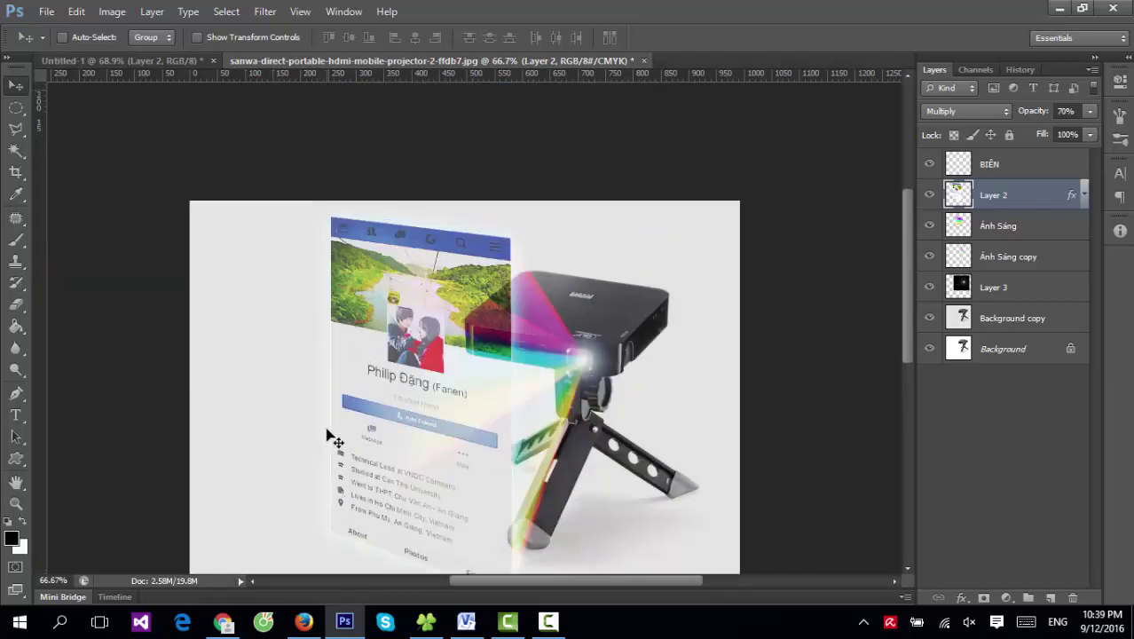
Step: Save a PNG copy named profile-anh in Downloads, then close the projector document
{"action": "left_click", "coordinate": [46, 11]}
{"action": "left_click", "coordinate": [93, 213]}
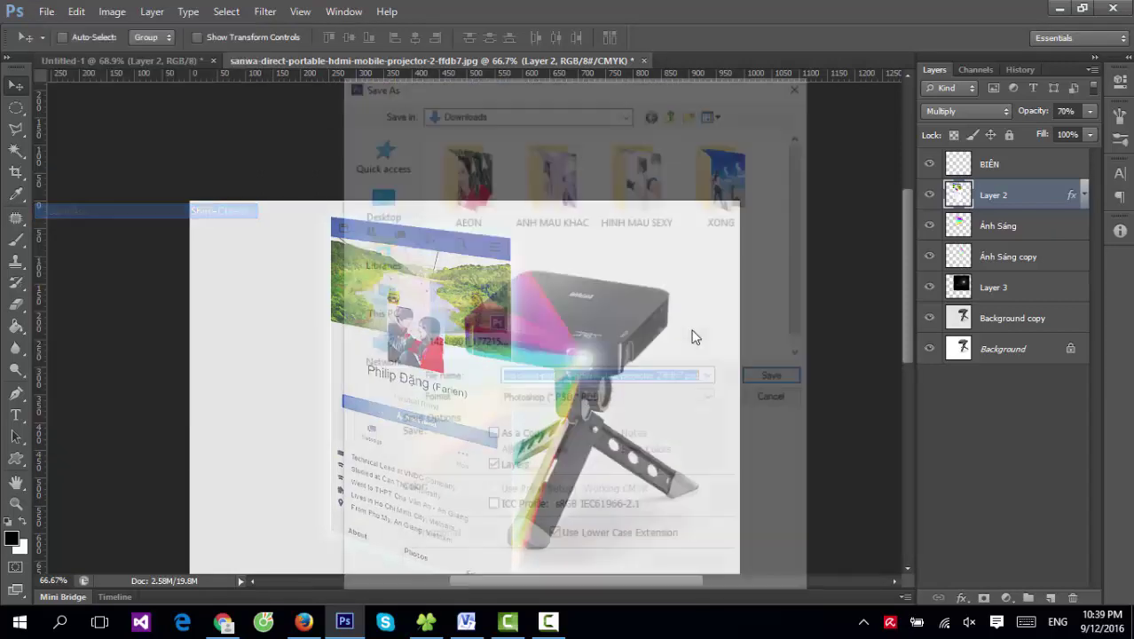
{"action": "left_click", "coordinate": [621, 400]}
{"action": "left_click", "coordinate": [568, 589]}
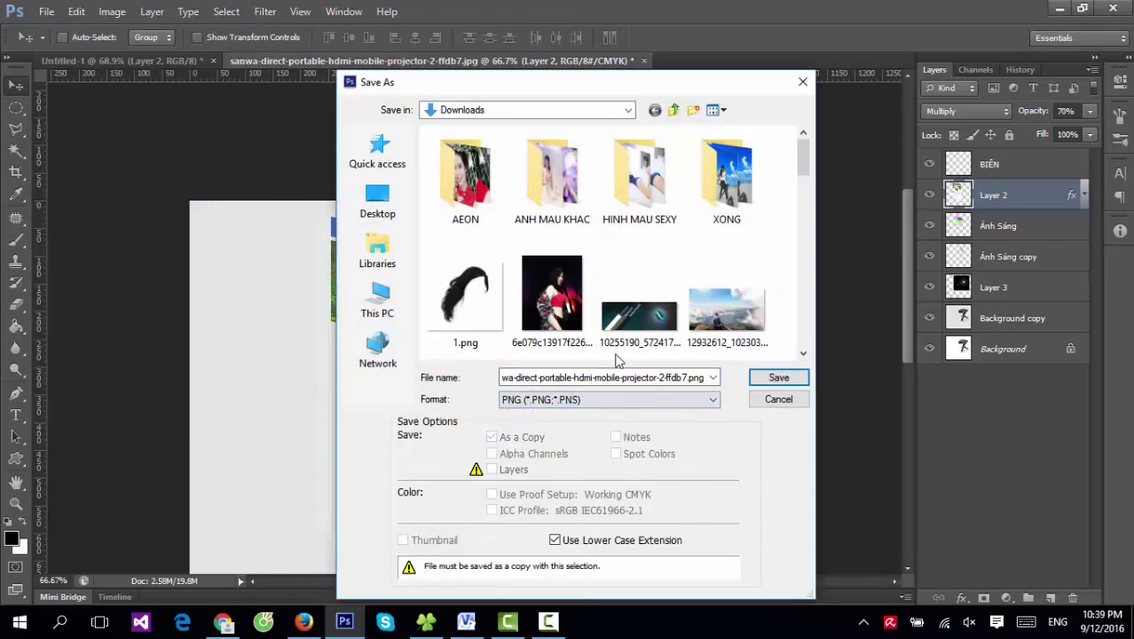
{"action": "scroll", "coordinate": [674, 302], "scroll_direction": "down", "scroll_amount": 2}
{"action": "scroll", "coordinate": [796, 268], "scroll_direction": "down", "scroll_amount": 10}
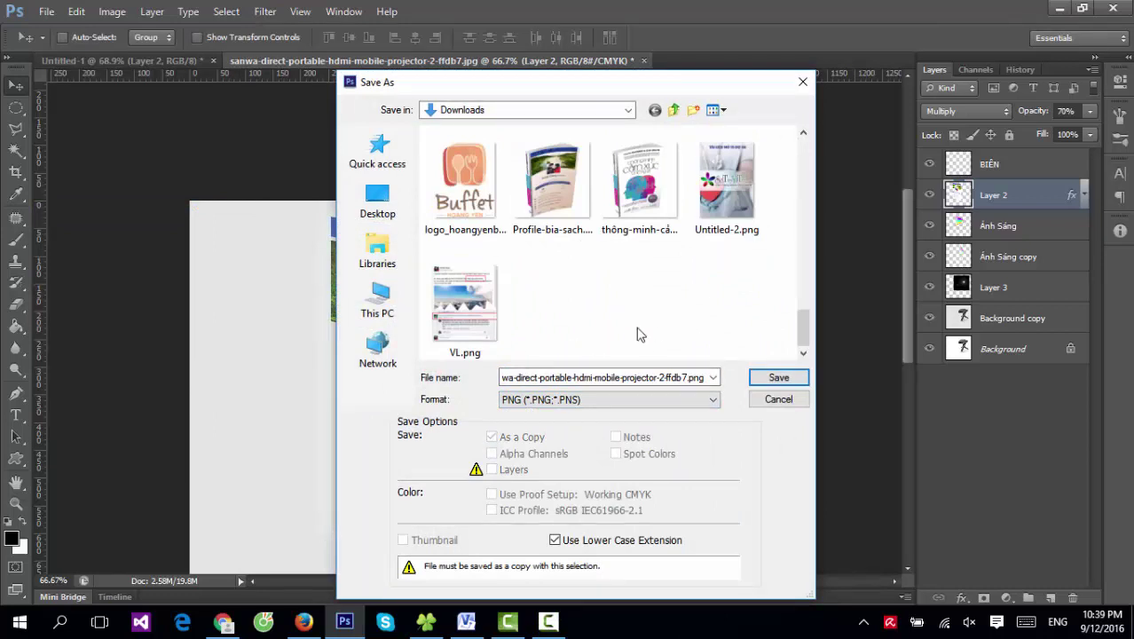
{"action": "double_click", "coordinate": [579, 380]}
{"action": "type", "text": "profile-"}
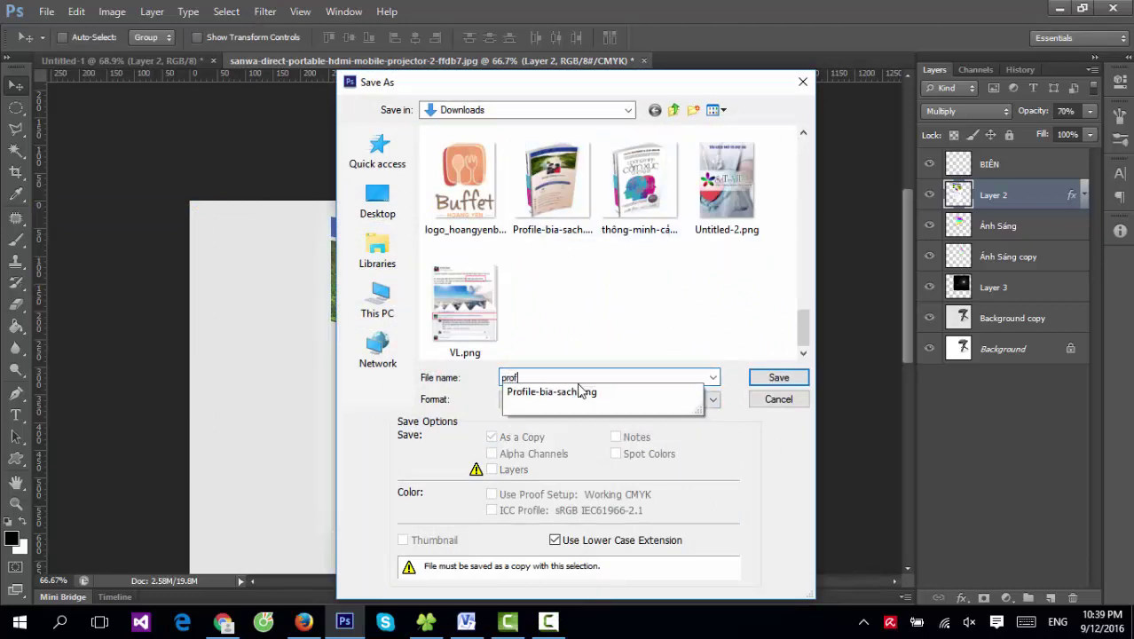
{"action": "type", "text": "anh-sang"}
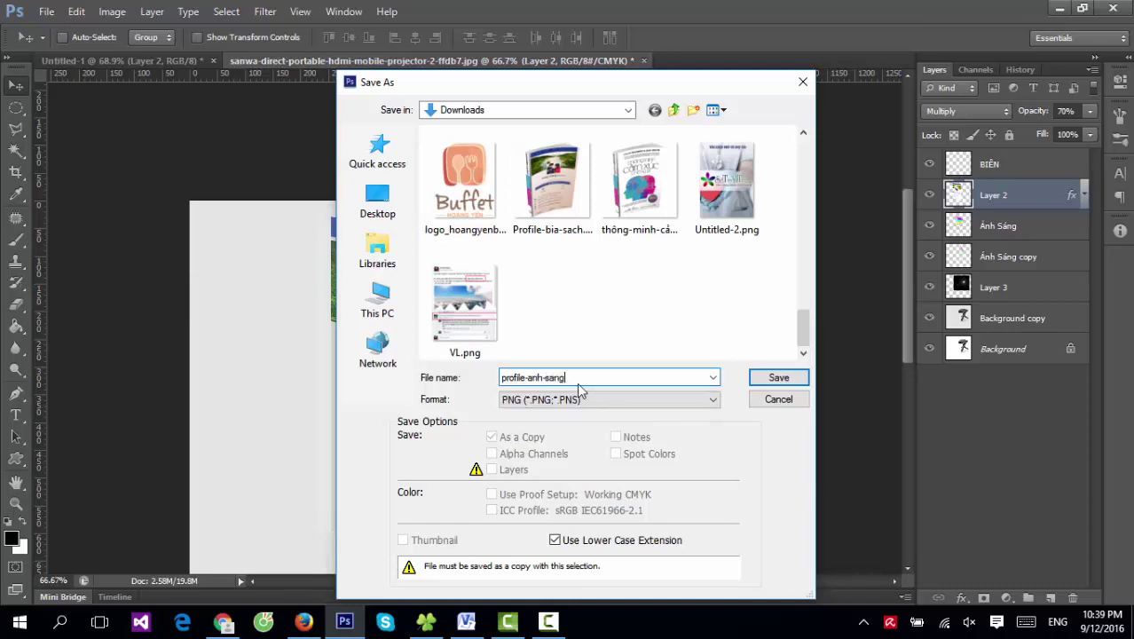
{"action": "key", "text": "Return"}
{"action": "key", "text": "Return"}
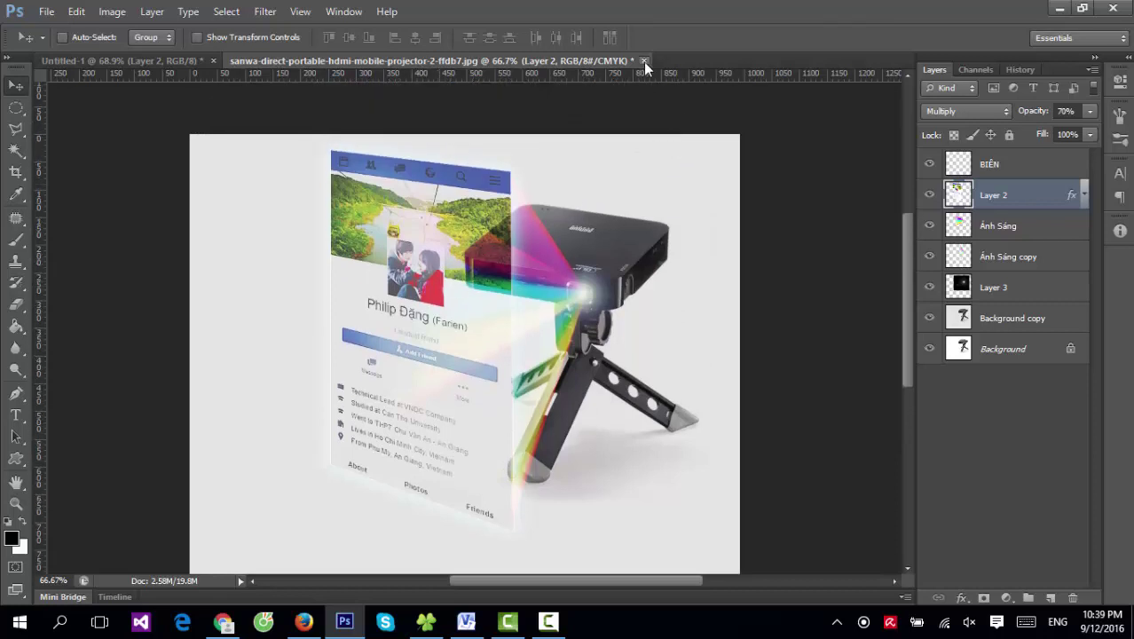
{"action": "left_click", "coordinate": [643, 61]}
{"action": "left_click", "coordinate": [570, 245]}
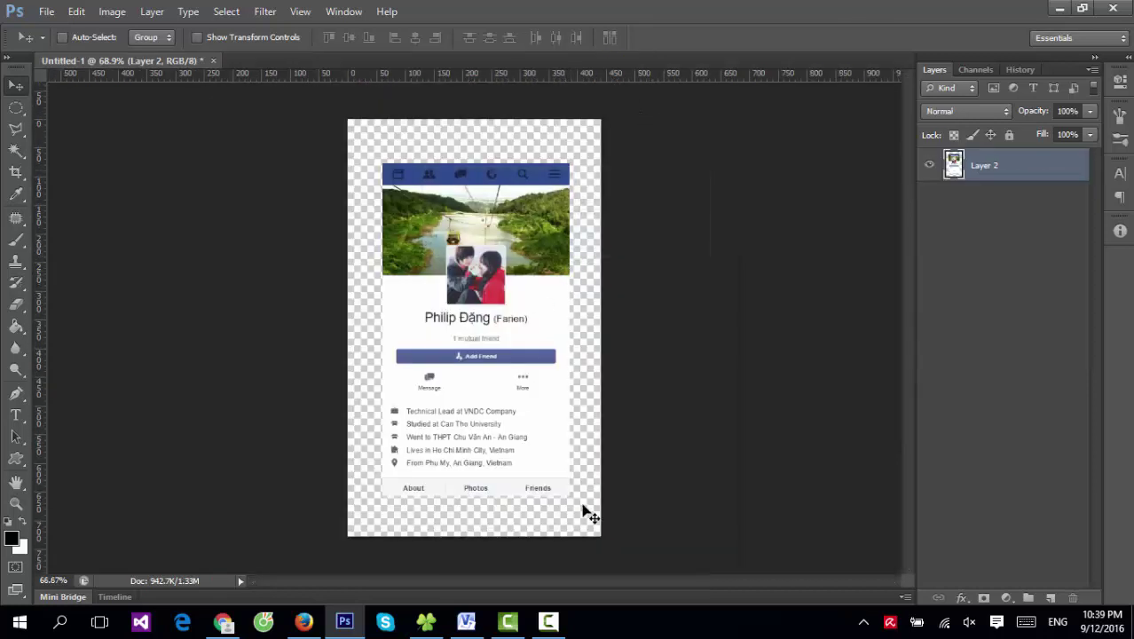
Step: Drag buildings.jpg from the Downloads folder into Photoshop to open it
{"action": "left_click", "coordinate": [426, 621]}
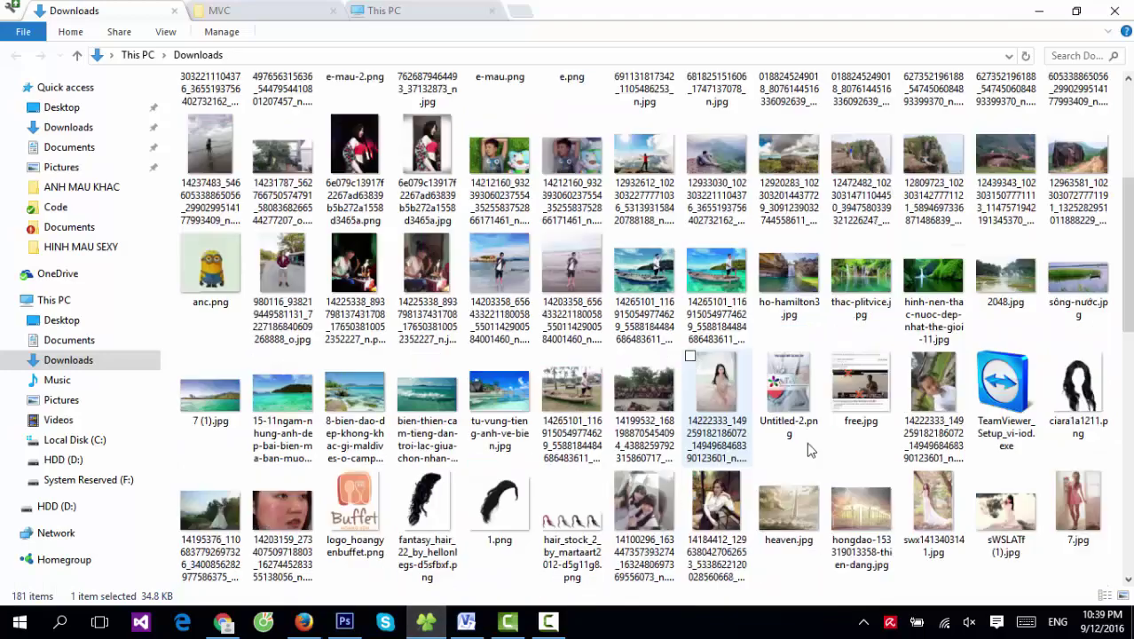
{"action": "scroll", "coordinate": [807, 449], "scroll_direction": "down", "scroll_amount": 10}
{"action": "scroll", "coordinate": [657, 311], "scroll_direction": "up", "scroll_amount": 5}
{"action": "scroll", "coordinate": [577, 221], "scroll_direction": "up", "scroll_amount": 5}
{"action": "scroll", "coordinate": [502, 146], "scroll_direction": "up", "scroll_amount": 5}
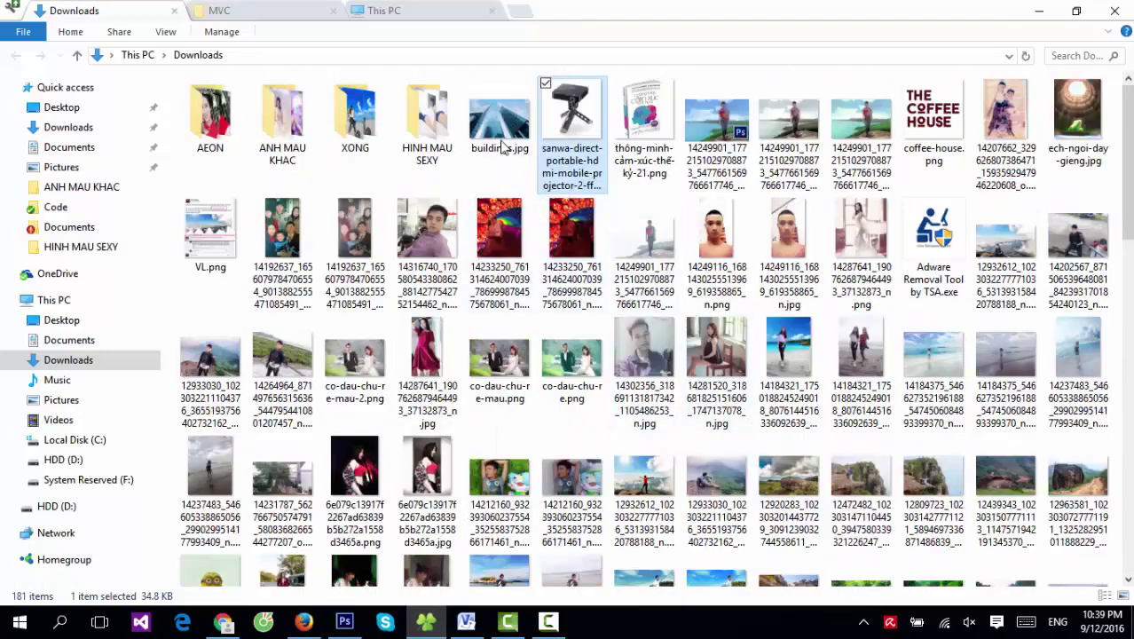
{"action": "mouse_move", "coordinate": [502, 147]}
{"action": "left_mouse_down"}
{"action": "mouse_move", "coordinate": [611, 67]}
{"action": "mouse_move", "coordinate": [602, 104]}
{"action": "left_mouse_up"}
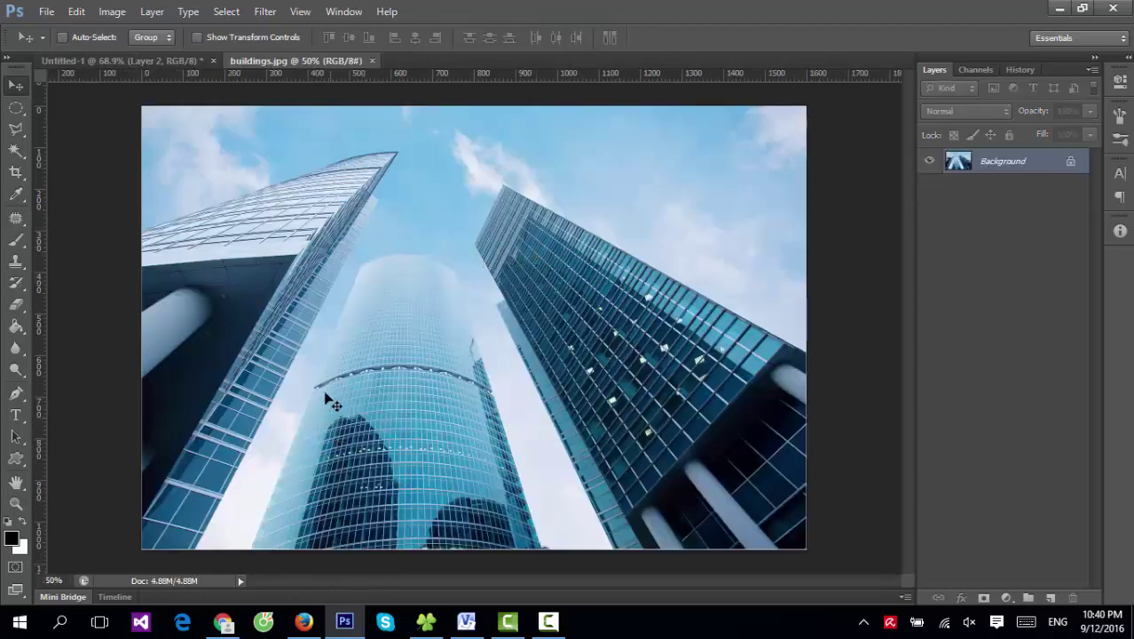
Step: Bring the profile card layer from Untitled-1 into buildings.jpg under a Distort transform
{"action": "left_click", "coordinate": [172, 65]}
{"action": "mouse_move", "coordinate": [383, 226]}
{"action": "left_mouse_down"}
{"action": "mouse_move", "coordinate": [317, 58]}
{"action": "mouse_move", "coordinate": [398, 435]}
{"action": "mouse_move", "coordinate": [403, 336]}
{"action": "mouse_move", "coordinate": [397, 357]}
{"action": "left_mouse_up"}
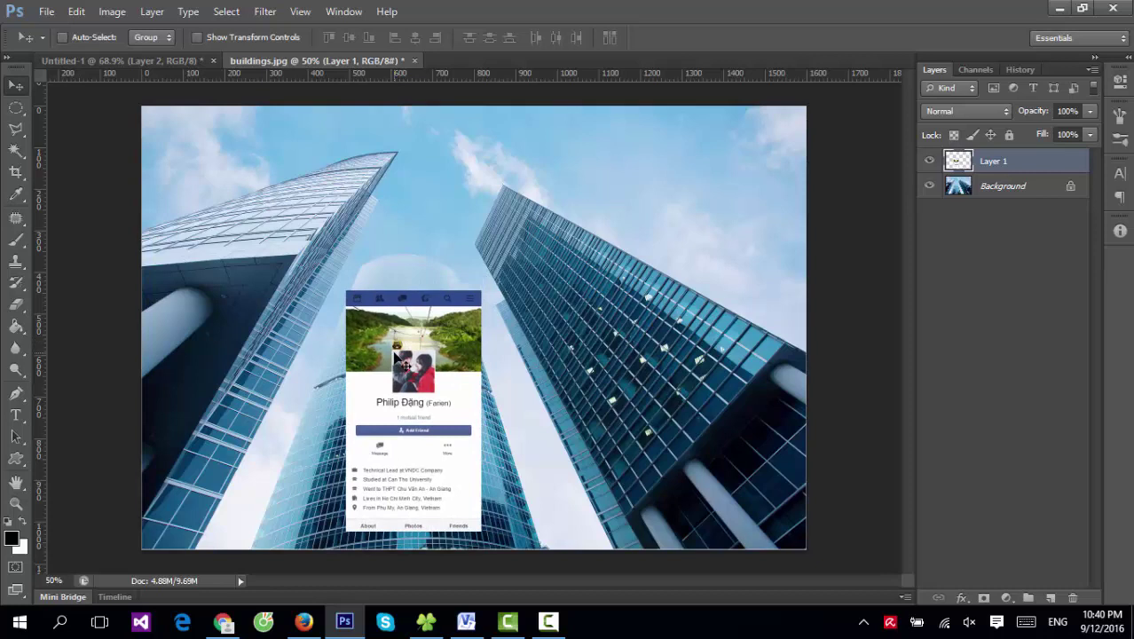
{"action": "key", "text": "ctrl+t"}
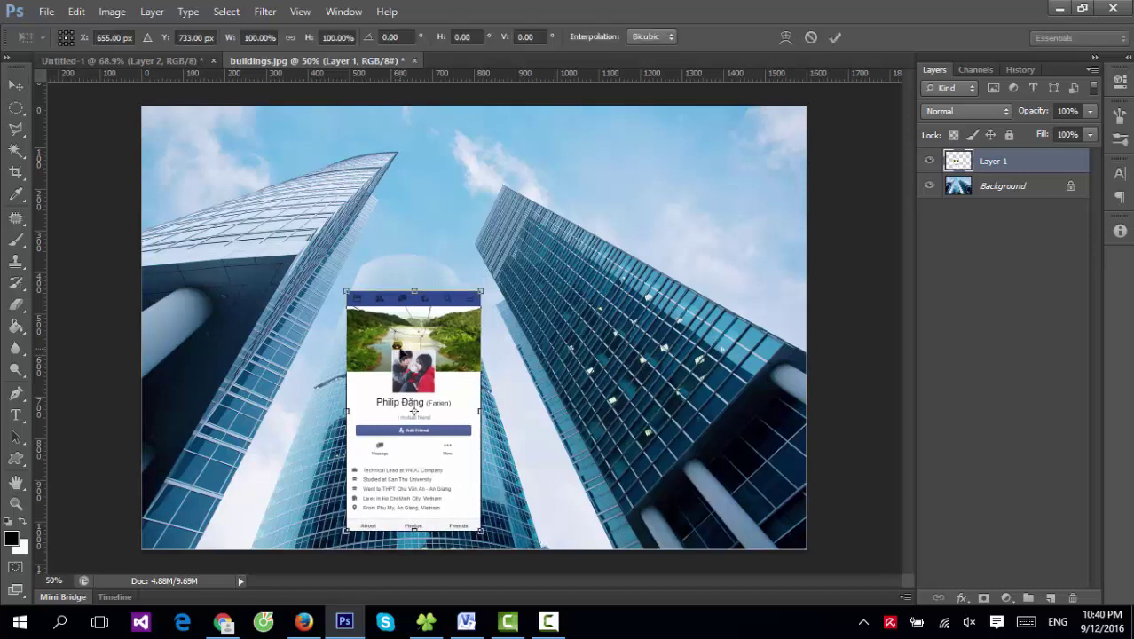
{"action": "right_click", "coordinate": [397, 351]}
{"action": "left_click", "coordinate": [460, 161]}
Step: Drag the card's corners to fit the tower, widening the bottom and narrowing the top
{"action": "left_click_drag", "start_coordinate": [347, 531], "coordinate": [282, 529]}
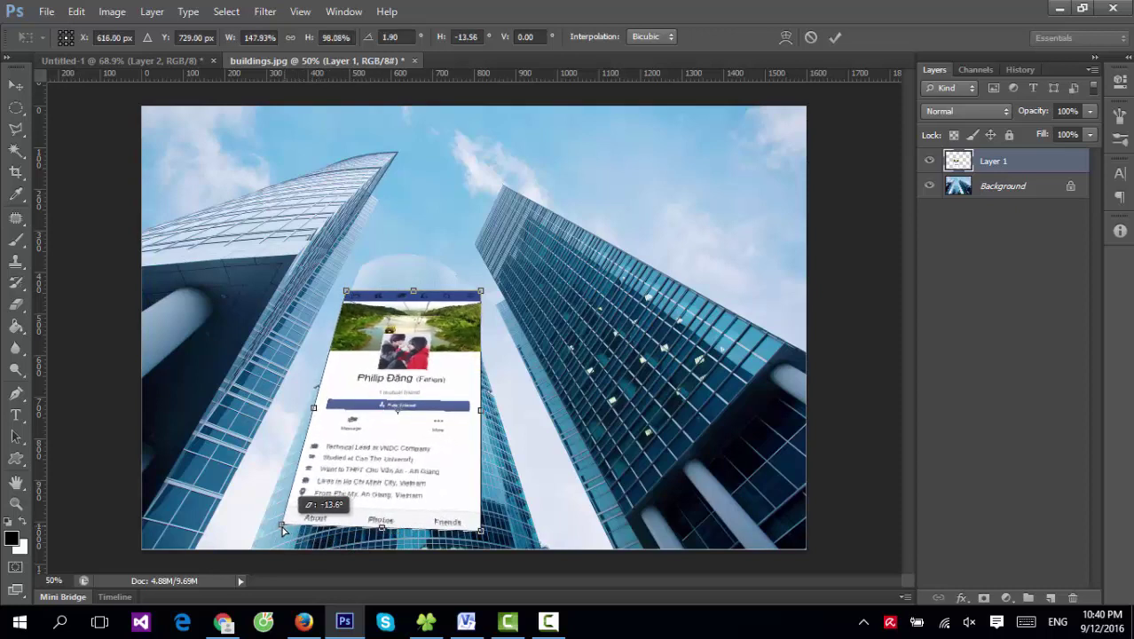
{"action": "left_click_drag", "start_coordinate": [282, 530], "coordinate": [277, 530]}
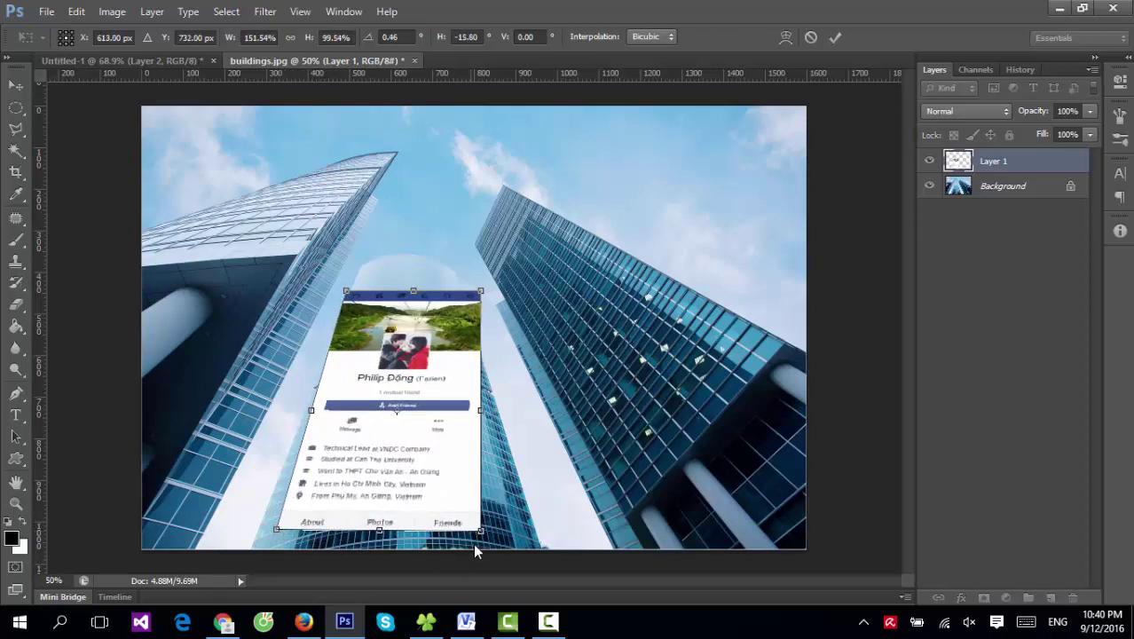
{"action": "left_click_drag", "start_coordinate": [480, 531], "coordinate": [514, 536]}
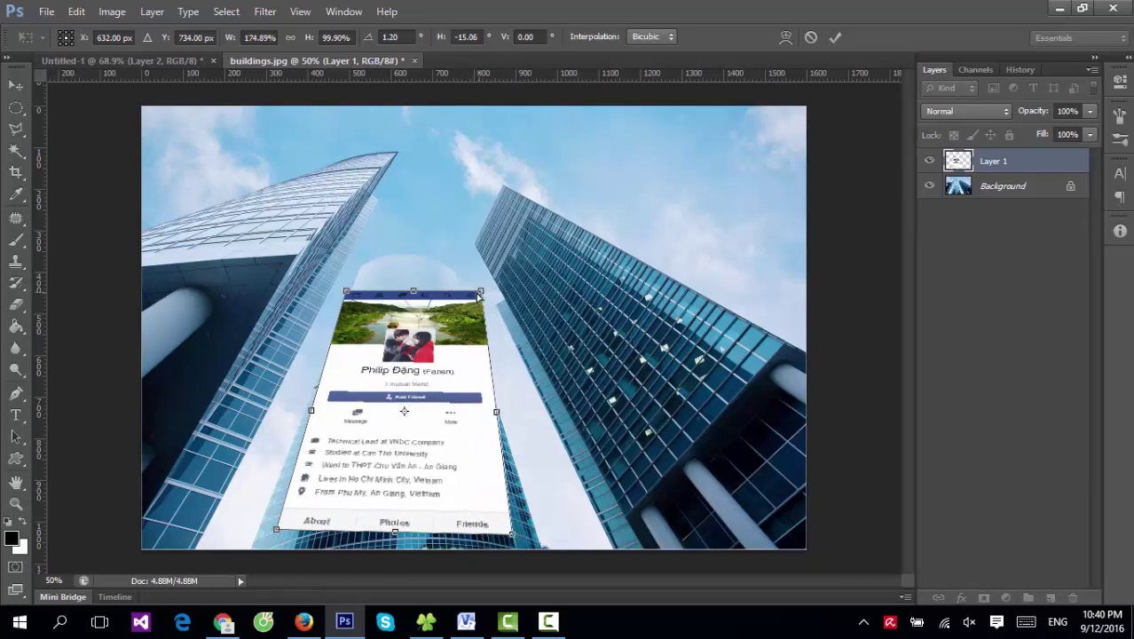
{"action": "left_click_drag", "start_coordinate": [480, 293], "coordinate": [456, 294]}
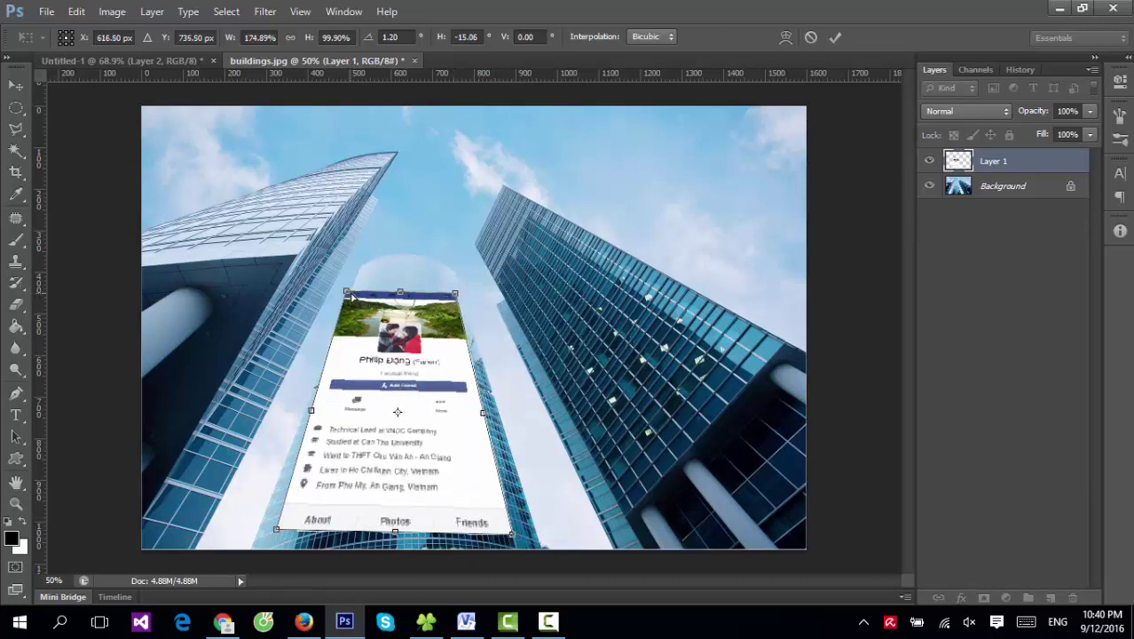
{"action": "left_click_drag", "start_coordinate": [351, 297], "coordinate": [364, 301]}
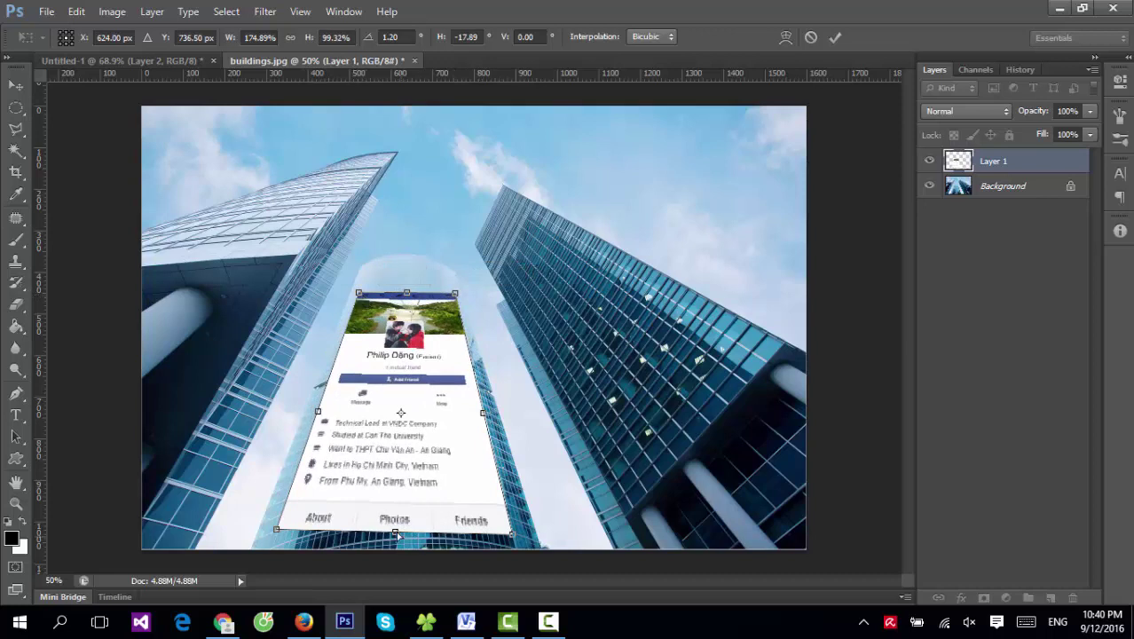
{"action": "left_click_drag", "start_coordinate": [396, 531], "coordinate": [396, 512]}
{"action": "key", "text": "ctrl+z"}
{"action": "left_click_drag", "start_coordinate": [513, 535], "coordinate": [514, 528]}
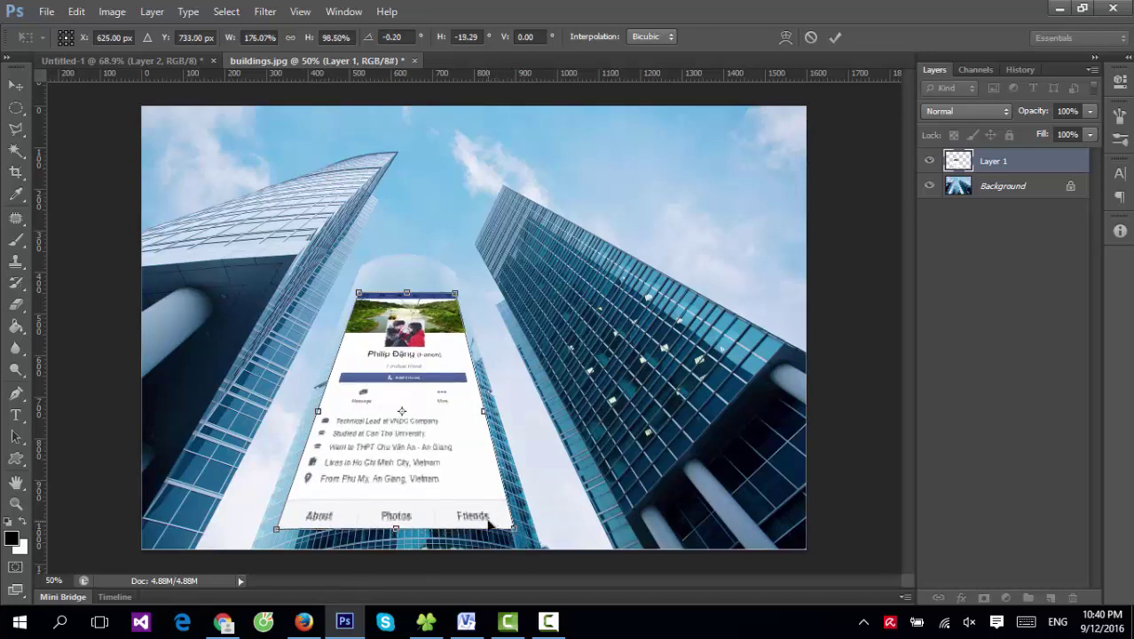
{"action": "right_click", "coordinate": [387, 435]}
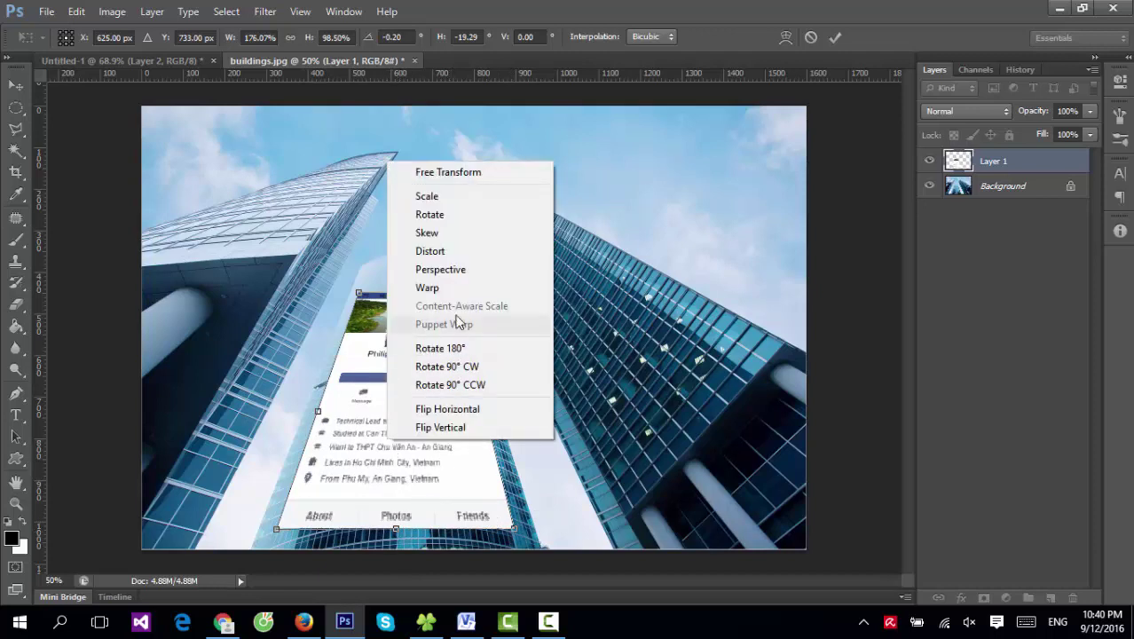
Step: Warp the card, curving its bottom edge and lifting the middle and top
{"action": "left_click", "coordinate": [439, 288]}
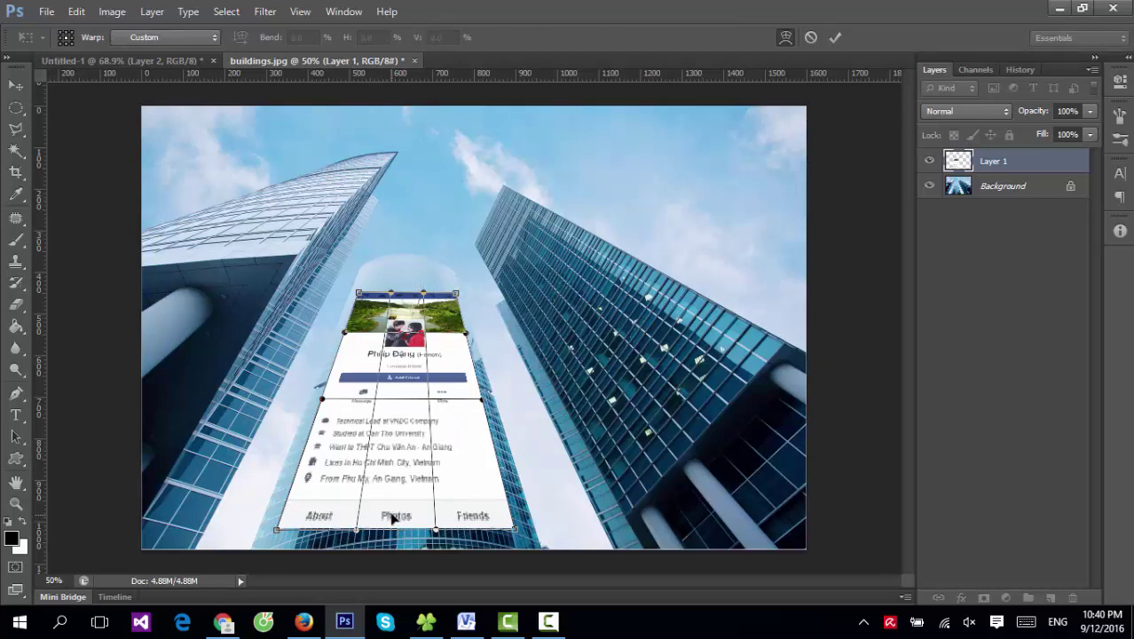
{"action": "left_click_drag", "start_coordinate": [392, 516], "coordinate": [437, 503]}
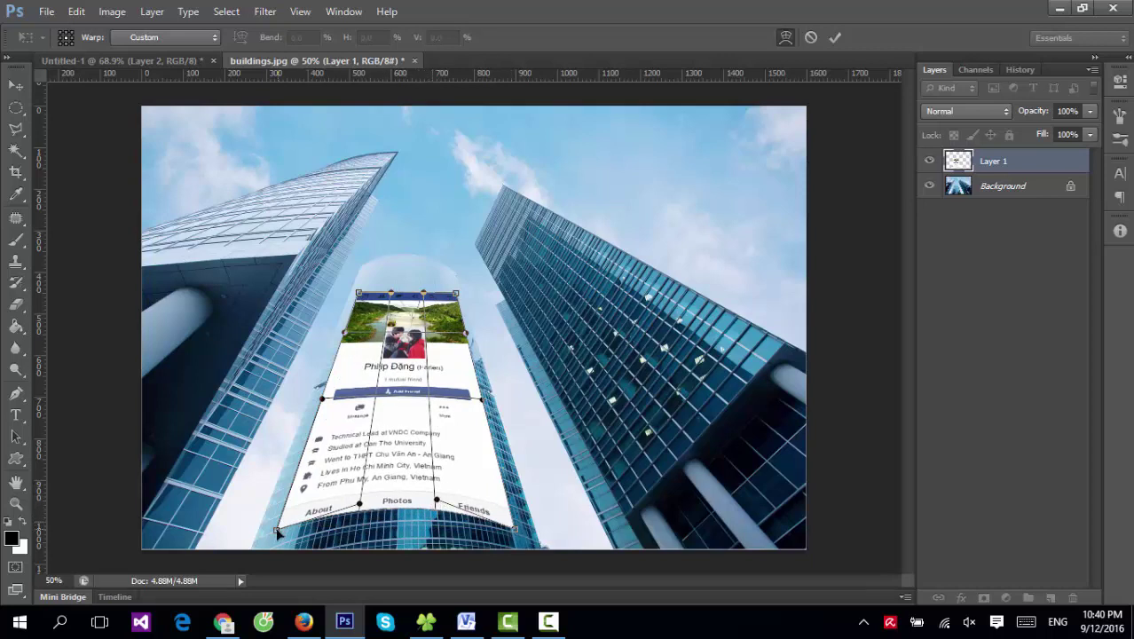
{"action": "left_click_drag", "start_coordinate": [277, 531], "coordinate": [278, 533]}
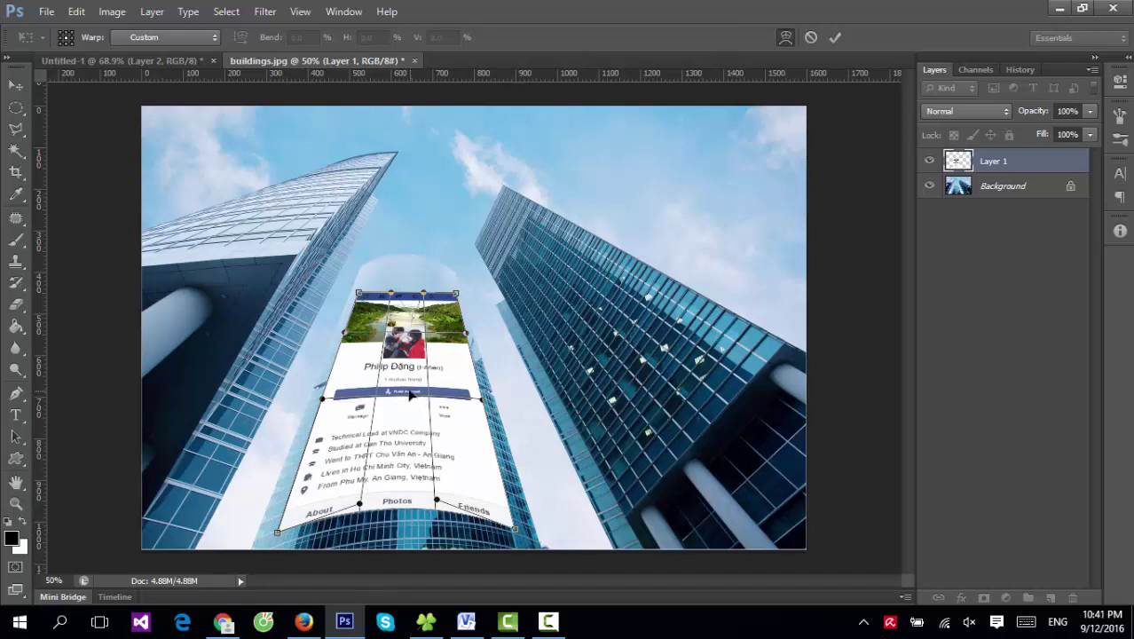
{"action": "left_click_drag", "start_coordinate": [410, 396], "coordinate": [410, 380]}
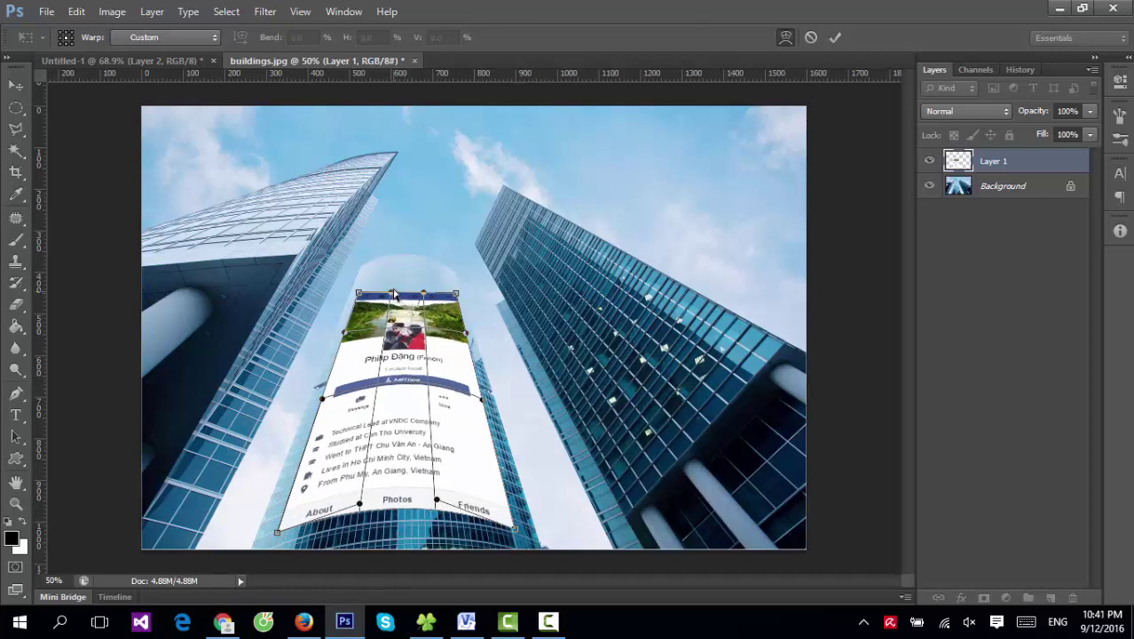
{"action": "mouse_move", "coordinate": [394, 294]}
{"action": "left_mouse_down"}
{"action": "mouse_move", "coordinate": [394, 284]}
{"action": "mouse_move", "coordinate": [424, 286]}
{"action": "mouse_move", "coordinate": [398, 285]}
{"action": "left_mouse_up"}
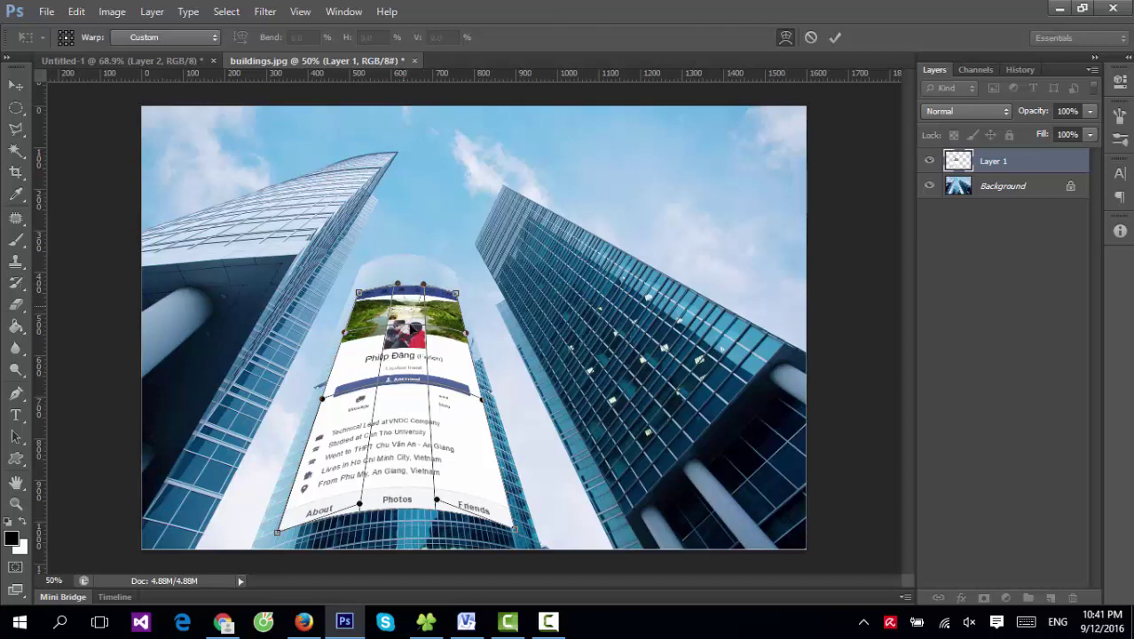
{"action": "left_click_drag", "start_coordinate": [411, 324], "coordinate": [410, 318]}
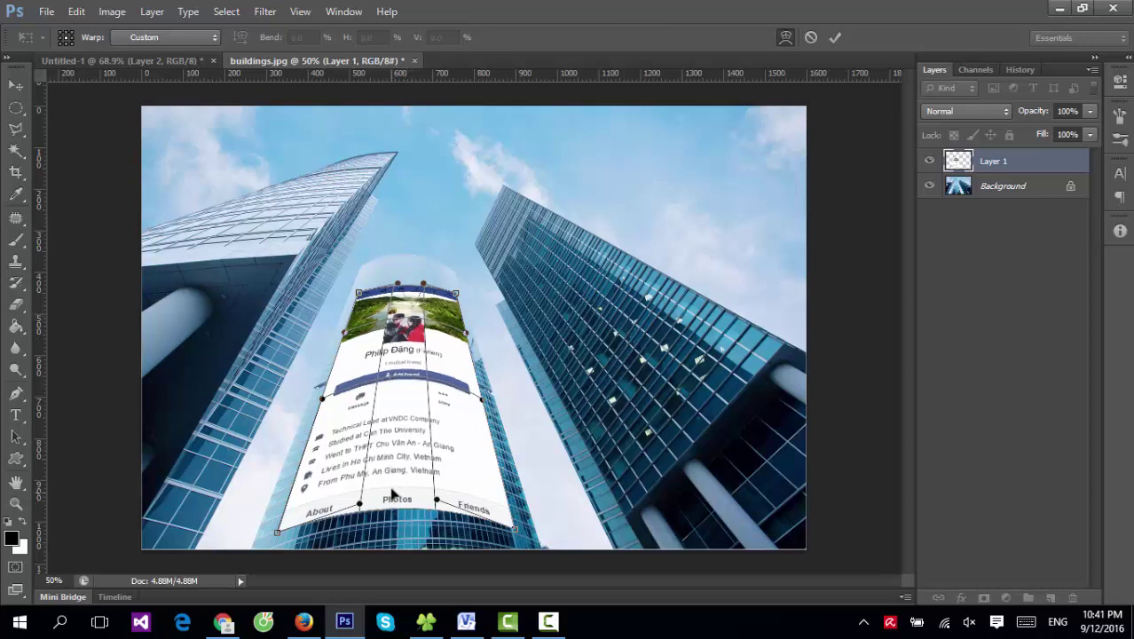
Step: Refine the bottom edge's curve under About, Photos and Friends, and commit the warp
{"action": "left_click_drag", "start_coordinate": [390, 510], "coordinate": [389, 502]}
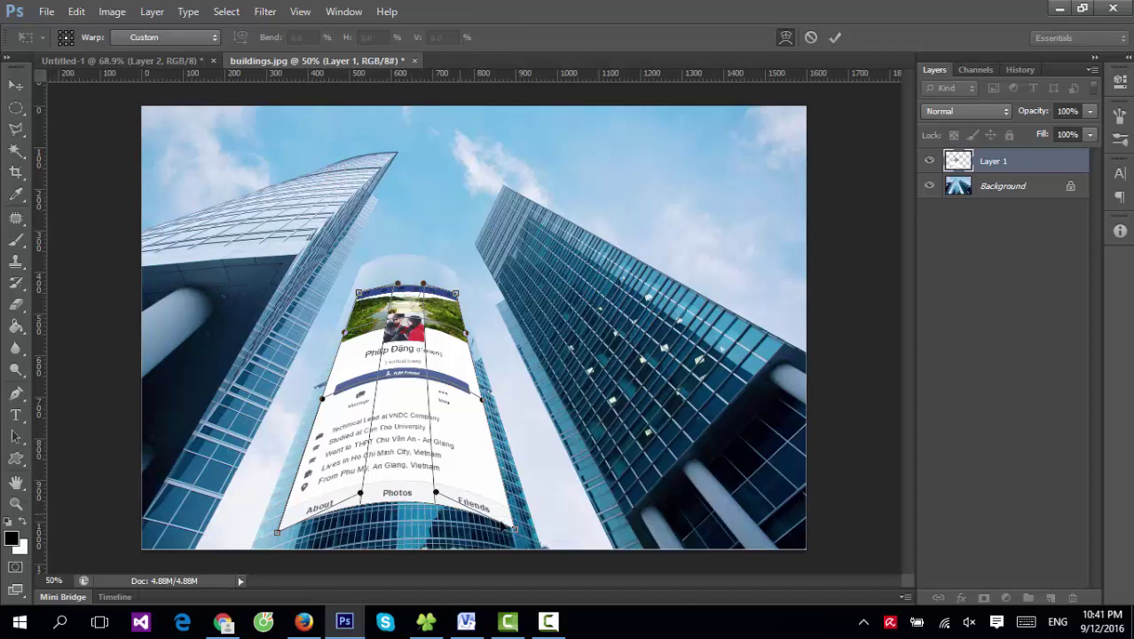
{"action": "left_click_drag", "start_coordinate": [438, 495], "coordinate": [433, 502]}
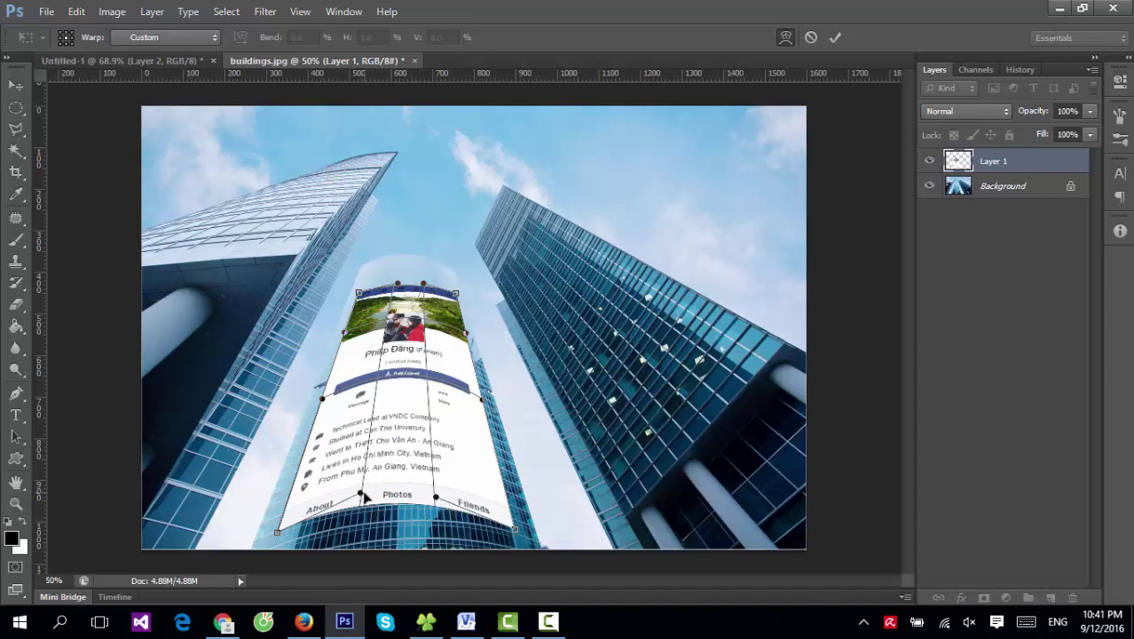
{"action": "left_click_drag", "start_coordinate": [363, 495], "coordinate": [364, 499]}
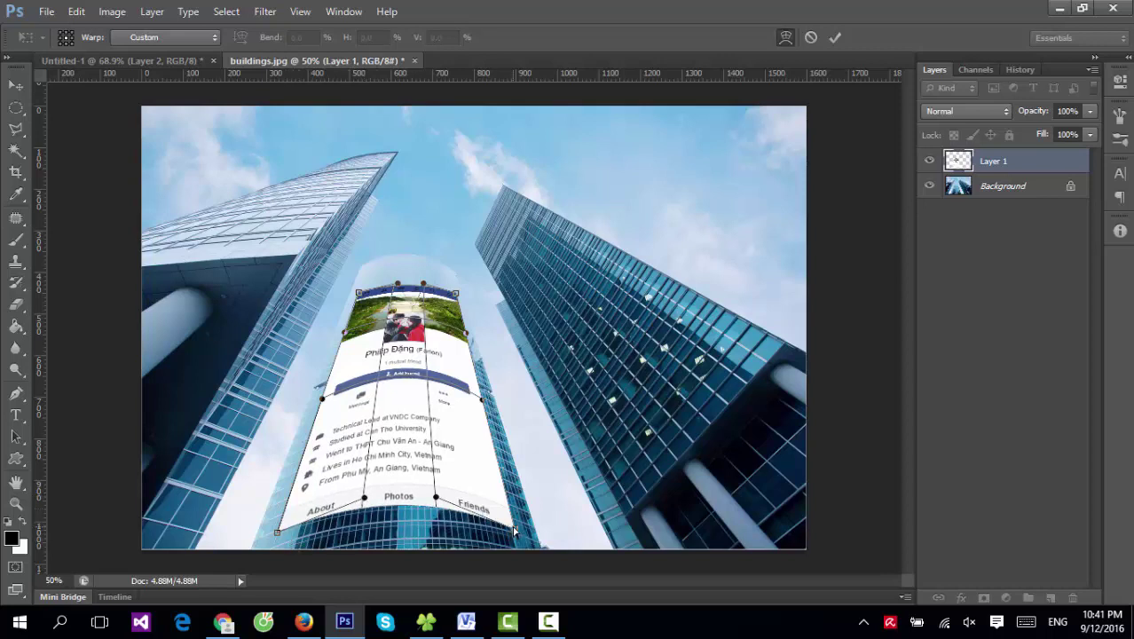
{"action": "left_click_drag", "start_coordinate": [513, 530], "coordinate": [511, 521]}
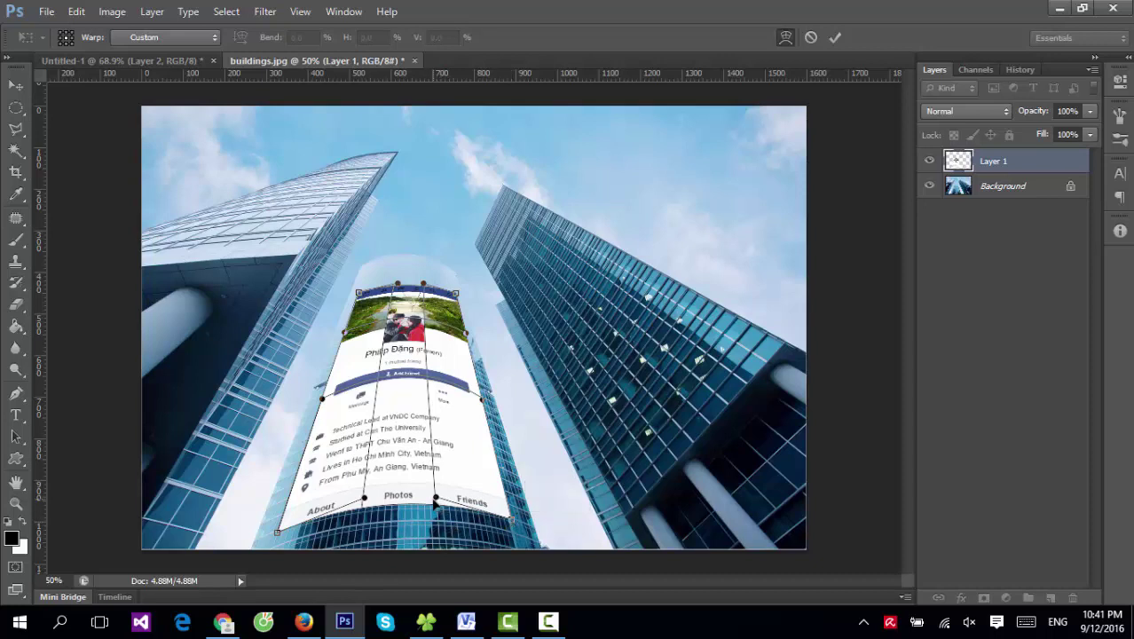
{"action": "left_click_drag", "start_coordinate": [435, 501], "coordinate": [432, 507]}
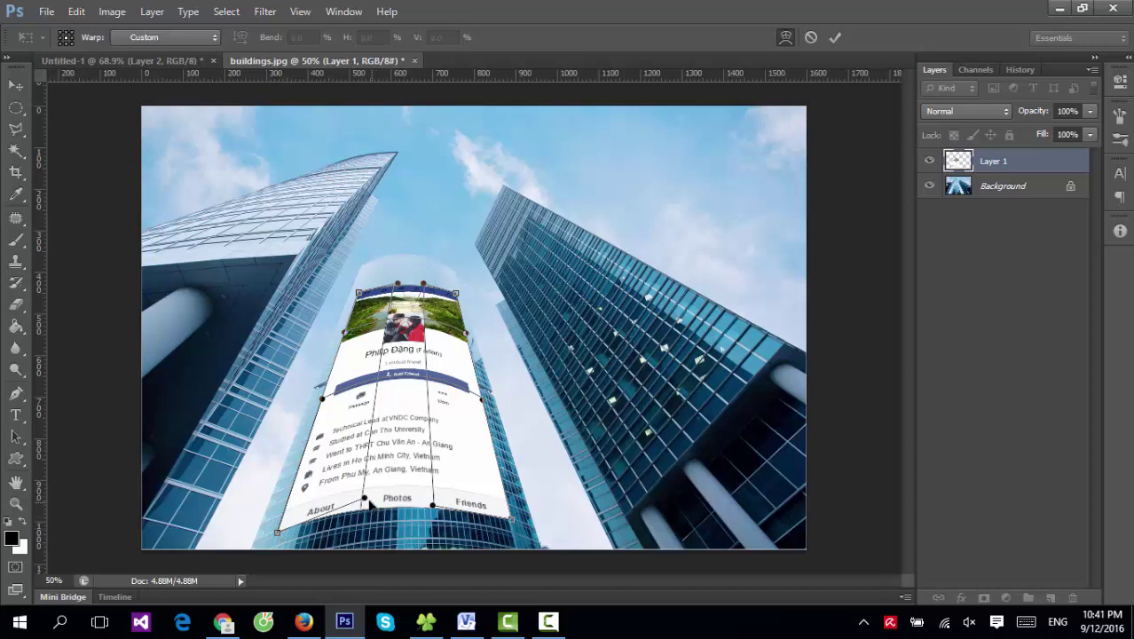
{"action": "left_click_drag", "start_coordinate": [365, 499], "coordinate": [371, 504]}
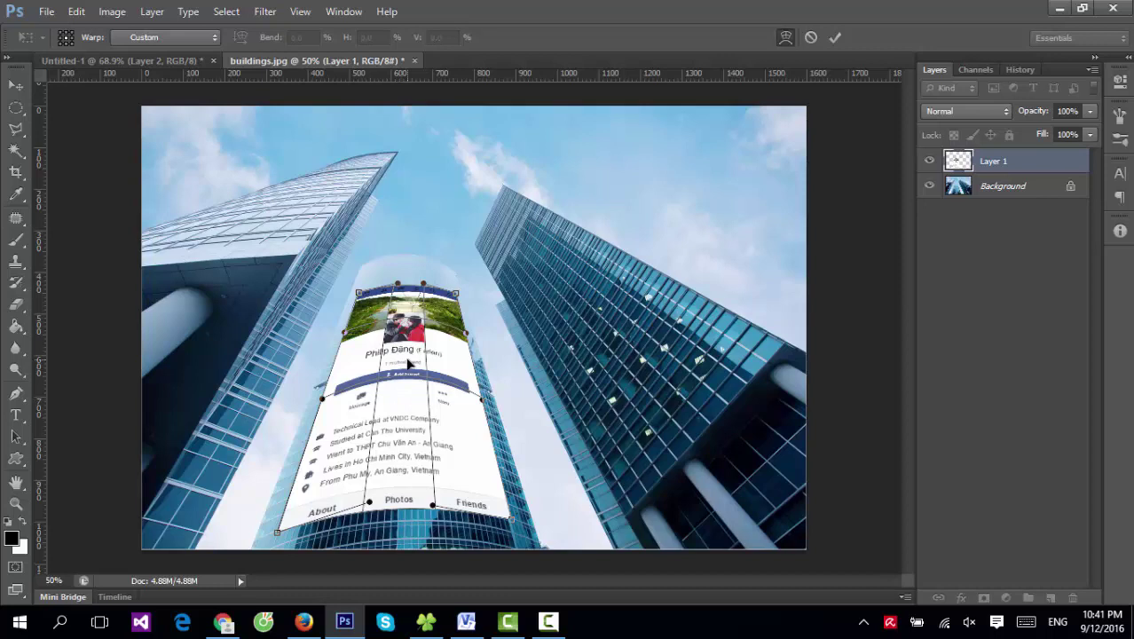
{"action": "key", "text": "Return"}
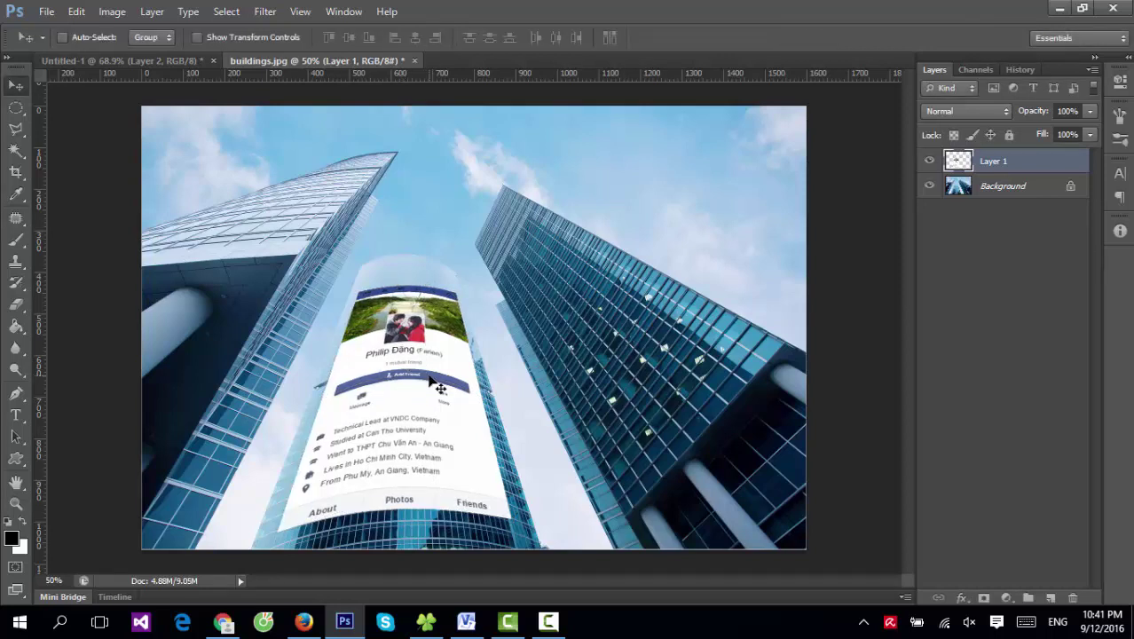
Step: Set Layer 1 to Multiply blending and load the card's outline as a selection
{"action": "left_click", "coordinate": [946, 113]}
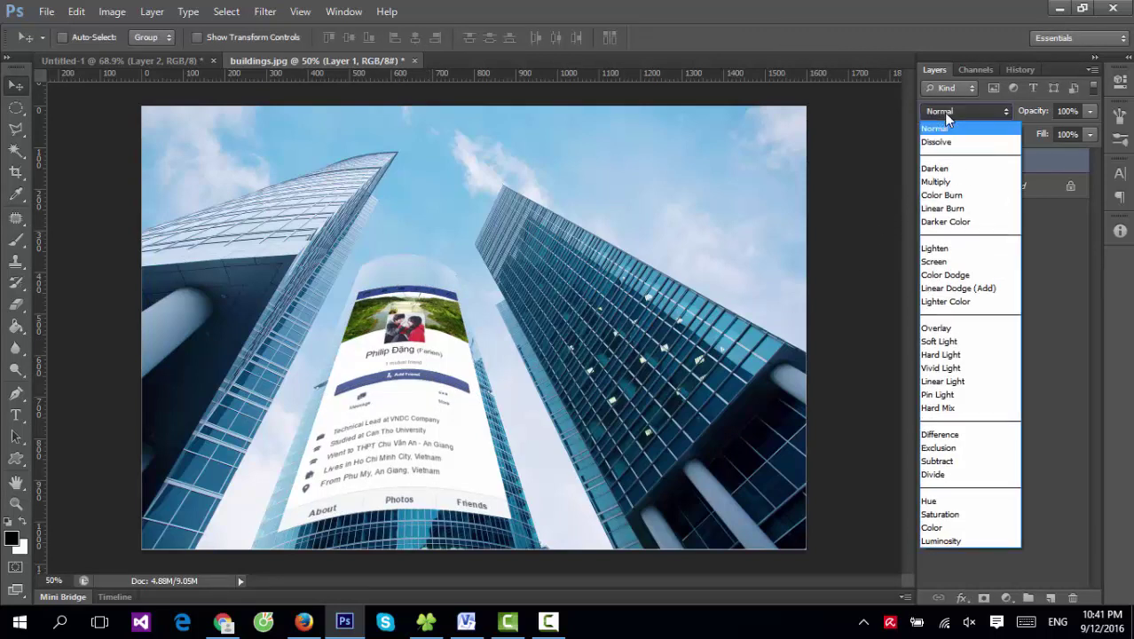
{"action": "left_click", "coordinate": [951, 183]}
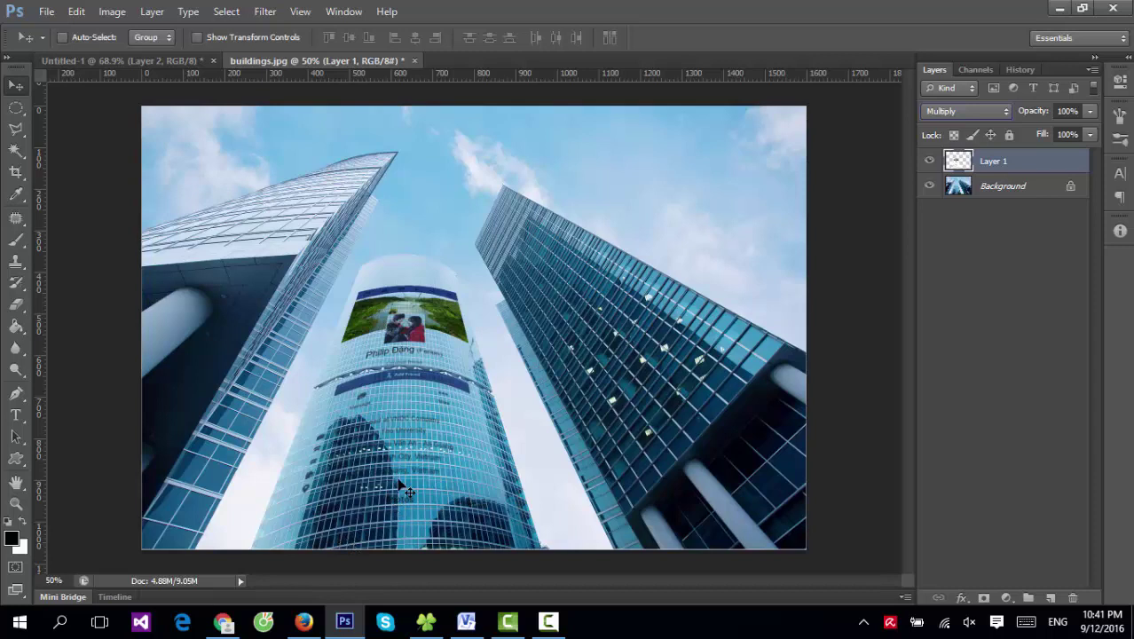
{"action": "left_click", "coordinate": [962, 165], "text": "ctrl"}
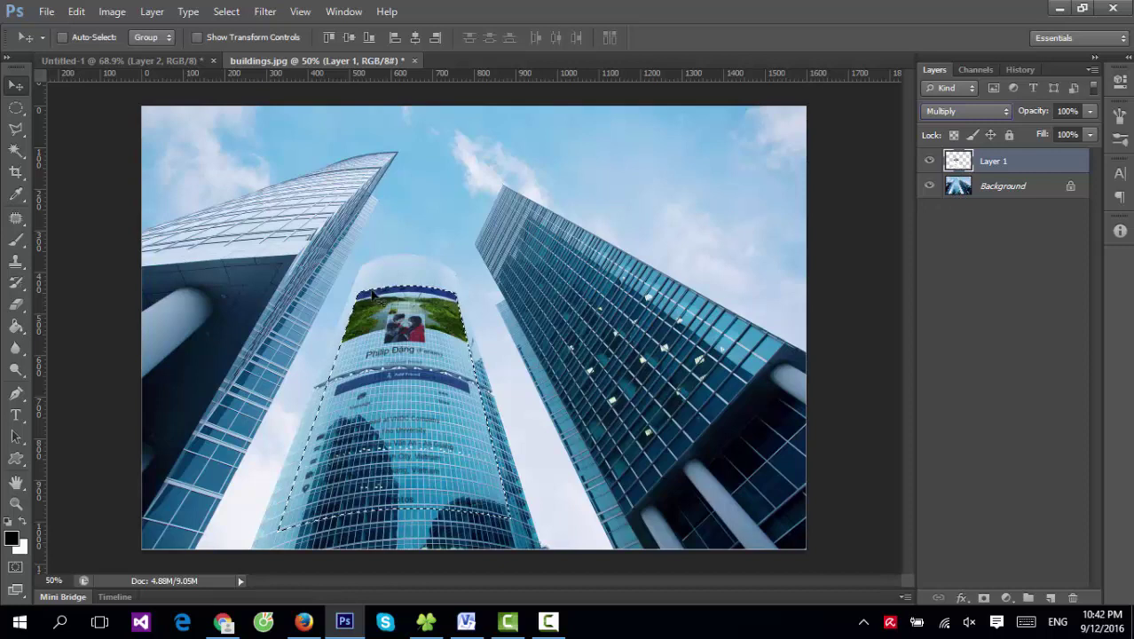
Step: Apply Levels to the Background inside the card outline (midtones 3.46, output black 65), then deselect
{"action": "left_click", "coordinate": [969, 188]}
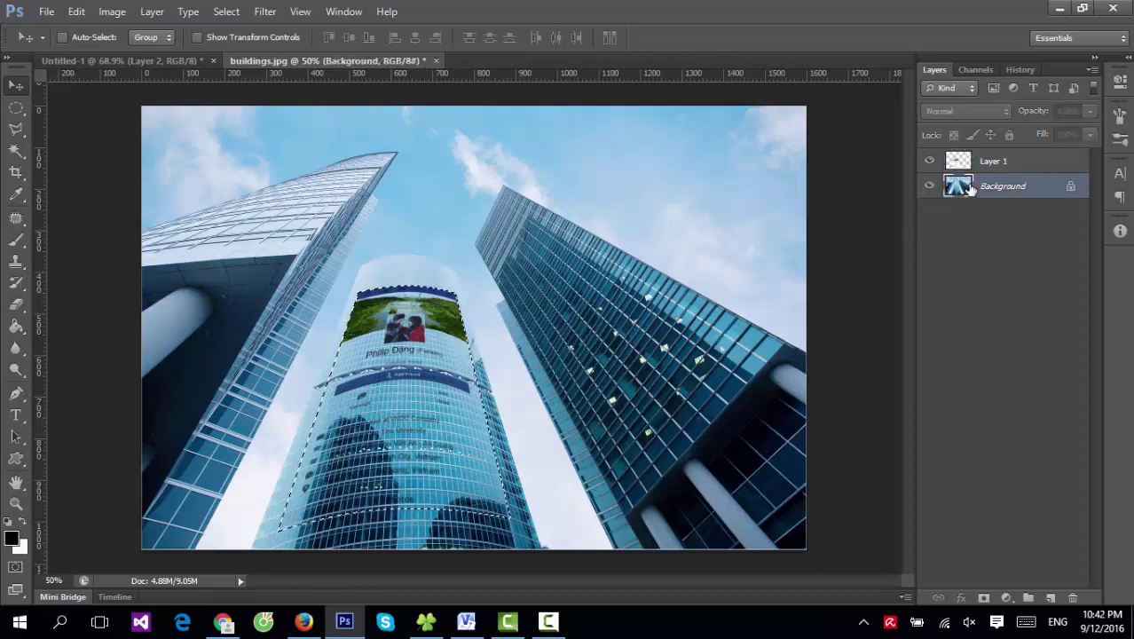
{"action": "key", "text": "ctrl+l"}
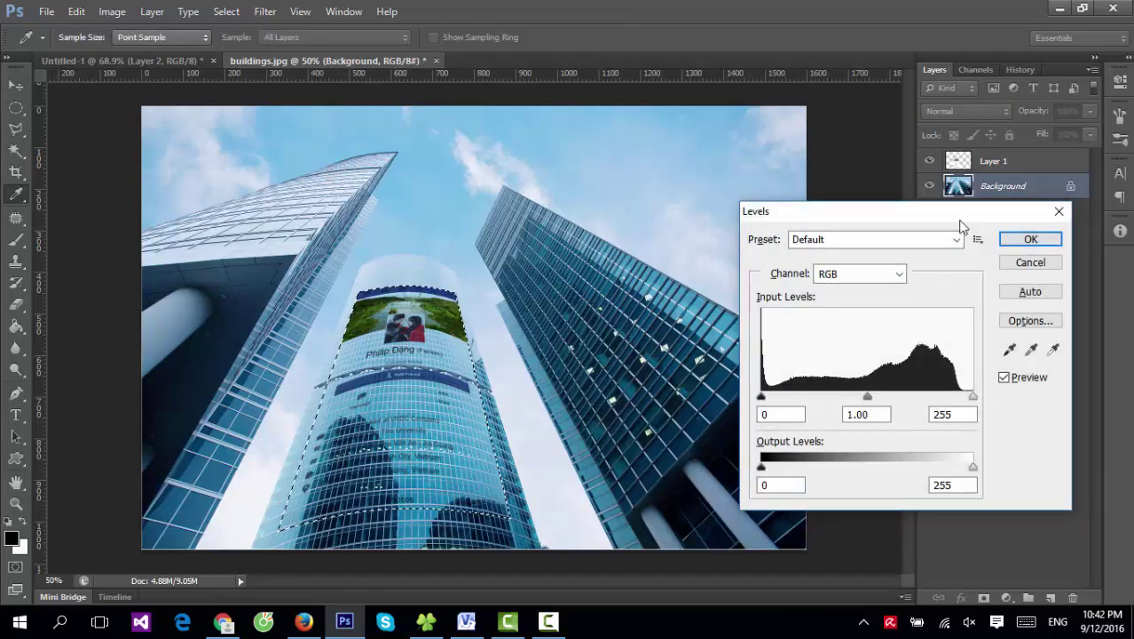
{"action": "mouse_move", "coordinate": [868, 398]}
{"action": "left_mouse_down"}
{"action": "mouse_move", "coordinate": [769, 398]}
{"action": "mouse_move", "coordinate": [782, 397]}
{"action": "left_mouse_up"}
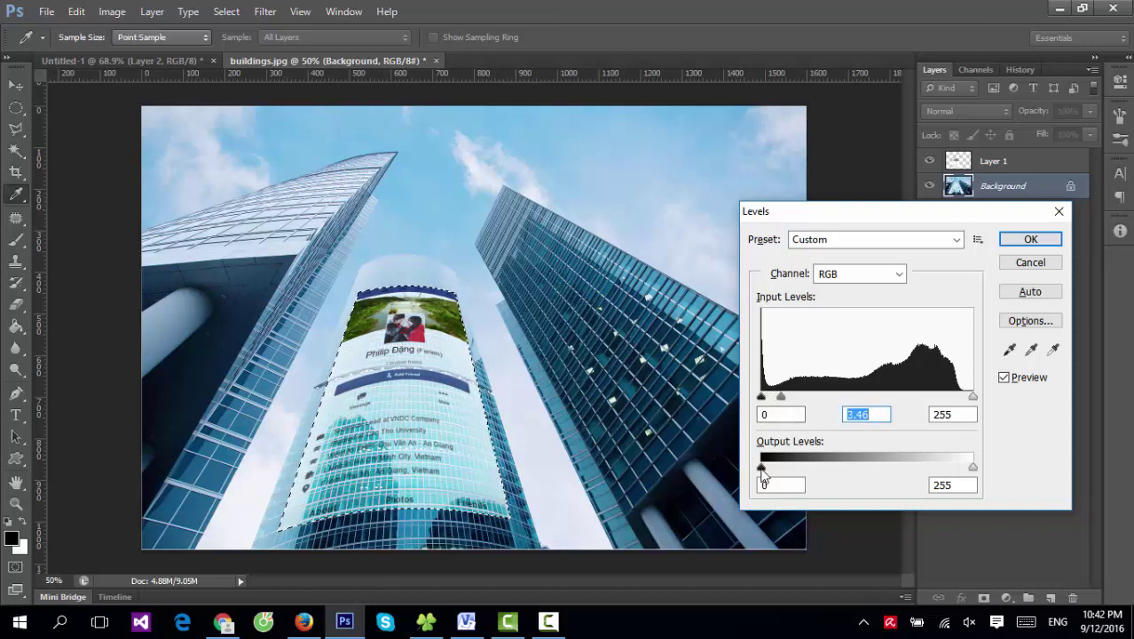
{"action": "mouse_move", "coordinate": [762, 468]}
{"action": "left_mouse_down"}
{"action": "mouse_move", "coordinate": [825, 467]}
{"action": "mouse_move", "coordinate": [815, 463]}
{"action": "left_mouse_up"}
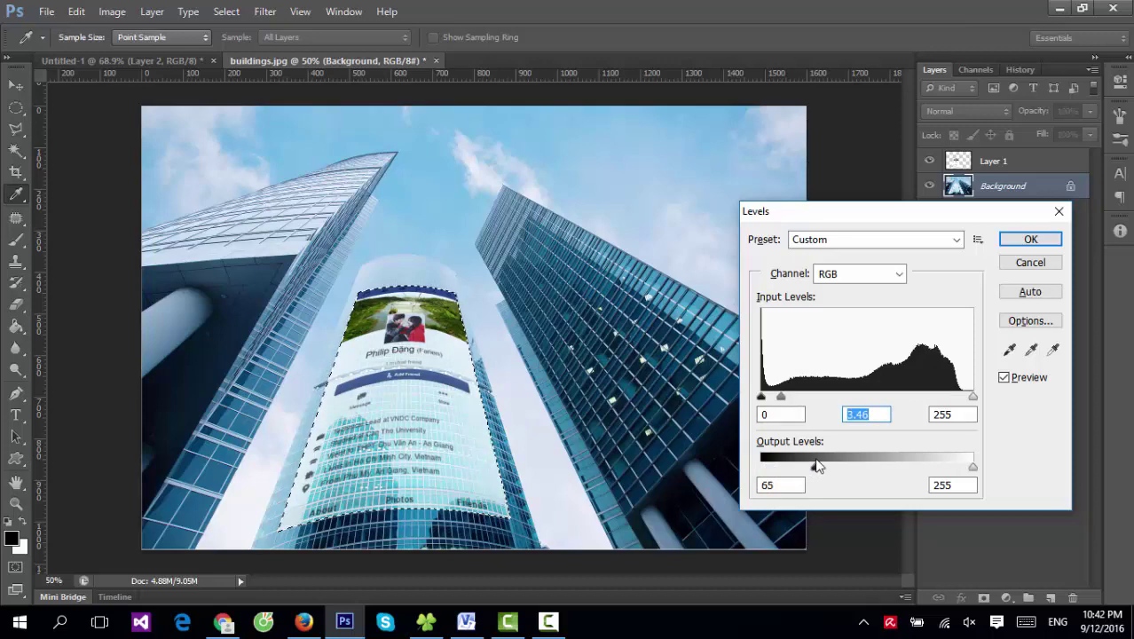
{"action": "left_click", "coordinate": [778, 485]}
{"action": "left_click", "coordinate": [1029, 239]}
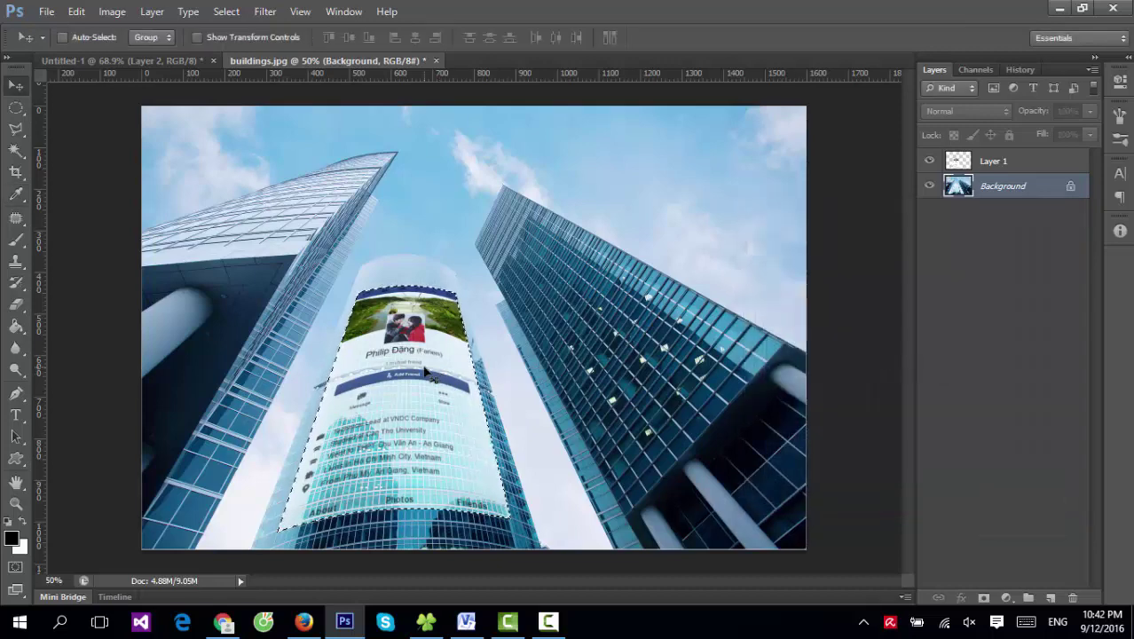
{"action": "key", "text": "ctrl+d"}
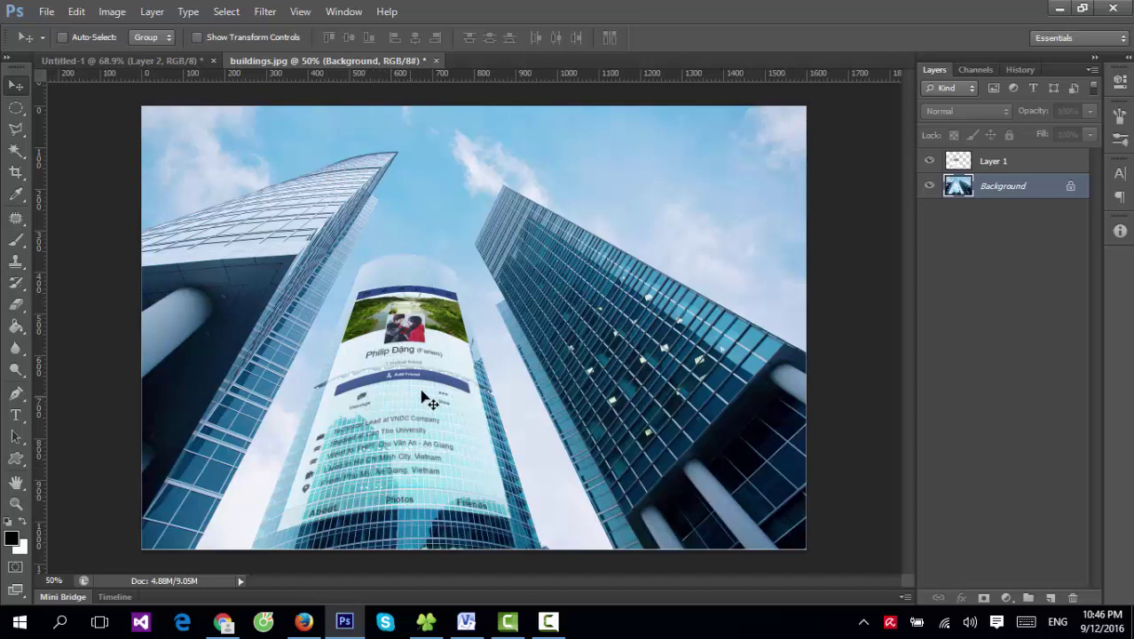
Step: Select Layer 1's card outline, apply a 5.0-pixel Gaussian blur to the Background tower, then deselect
{"action": "left_click", "coordinate": [960, 164], "text": "ctrl"}
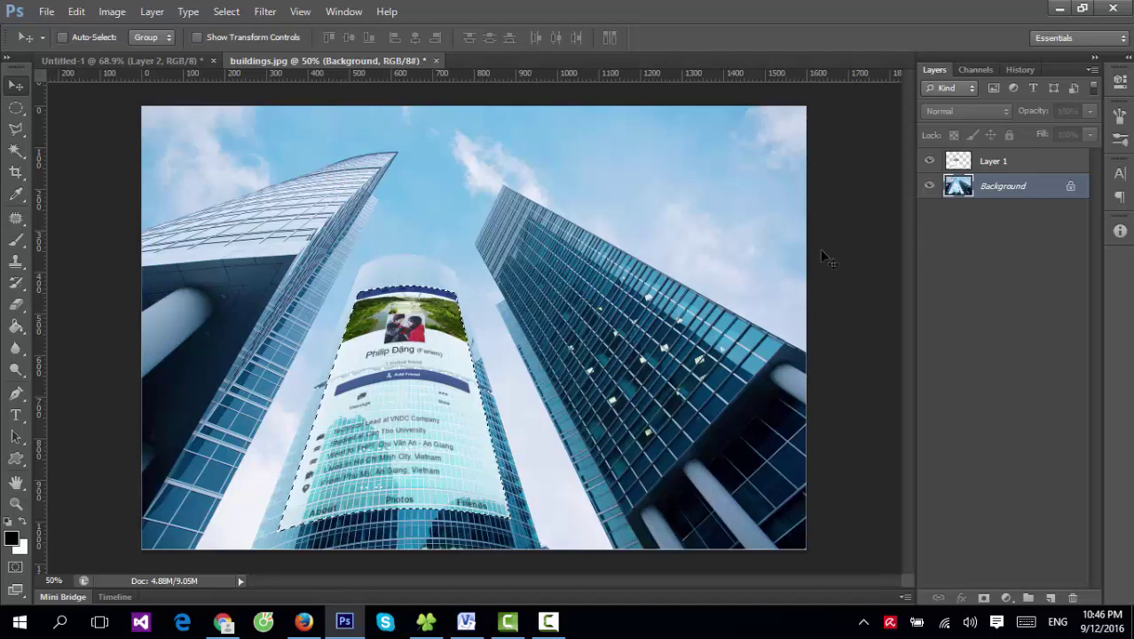
{"action": "left_click", "coordinate": [264, 12]}
{"action": "mouse_move", "coordinate": [271, 180]}
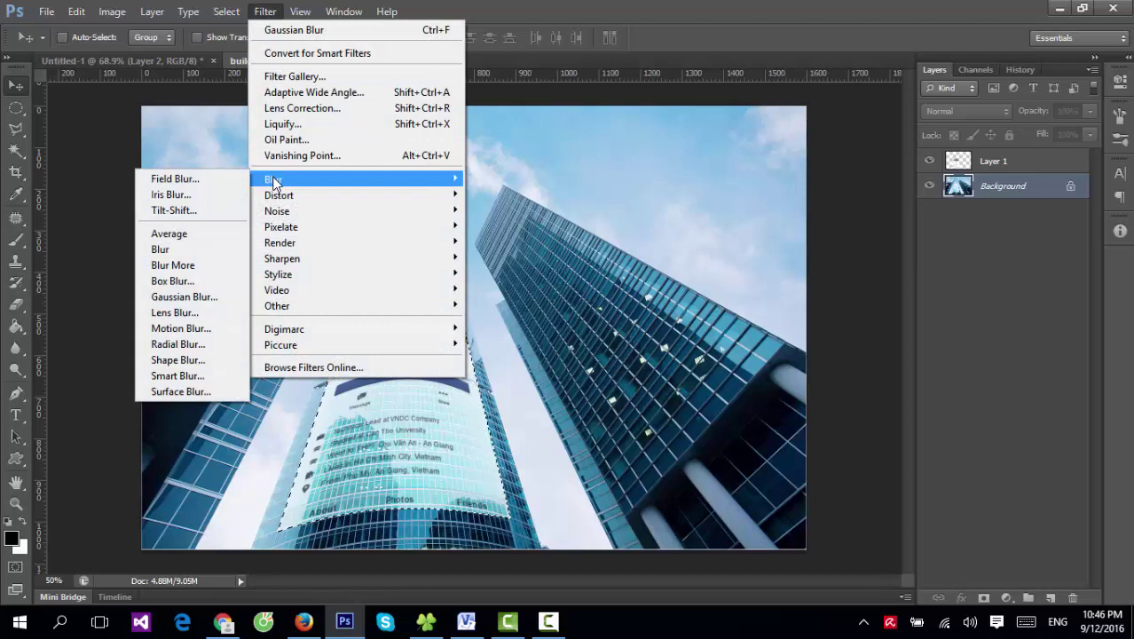
{"action": "left_click", "coordinate": [202, 295]}
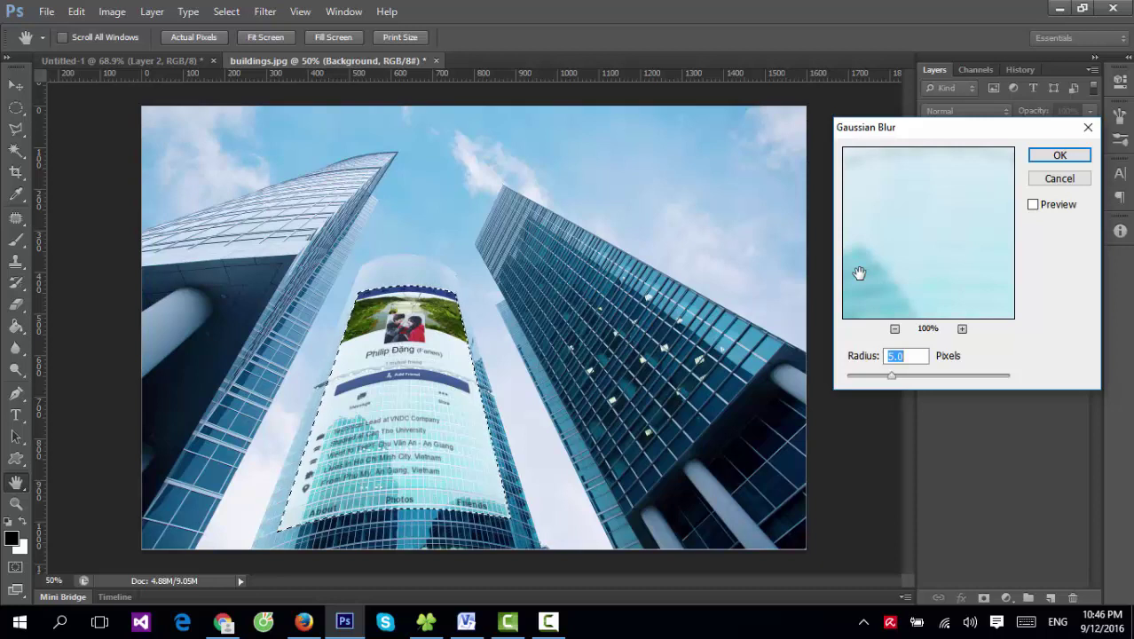
{"action": "key", "text": "Escape"}
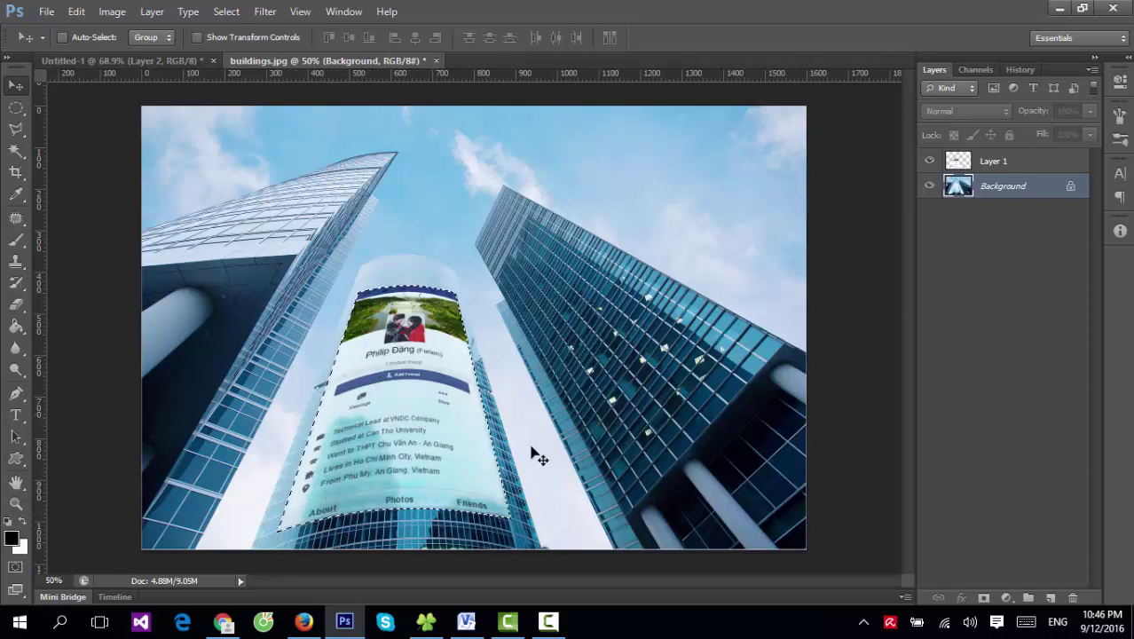
{"action": "key", "text": "ctrl+d"}
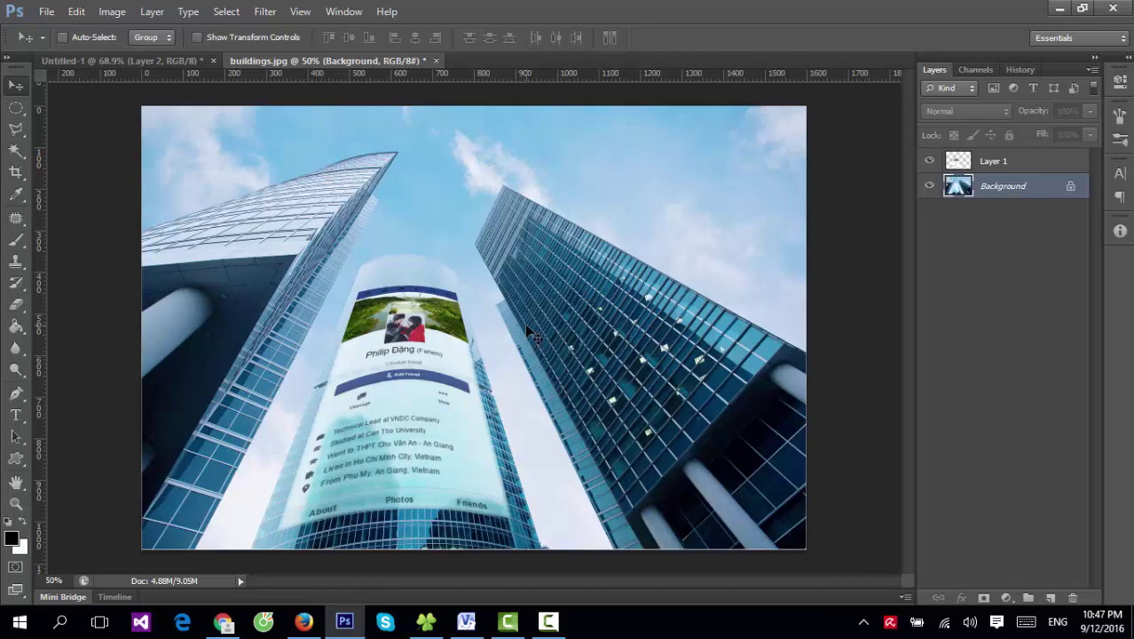
{"action": "left_click", "coordinate": [549, 621]}
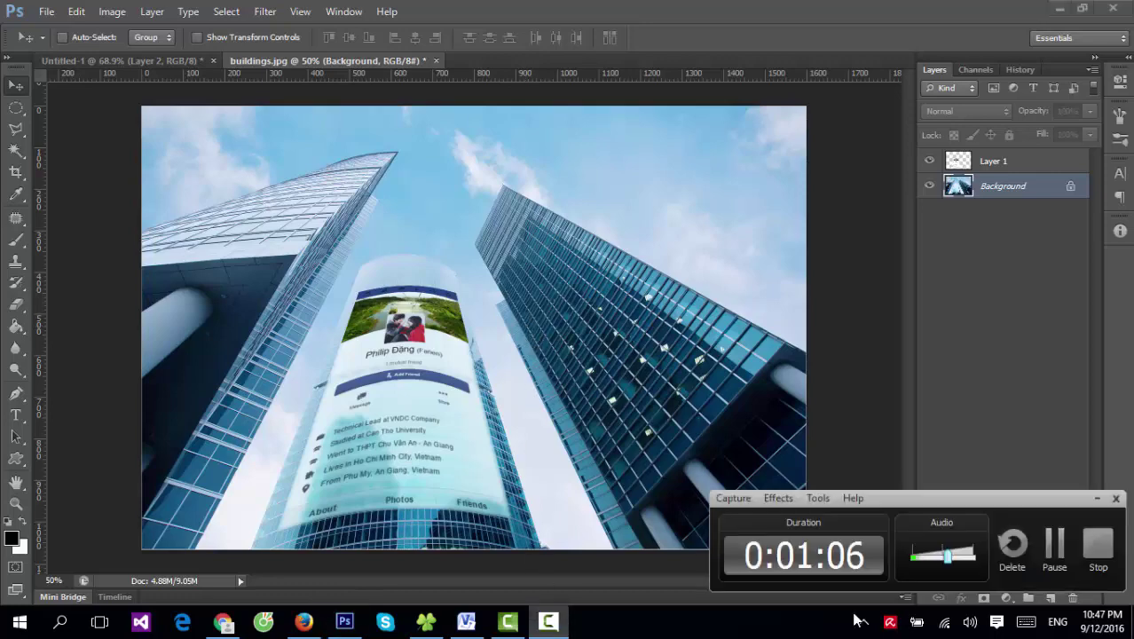
{"action": "left_click", "coordinate": [1099, 550]}
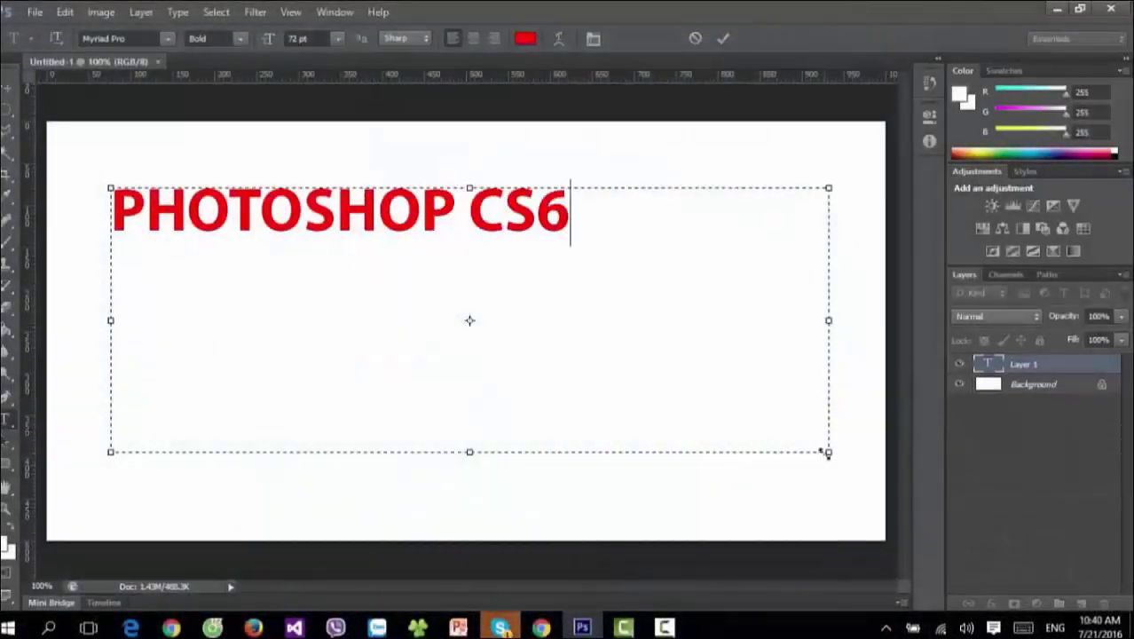